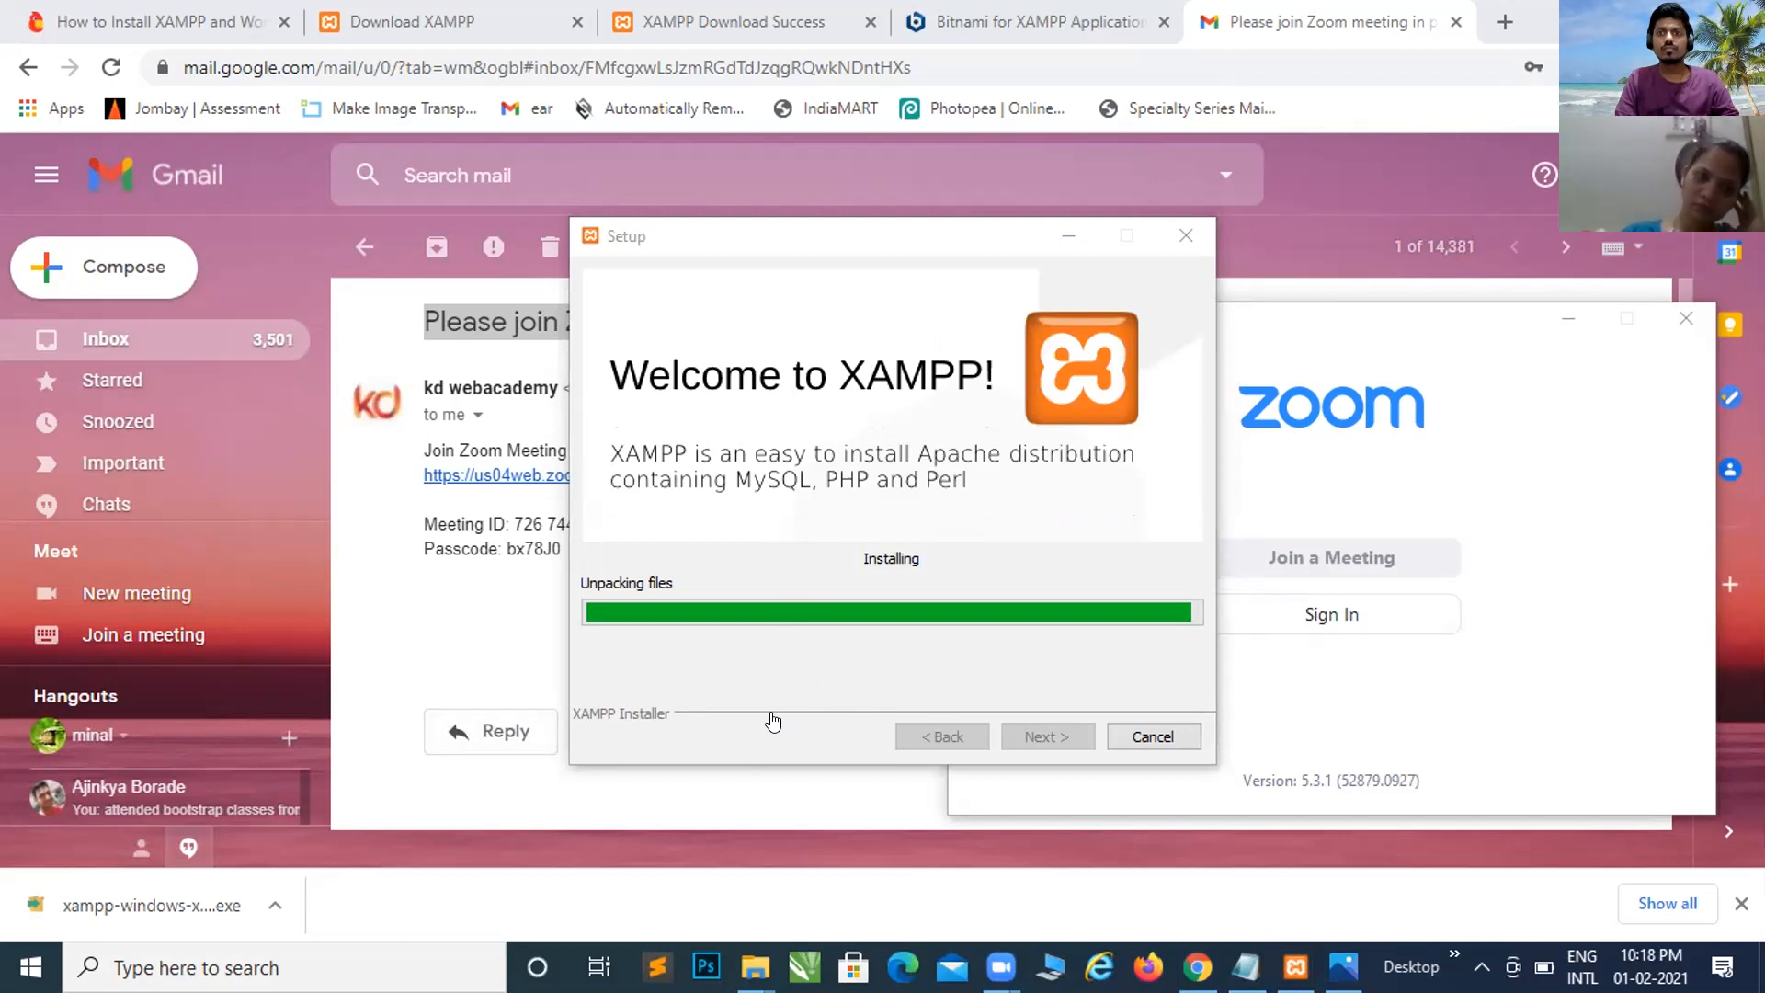
Step: Bring the Gmail window forward and close the Hangouts status popup while XAMPP keeps unpacking
click(116, 743)
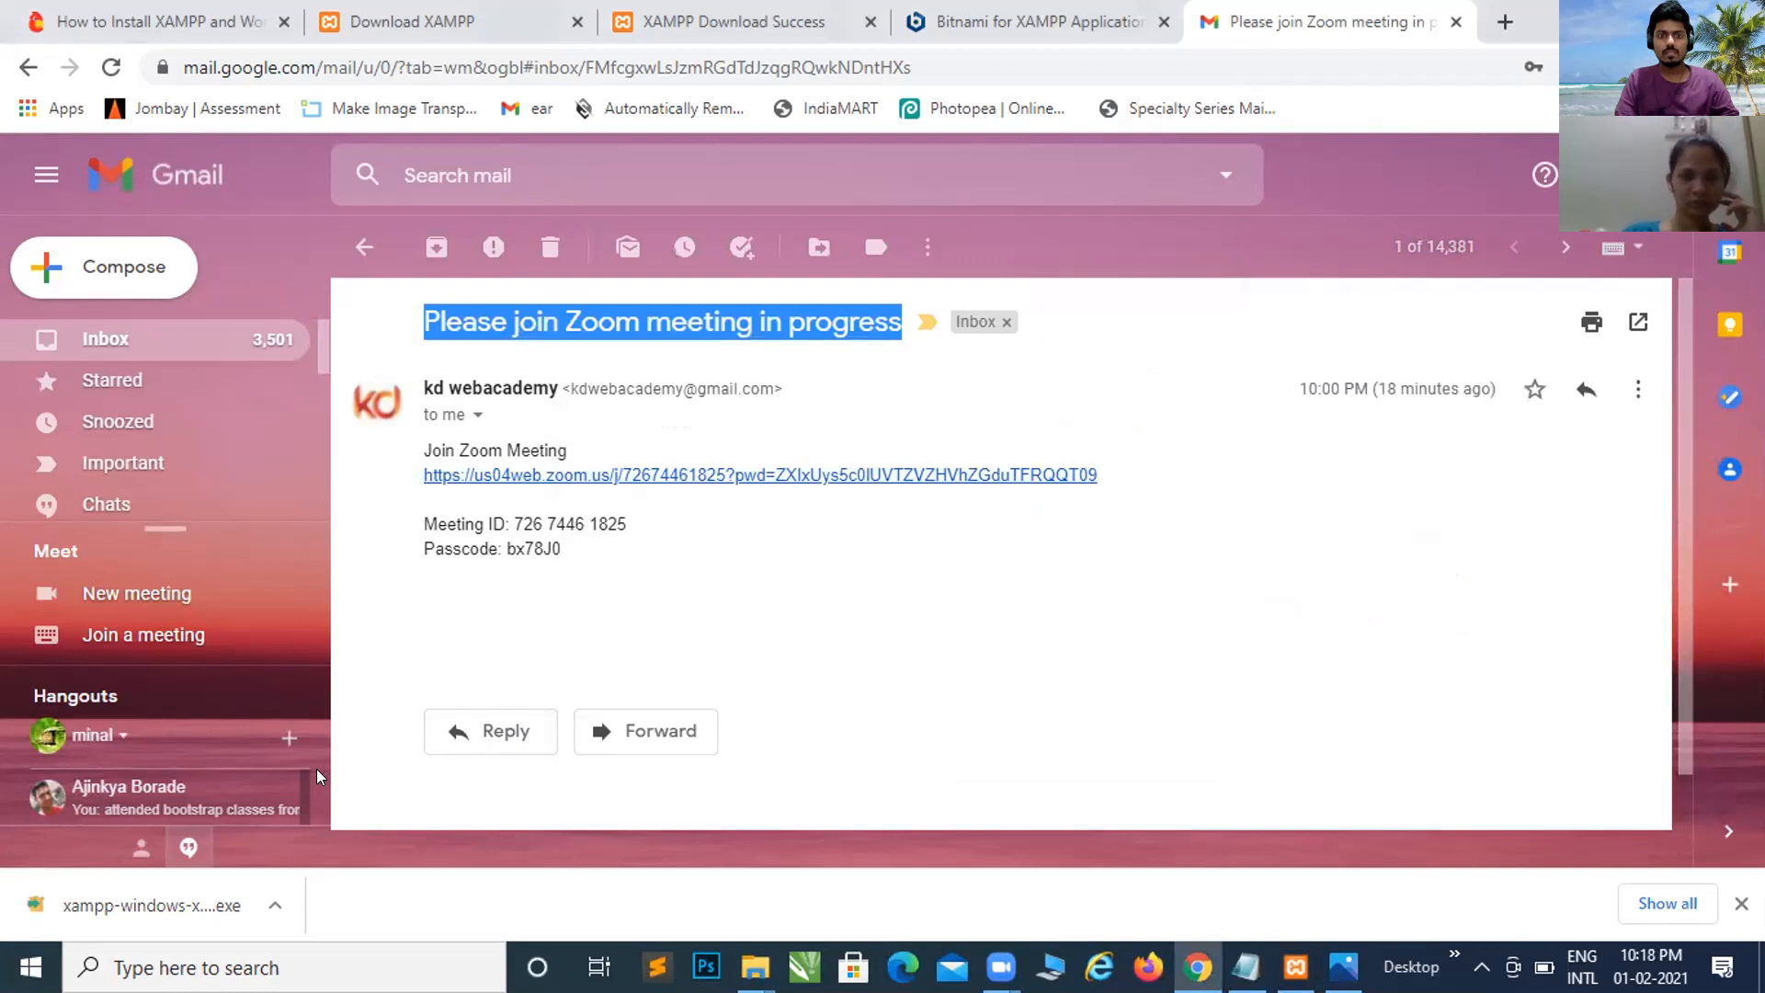
key(alt+Tab)
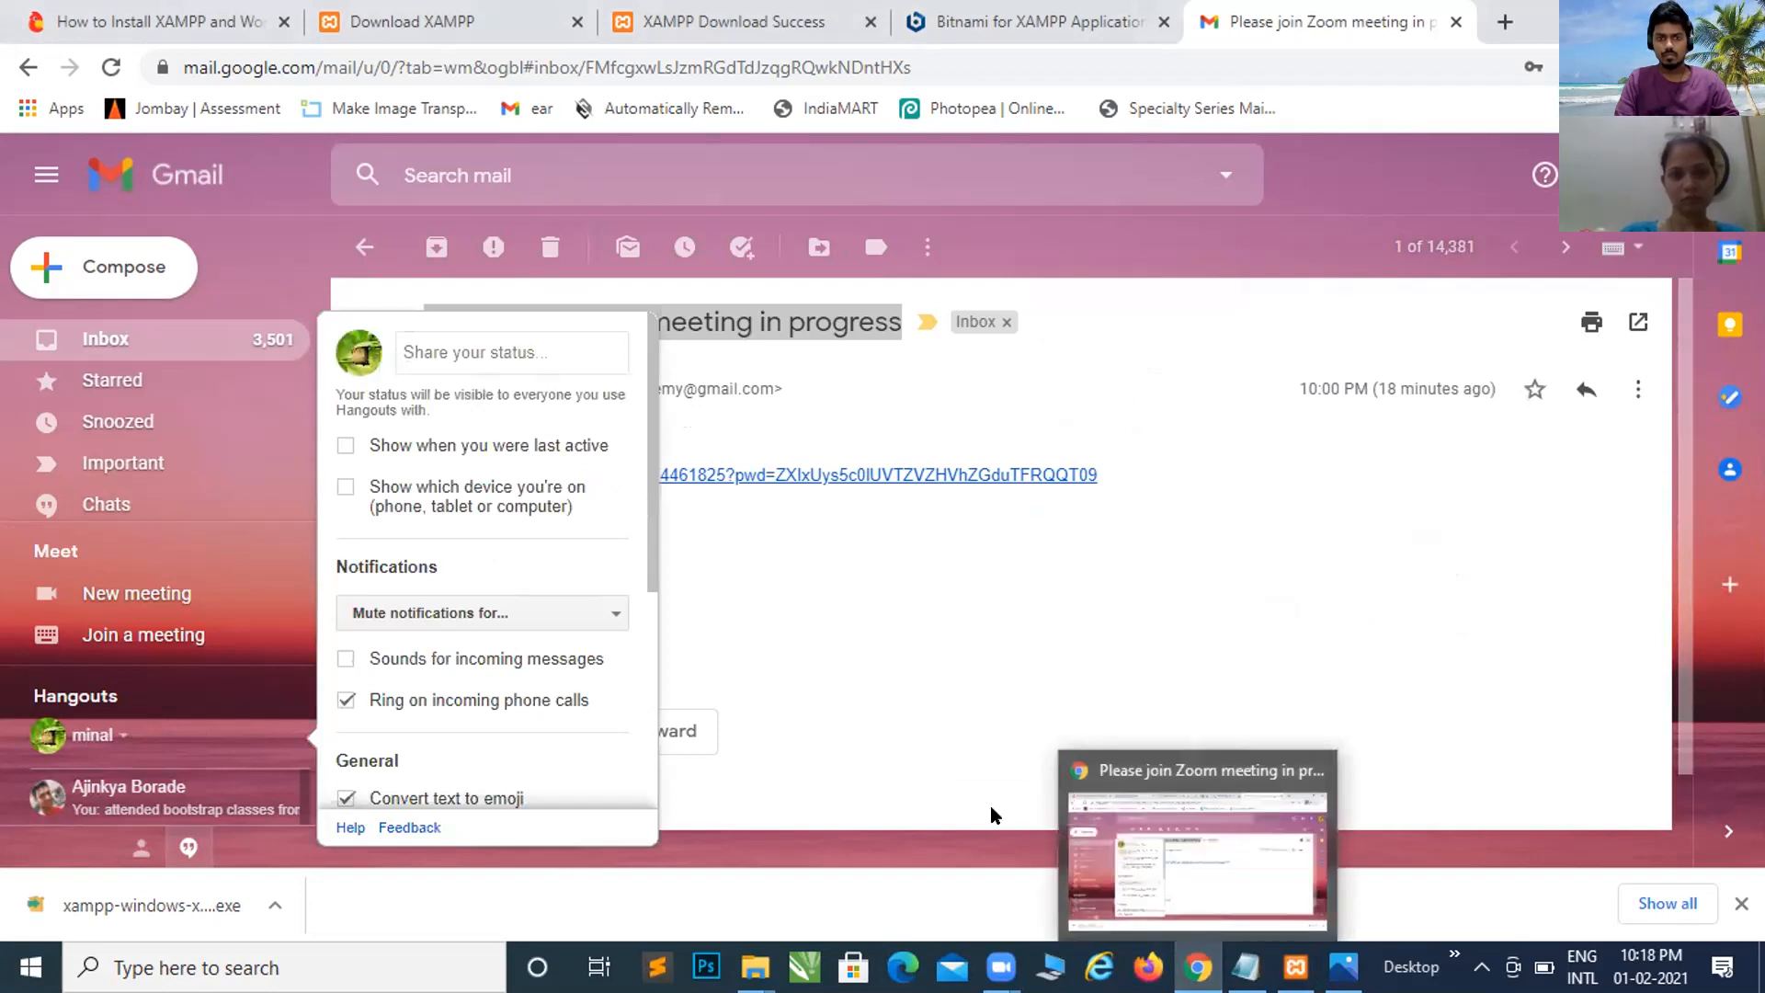
click(772, 777)
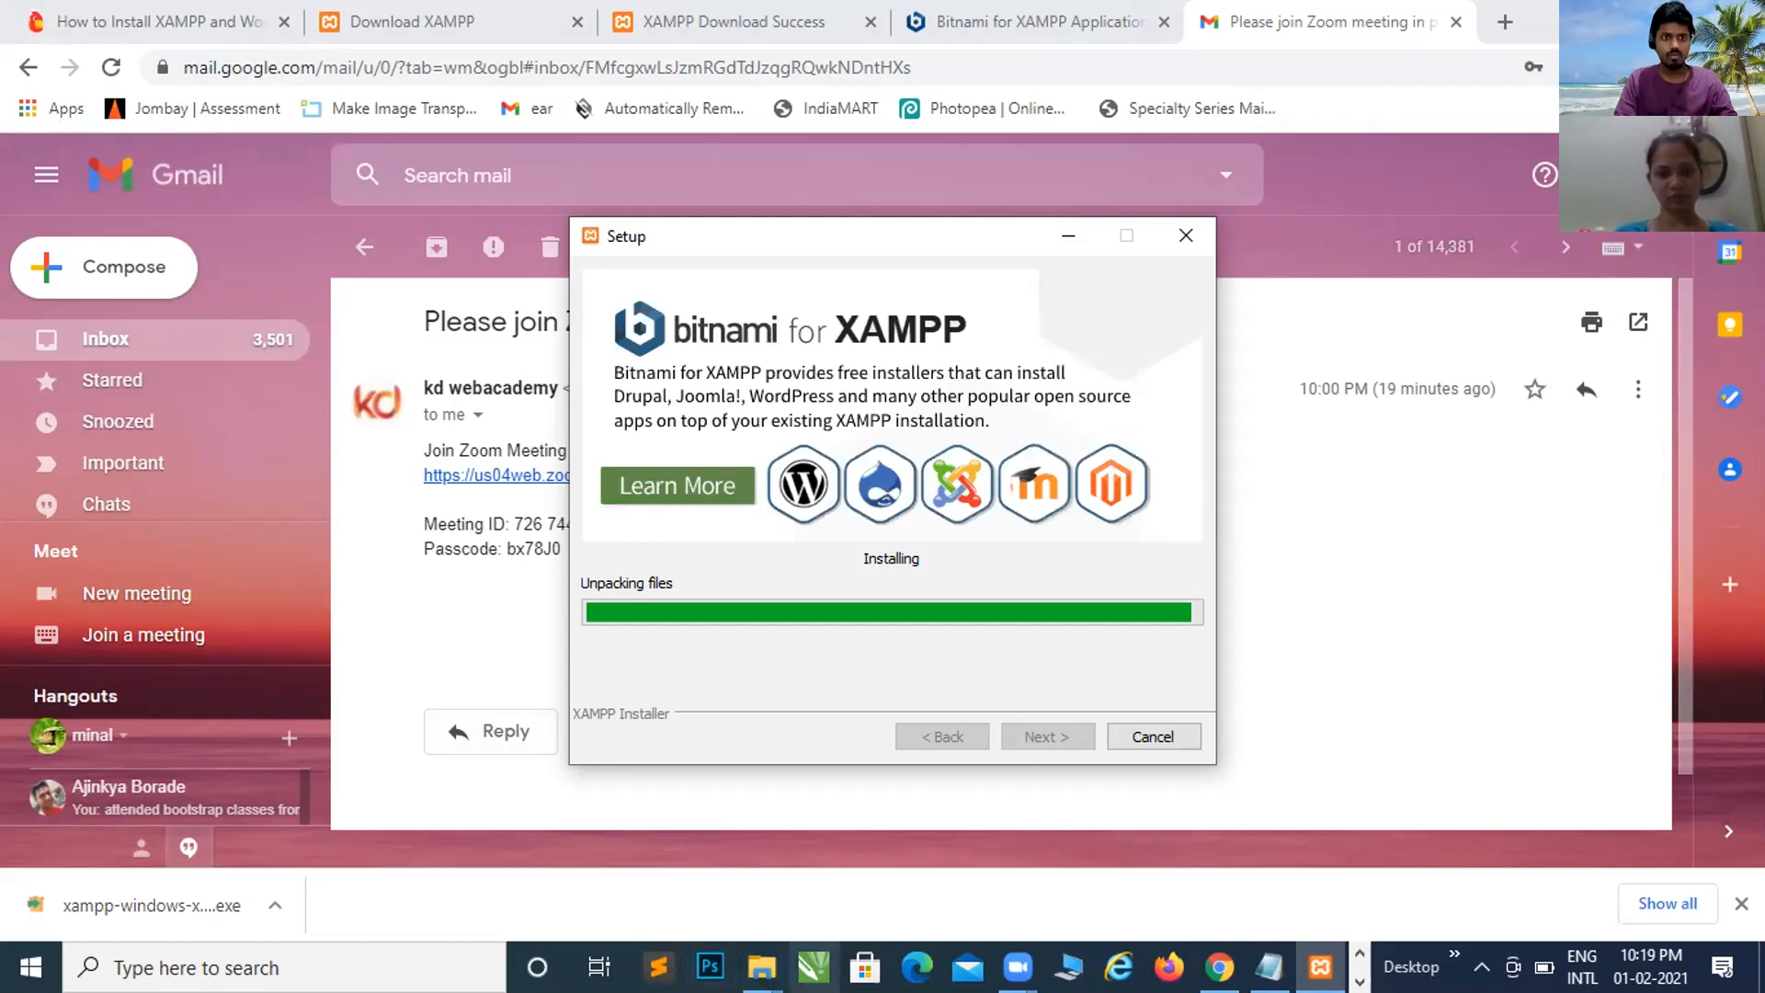
mouse_move(761, 966)
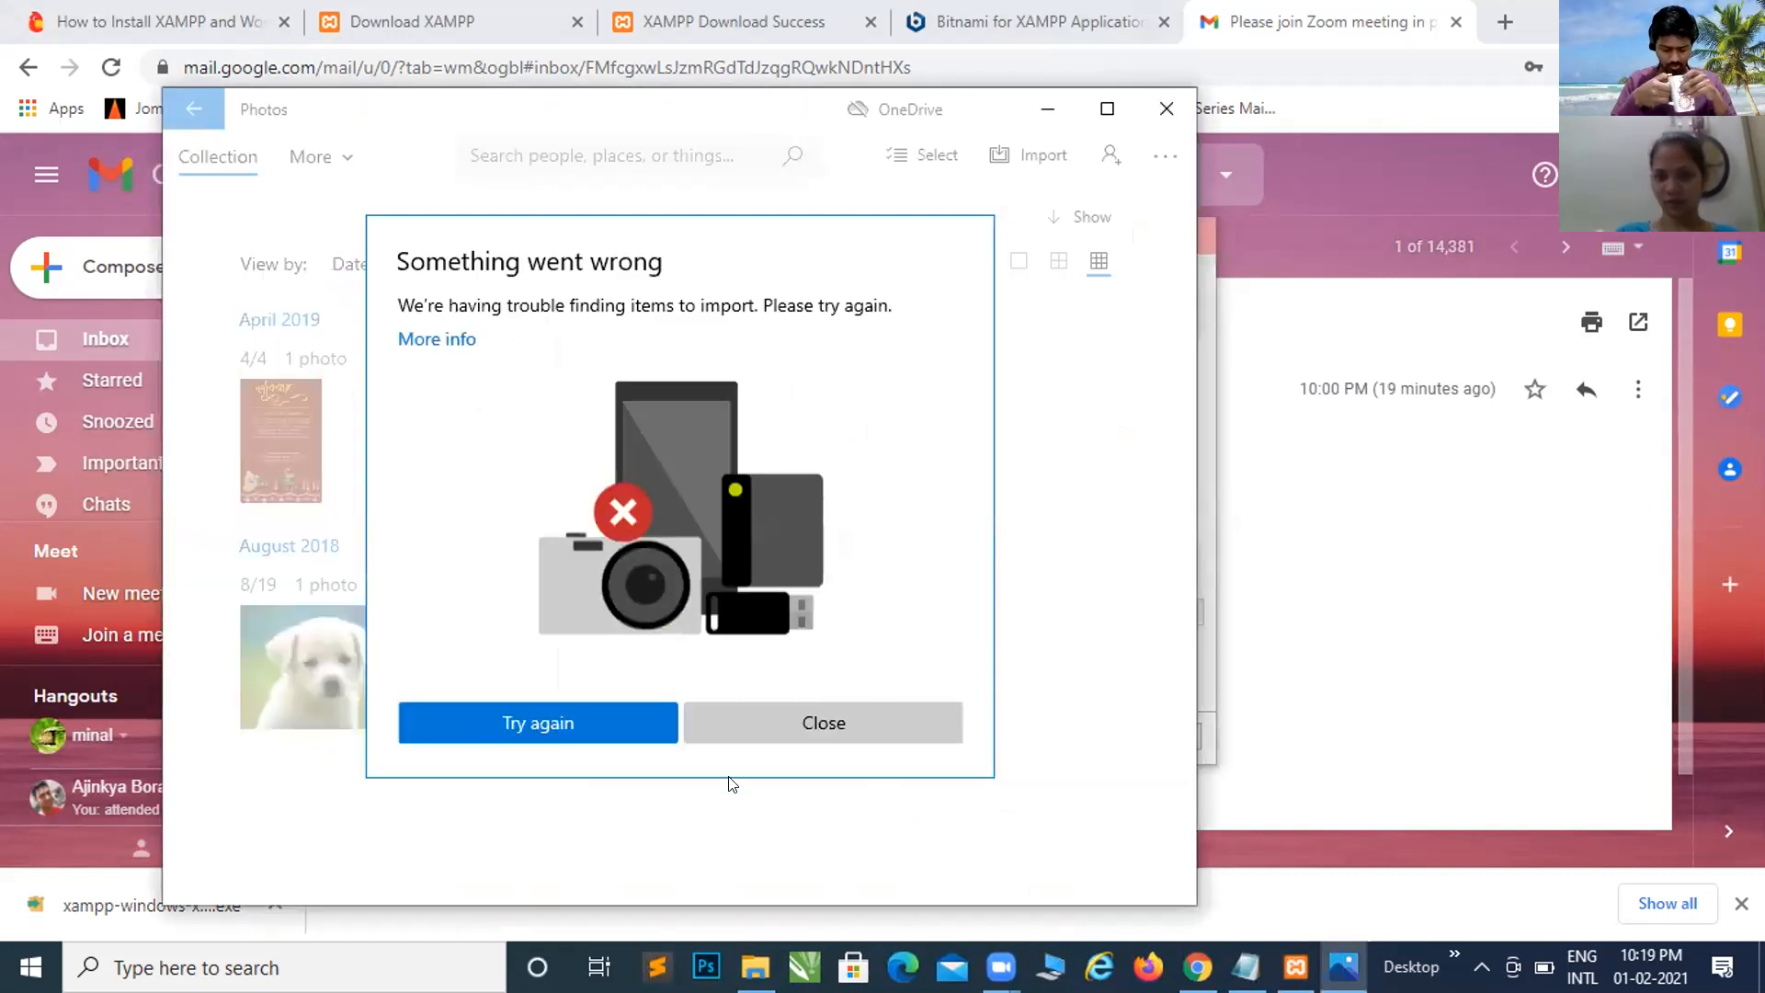
Step: Retry the failed Photos device import, dismiss its error, and close the Photos window
click(815, 716)
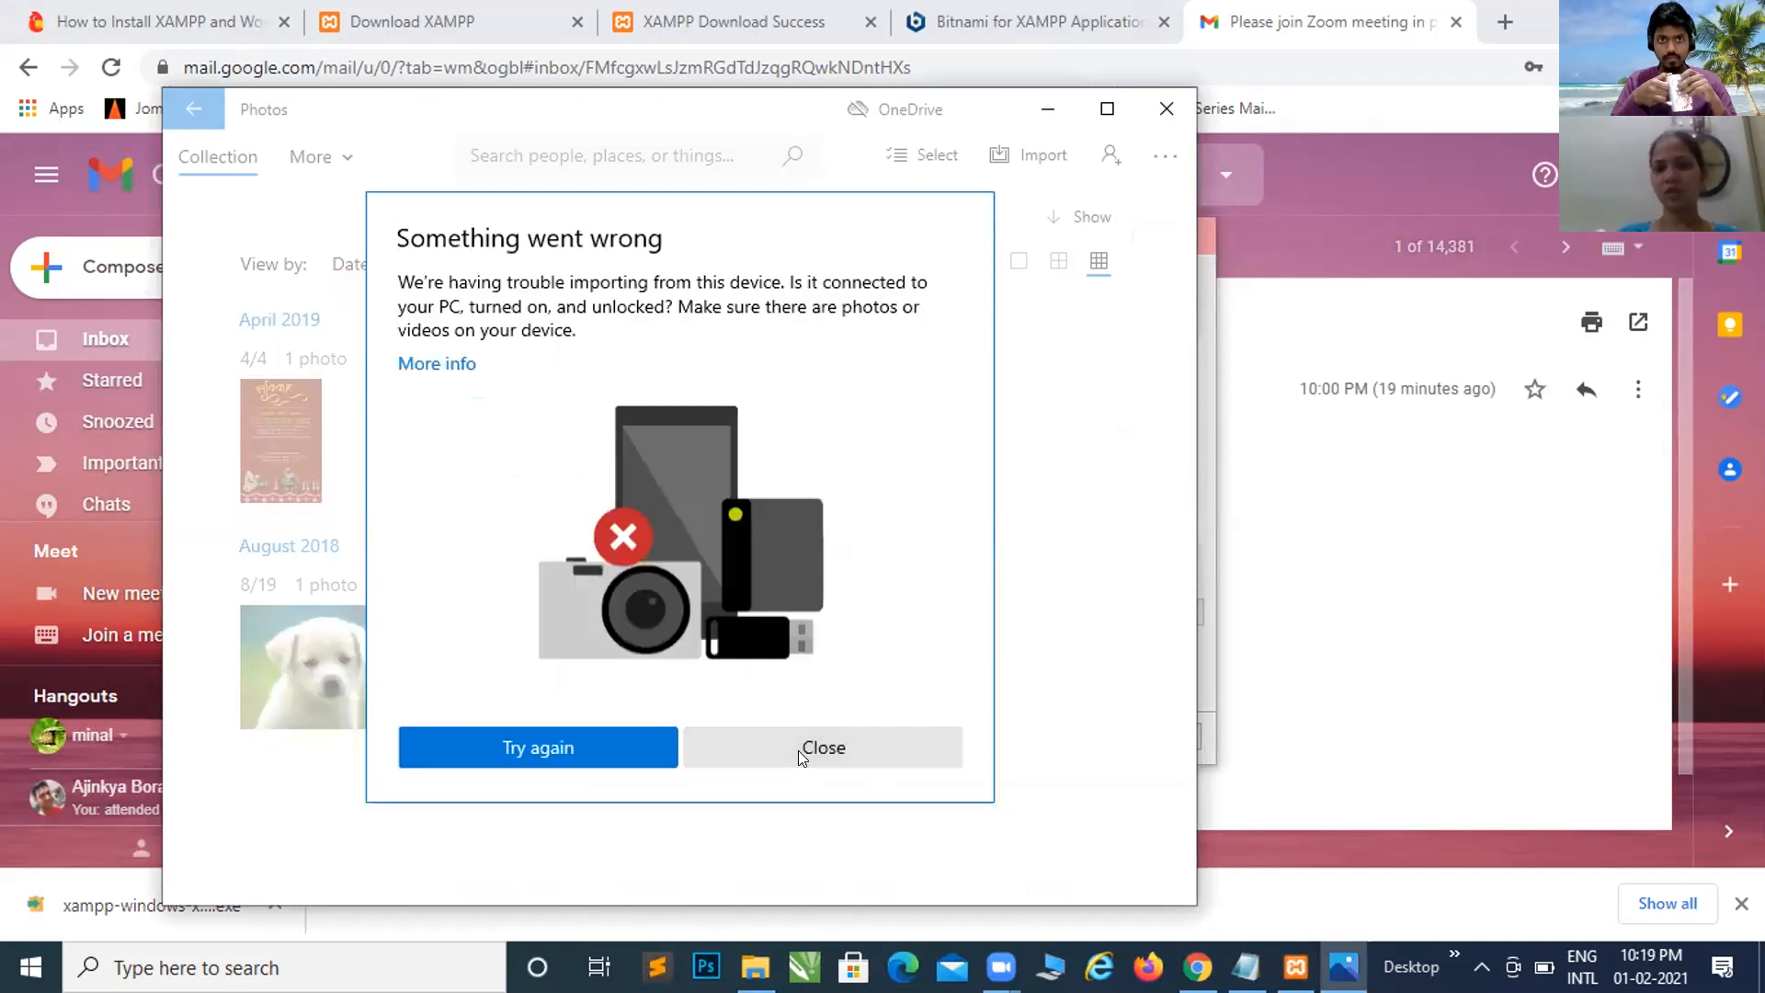
click(798, 750)
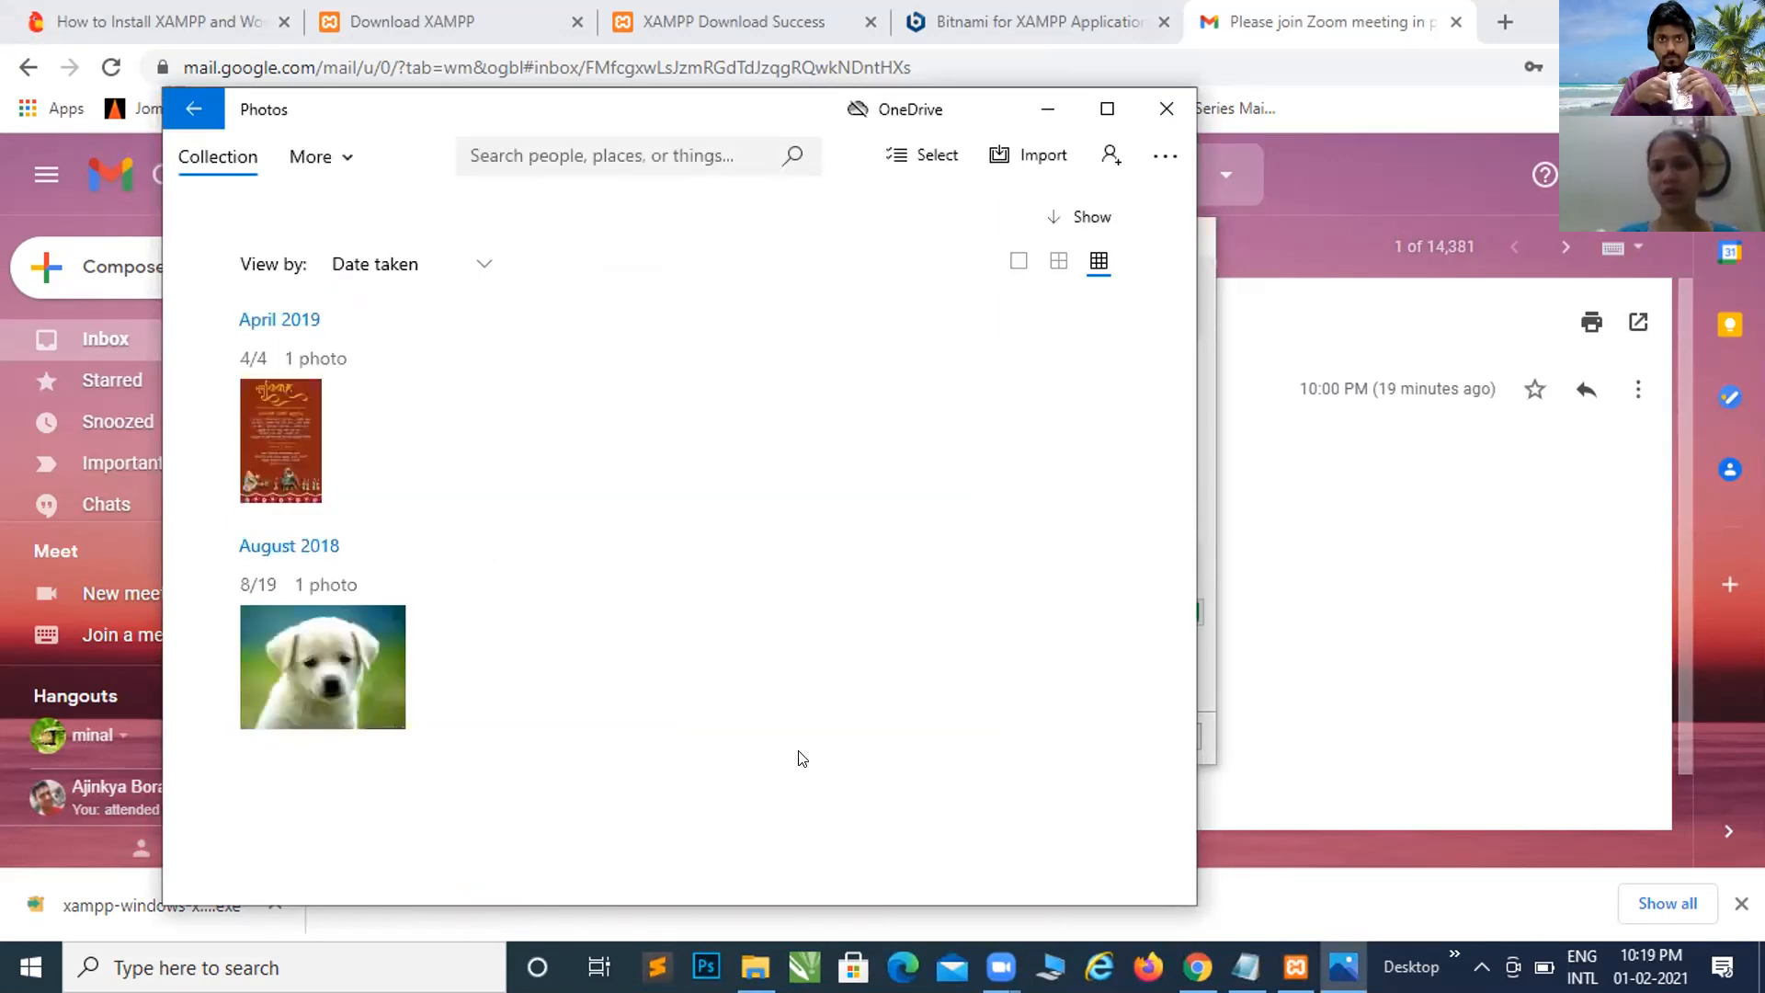
click(1166, 111)
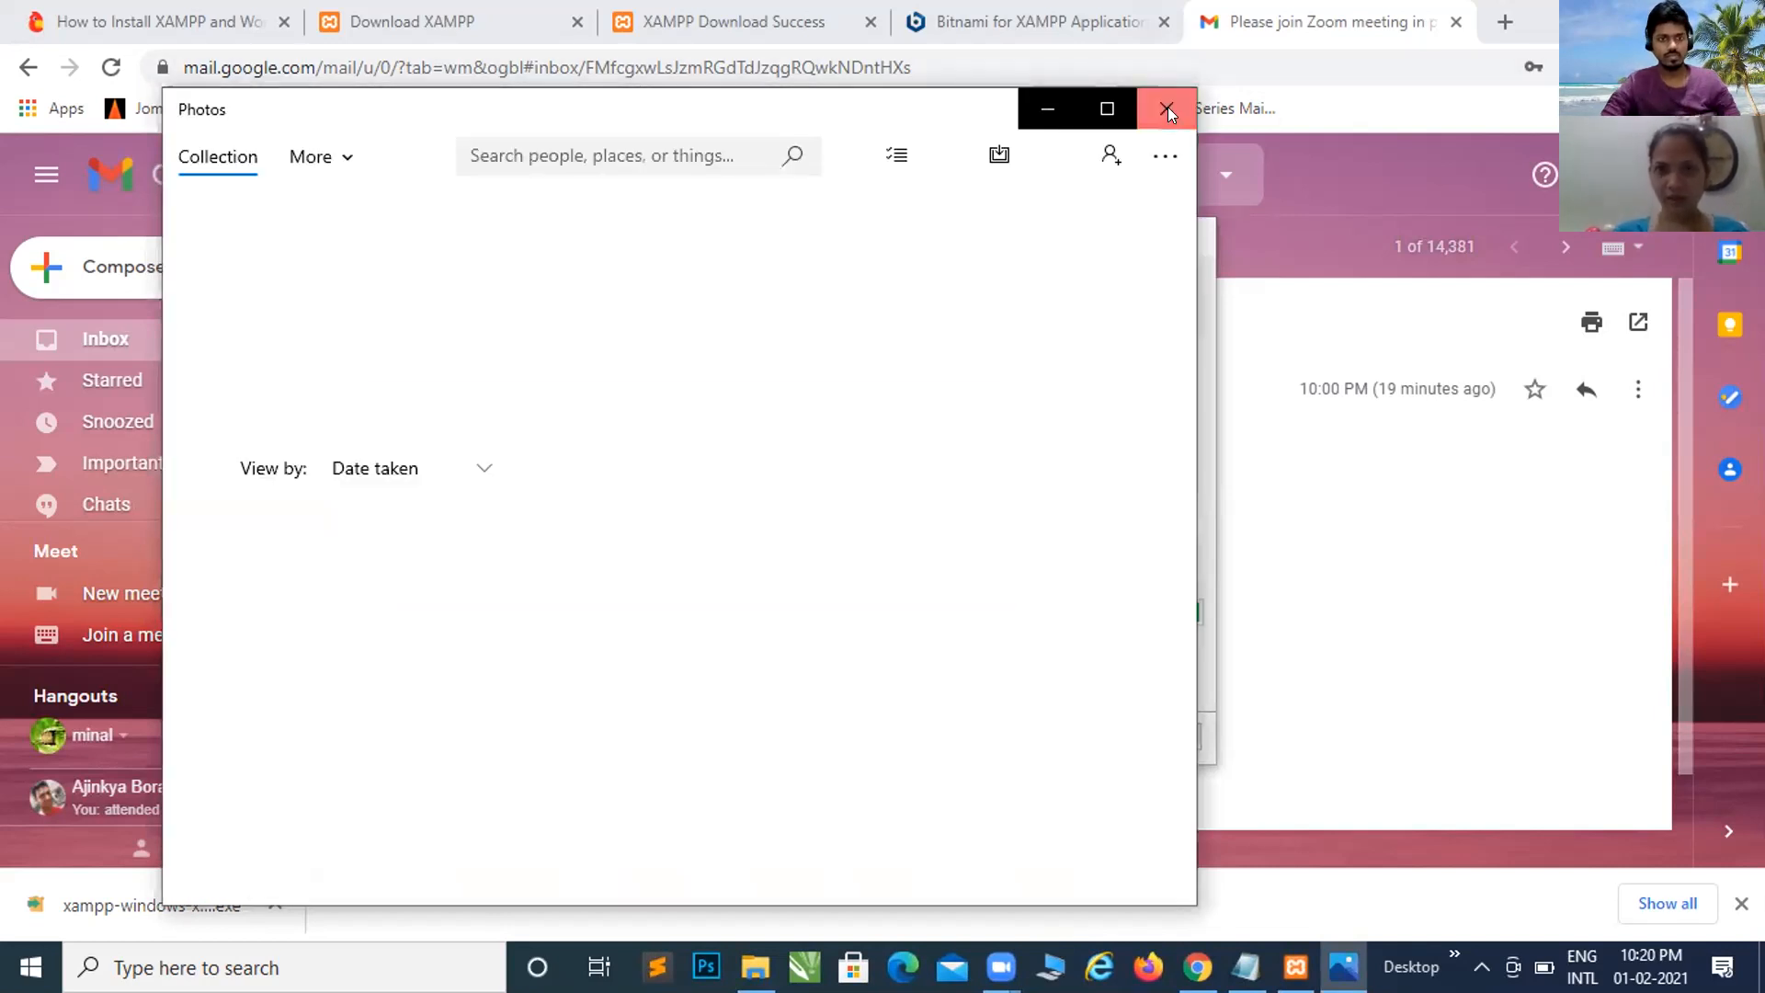
Step: Close the reopened Photos window while XAMPP setup finishes installing
click(1168, 111)
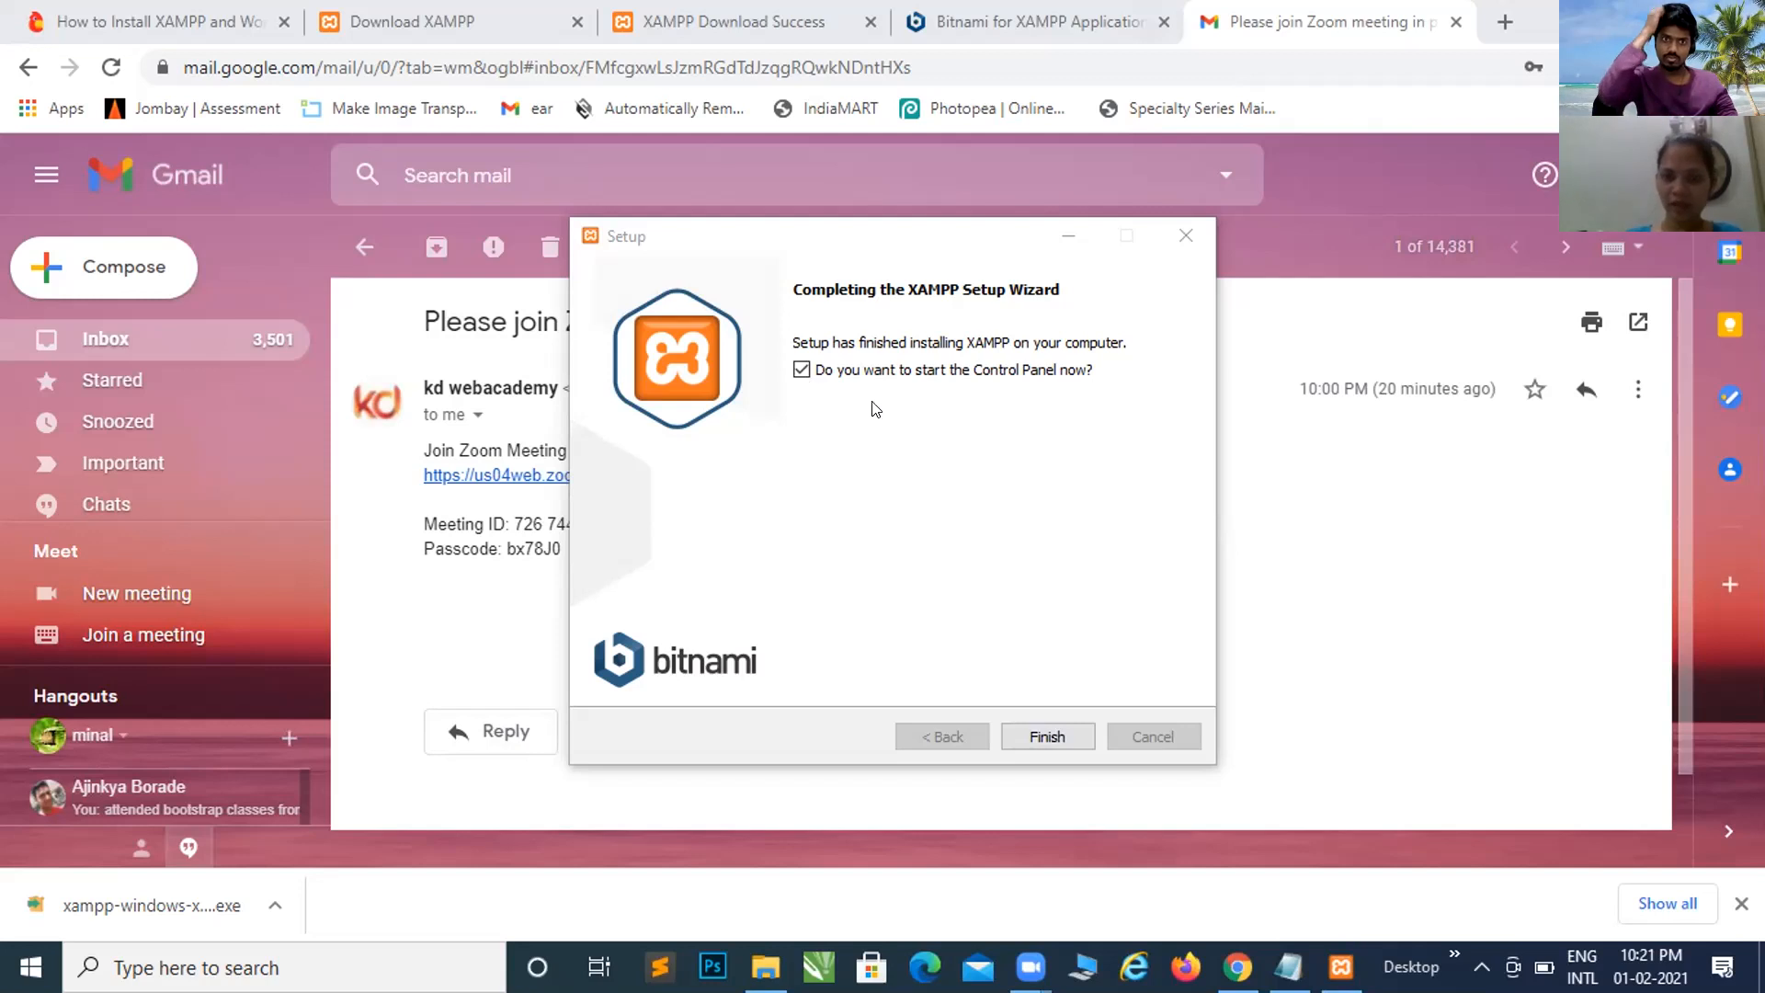
Step: Finish the XAMPP Setup wizard, leaving the XAMPP Control Panel running in the background
click(1024, 737)
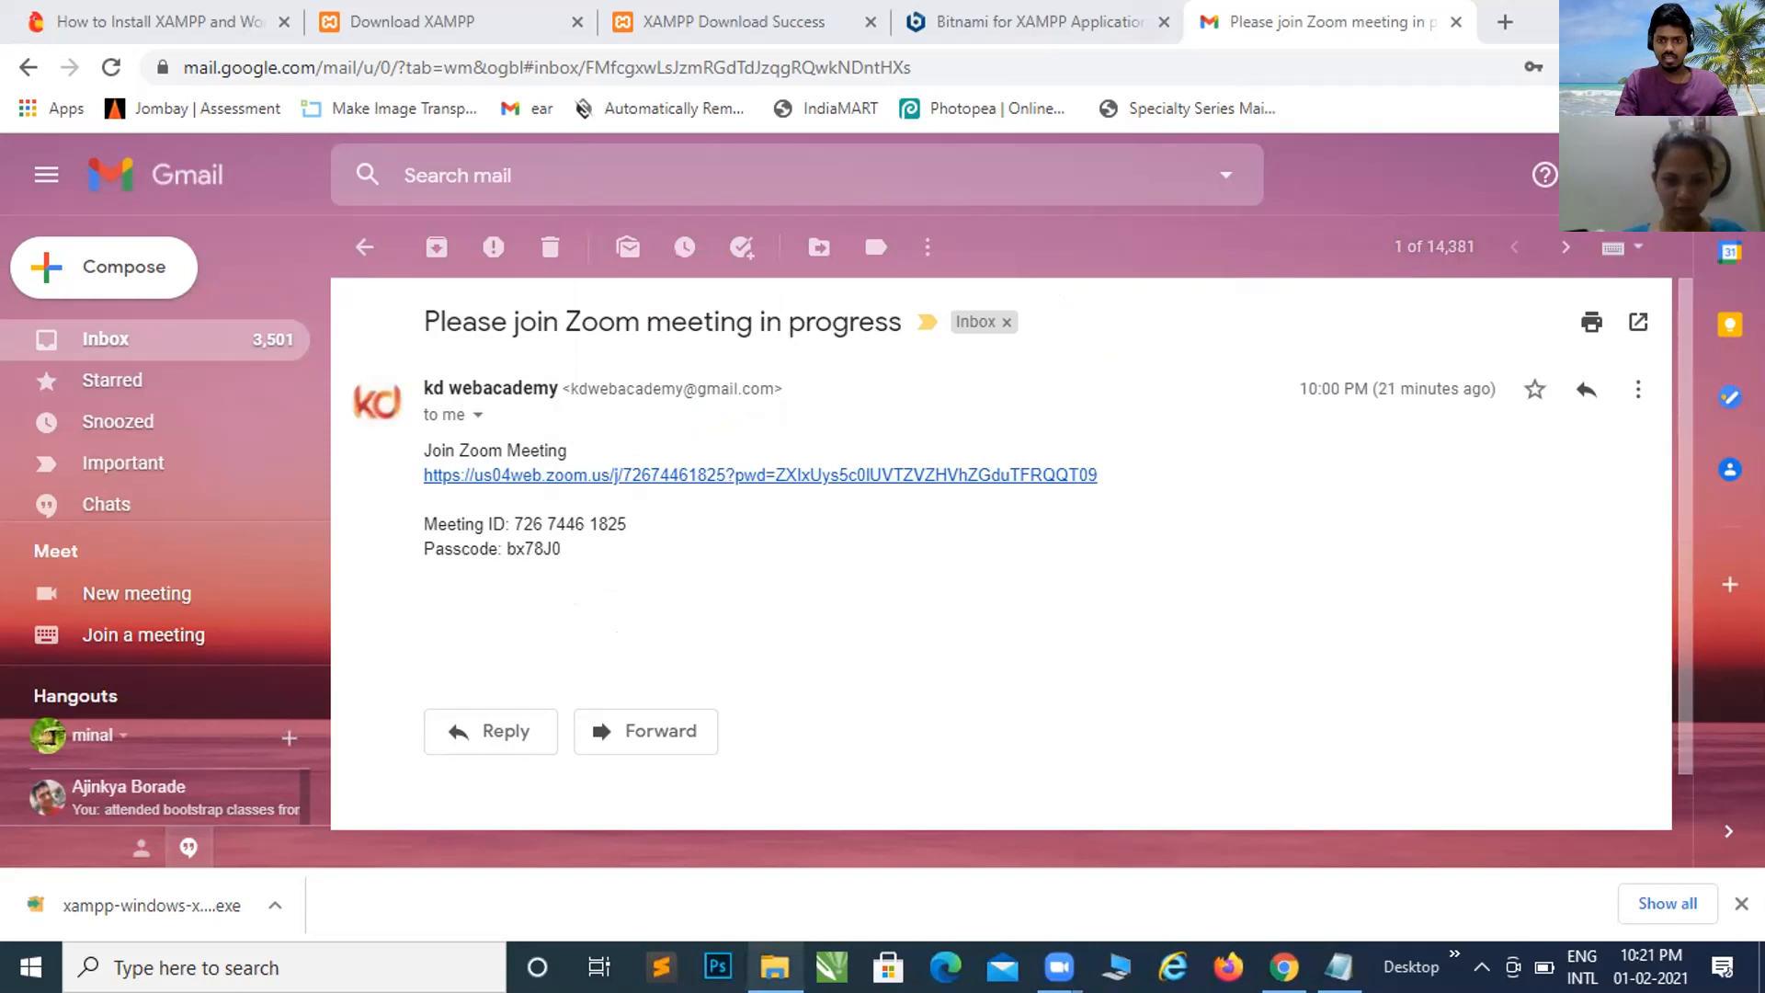
mouse_move(769, 958)
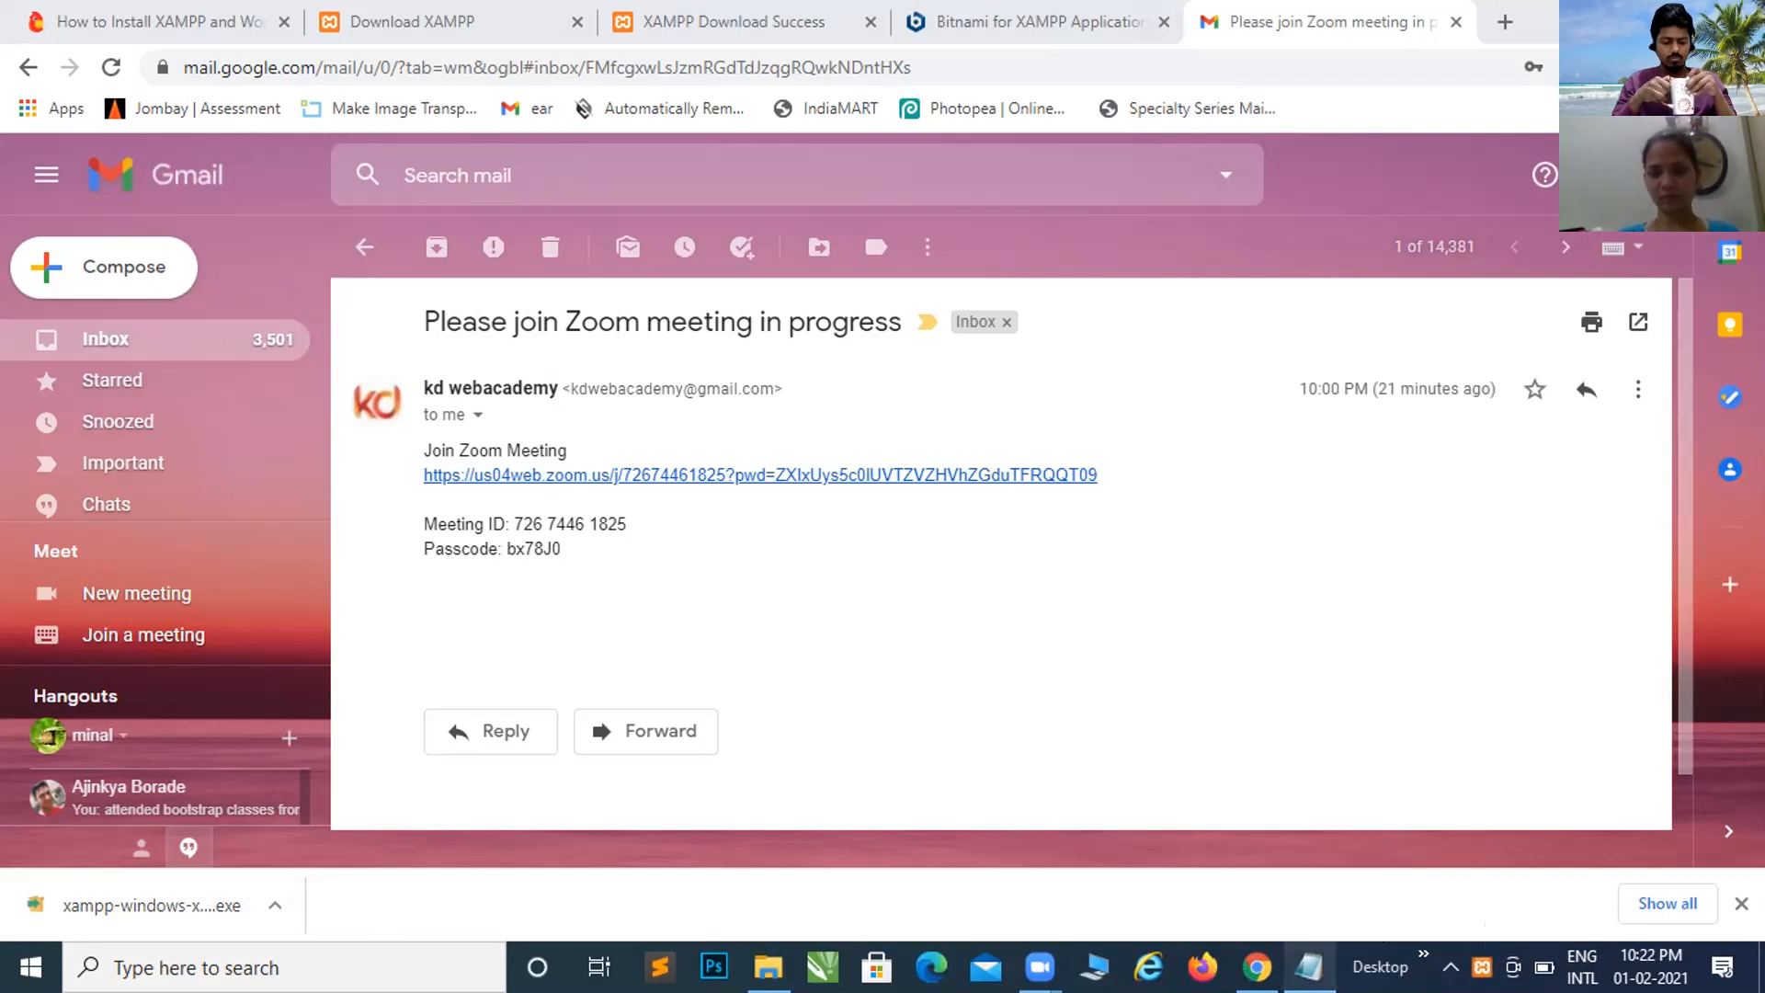
mouse_move(1309, 965)
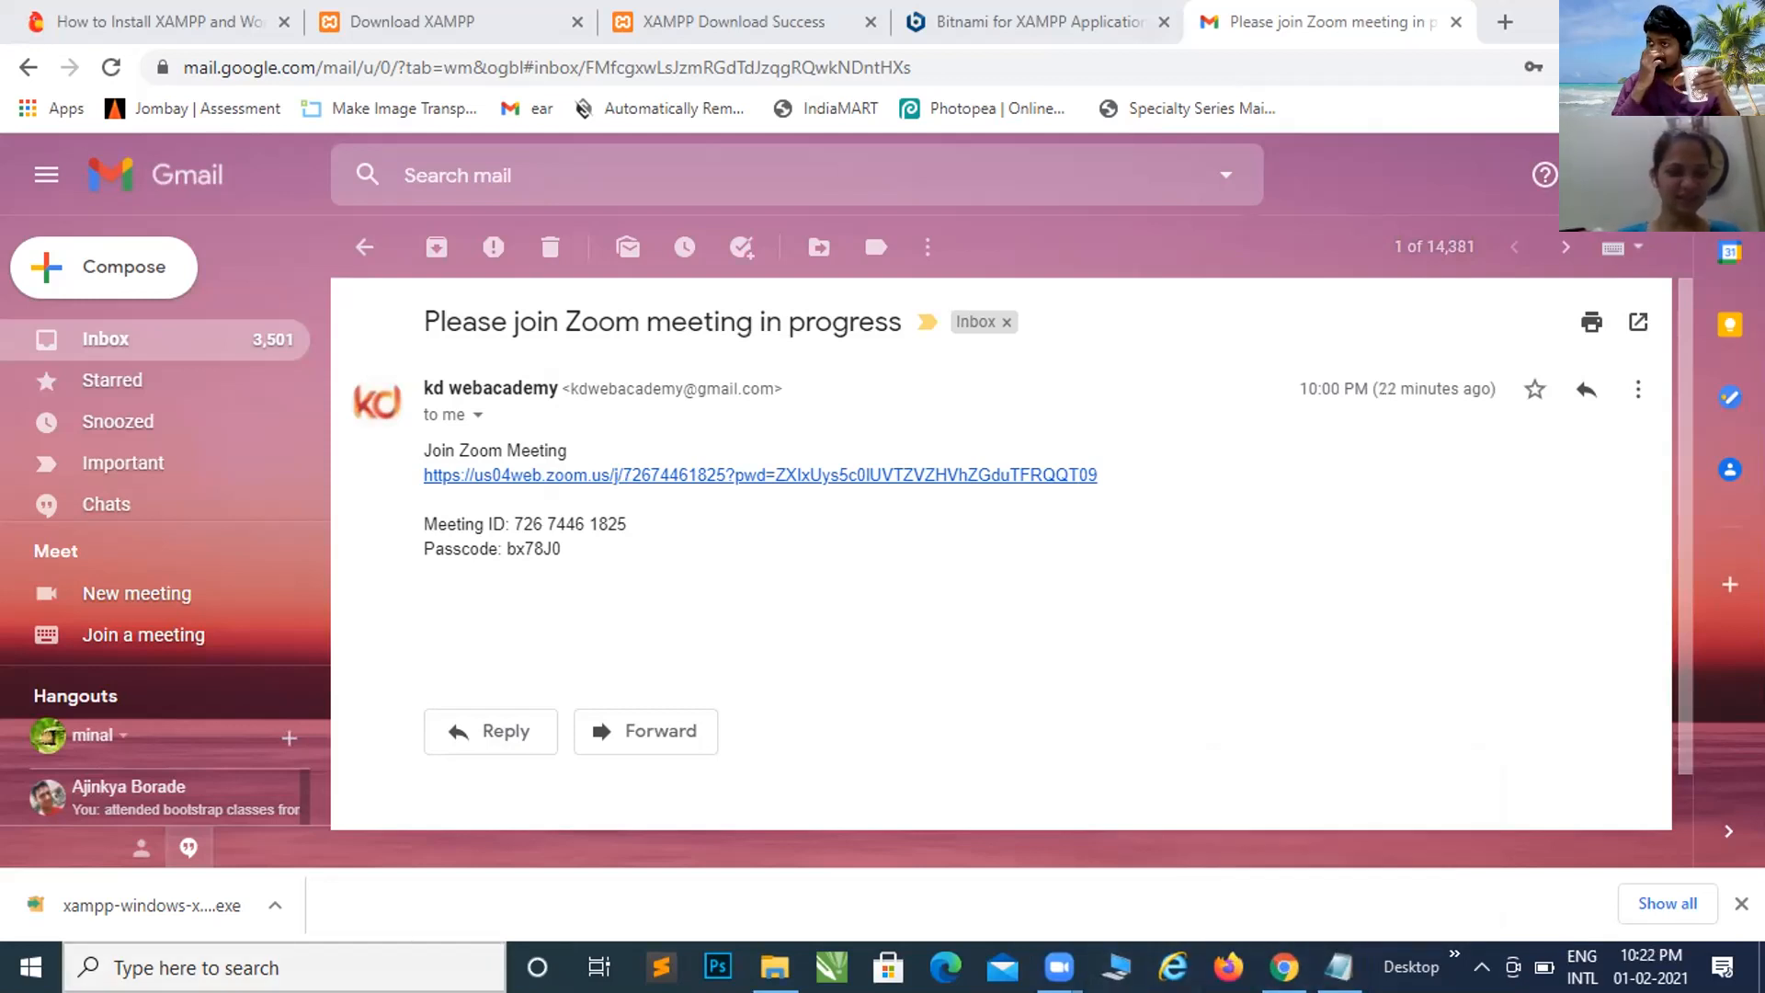
click(230, 967)
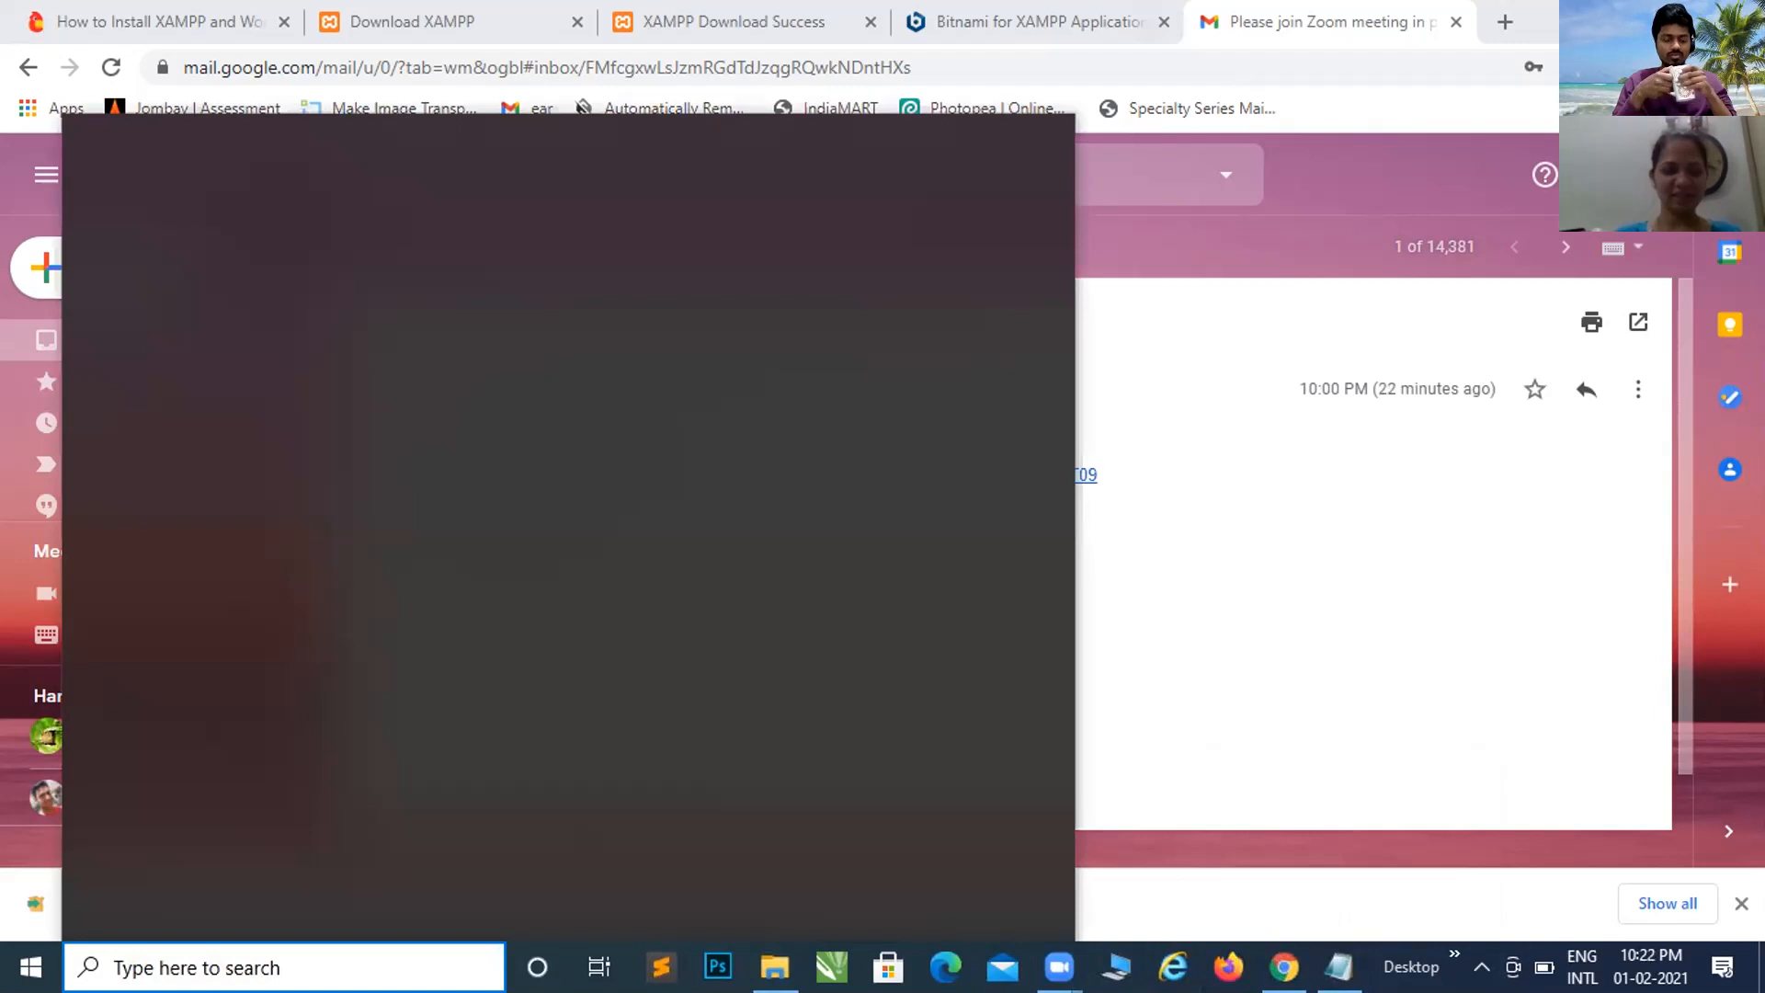
text(xampp)
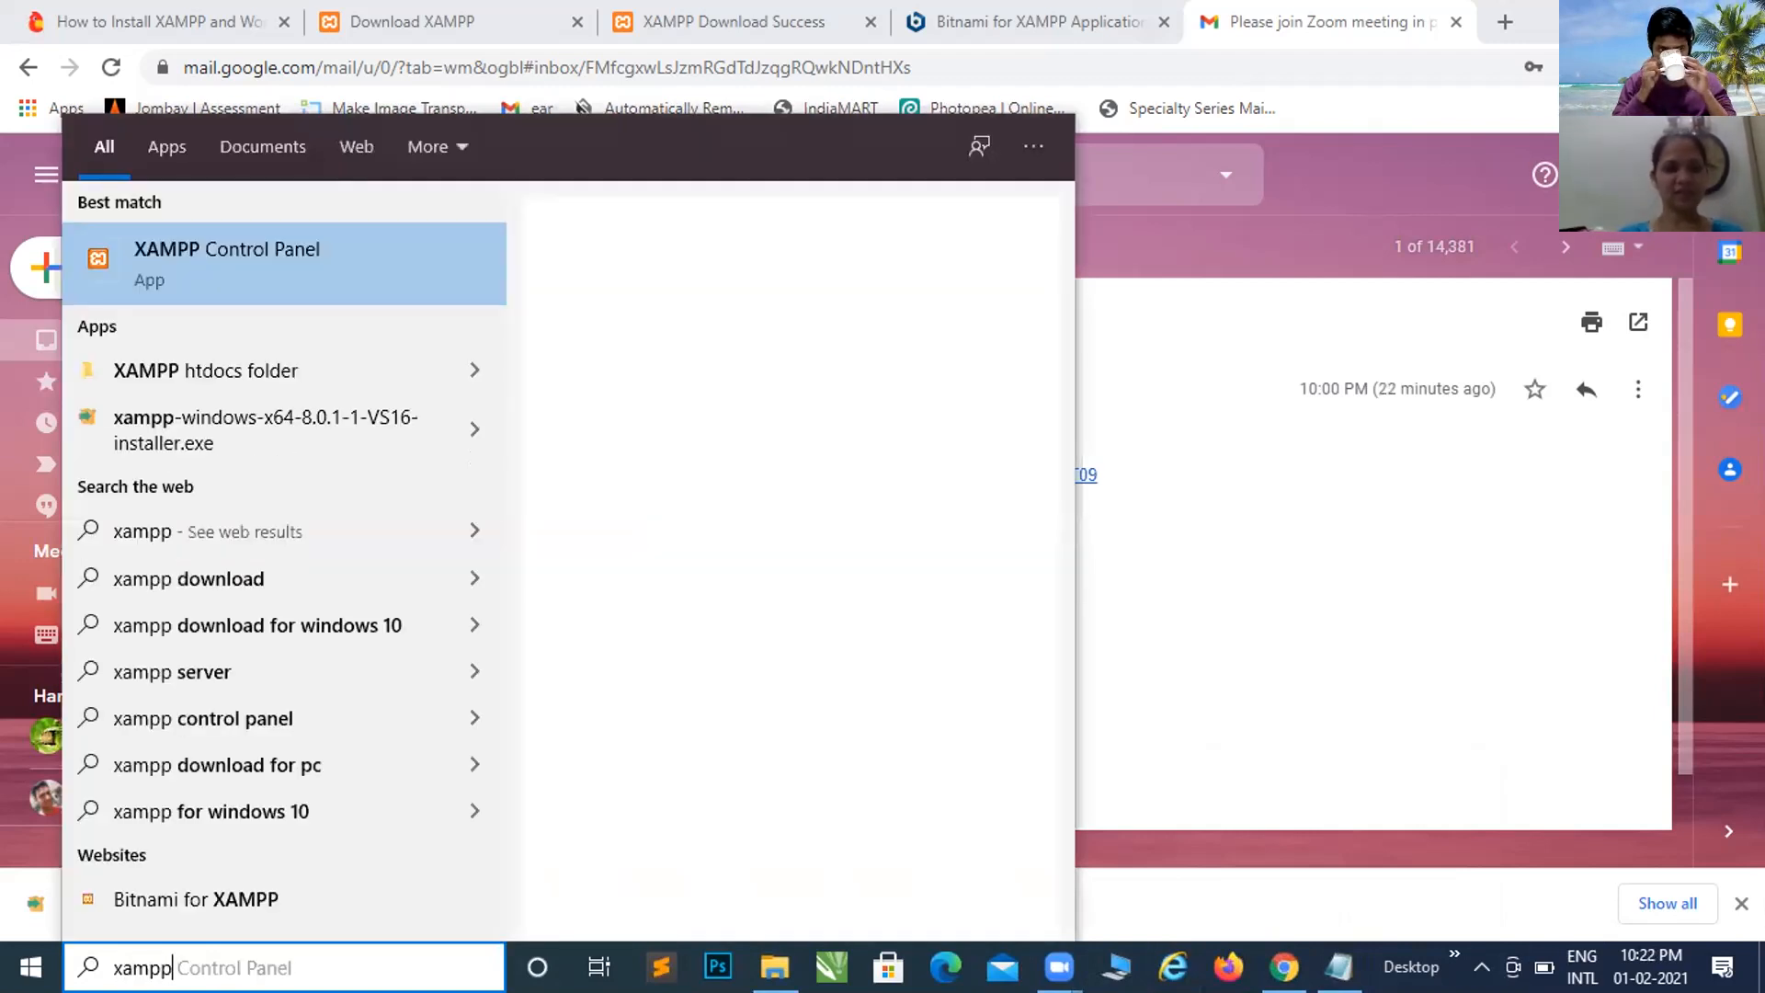
key(Return)
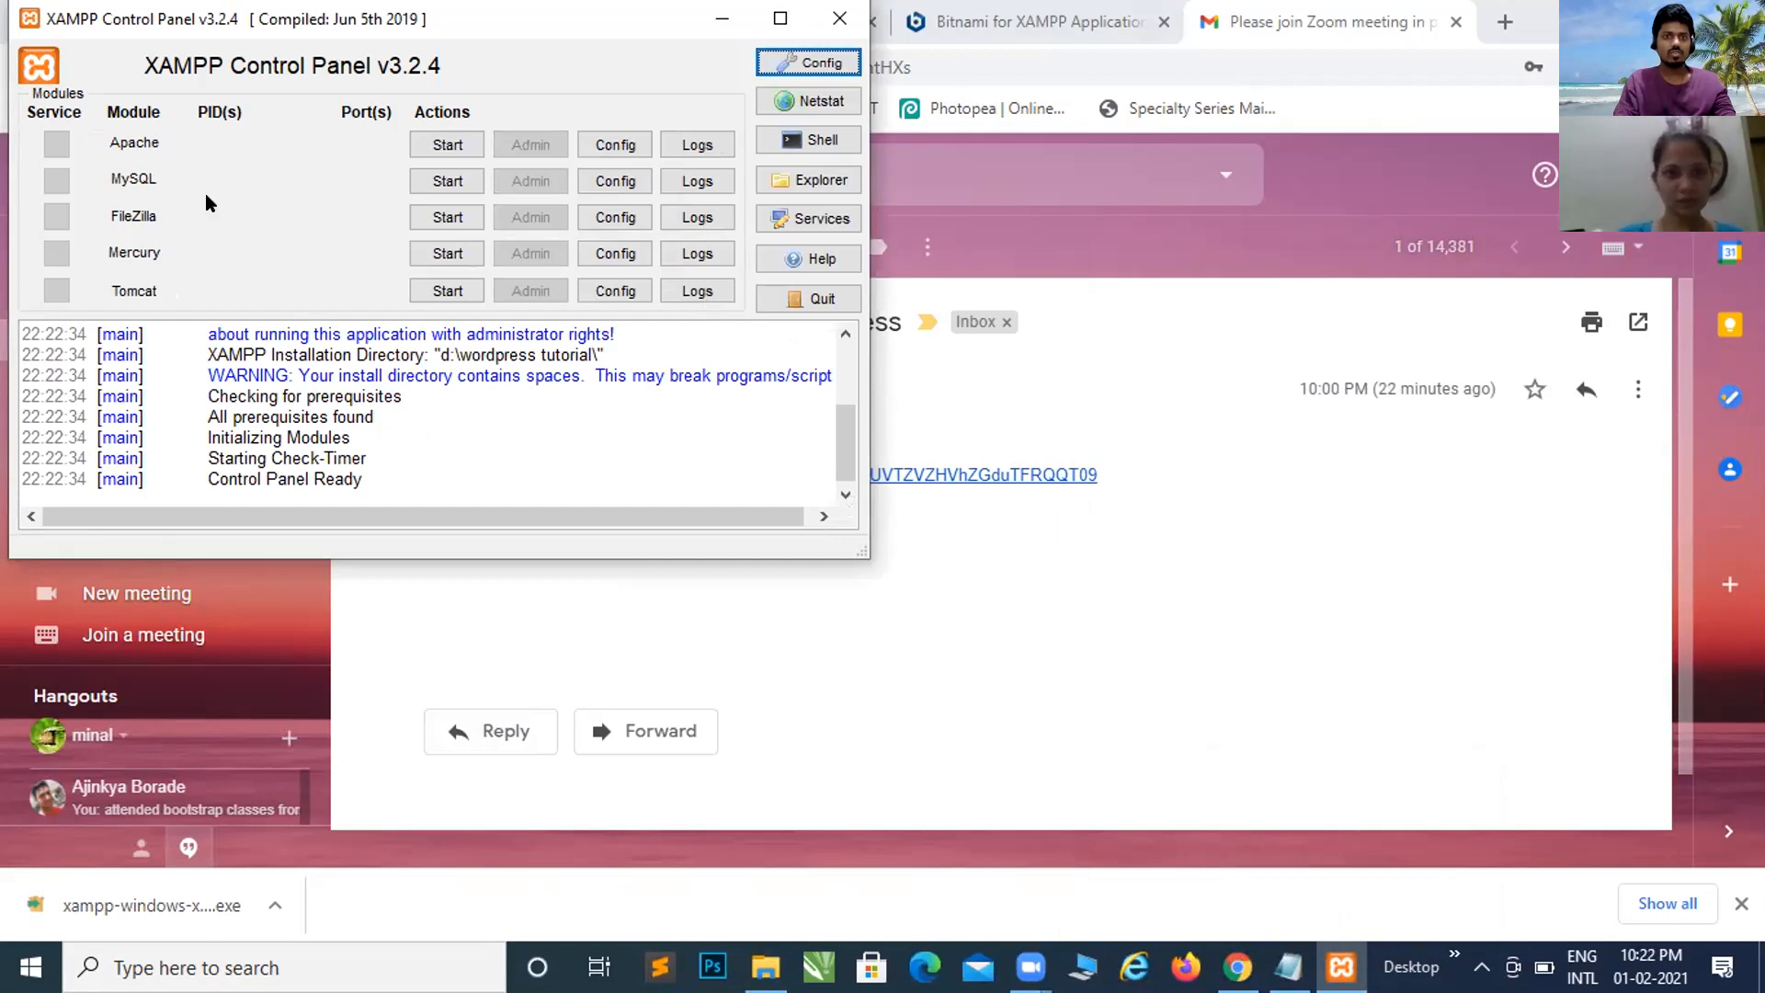
click(814, 295)
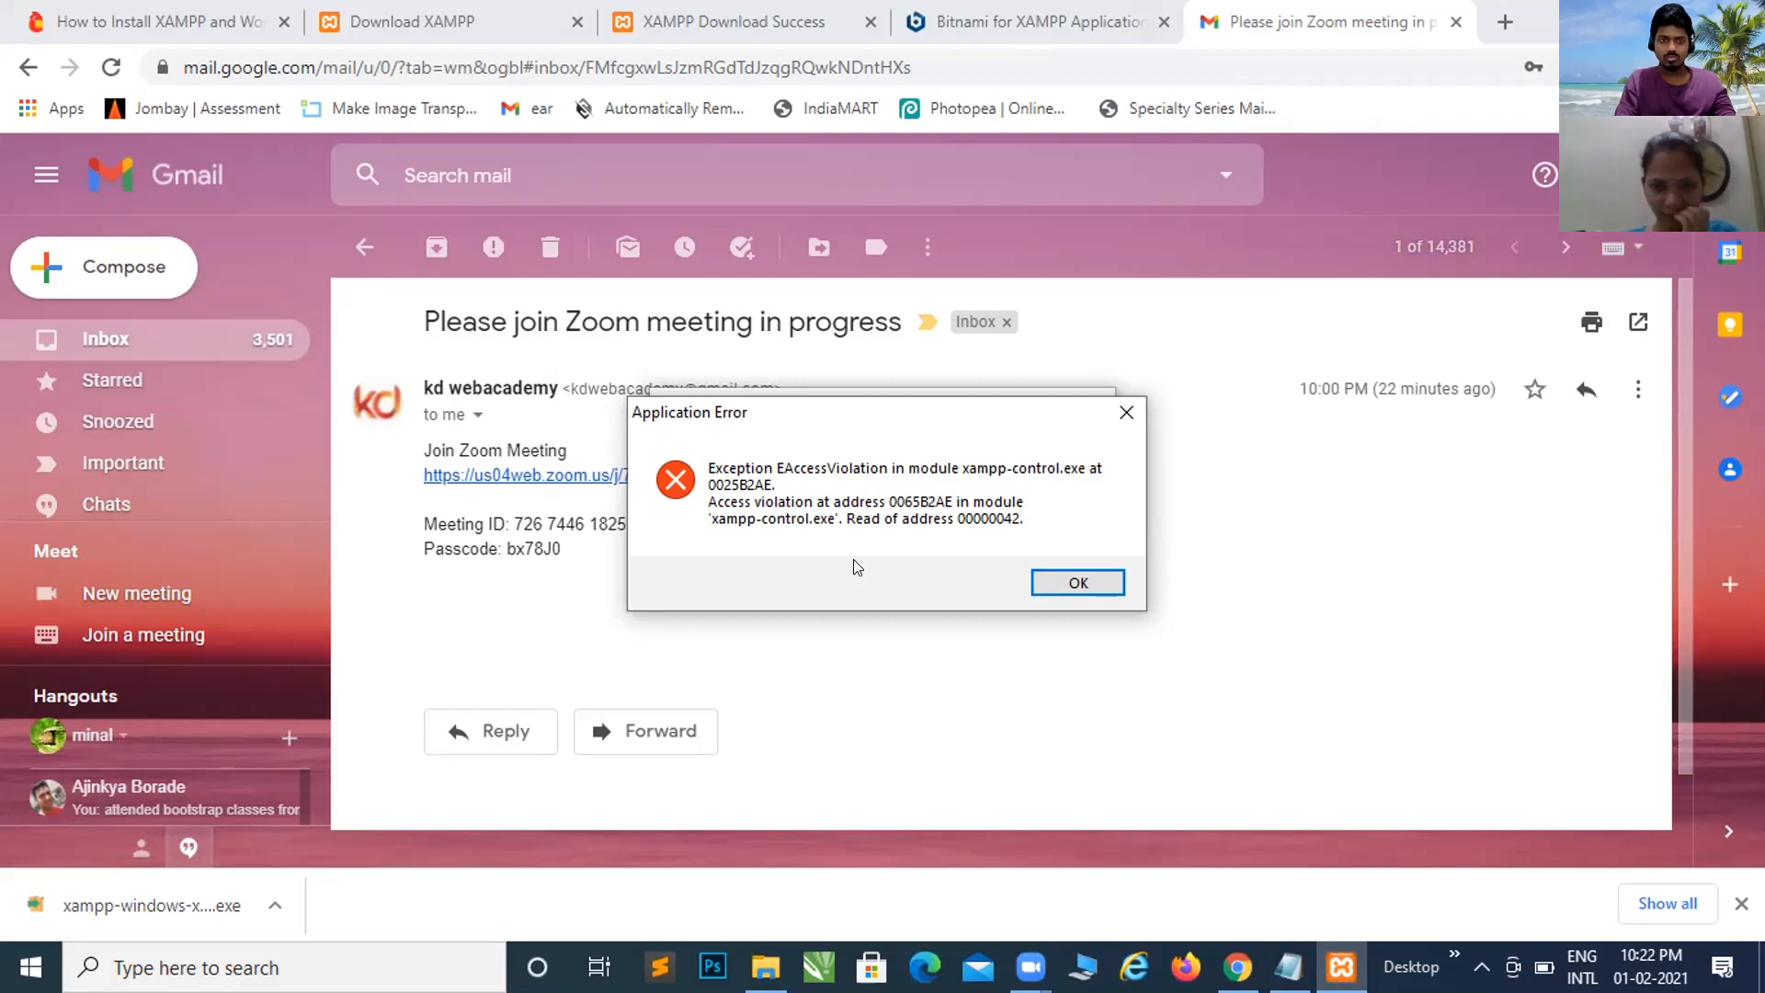
click(1120, 416)
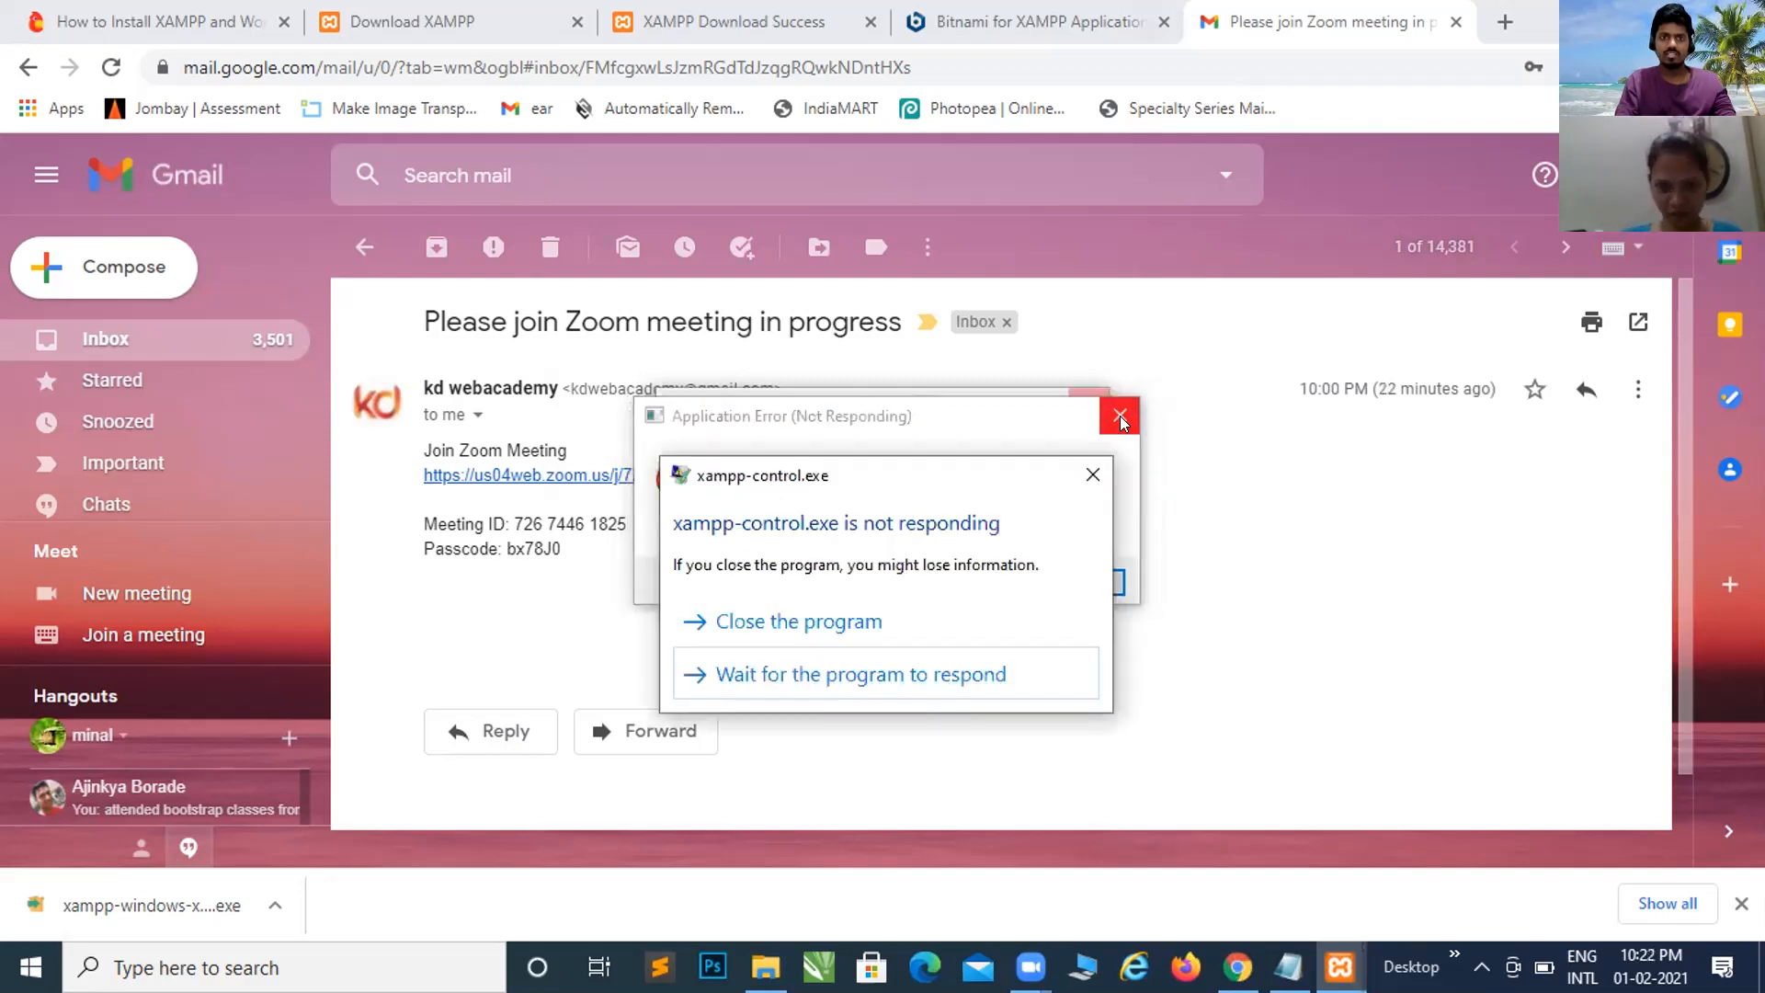
click(830, 627)
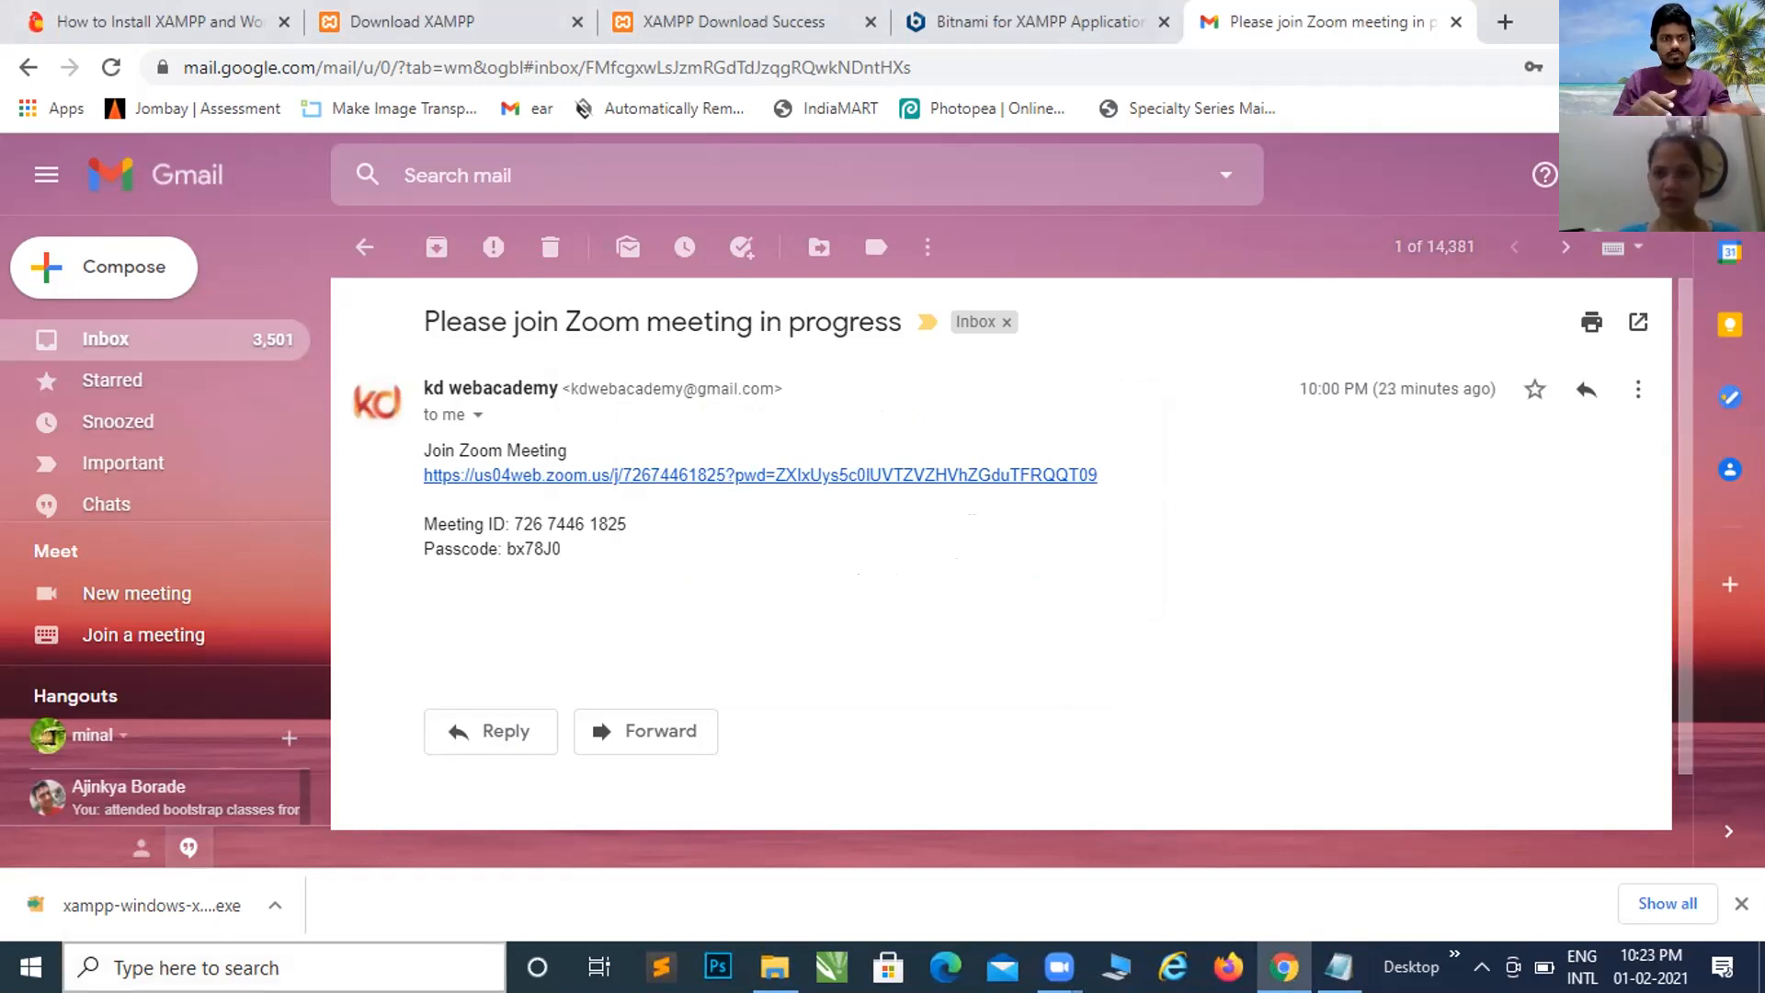
click(280, 967)
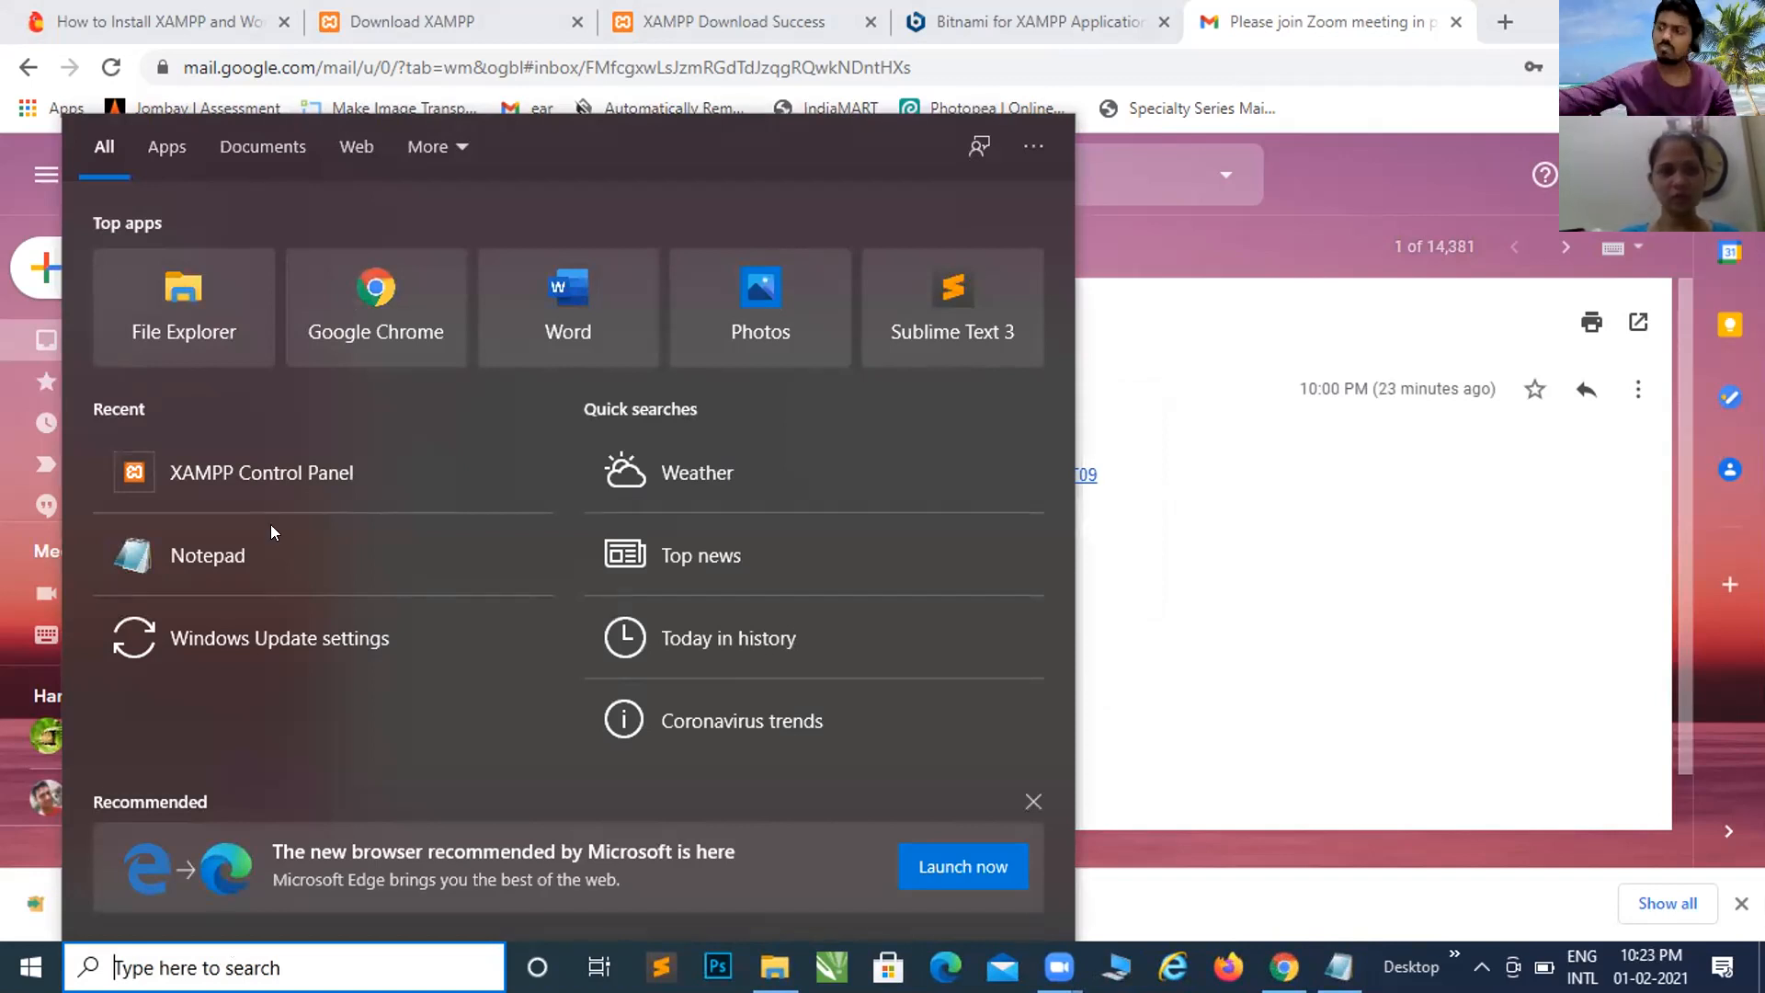
click(273, 478)
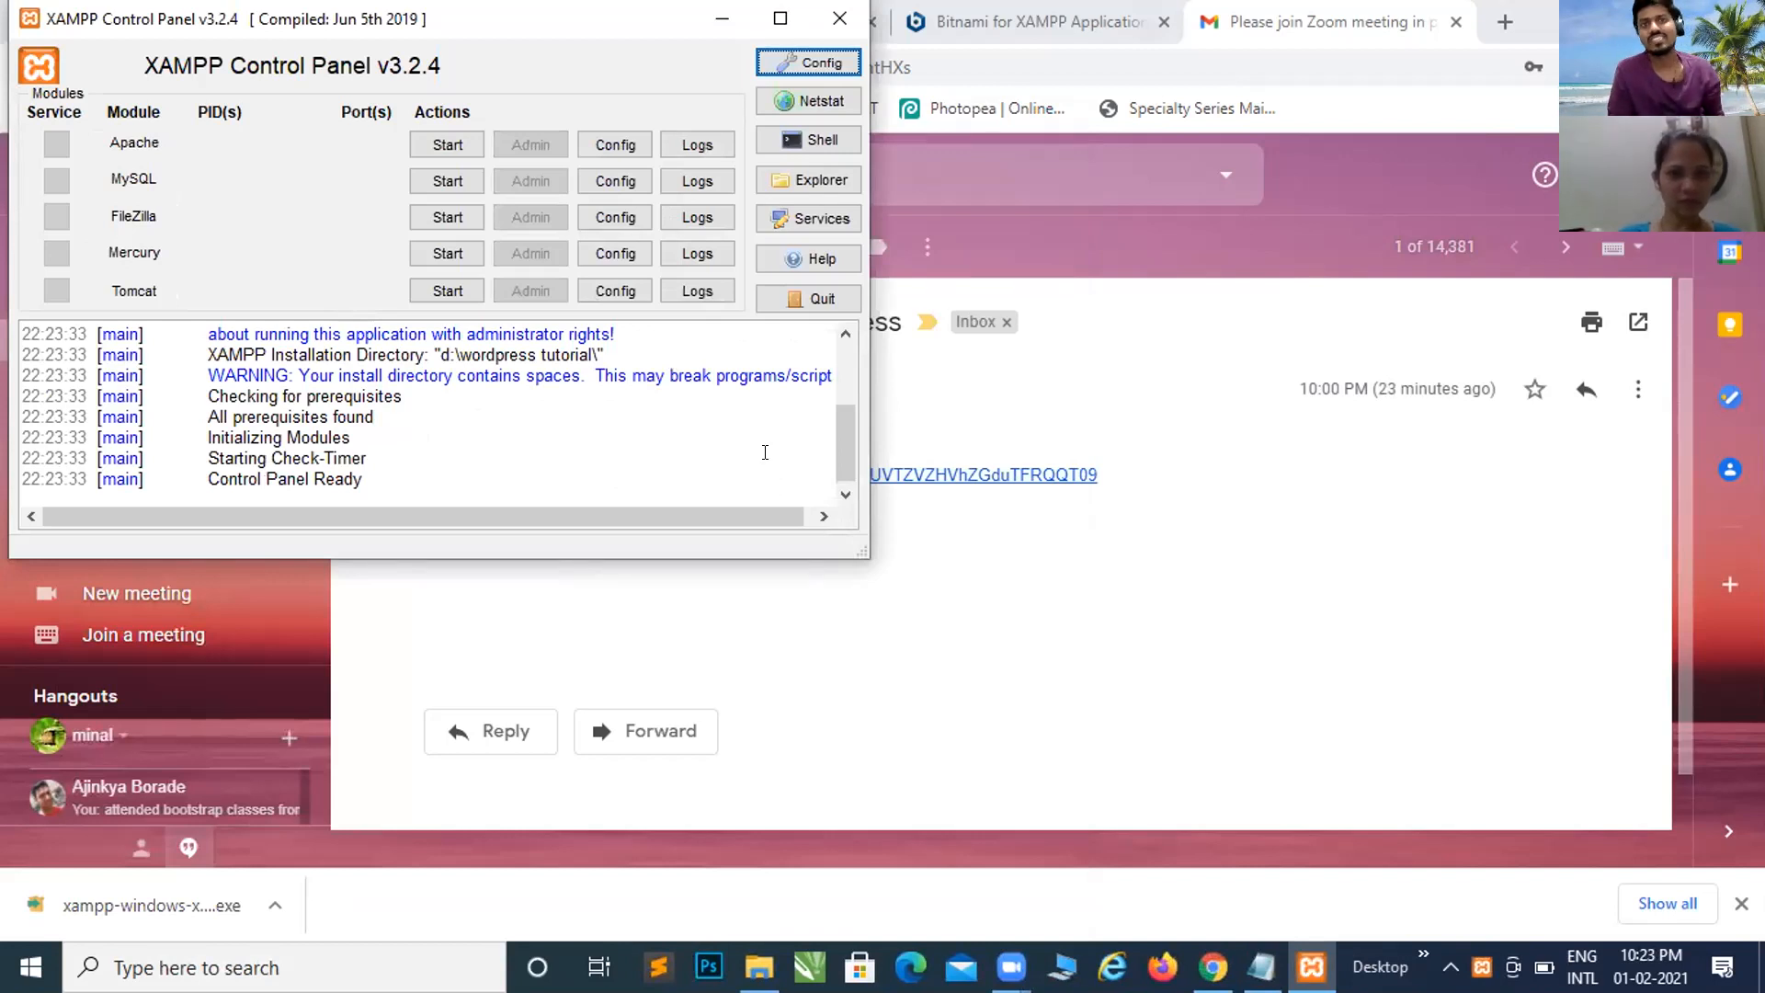
click(798, 300)
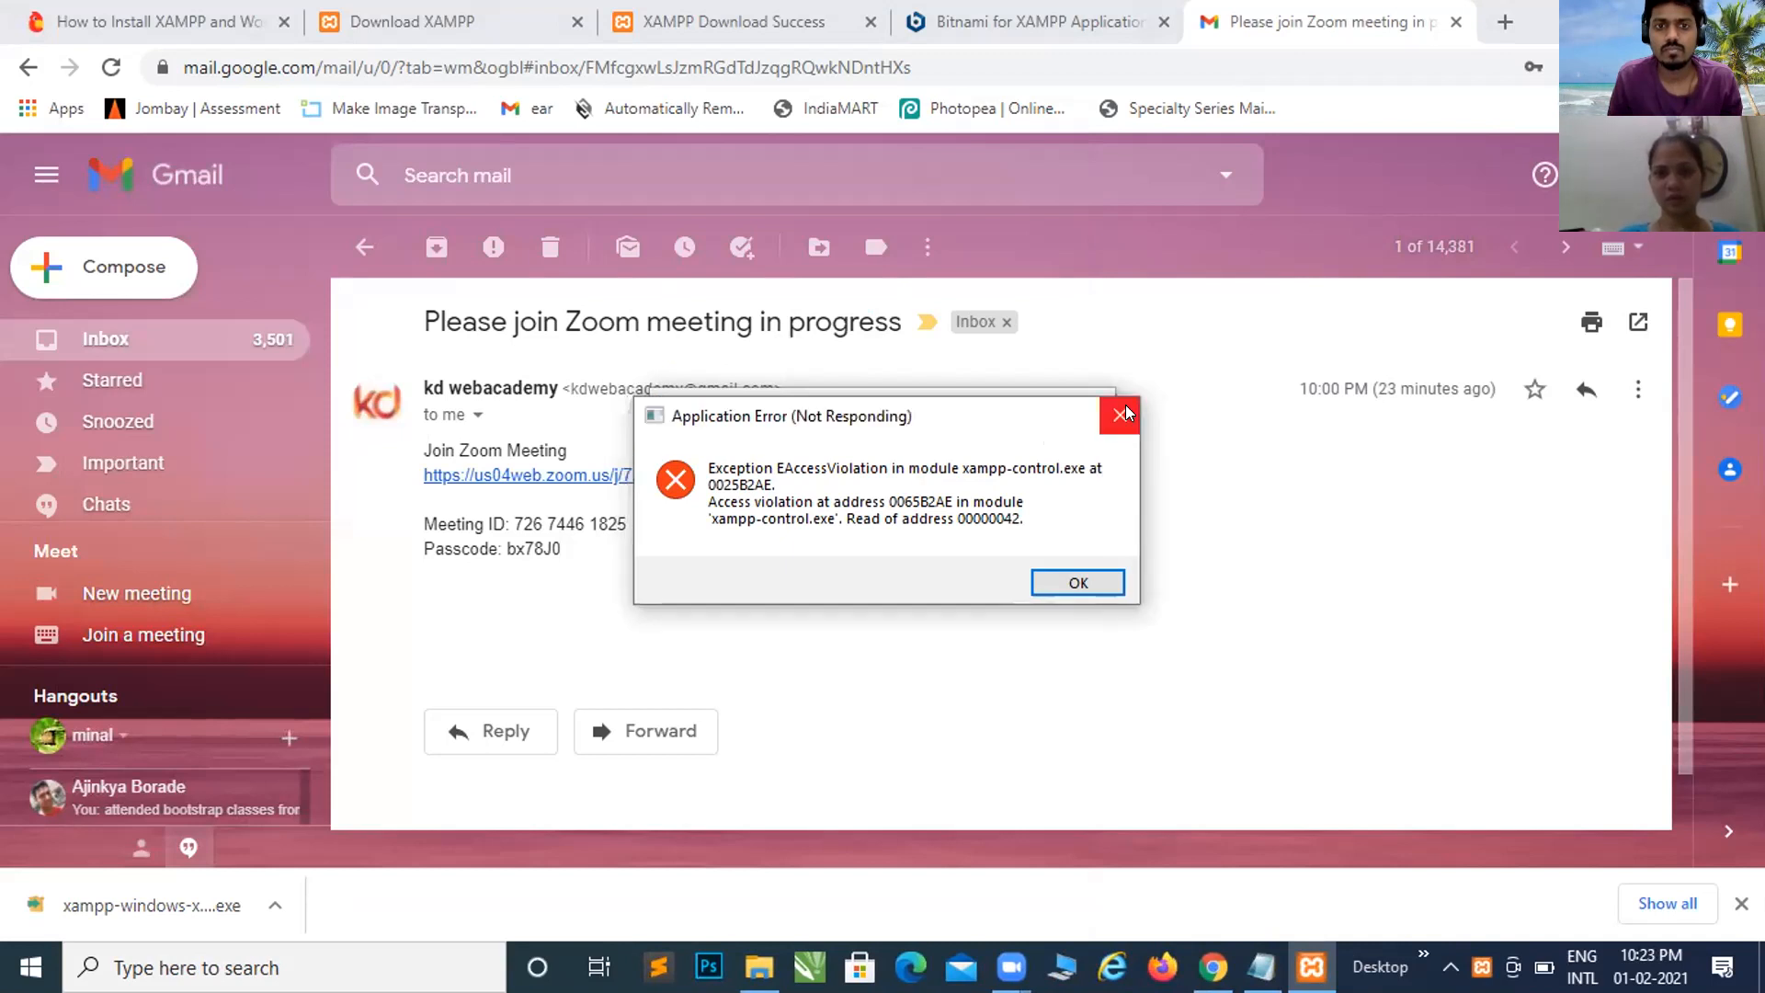
click(1125, 407)
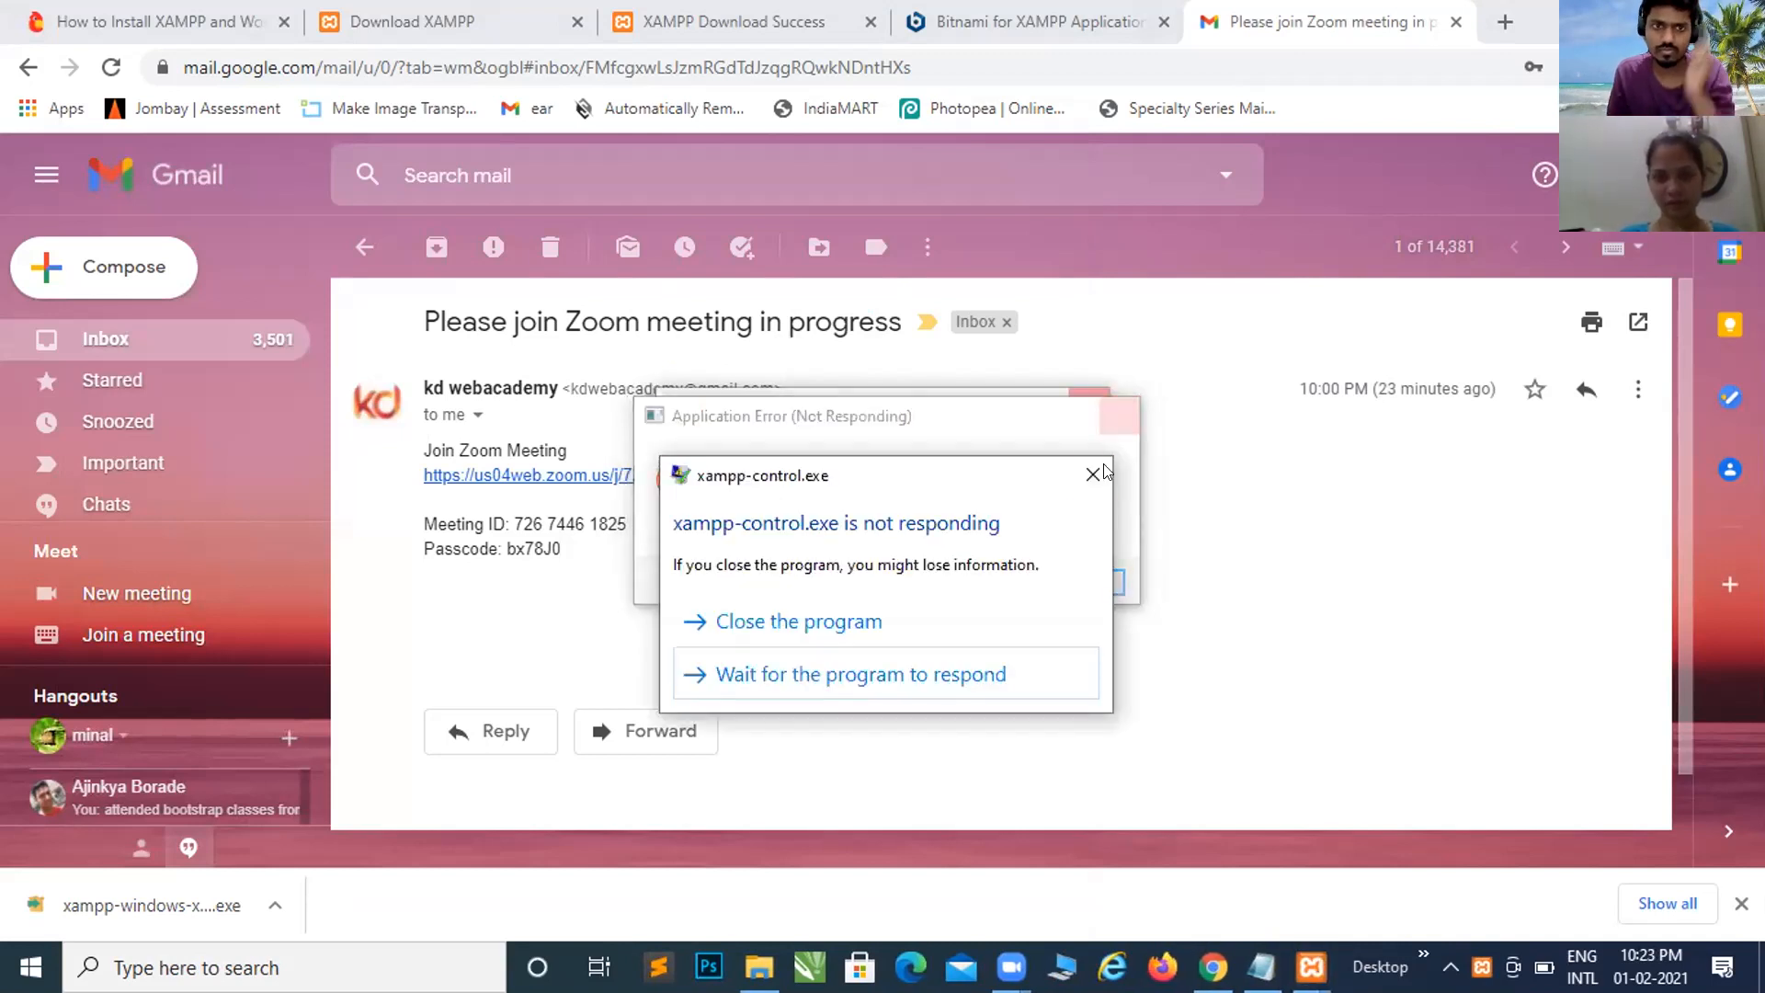
click(805, 614)
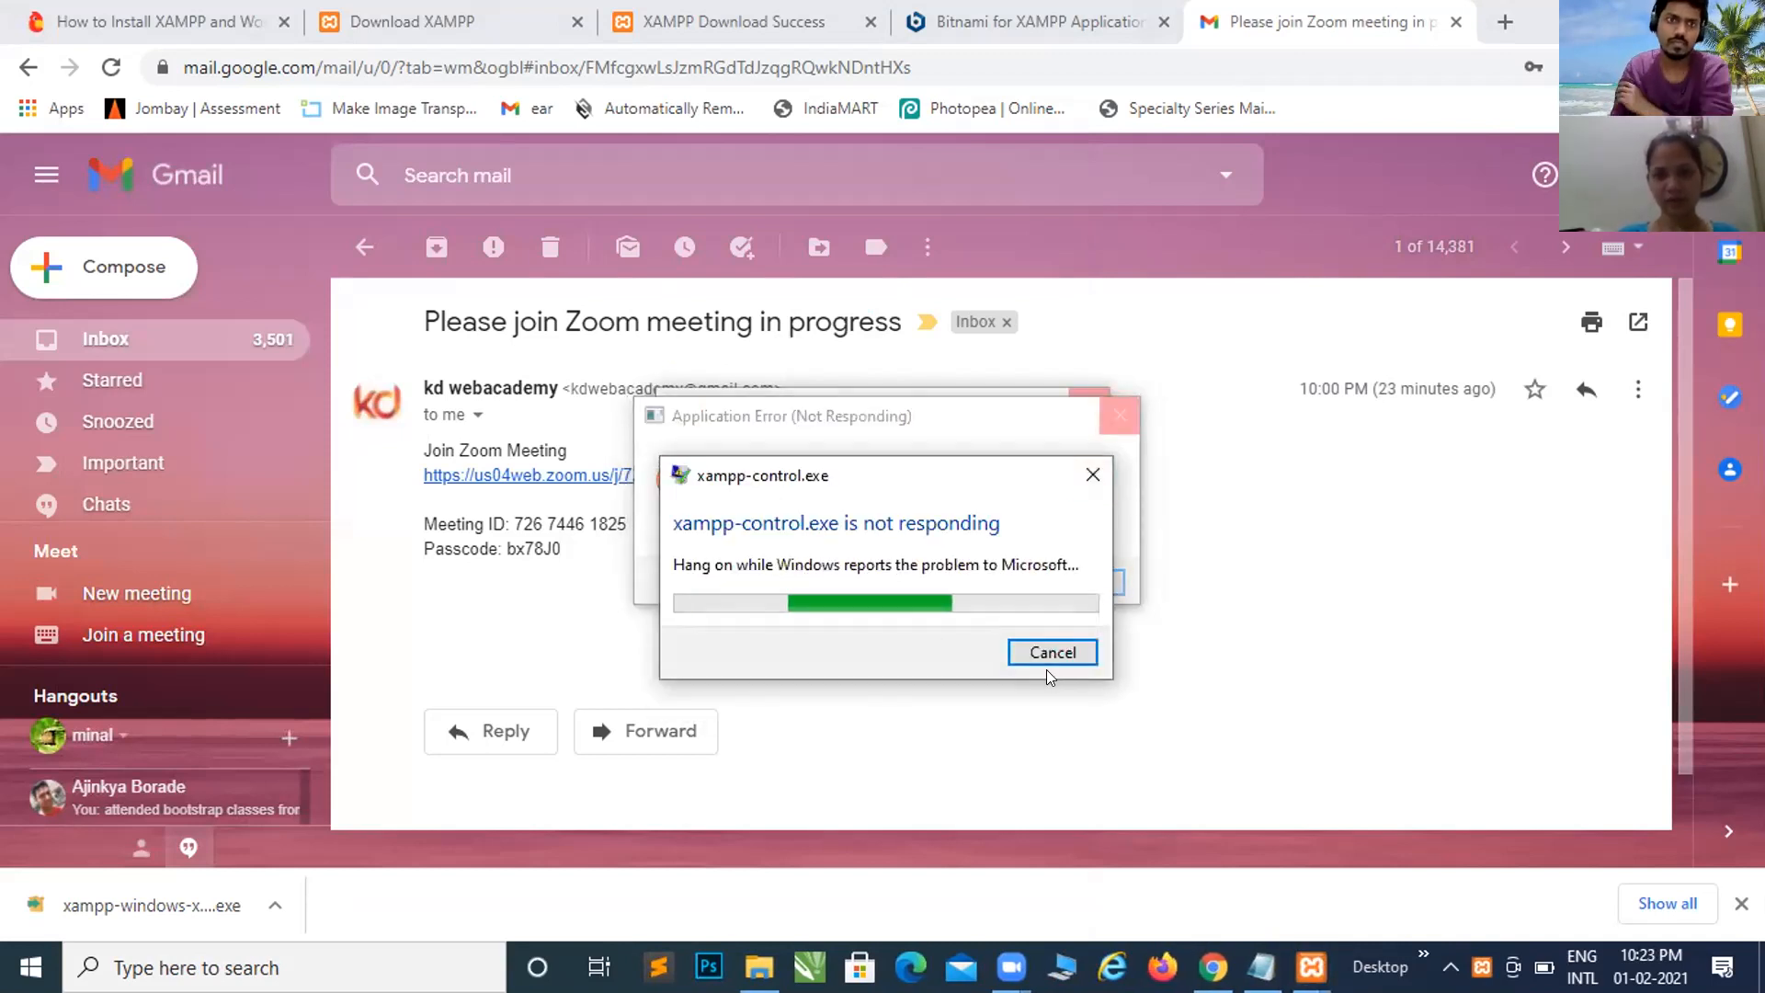
click(1097, 466)
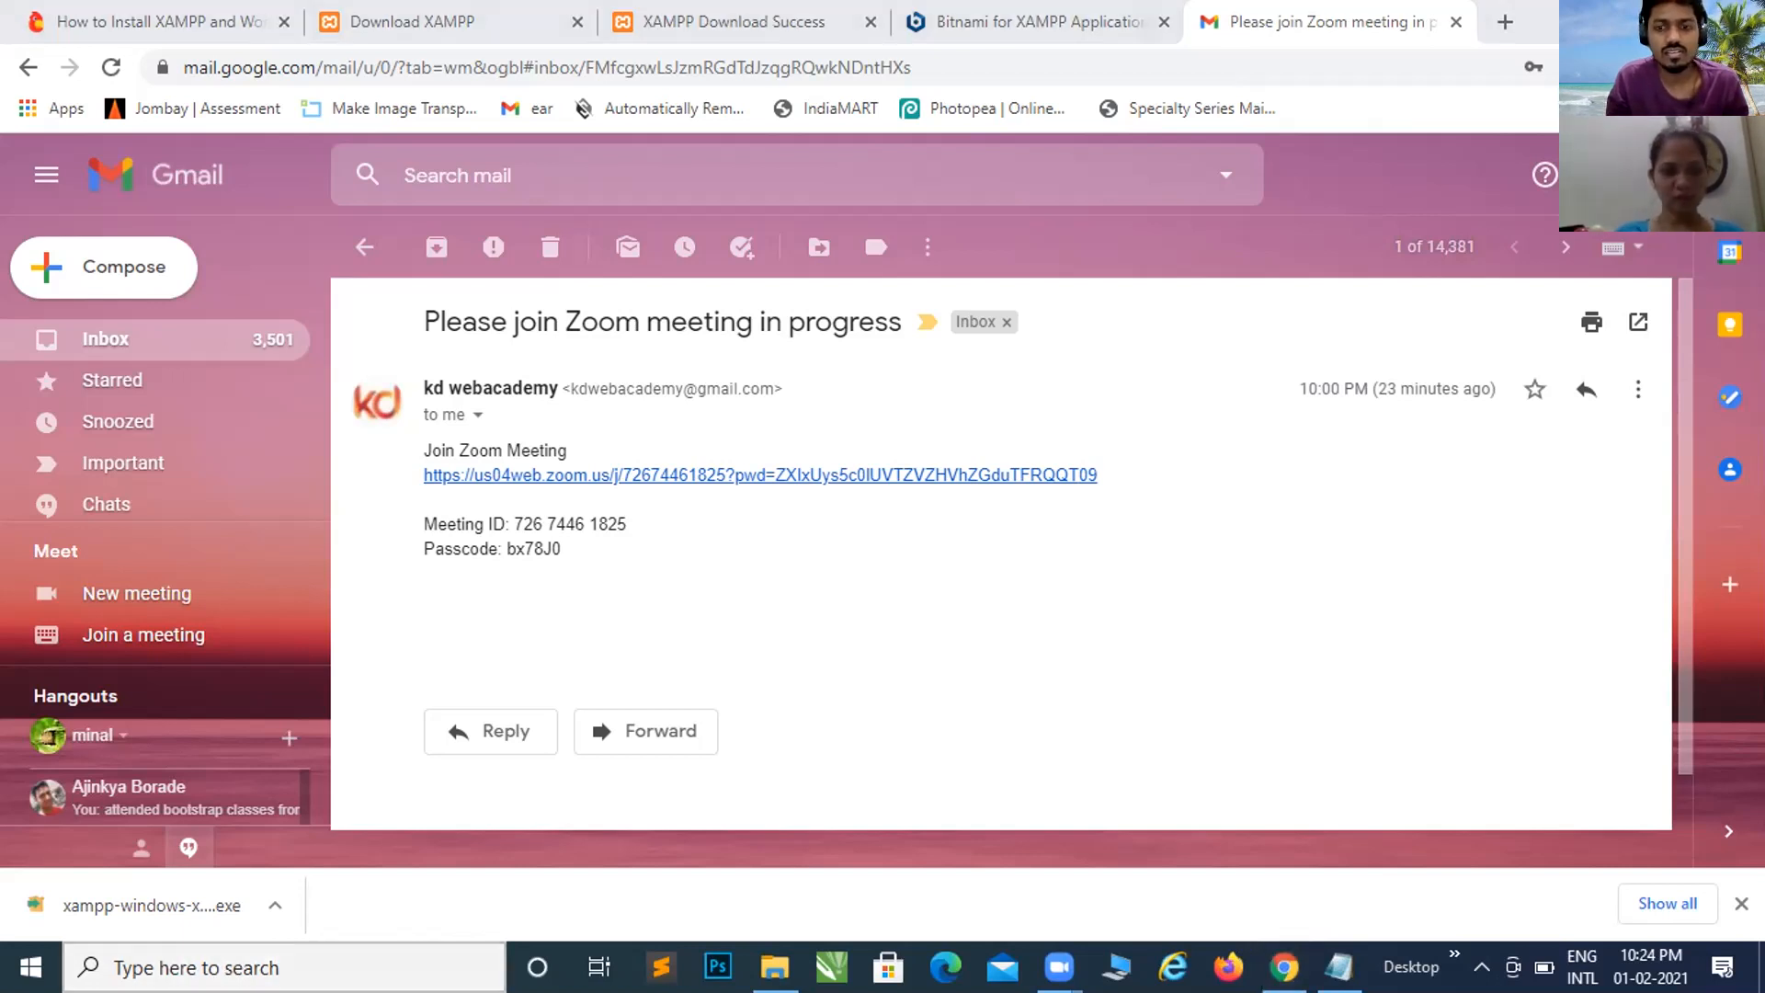
Step: Show XAMPP Control Panel's launch options from the Start Menu search, then close that list
click(283, 967)
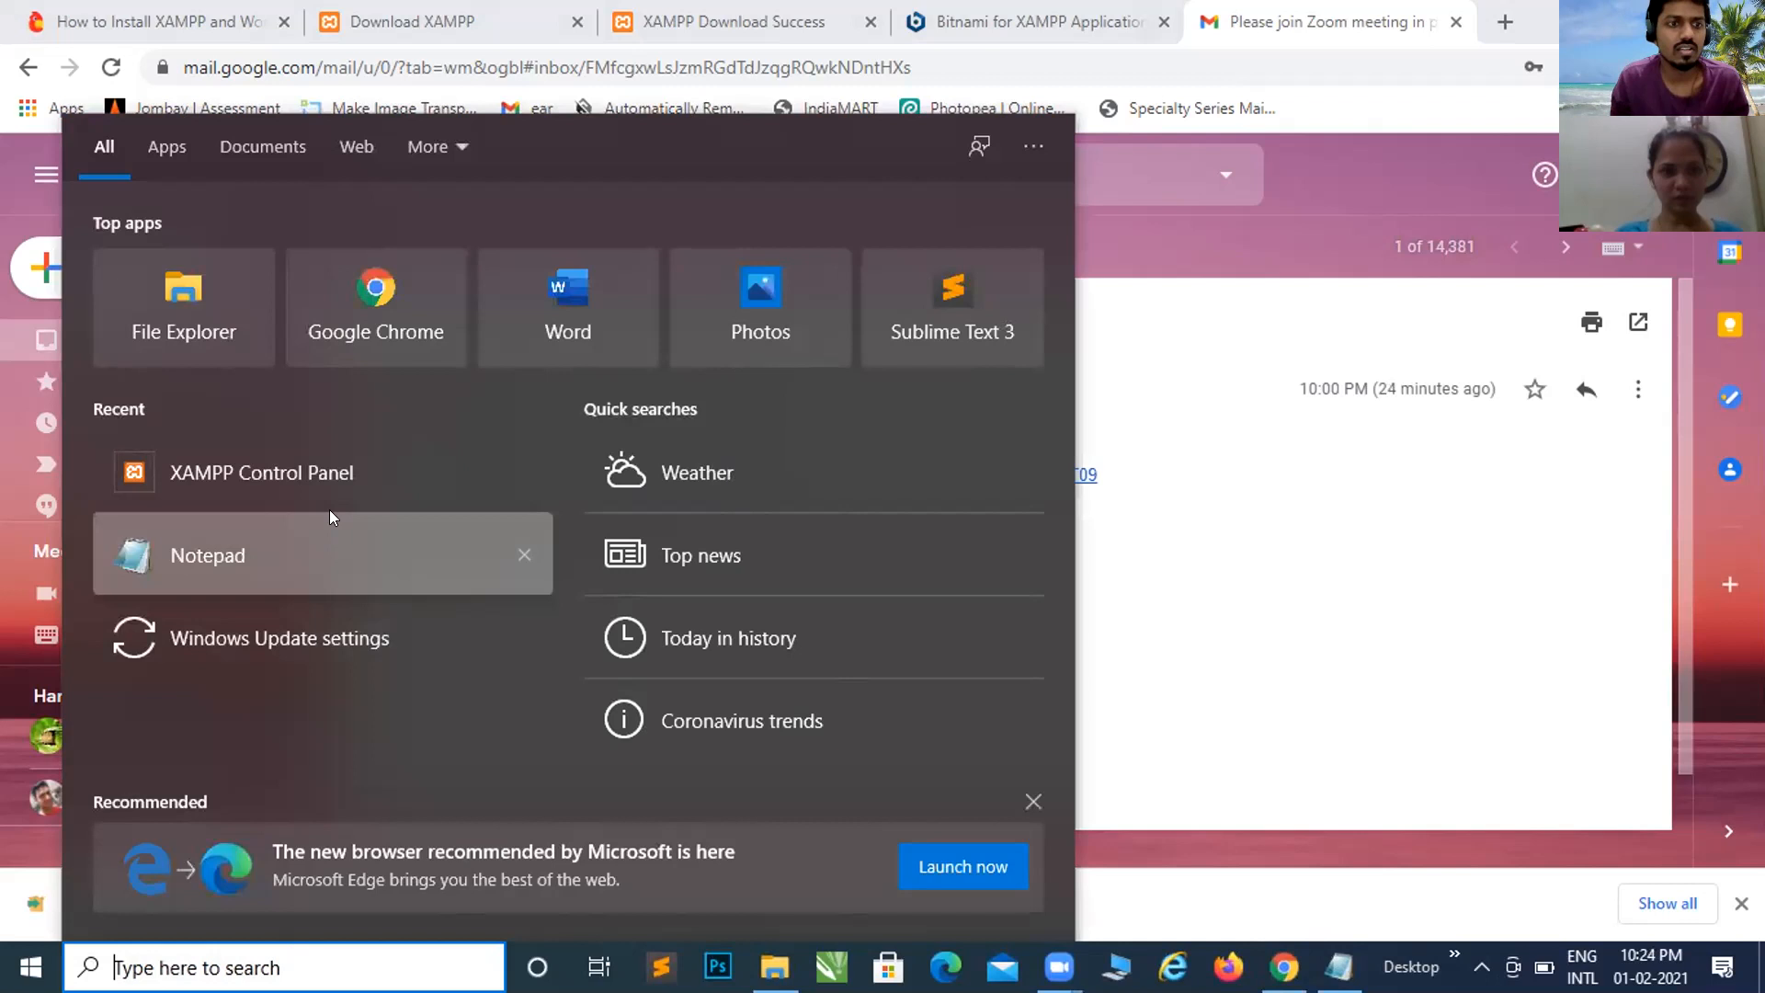
right_click(319, 476)
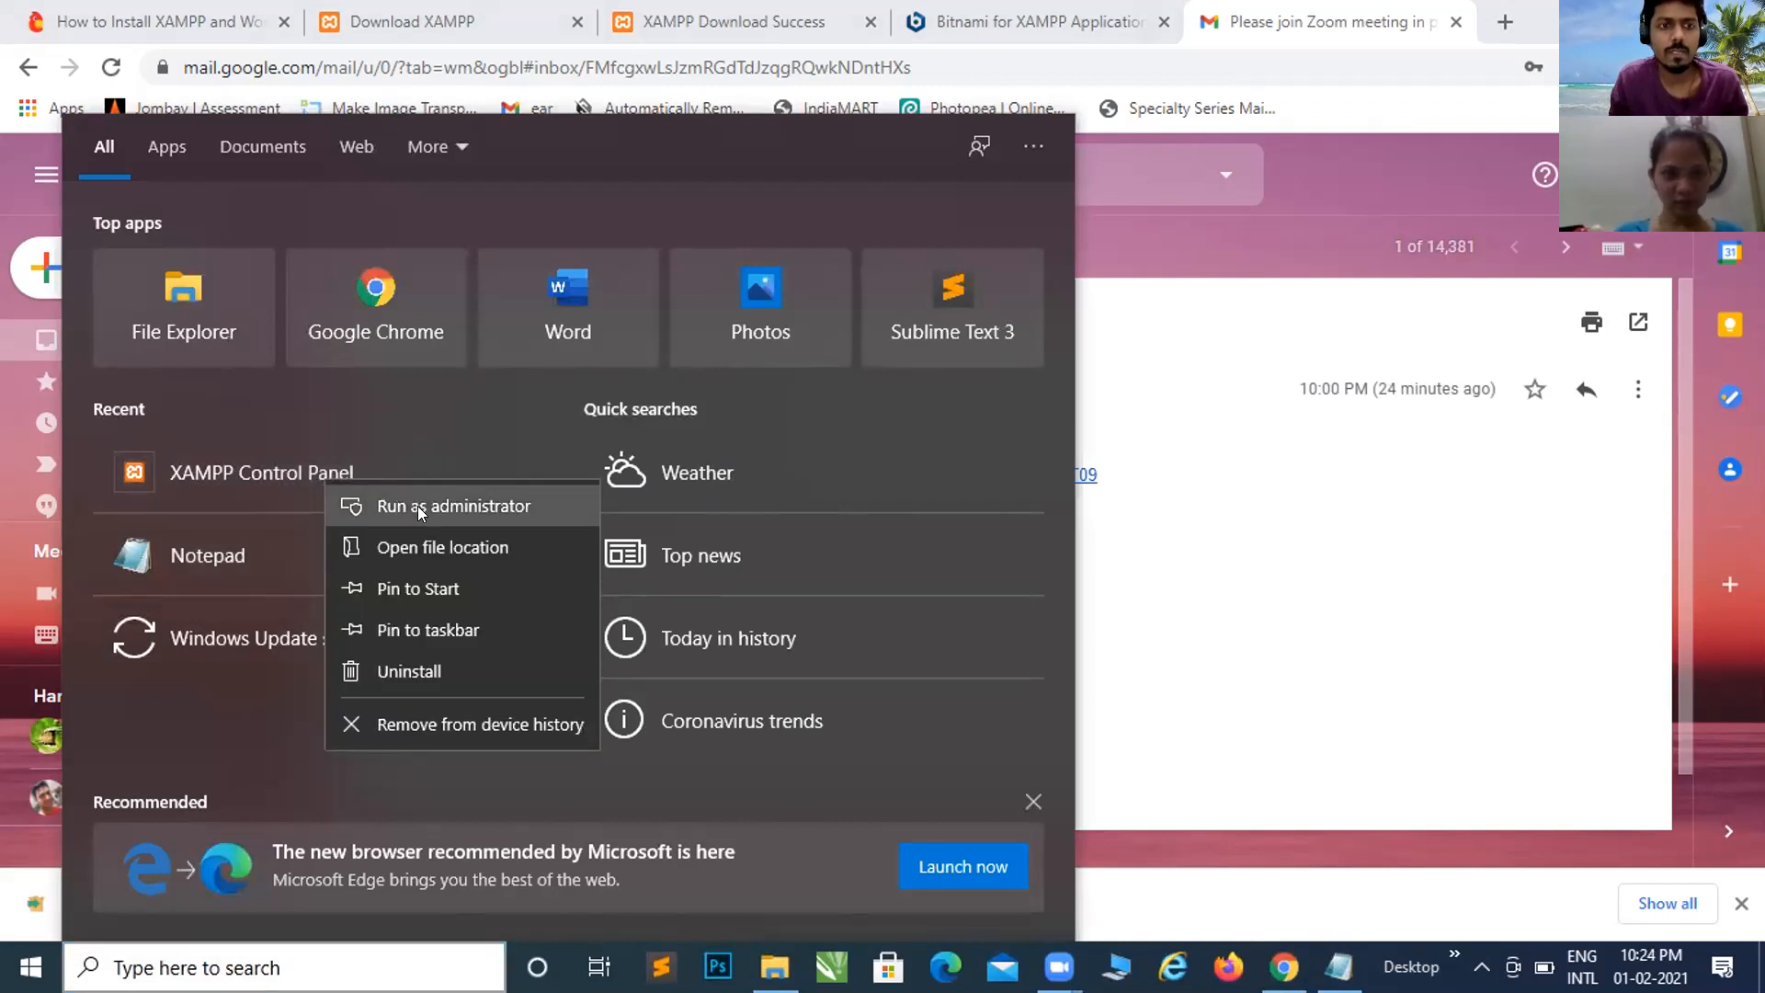
key(Escape)
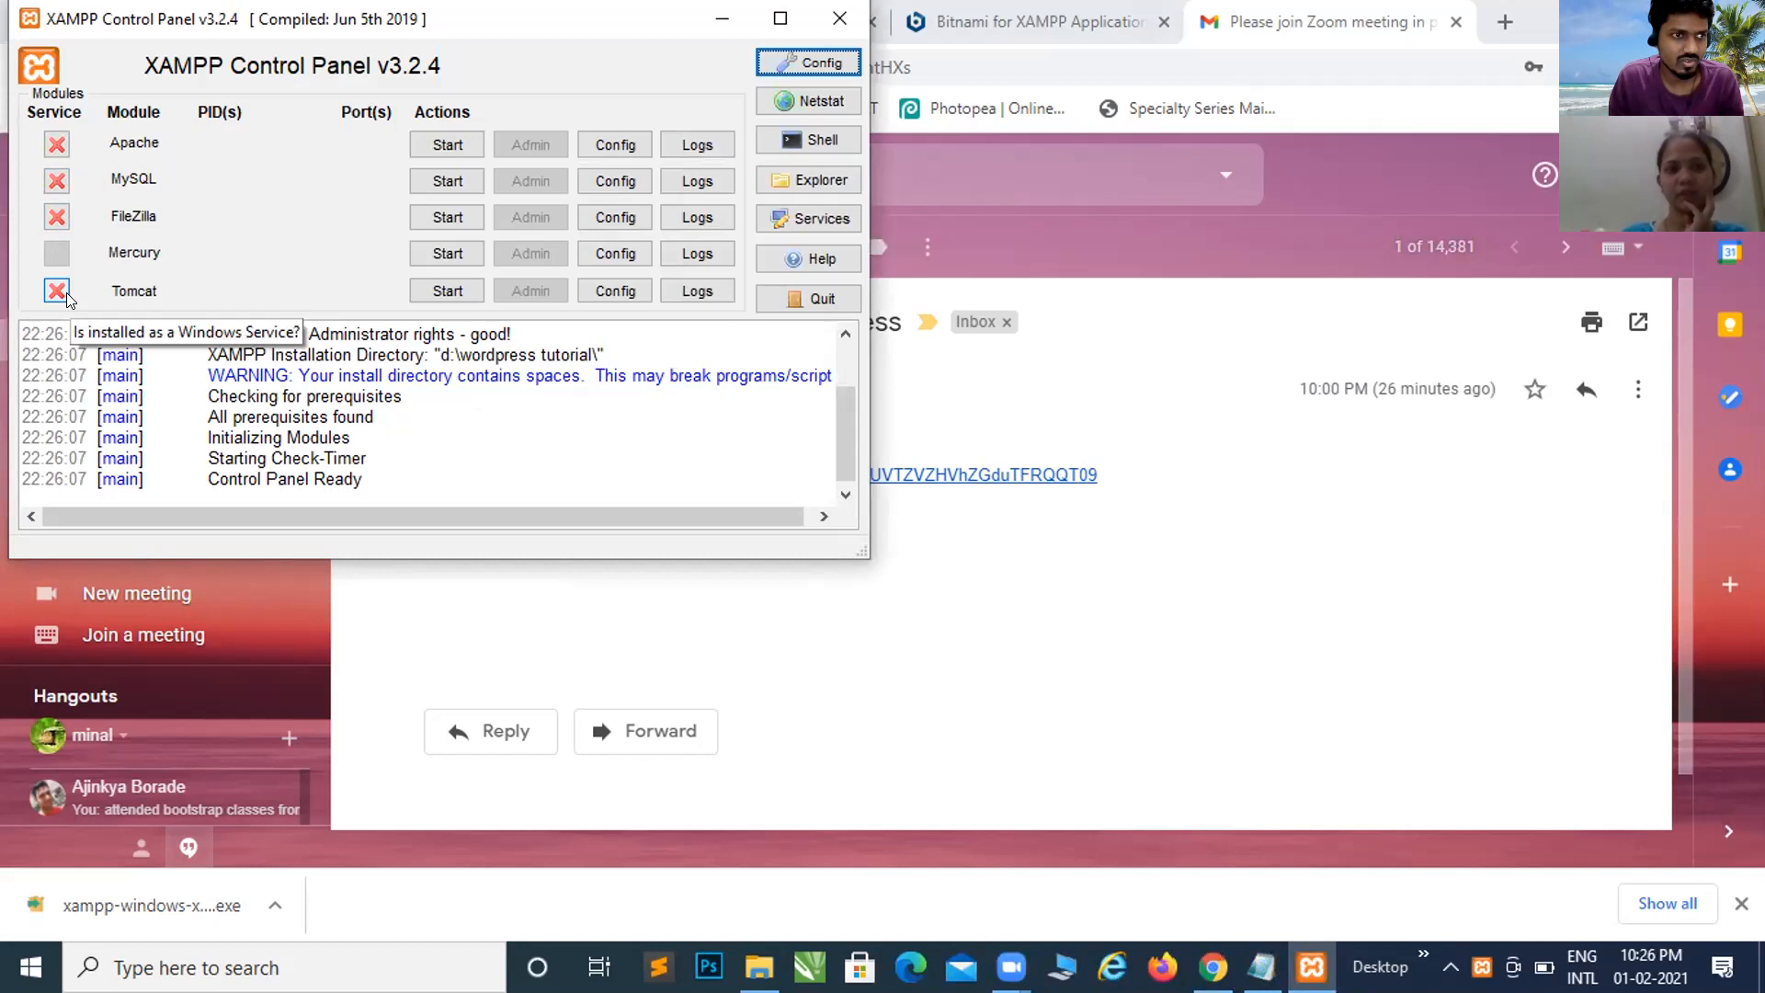
Step: Start the Apache and MySQL modules in the XAMPP Control Panel
click(447, 145)
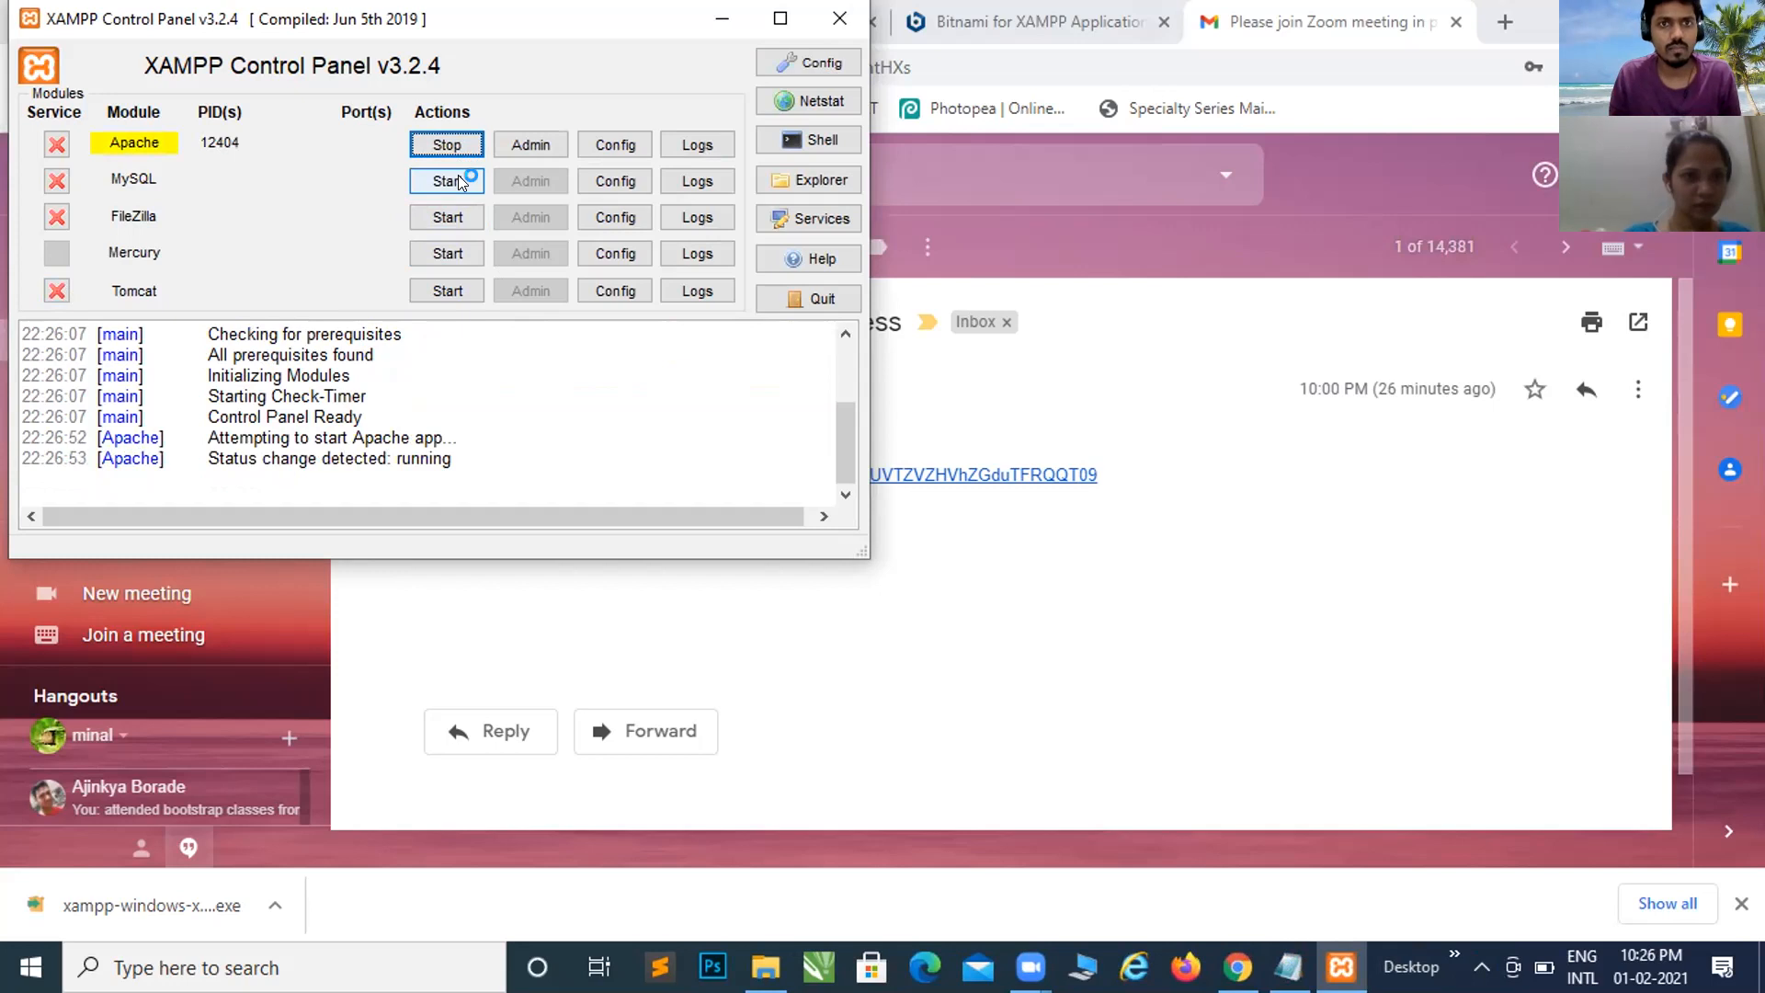
click(458, 177)
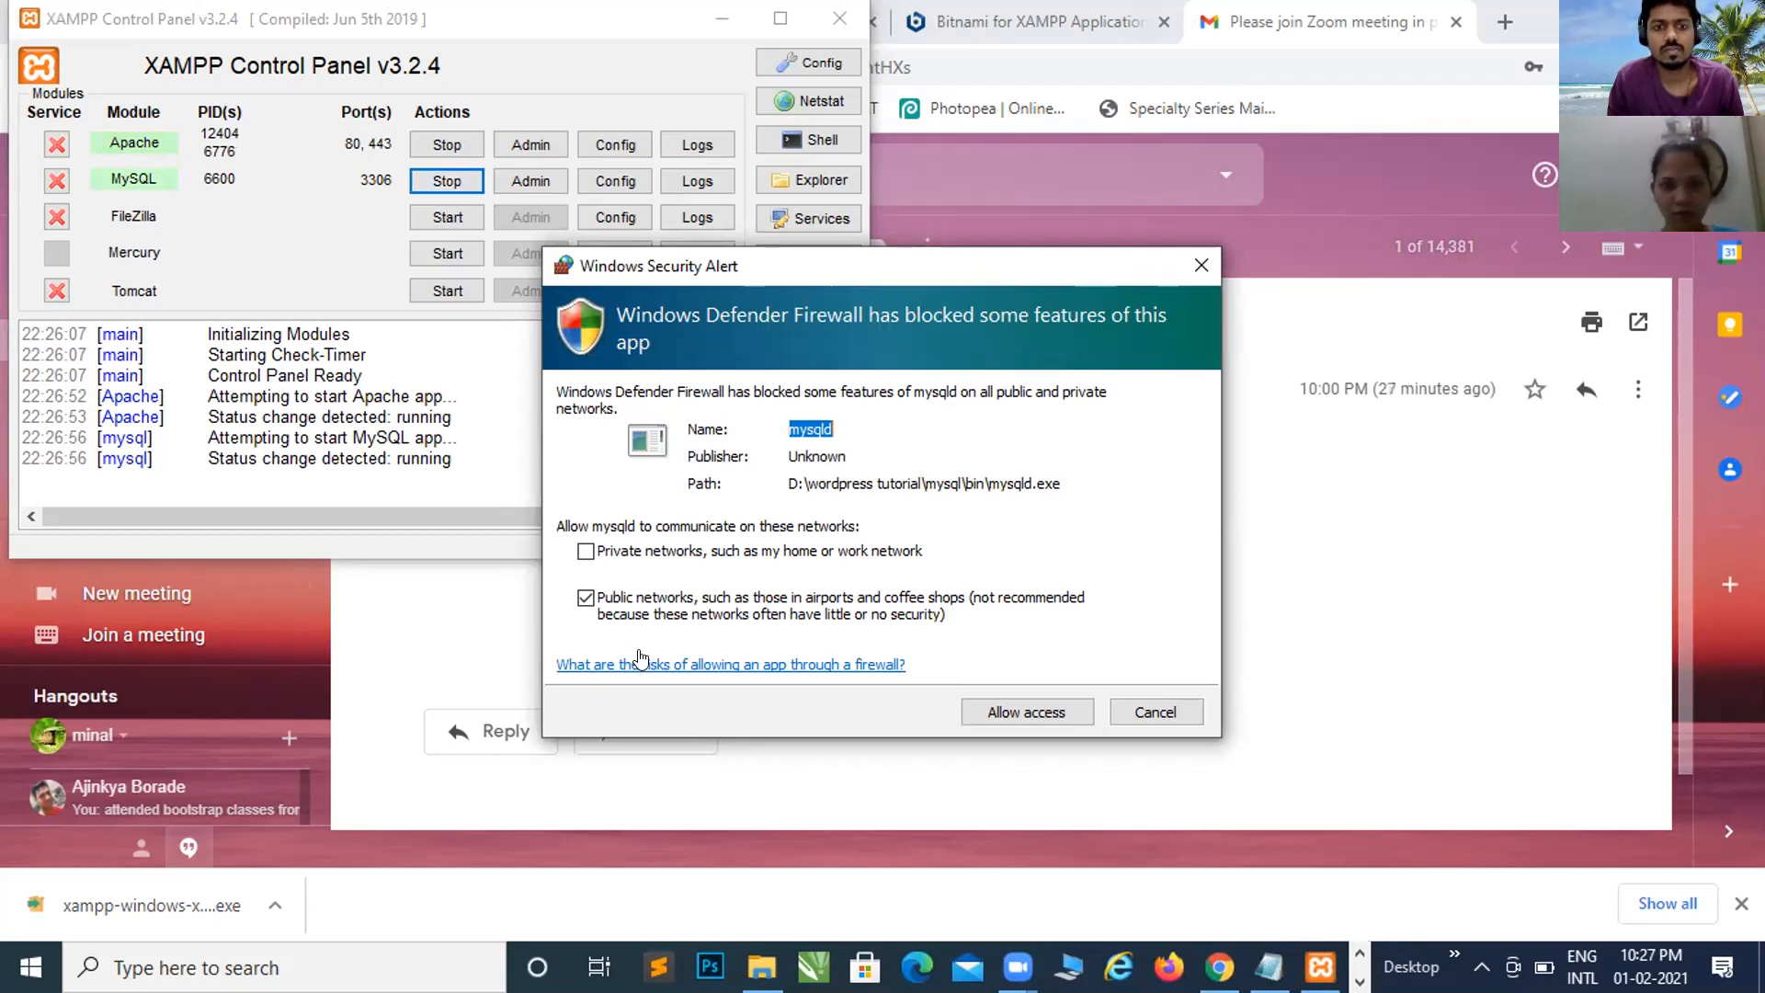
Step: Allow mysqld and then Apache HTTP Server through the Windows firewall alerts
click(1041, 710)
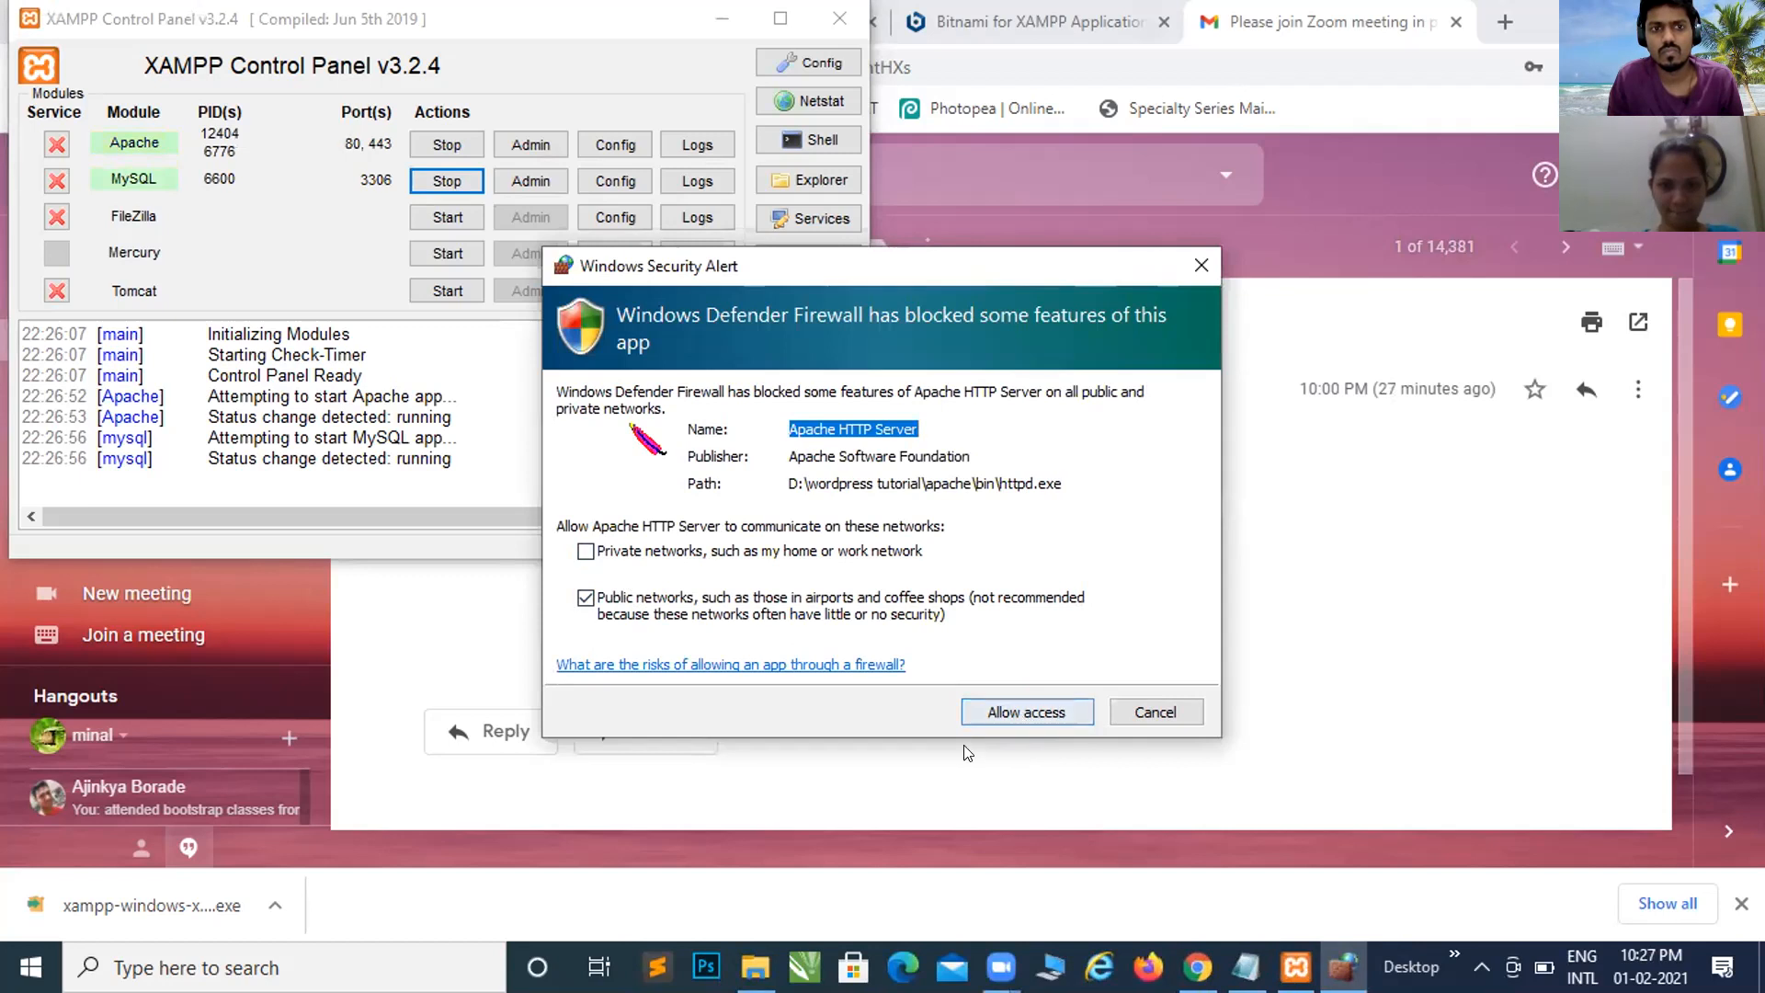
click(1020, 717)
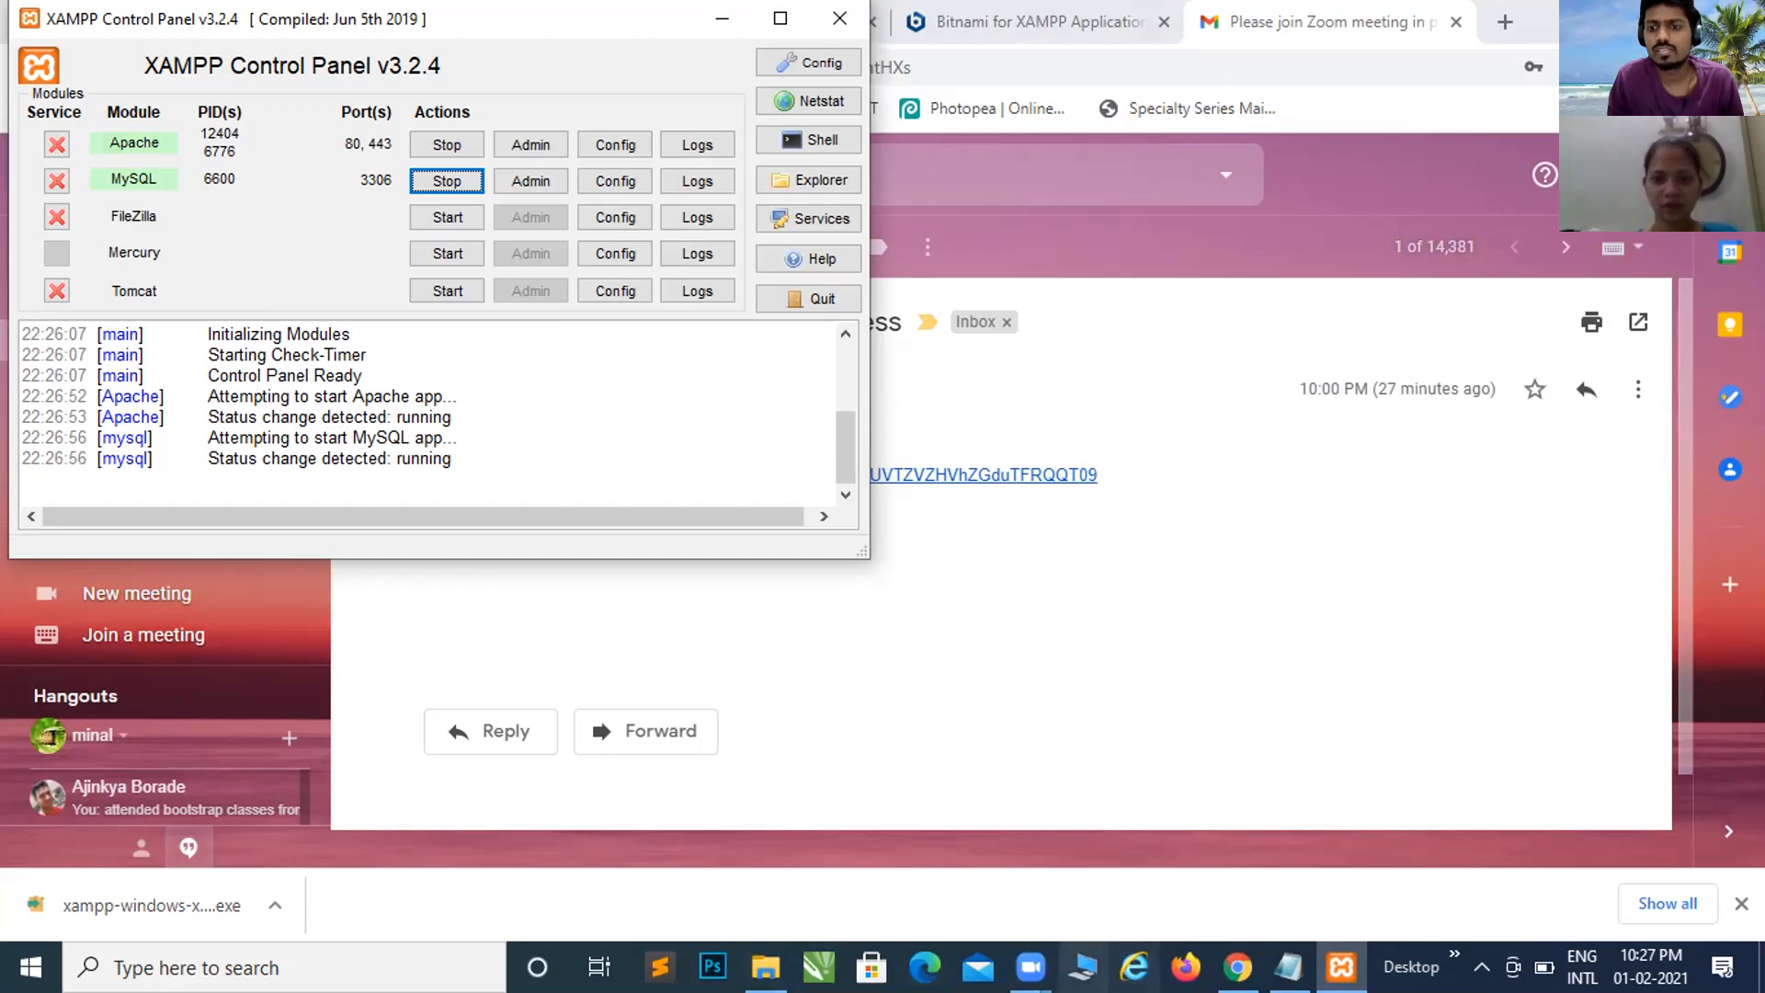
Step: Bring the XAMPP Control Panel forward and check its log
click(1238, 966)
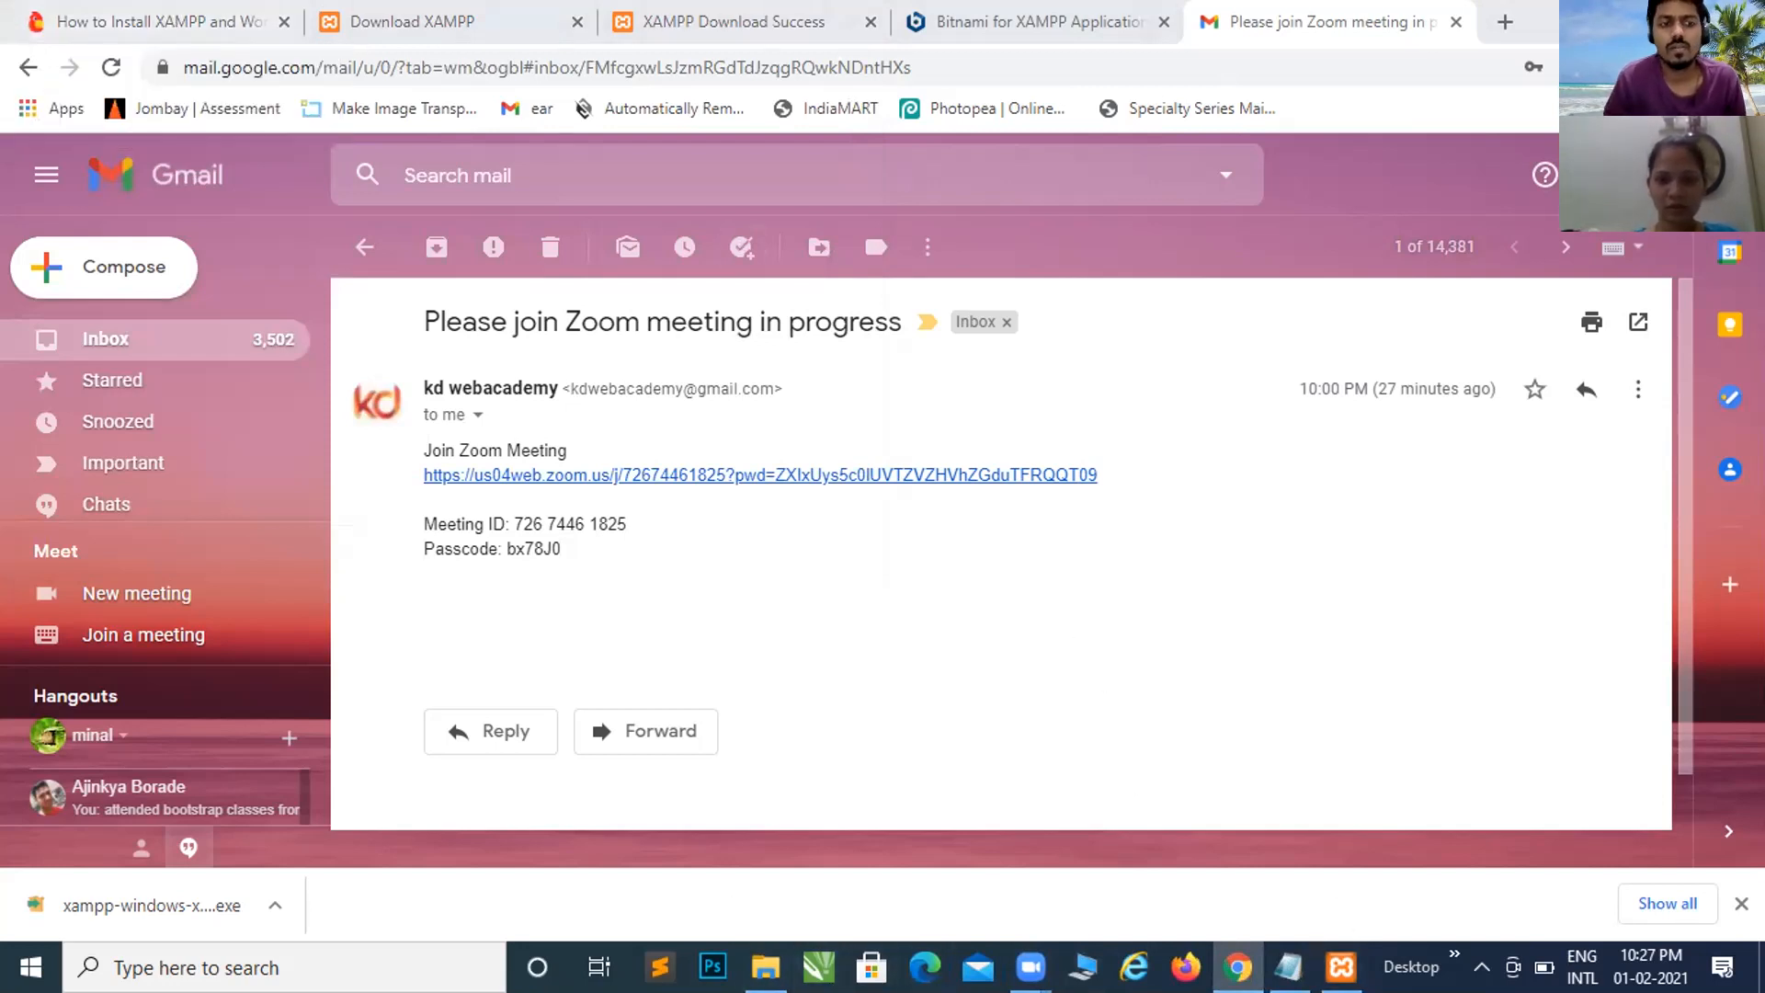
click(1341, 966)
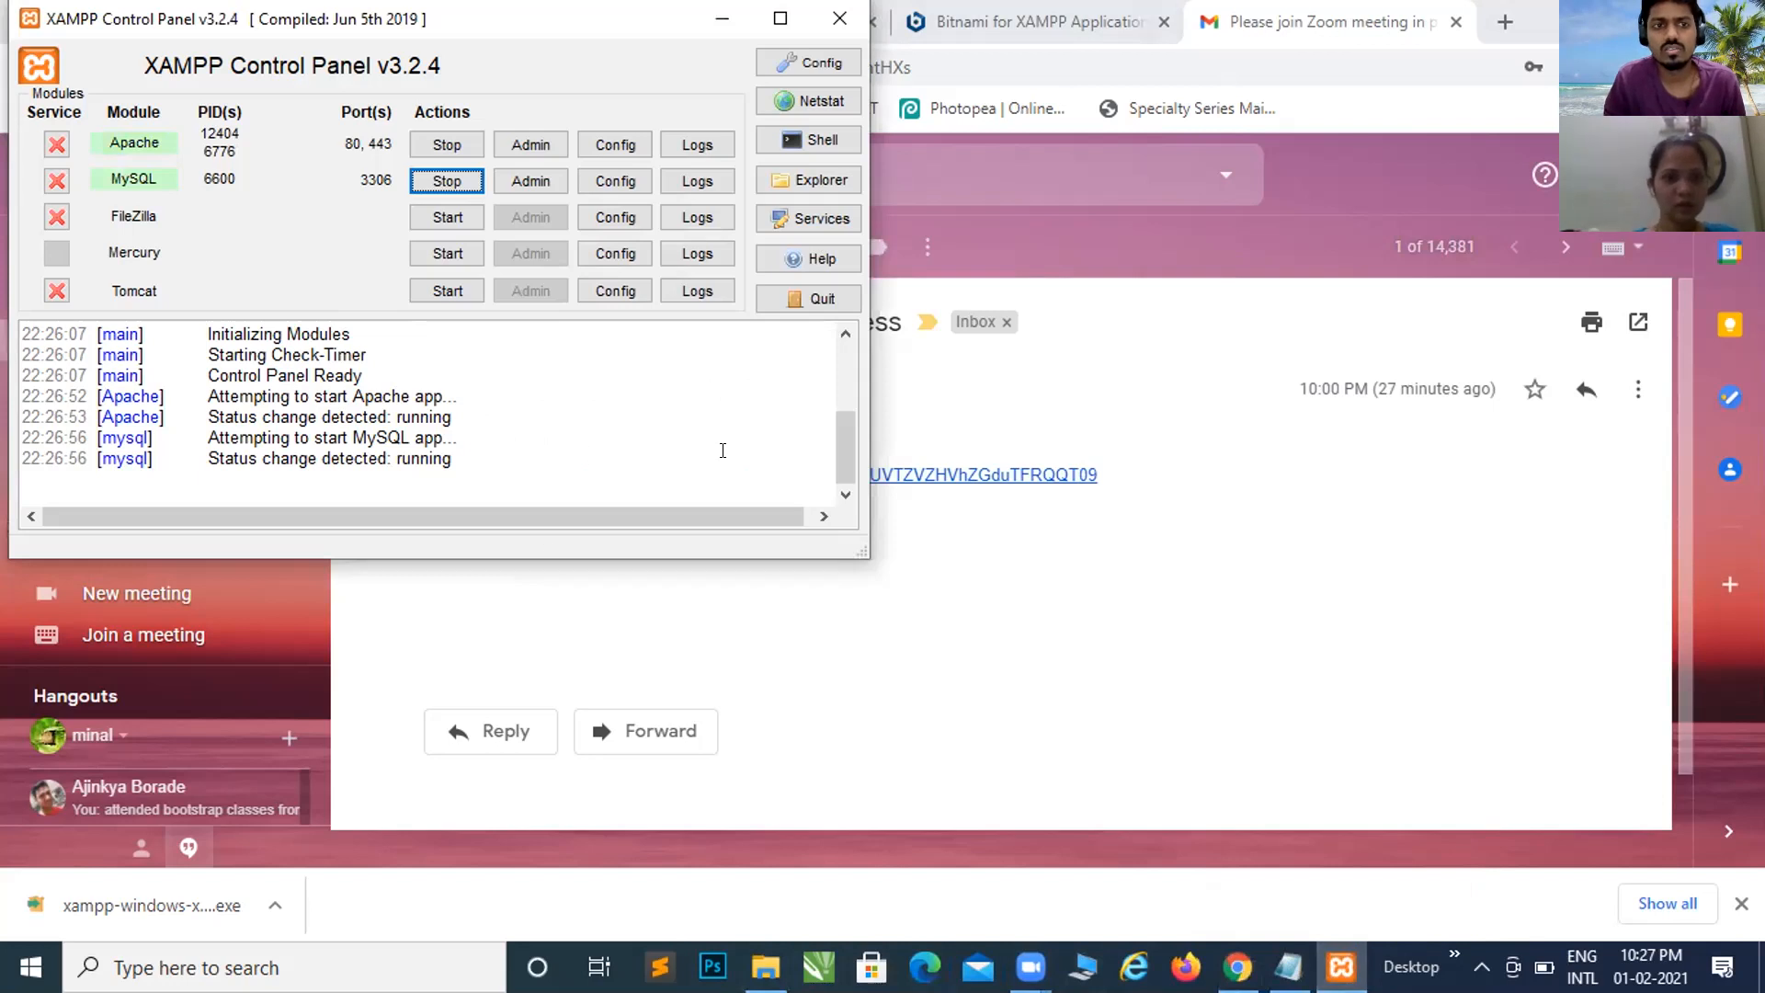
drag(754, 526, 765, 526)
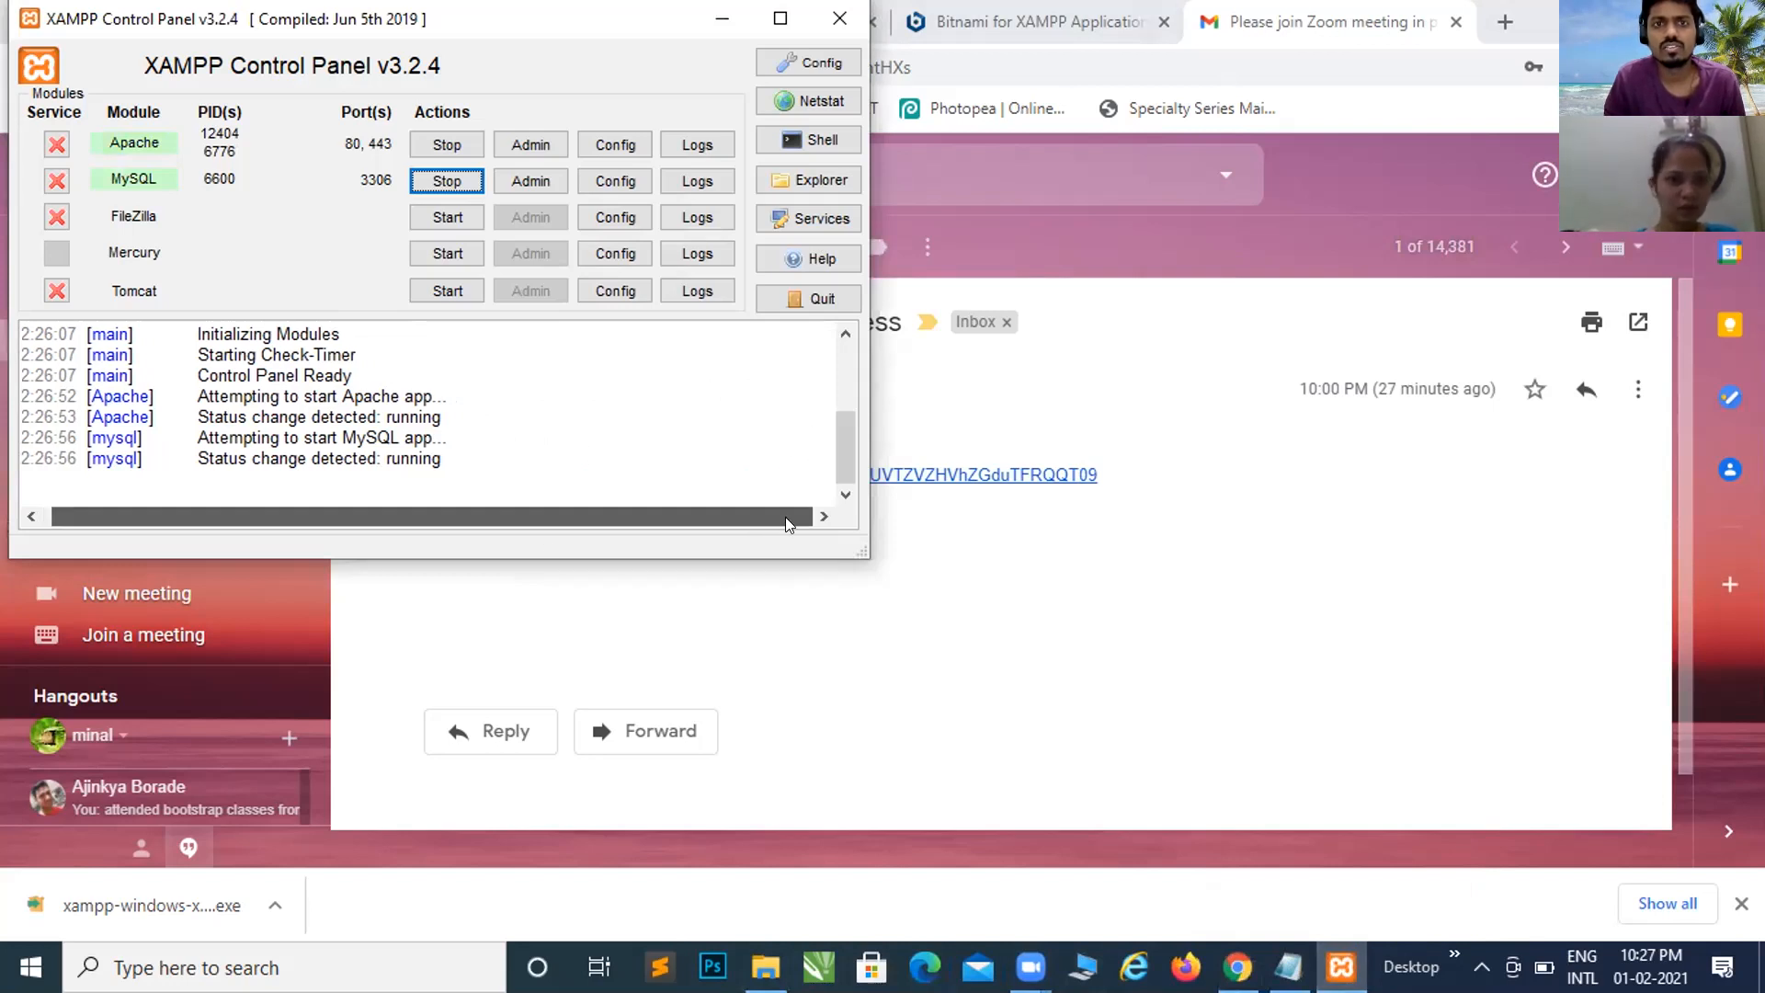
drag(847, 441, 848, 363)
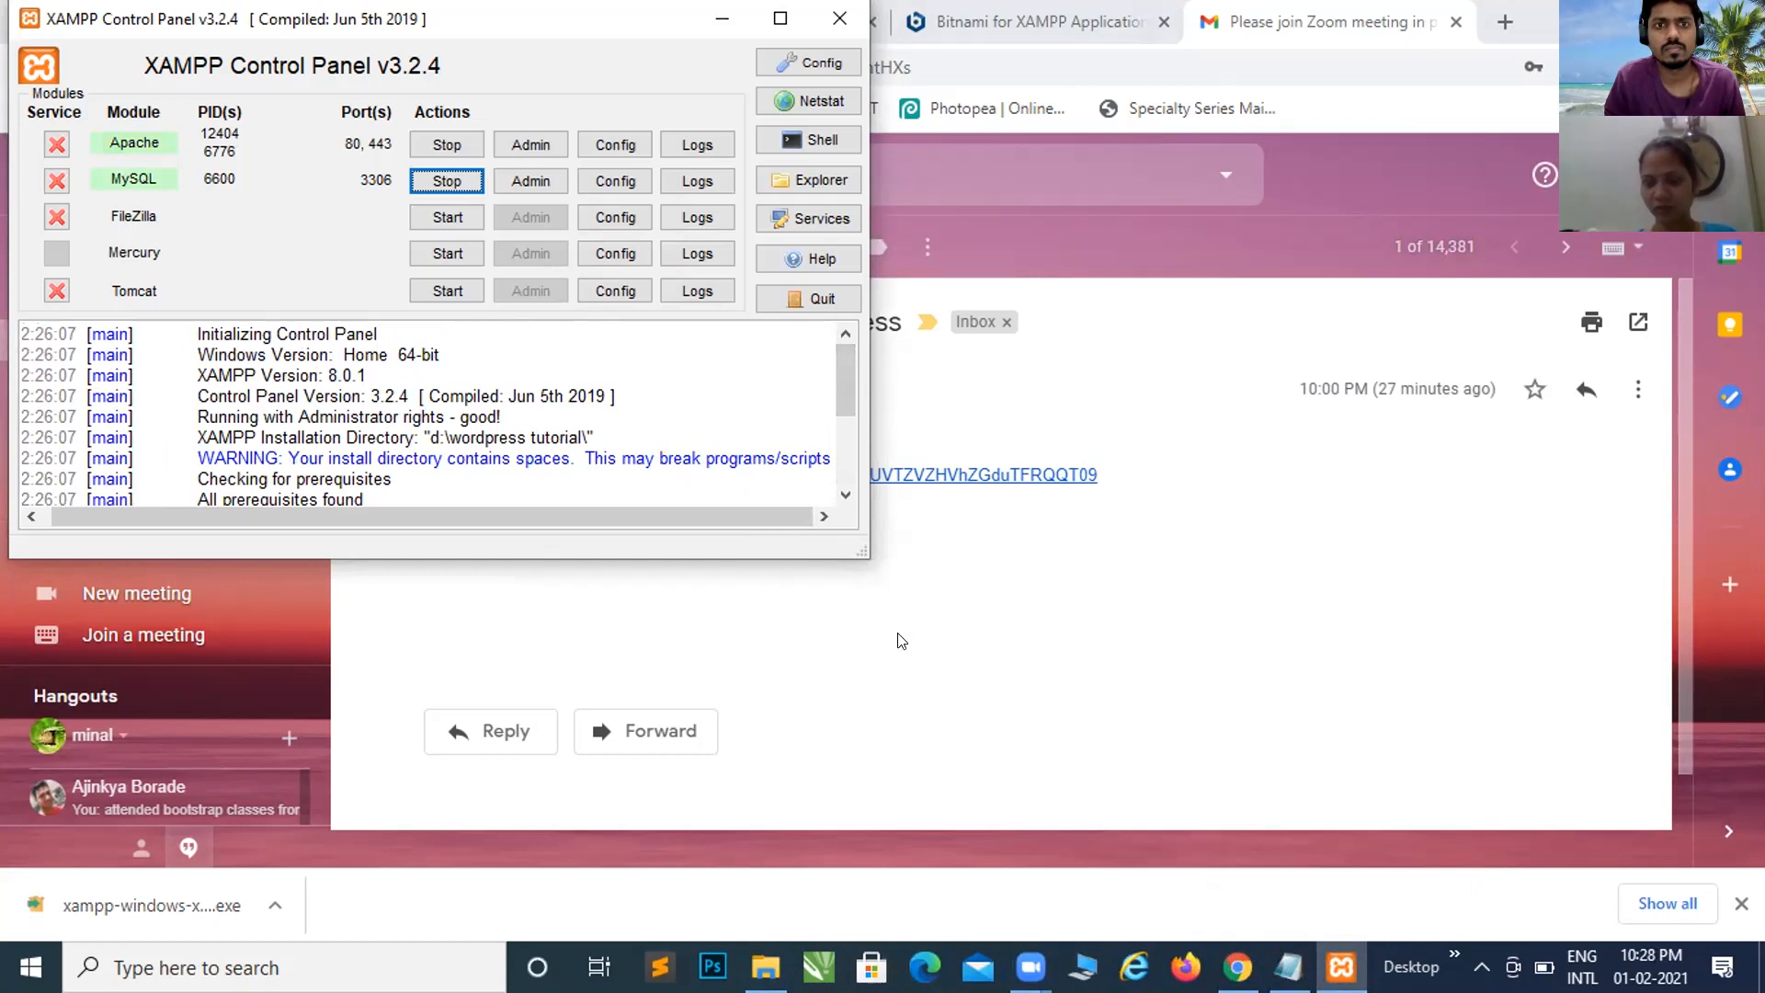
Step: Look over the D:\Wordpress Tutorial install folder, then return to Chrome's Zoom email
mouse_move(766, 966)
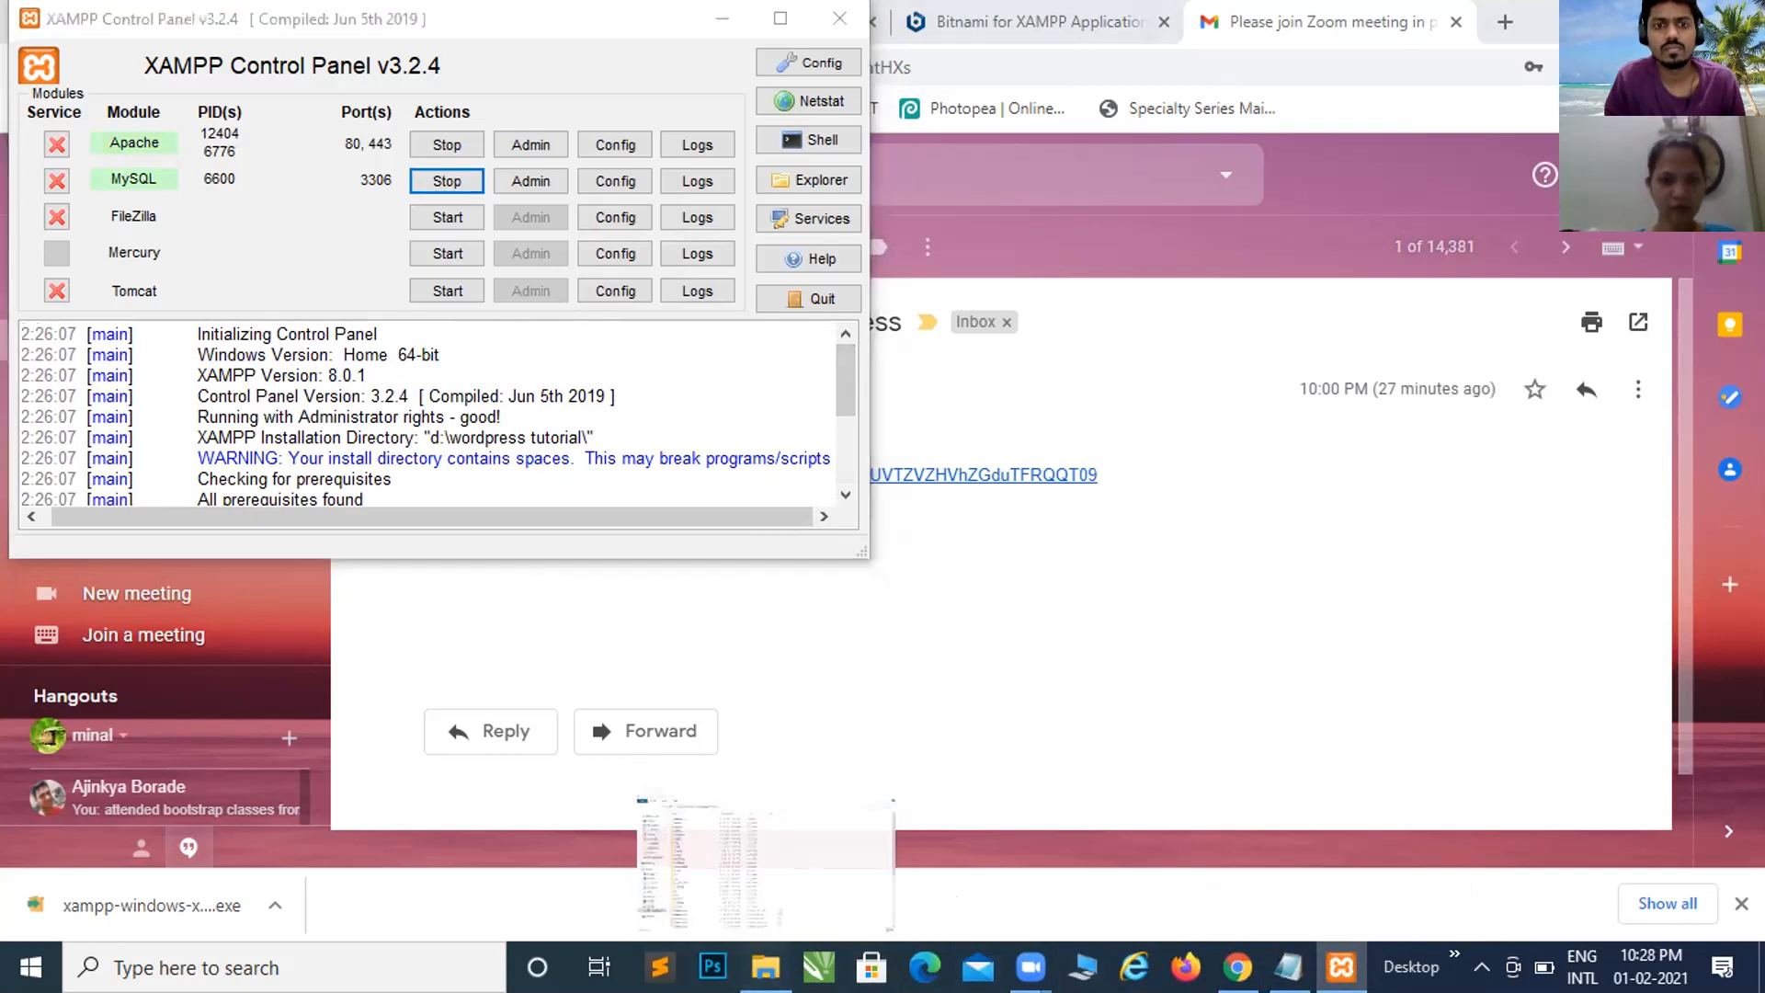
click(765, 828)
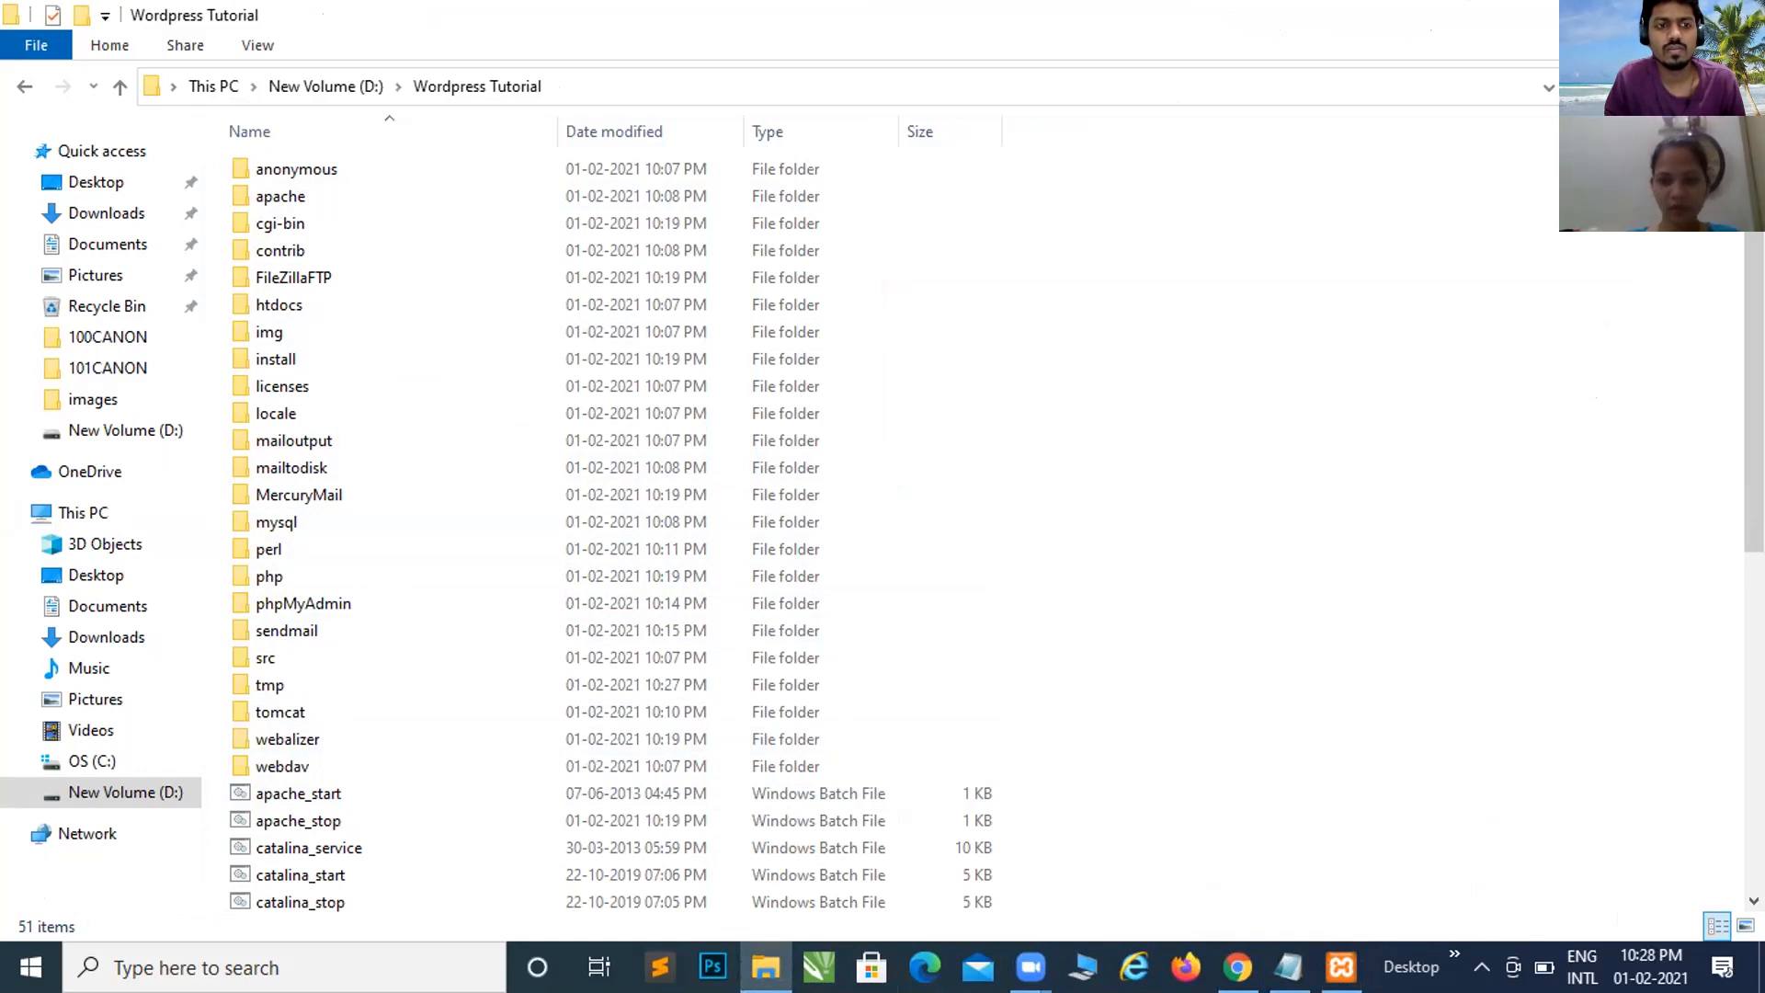
mouse_move(1238, 967)
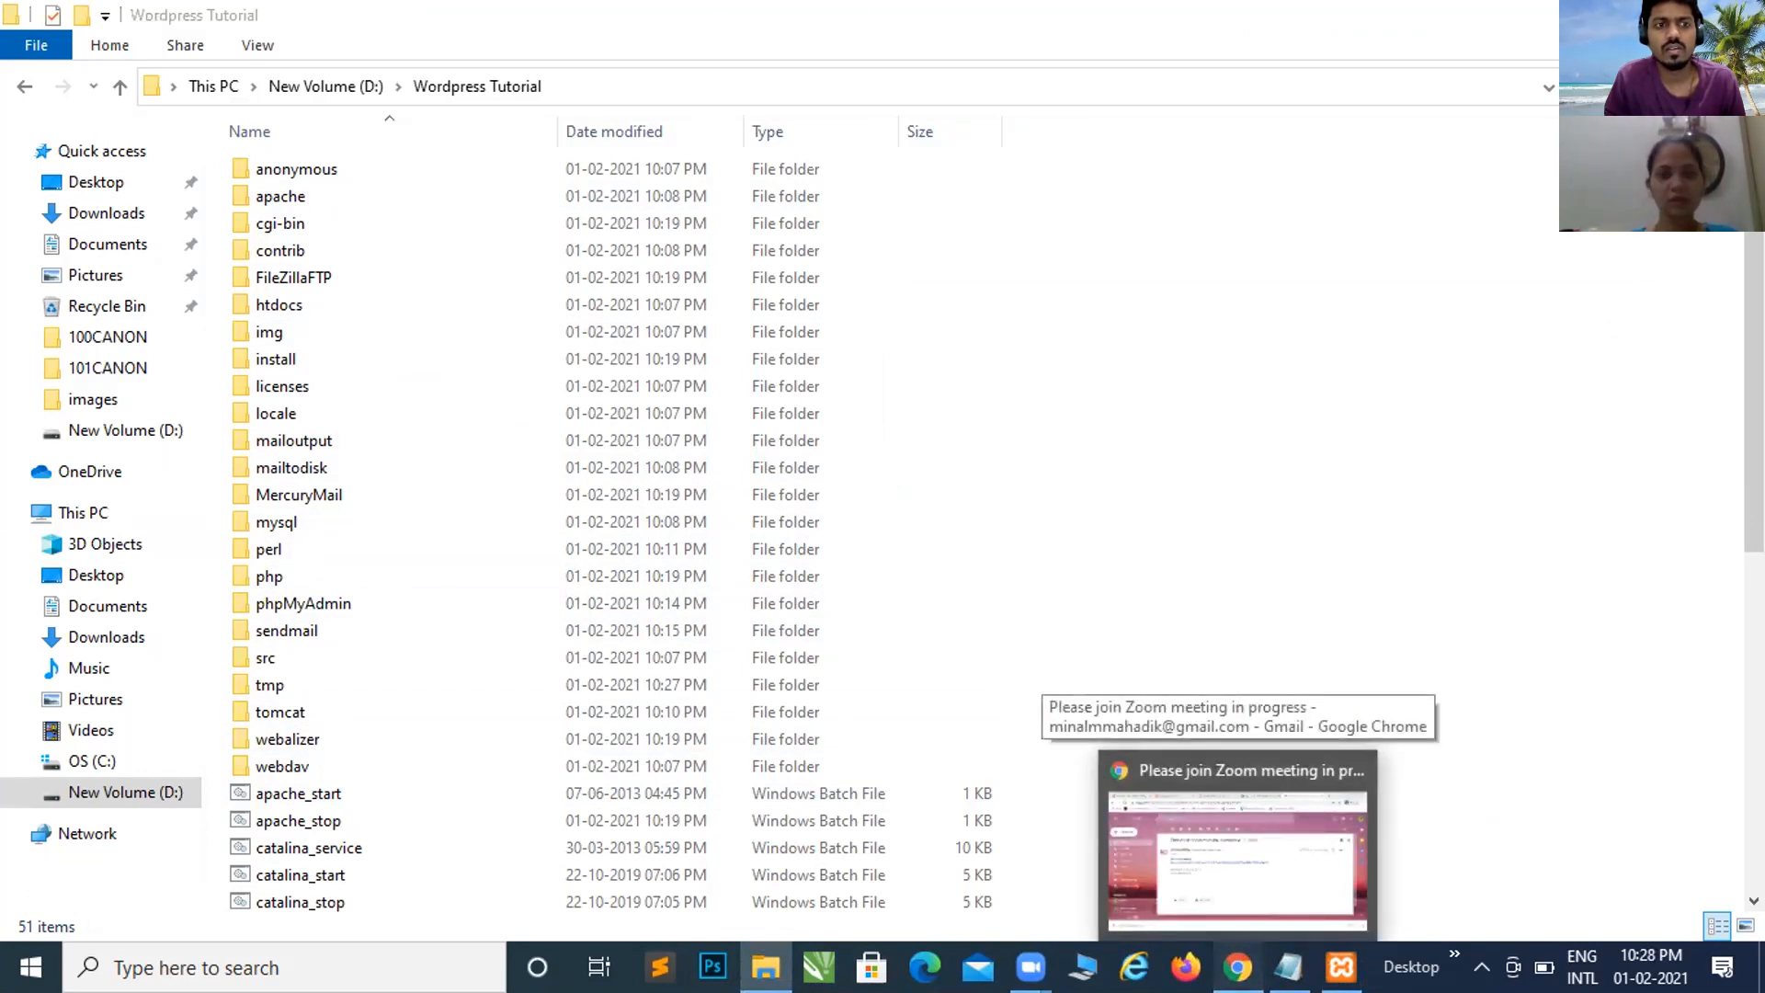
click(1238, 854)
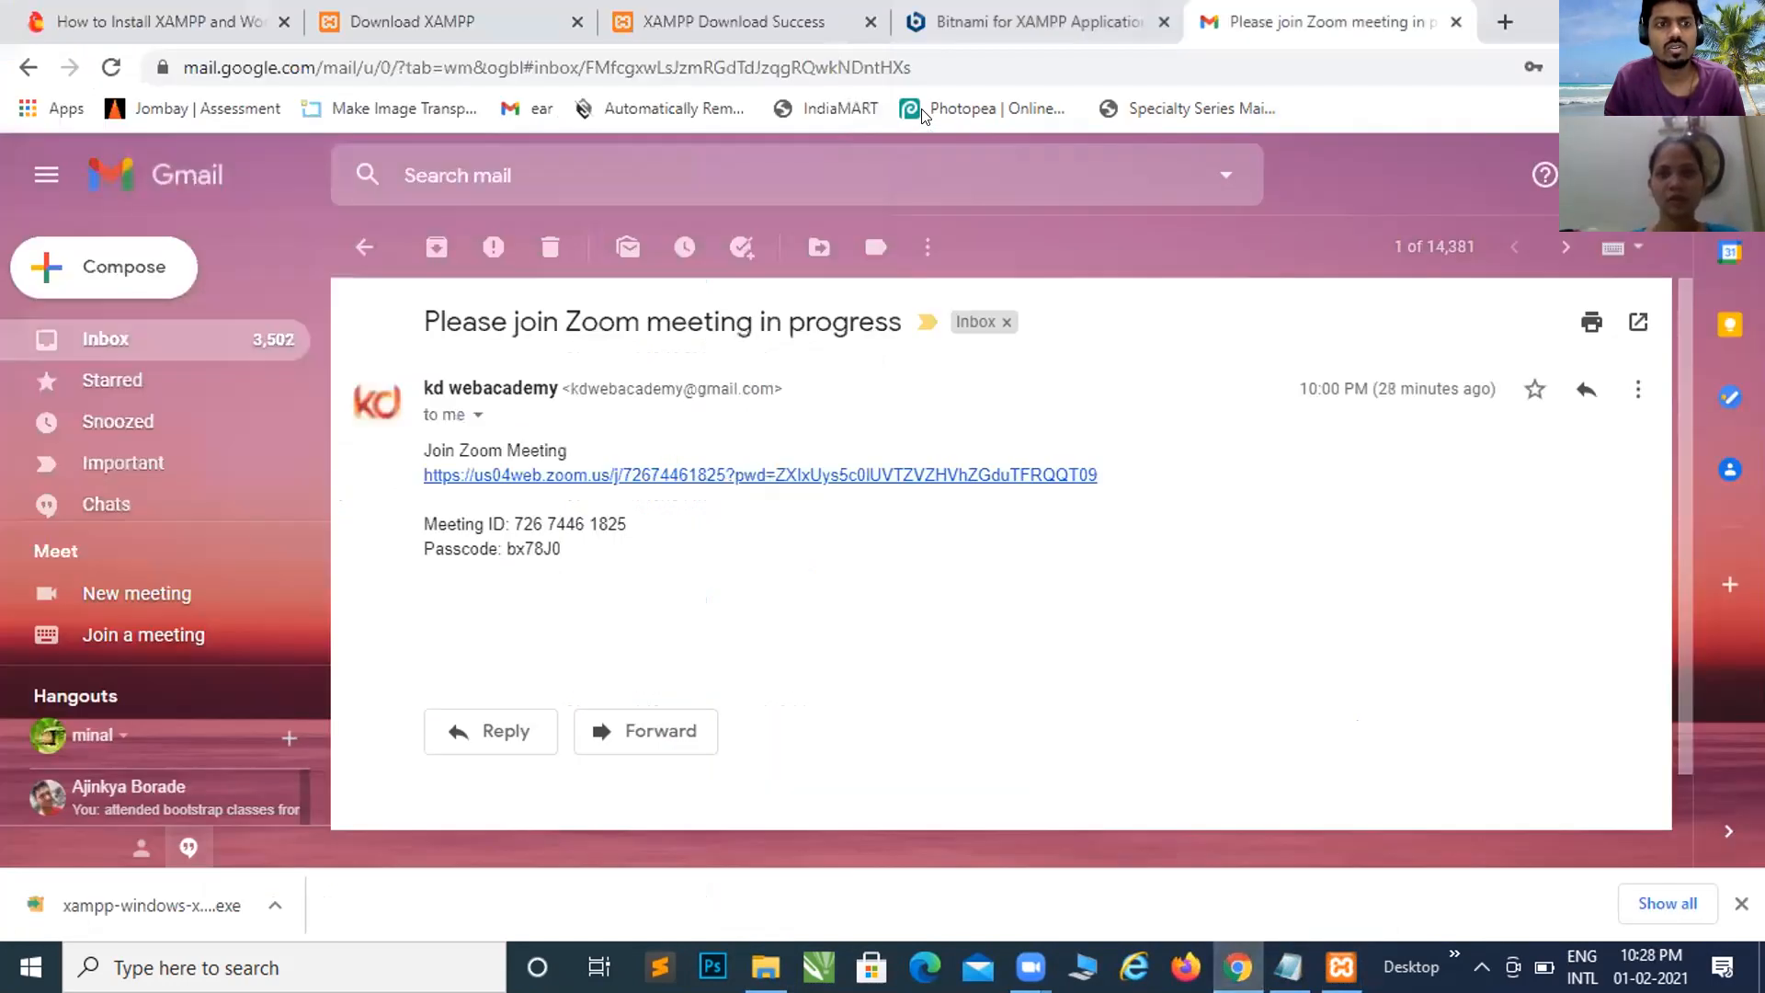
Step: Load localhost in a new Chrome tab and look over the Welcome to XAMPP for Windows 8.0.1 dashboard
click(1504, 20)
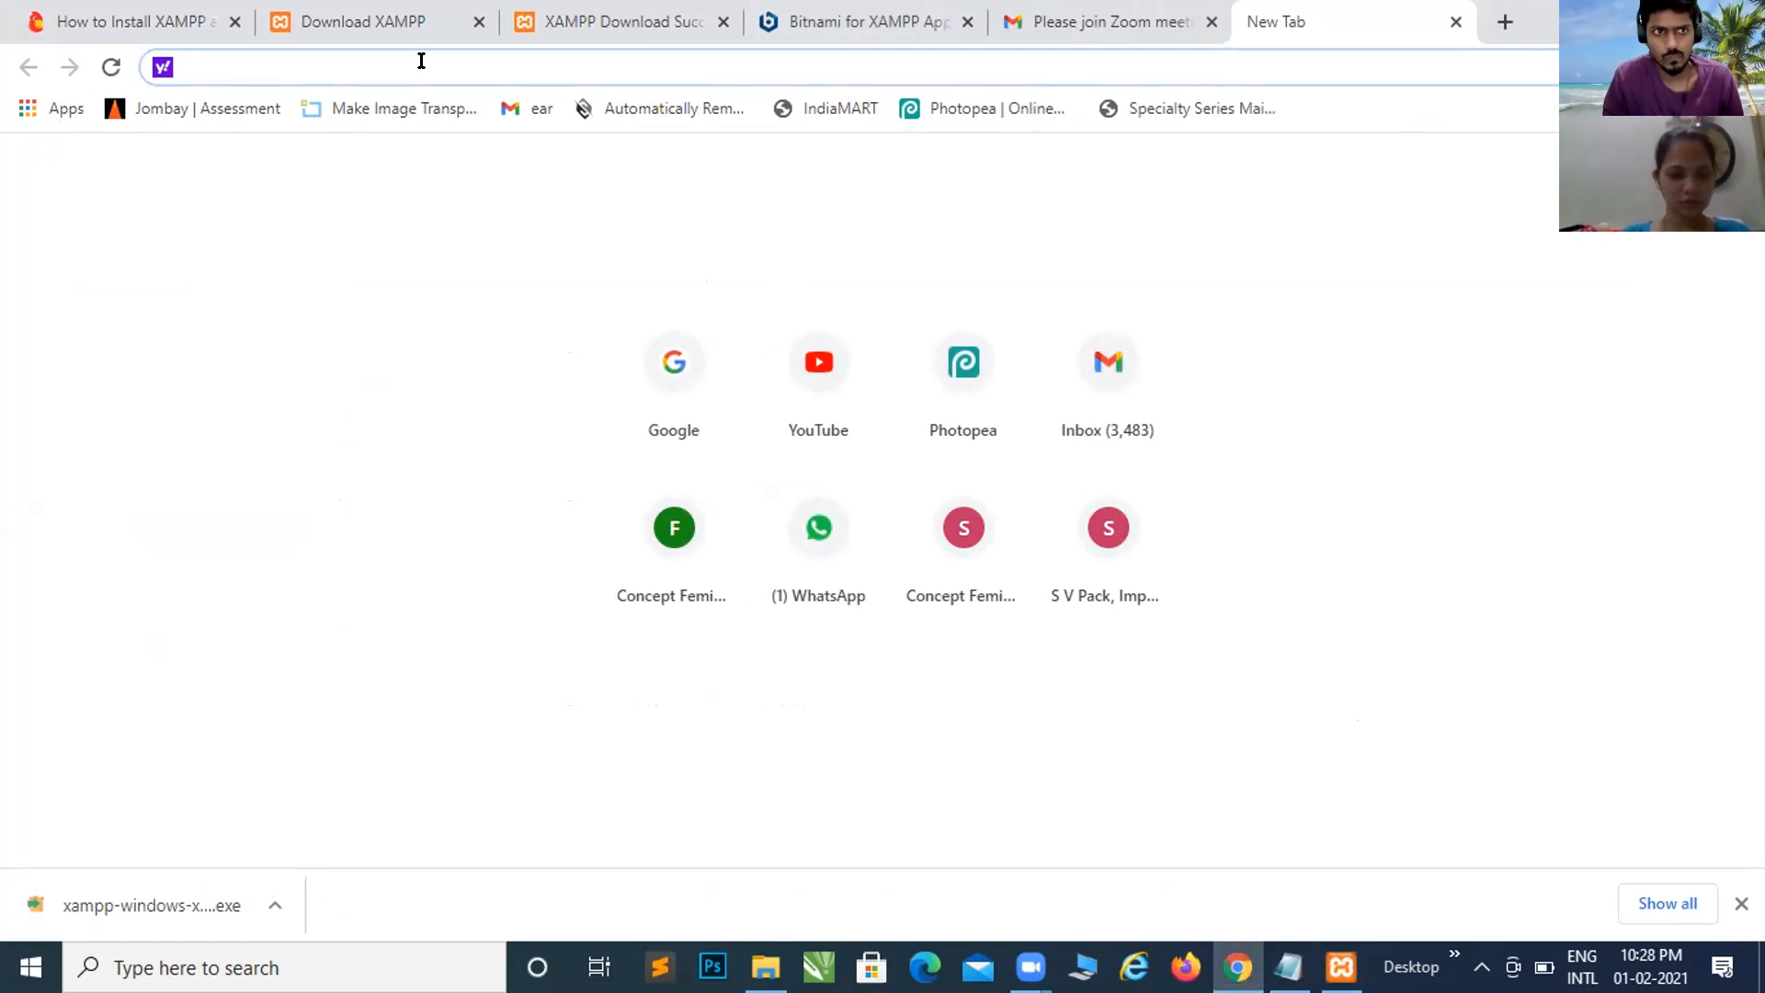
text(localhost)
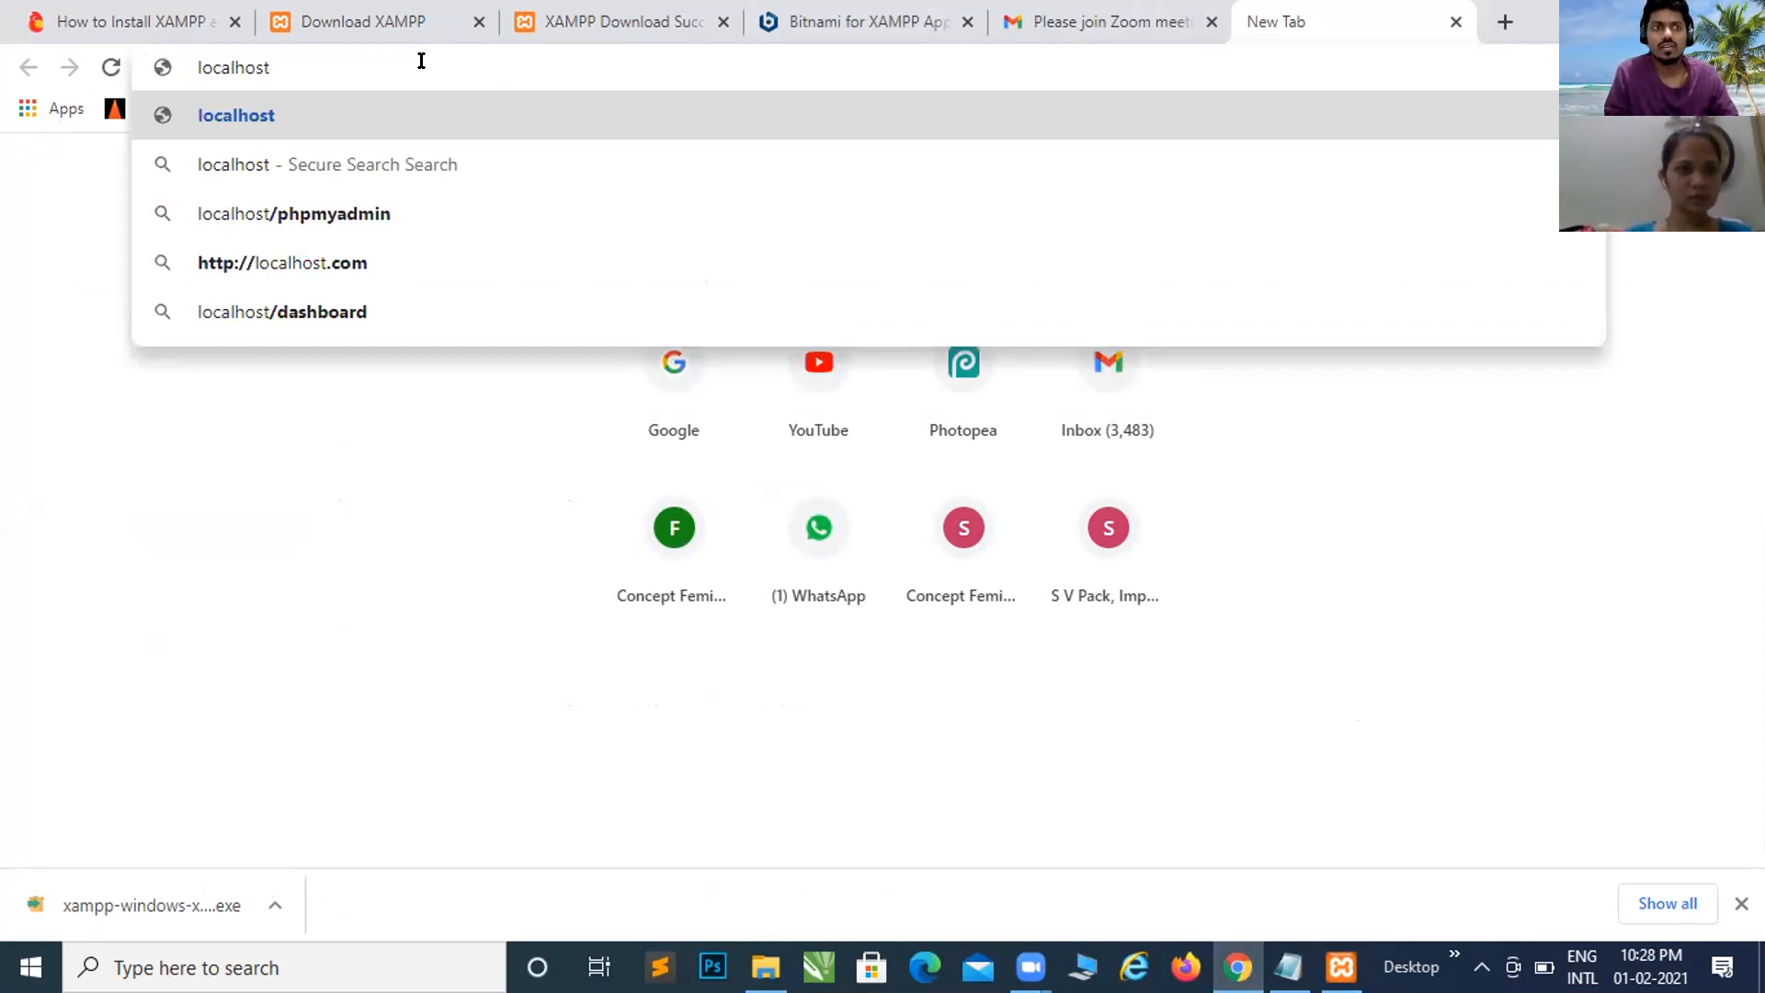
key(Return)
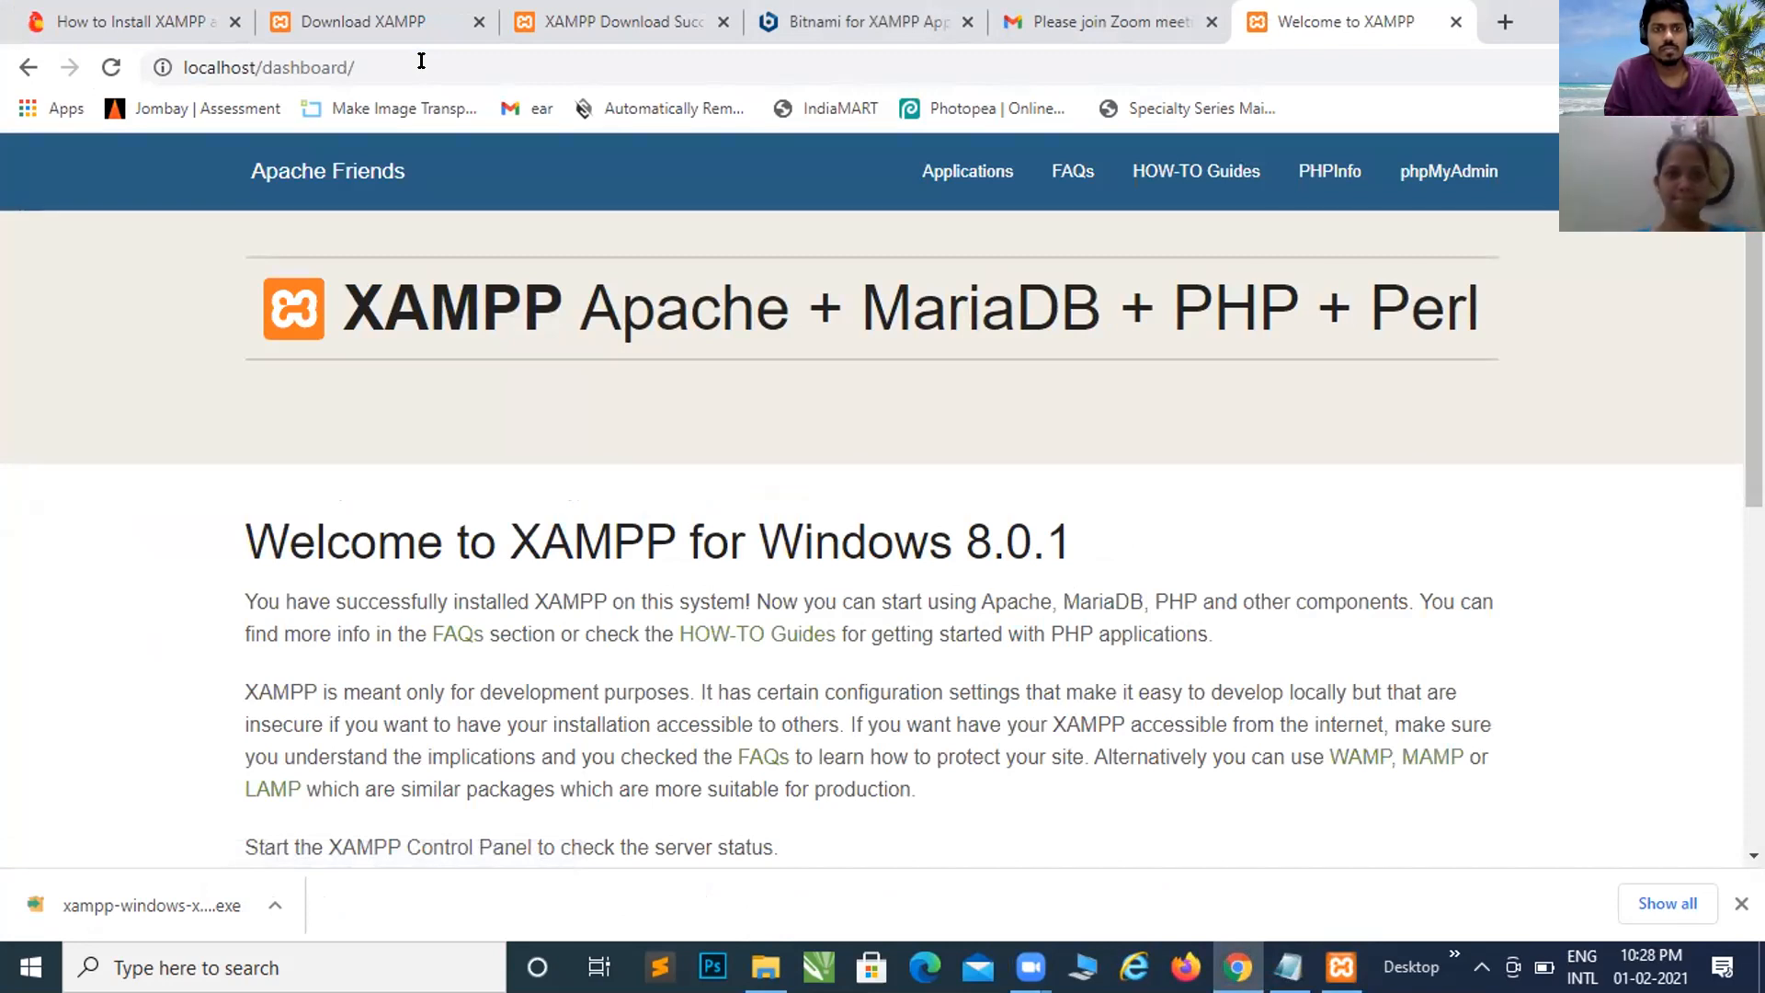
scroll(908, 406, down, 8)
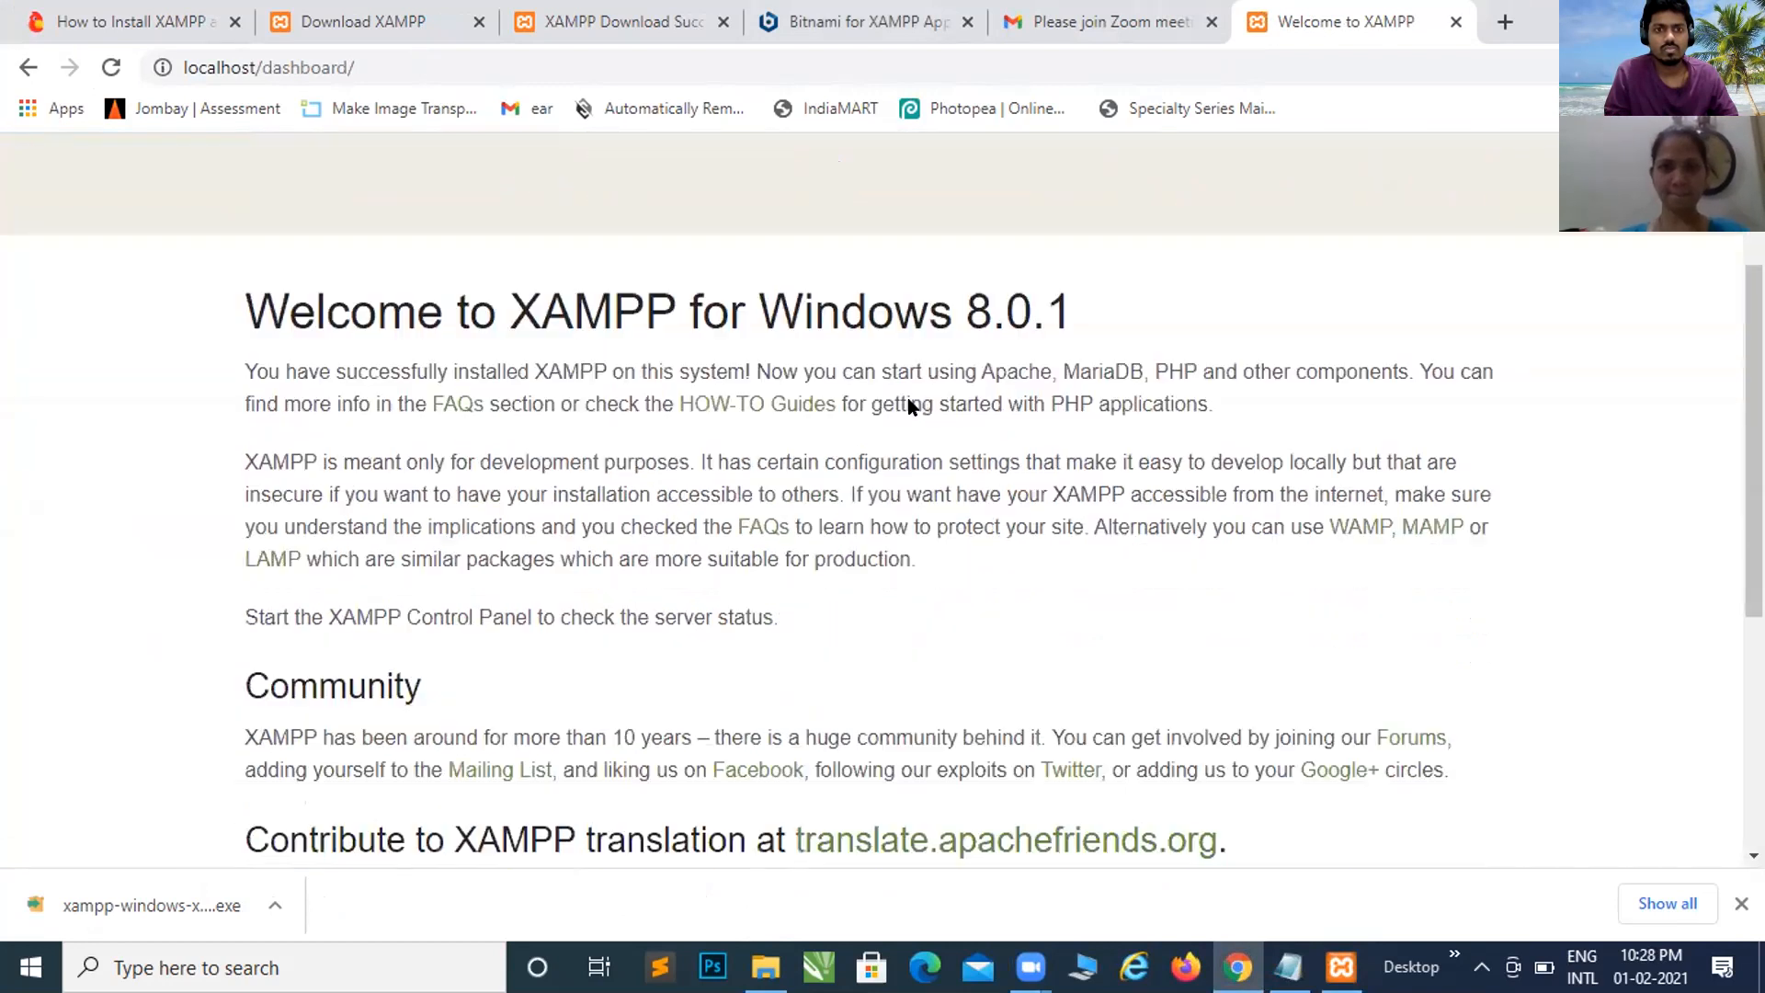
scroll(908, 402, up, 8)
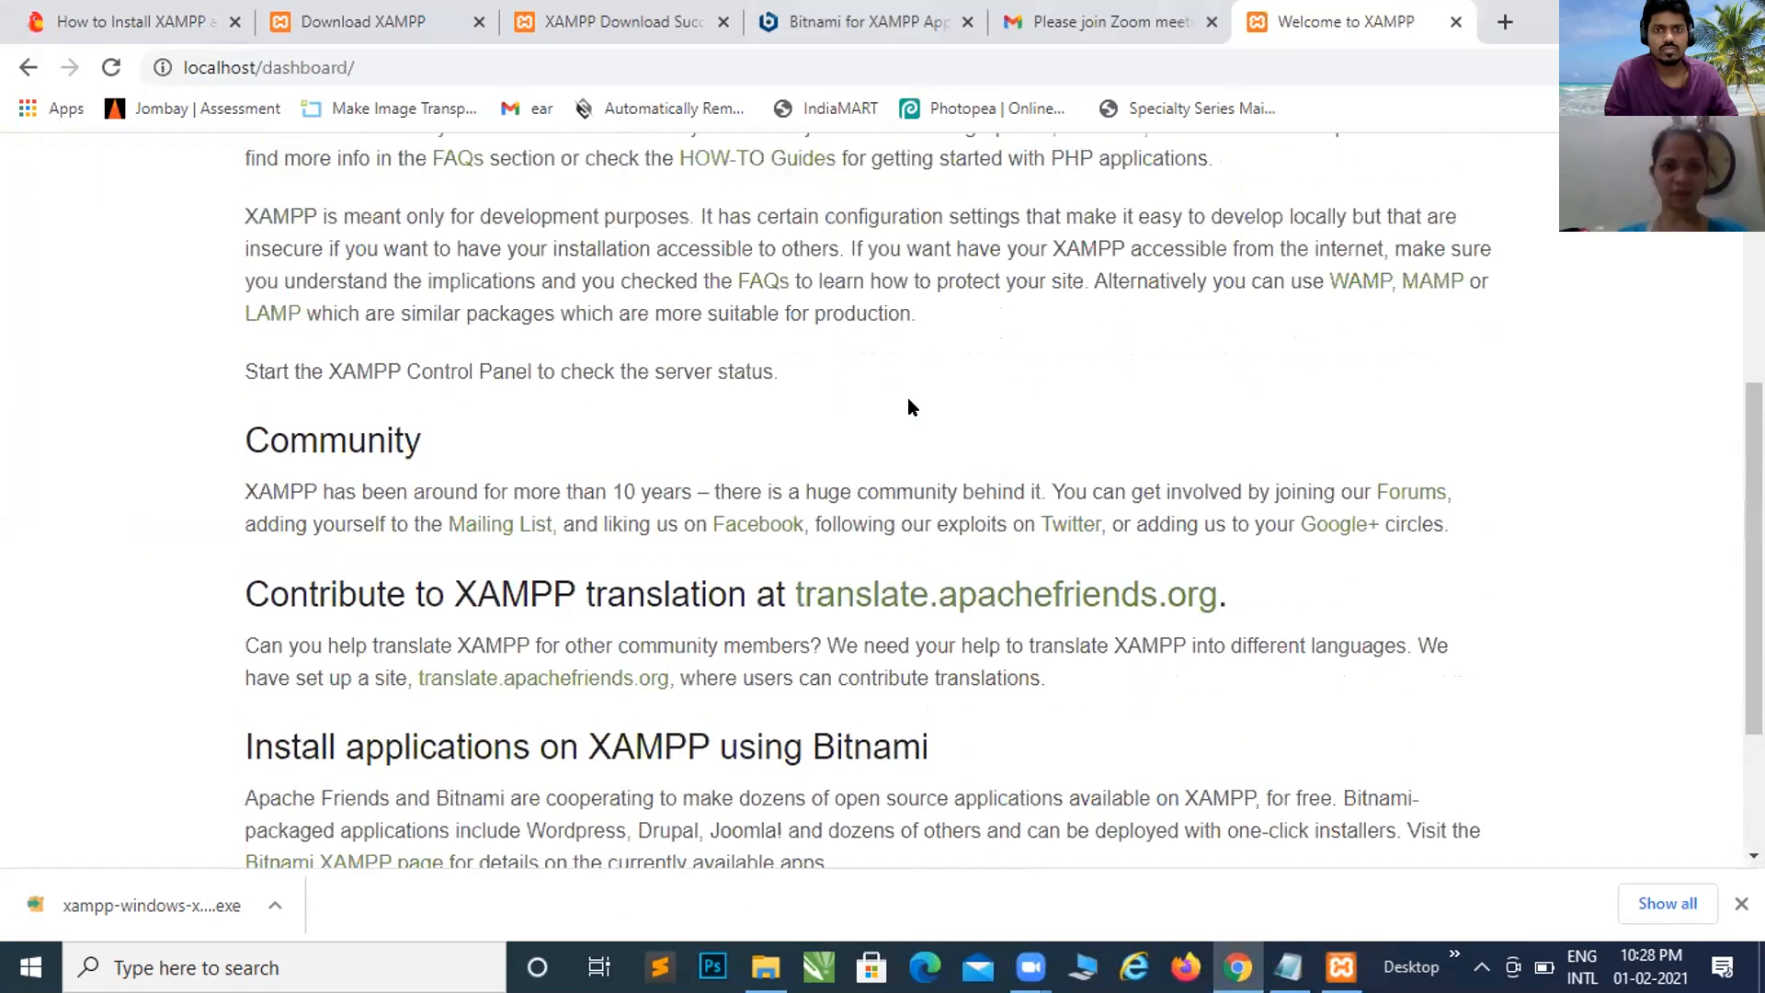
scroll(908, 402, down, 8)
scroll(908, 405, up, 8)
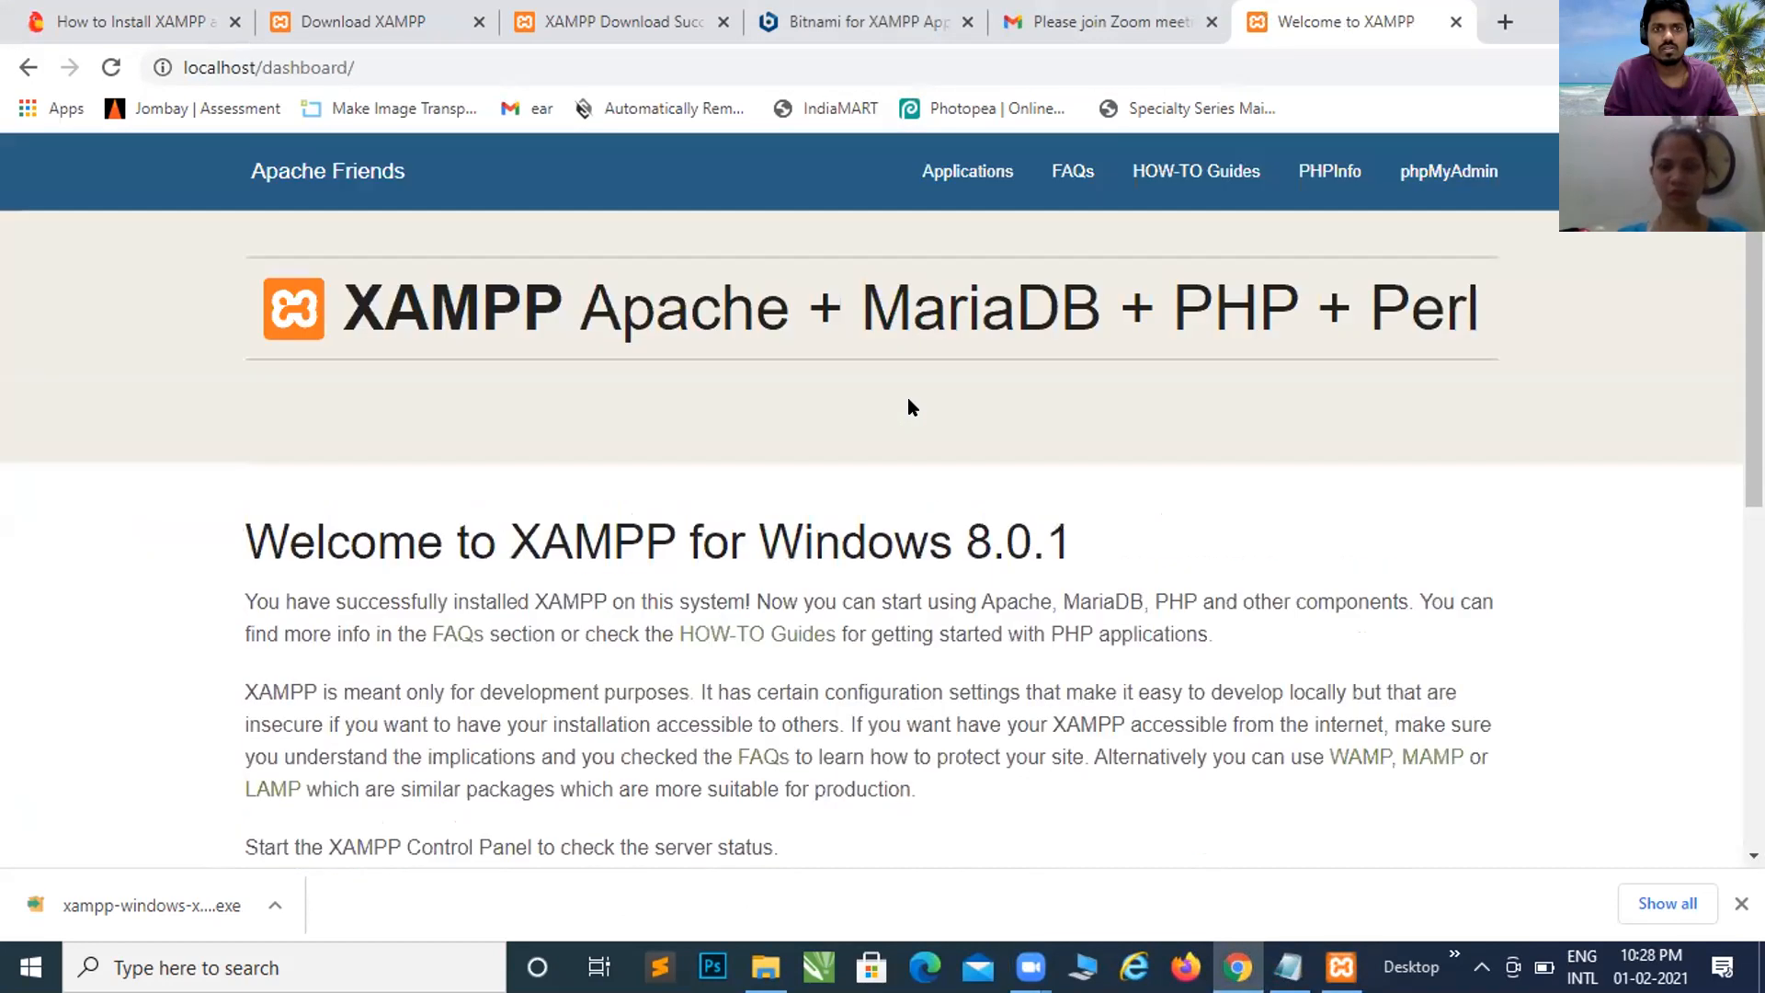
Step: Go to the Themeisle XAMPP tutorial tab and scroll to 'Step 3: Add the WordPress files'
click(128, 18)
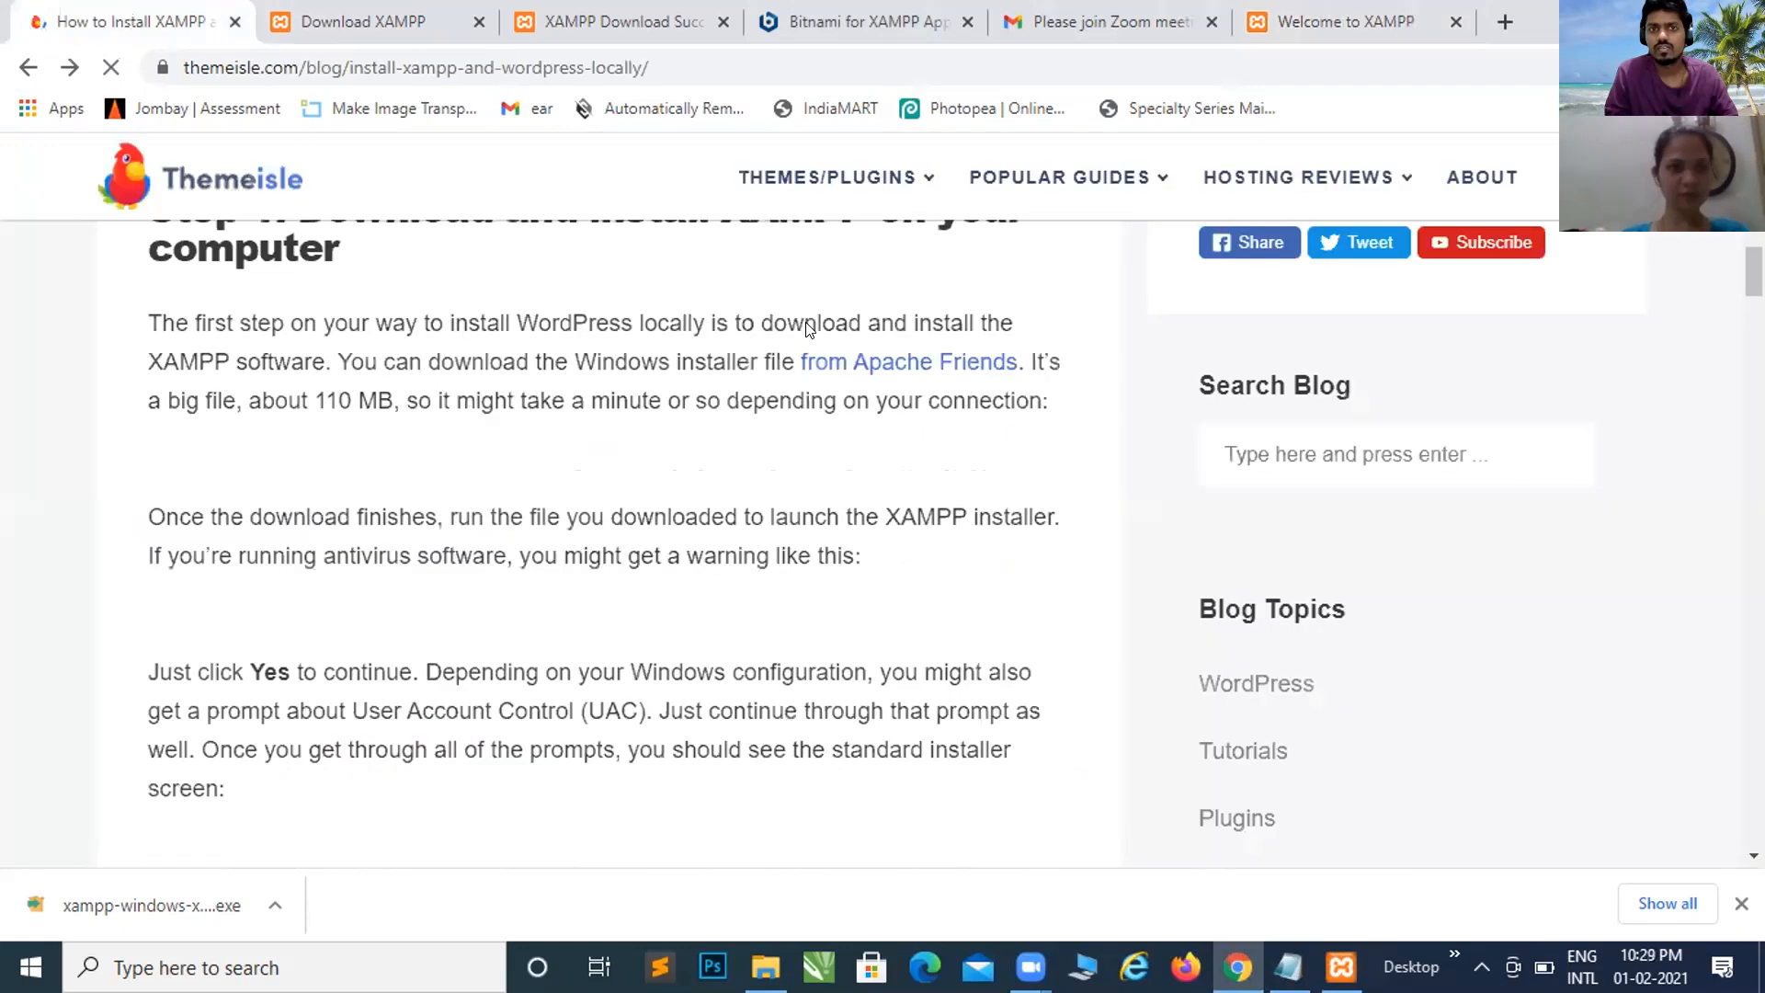
scroll(807, 324, down, 12)
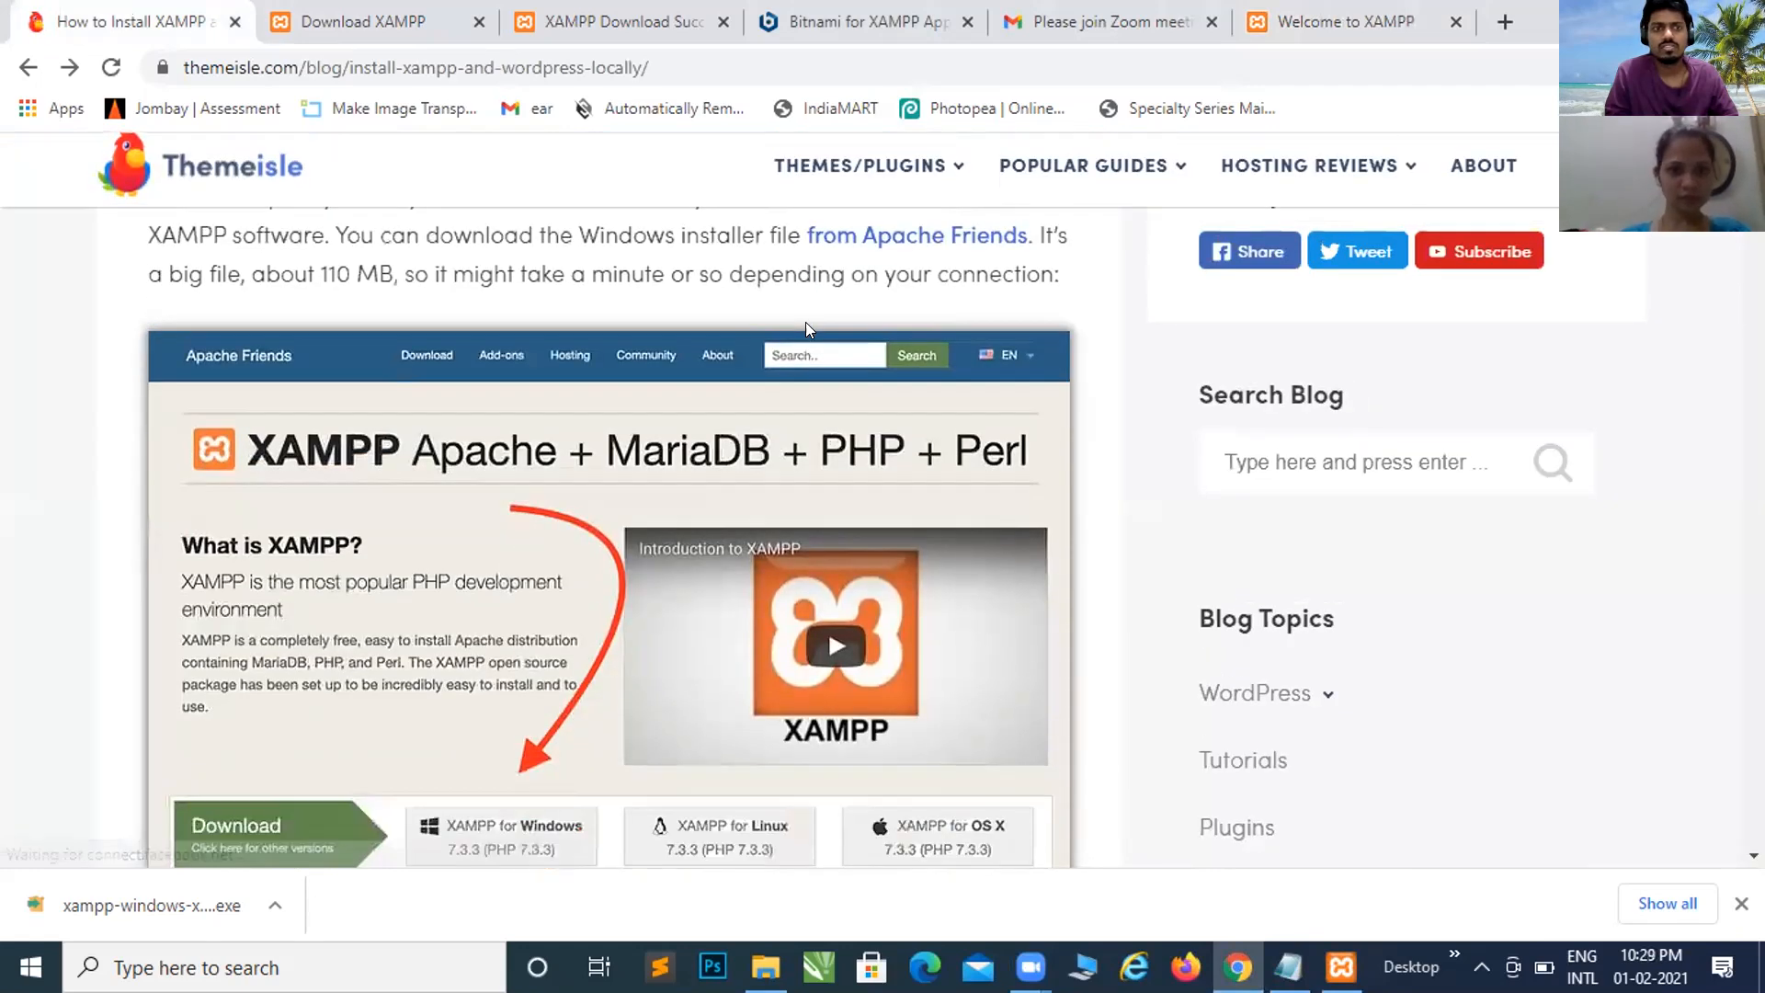
scroll(805, 323, down, 9)
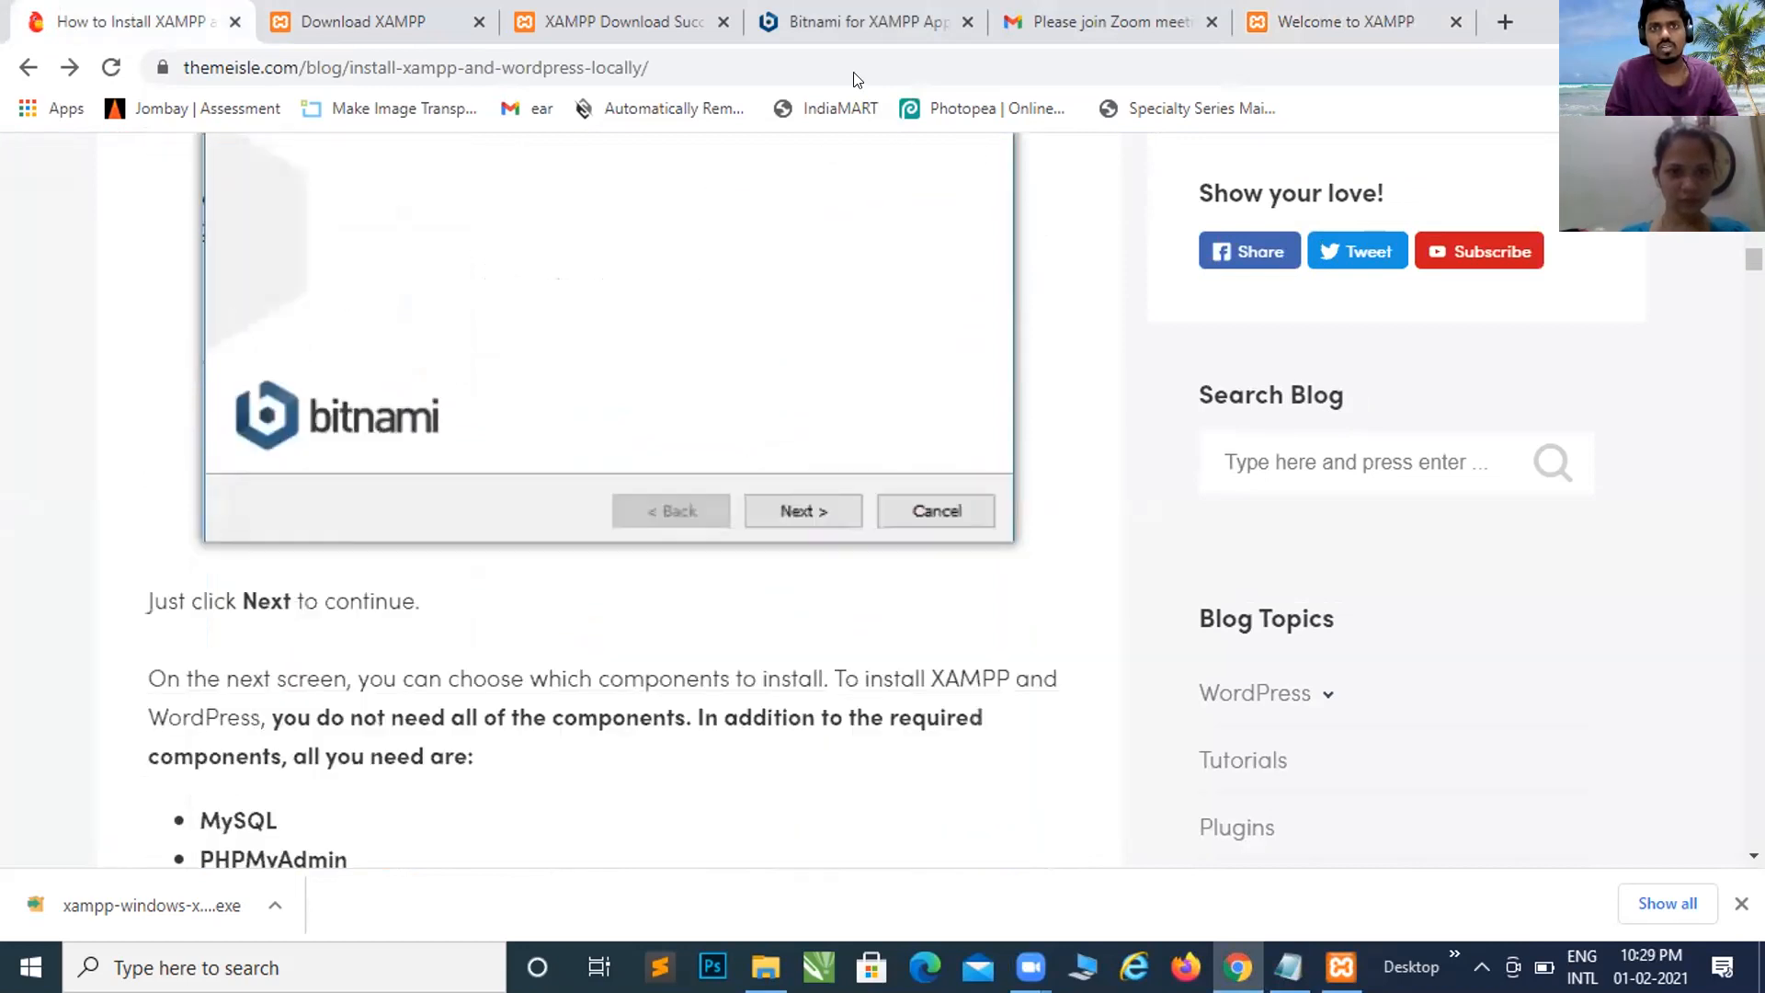
scroll(1043, 591, down, 8)
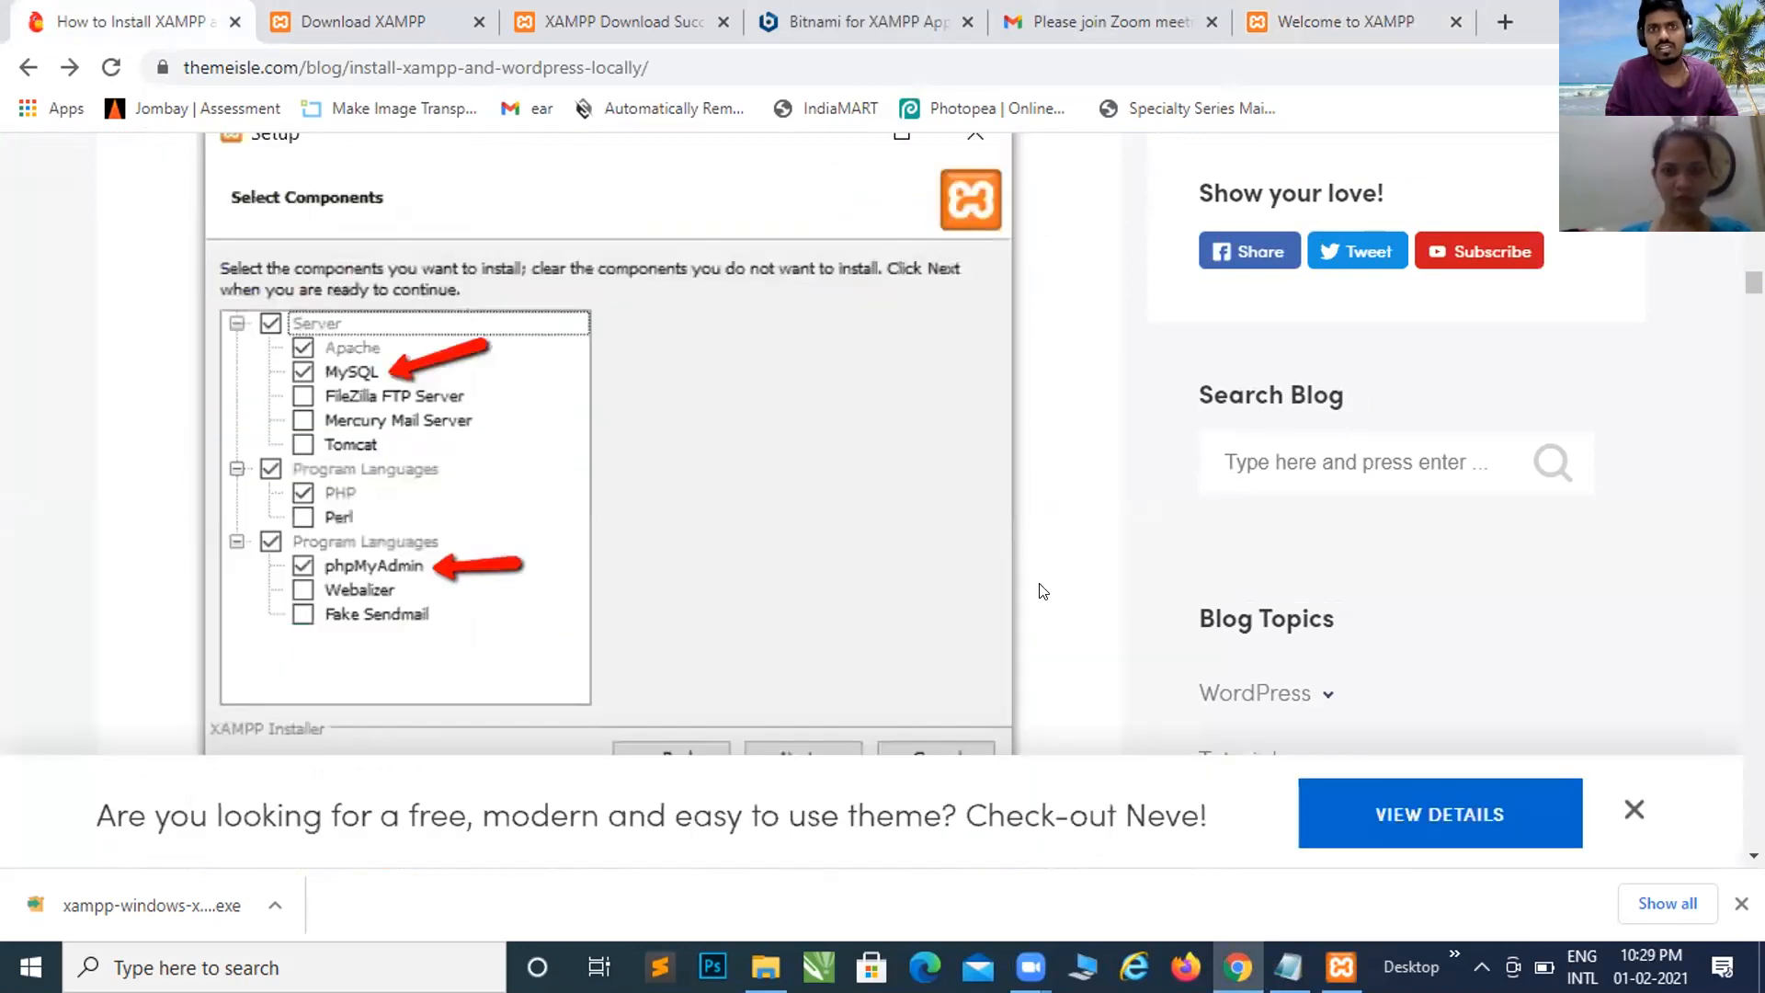
scroll(1043, 591, down, 10)
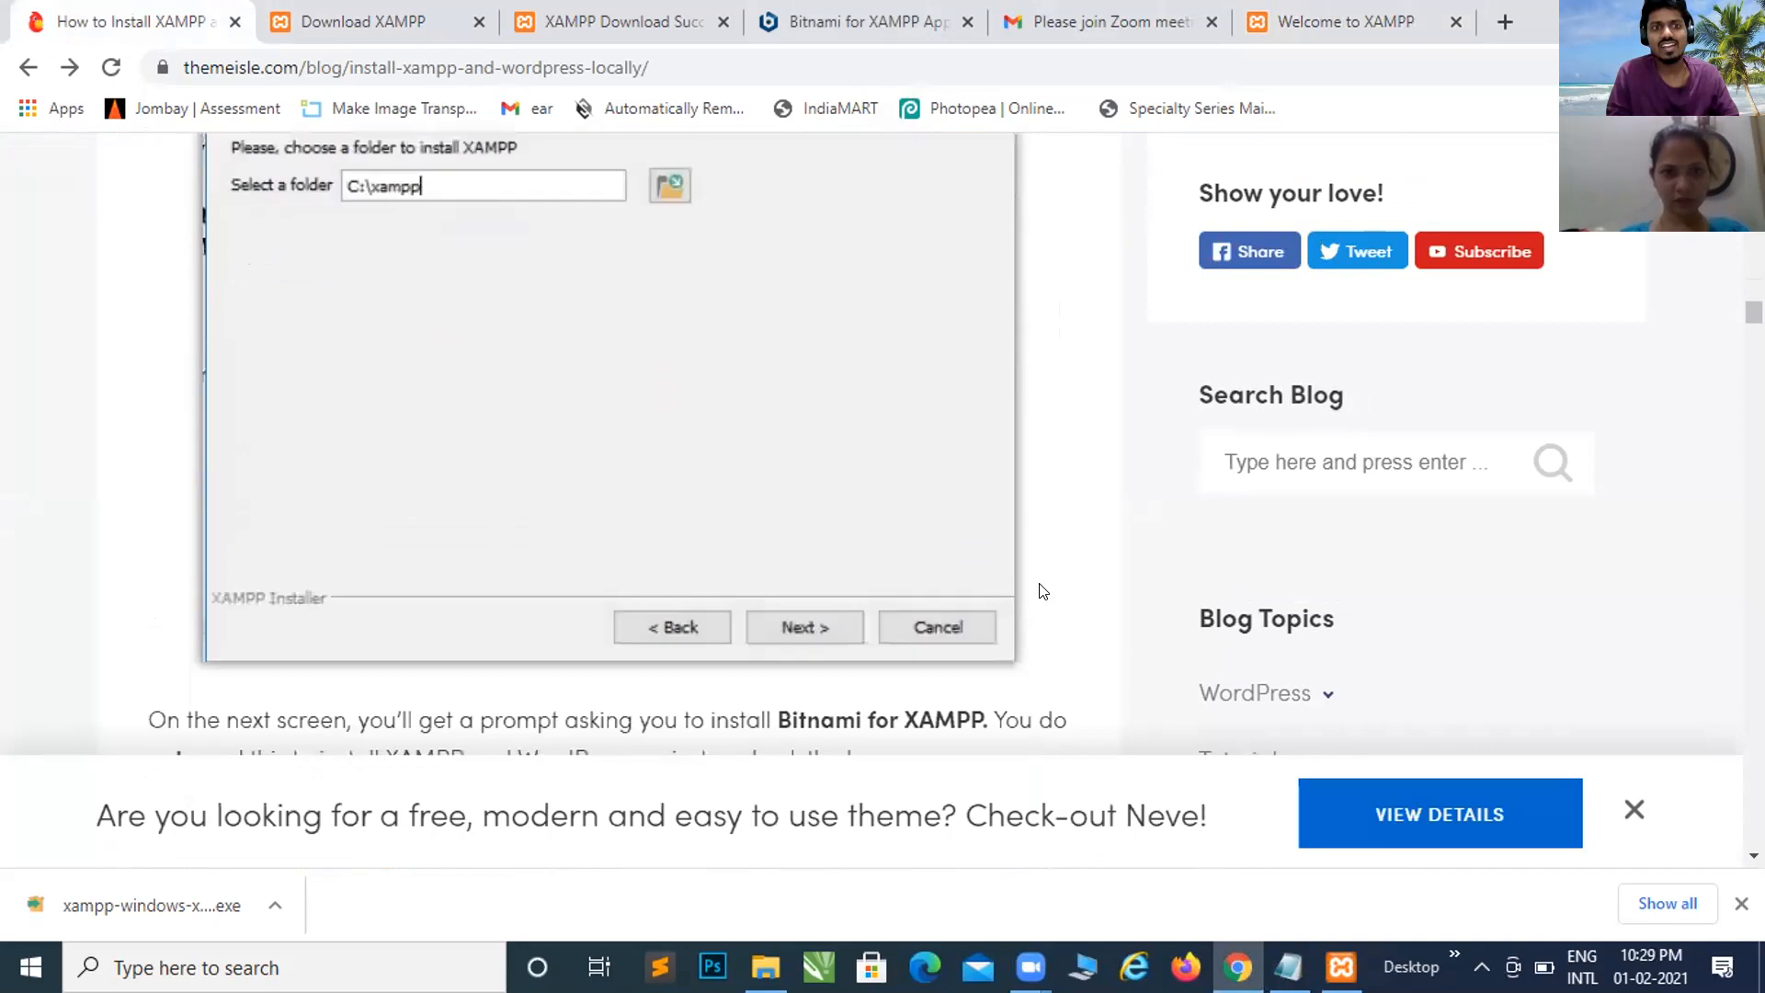
scroll(1042, 591, down, 8)
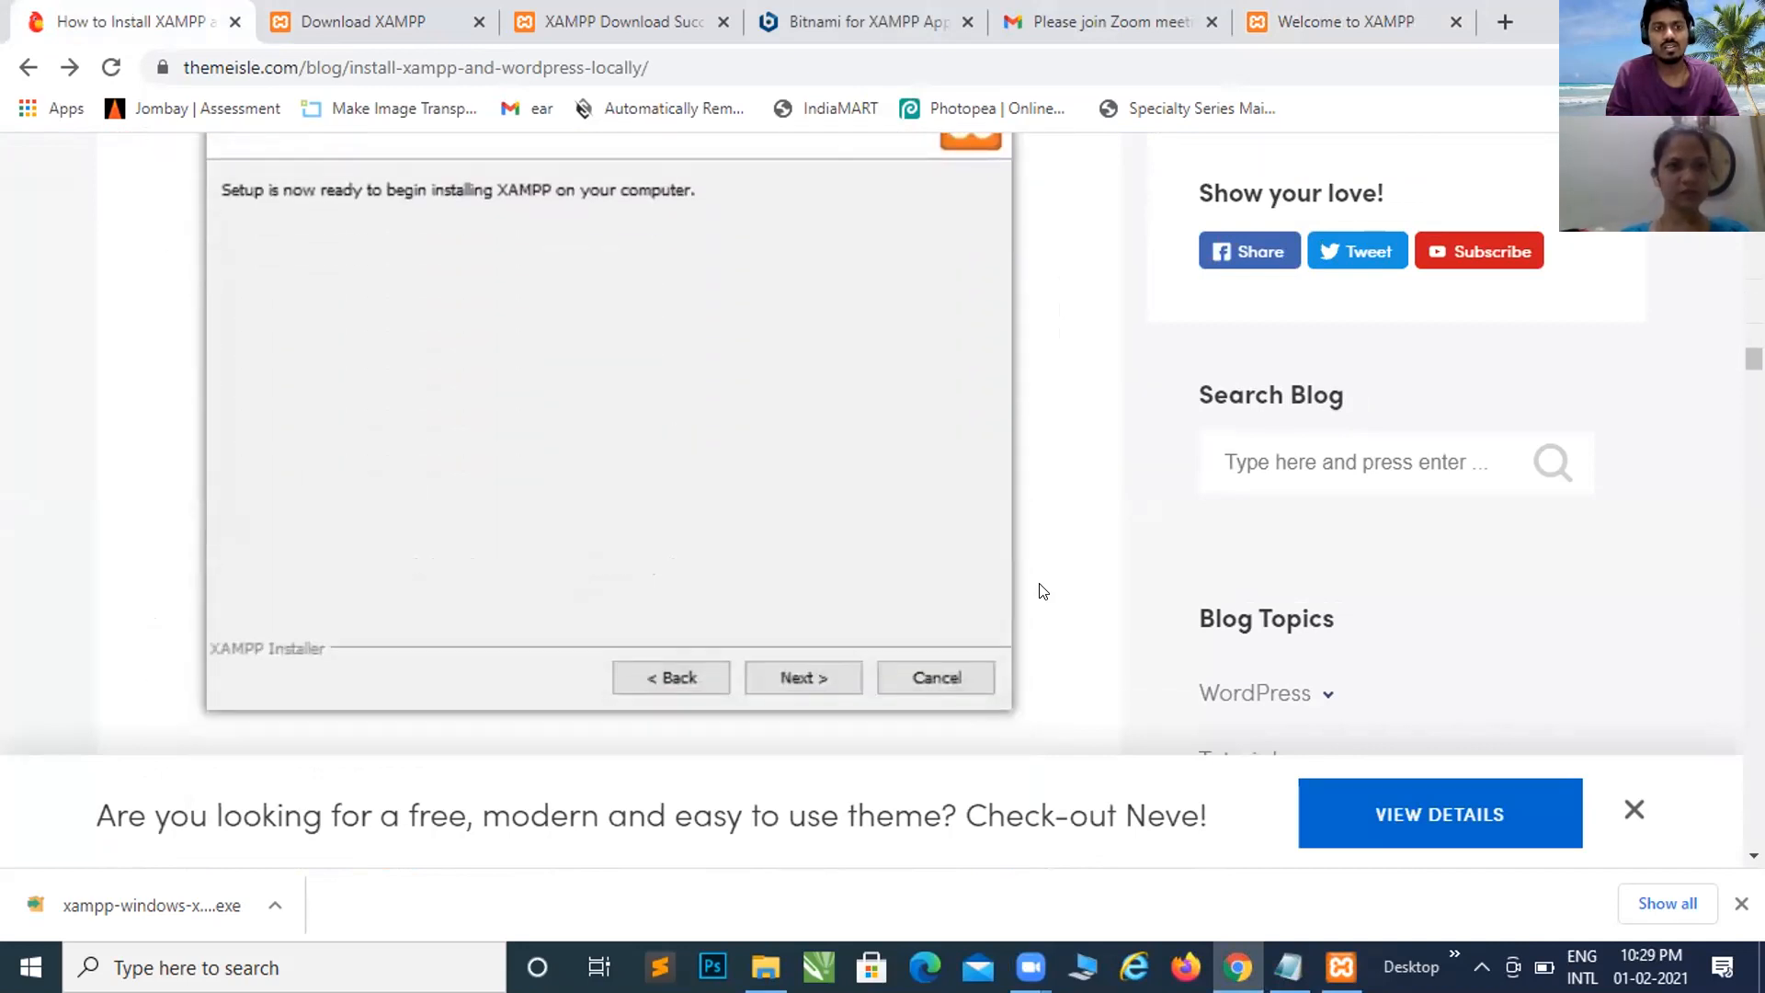
scroll(1043, 592, down, 20)
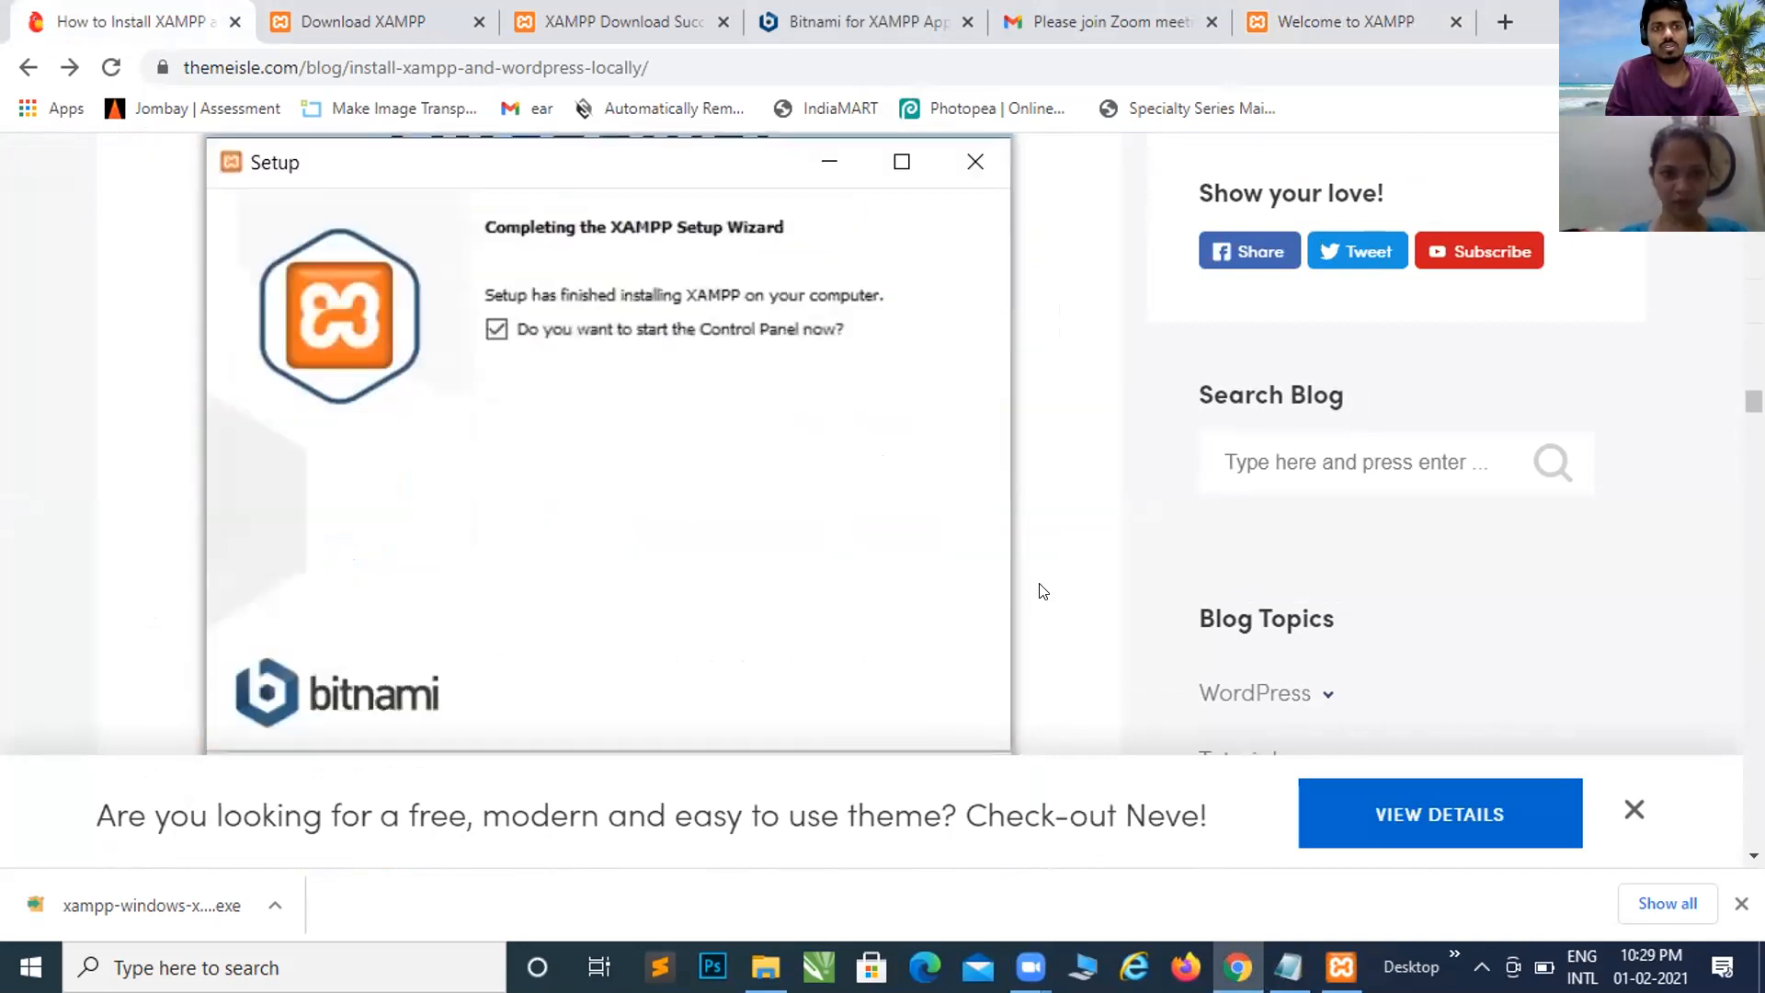
scroll(1042, 591, down, 5)
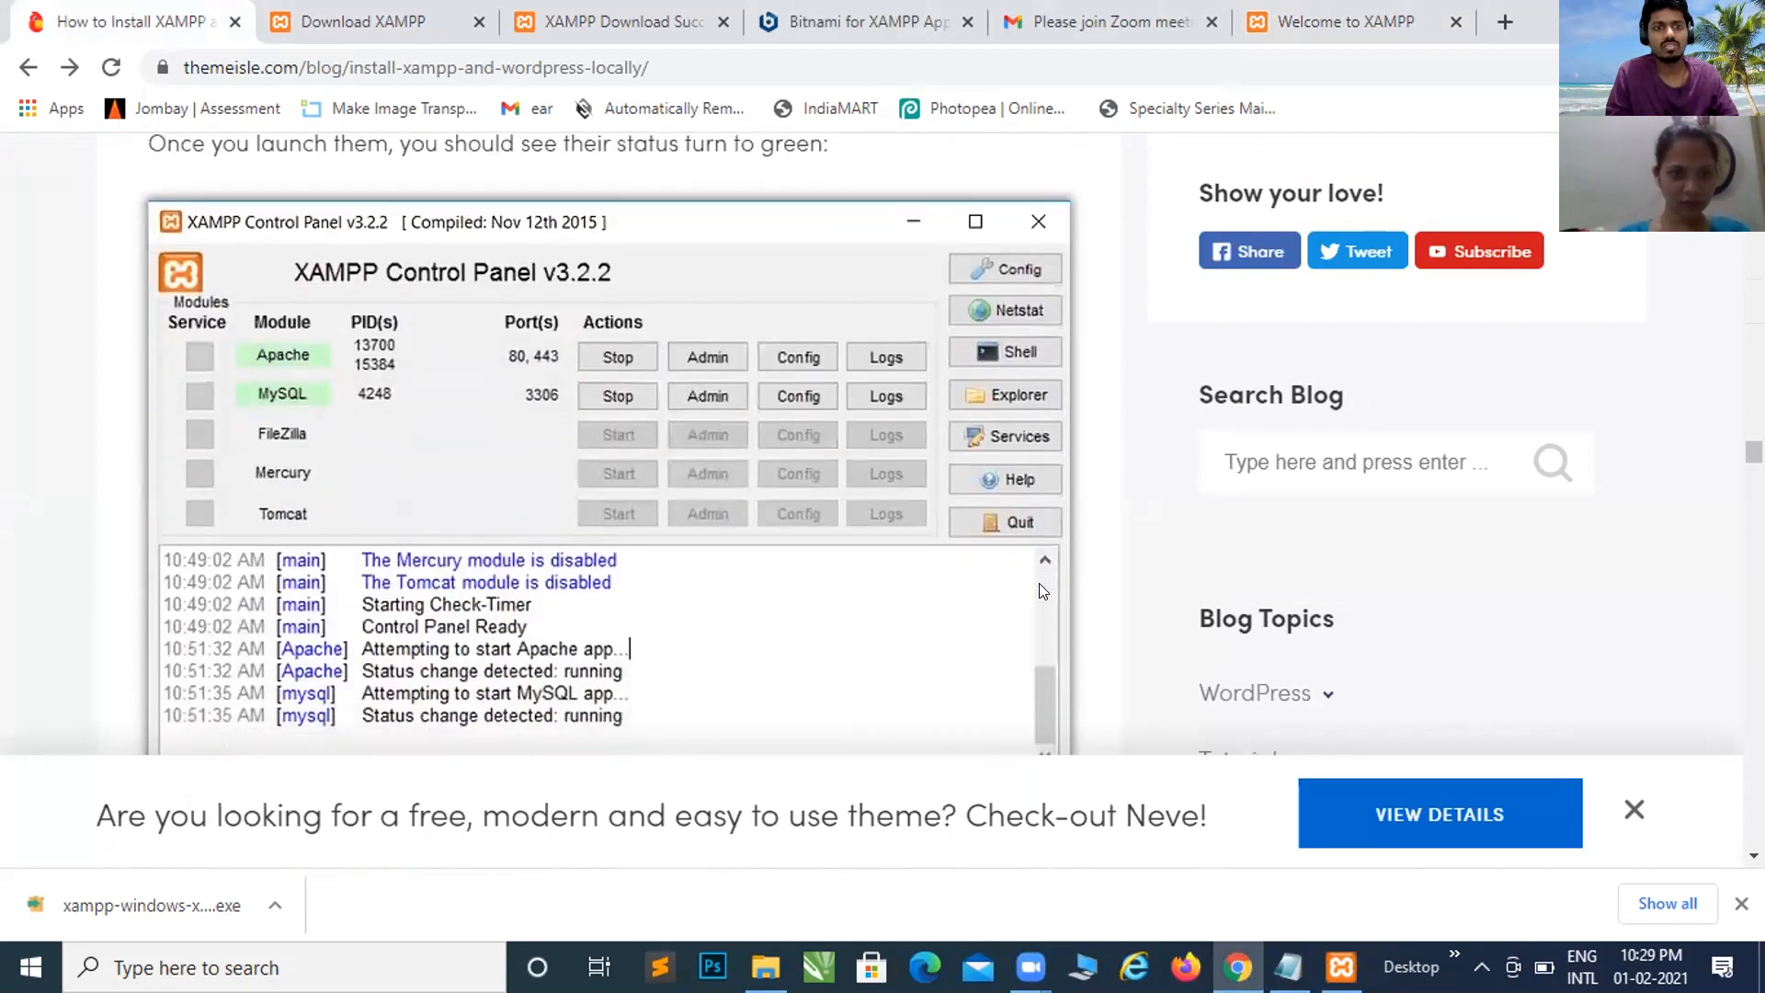
scroll(1043, 591, down, 7)
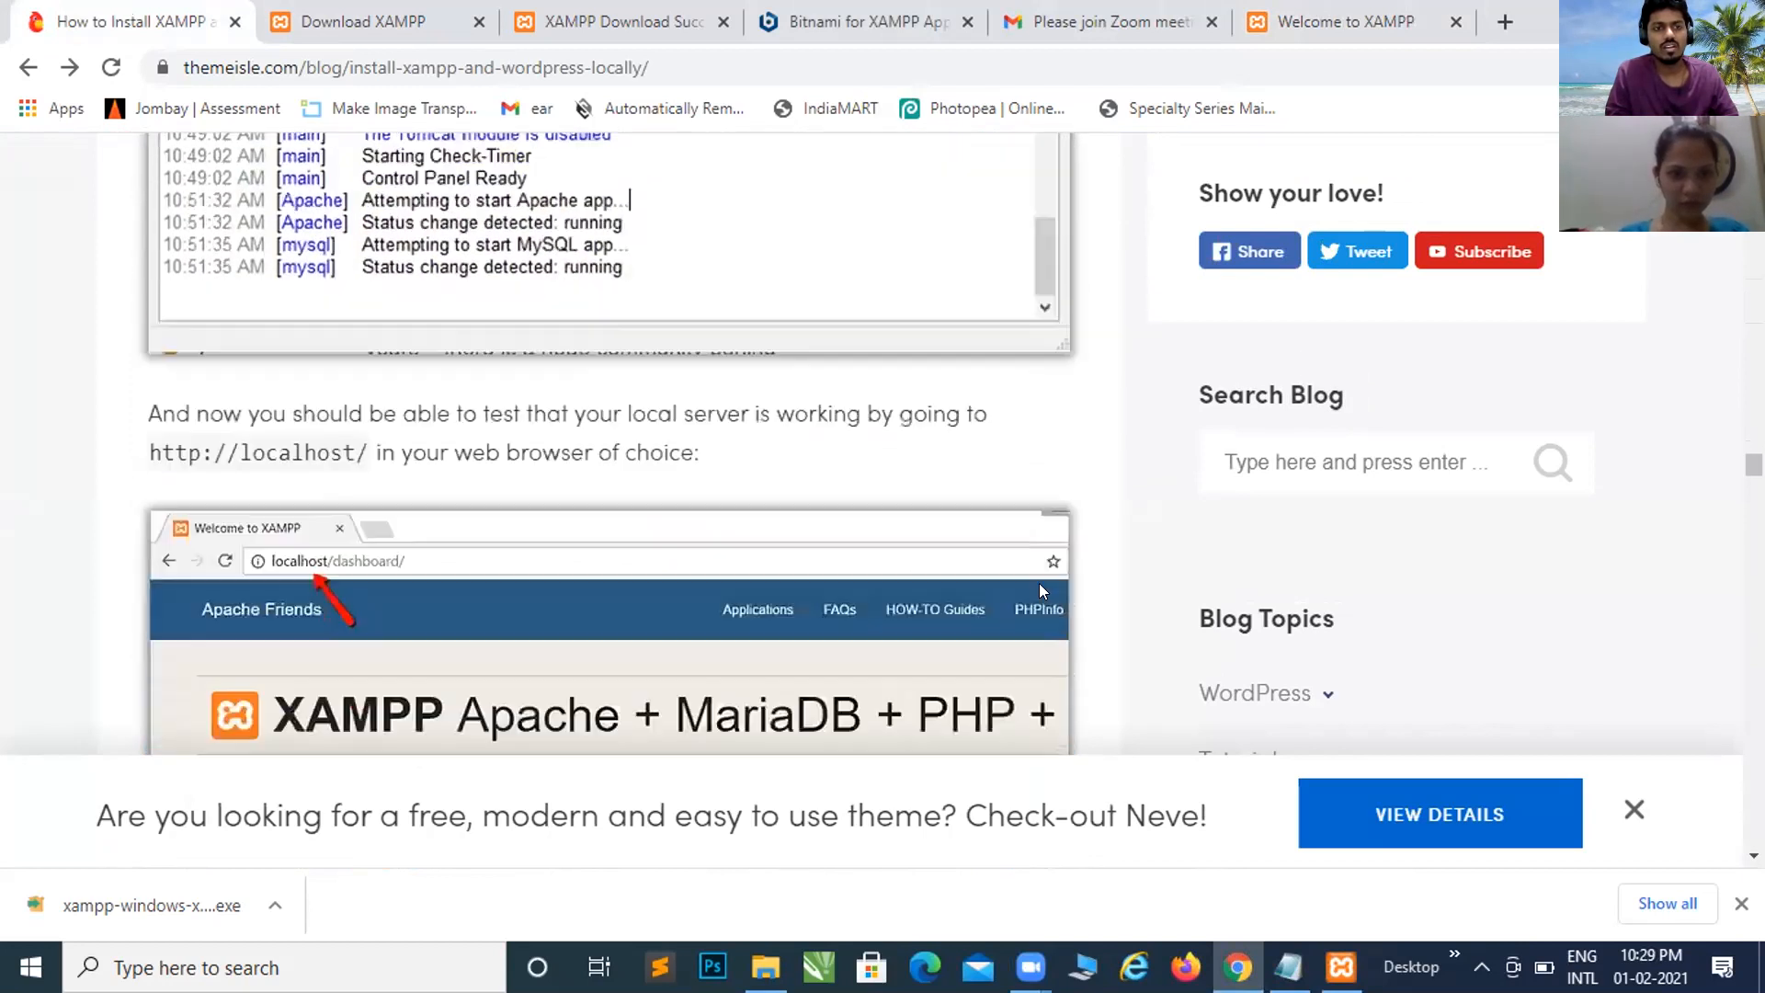
scroll(1042, 591, down, 7)
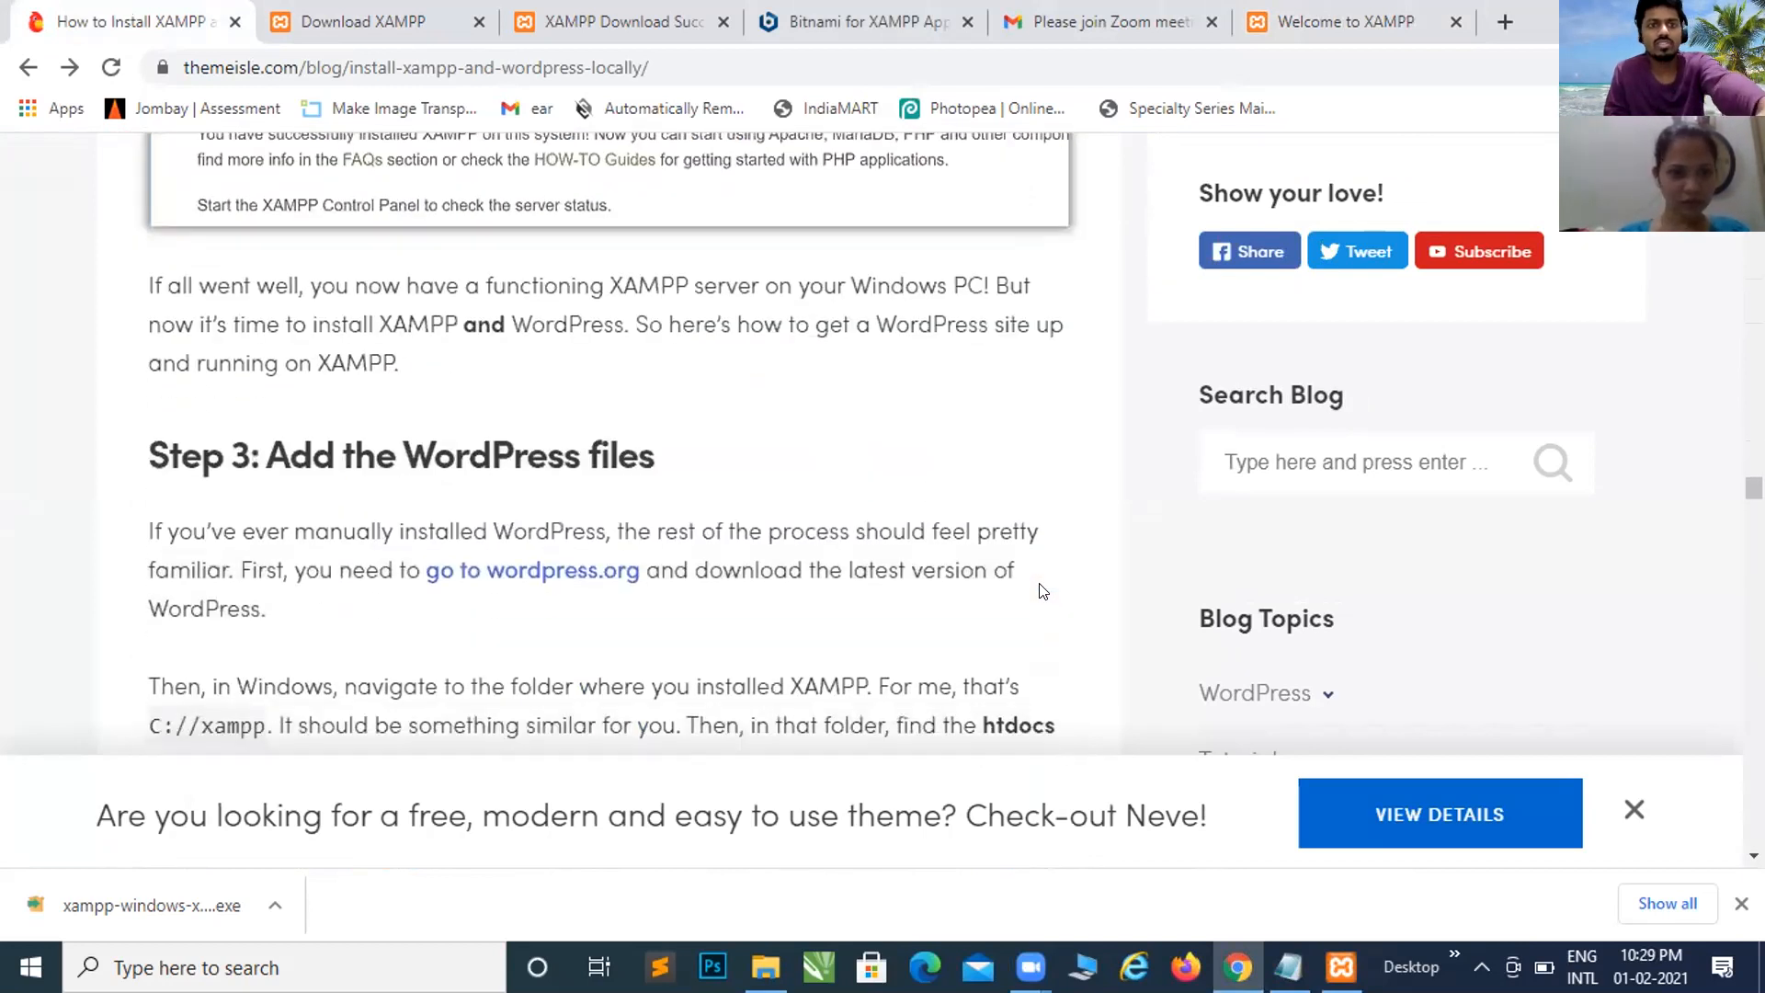
Step: Open wordpress.org from the tutorial and reach the Get WordPress page offering Download WordPress 5.6
click(531, 576)
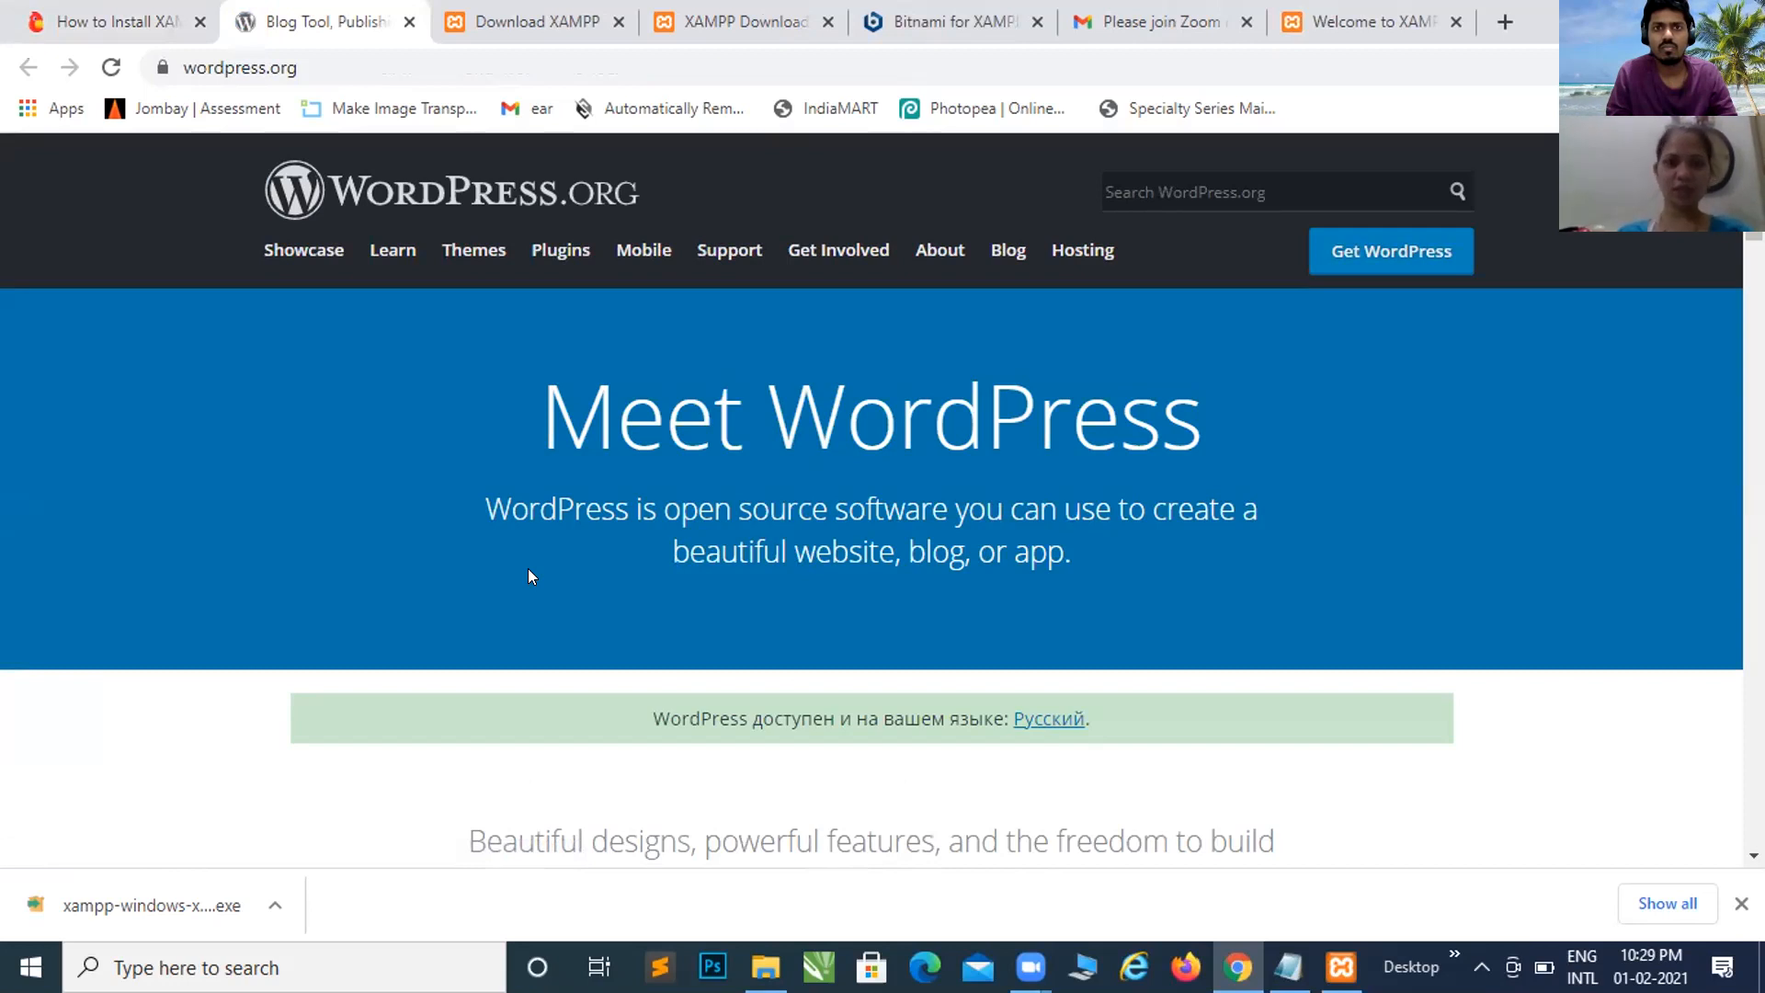
mouse_move(821, 300)
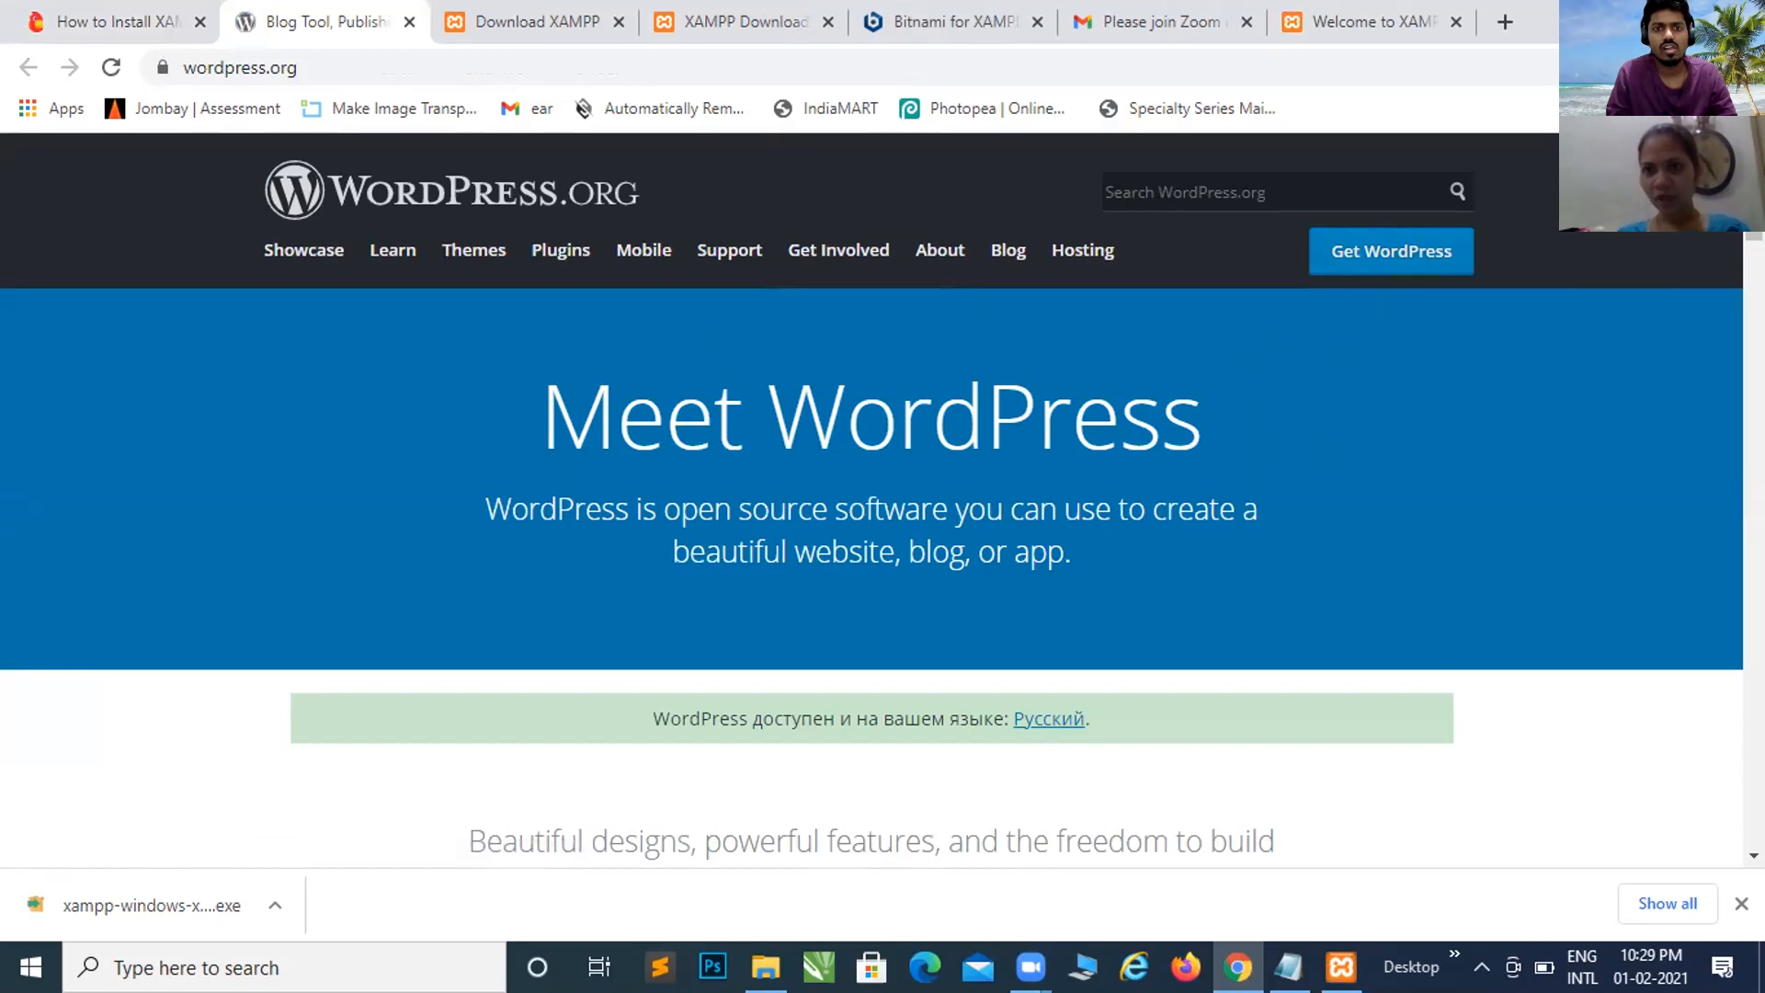
click(1376, 262)
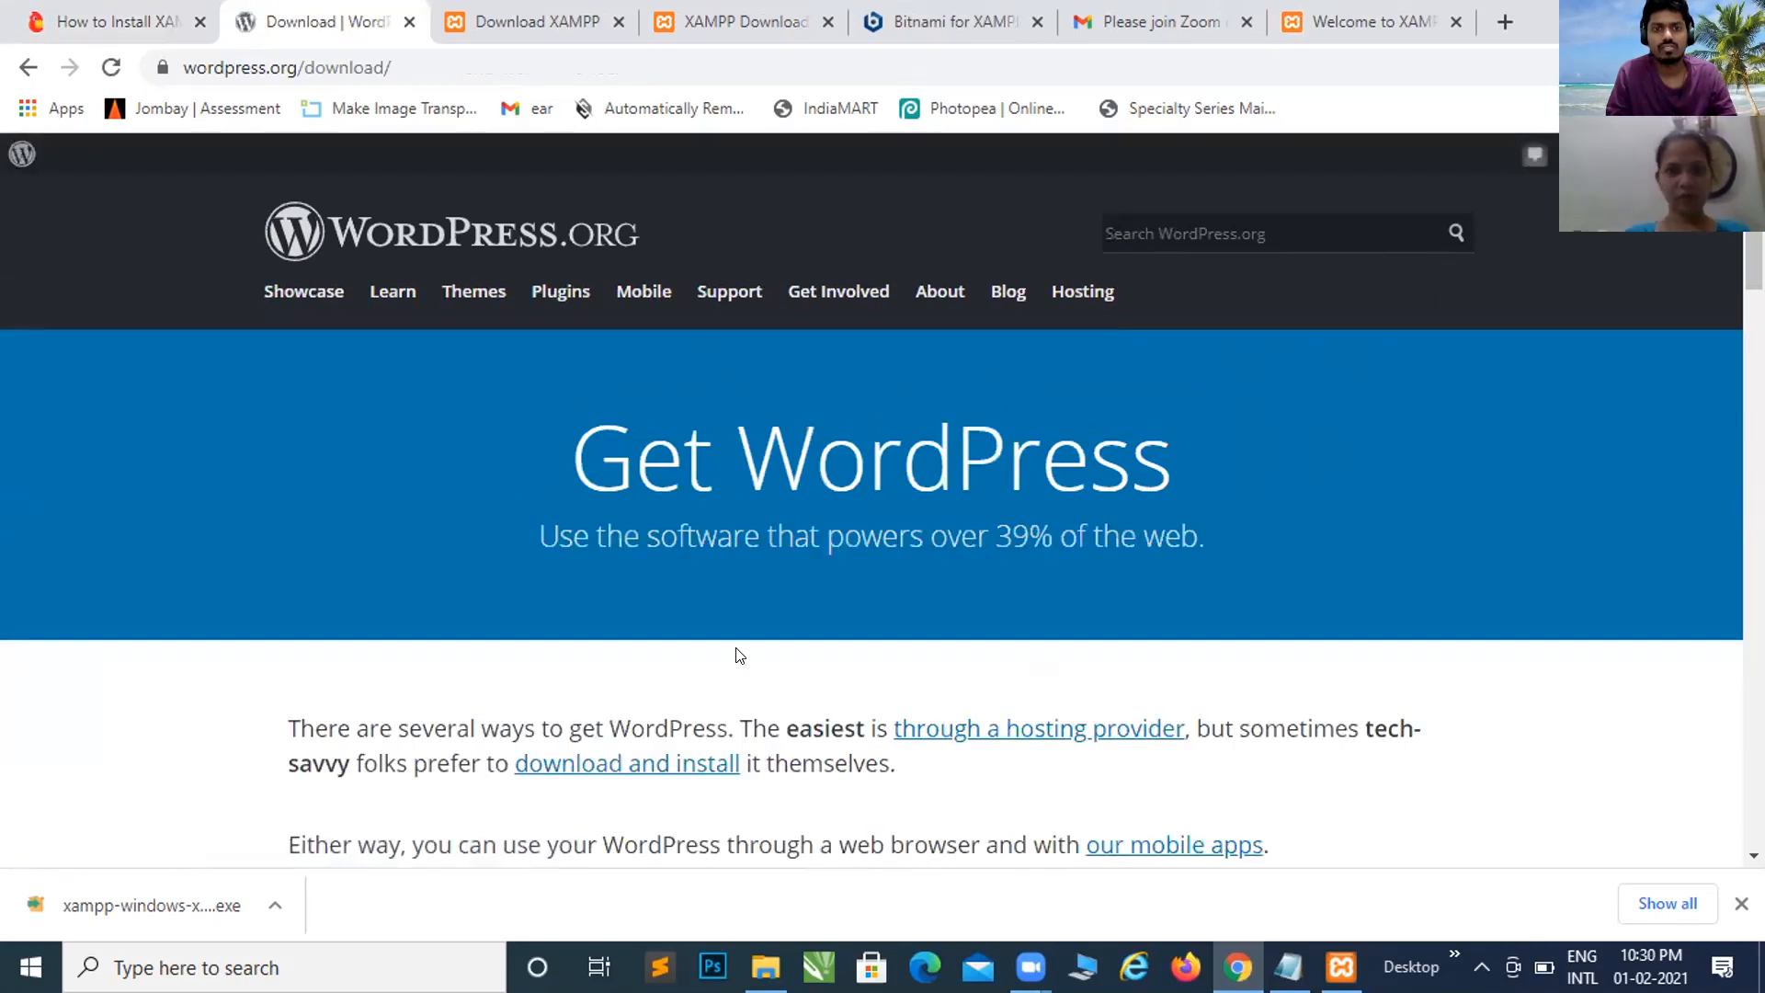
scroll(740, 656, down, 4)
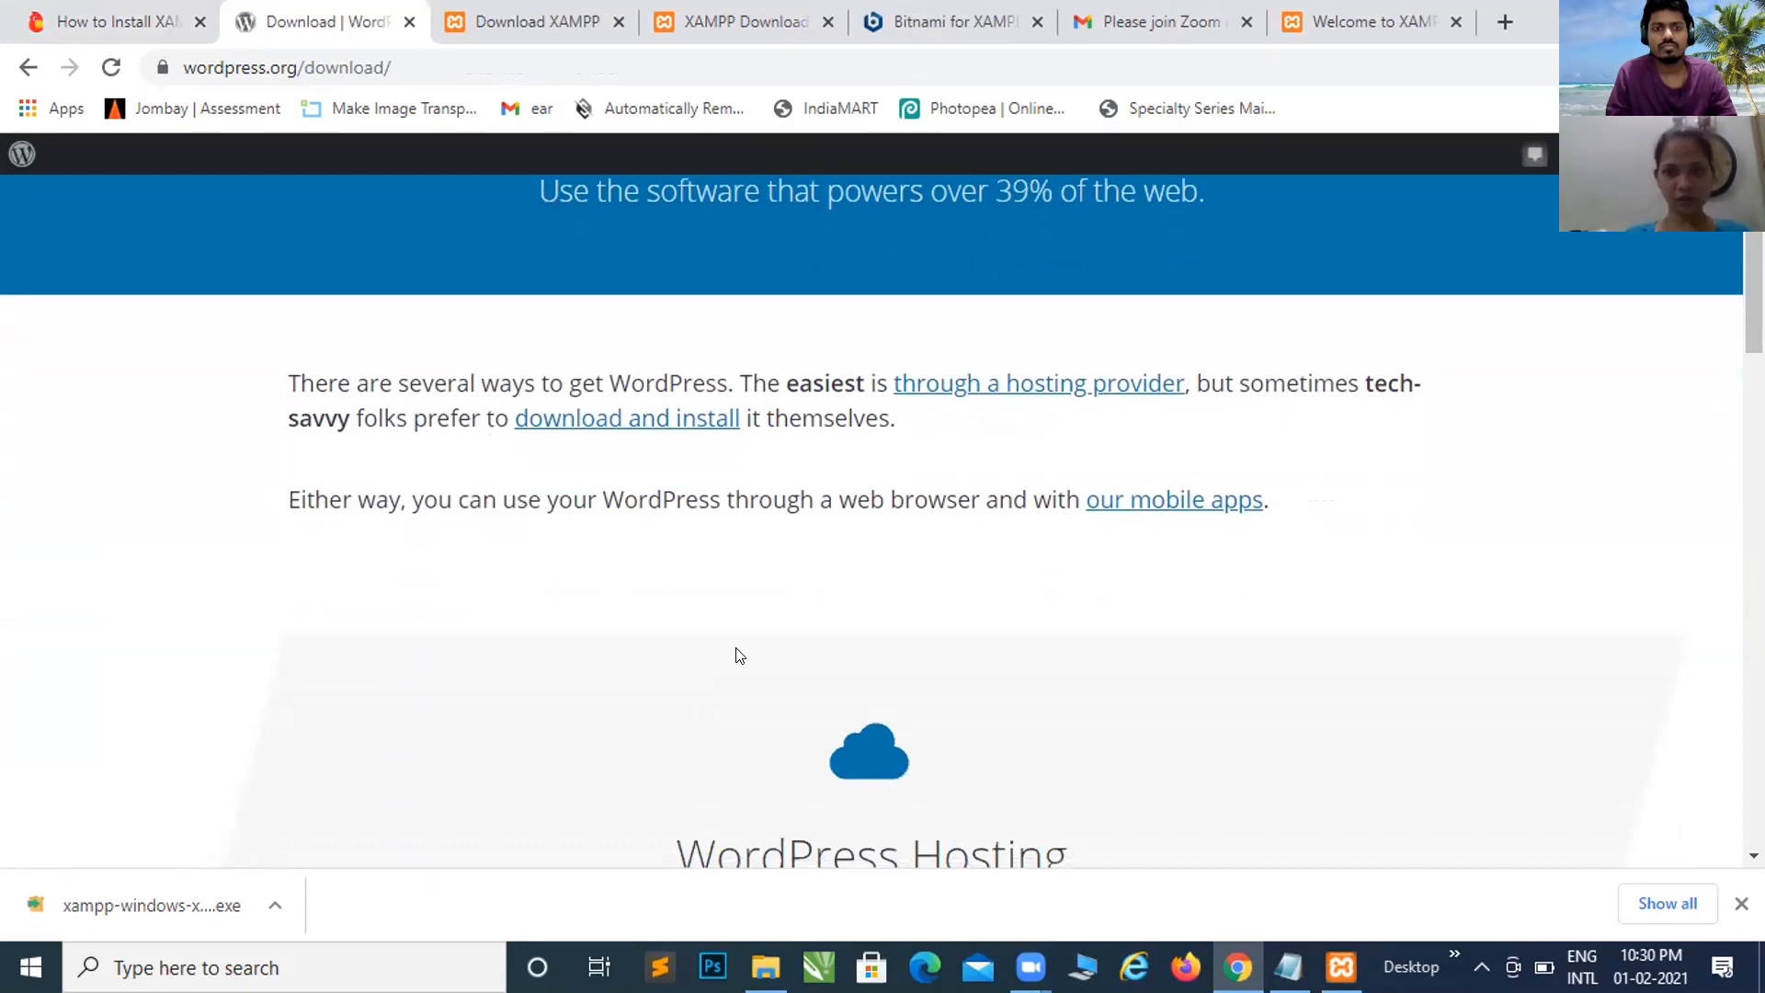
scroll(735, 654, down, 4)
scroll(732, 653, up, 4)
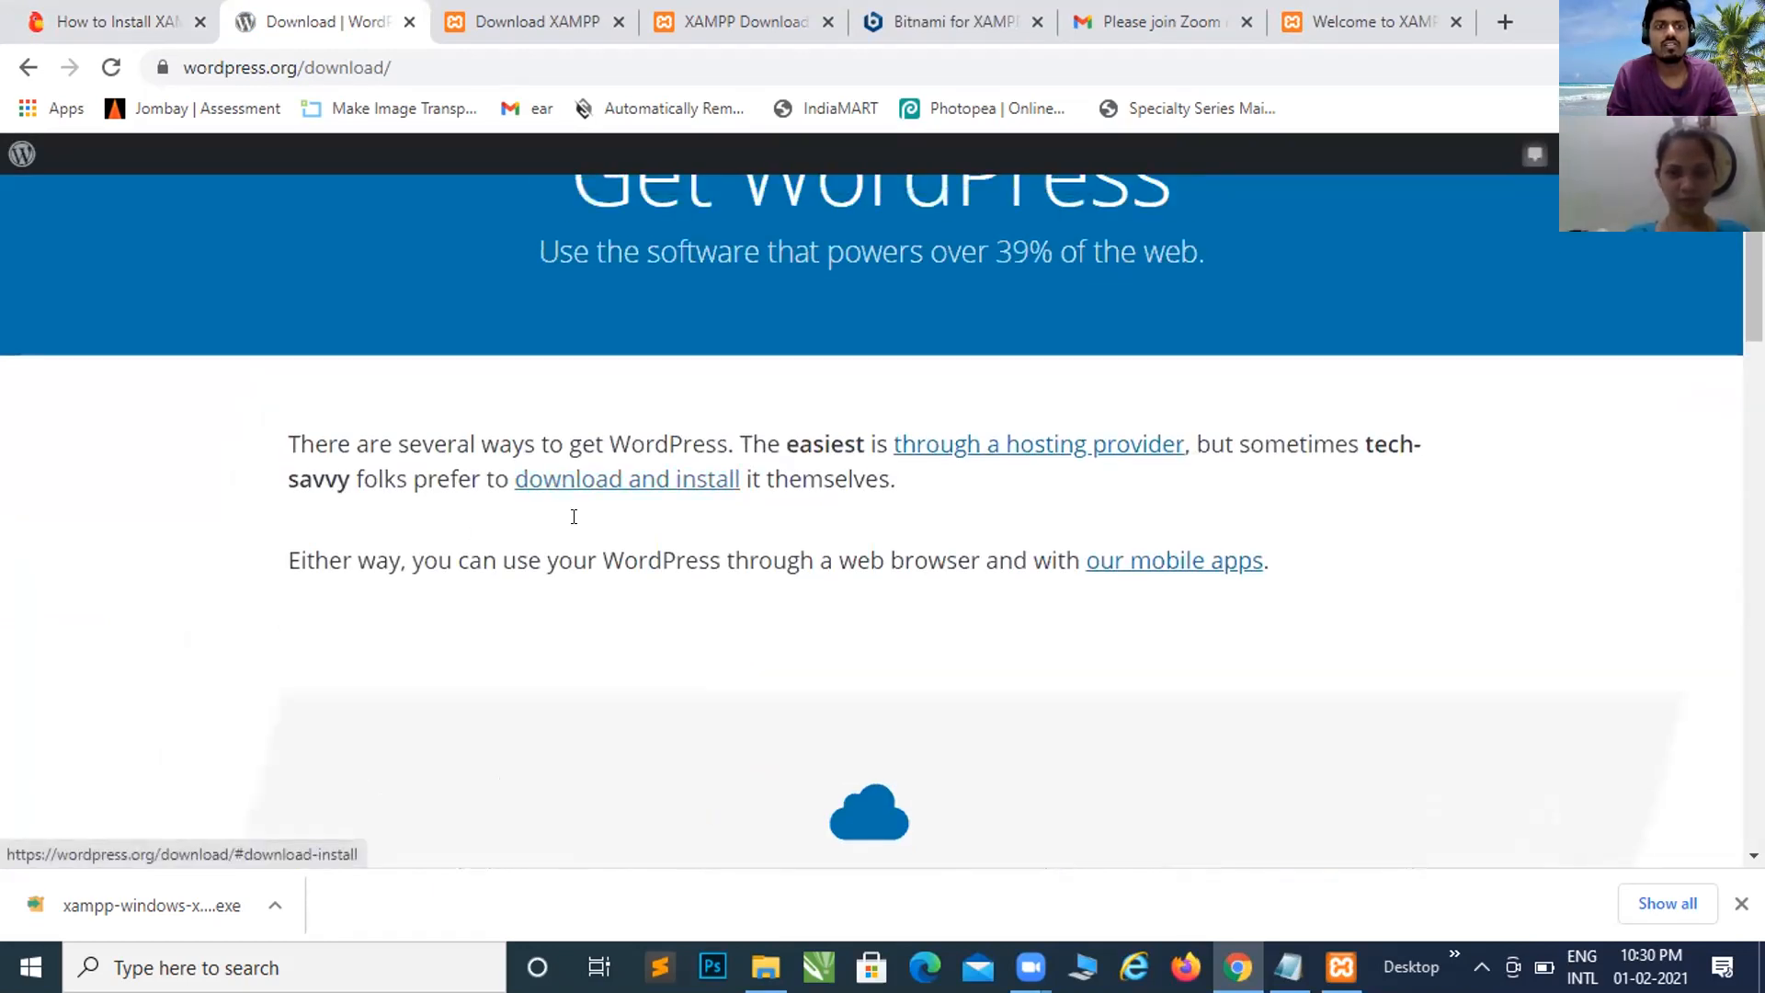
scroll(602, 661, down, 9)
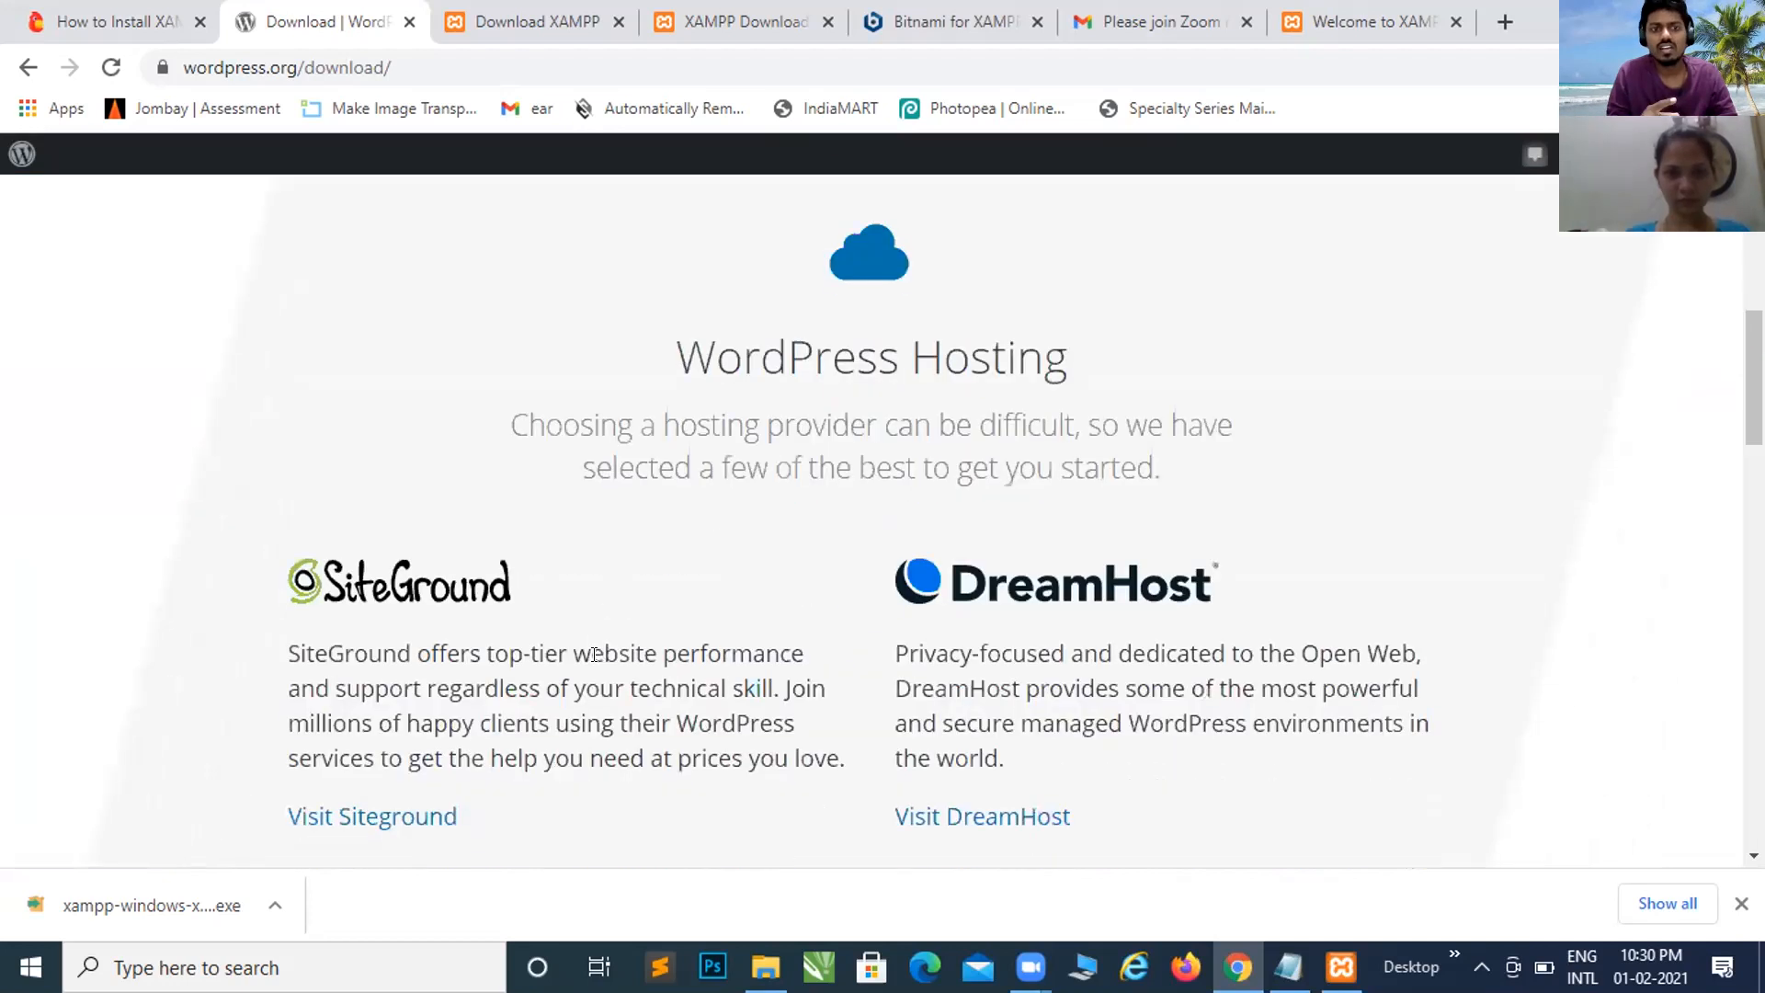
scroll(594, 654, down, 4)
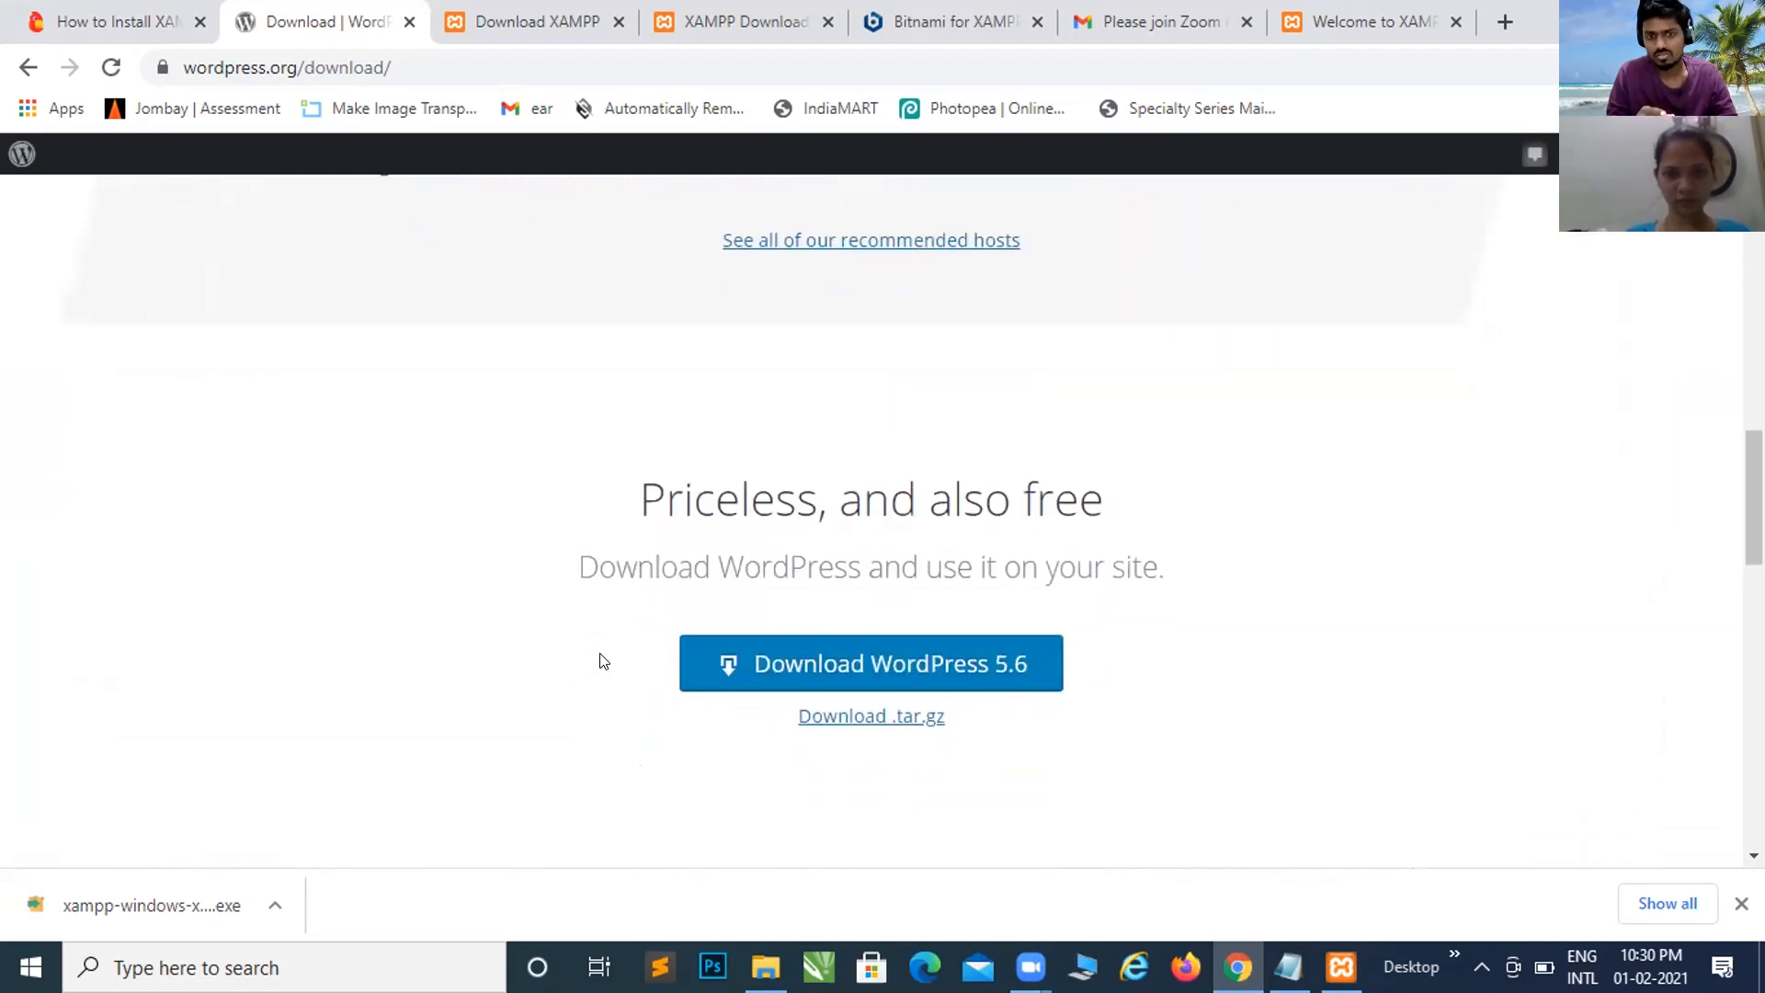
Step: Download wordpress-5.6.zip, dismiss the Hooray! popup, and return to the Themeisle XAMPP tutorial
click(936, 634)
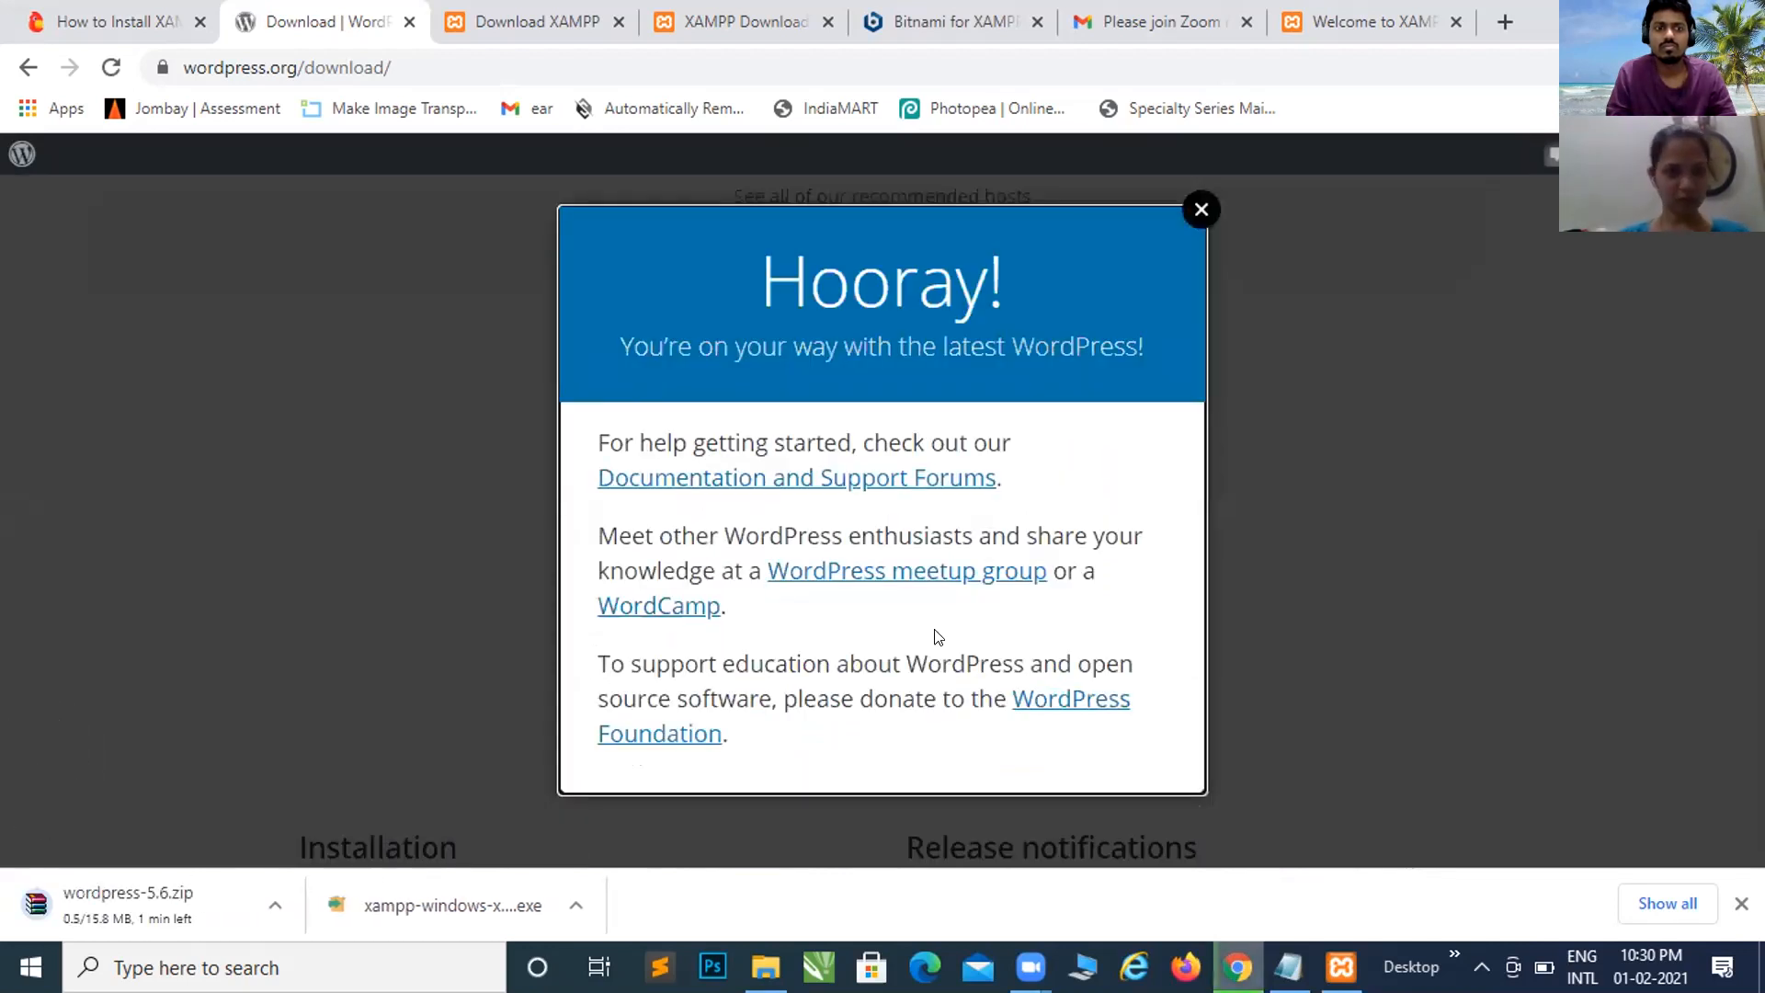
click(1198, 211)
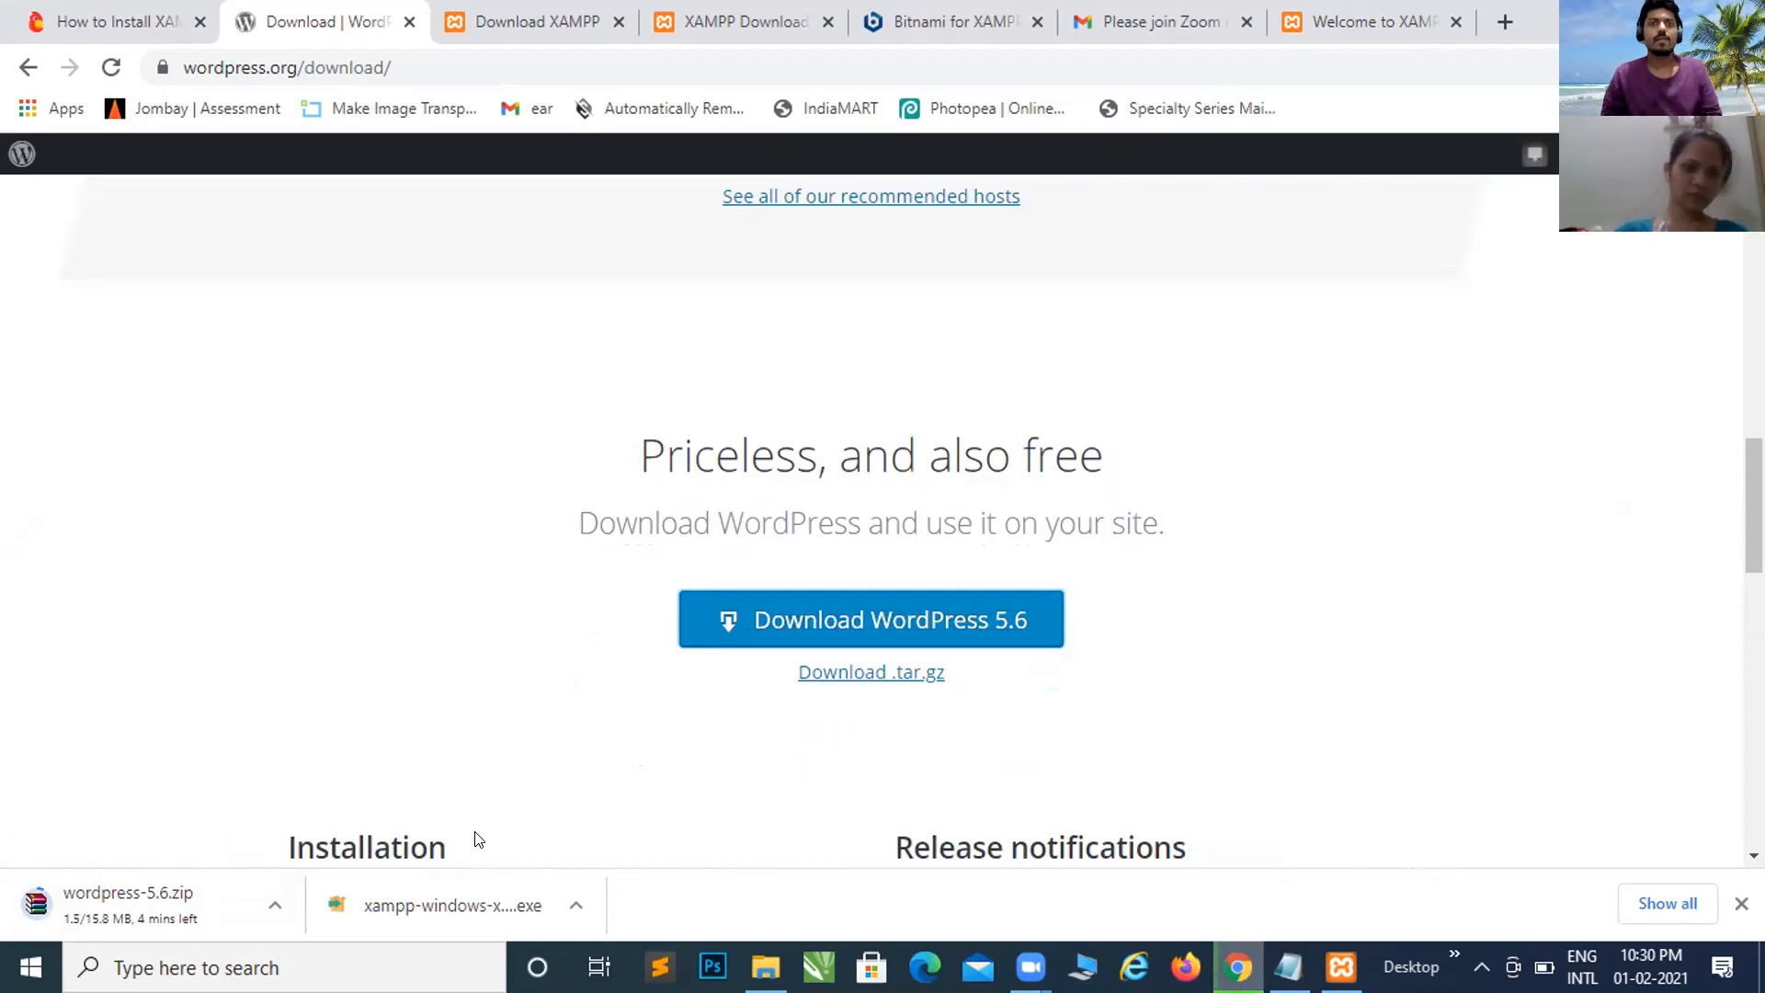
click(112, 4)
scroll(632, 428, down, 10)
scroll(632, 428, down, 6)
Step: Review the tutorial's htdocs screenshot, then switch to the D:\Wordpress Tutorial folder in File Explorer
scroll(632, 428, up, 14)
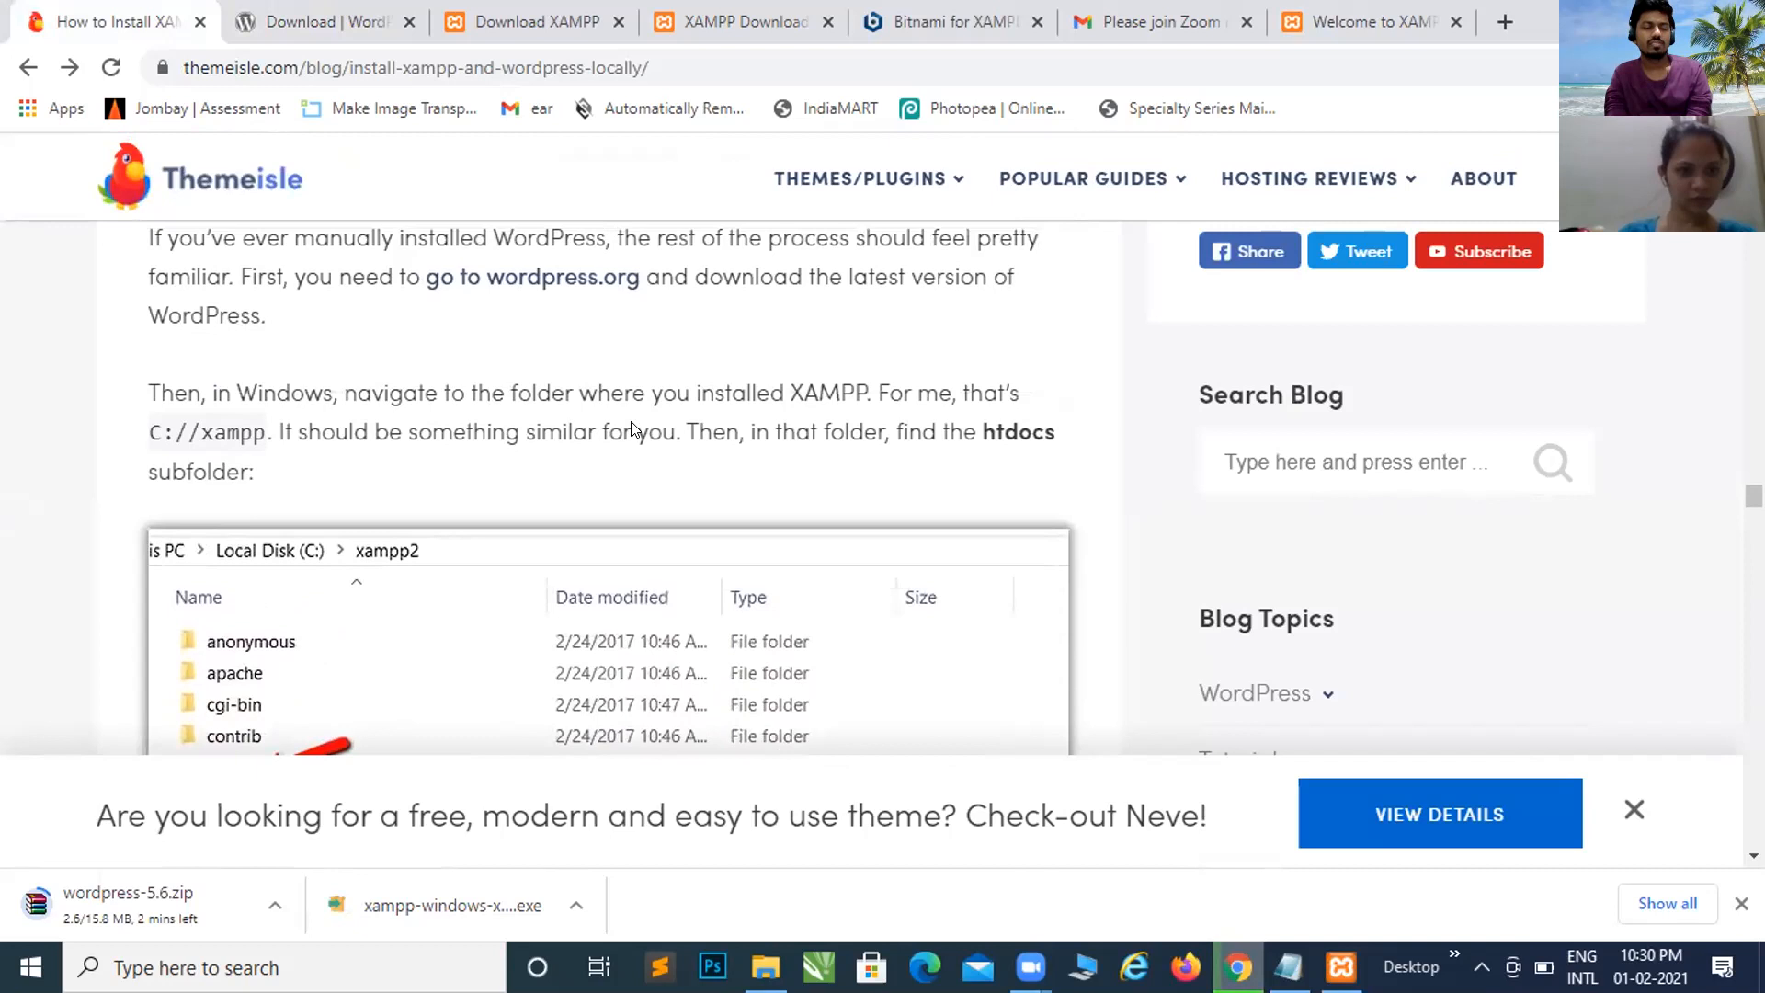
scroll(632, 429, up, 4)
scroll(631, 429, down, 5)
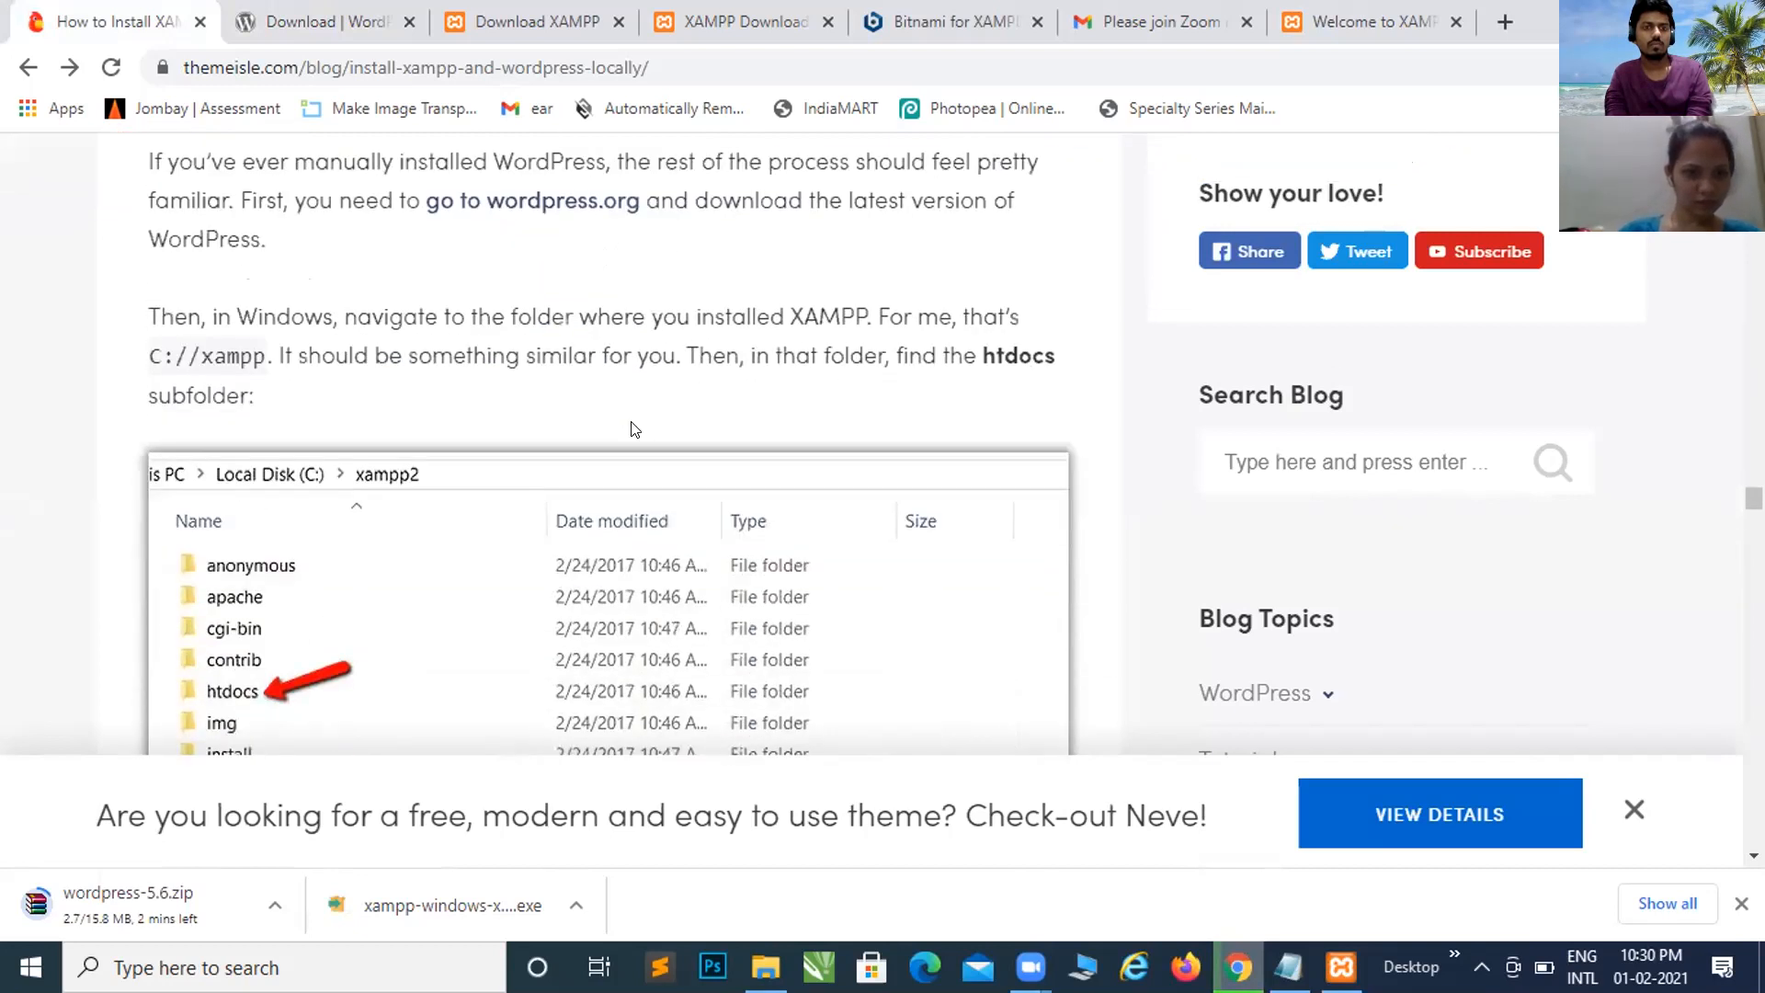
scroll(632, 429, down, 1)
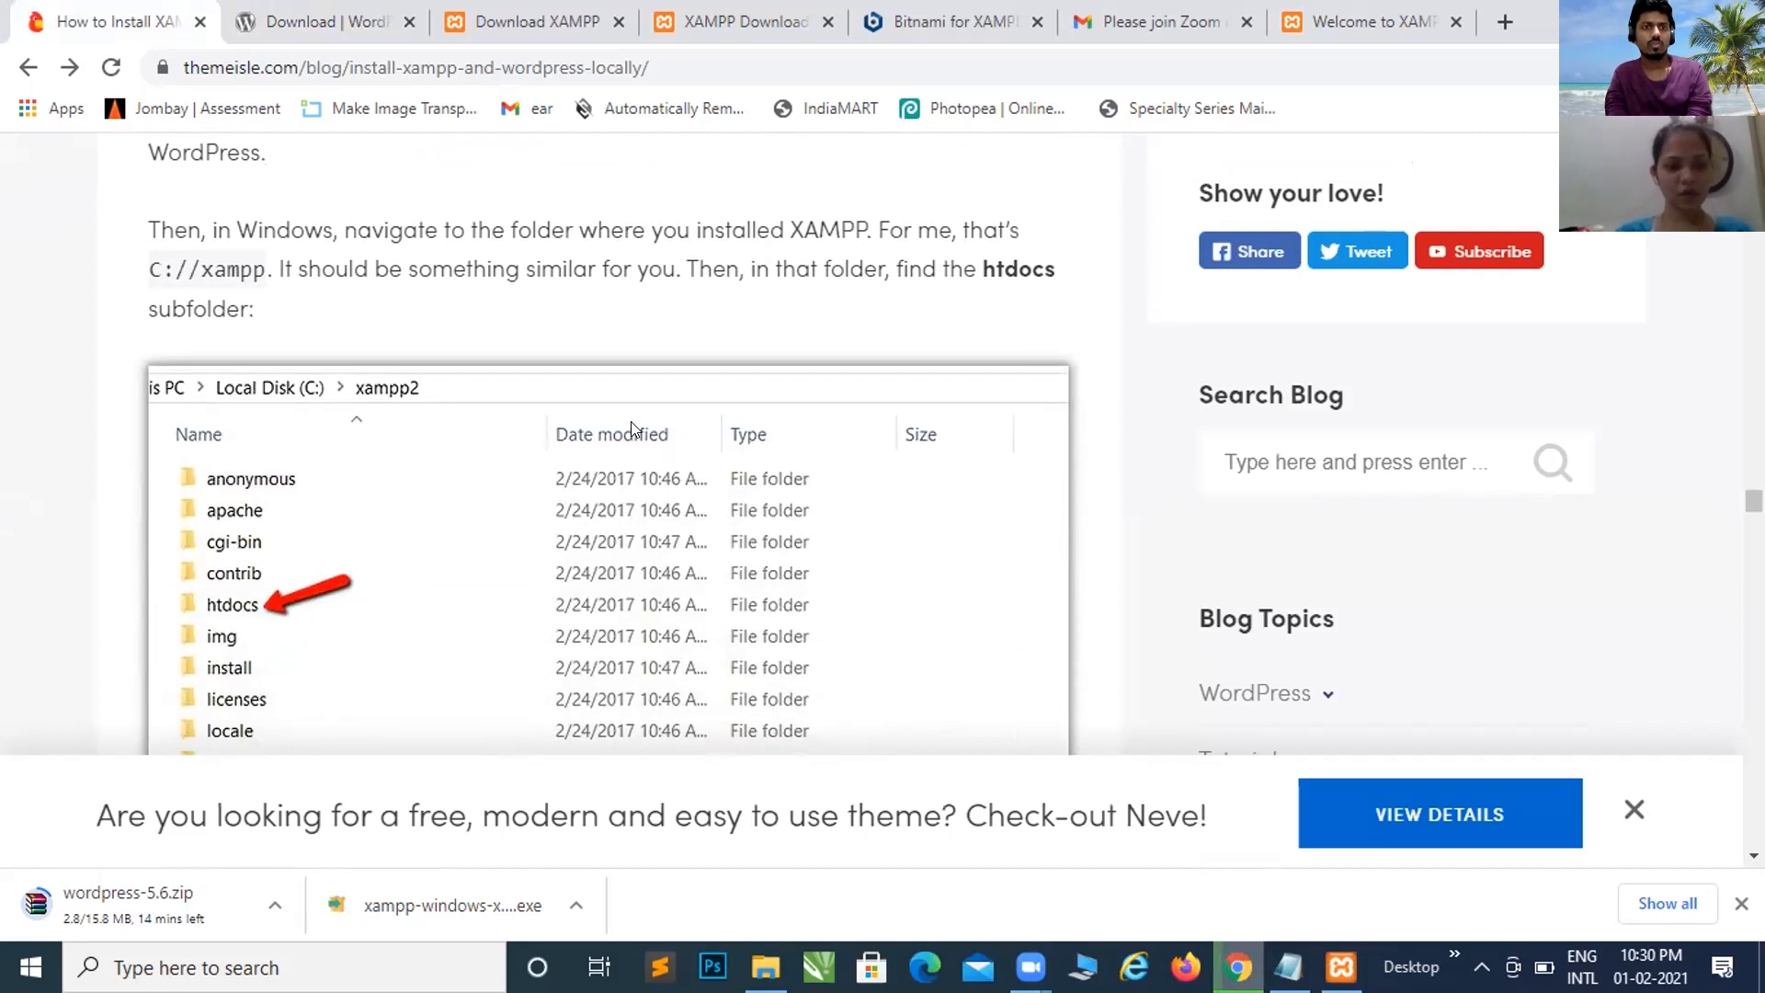
key(alt+Tab)
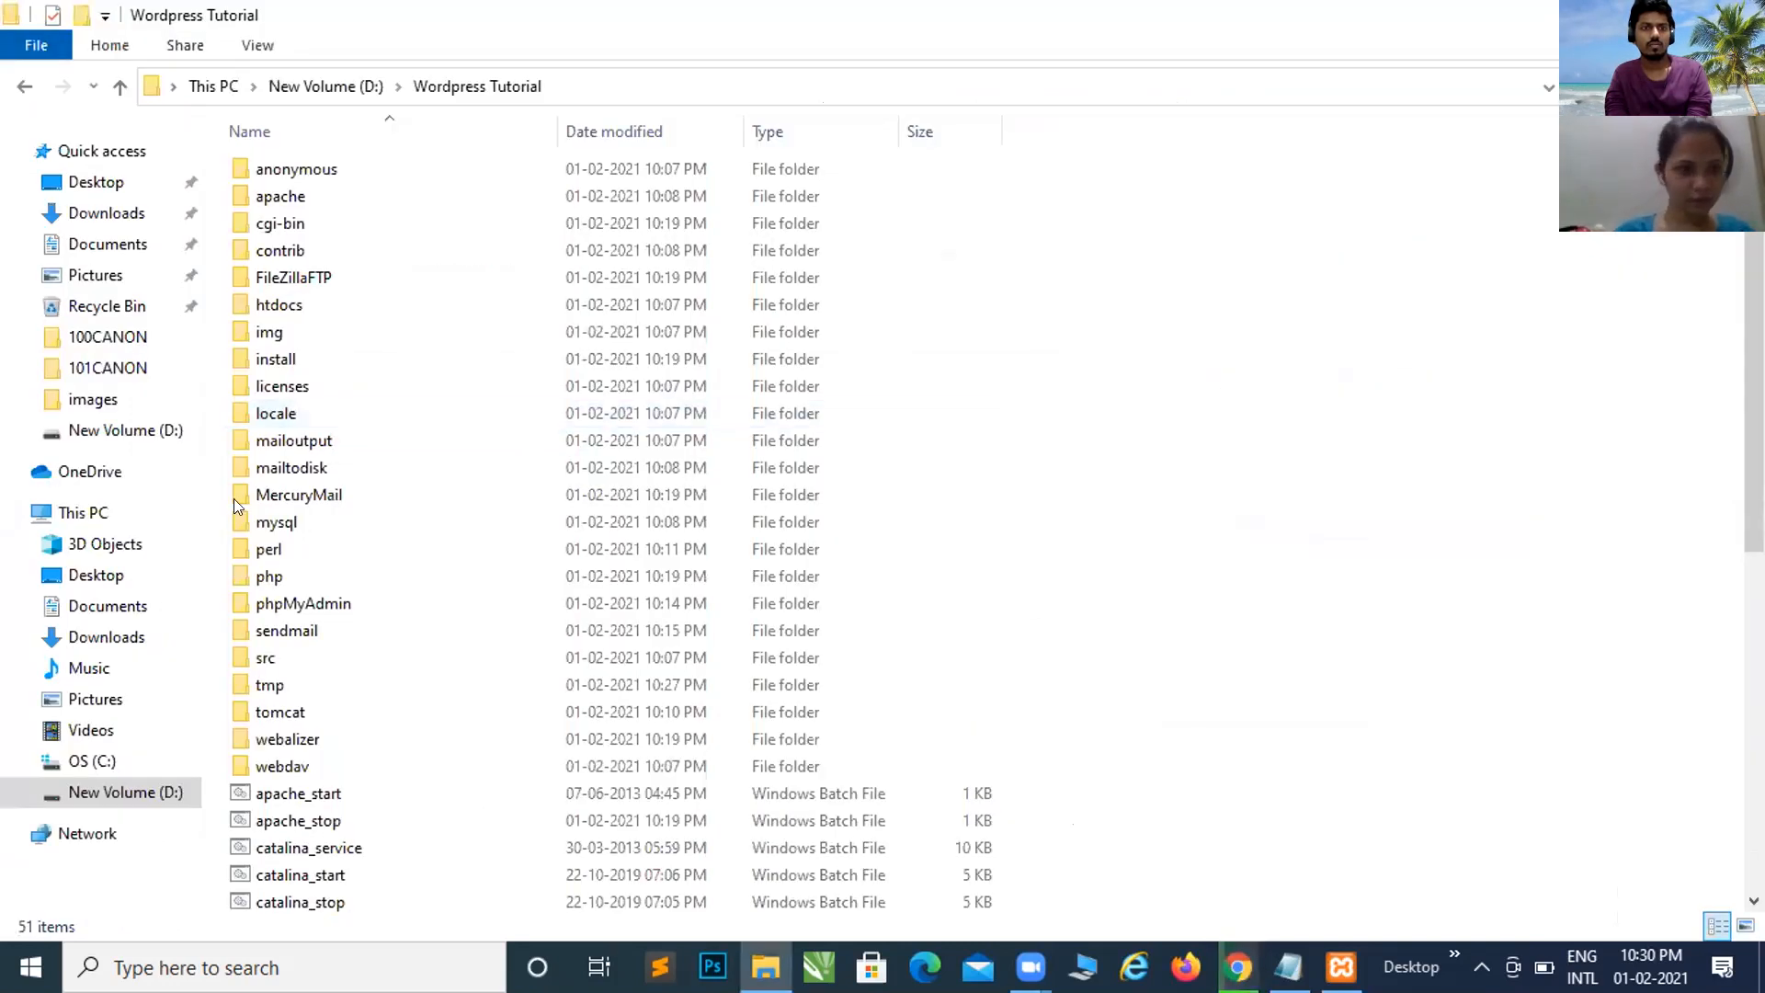
Step: Jump to the htdocs folder in D:\Wordpress Tutorial, then switch back to the Chrome tutorial
click(299, 488)
key(h)
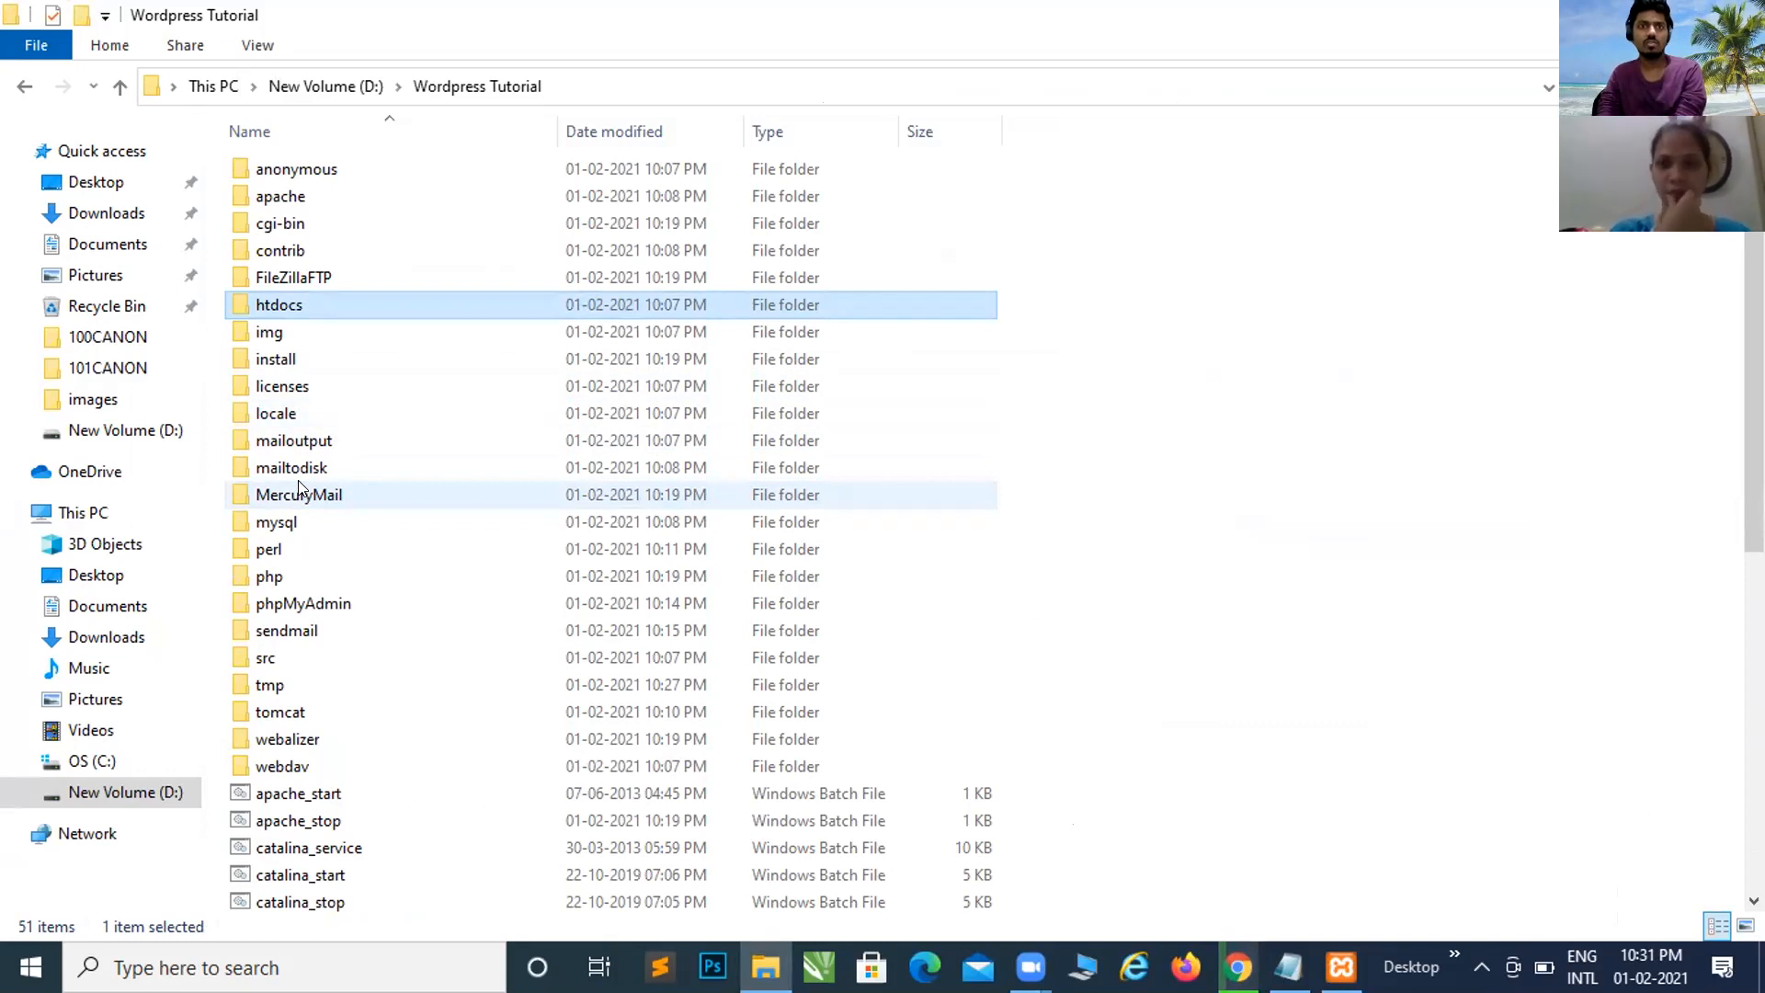
key(alt+Tab)
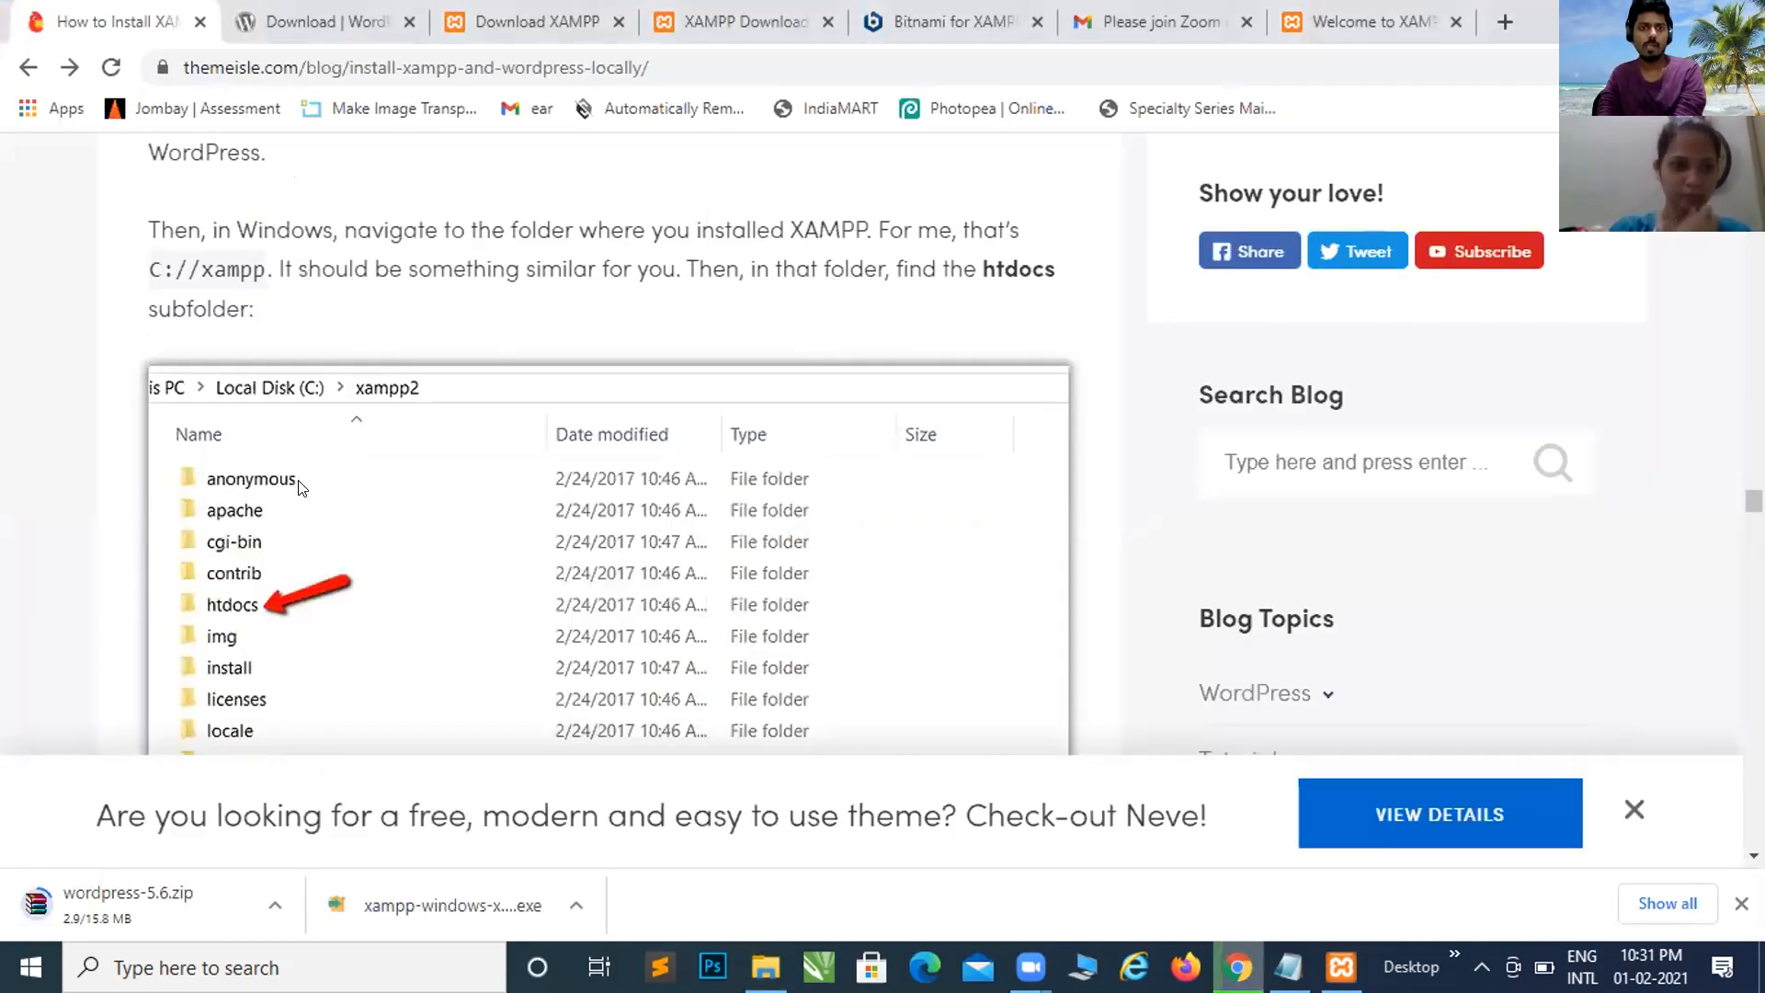
Step: Read through the testsite and Step 4: Create a database for WordPress sections, then open the Welcome to XAMPP tab
scroll(299, 487, down, 7)
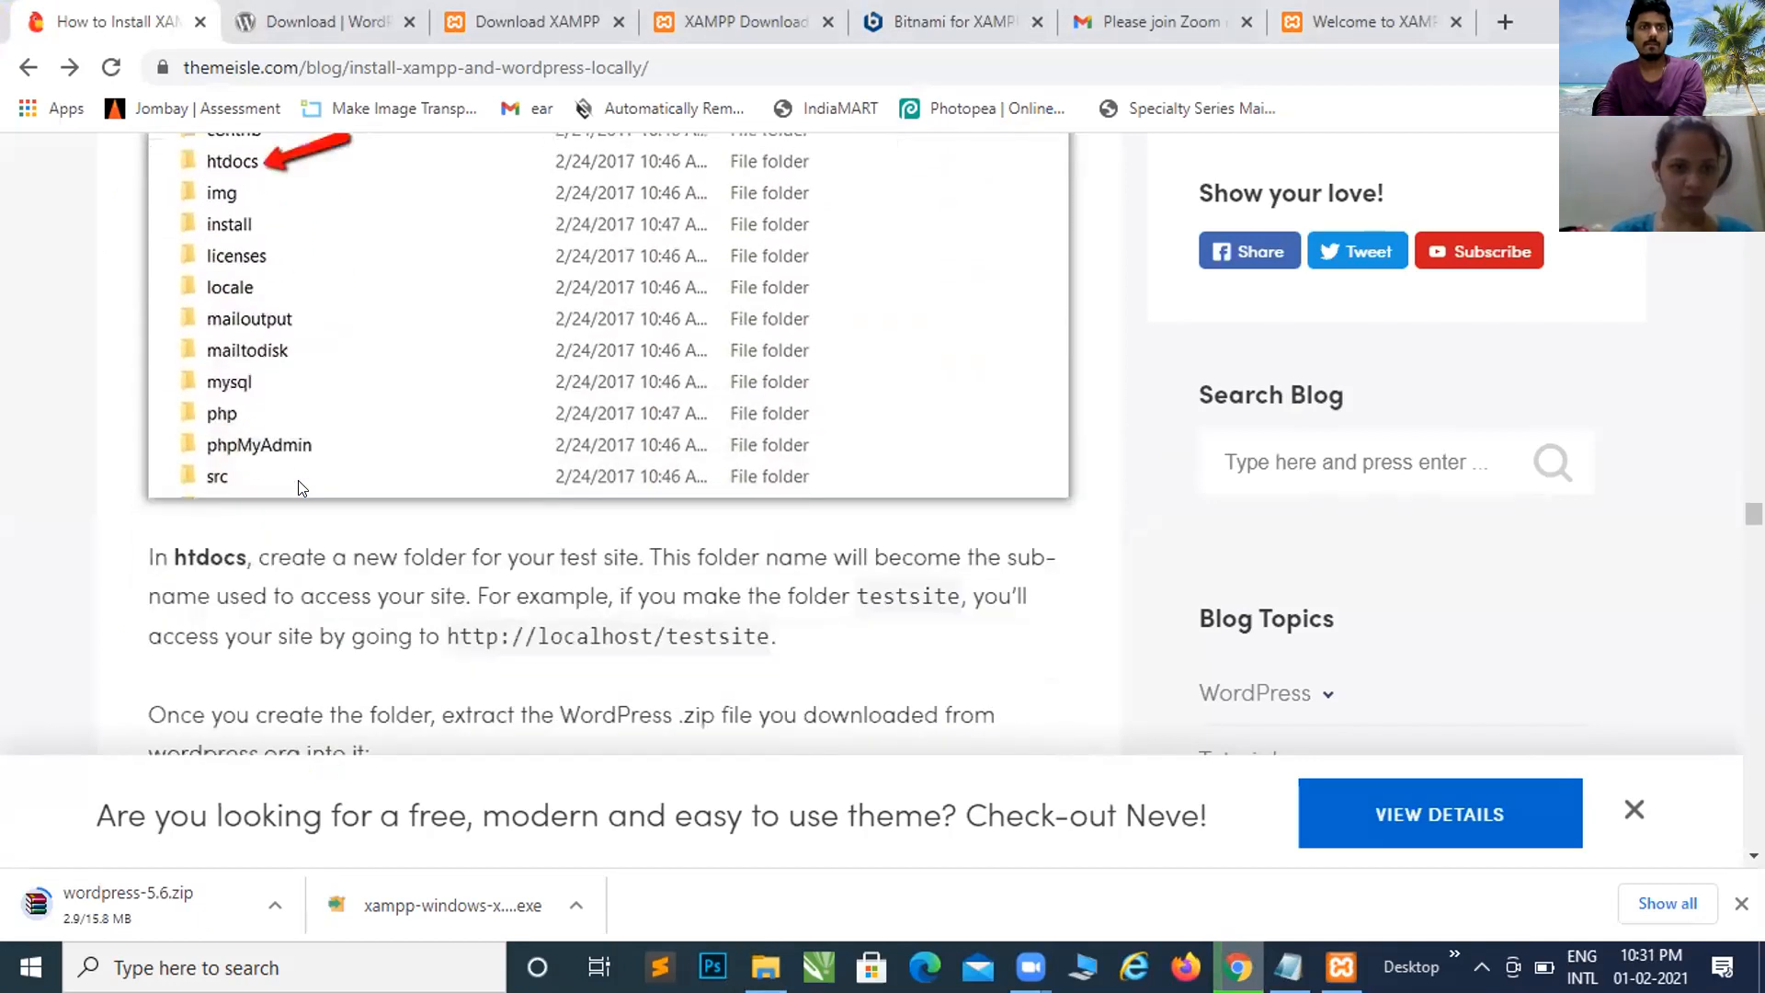
scroll(299, 488, down, 2)
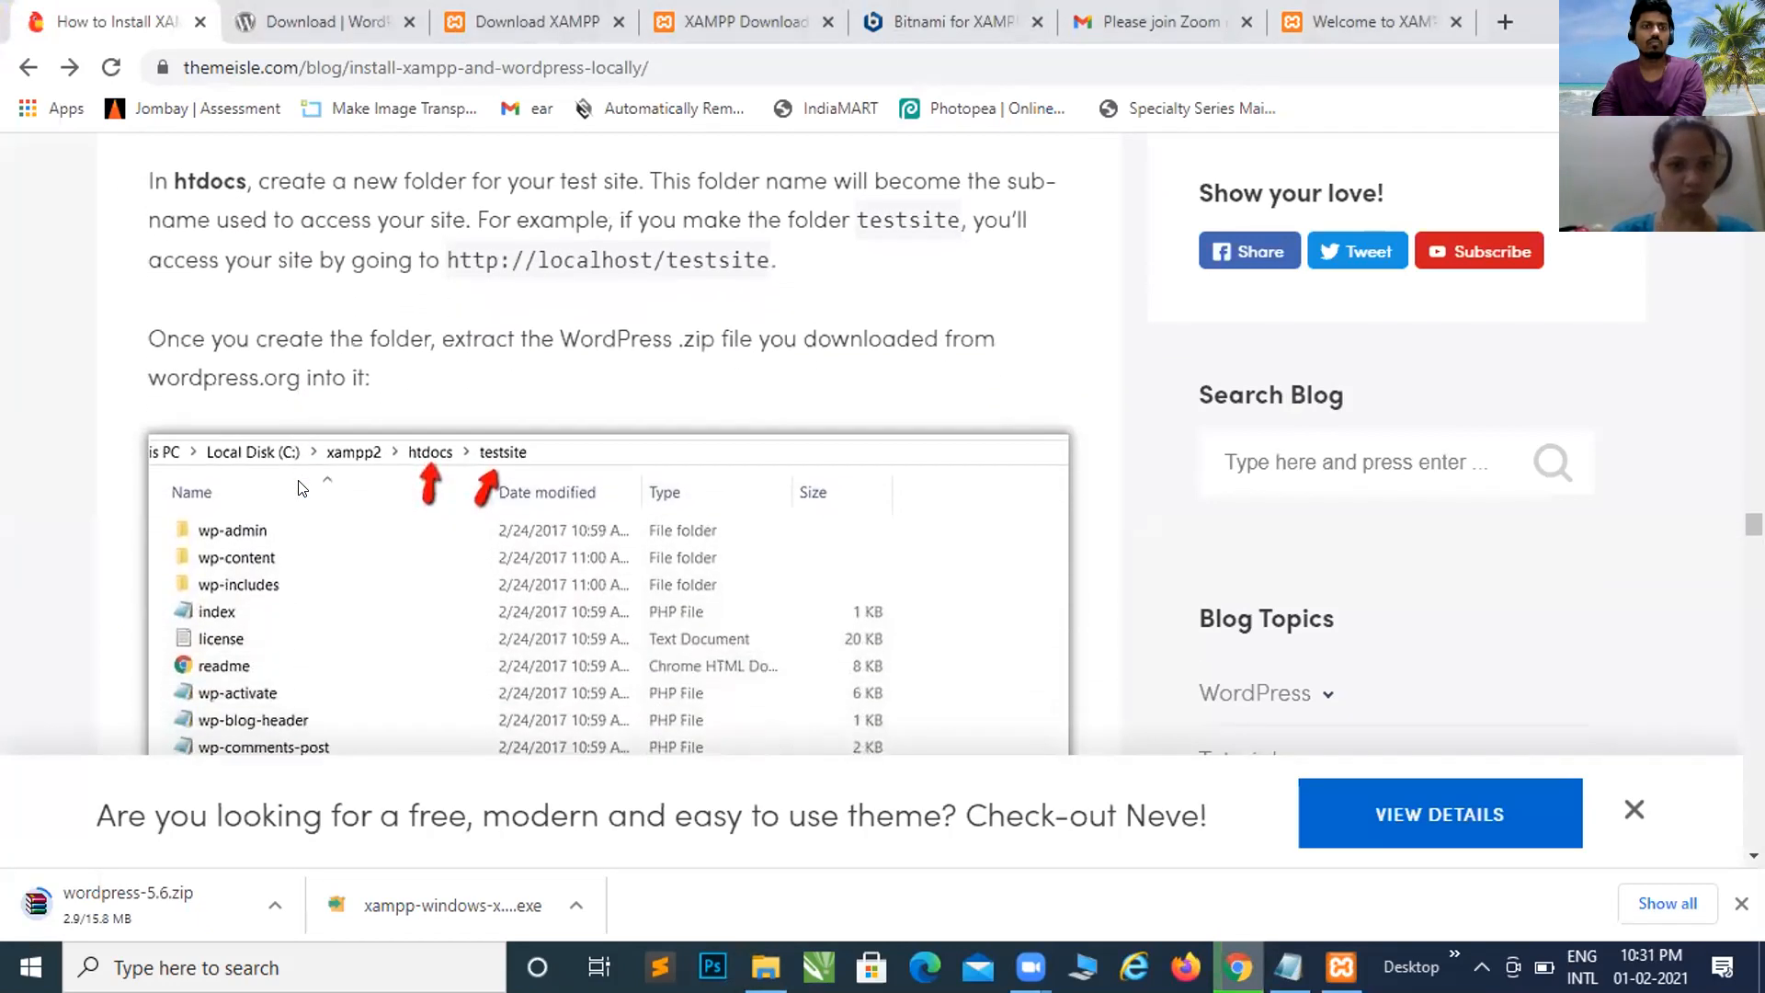
scroll(299, 487, down, 2)
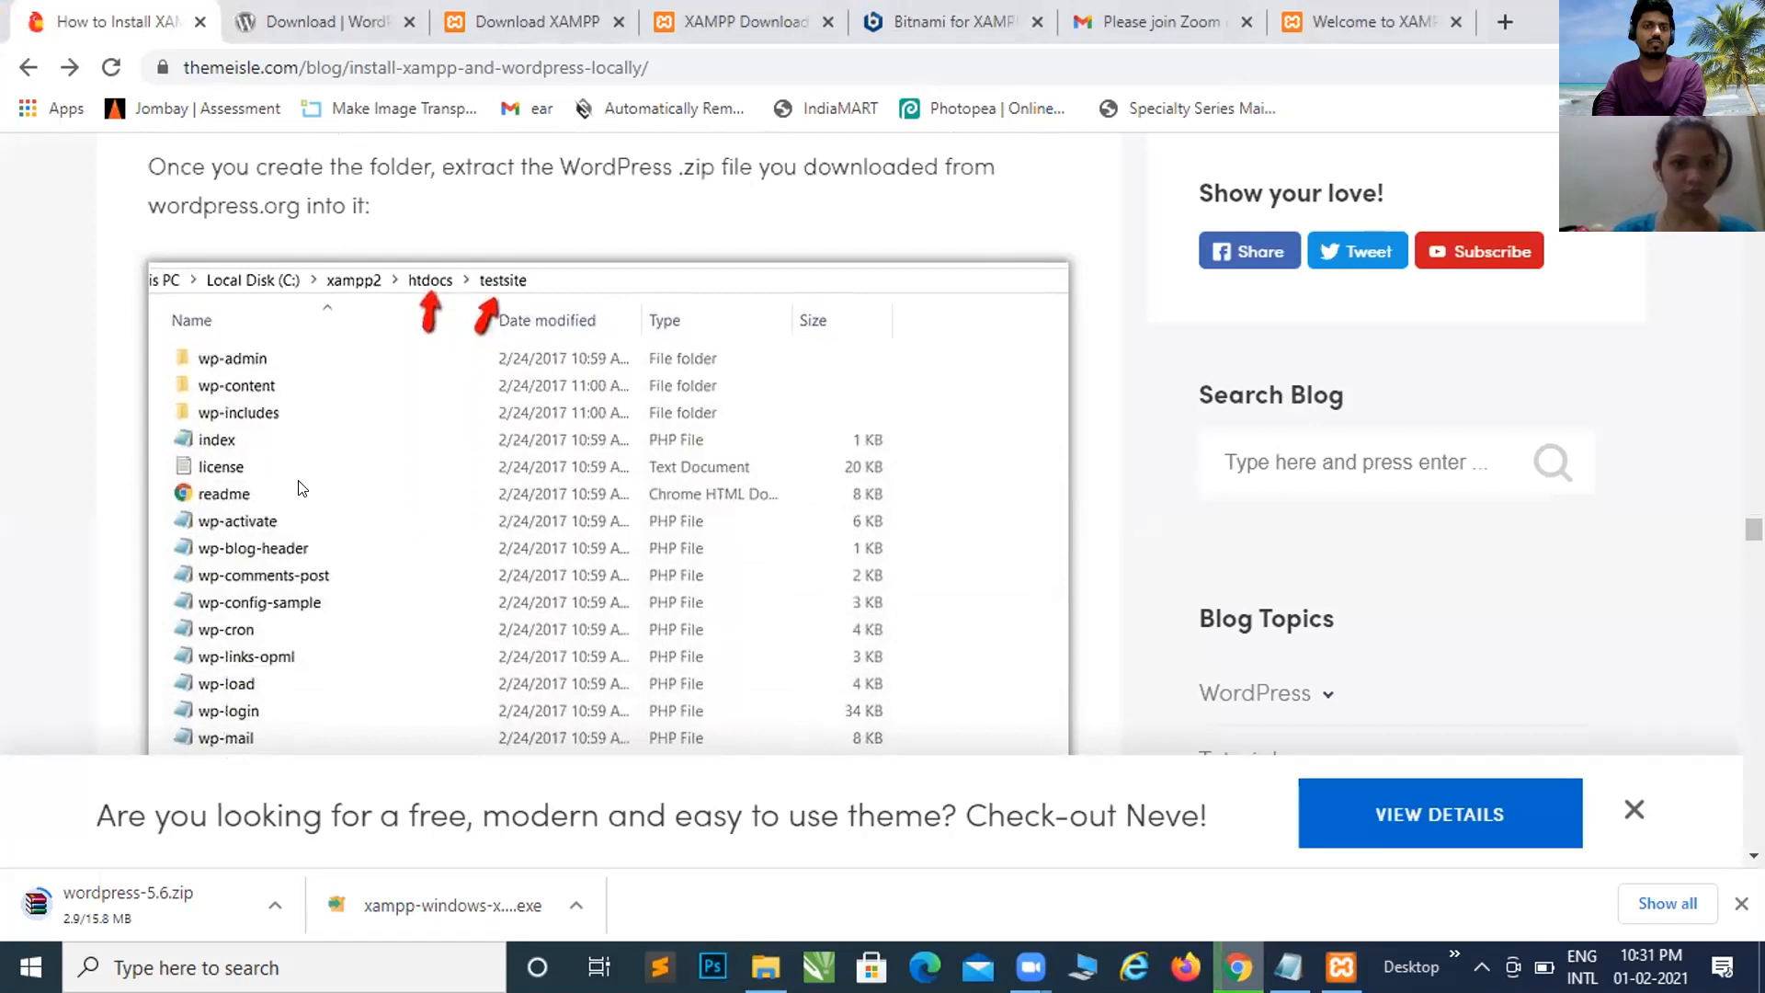
scroll(299, 487, down, 3)
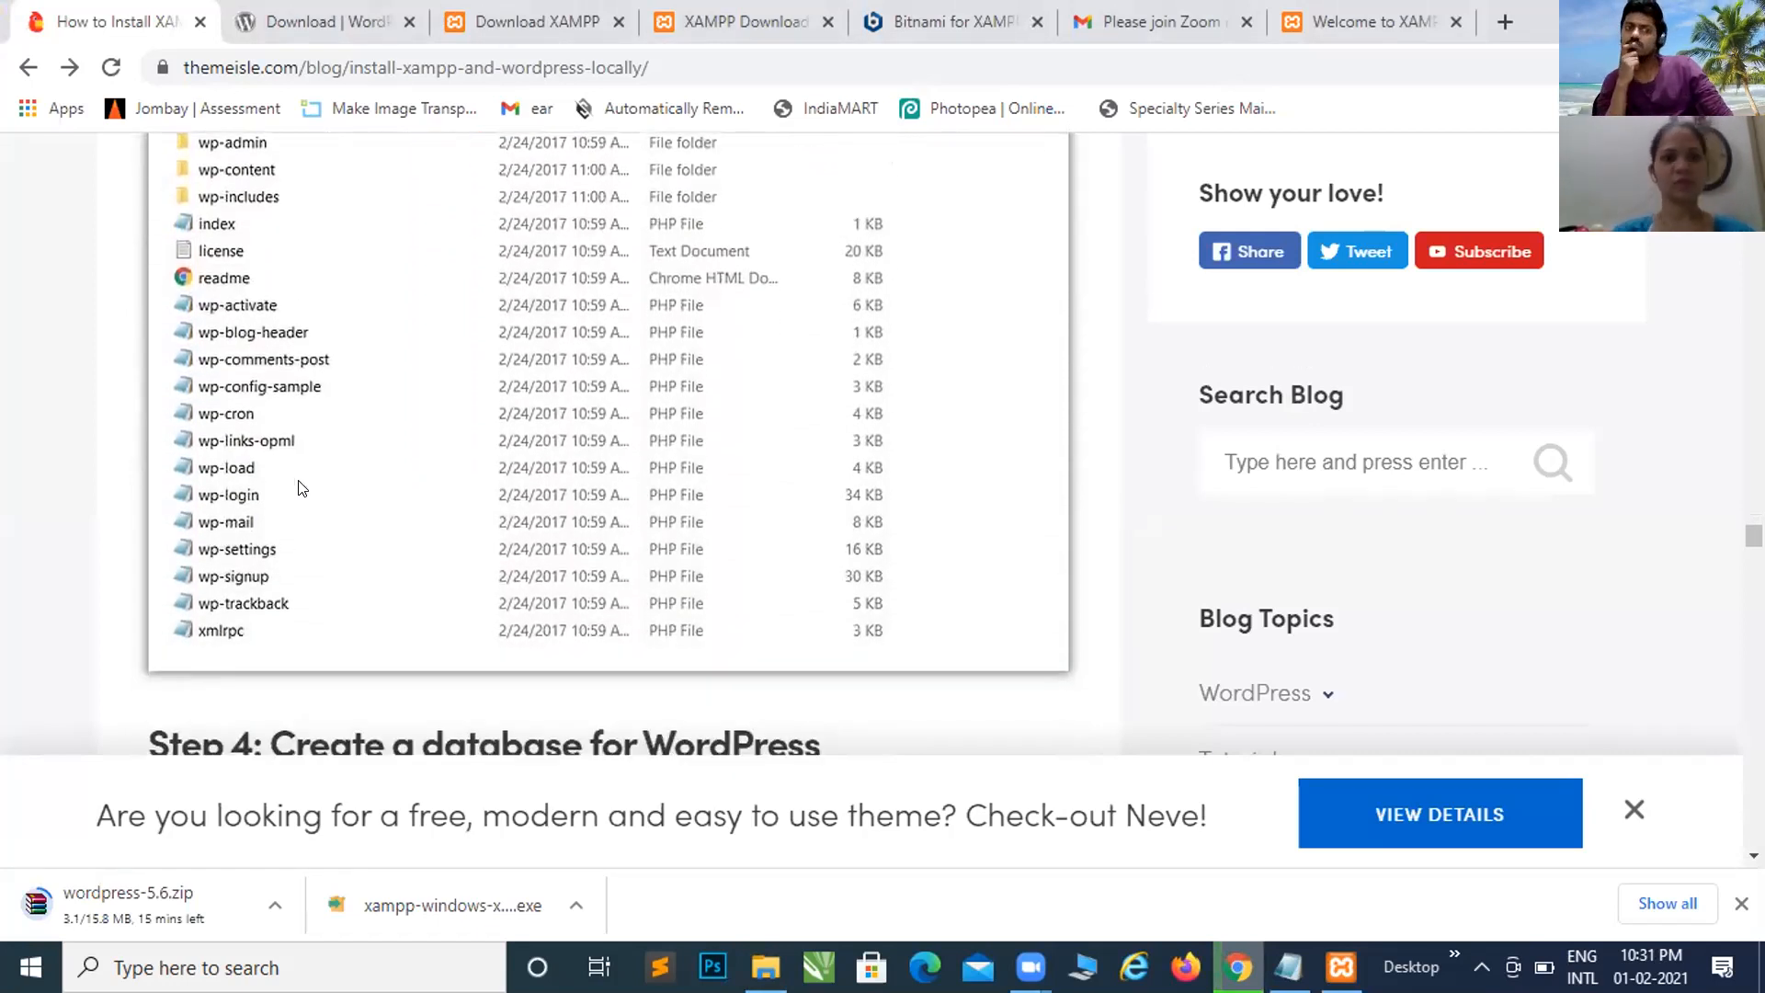
key(alt+Tab)
key(alt+Tab)
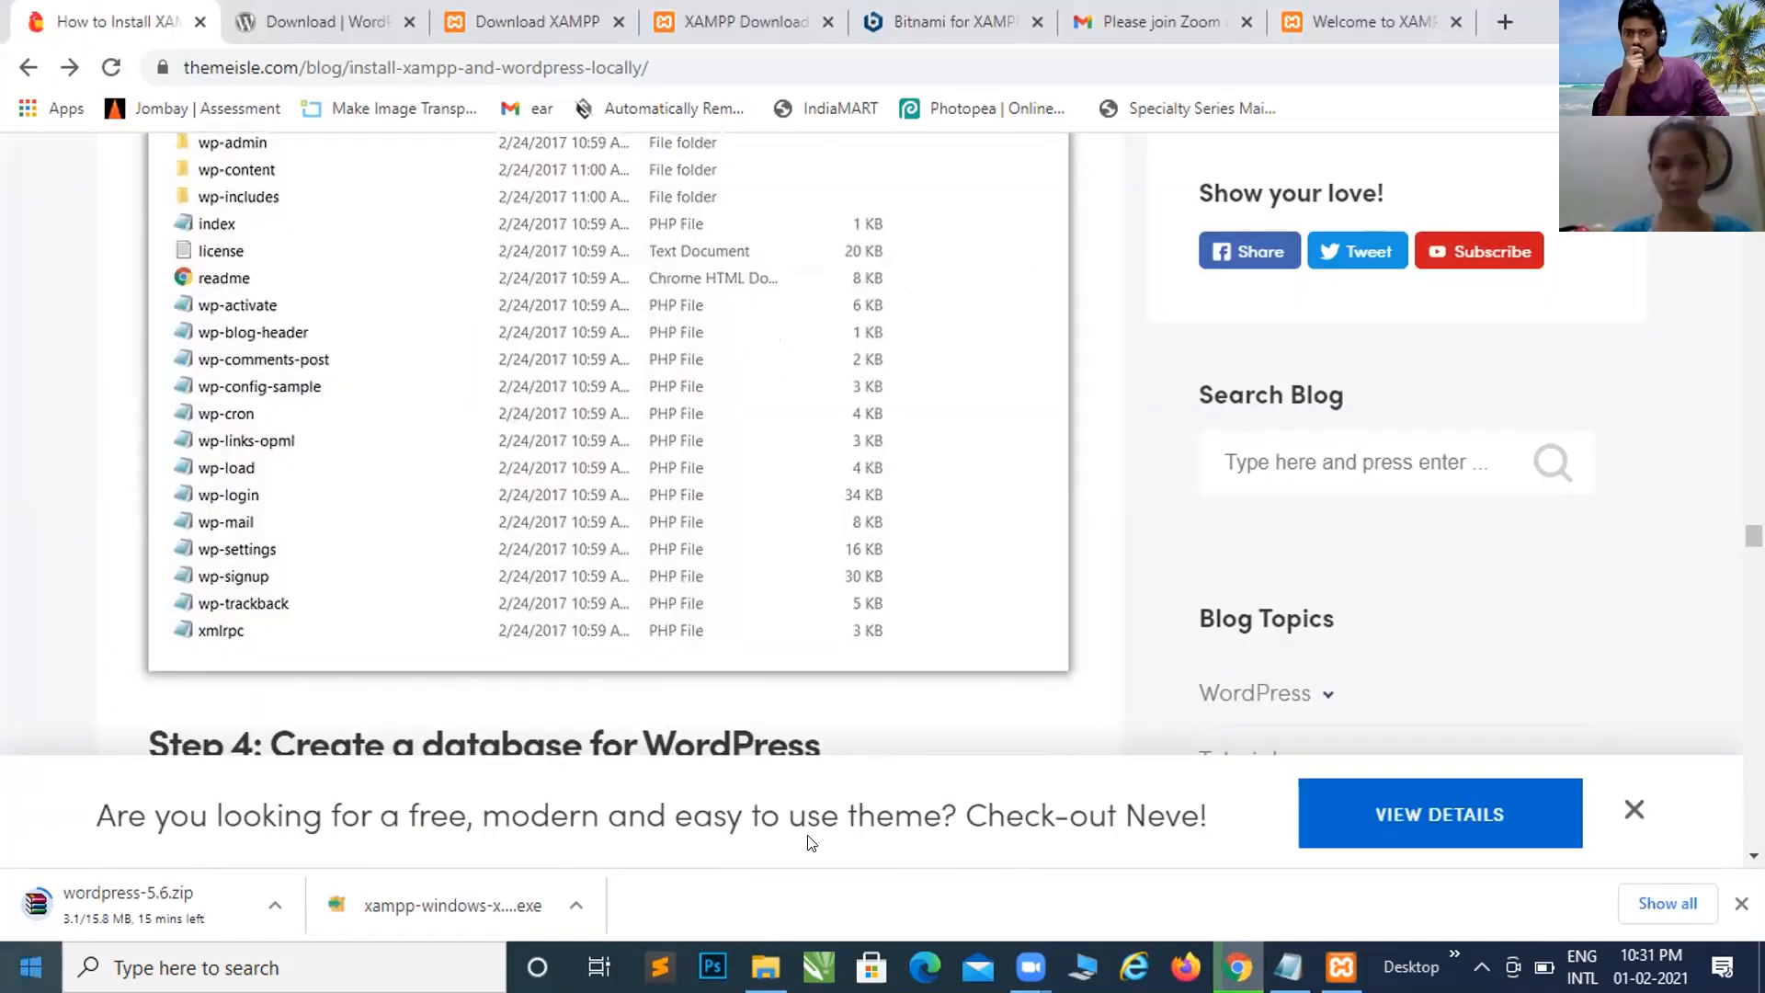
scroll(788, 555, down, 3)
scroll(788, 555, down, 2)
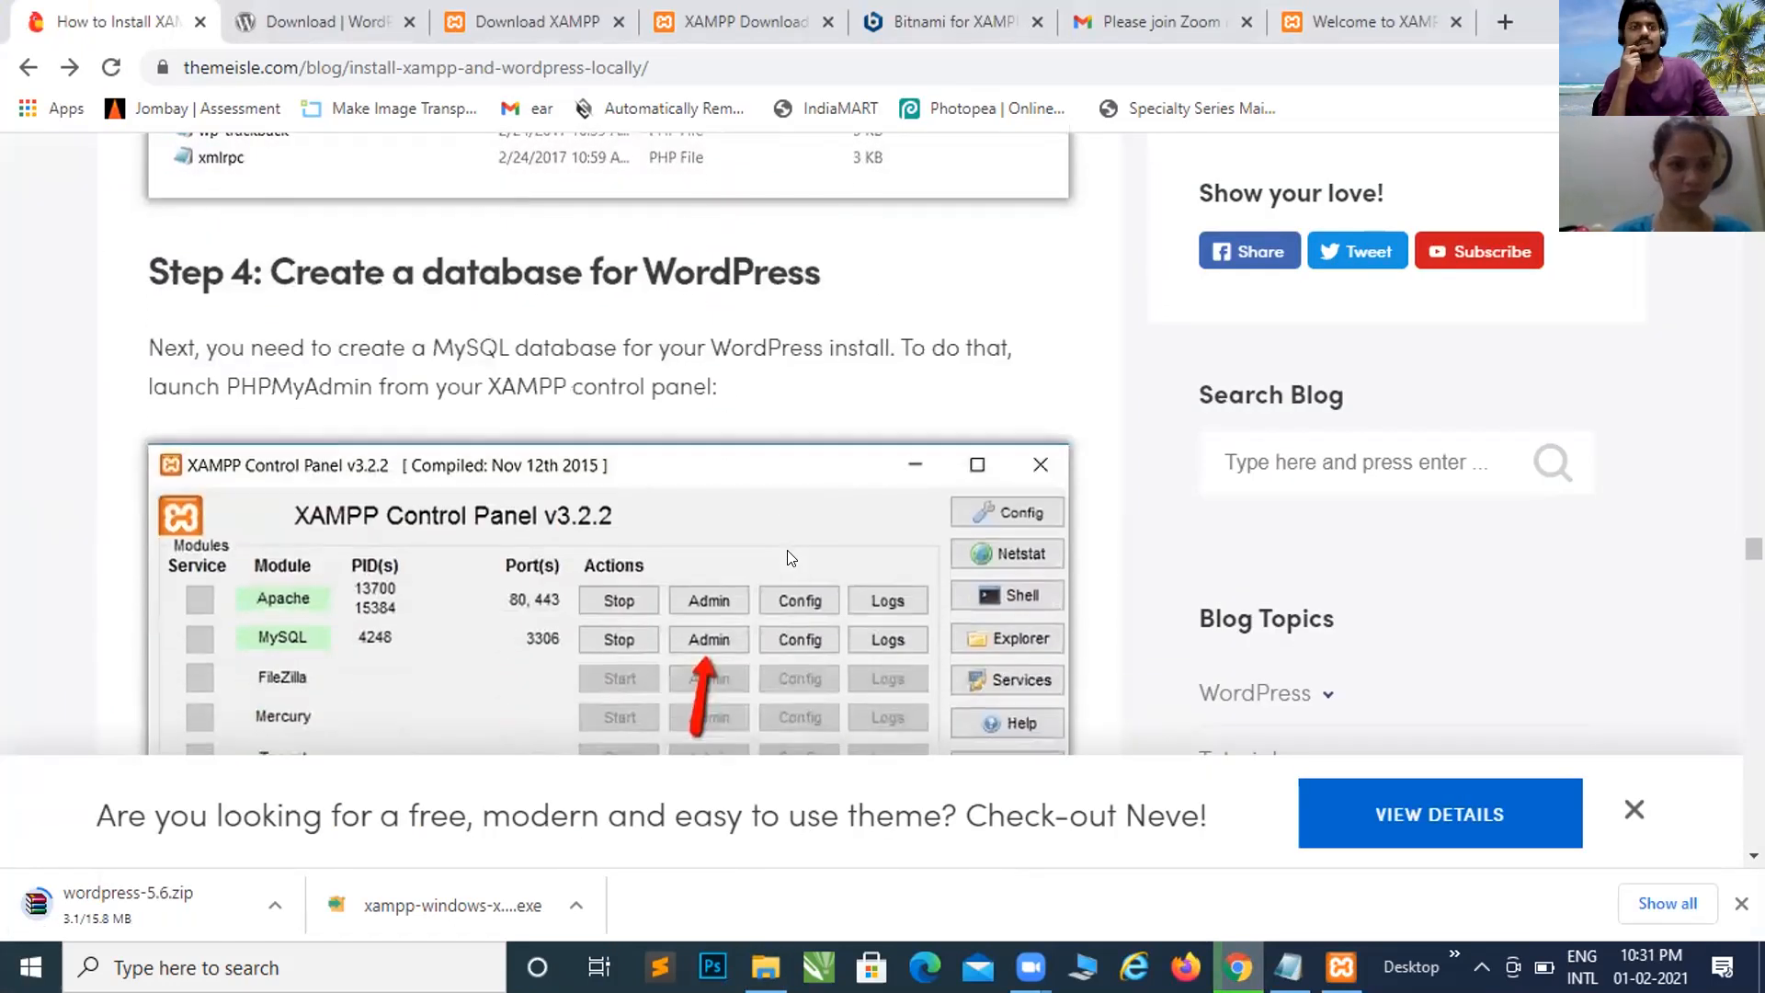
scroll(787, 557, down, 3)
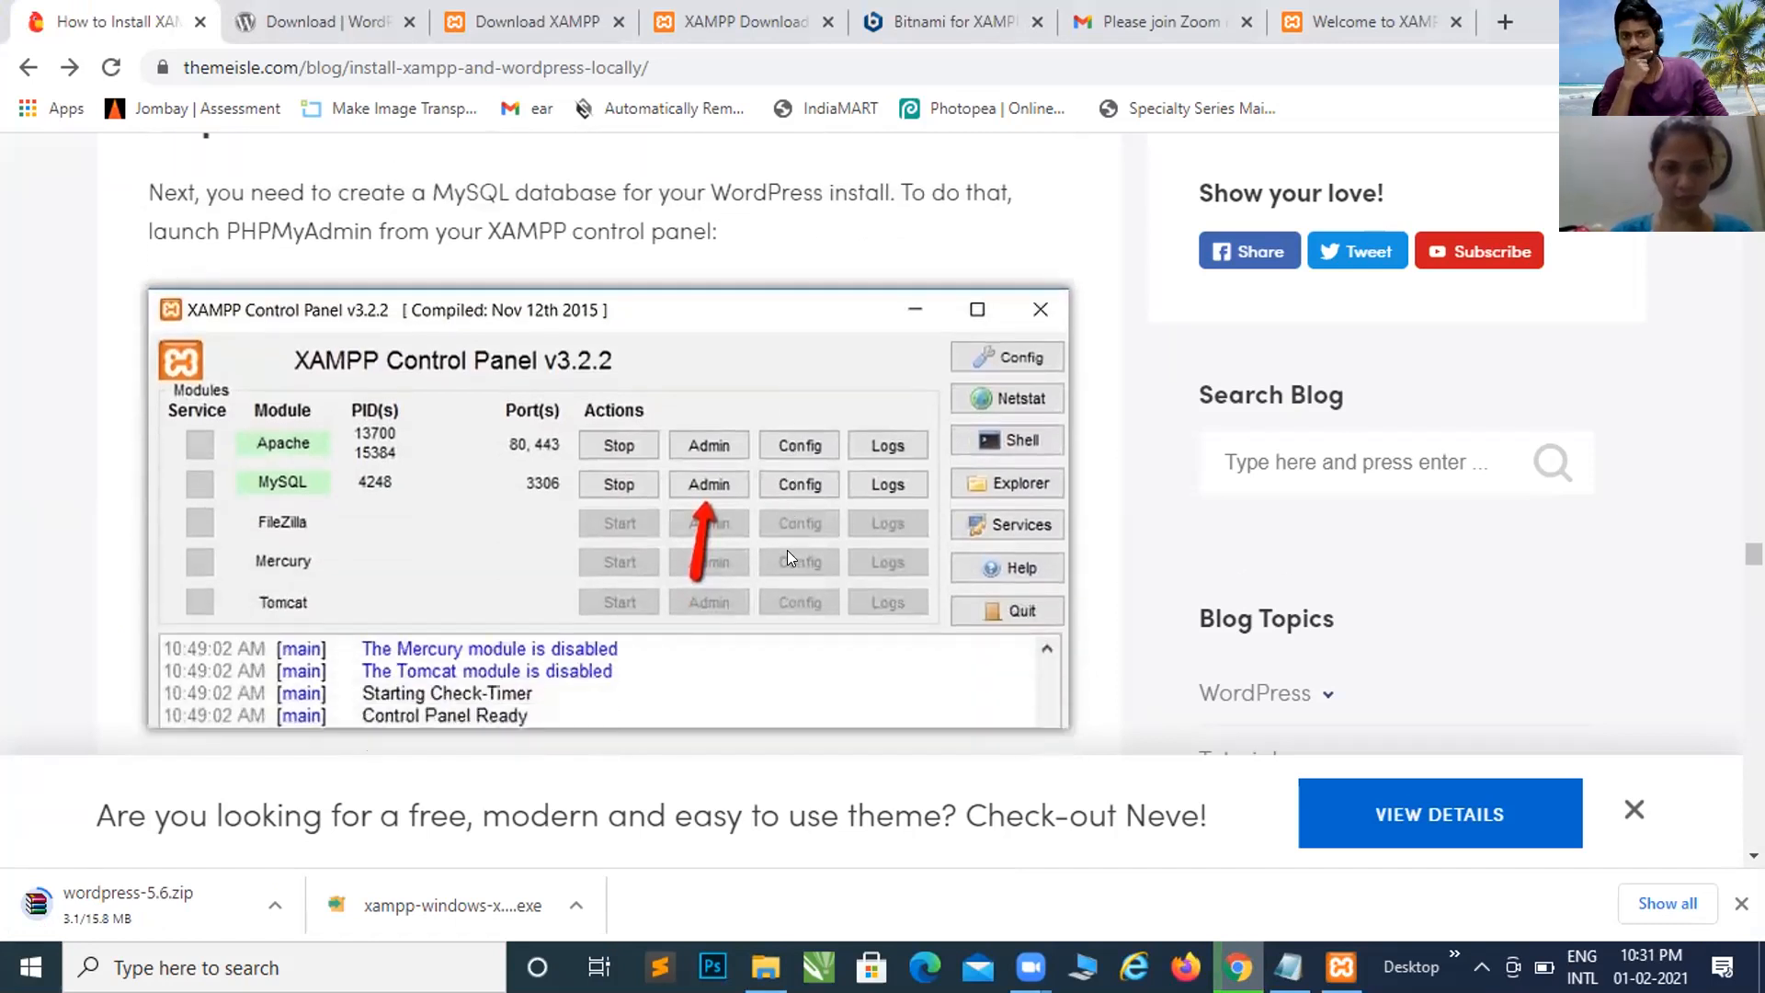
scroll(789, 557, down, 5)
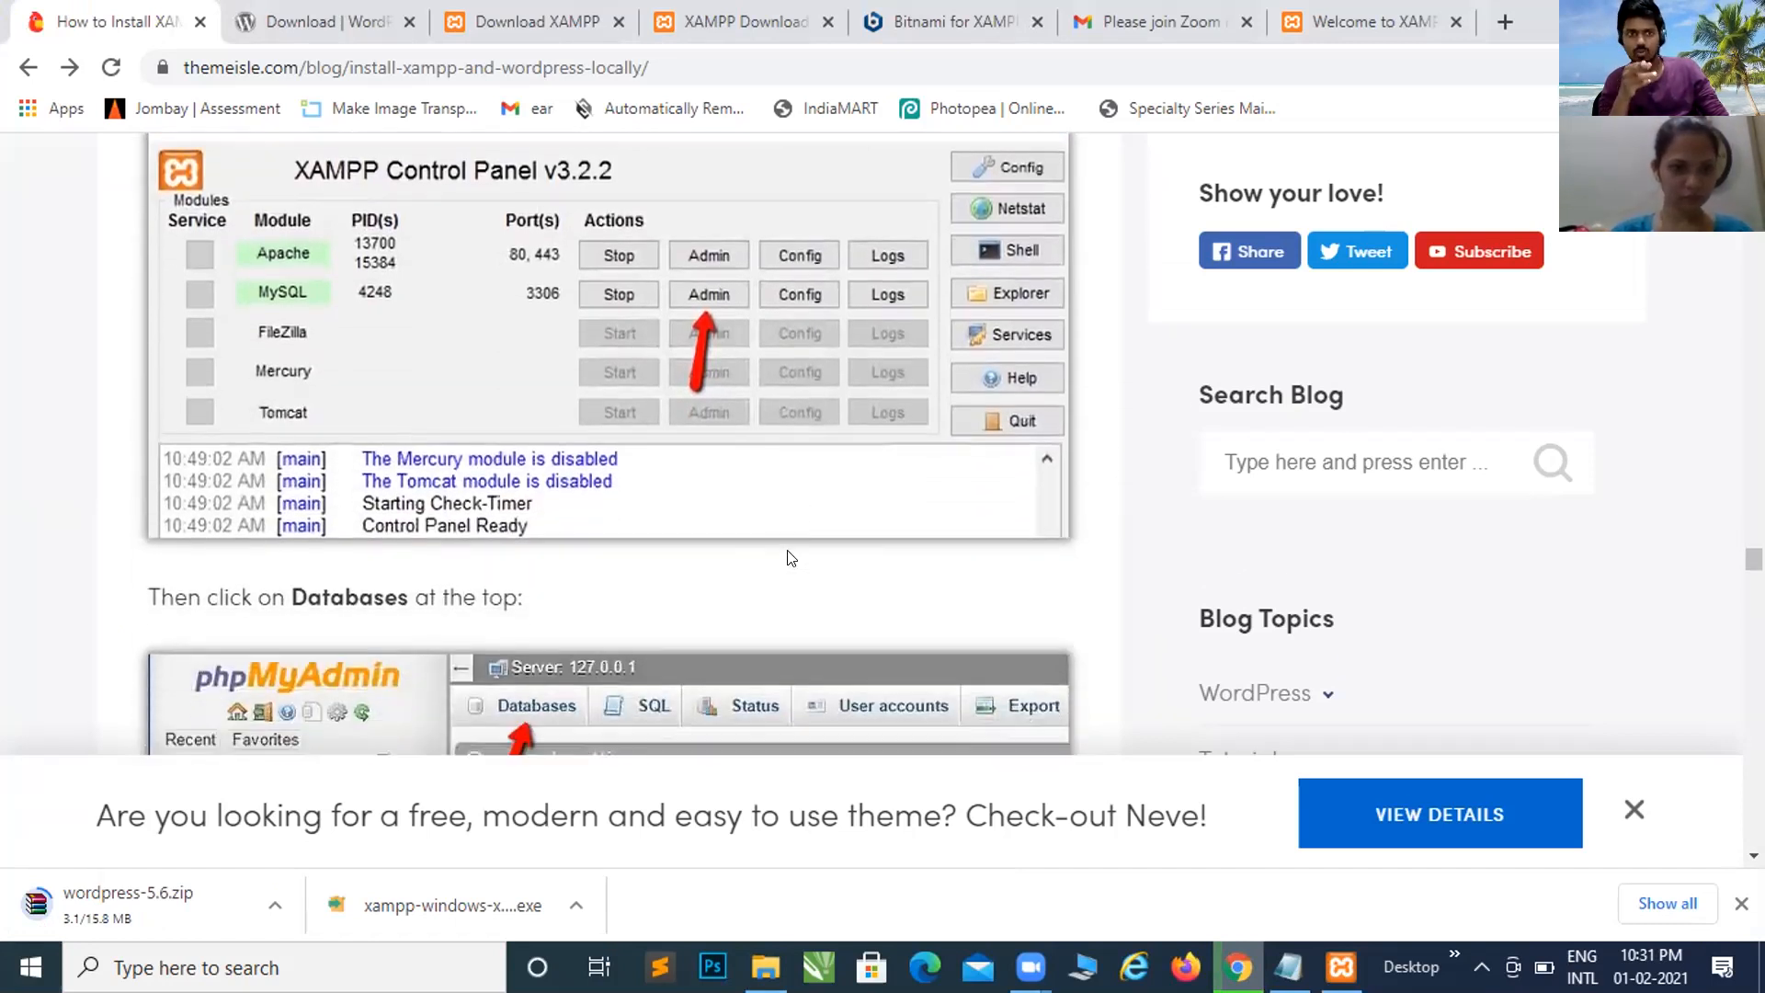
scroll(787, 557, up, 15)
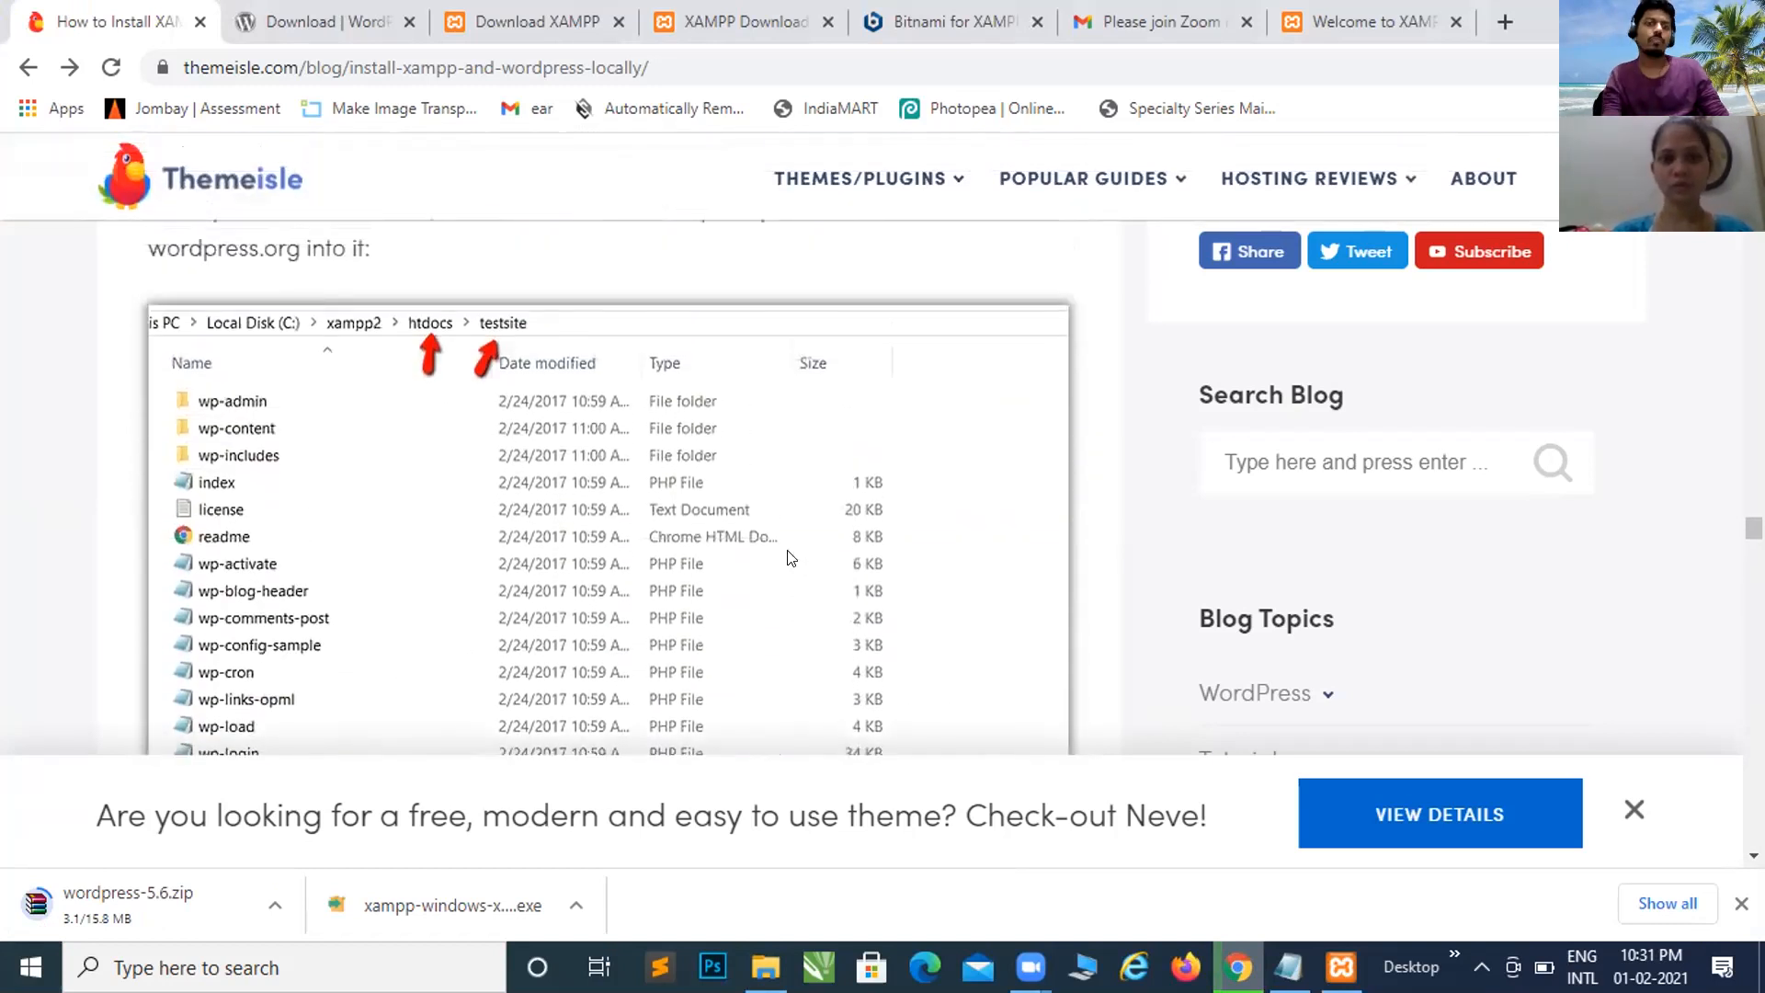
click(1416, 13)
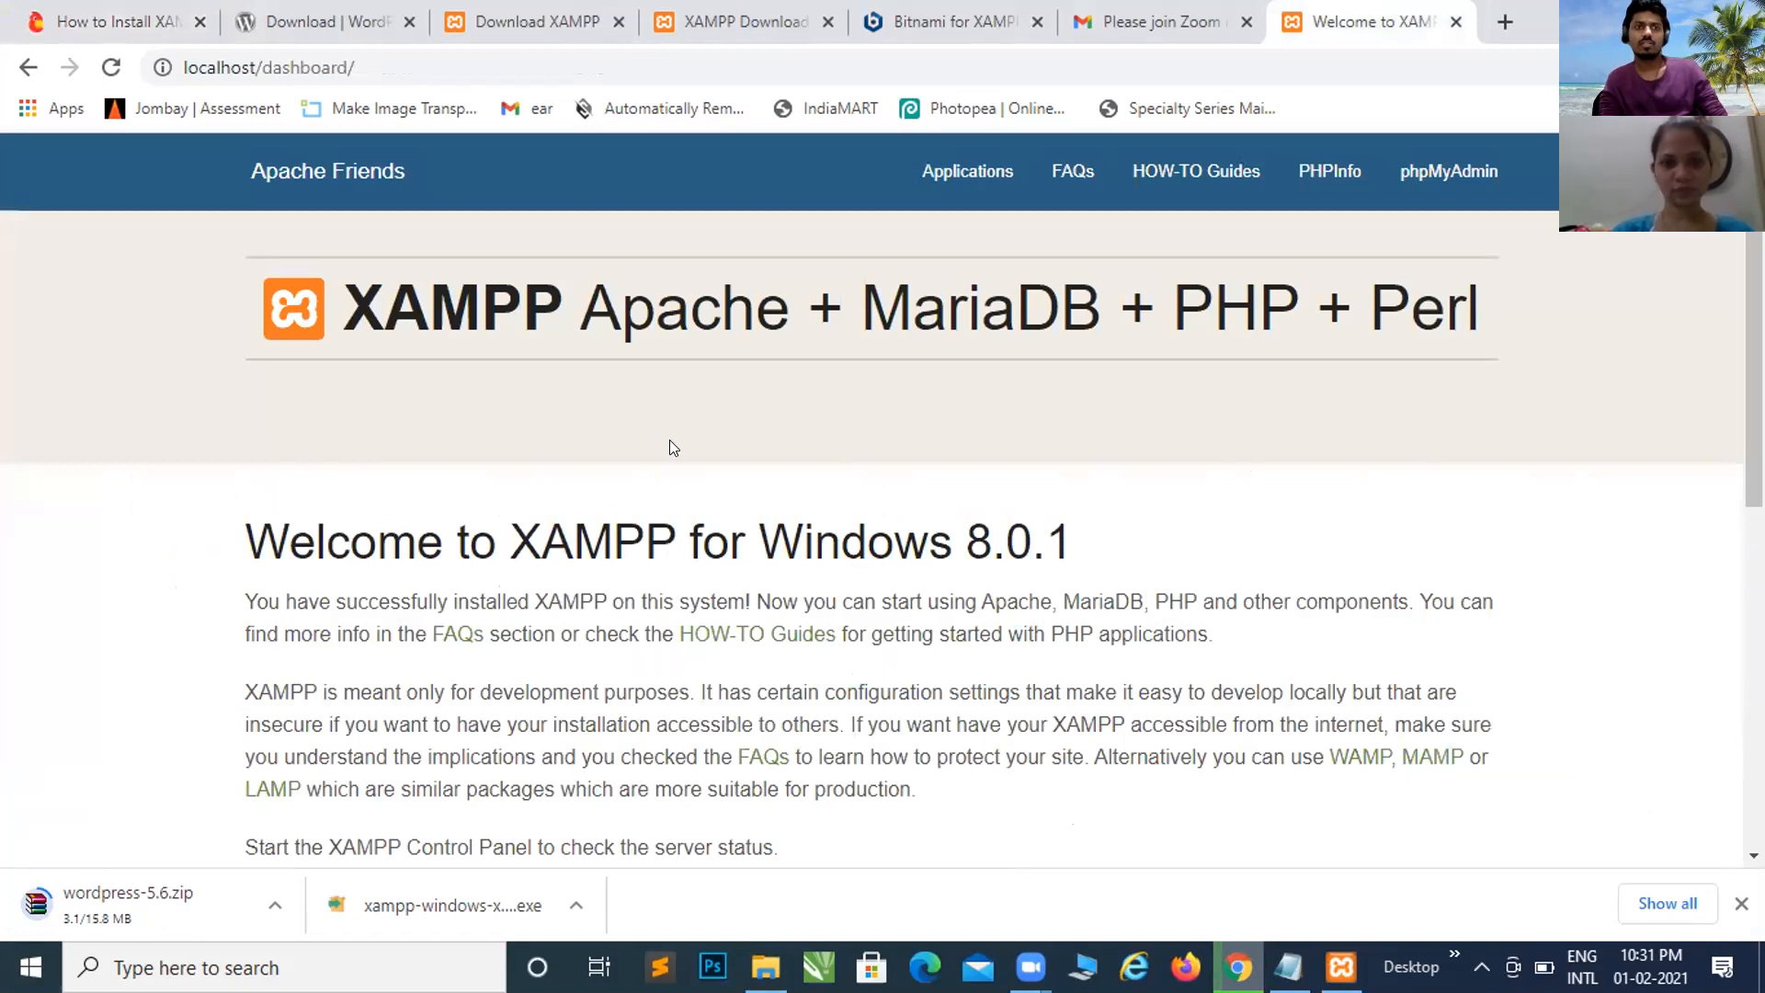
Step: Close the XAMPP dashboard tab and bring the XAMPP Control Panel, with Apache and MySQL running, to front
click(1455, 21)
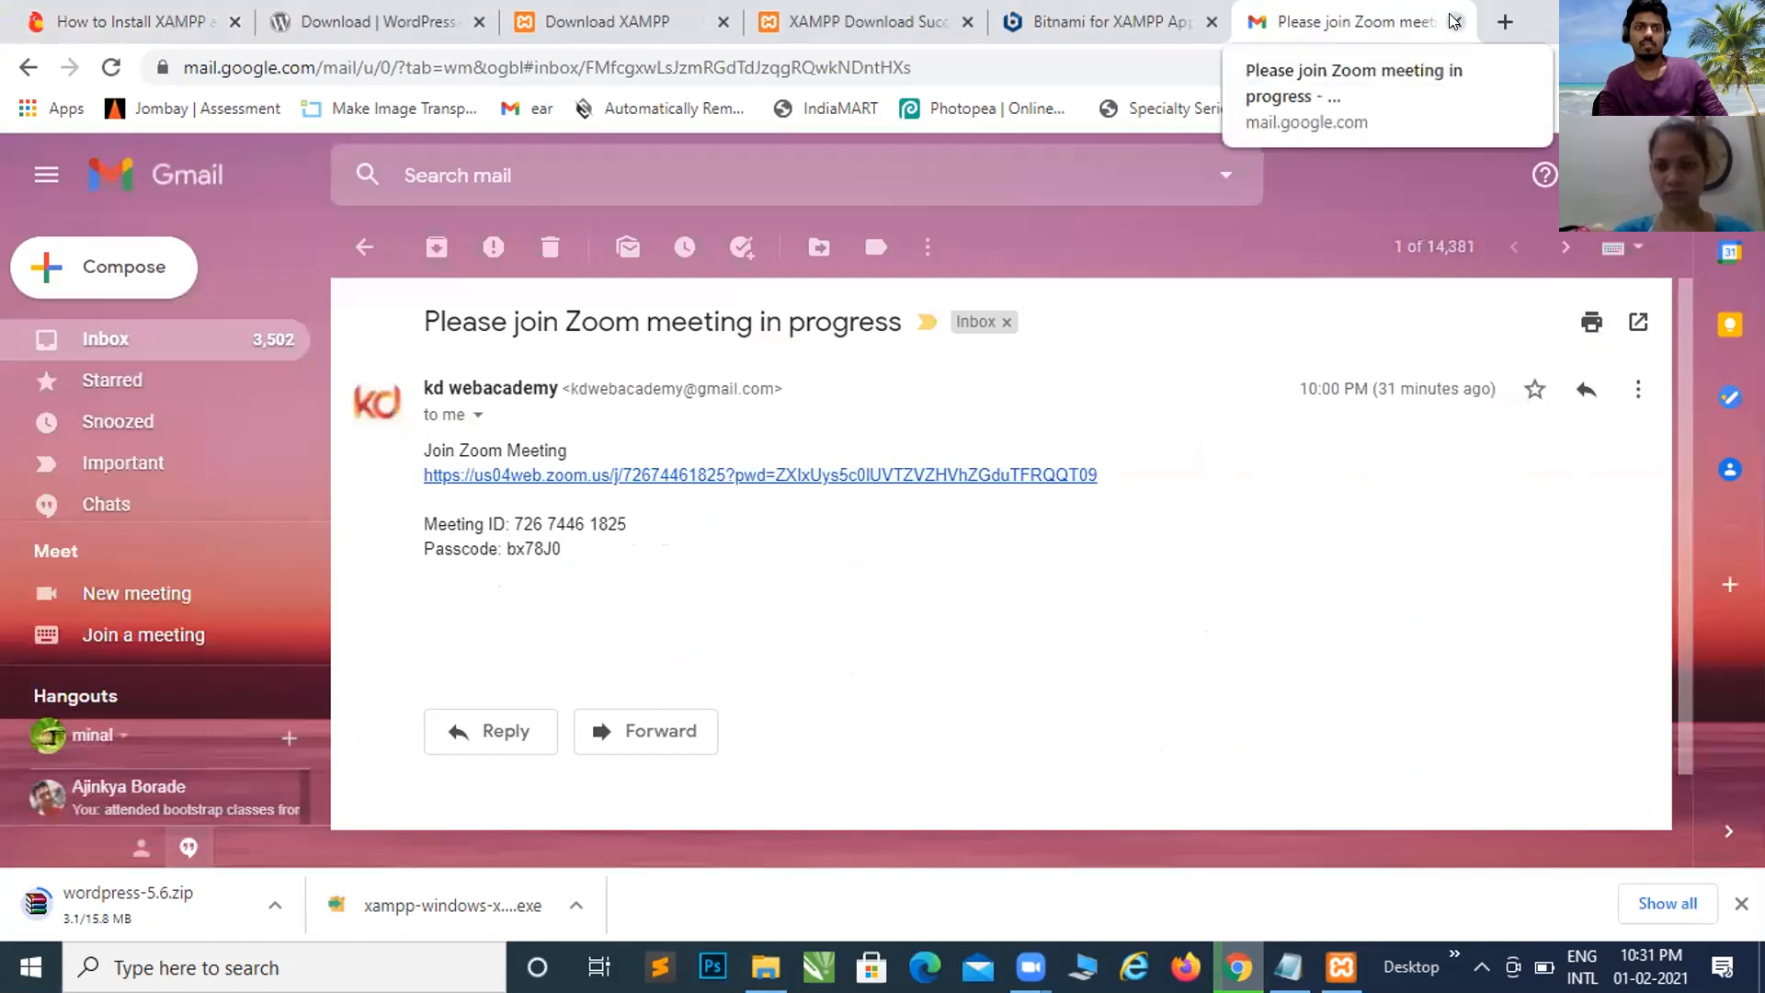
click(766, 966)
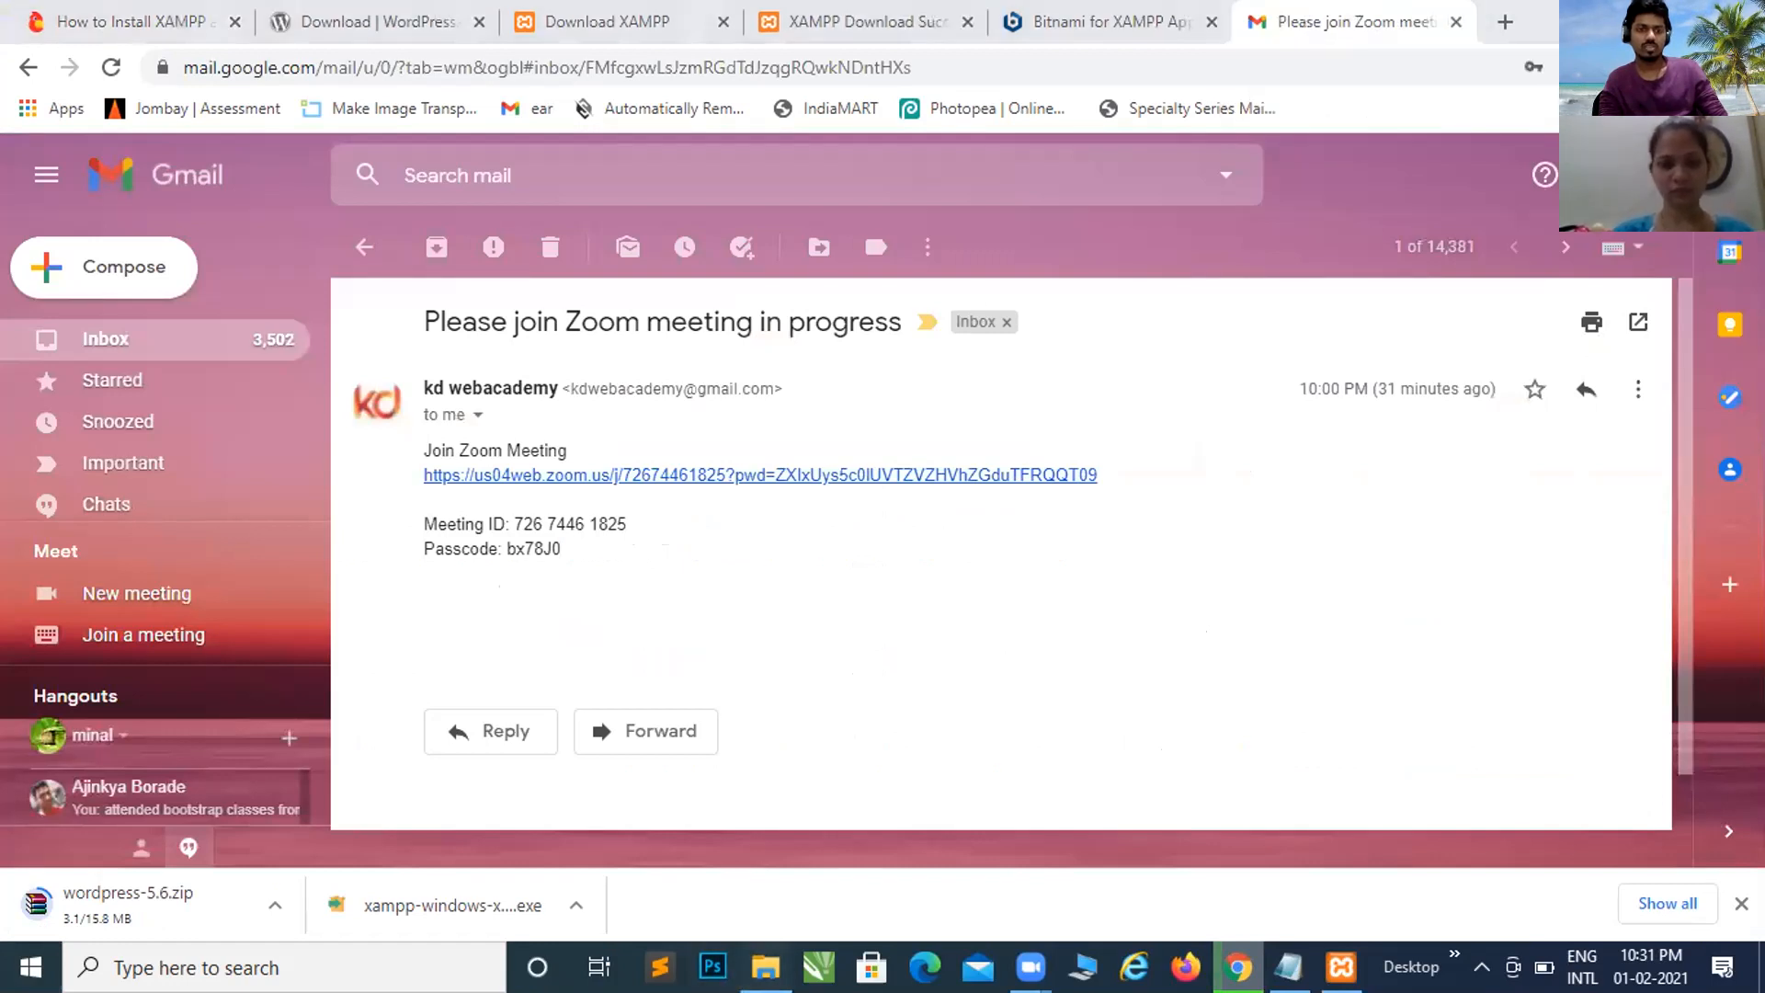
click(1341, 967)
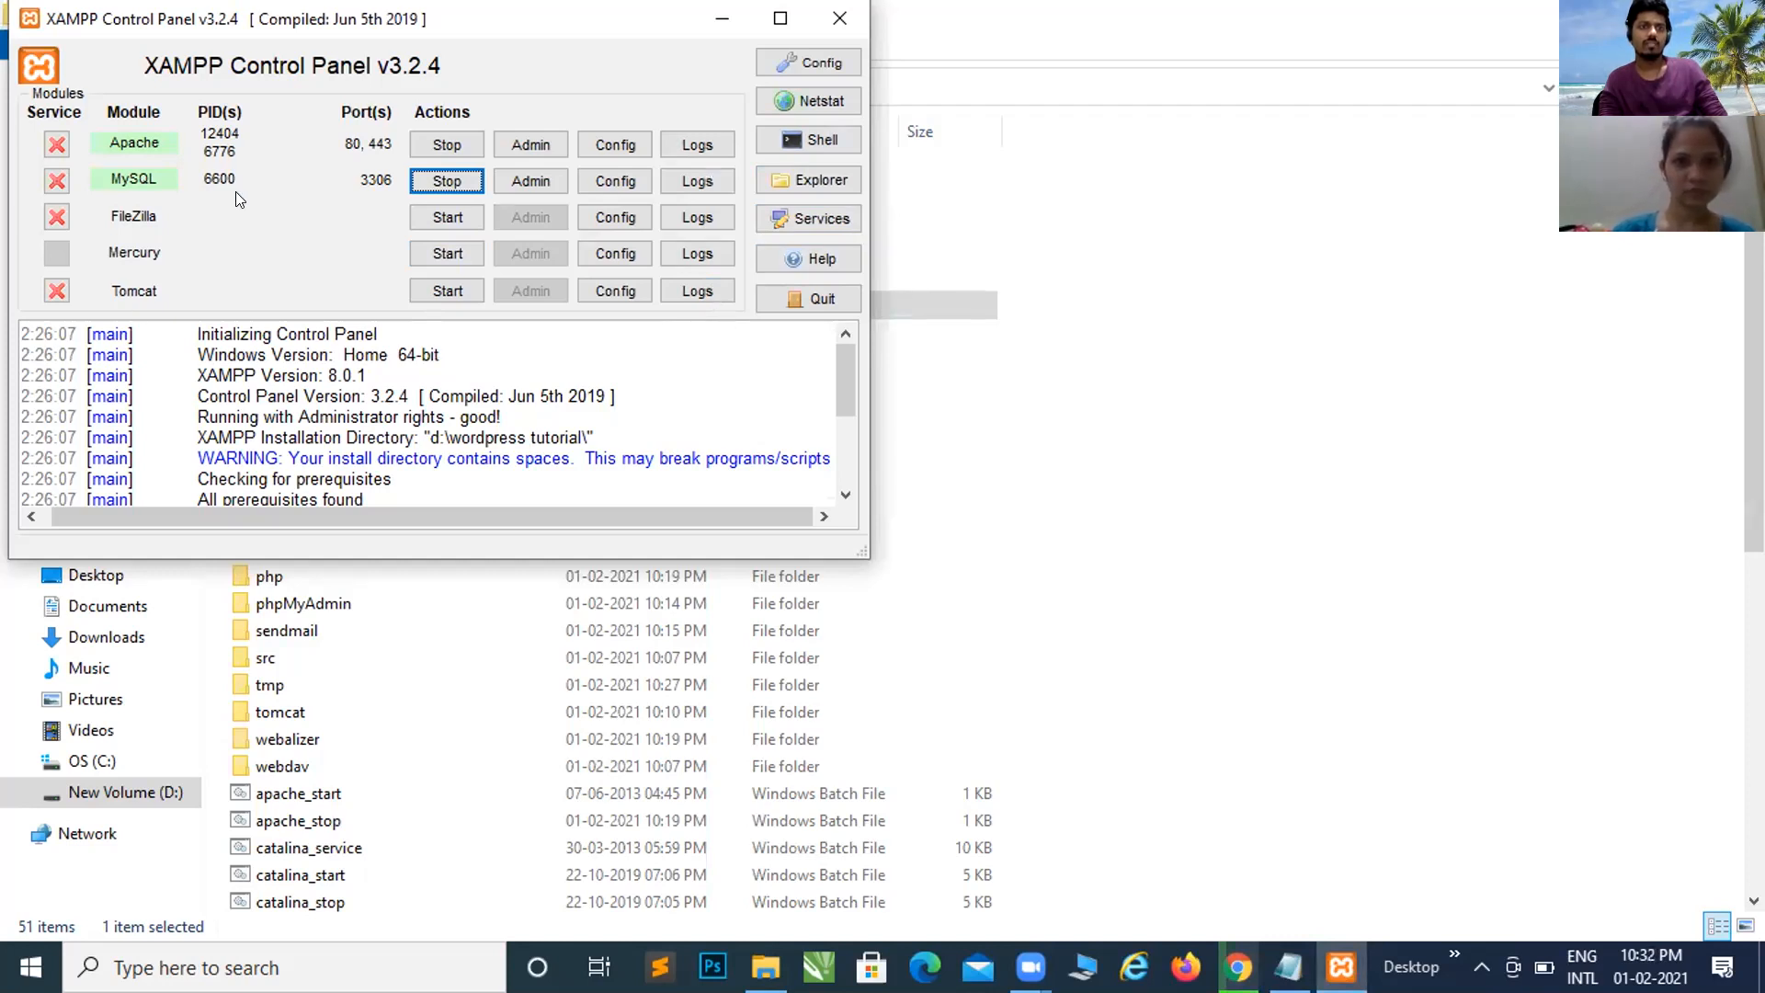
Step: Open the localhost XAMPP dashboard via Apache's Admin button, browse it, then return to the Control Panel
click(524, 144)
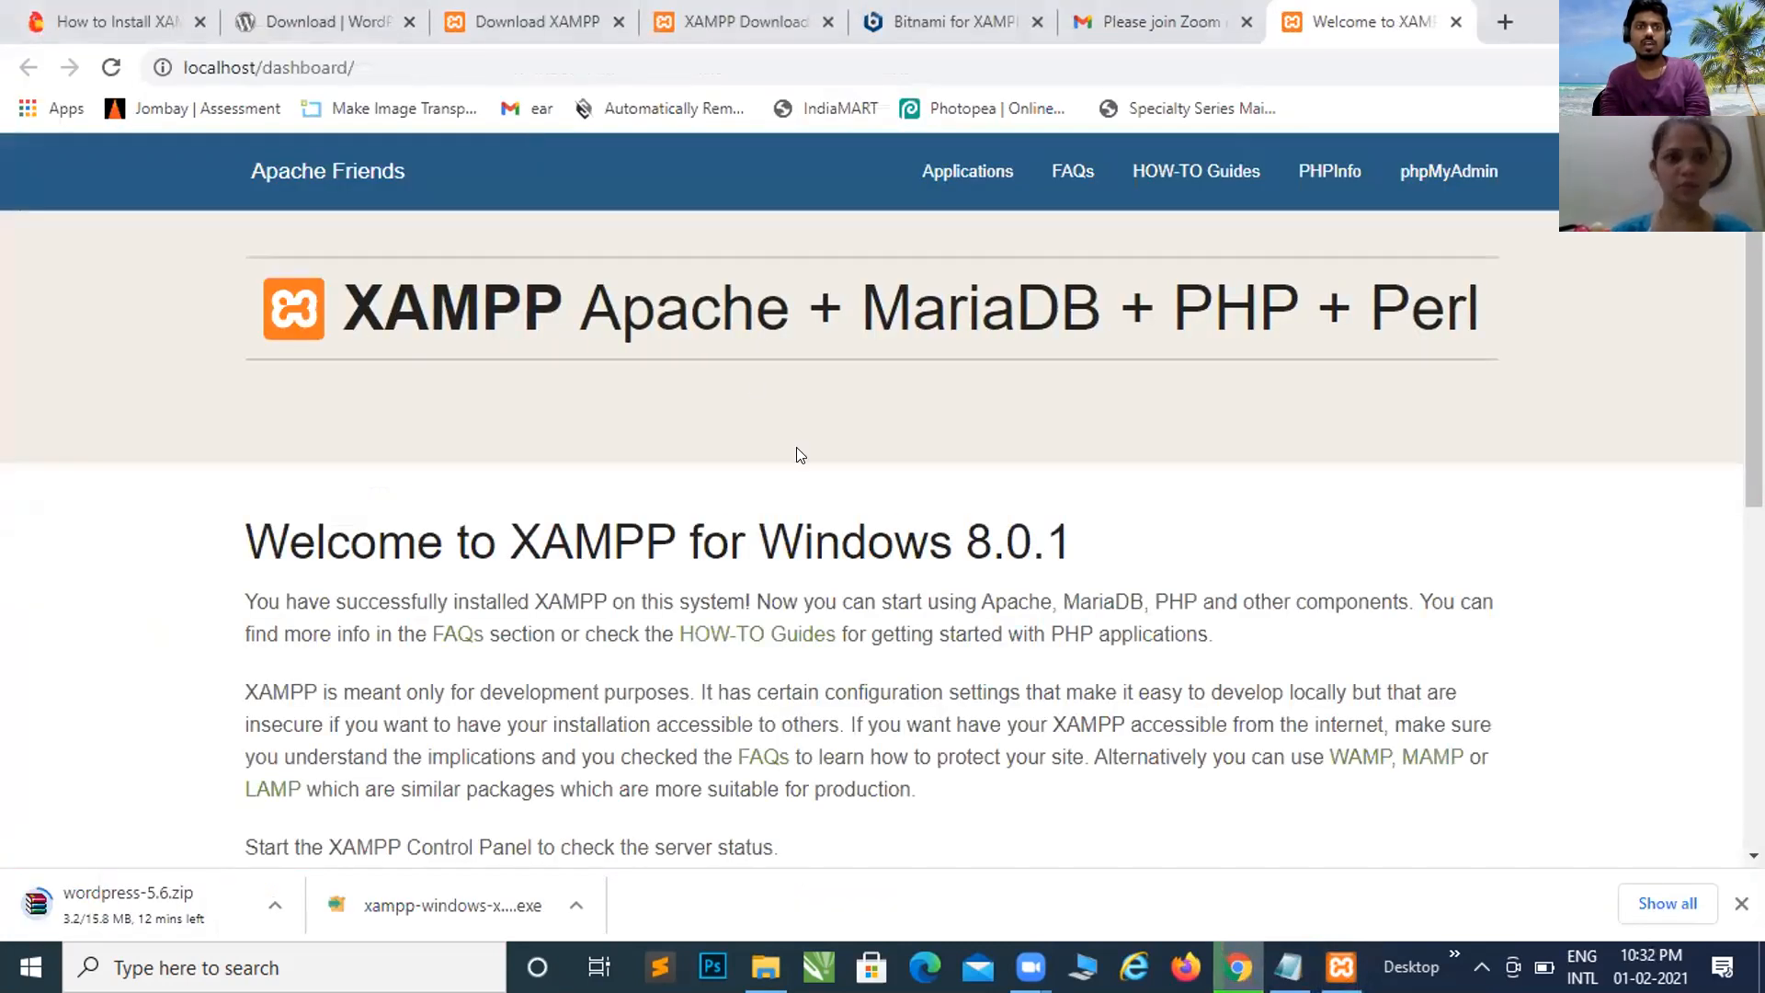
scroll(800, 461, down, 7)
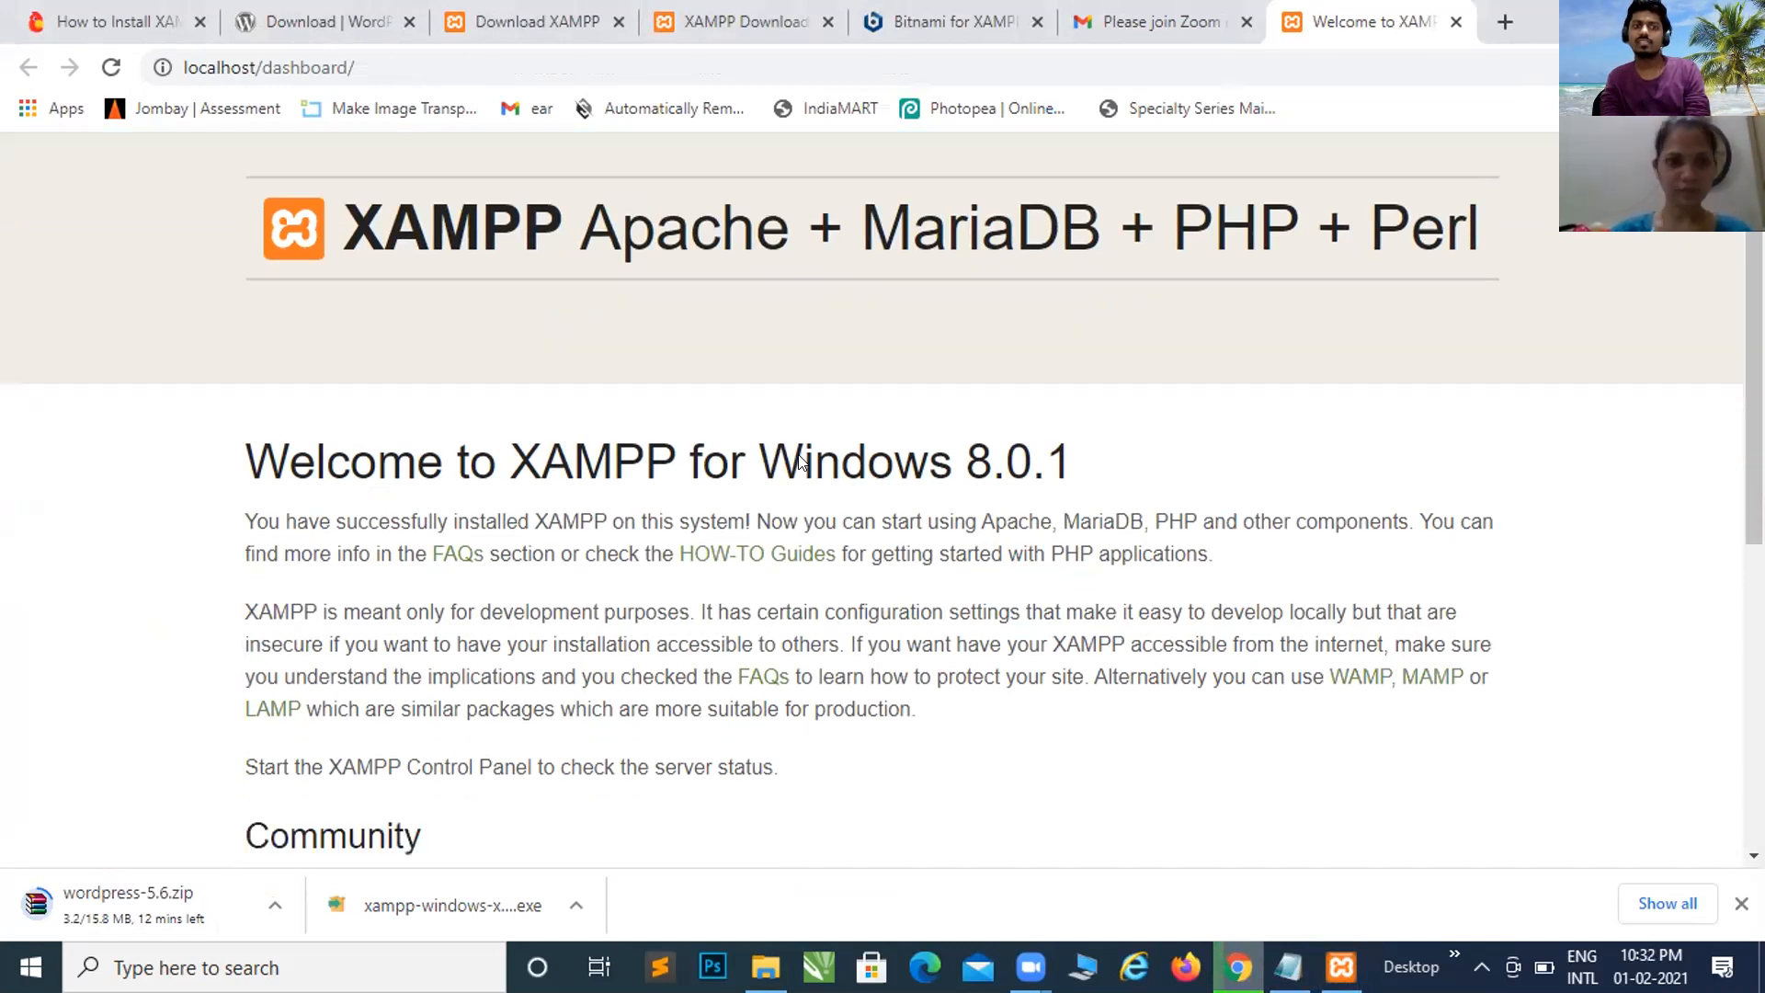
scroll(799, 462, up, 7)
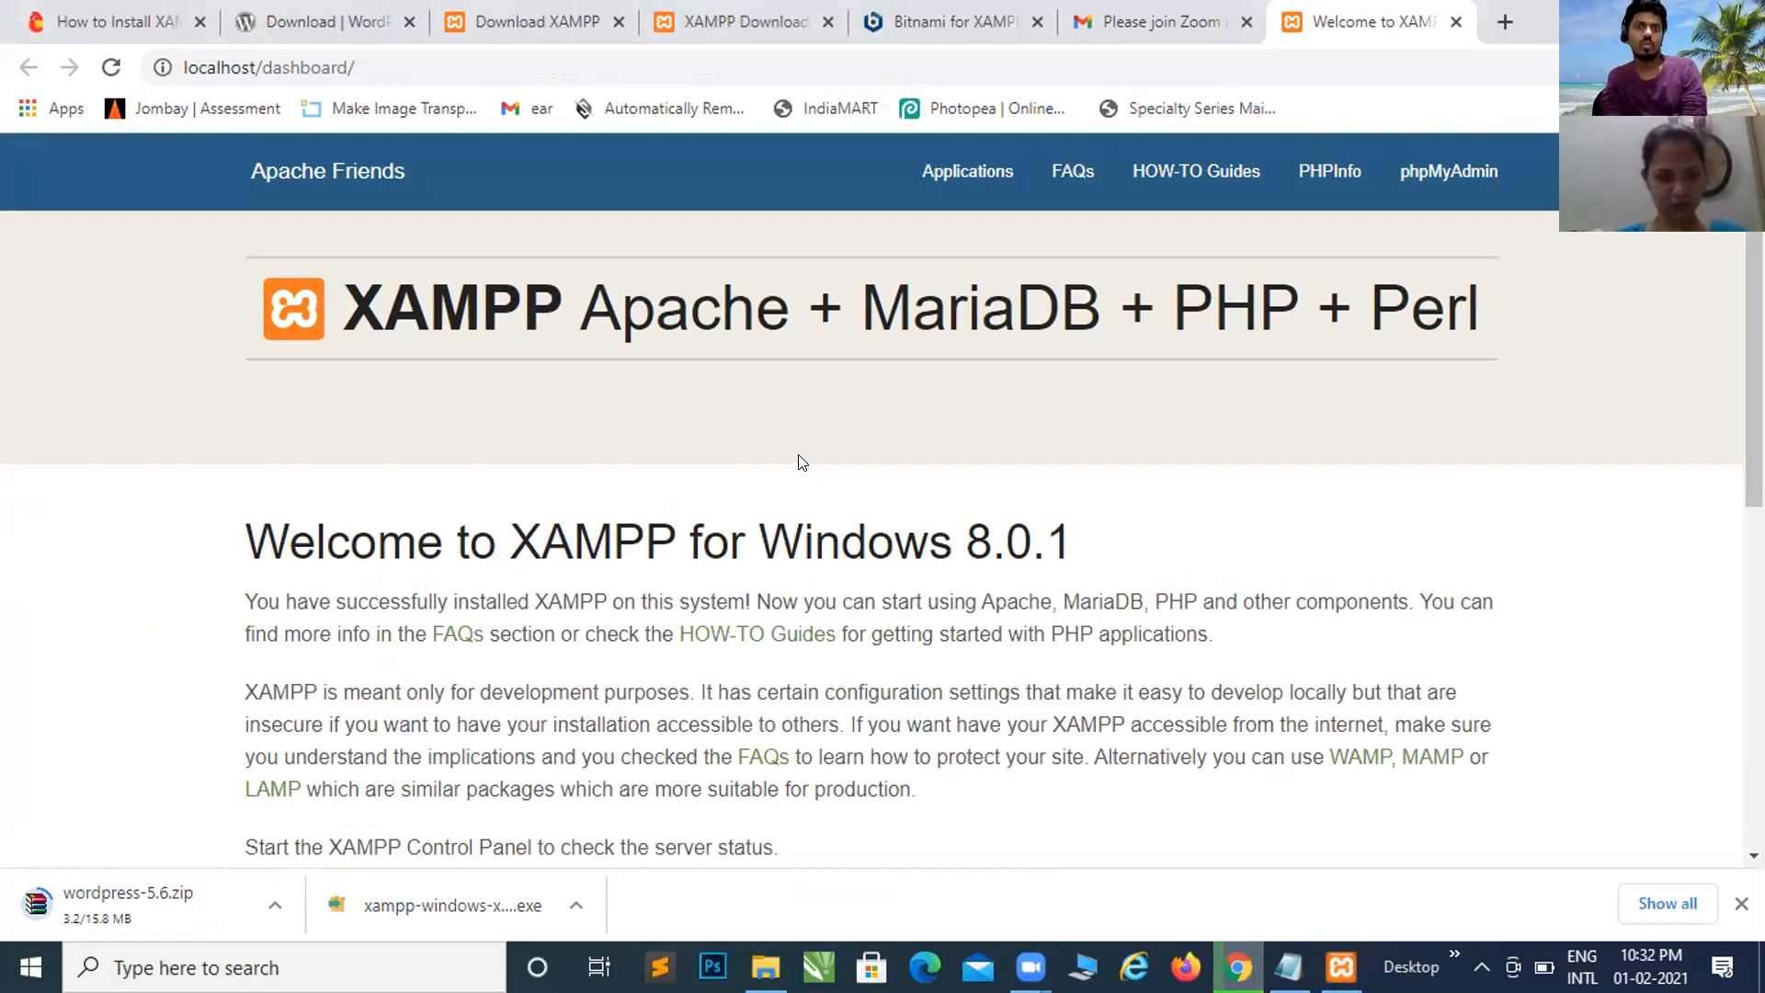
scroll(800, 460, down, 8)
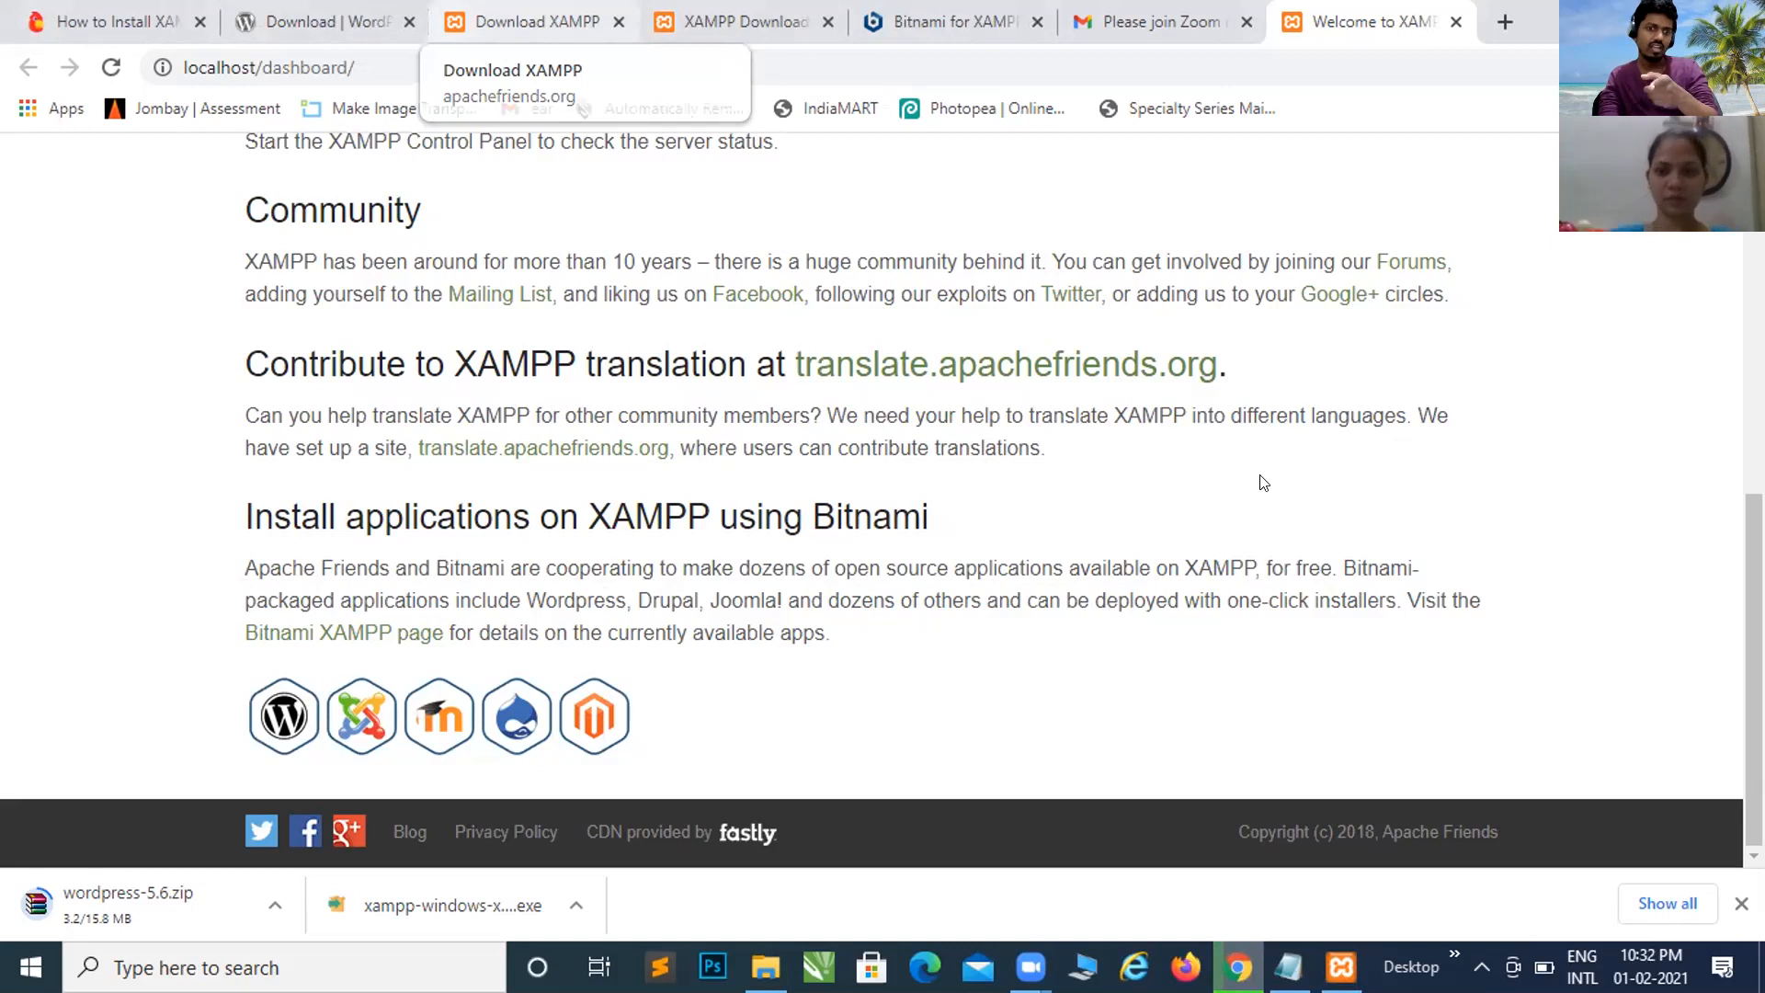
click(1342, 966)
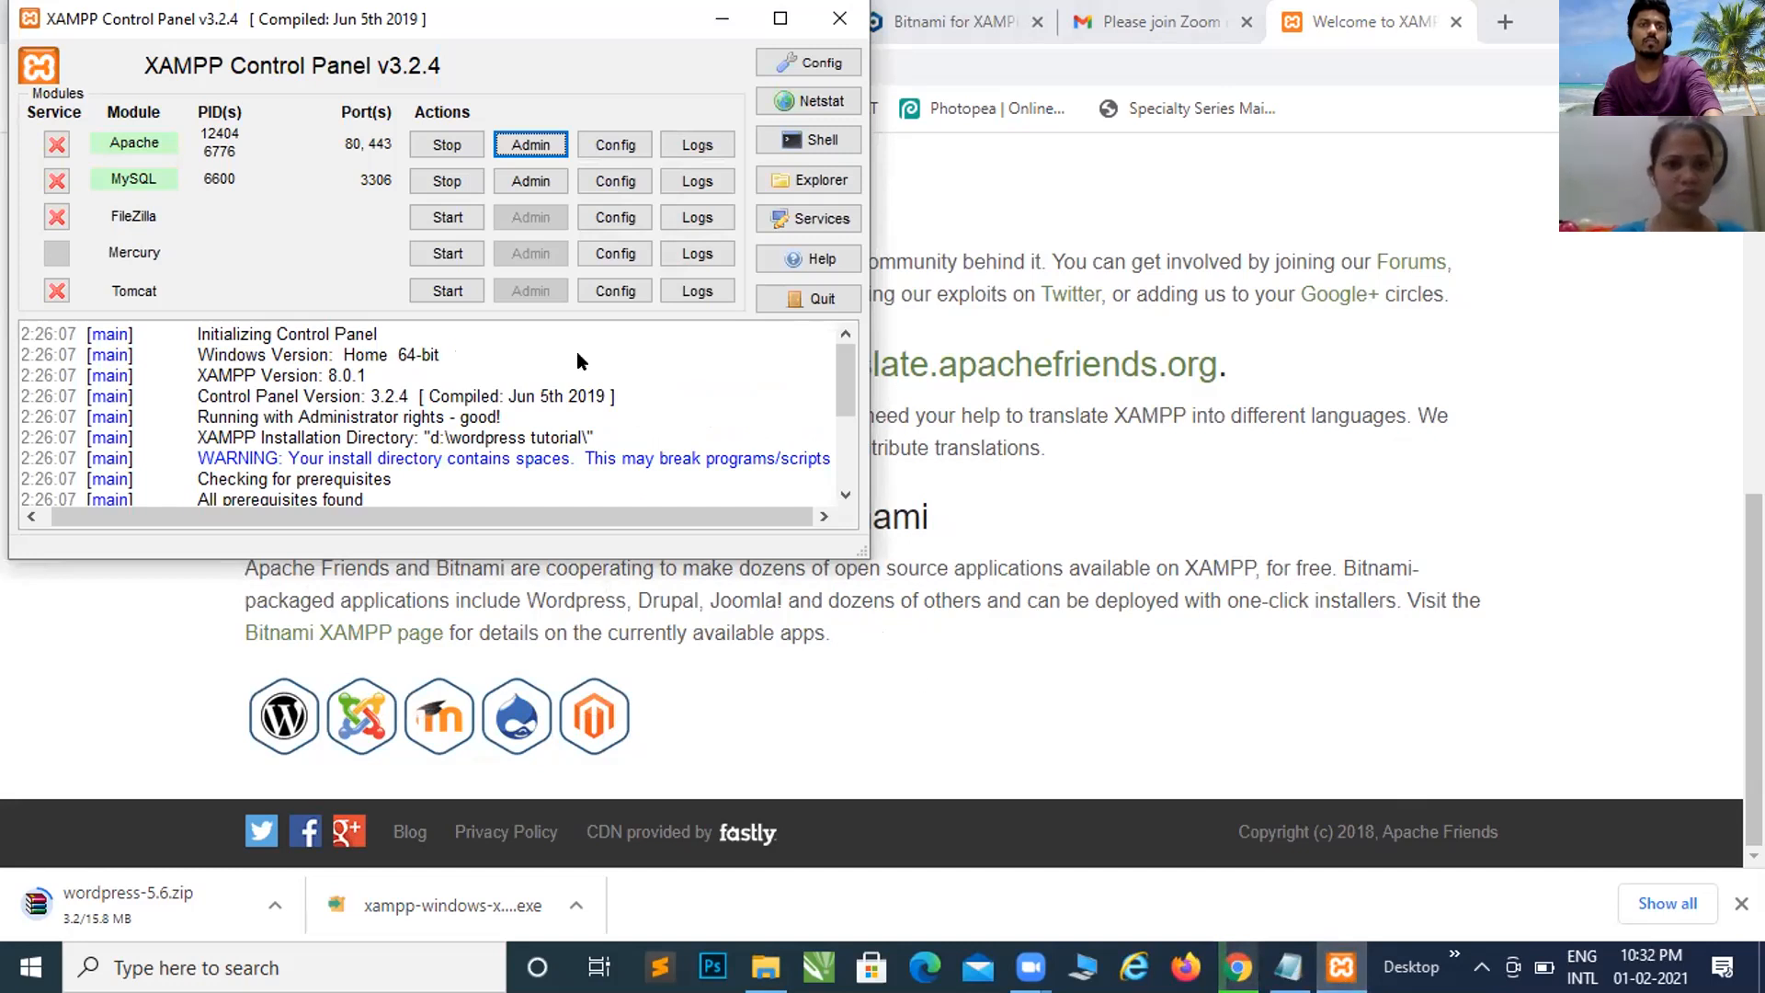
Step: Open phpMyAdmin via MySQL's Admin button, keeping English language and utf8mb4_unicode_ci collation
click(524, 180)
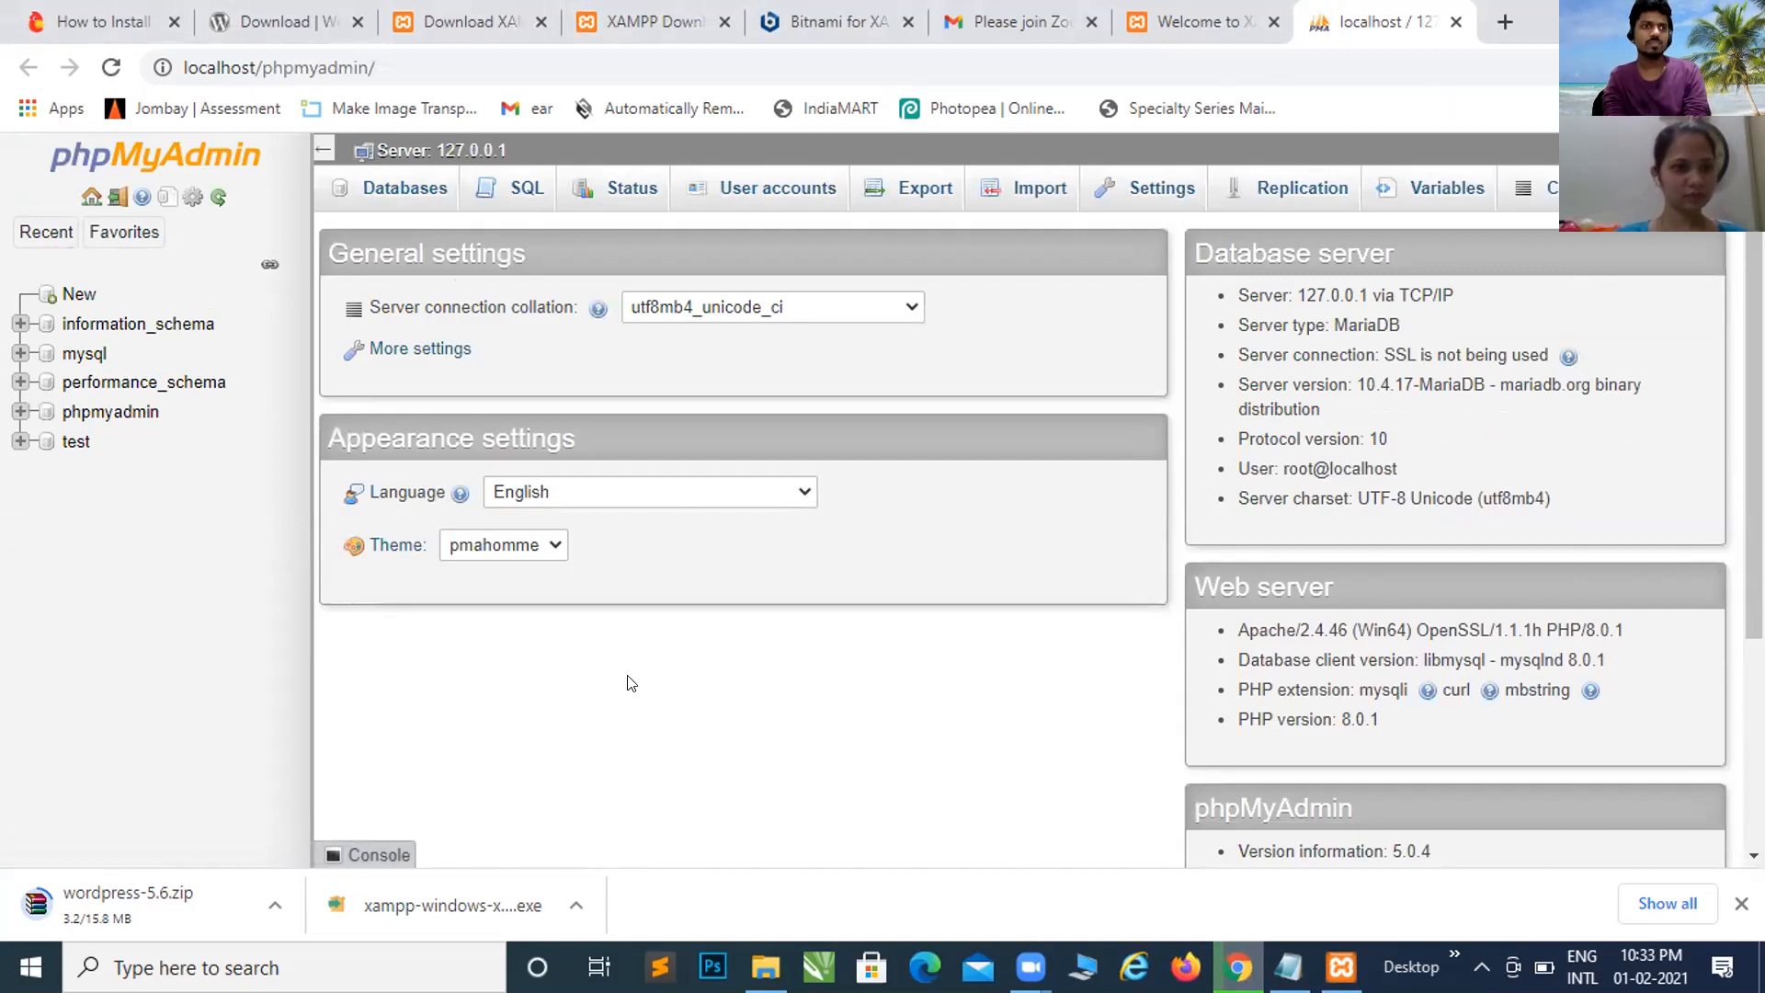
click(802, 495)
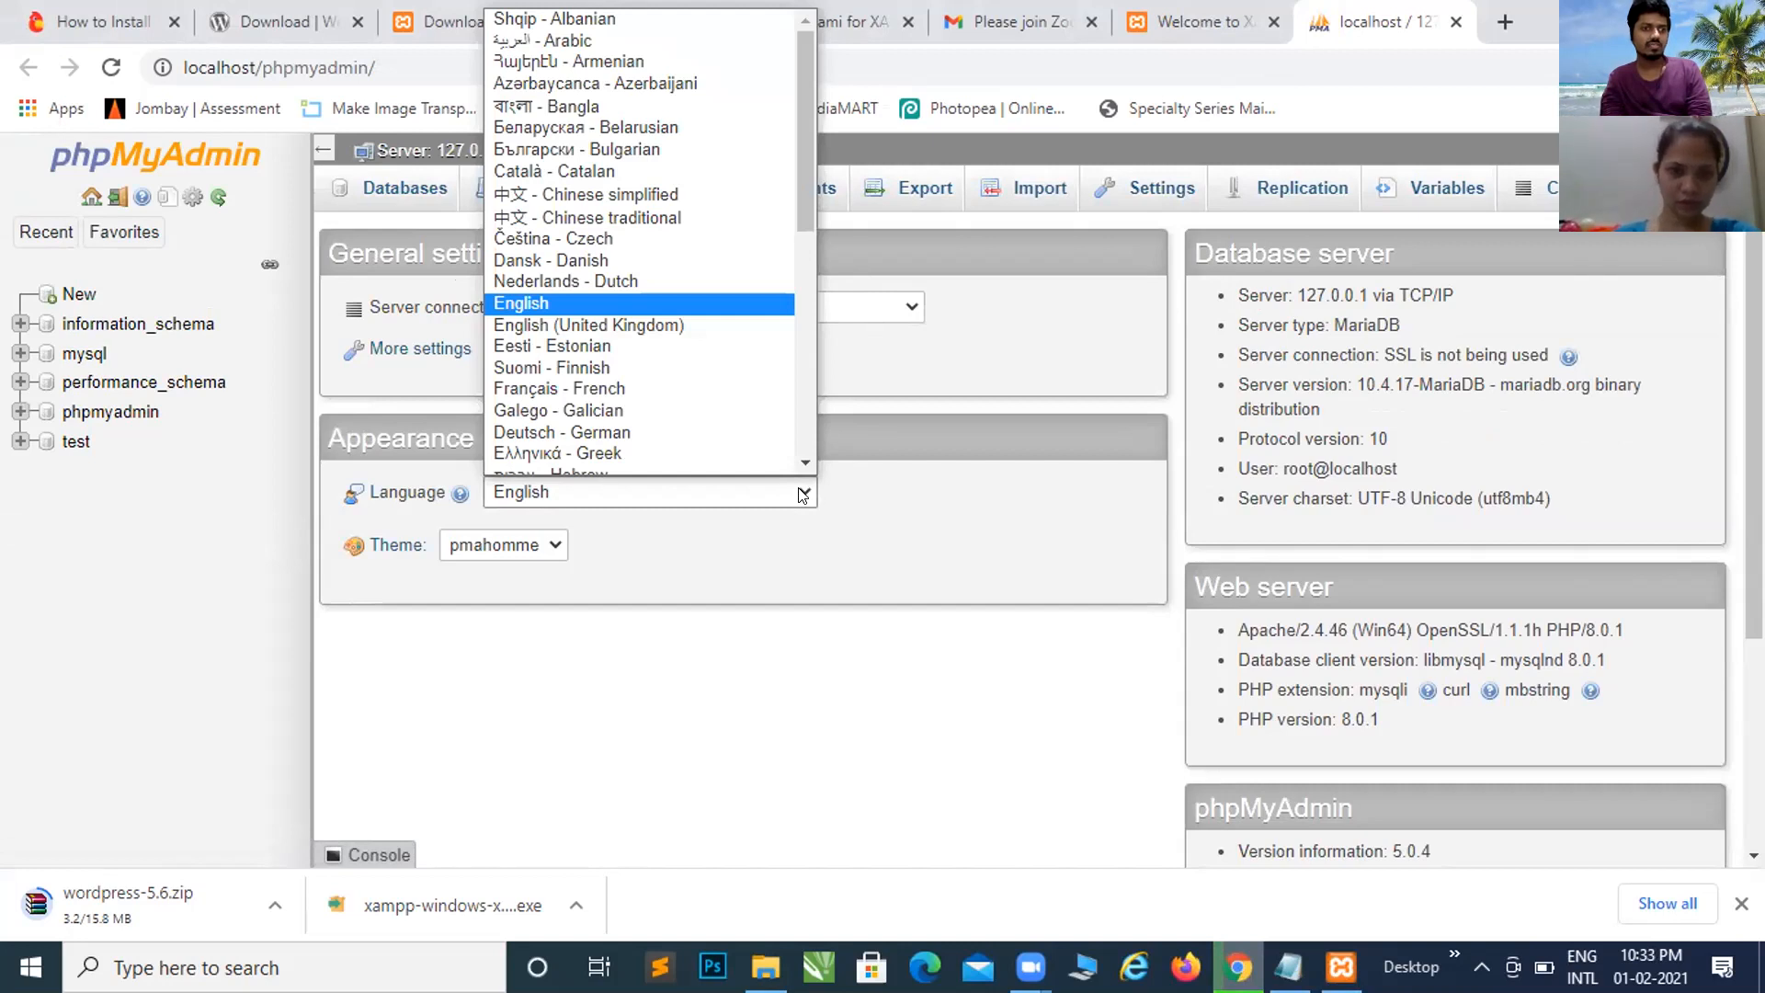
click(802, 494)
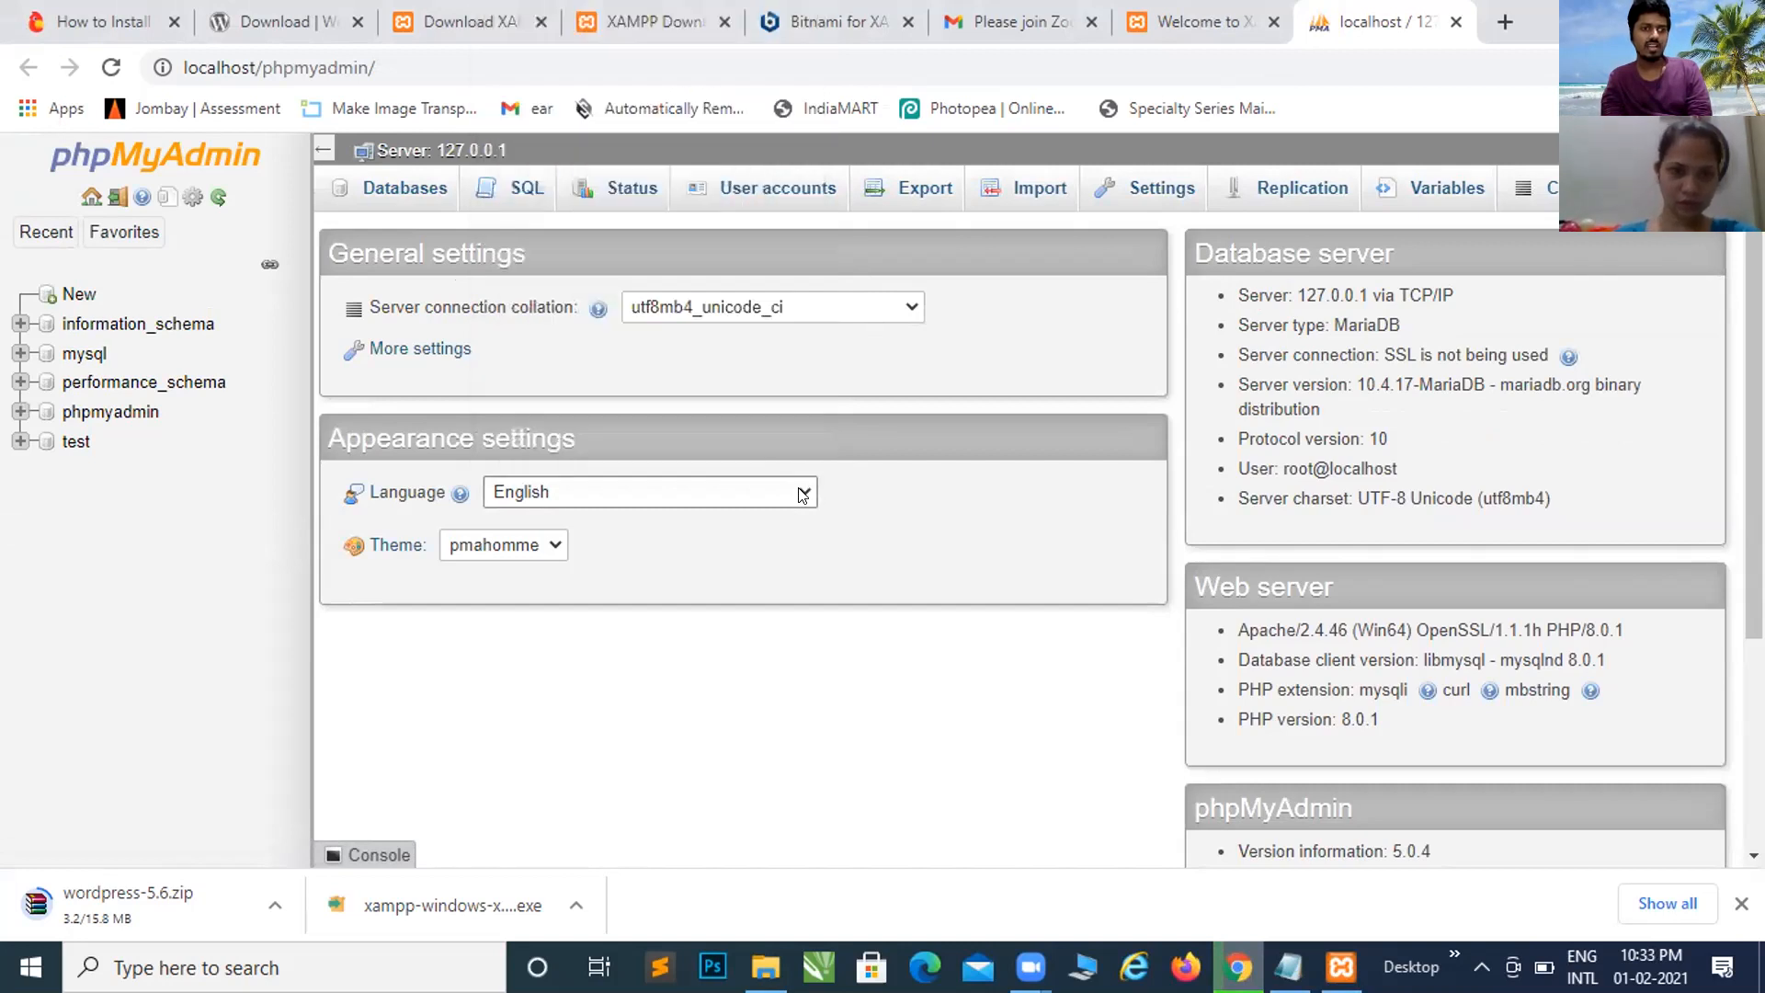
click(913, 309)
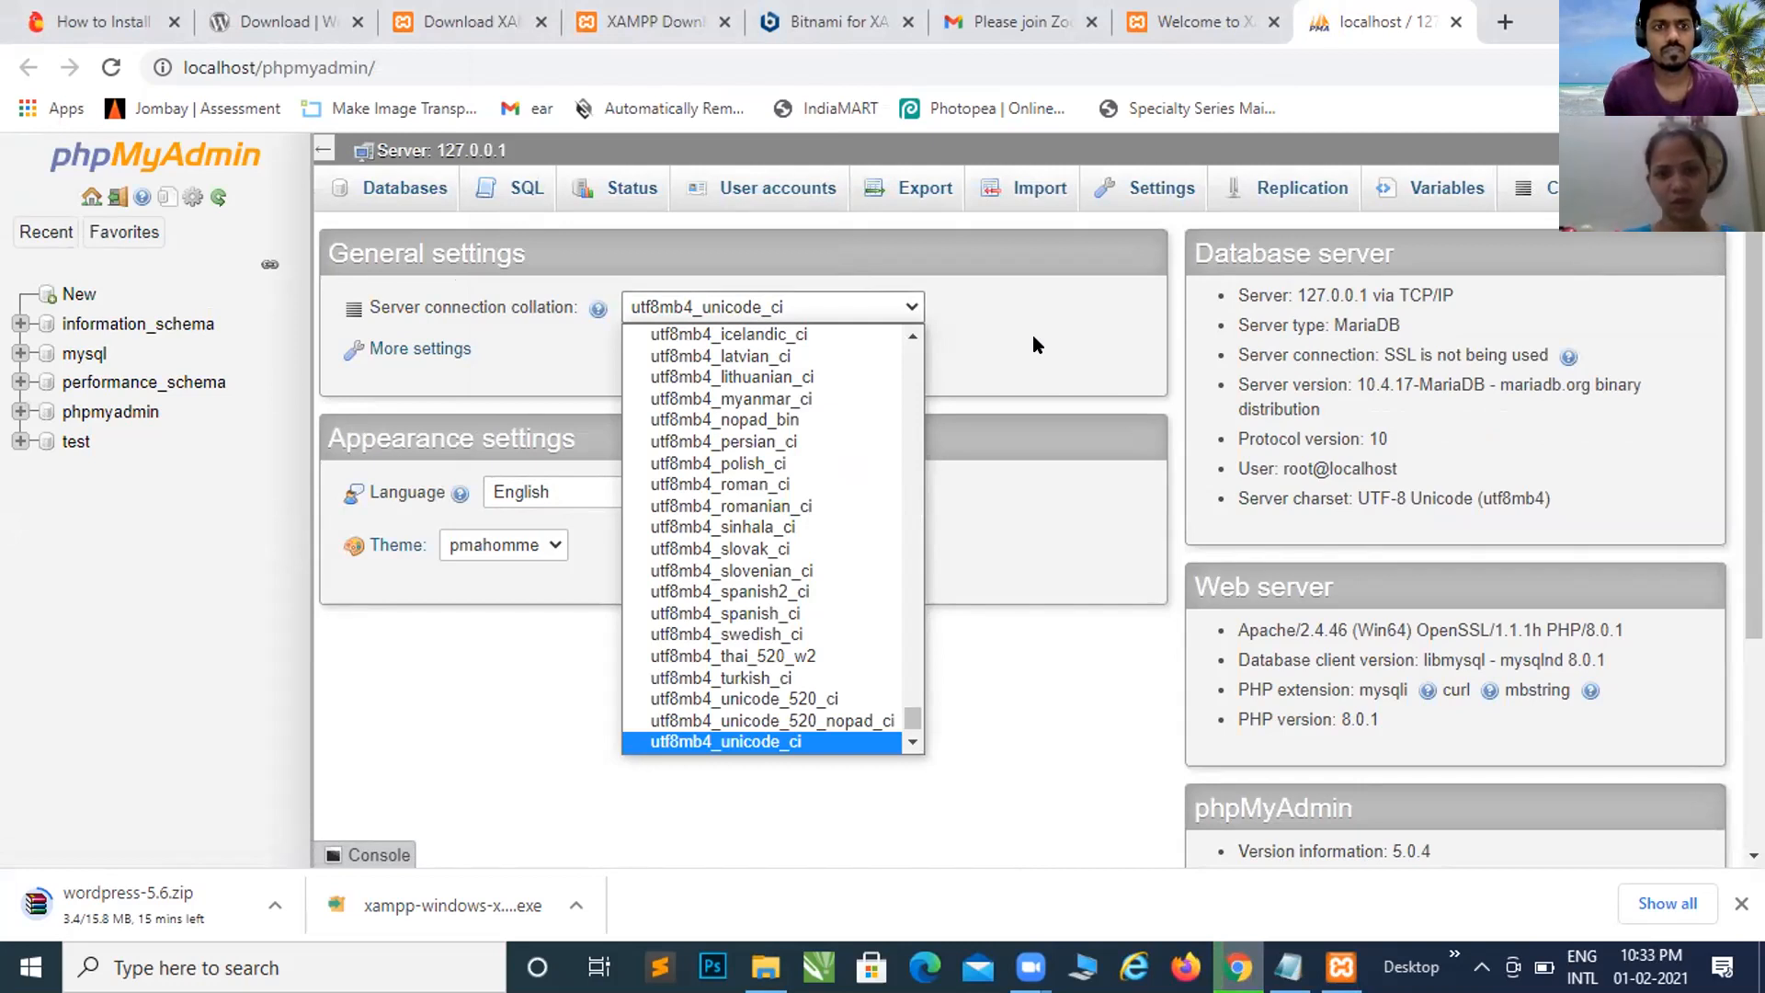
click(1027, 338)
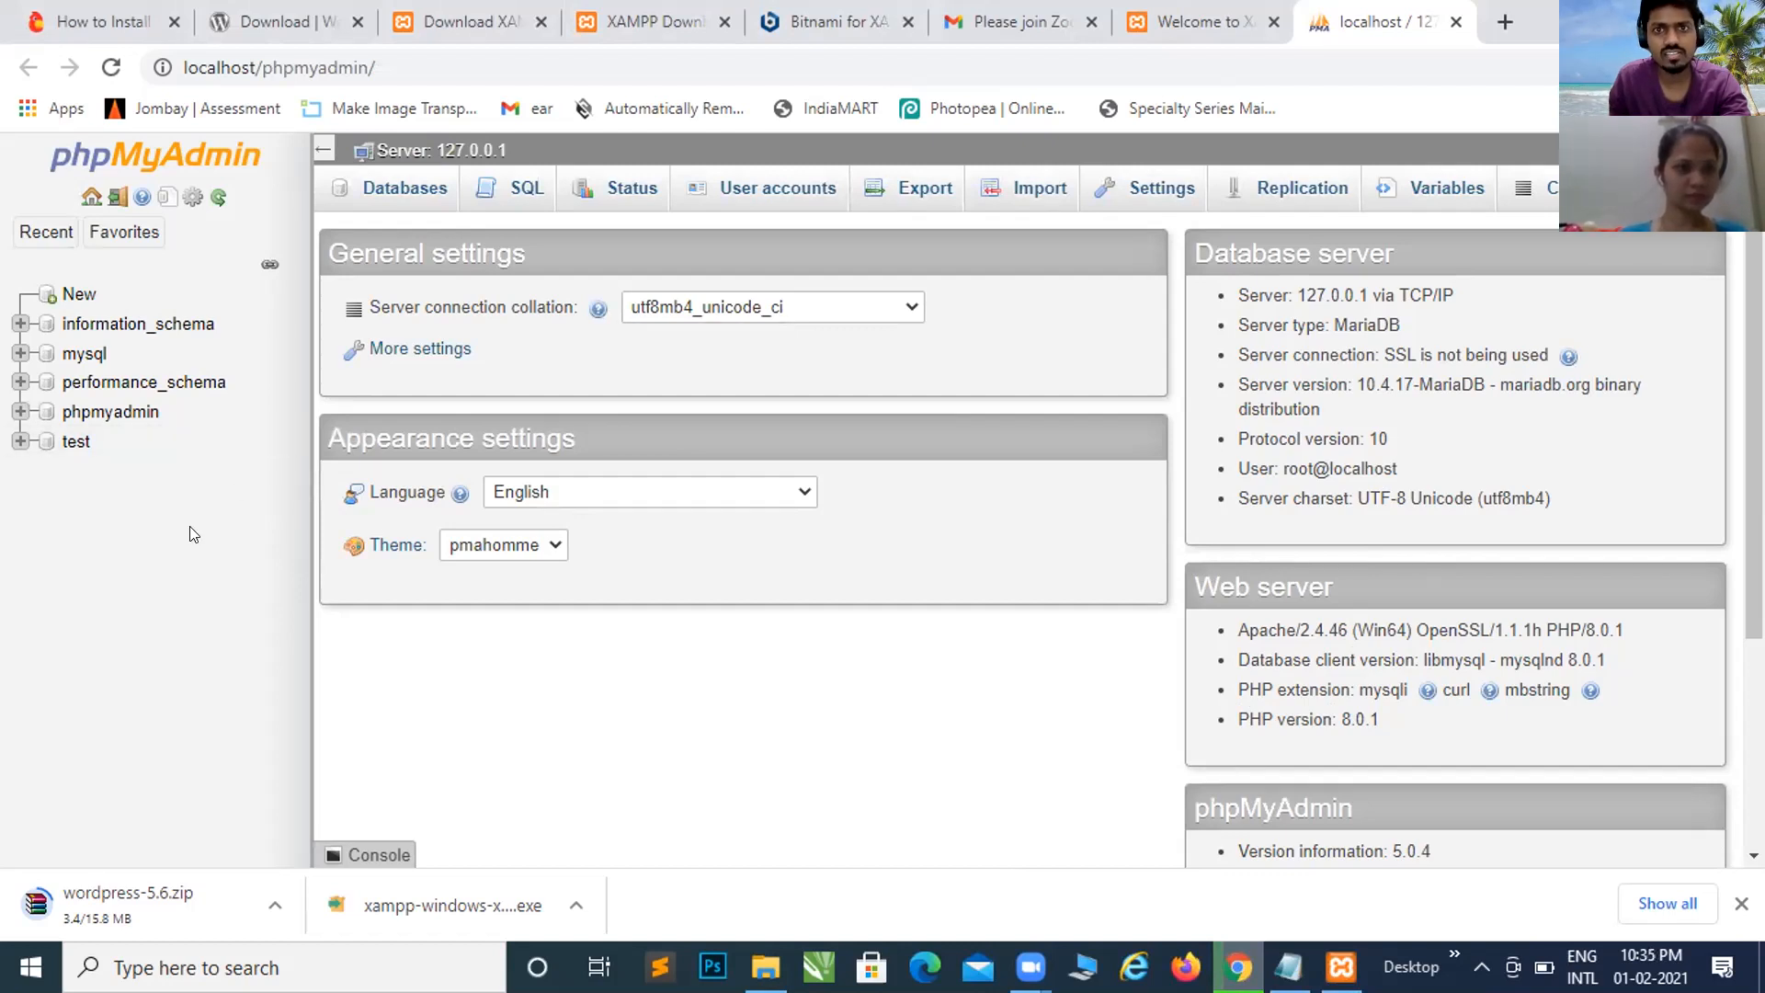
Step: Start a new database in phpMyAdmin and enter the WordPress database name ending in '_wp'
click(74, 295)
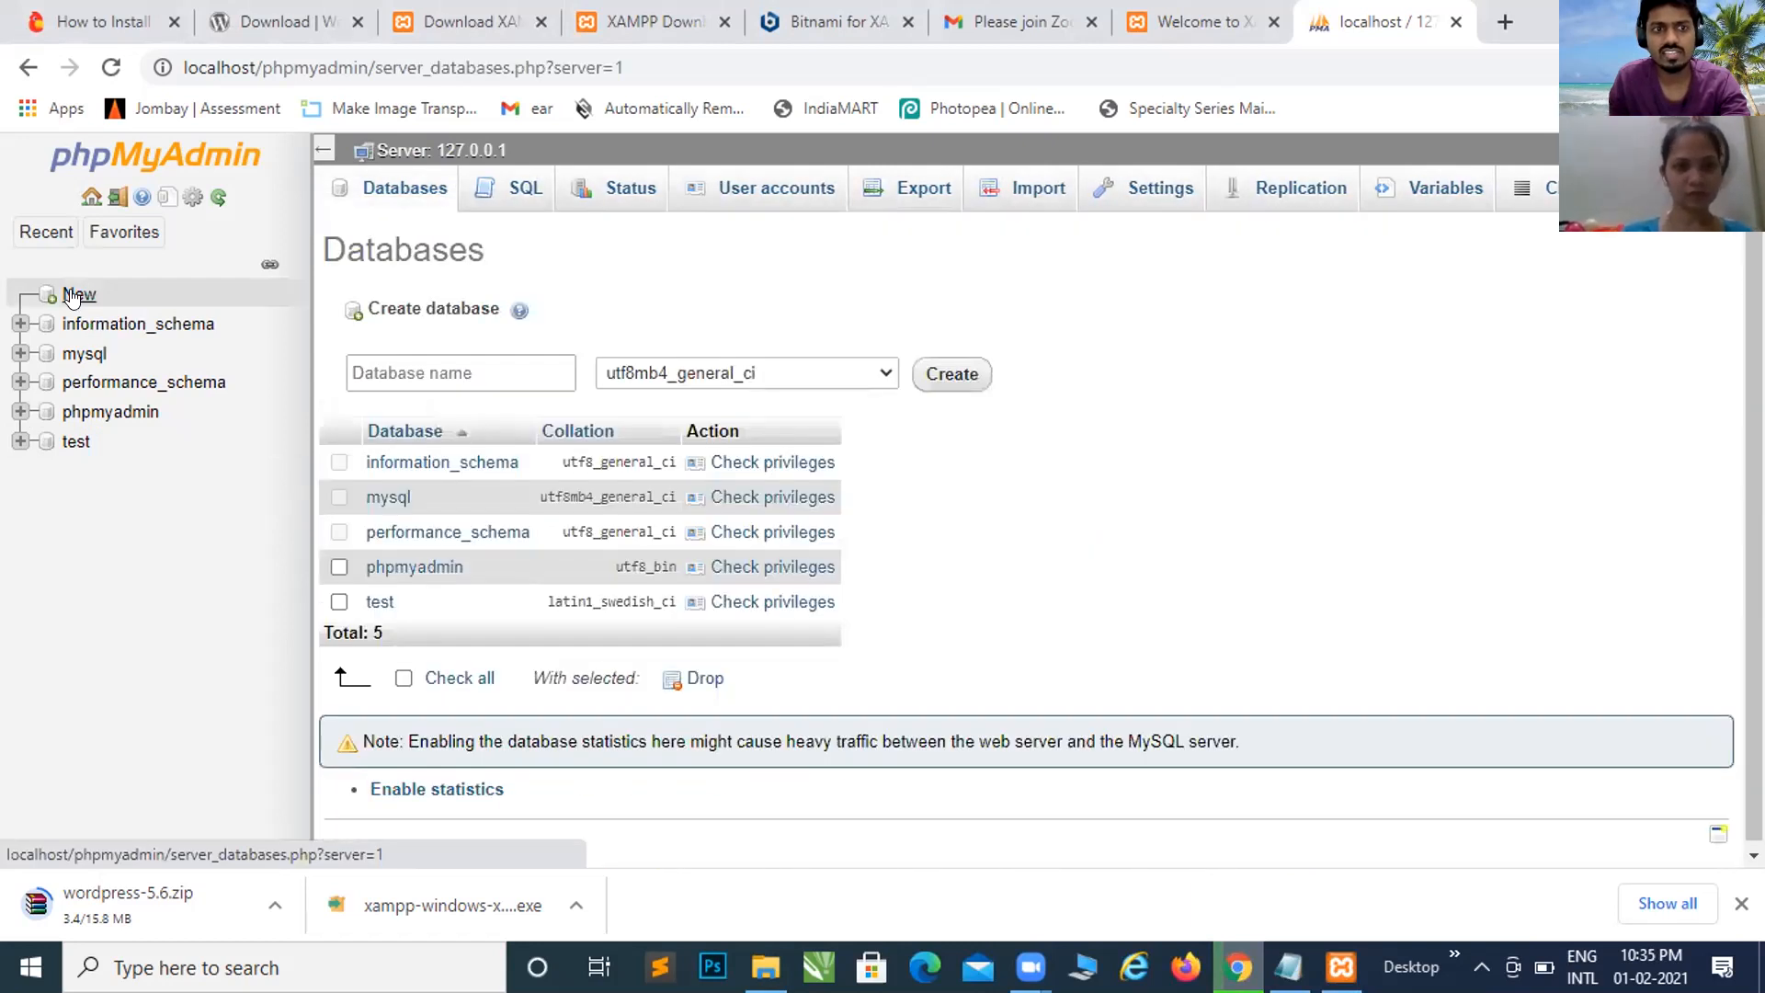
click(516, 370)
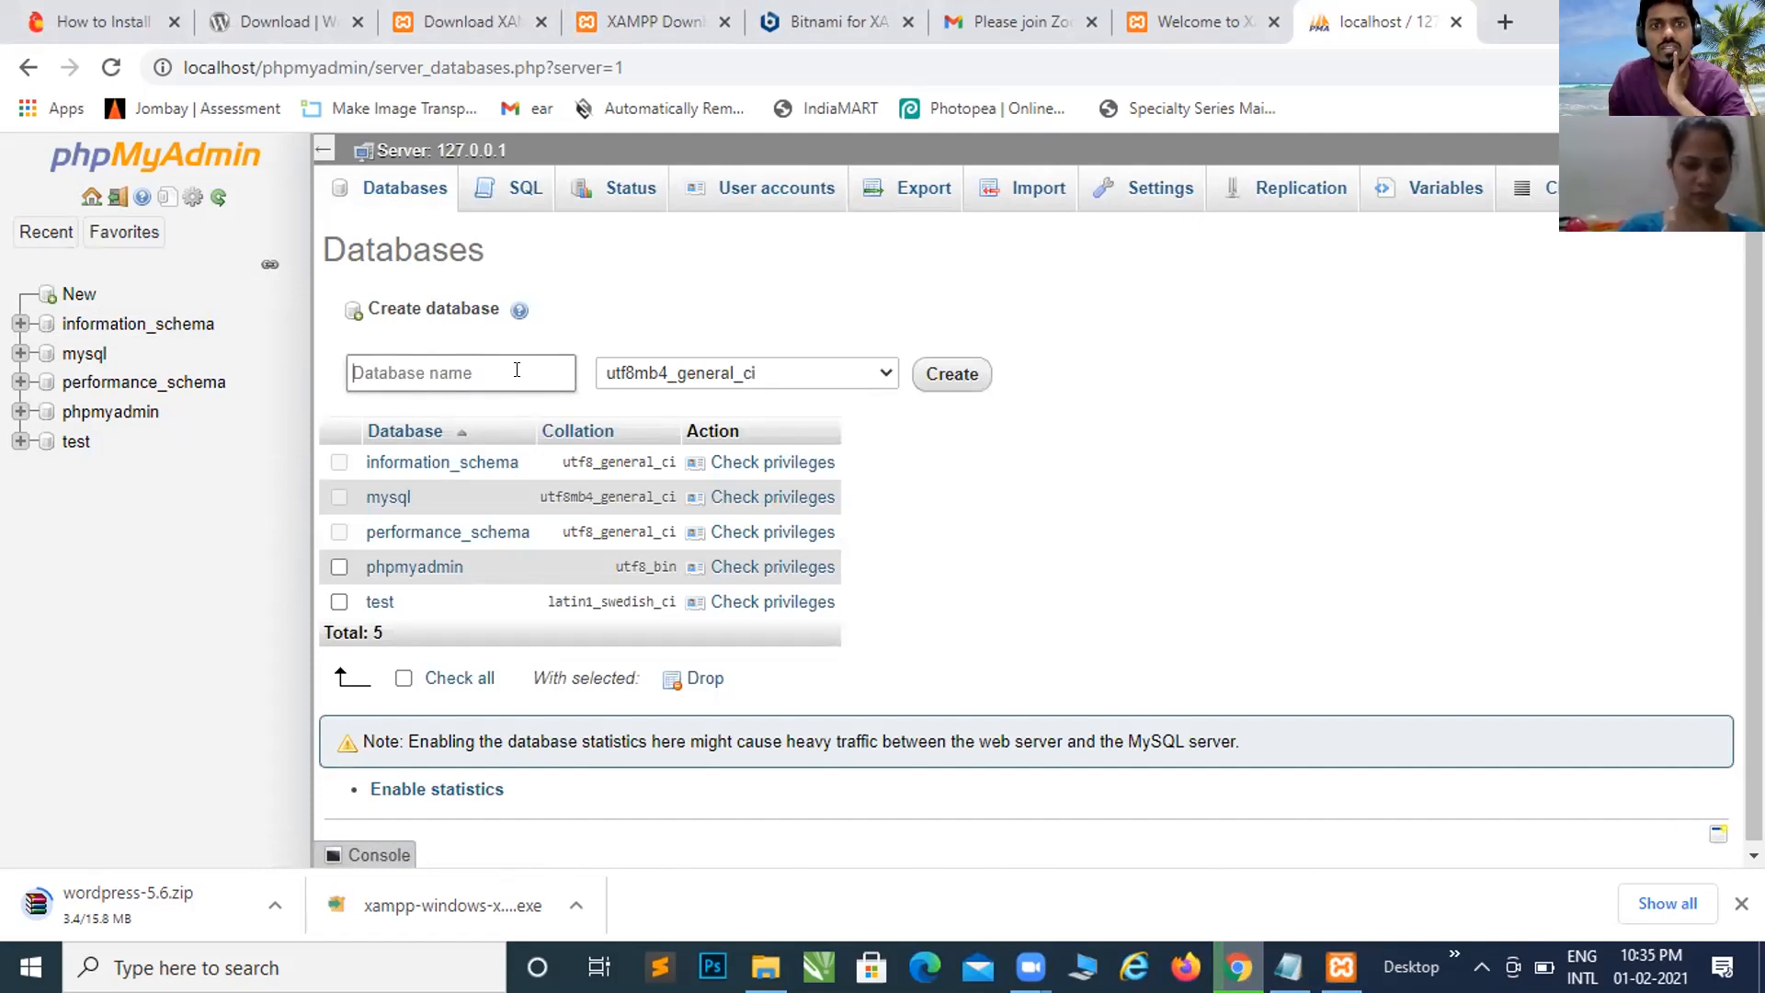
text(Mina)
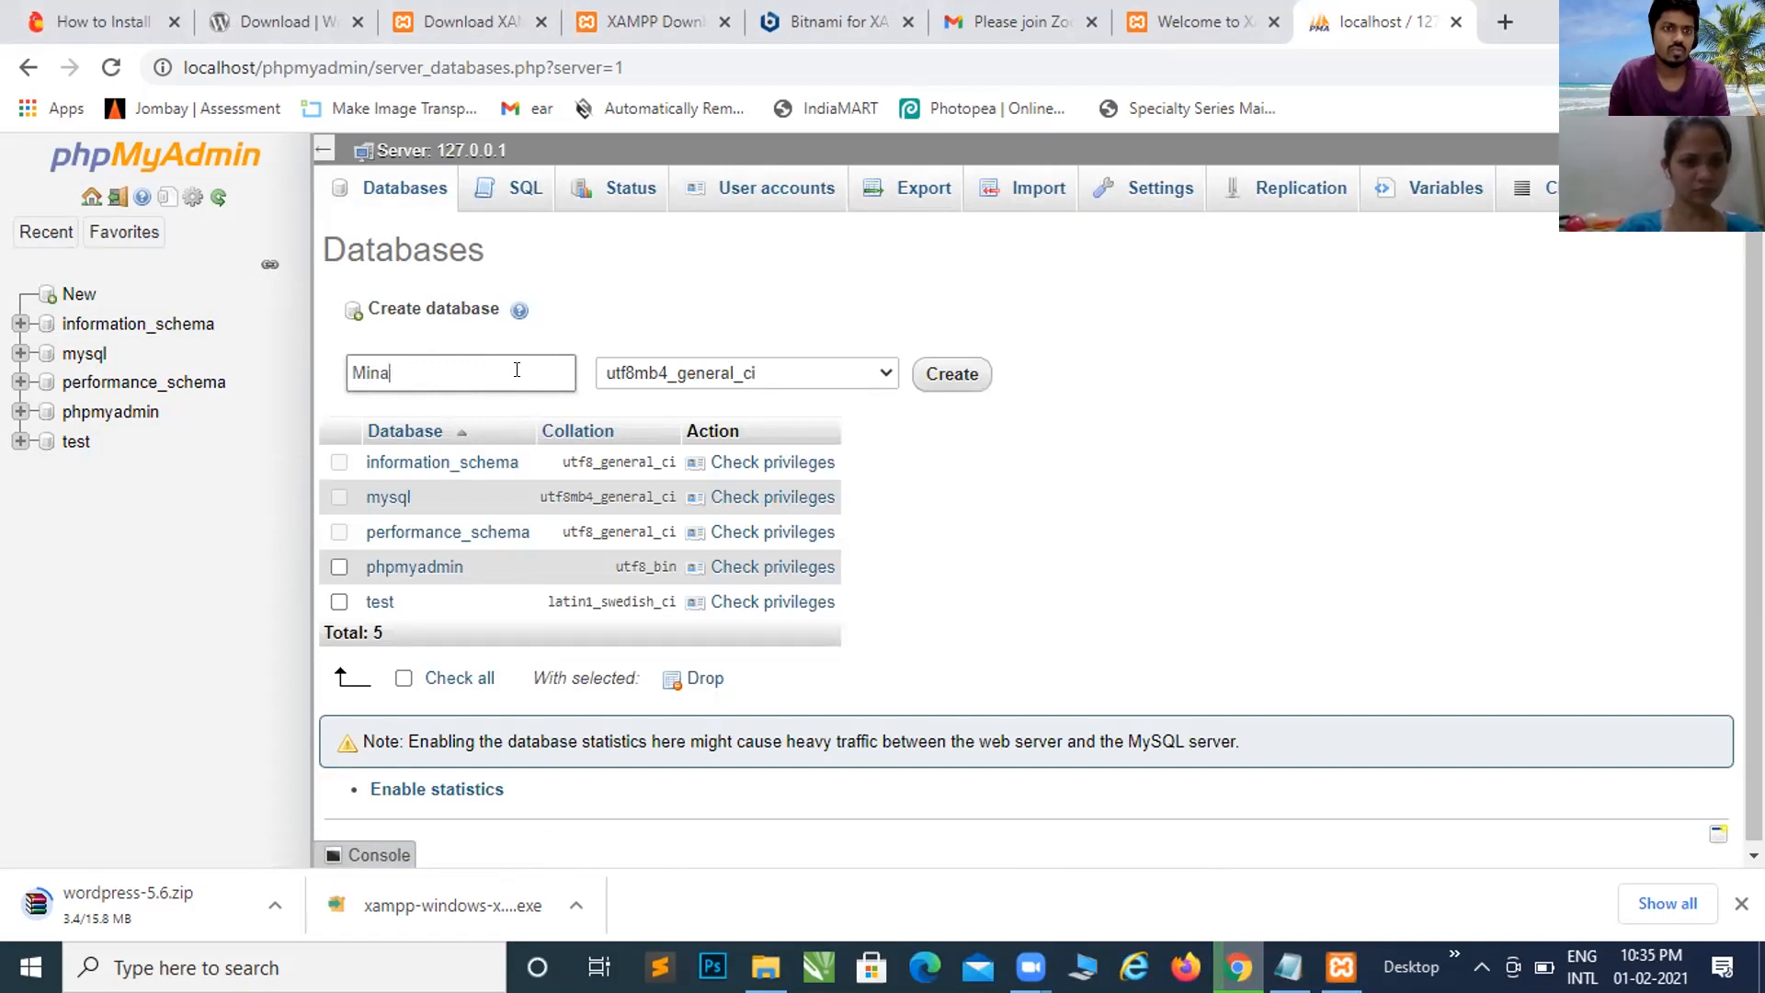
text(l)
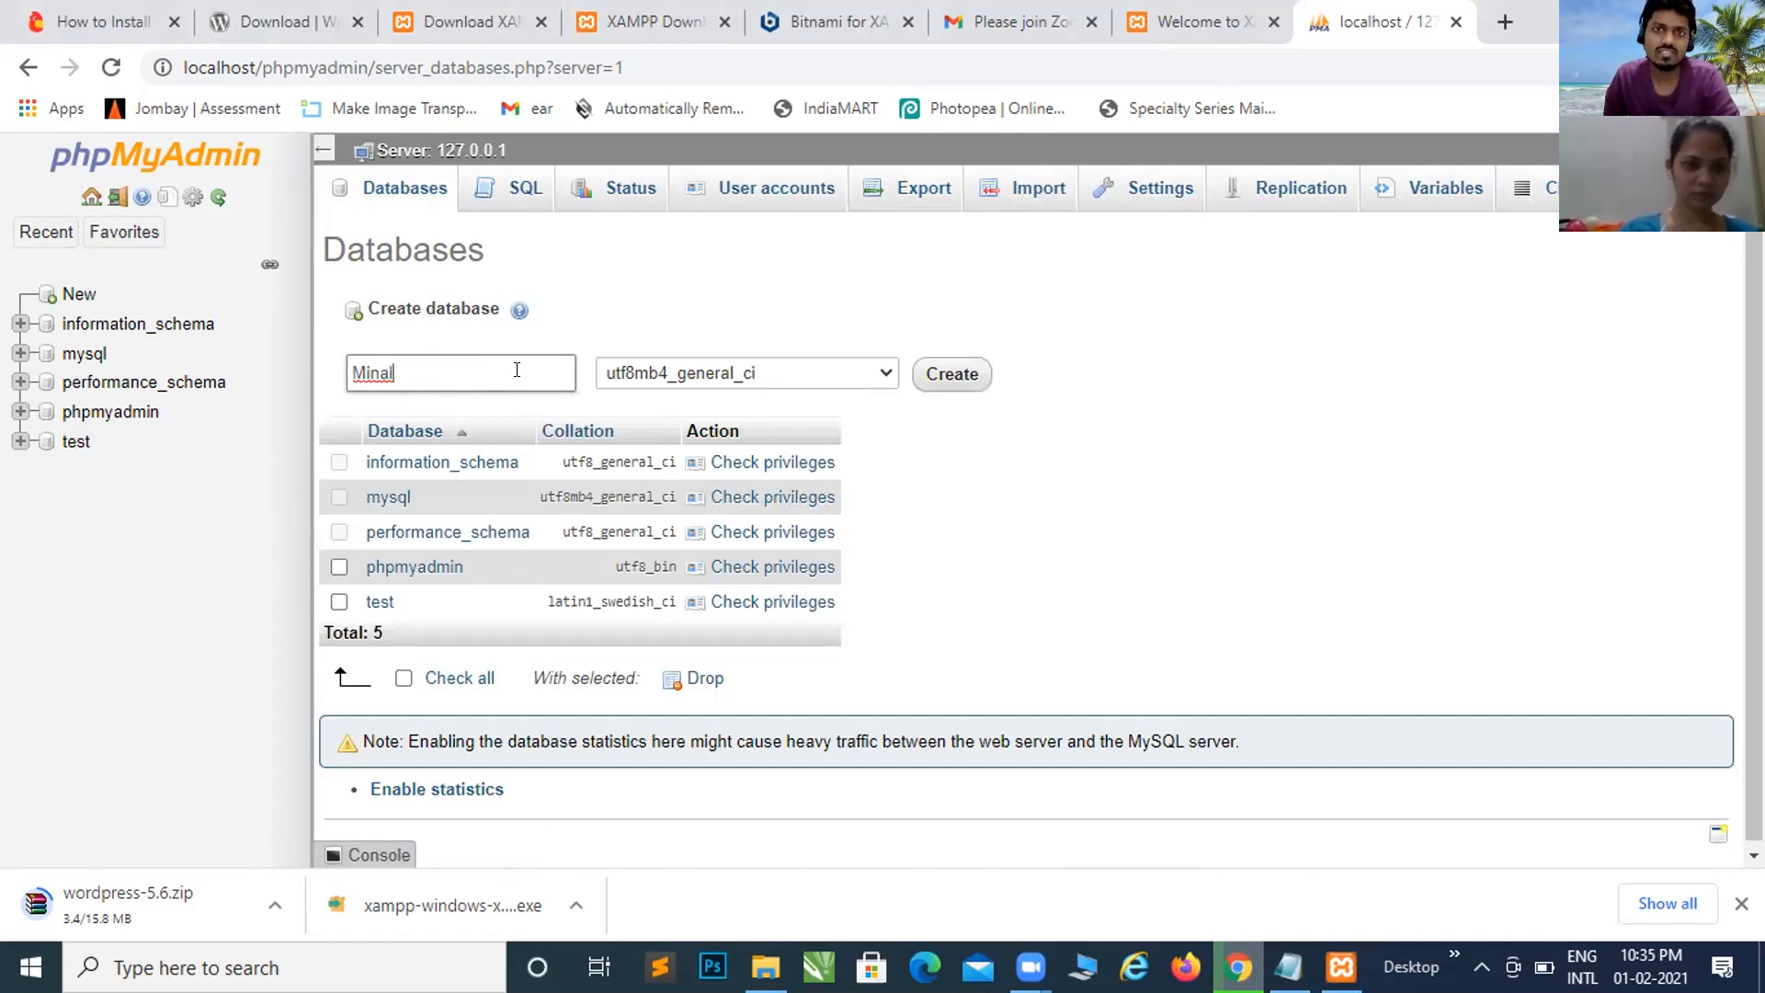
key(BackSpace)
key(BackSpace)
key(BackSpace)
key(BackSpace)
key(BackSpace)
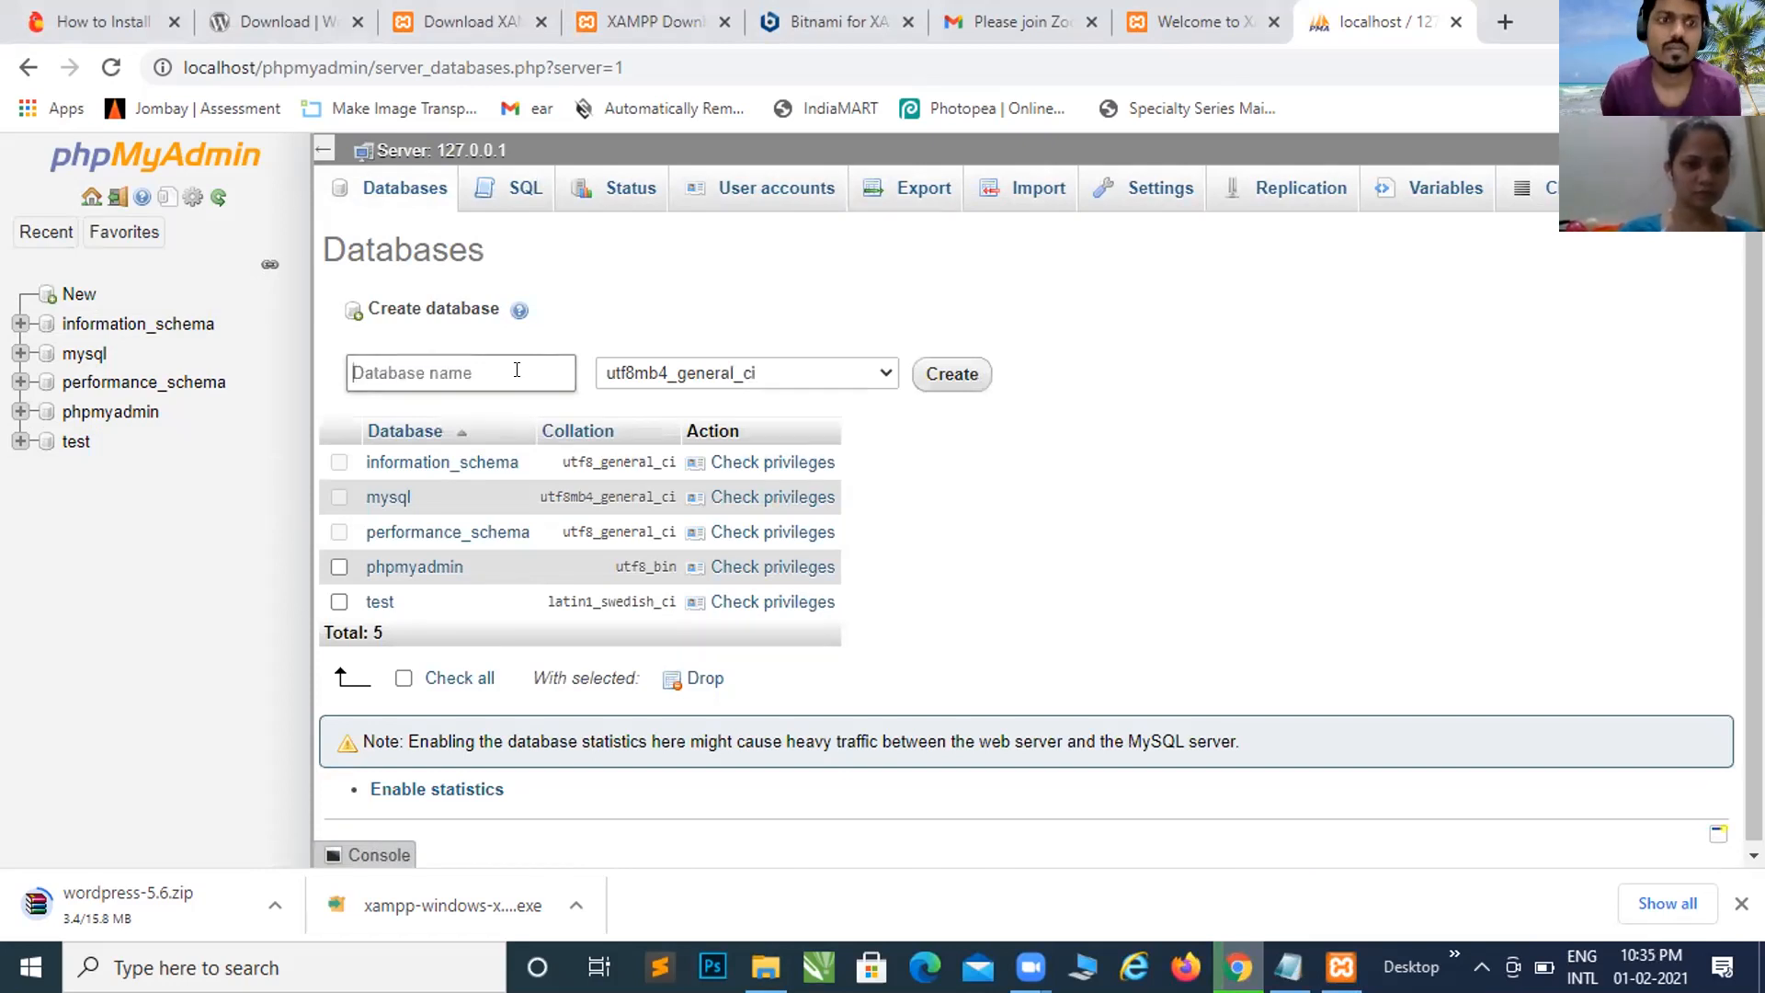
text(minal)
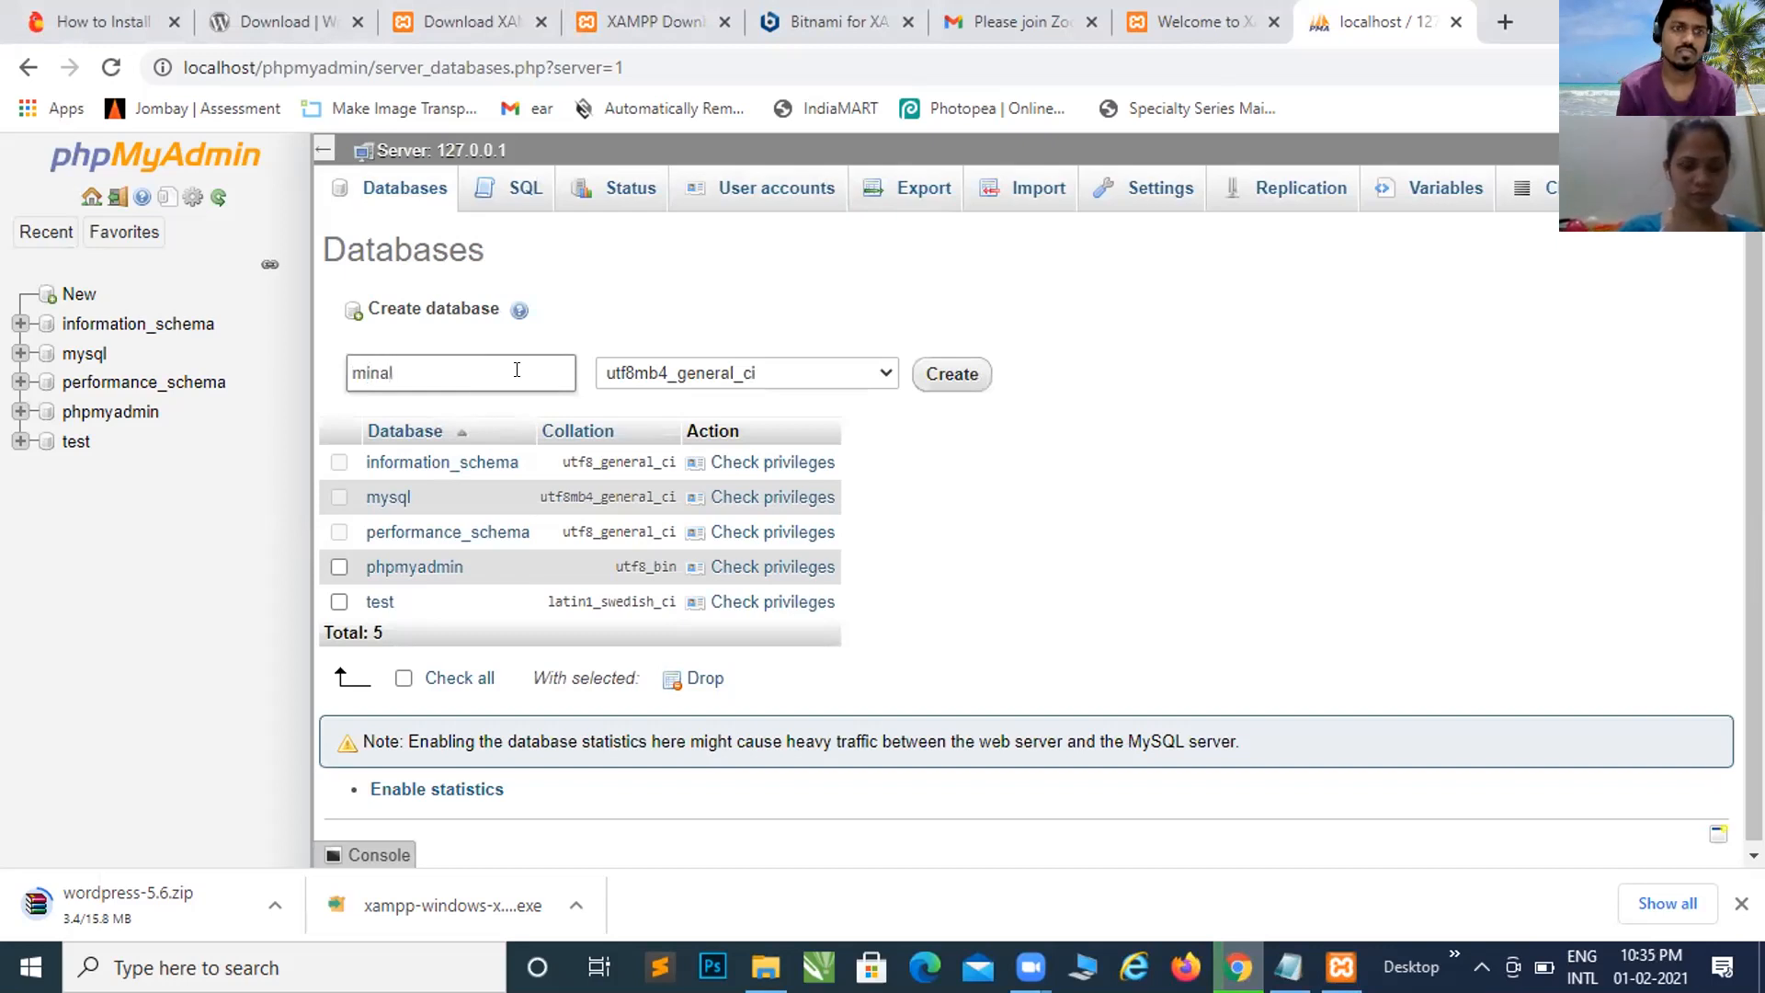
text(_)
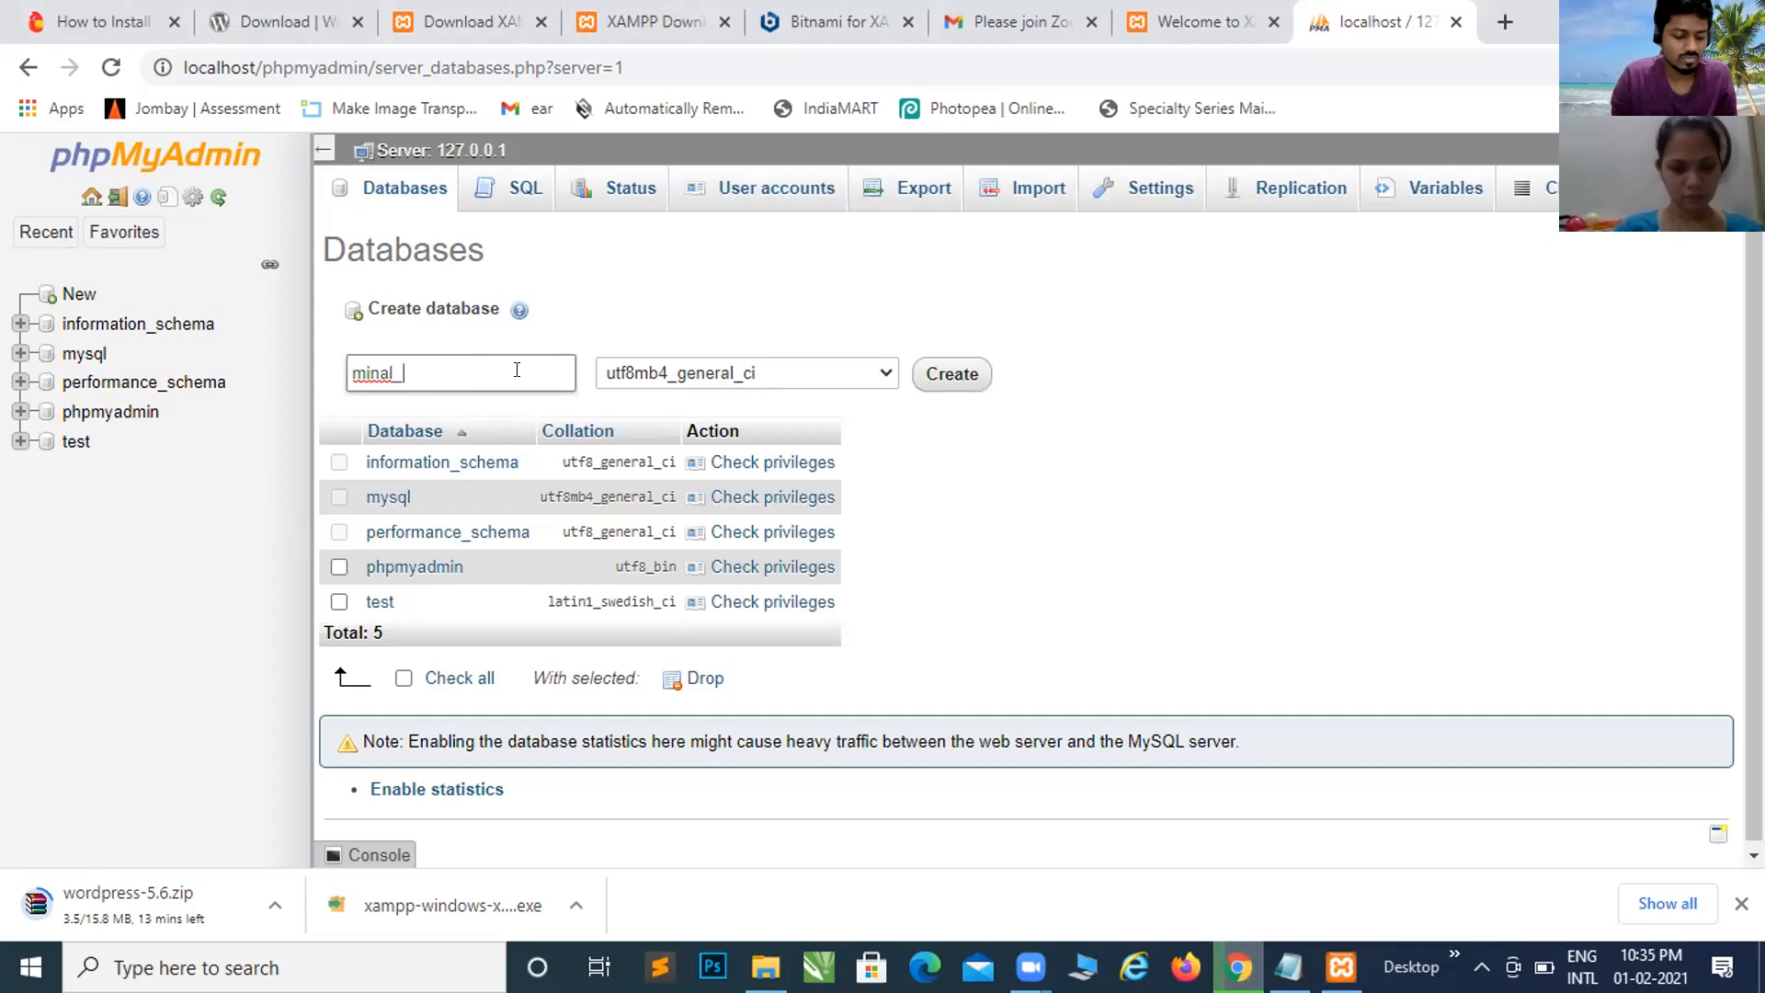
text(wp)
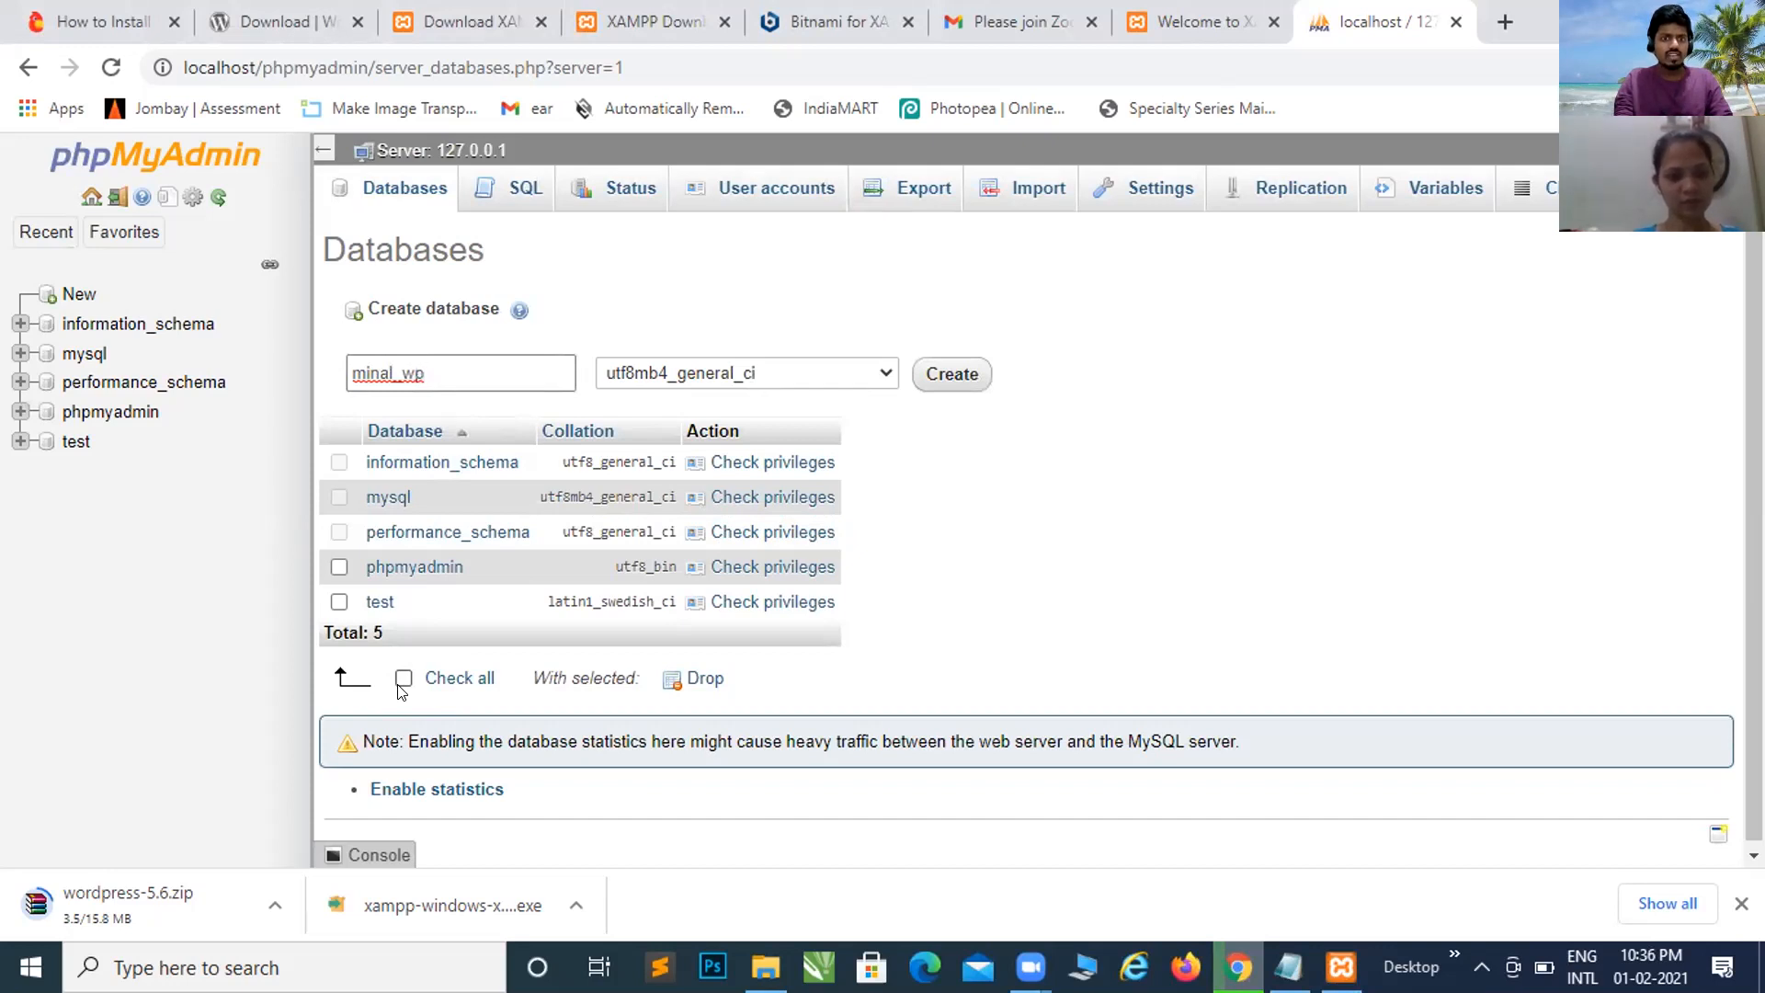
Step: Create the empty WordPress database, bringing the server to six databases
click(950, 380)
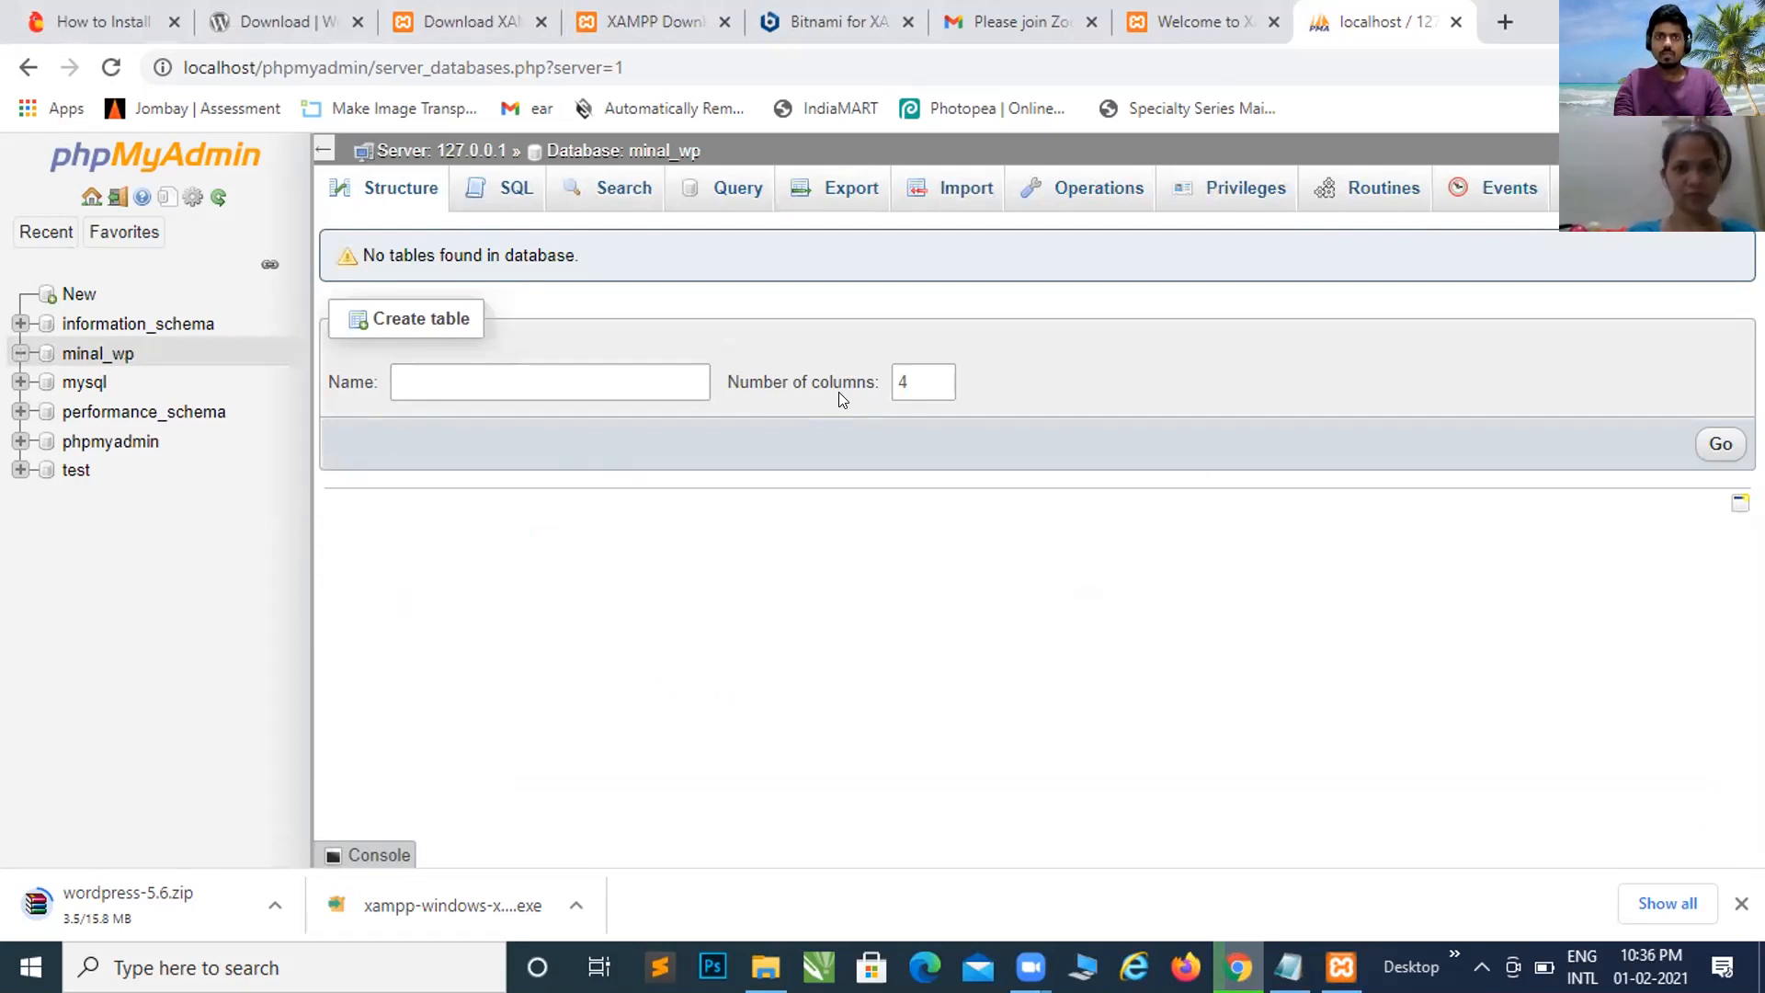
click(662, 385)
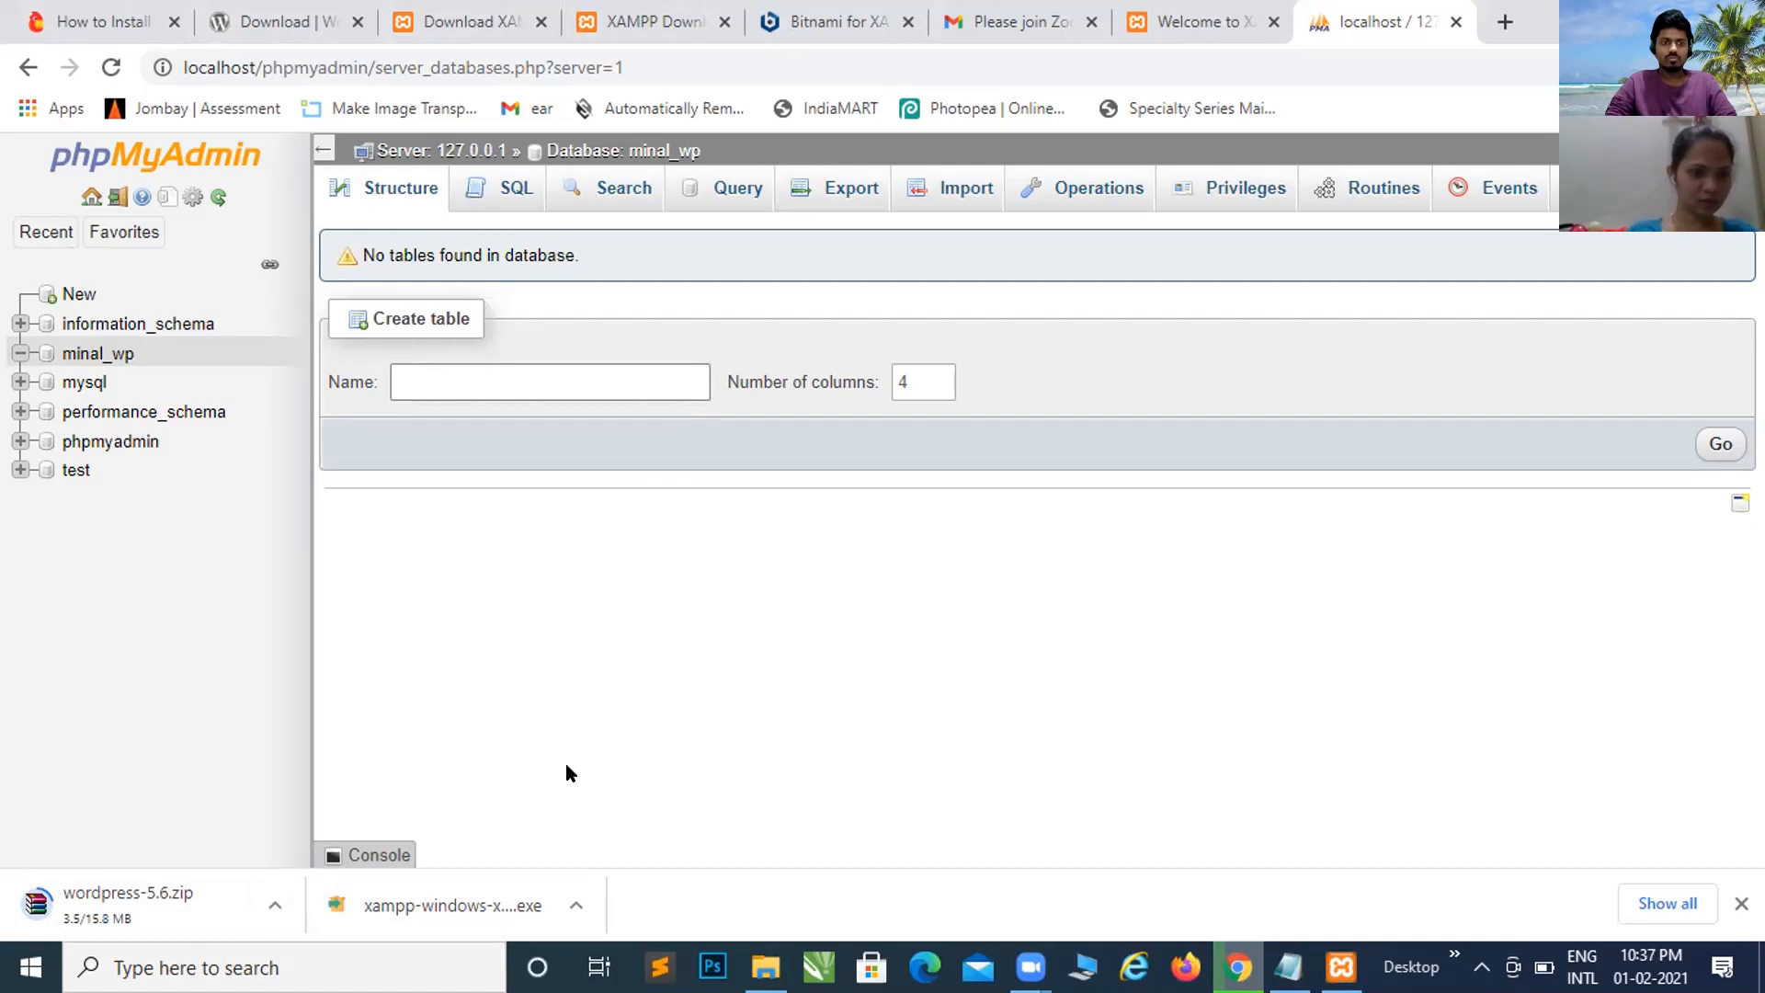
click(273, 901)
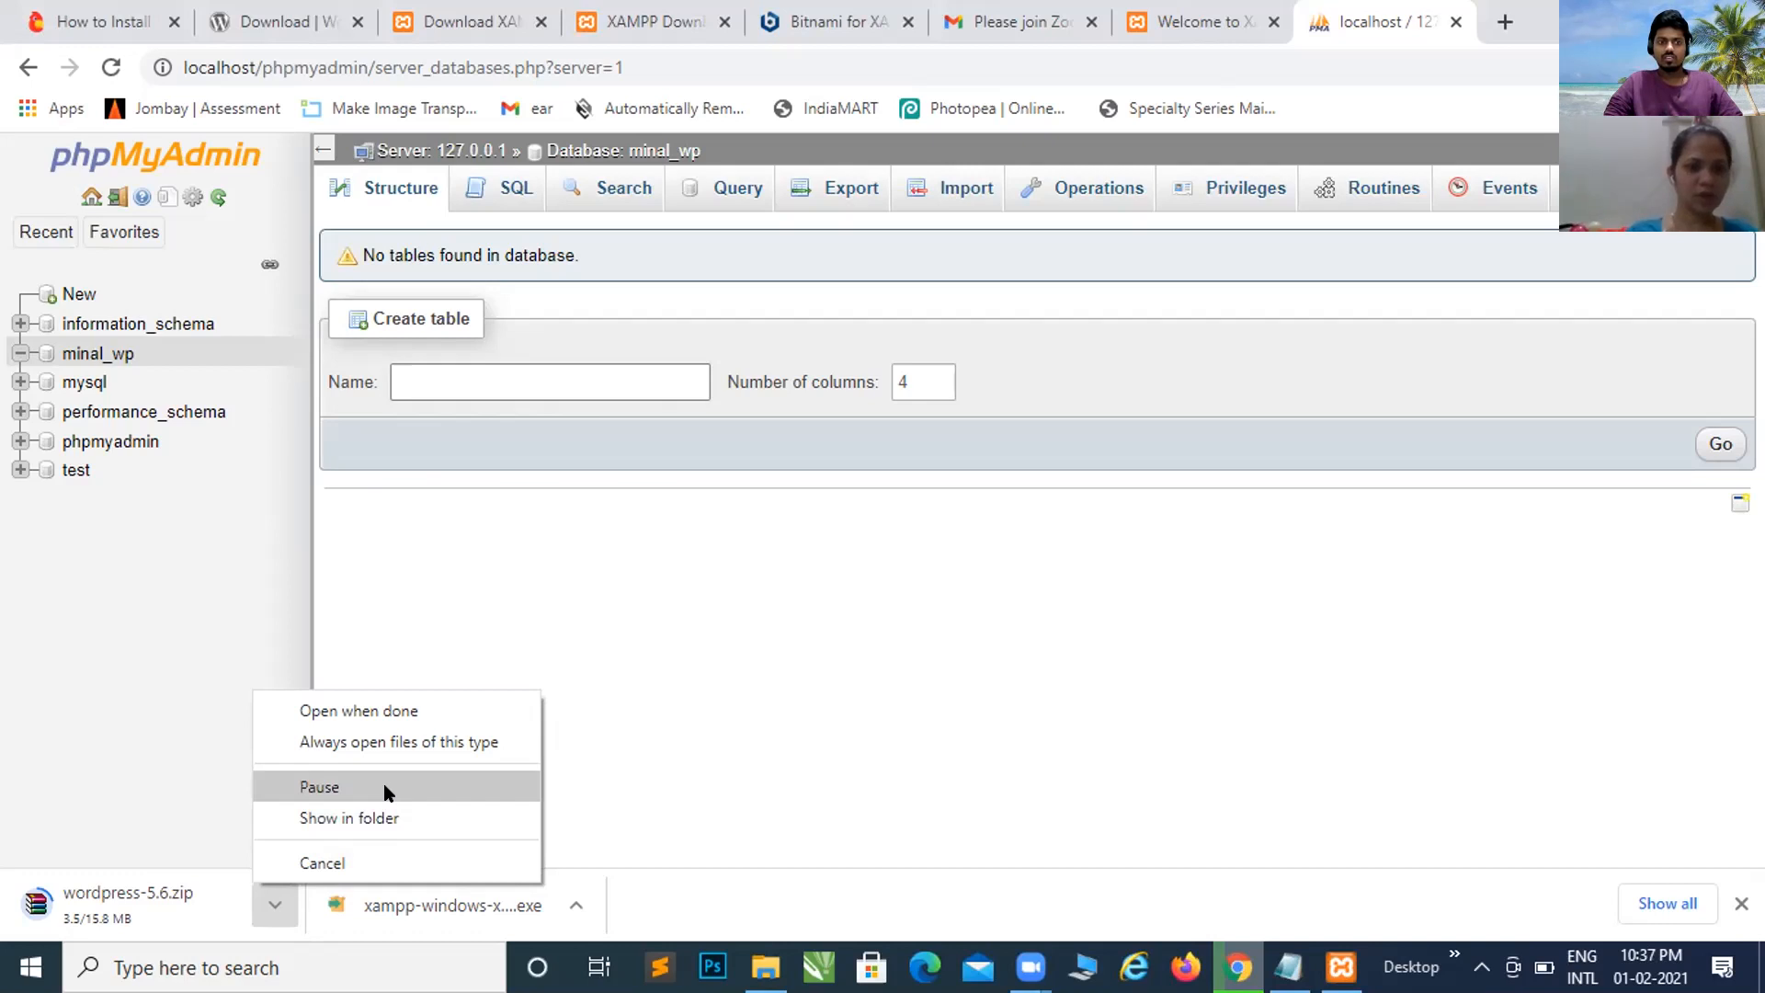
Step: Restart the WordPress 5.6 download, then bring the XAMPP Control Panel in front of Chrome
click(303, 863)
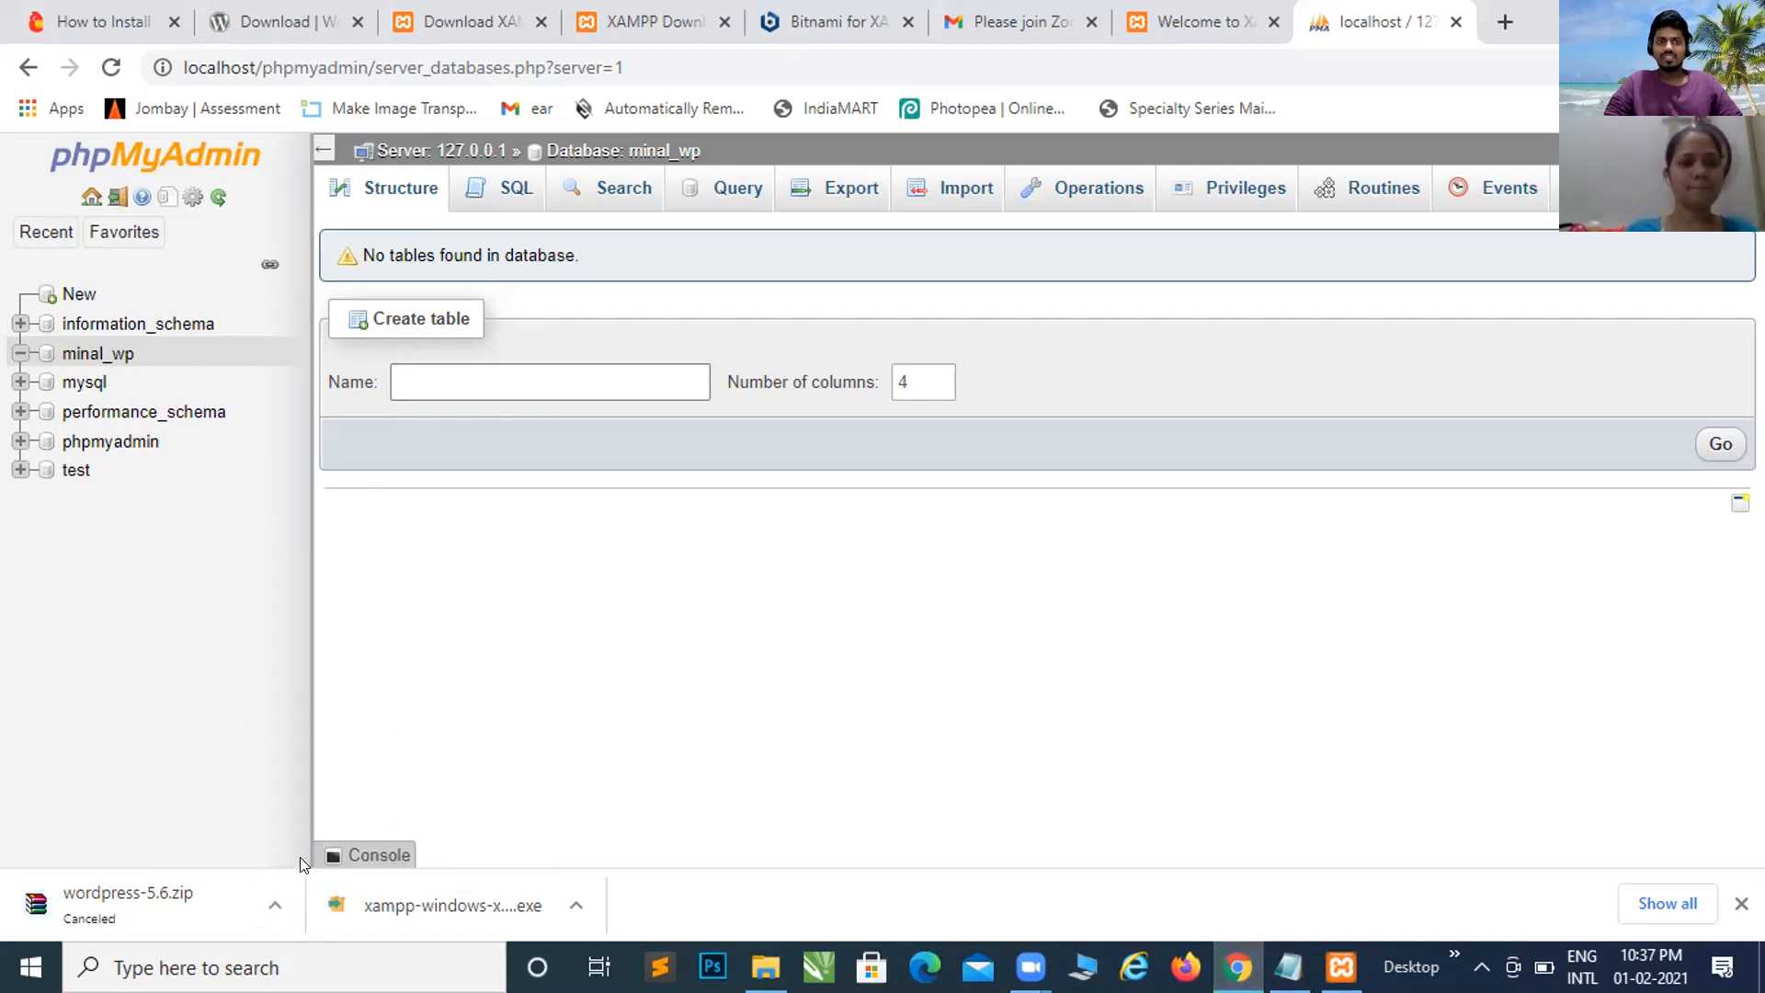
click(294, 13)
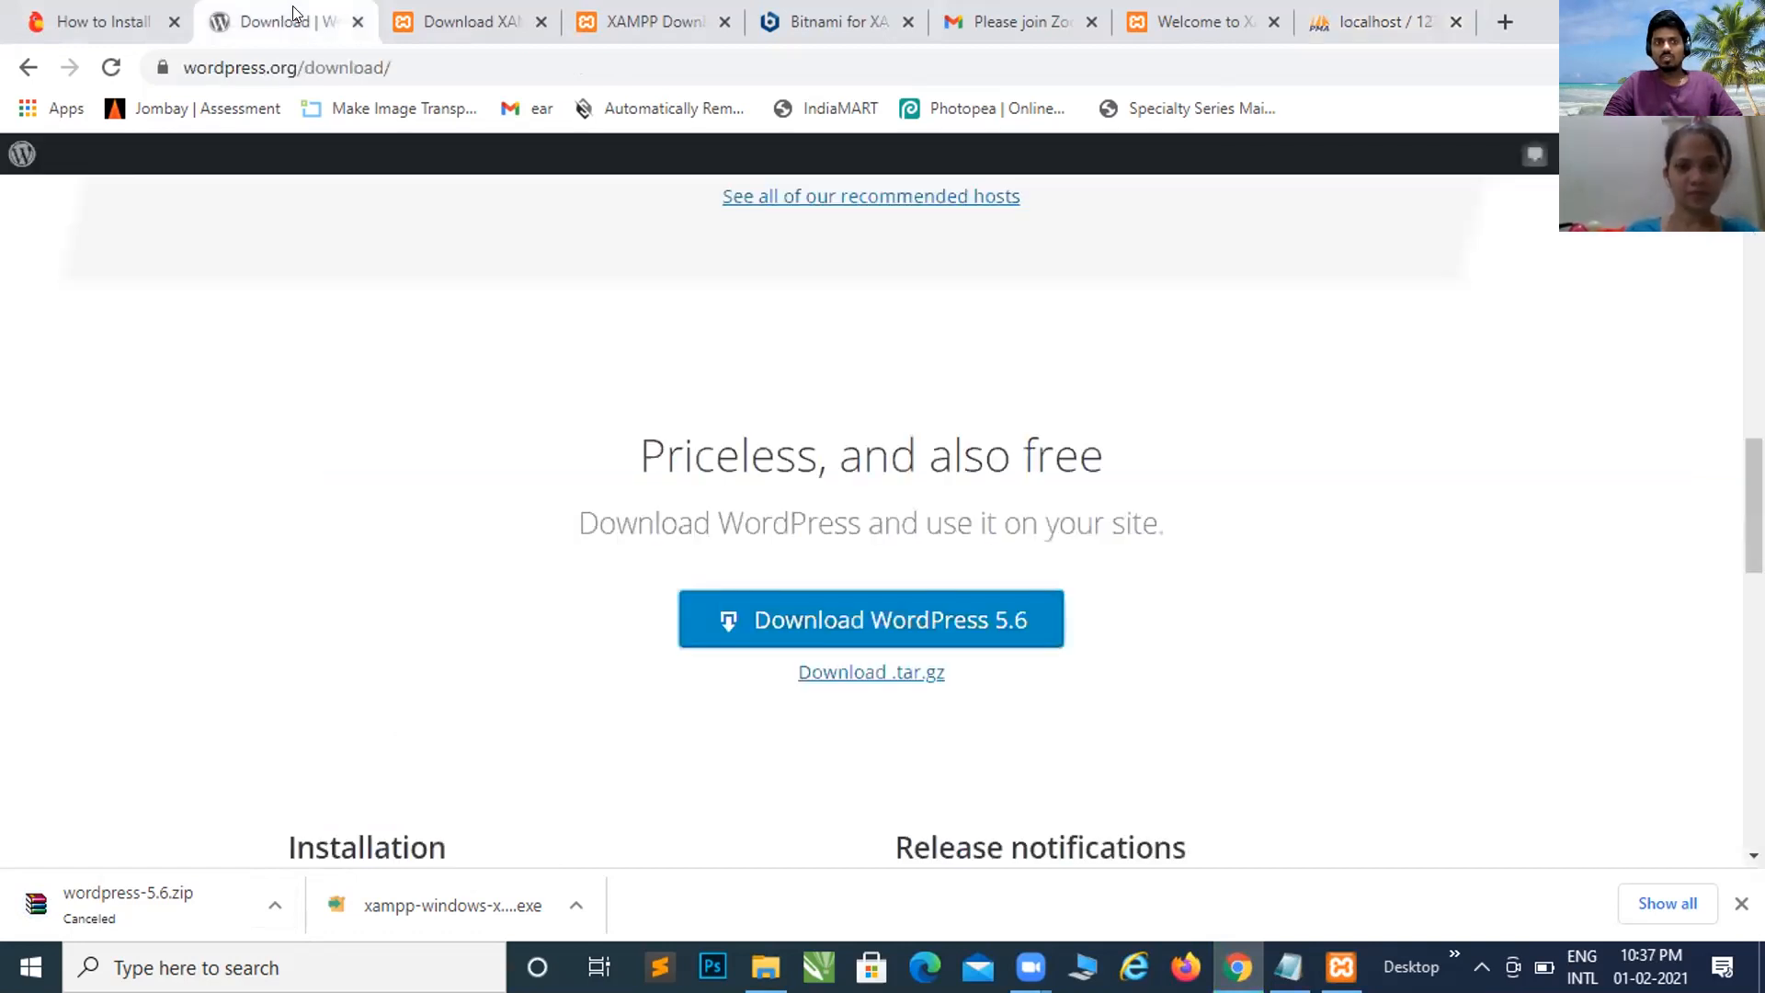
click(967, 630)
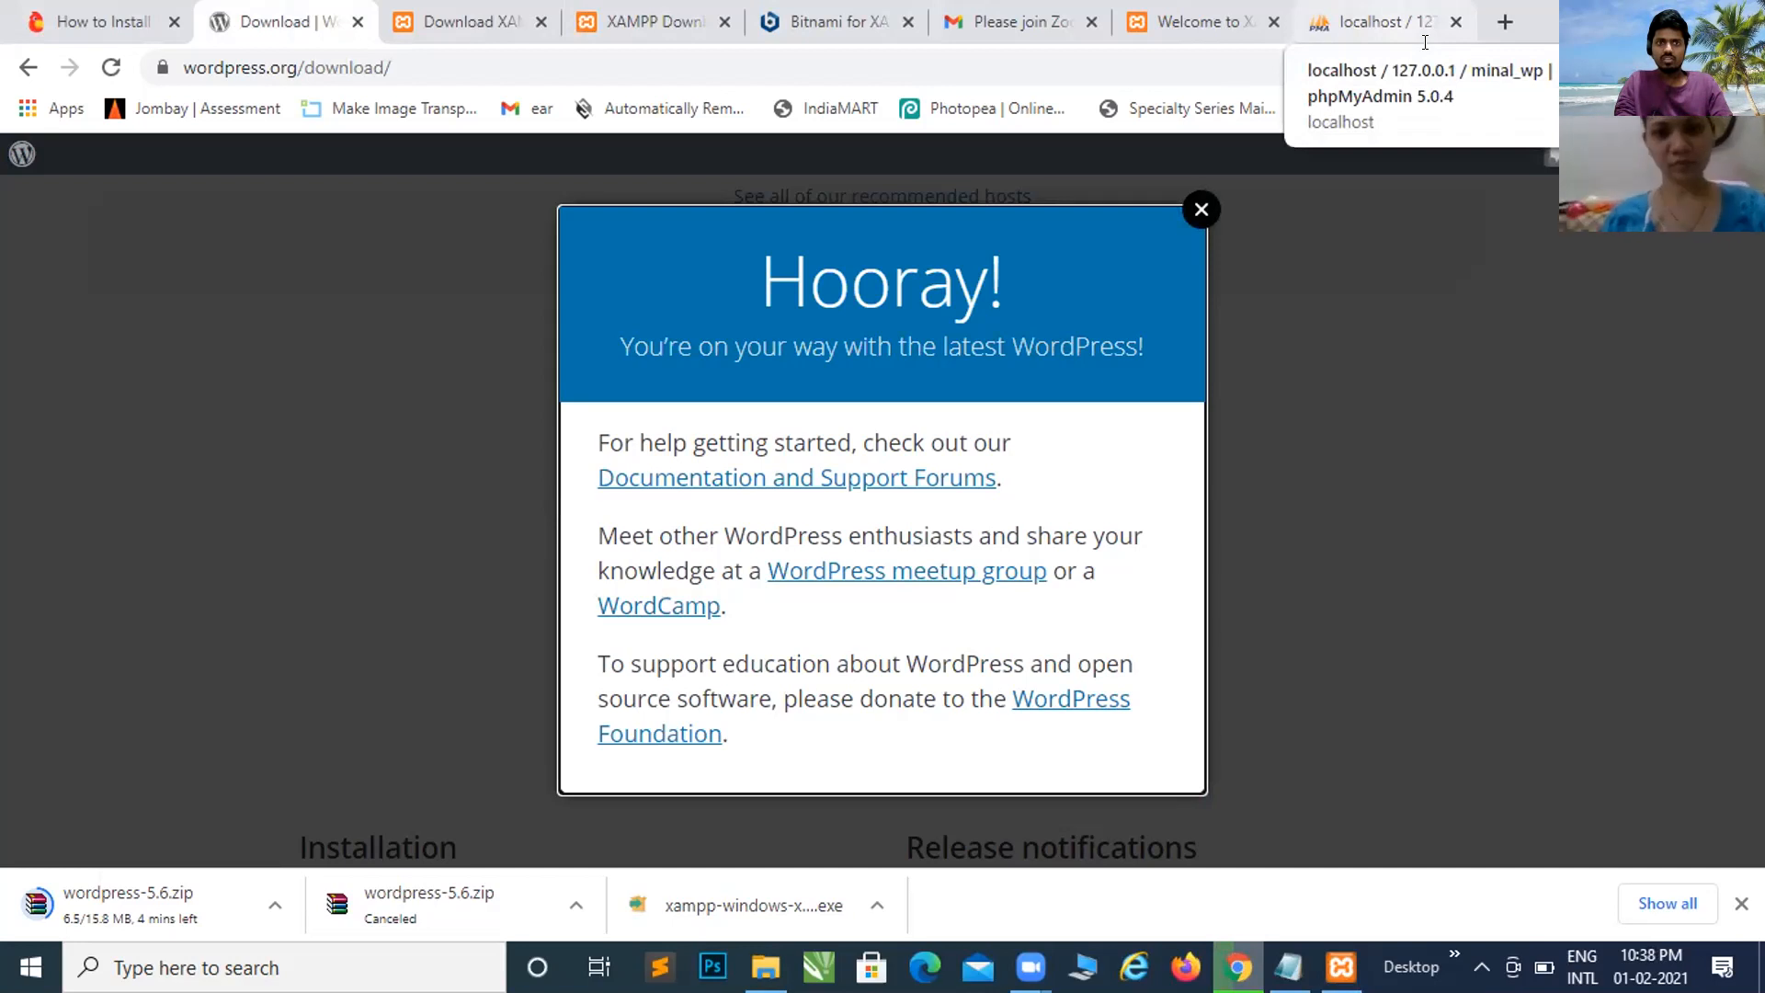
click(1342, 967)
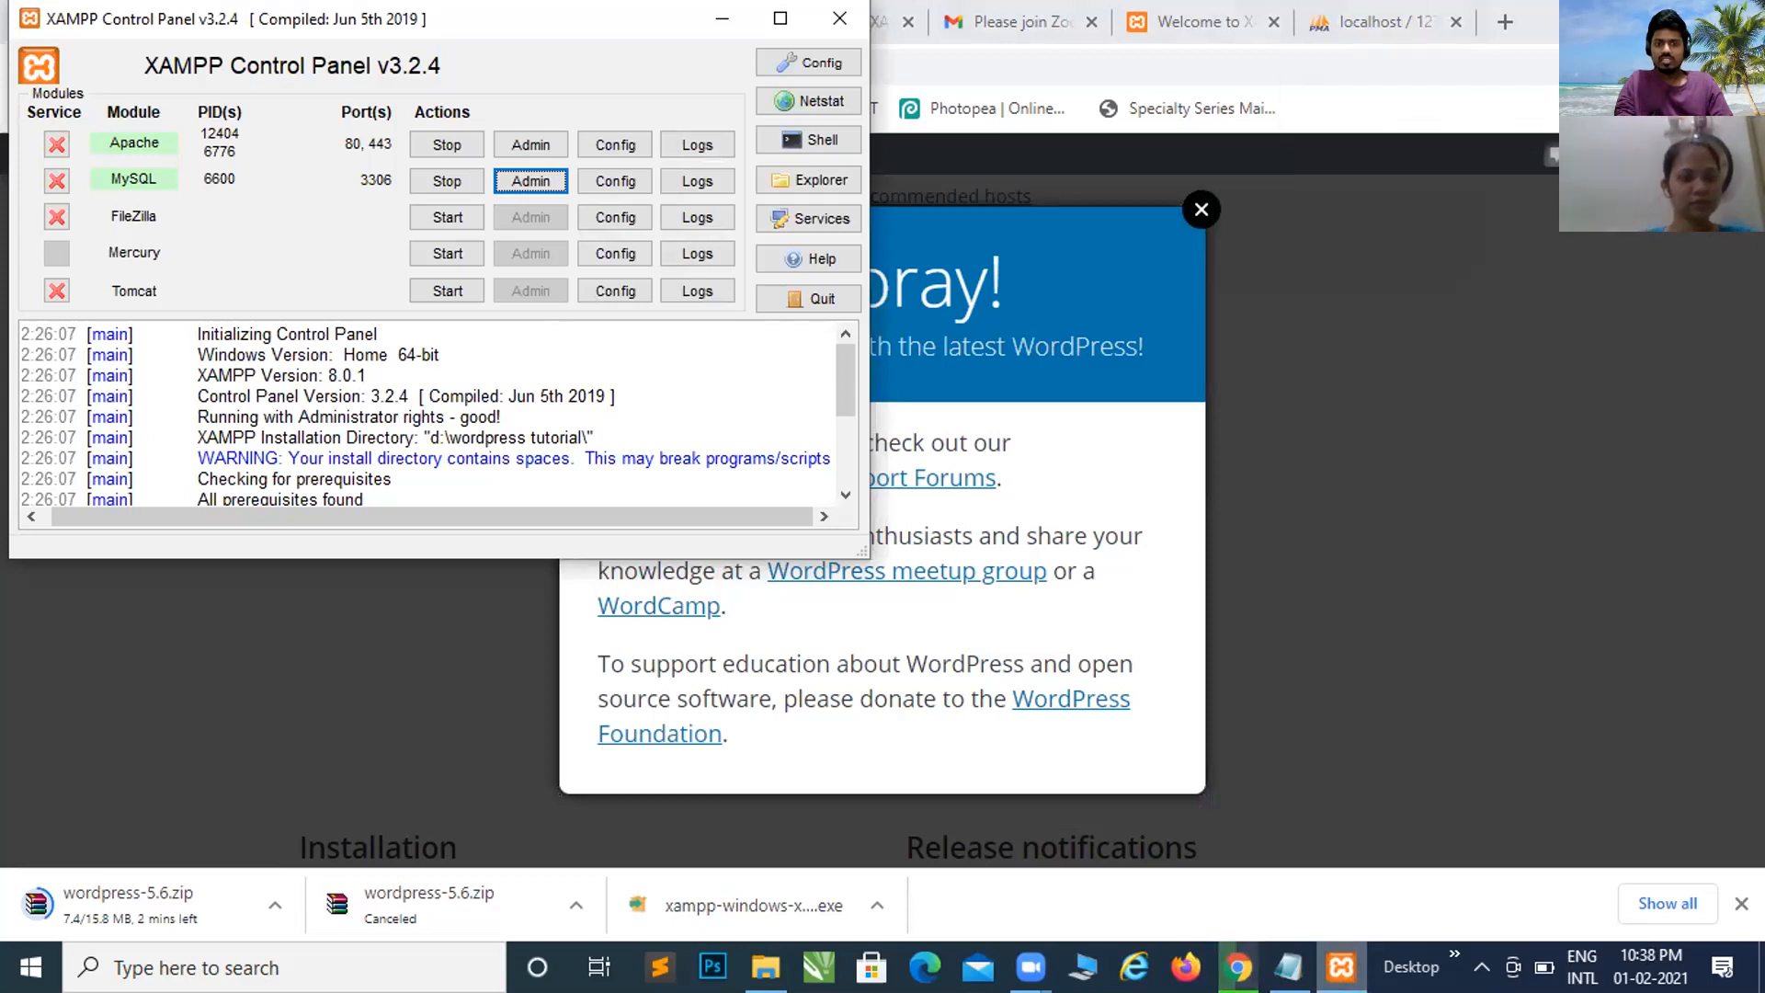
Step: In the D:\Wordpress Tutorial Explorer window, visit htdocs, then open the php folder
click(1127, 881)
mouse_move(766, 967)
click(718, 825)
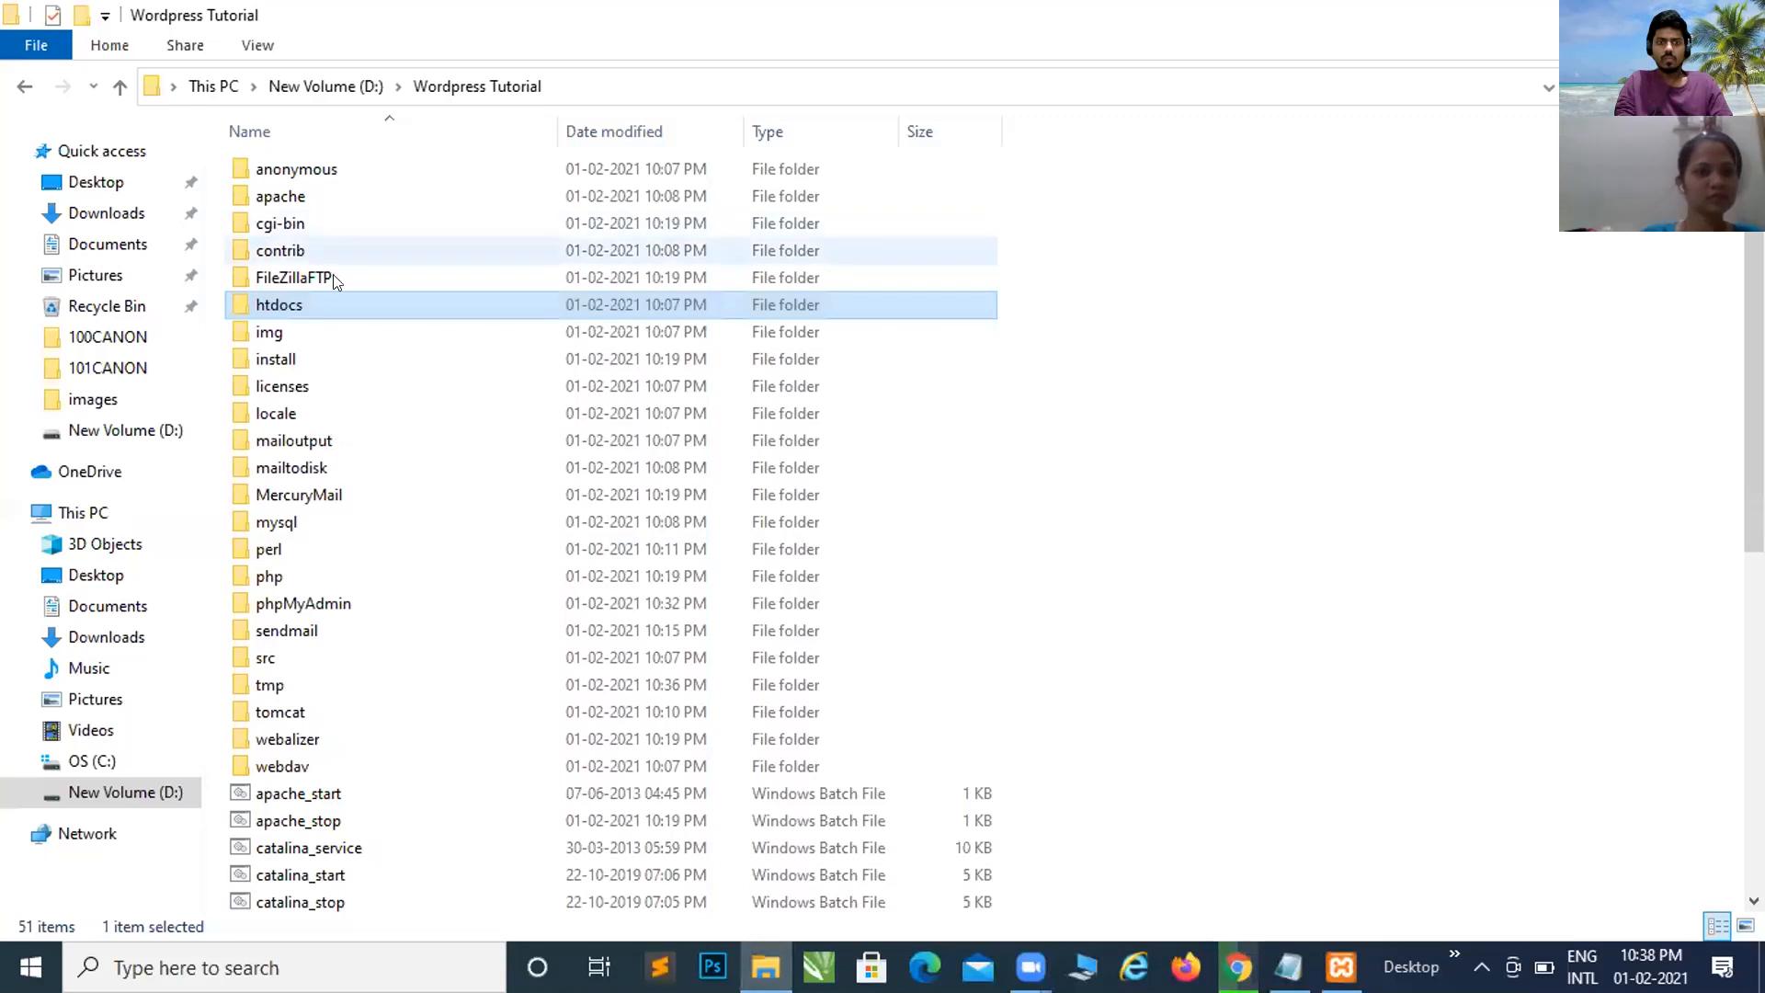
double_click(313, 296)
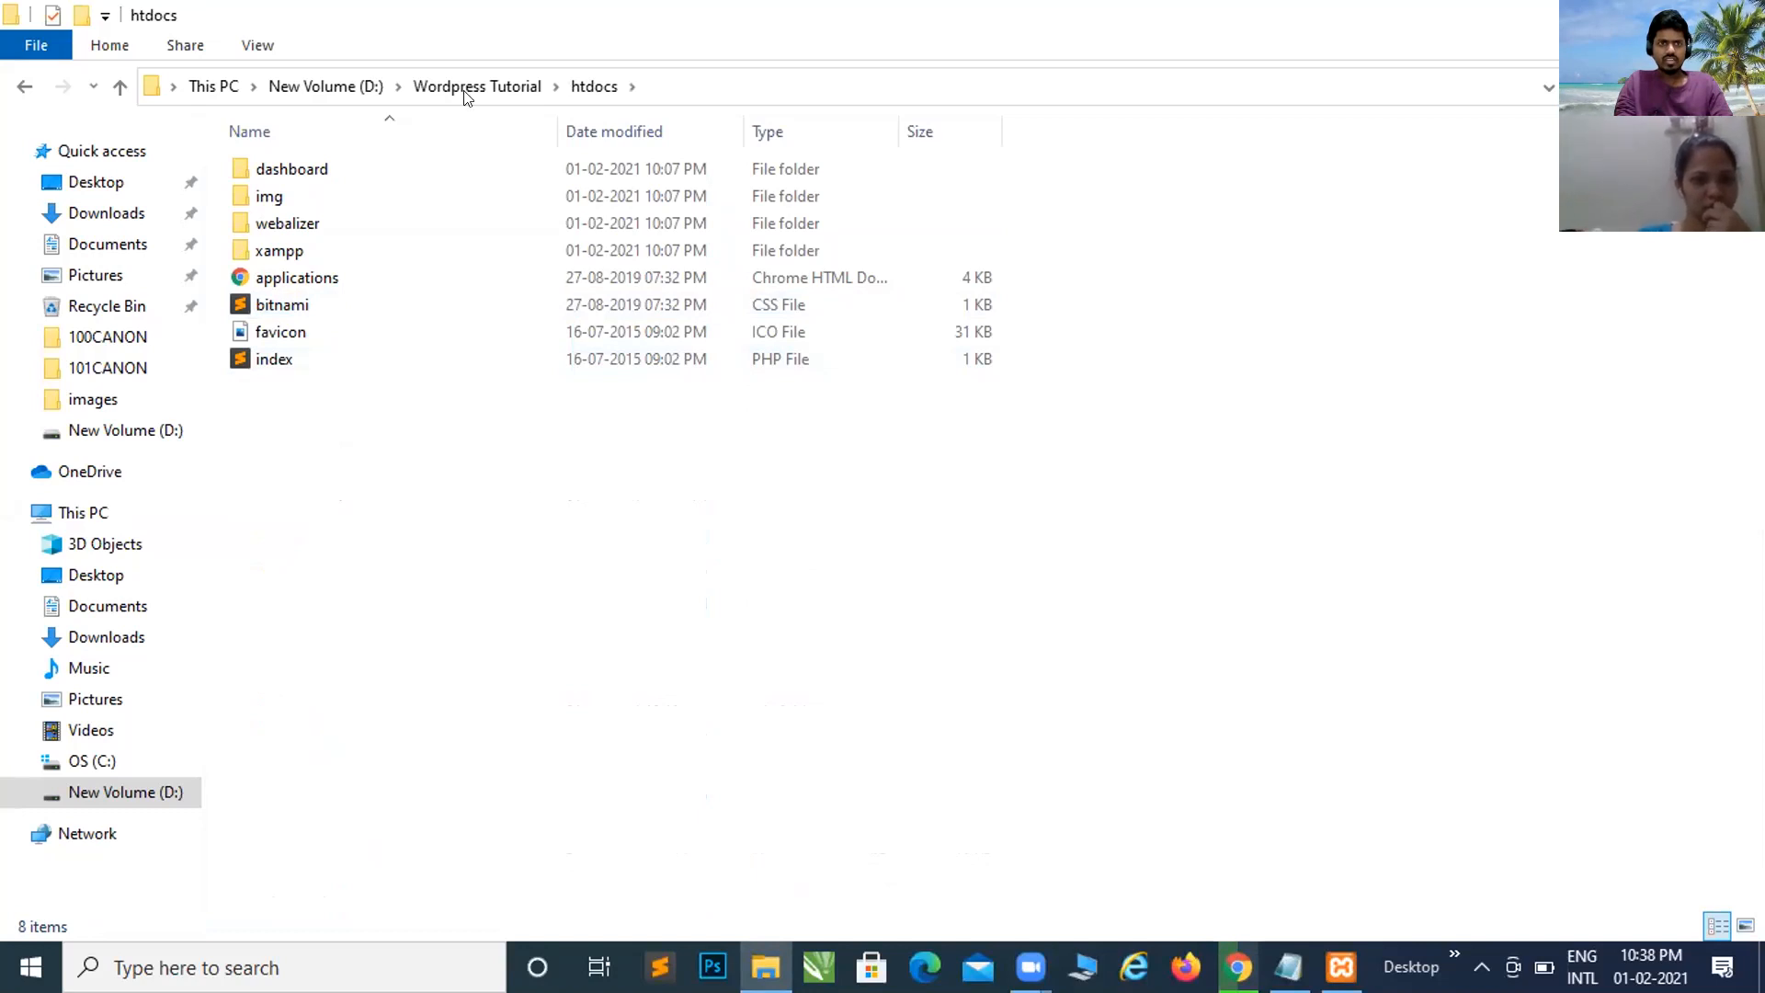
click(504, 90)
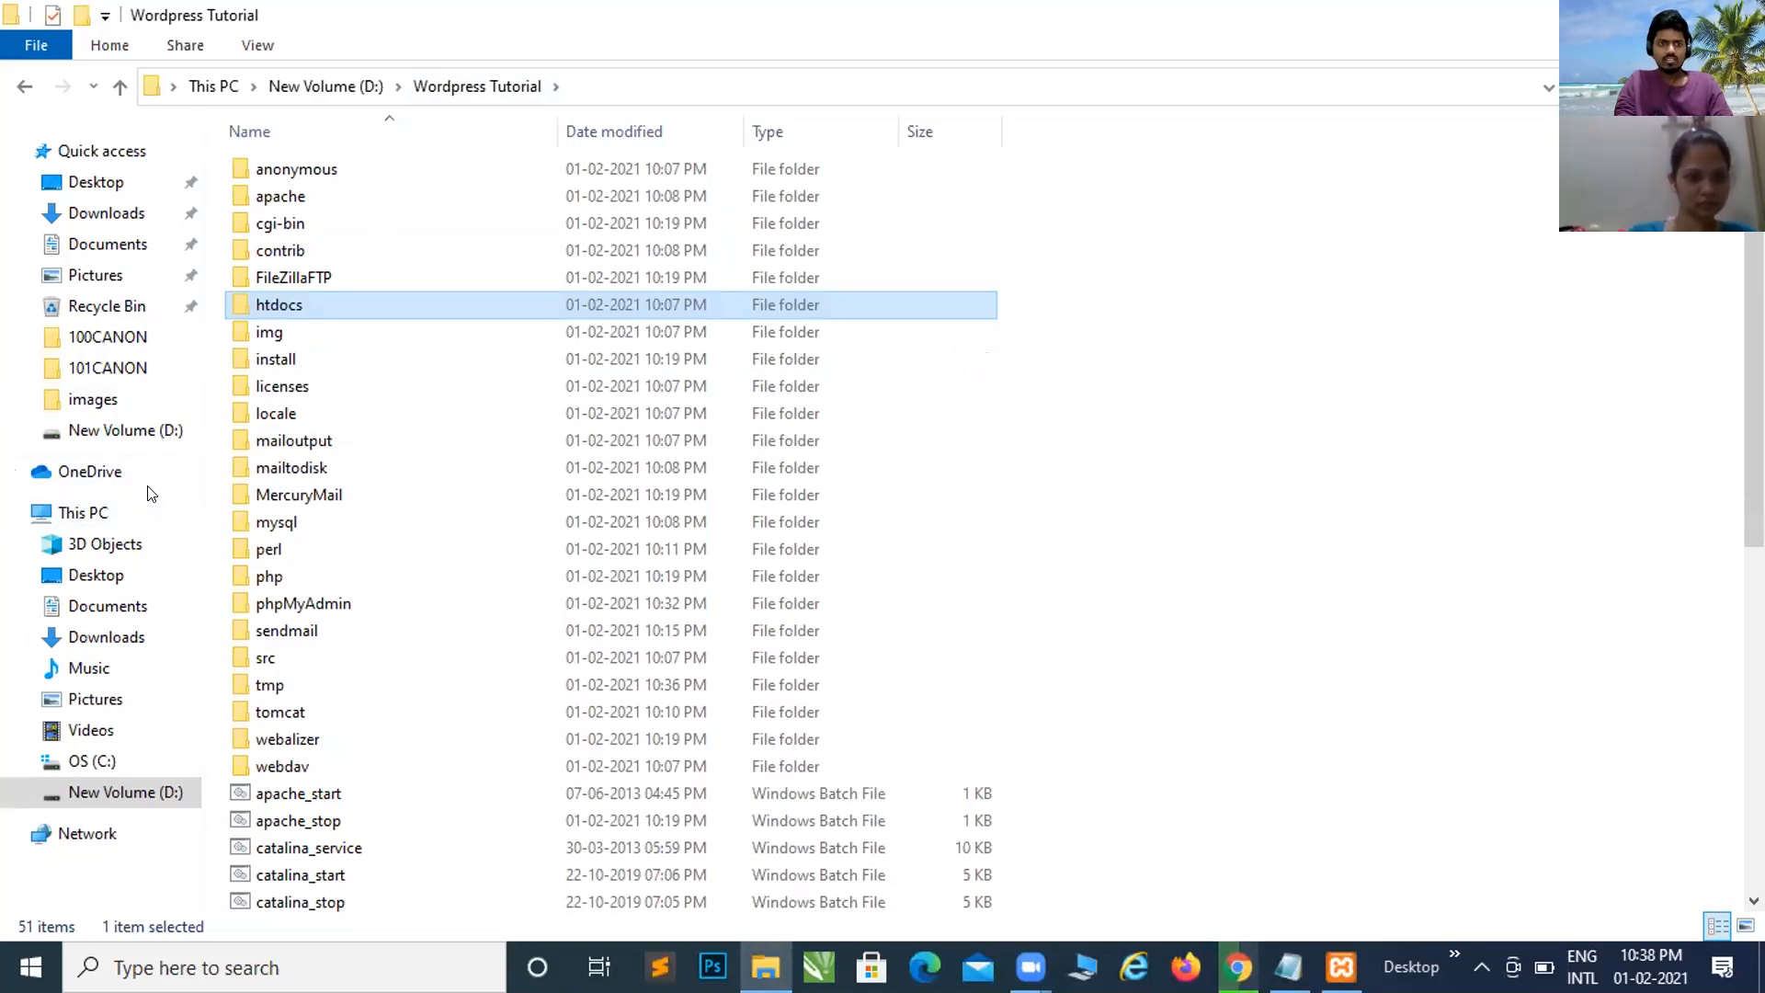
click(295, 575)
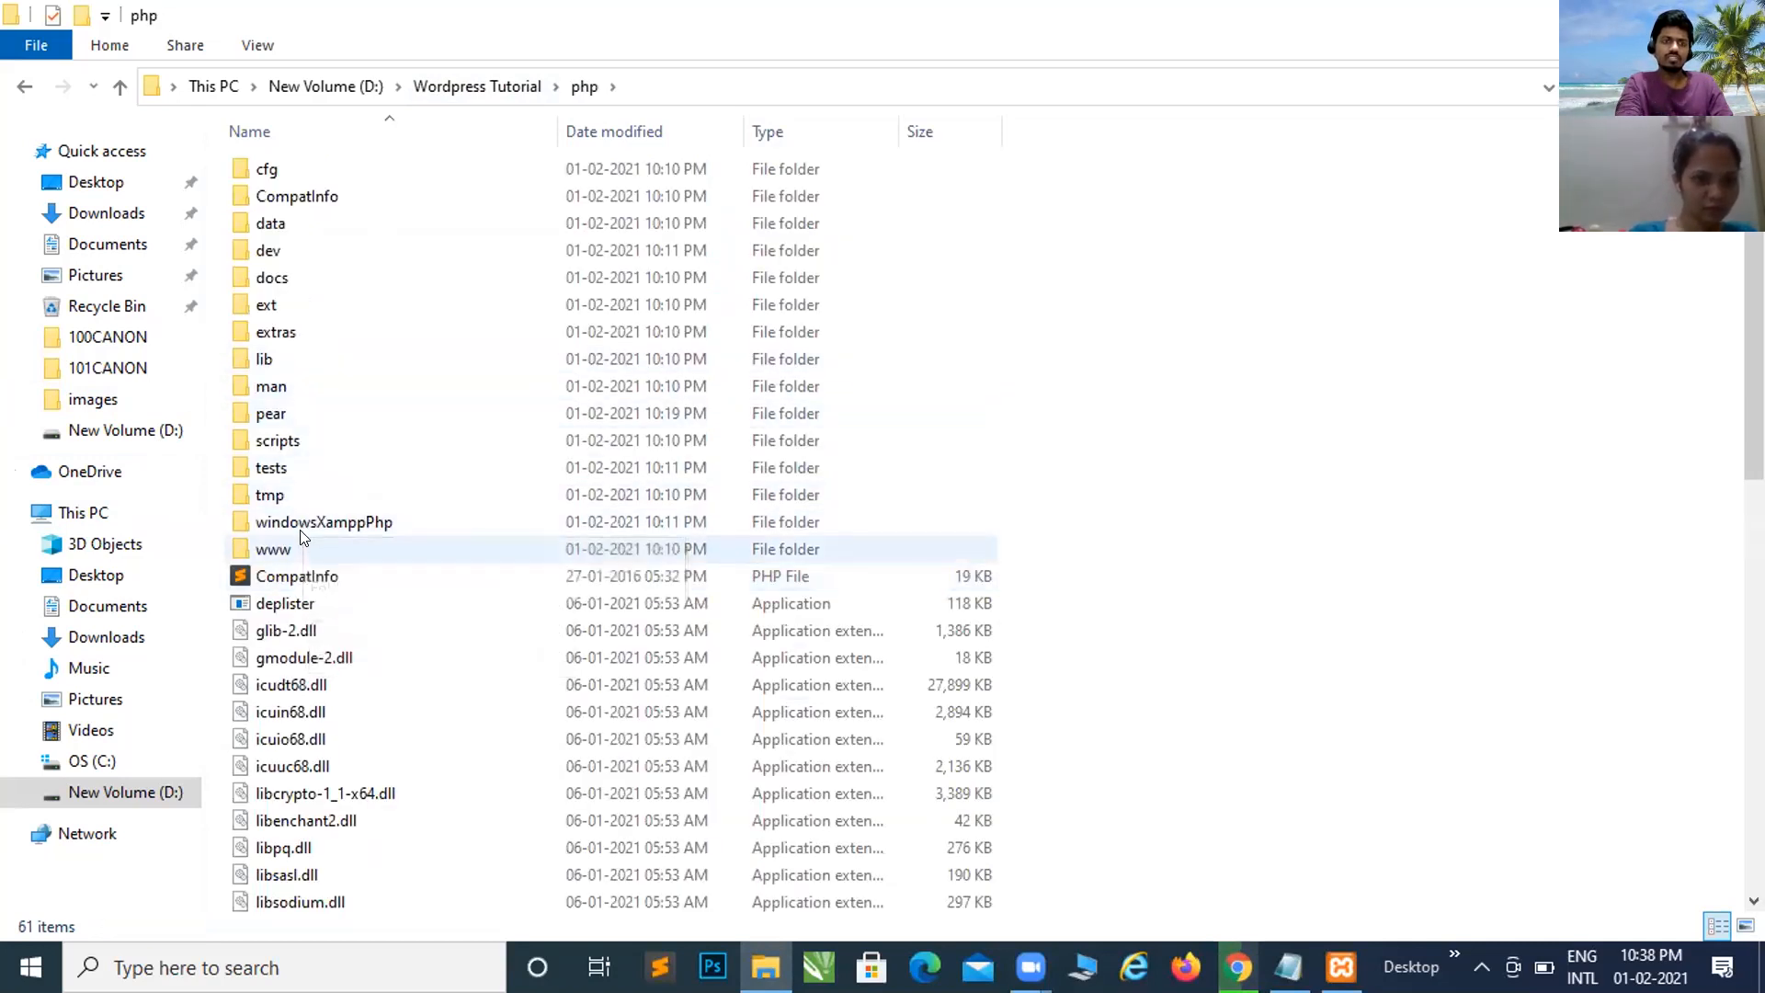
Step: Browse the php folder's files: tests, tmp, the pci files and the php application
click(304, 469)
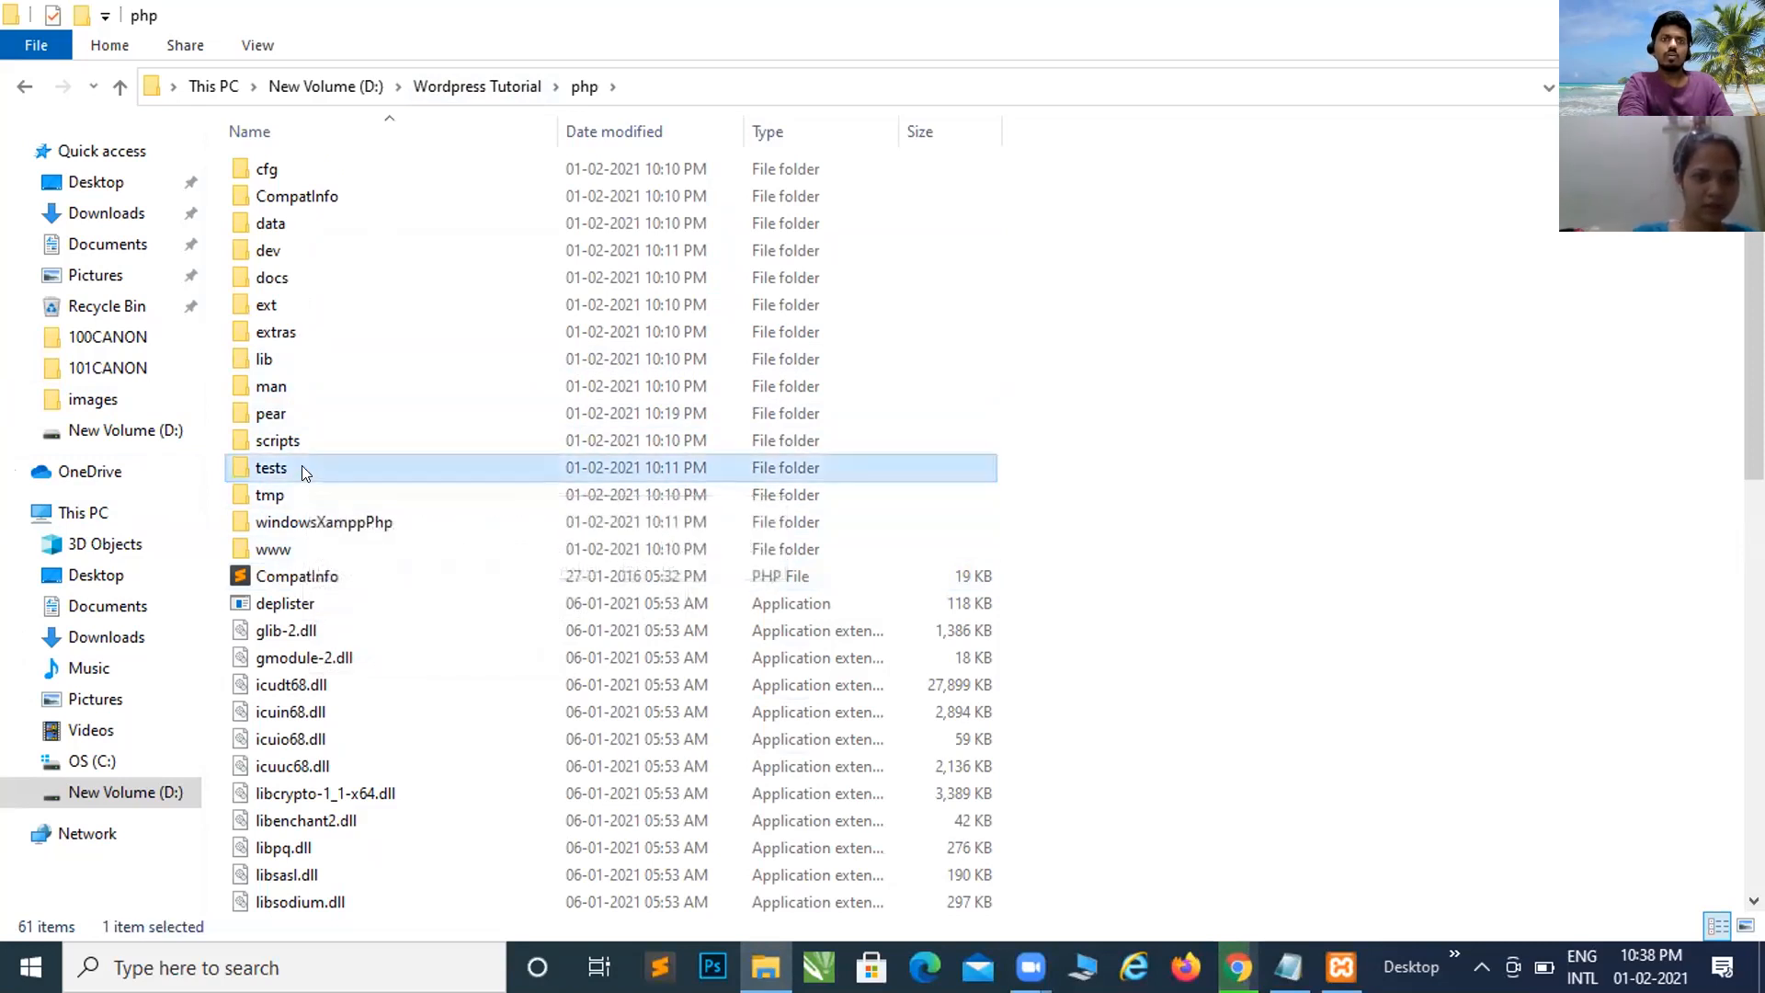
key(Down)
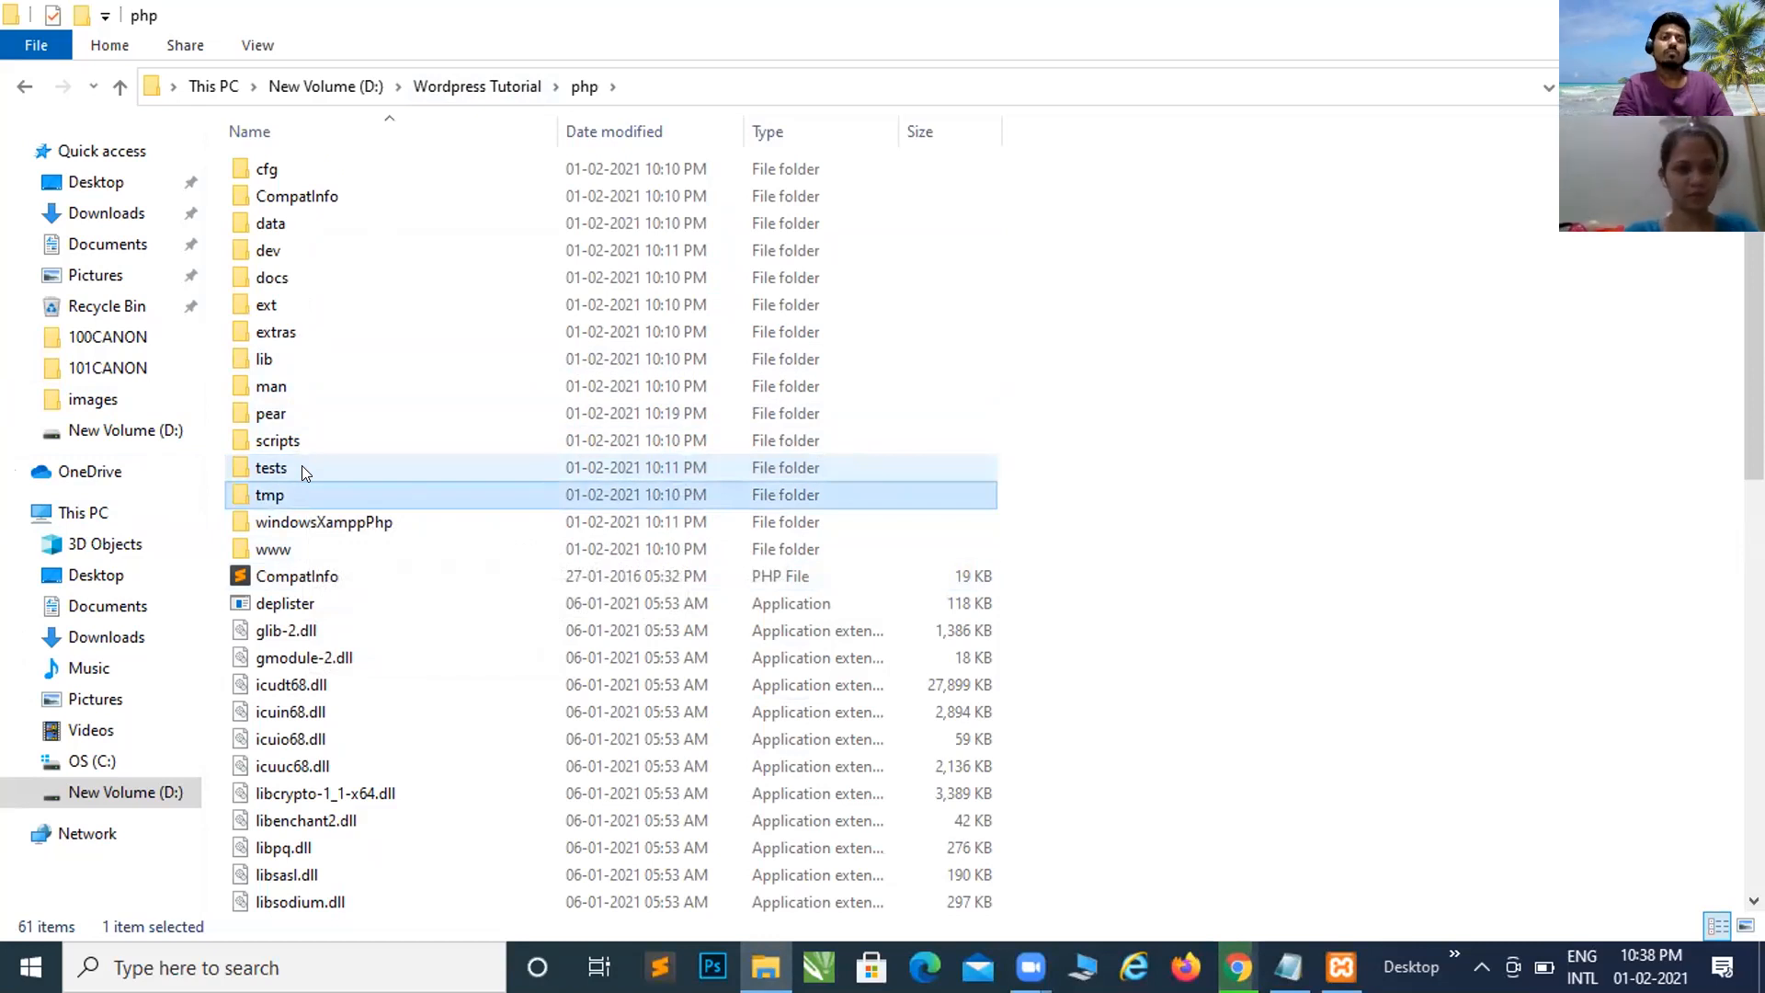
key(p)
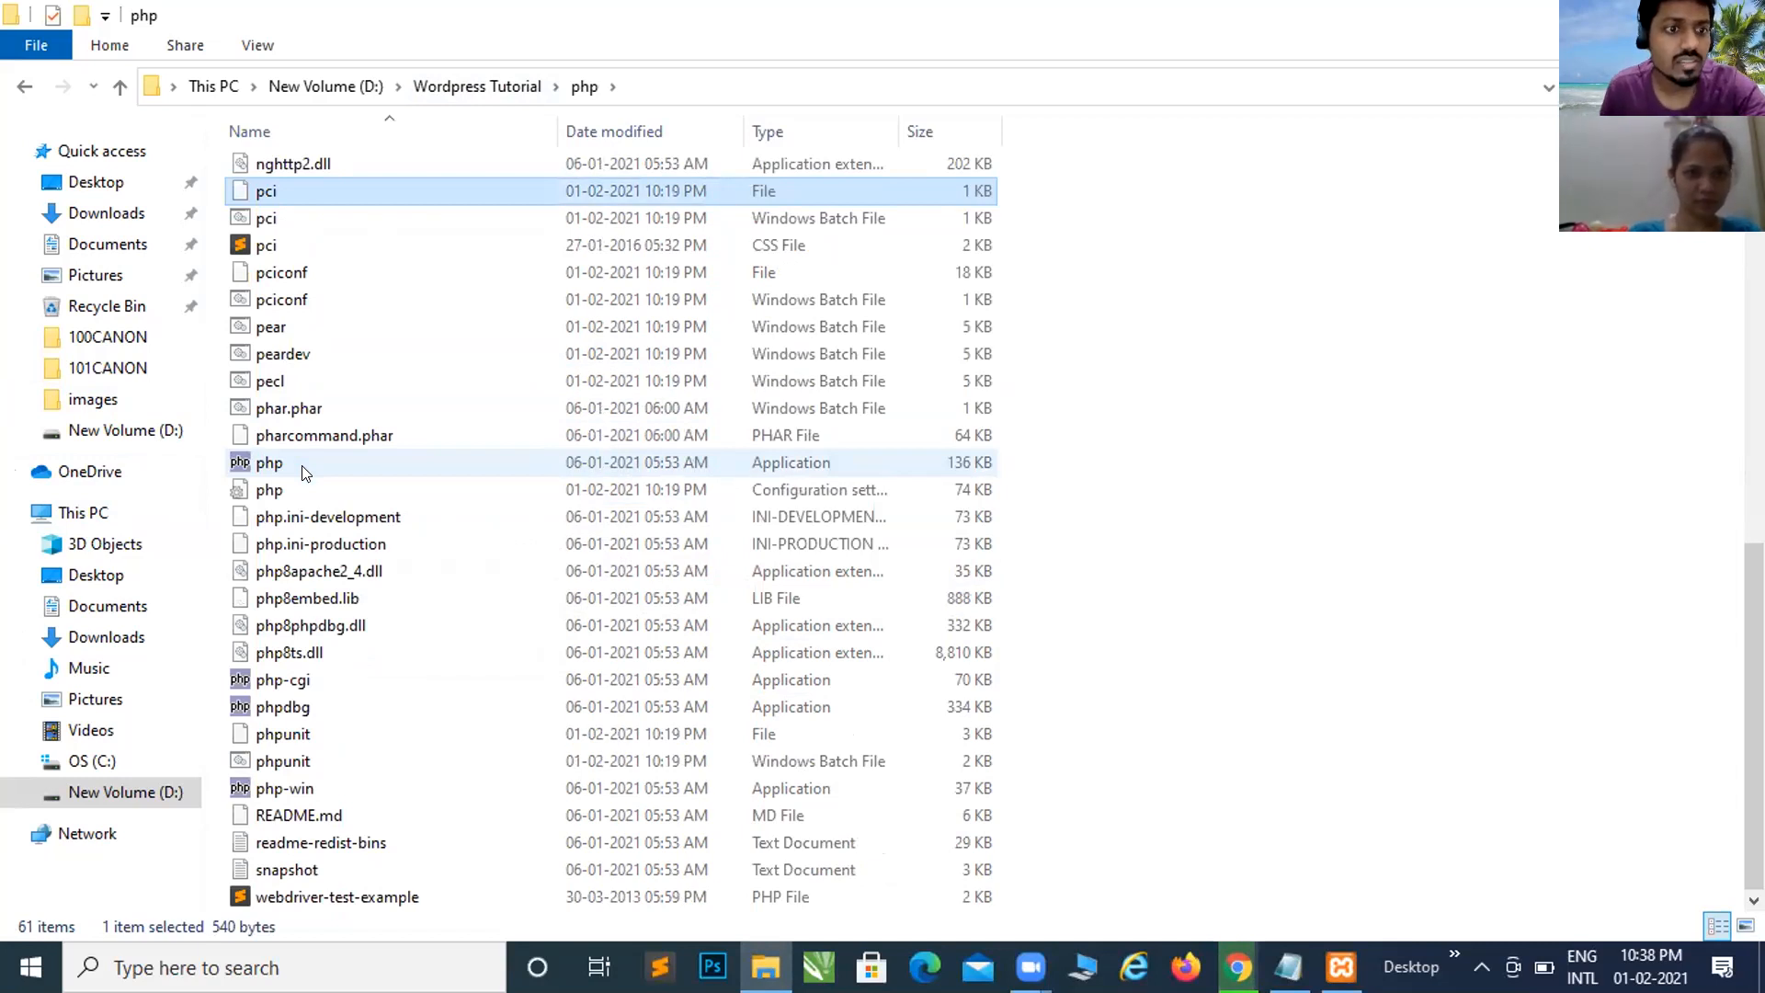
key(p)
key(p)
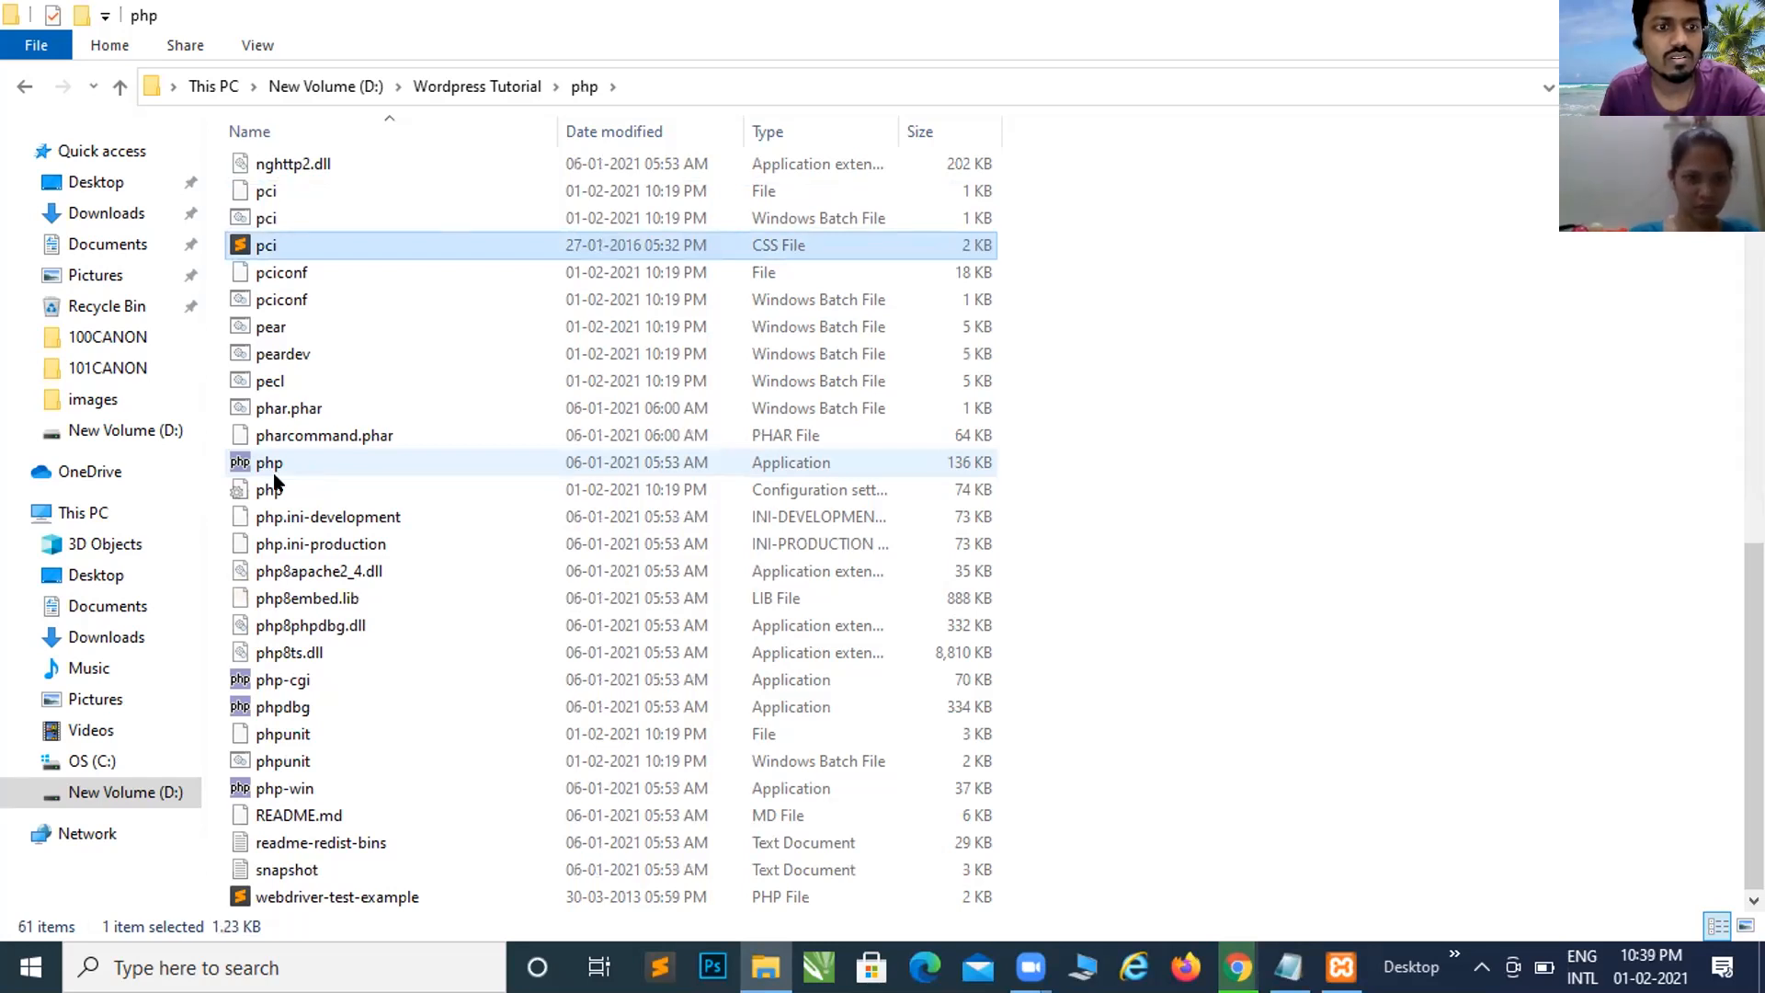
click(261, 469)
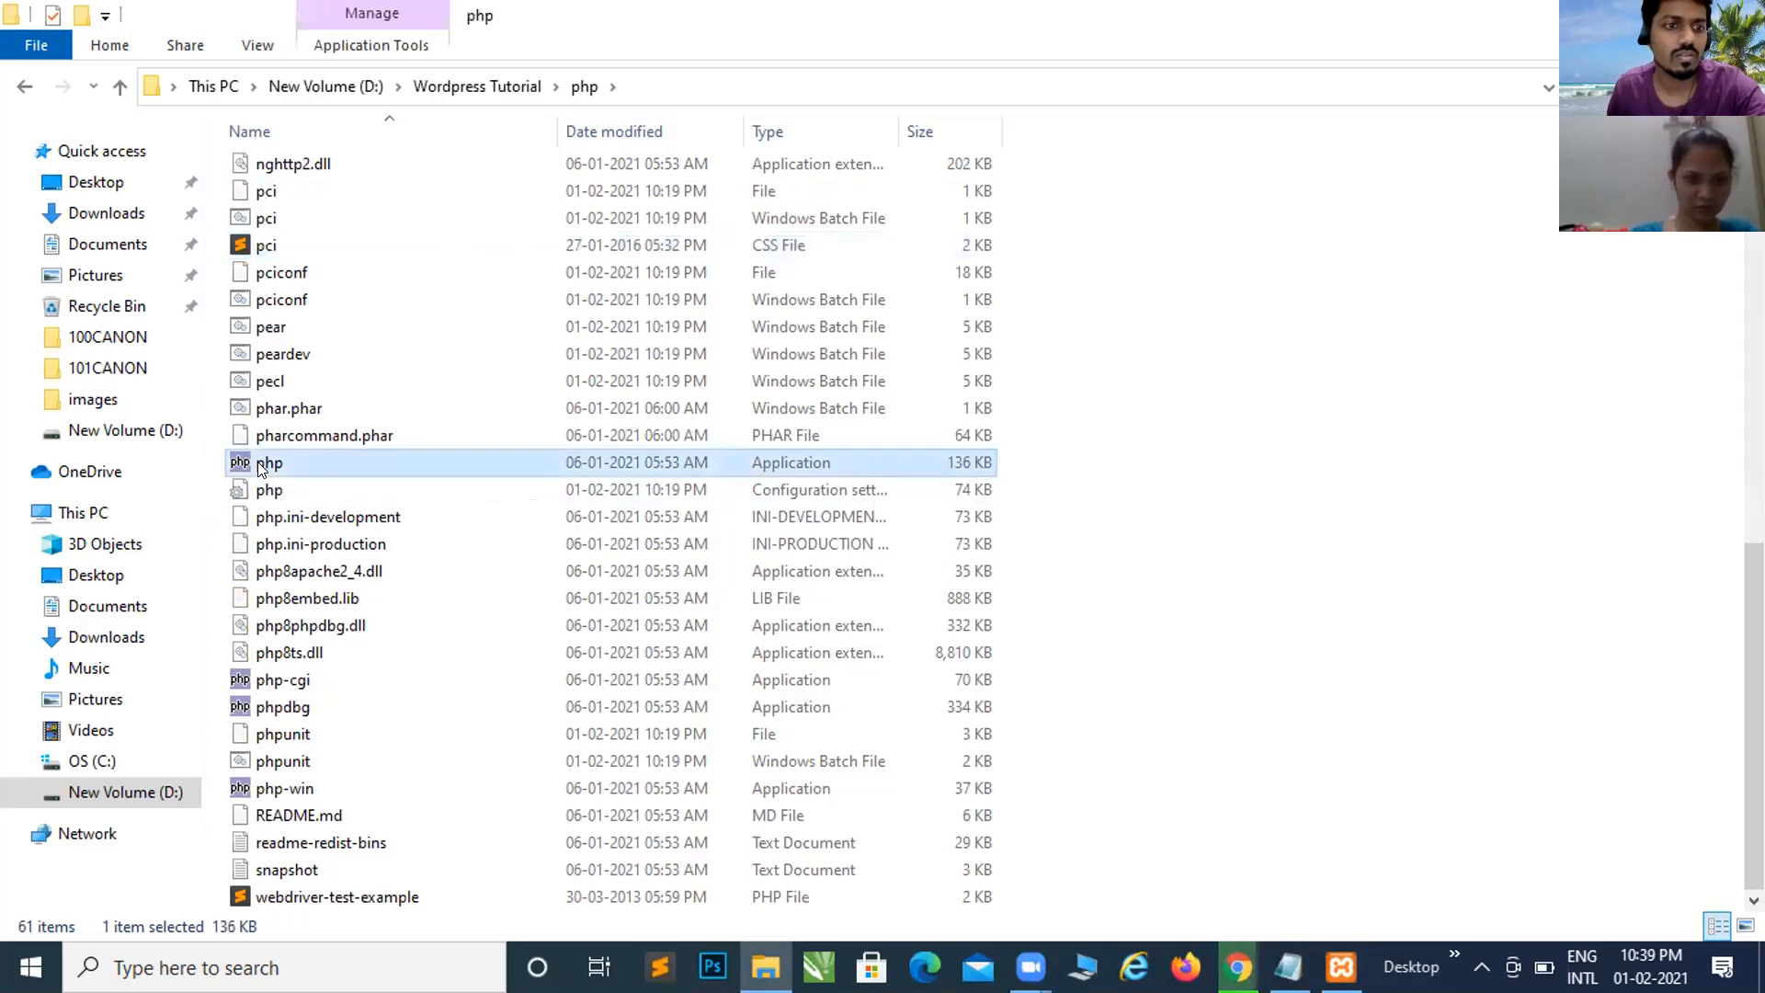
click(278, 490)
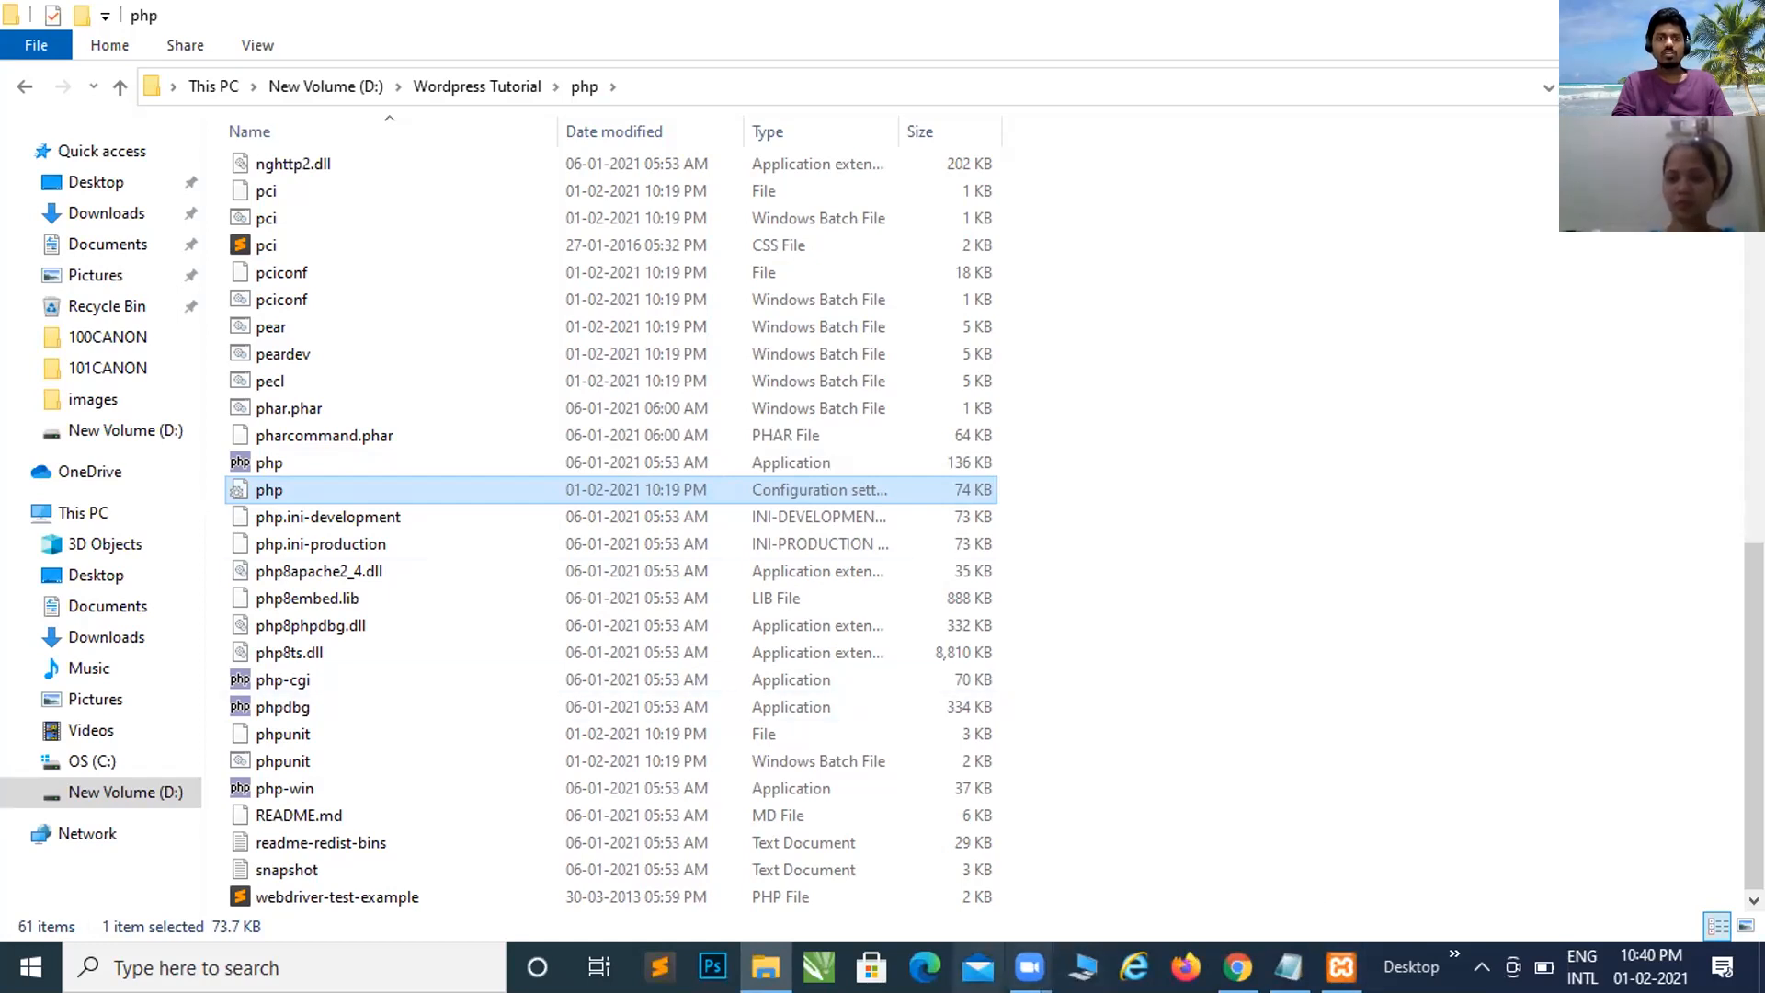
Step: Show the finished wordpress-5.6.zip download in its Downloads folder
mouse_move(1238, 967)
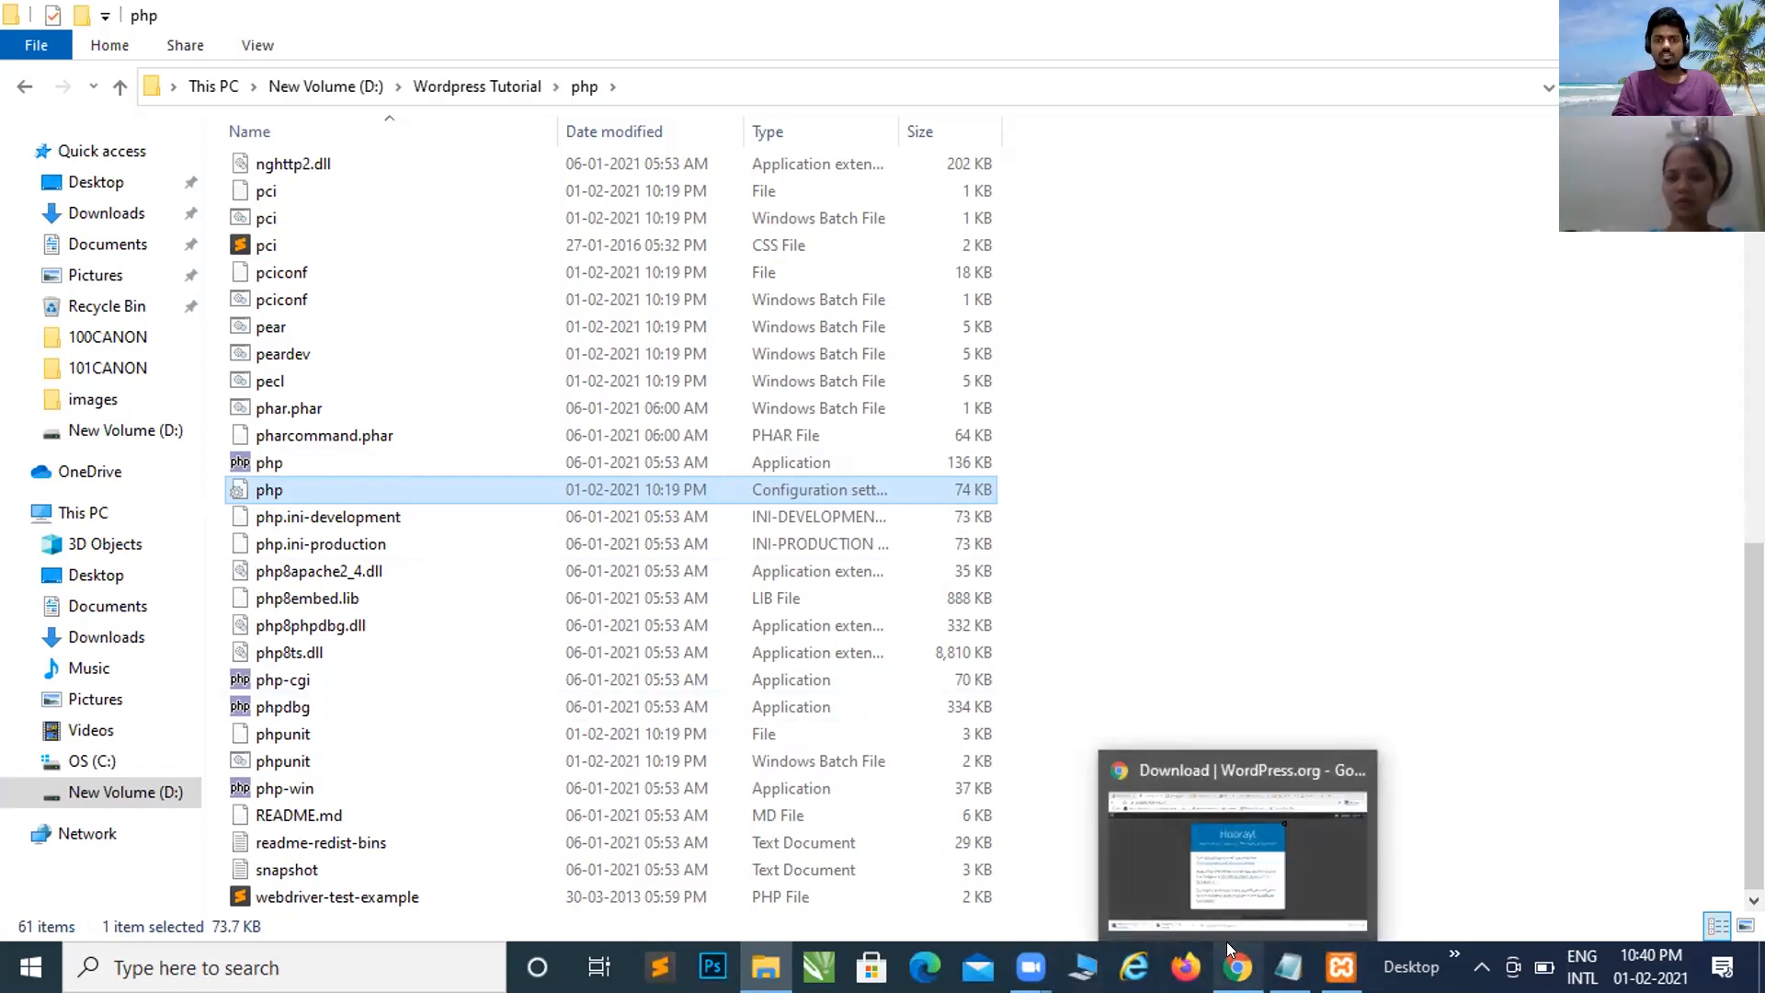
click(1212, 892)
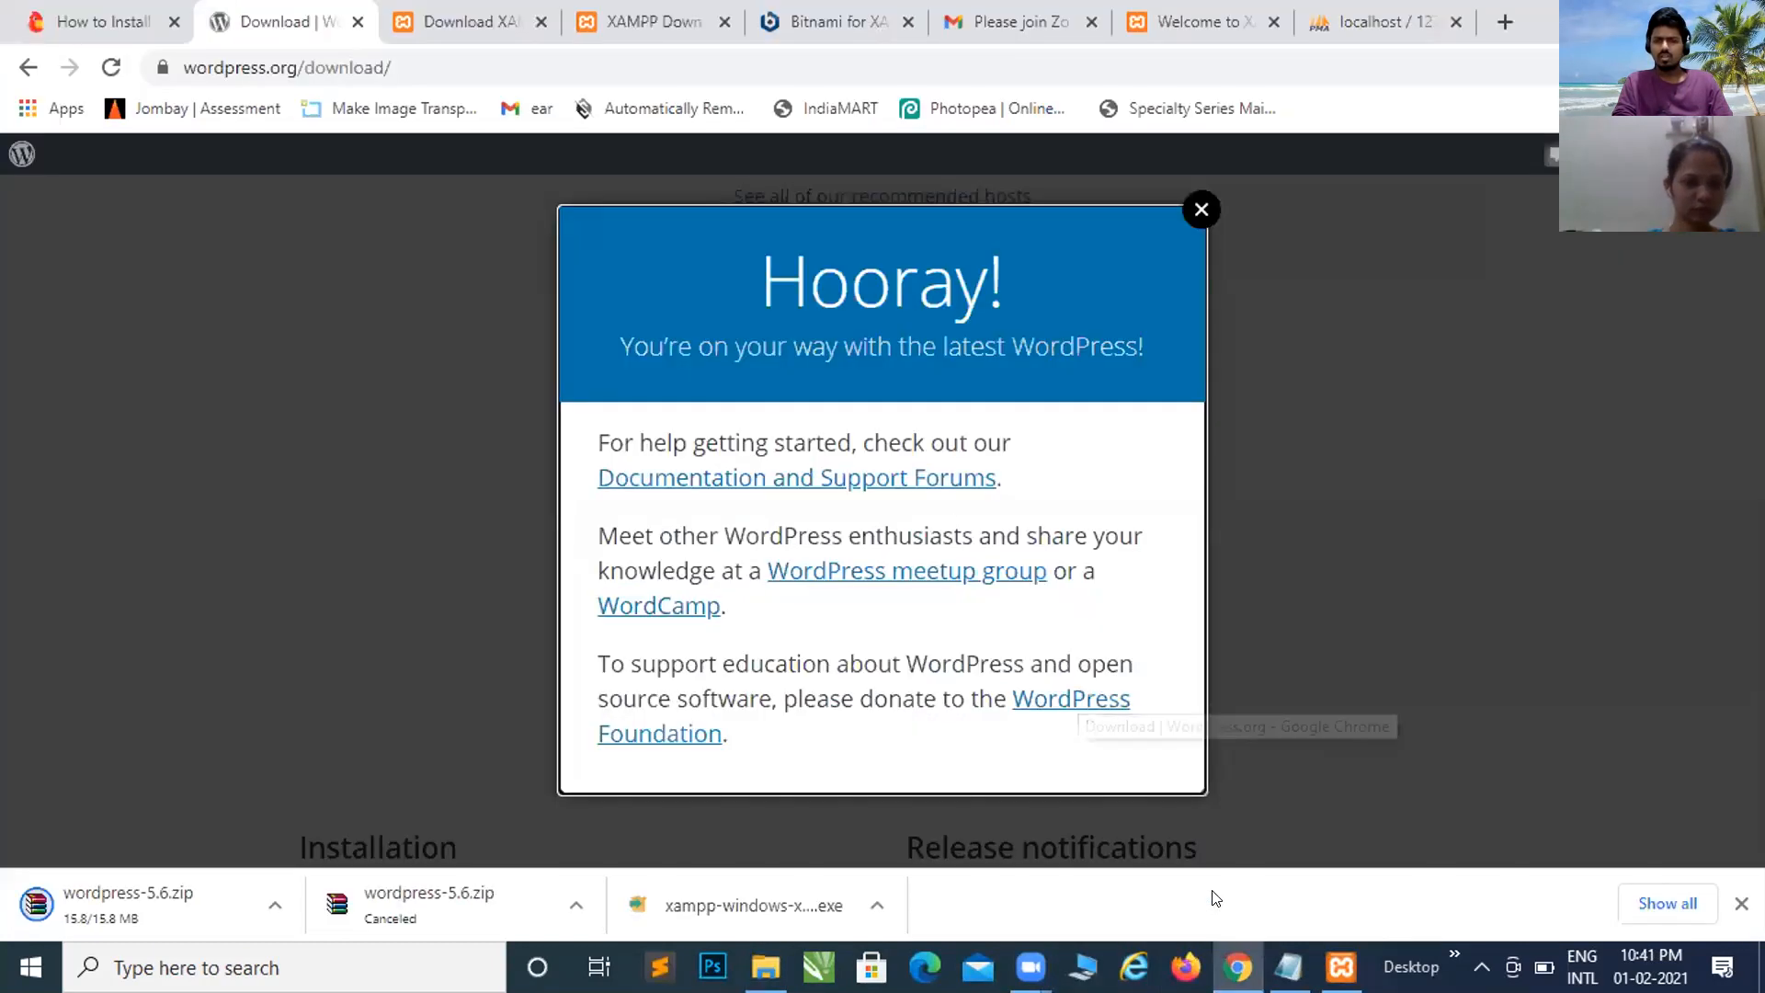
click(274, 903)
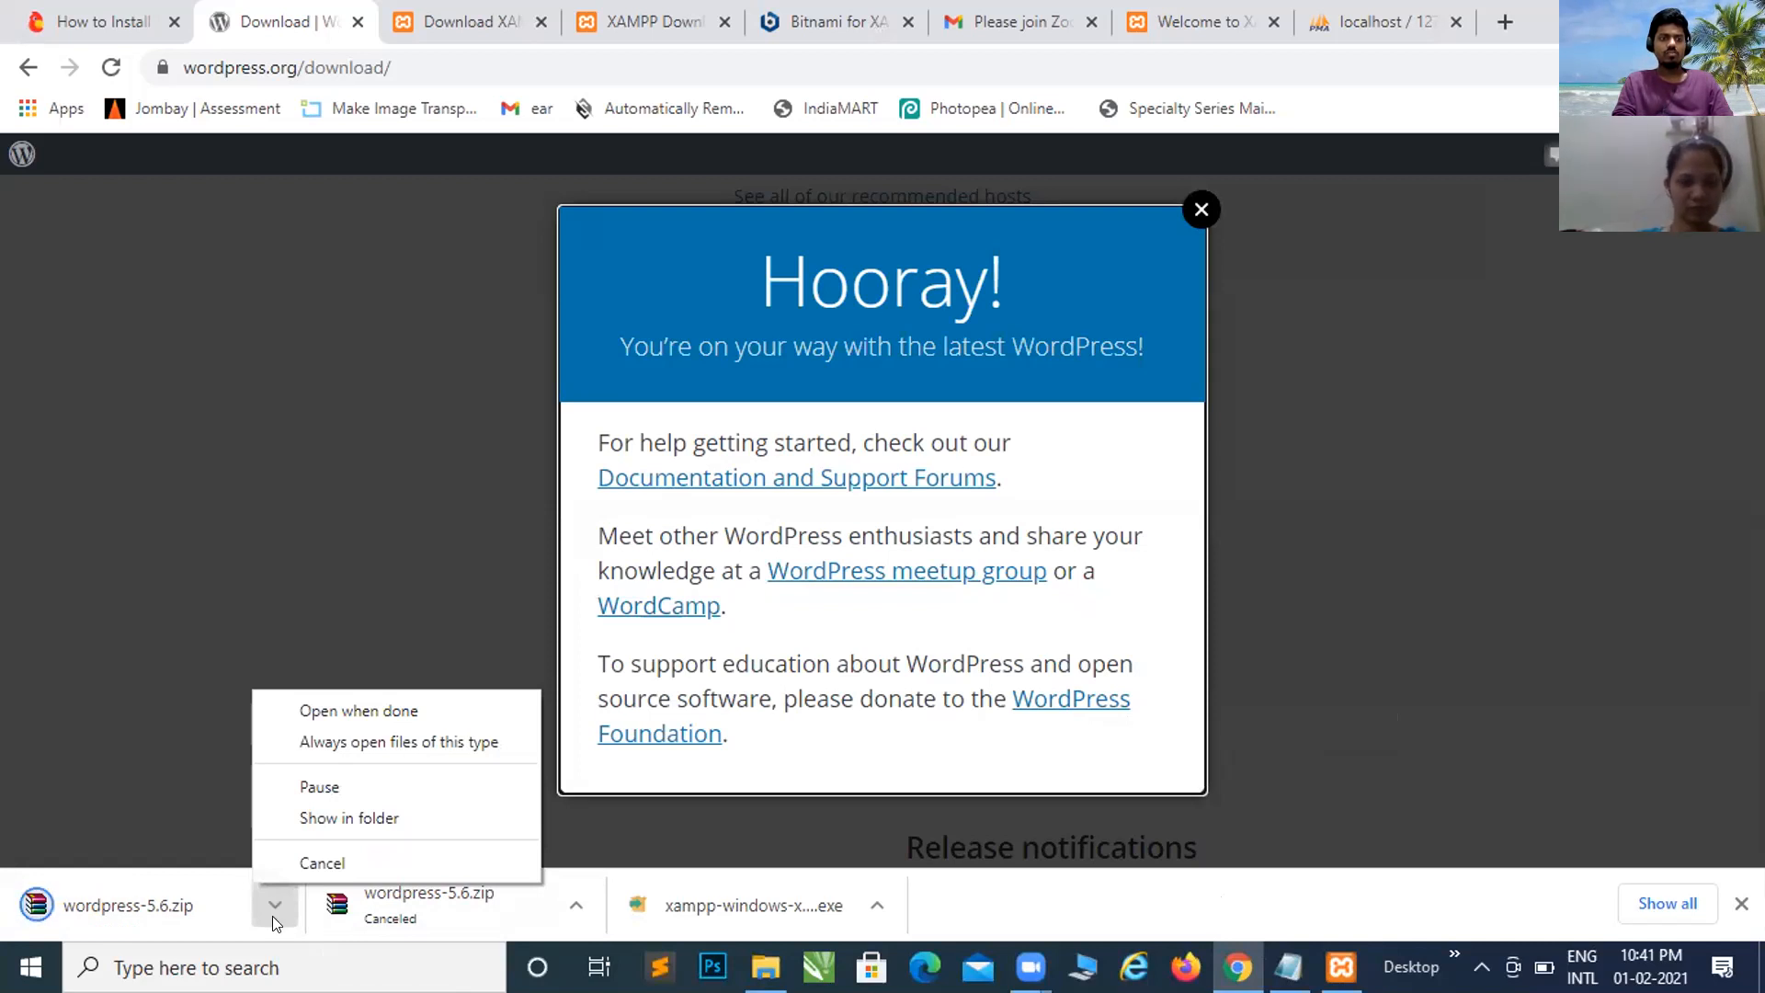
click(355, 807)
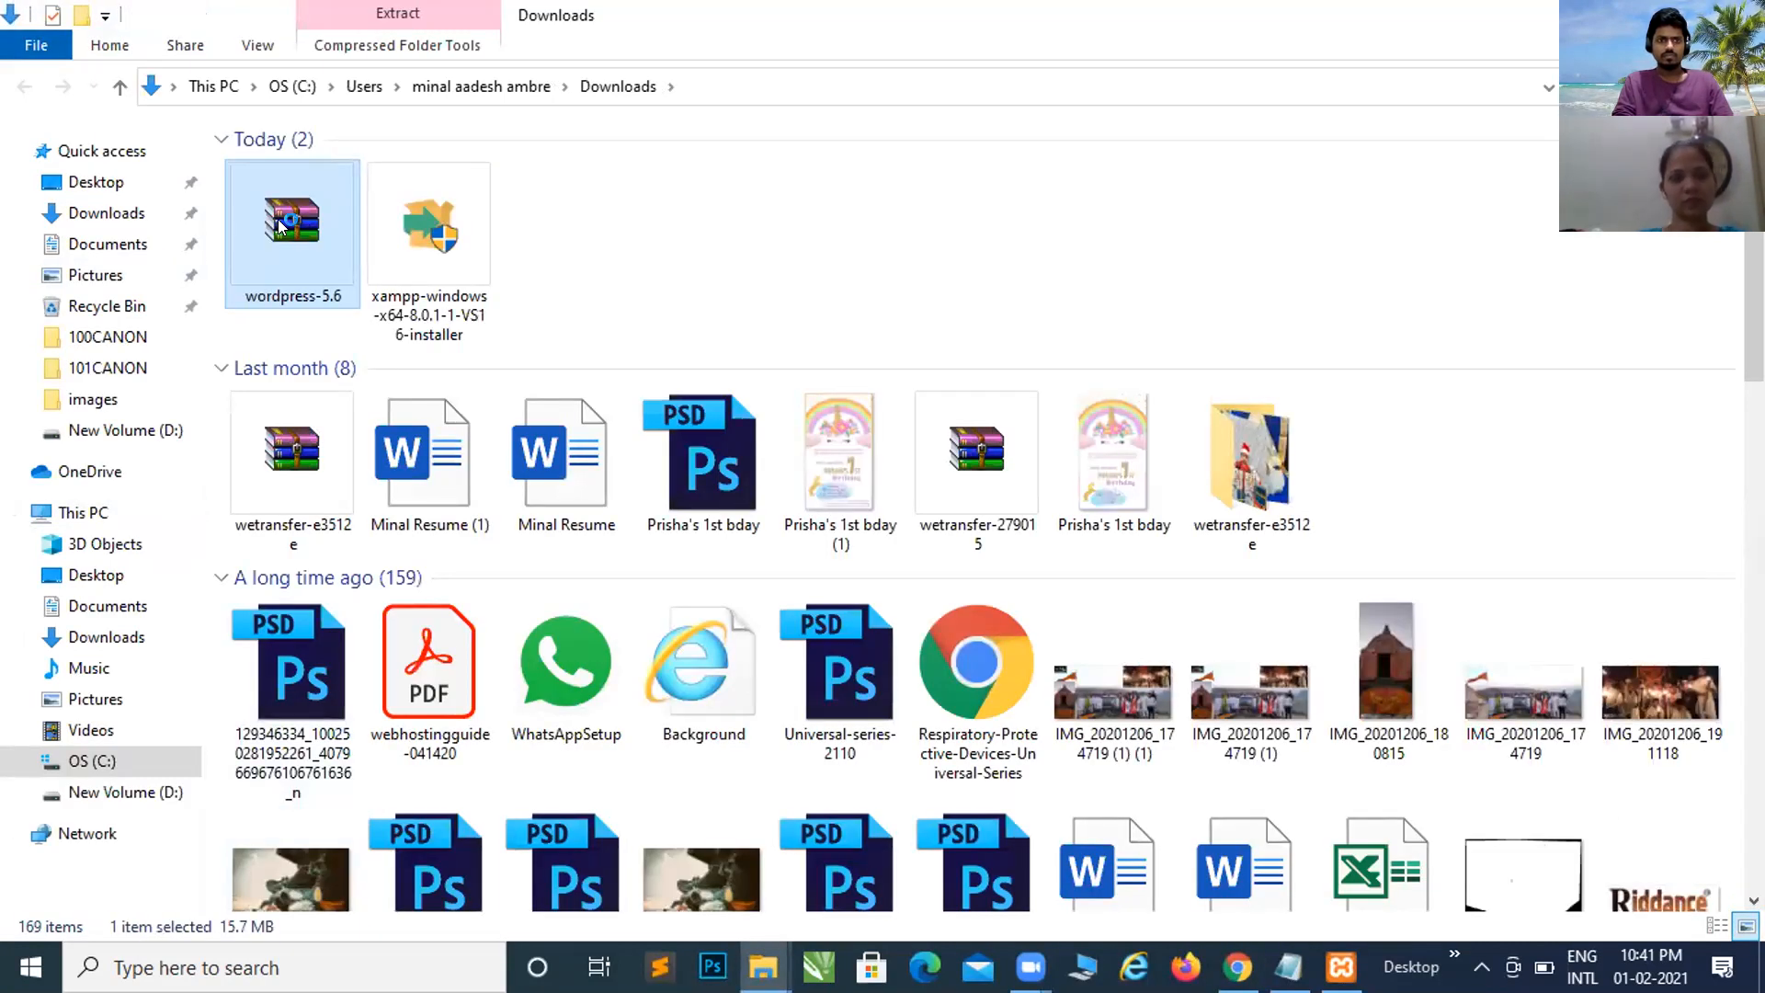
Step: Open wordpress-5.6.zip in WinRAR, dismiss the licence reminder, and view its wordpress folder
double_click(280, 227)
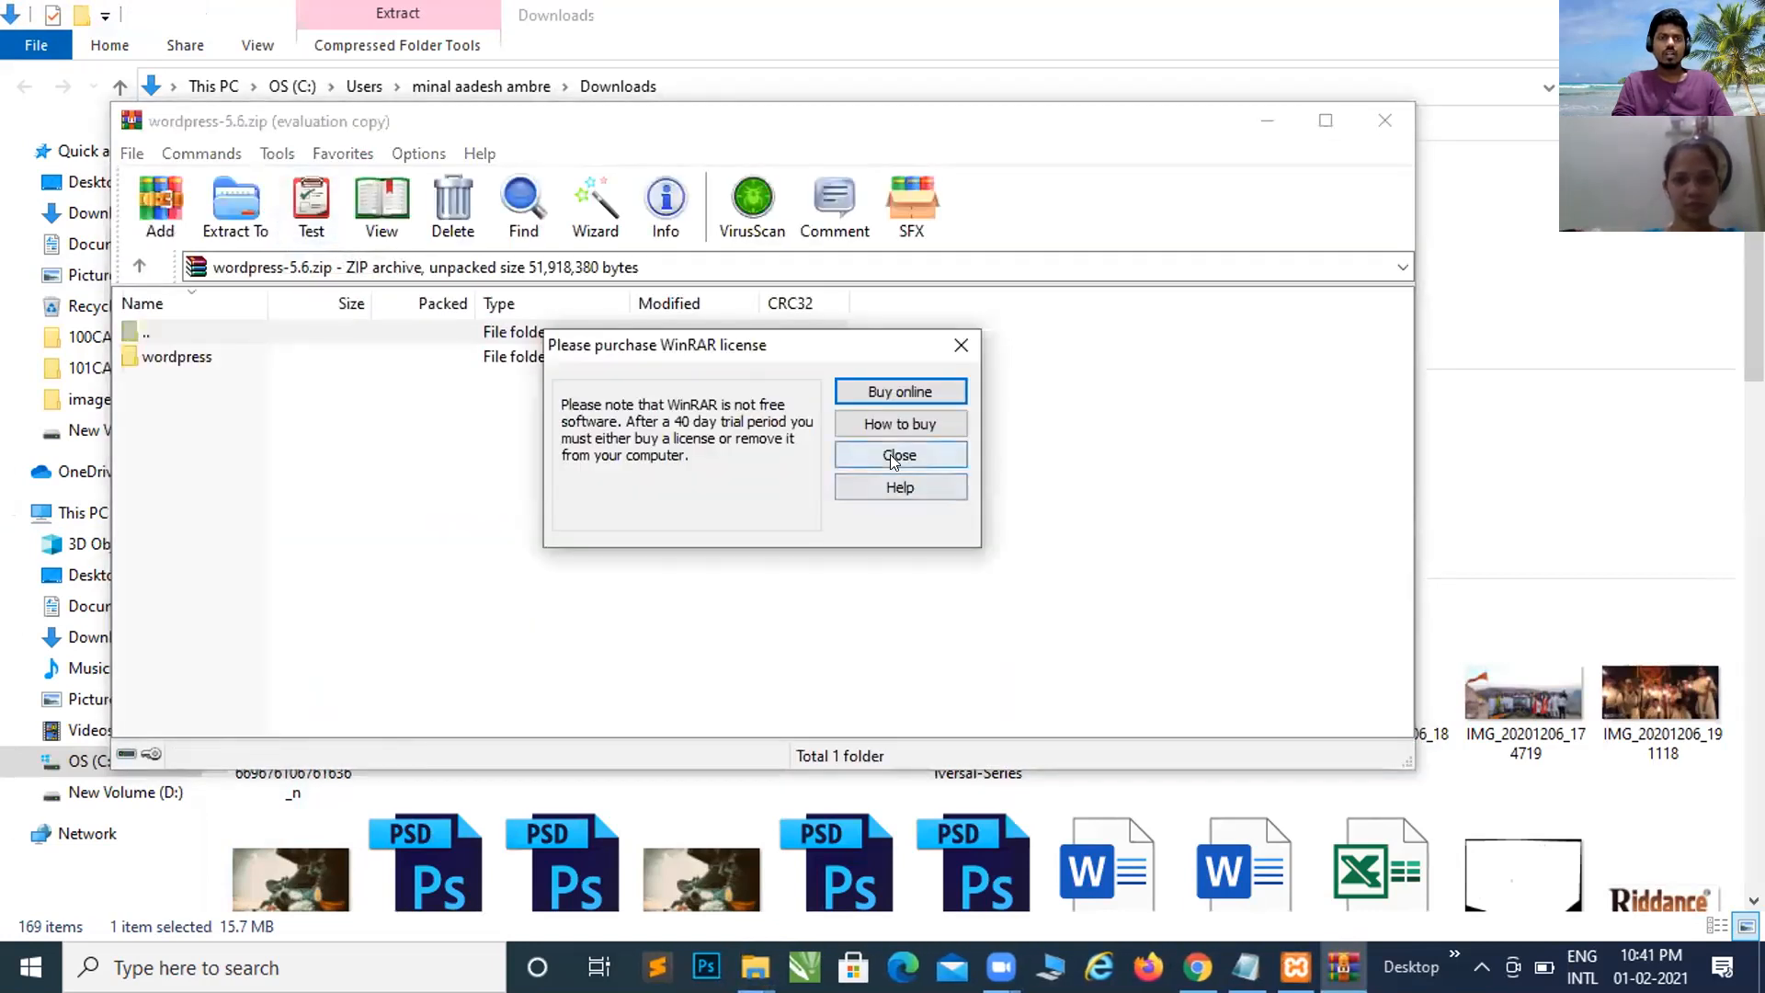
click(885, 457)
double_click(210, 359)
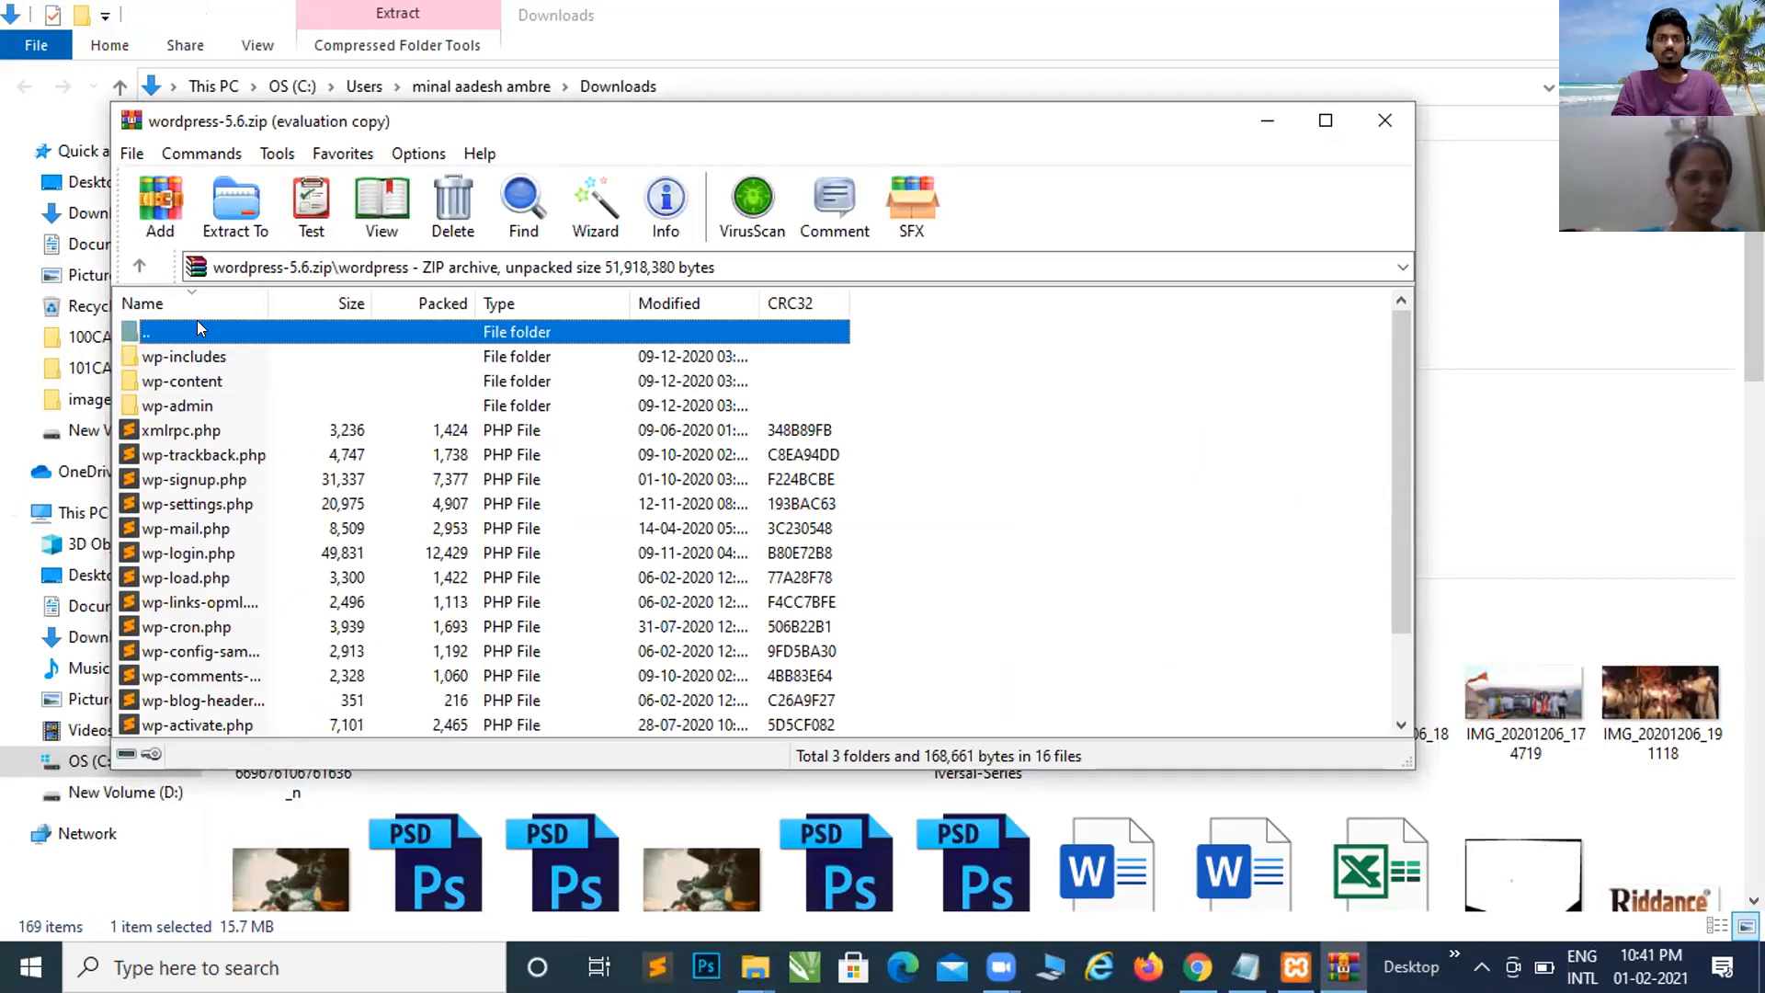
double_click(199, 328)
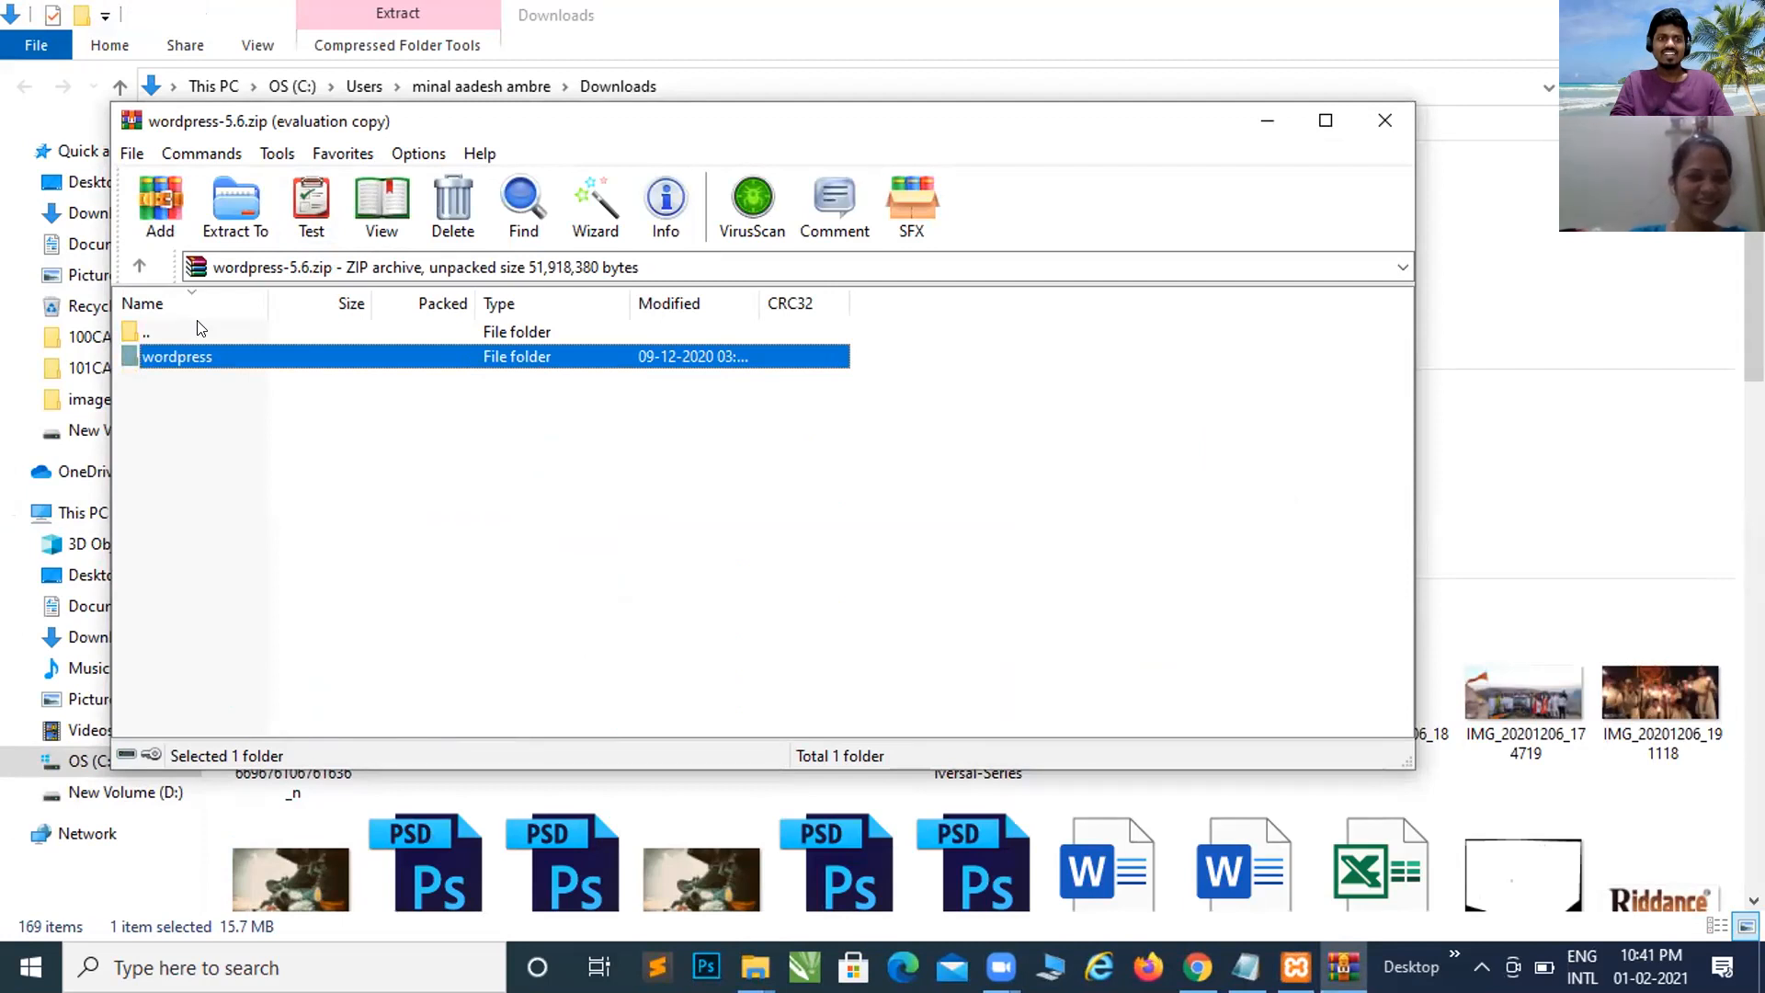
Step: Extract the archive into Downloads\wordpress-5.6, then bring the Downloads Explorer window forward
click(255, 206)
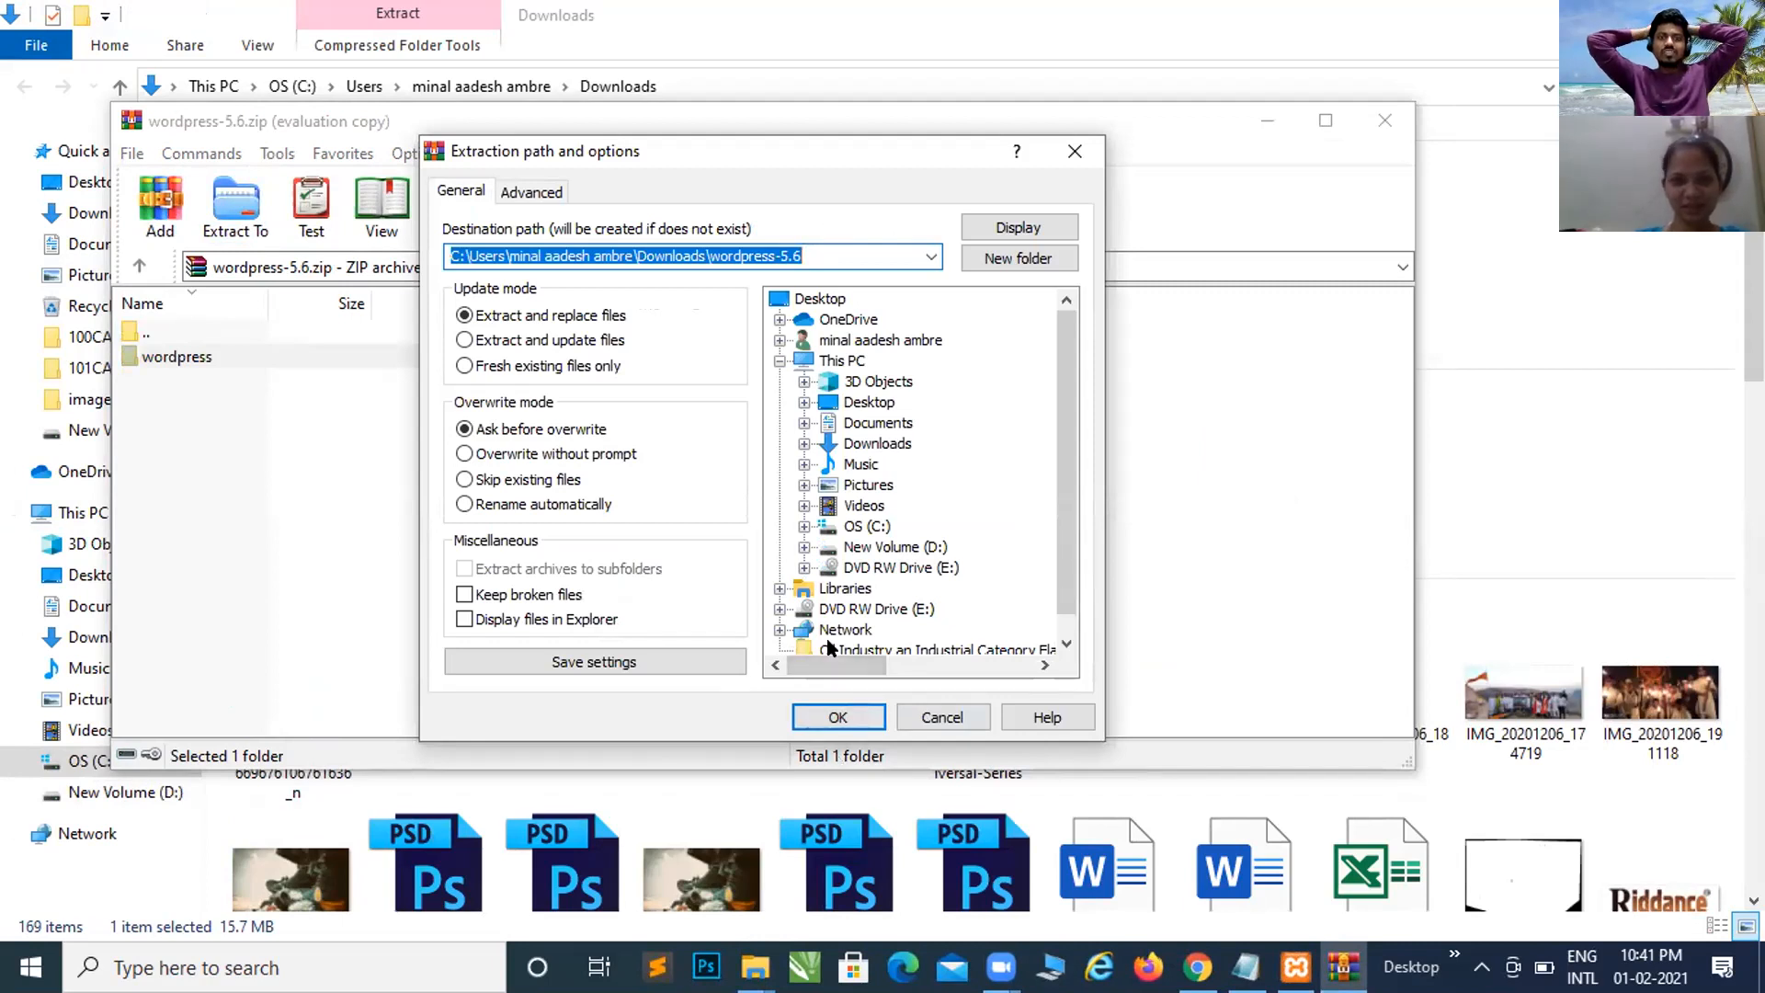
click(831, 716)
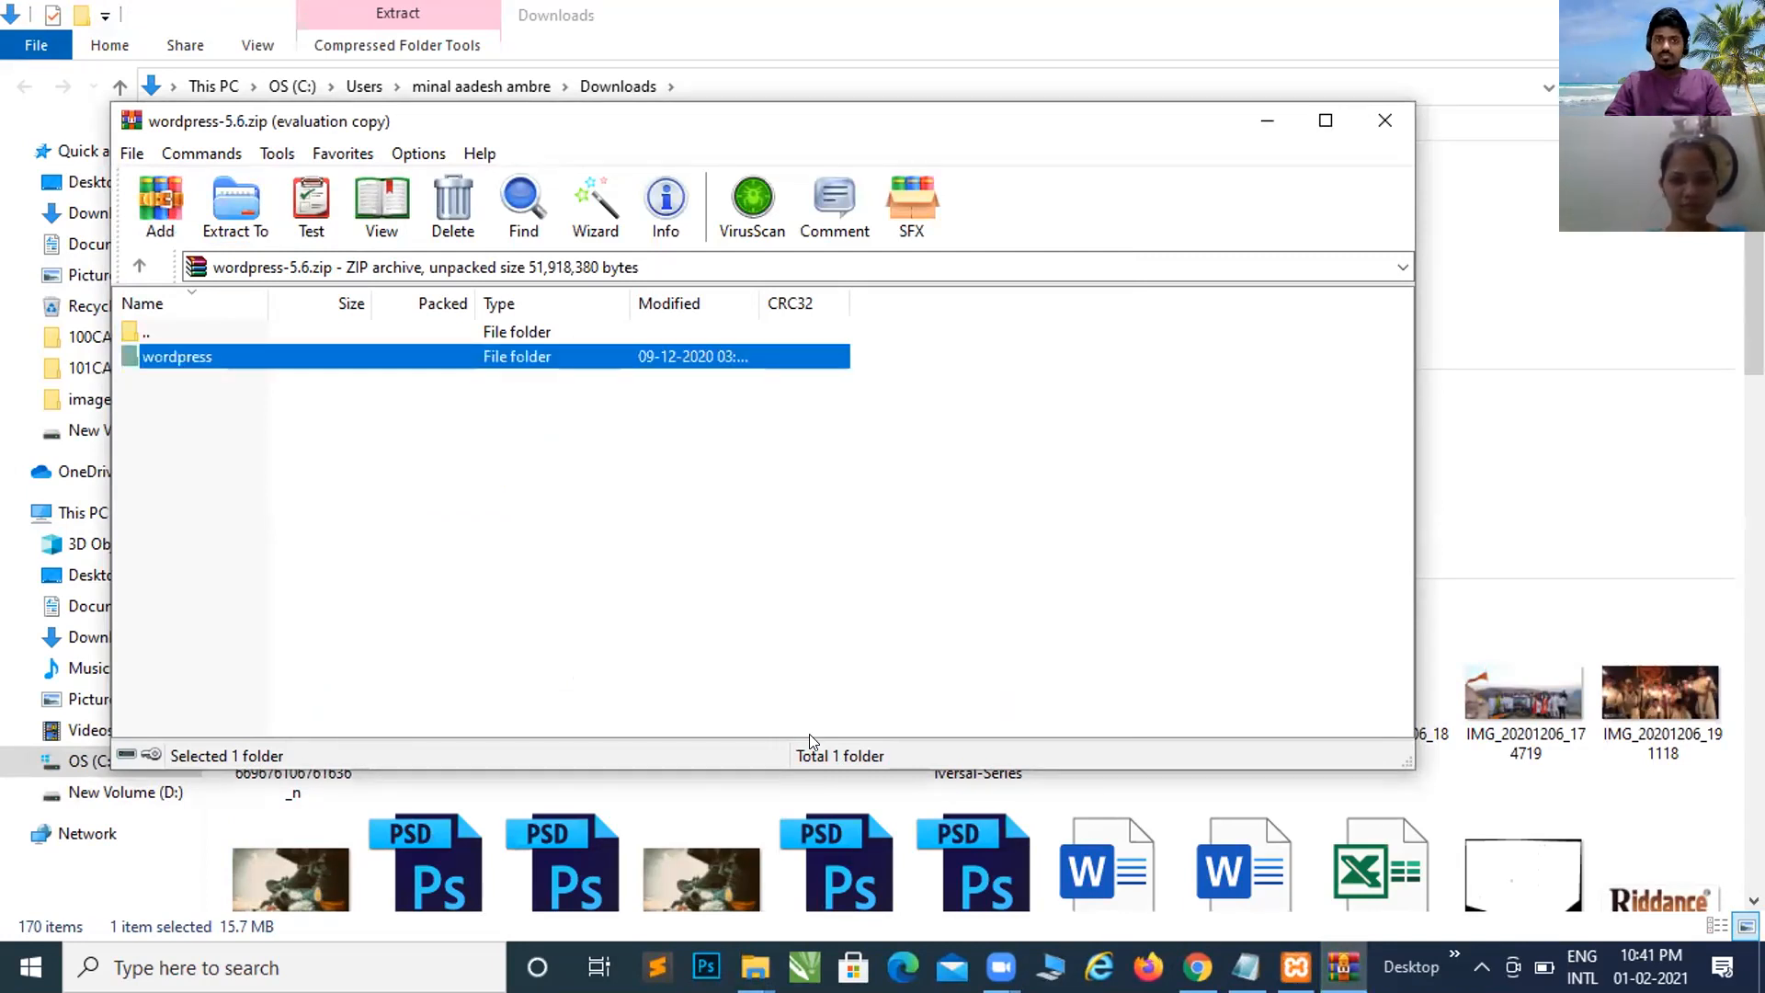
click(754, 968)
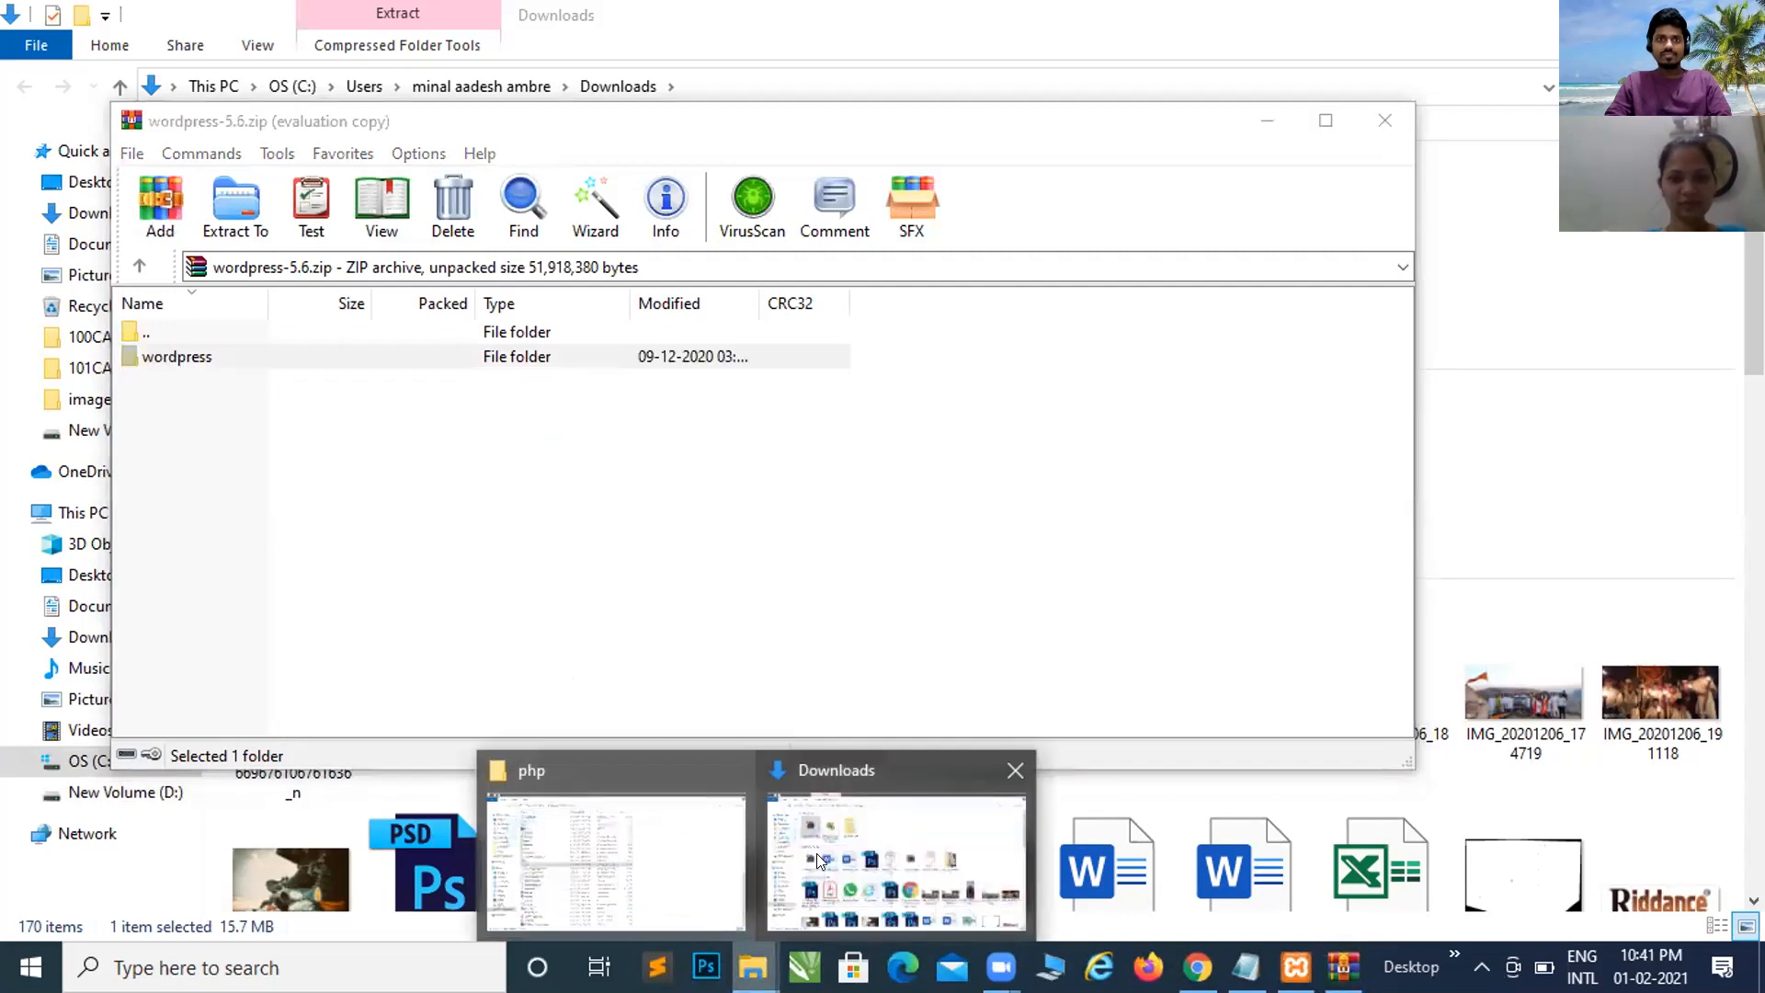
click(825, 854)
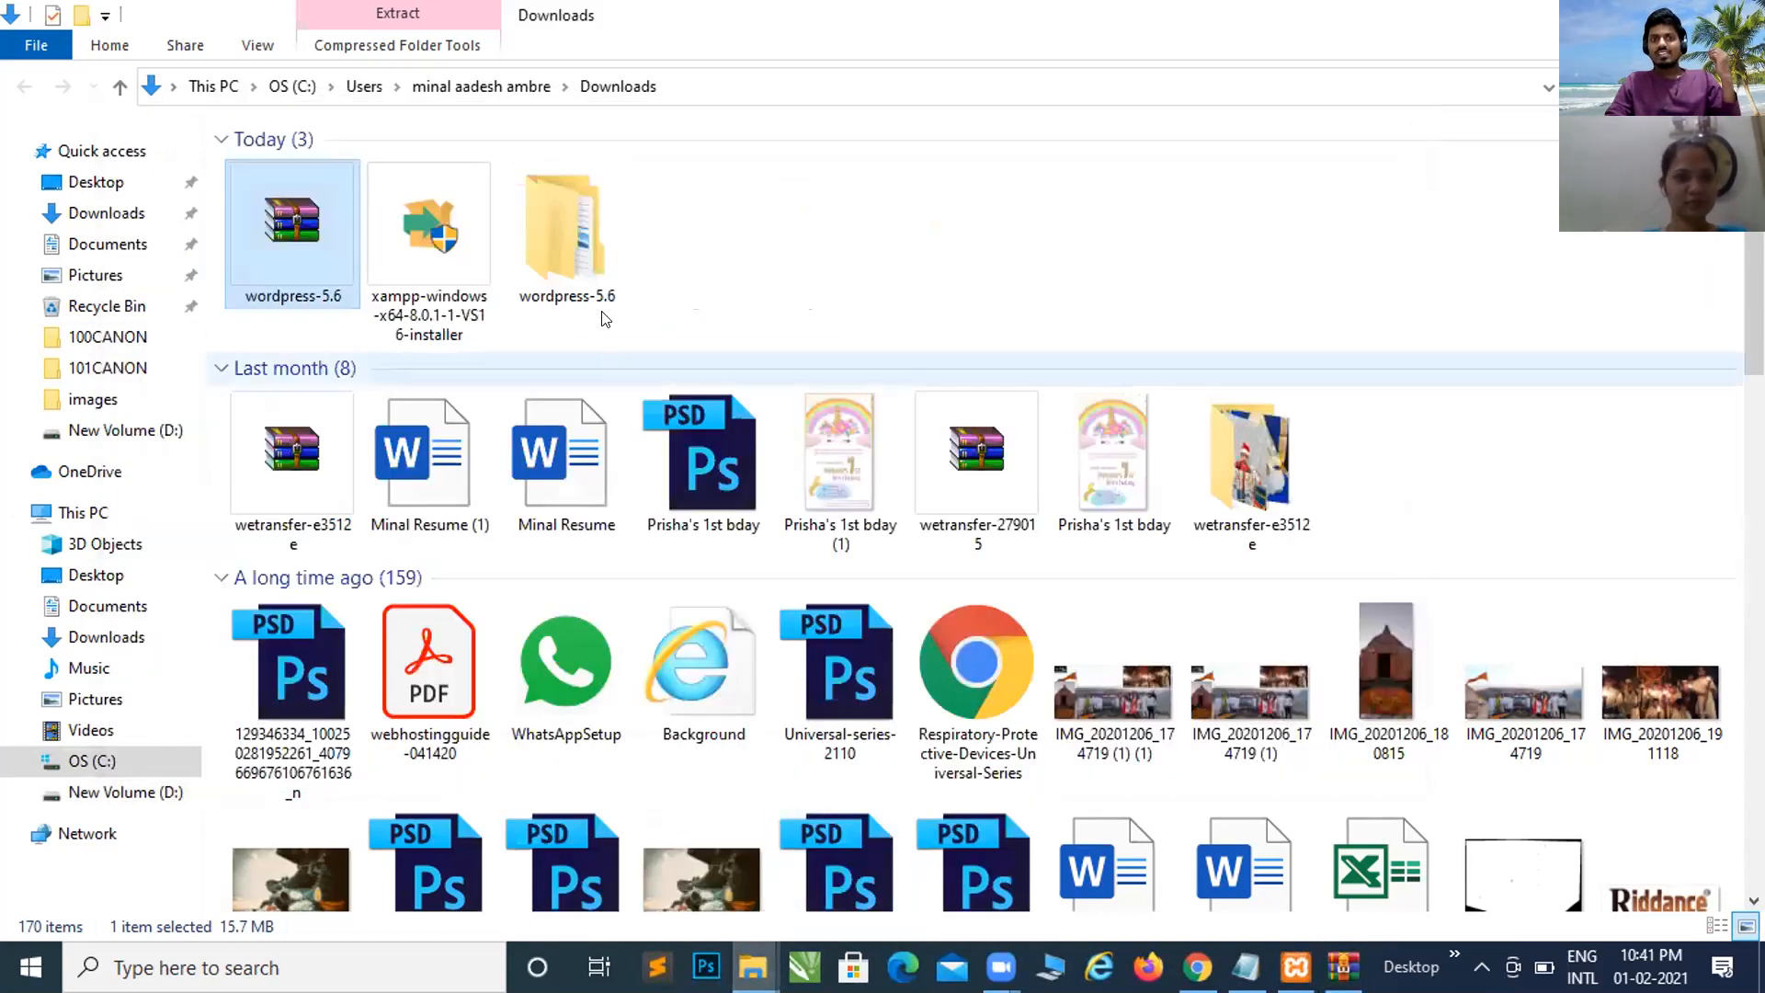
Step: Open wordpress-5.6, select its wordpress folder, then return to the D:\Wordpress Tutorial\php window
click(601, 271)
double_click(602, 266)
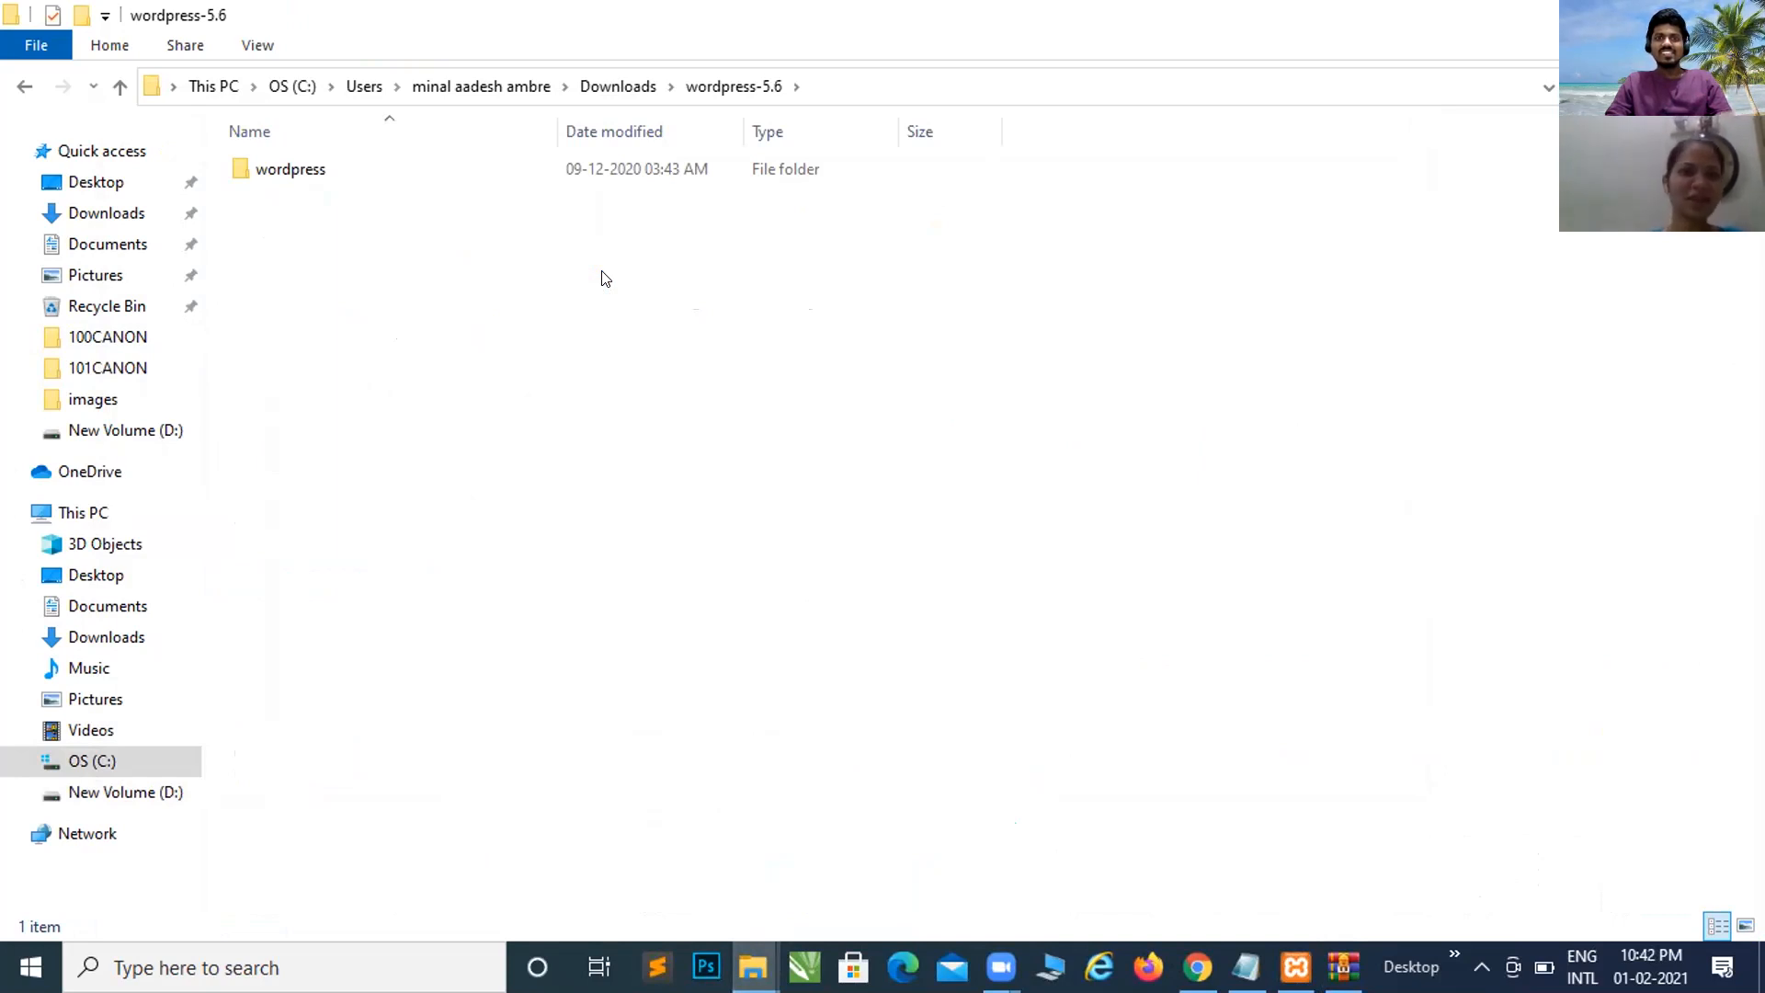
click(273, 178)
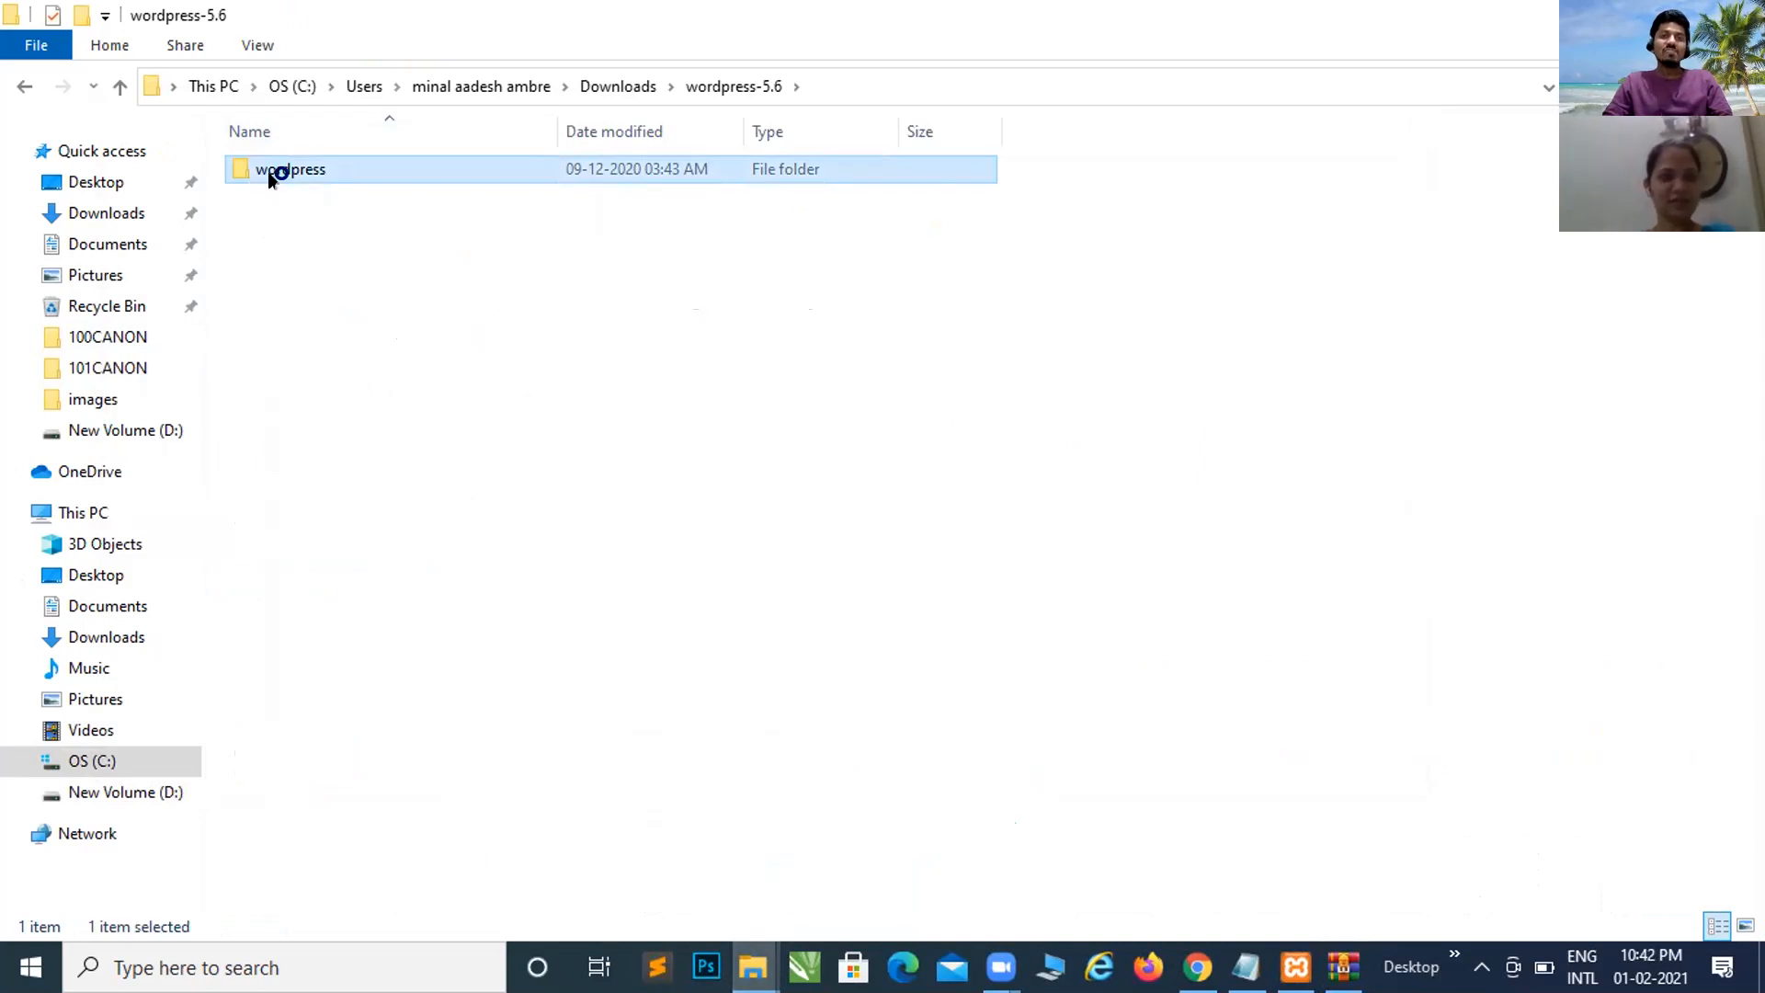
key(alt+Tab)
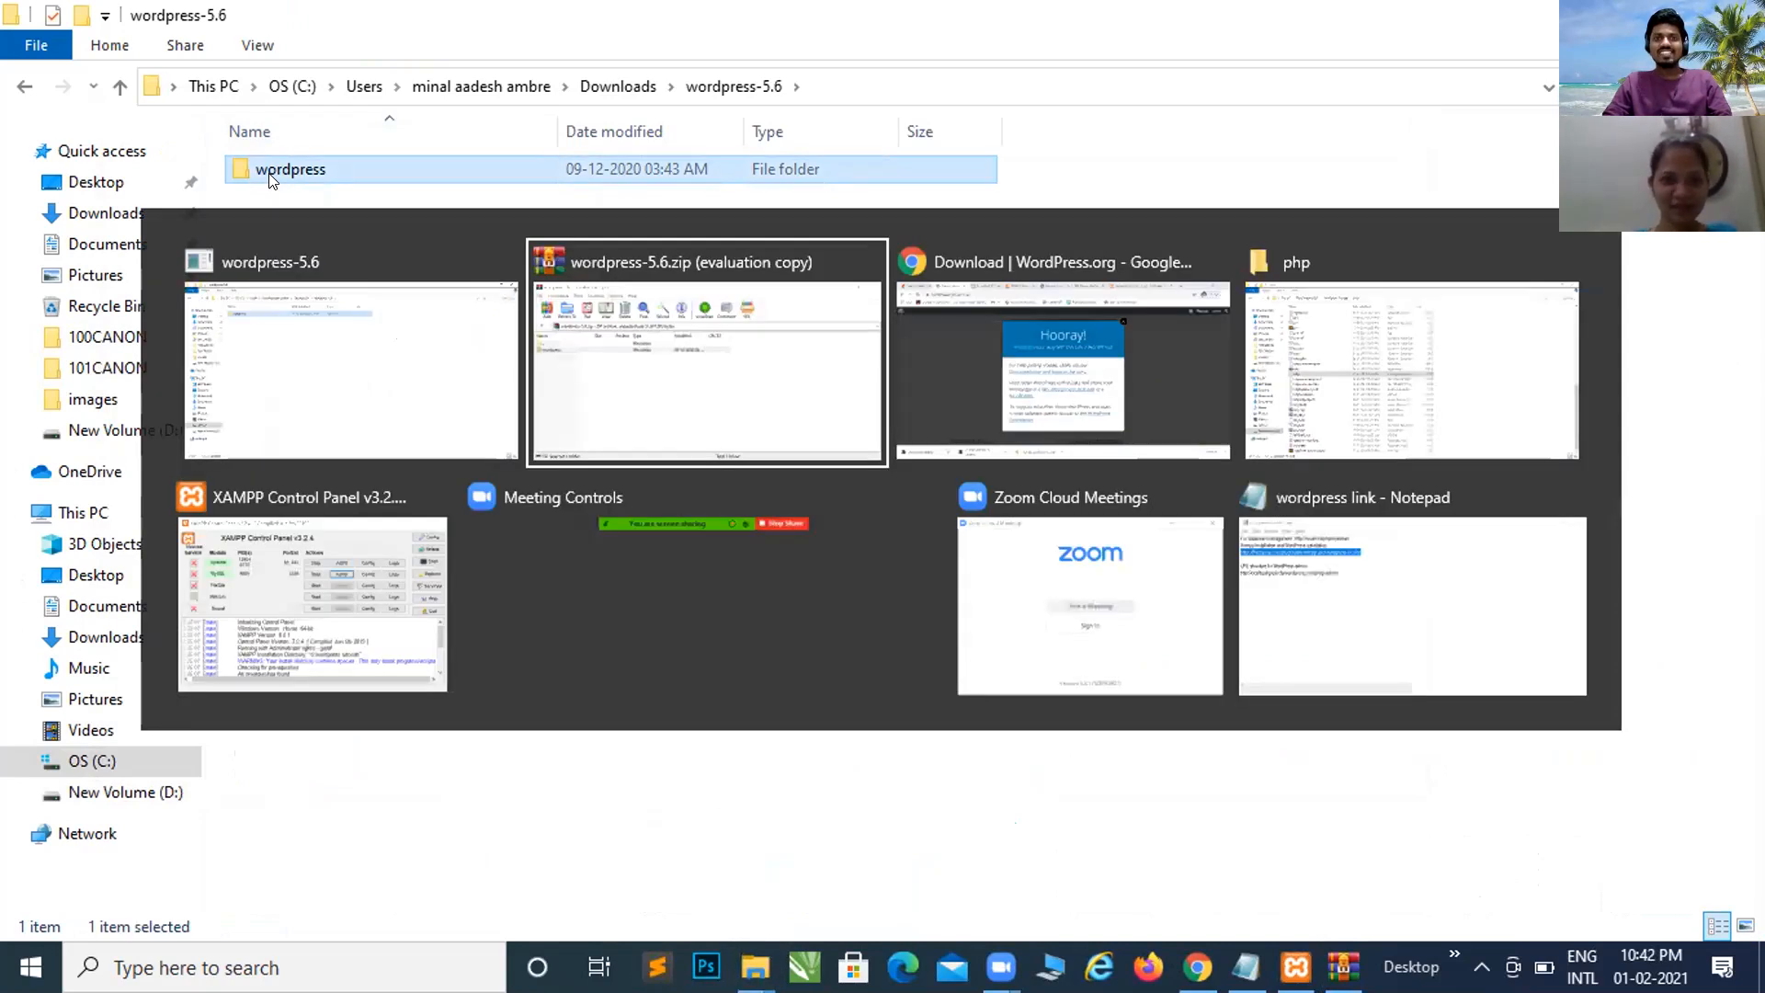
key(Tab)
key(Tab)
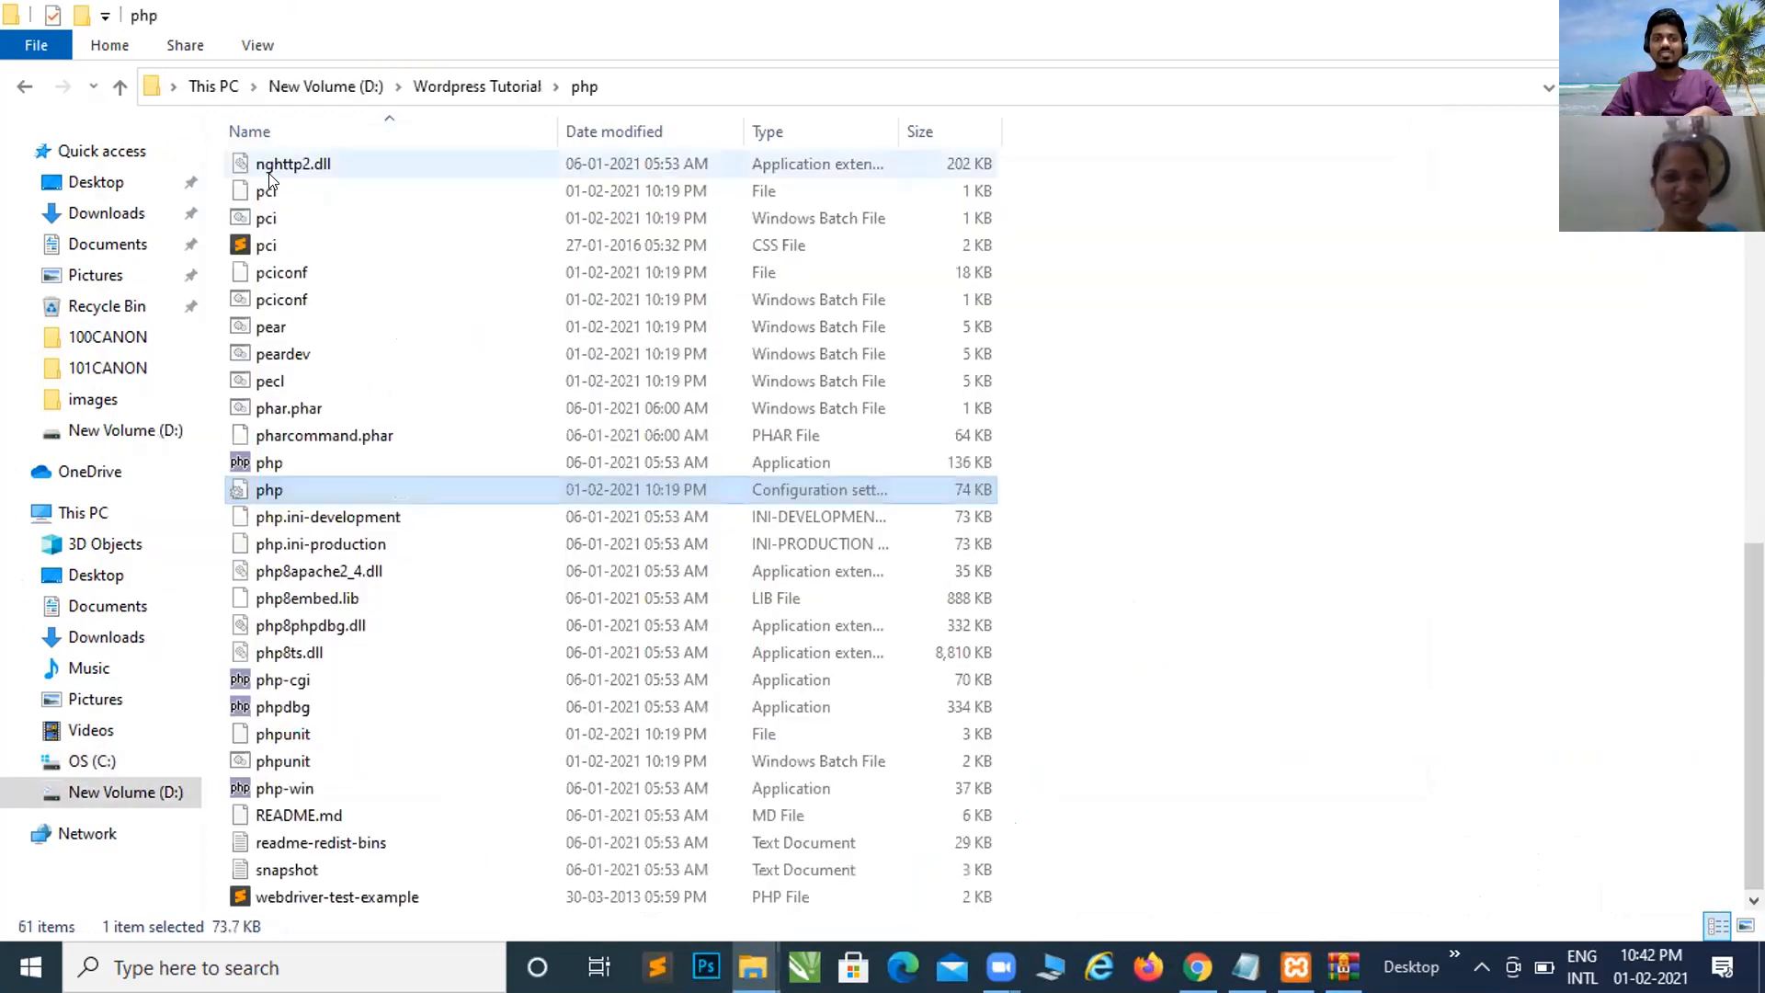
Step: Inside D:\Wordpress Tutorial\htdocs, create a folder named 'projects' and open it
click(519, 85)
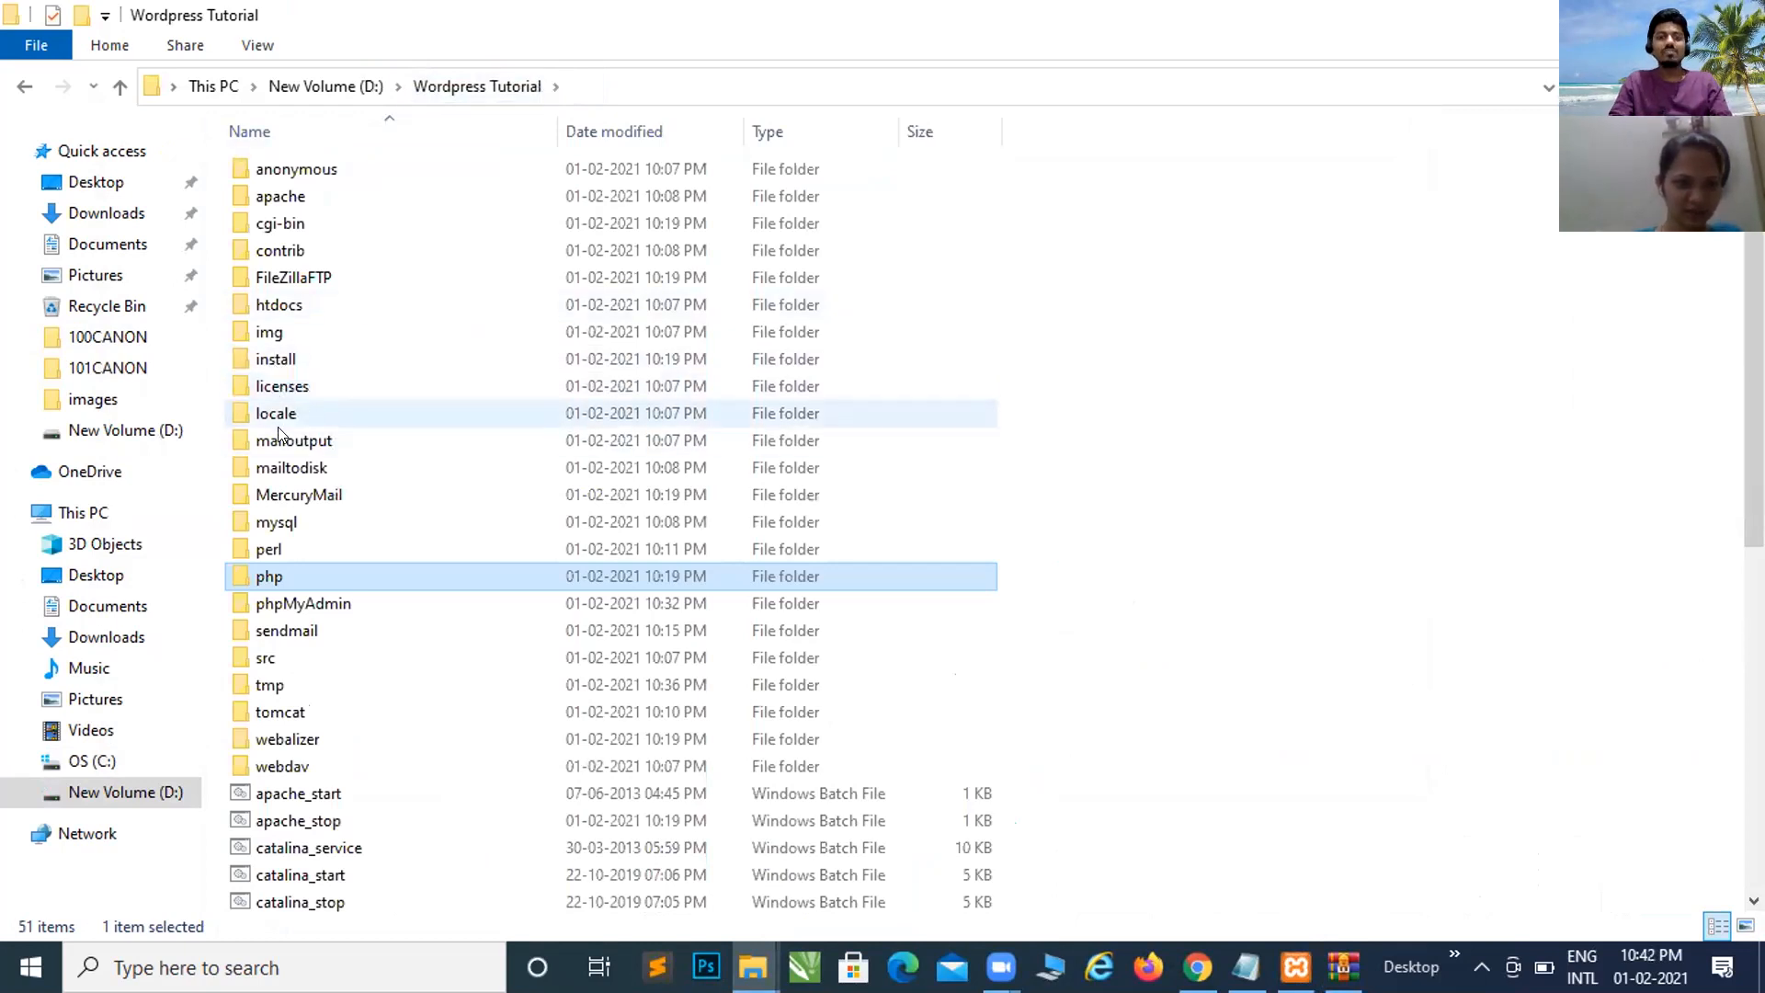
double_click(295, 305)
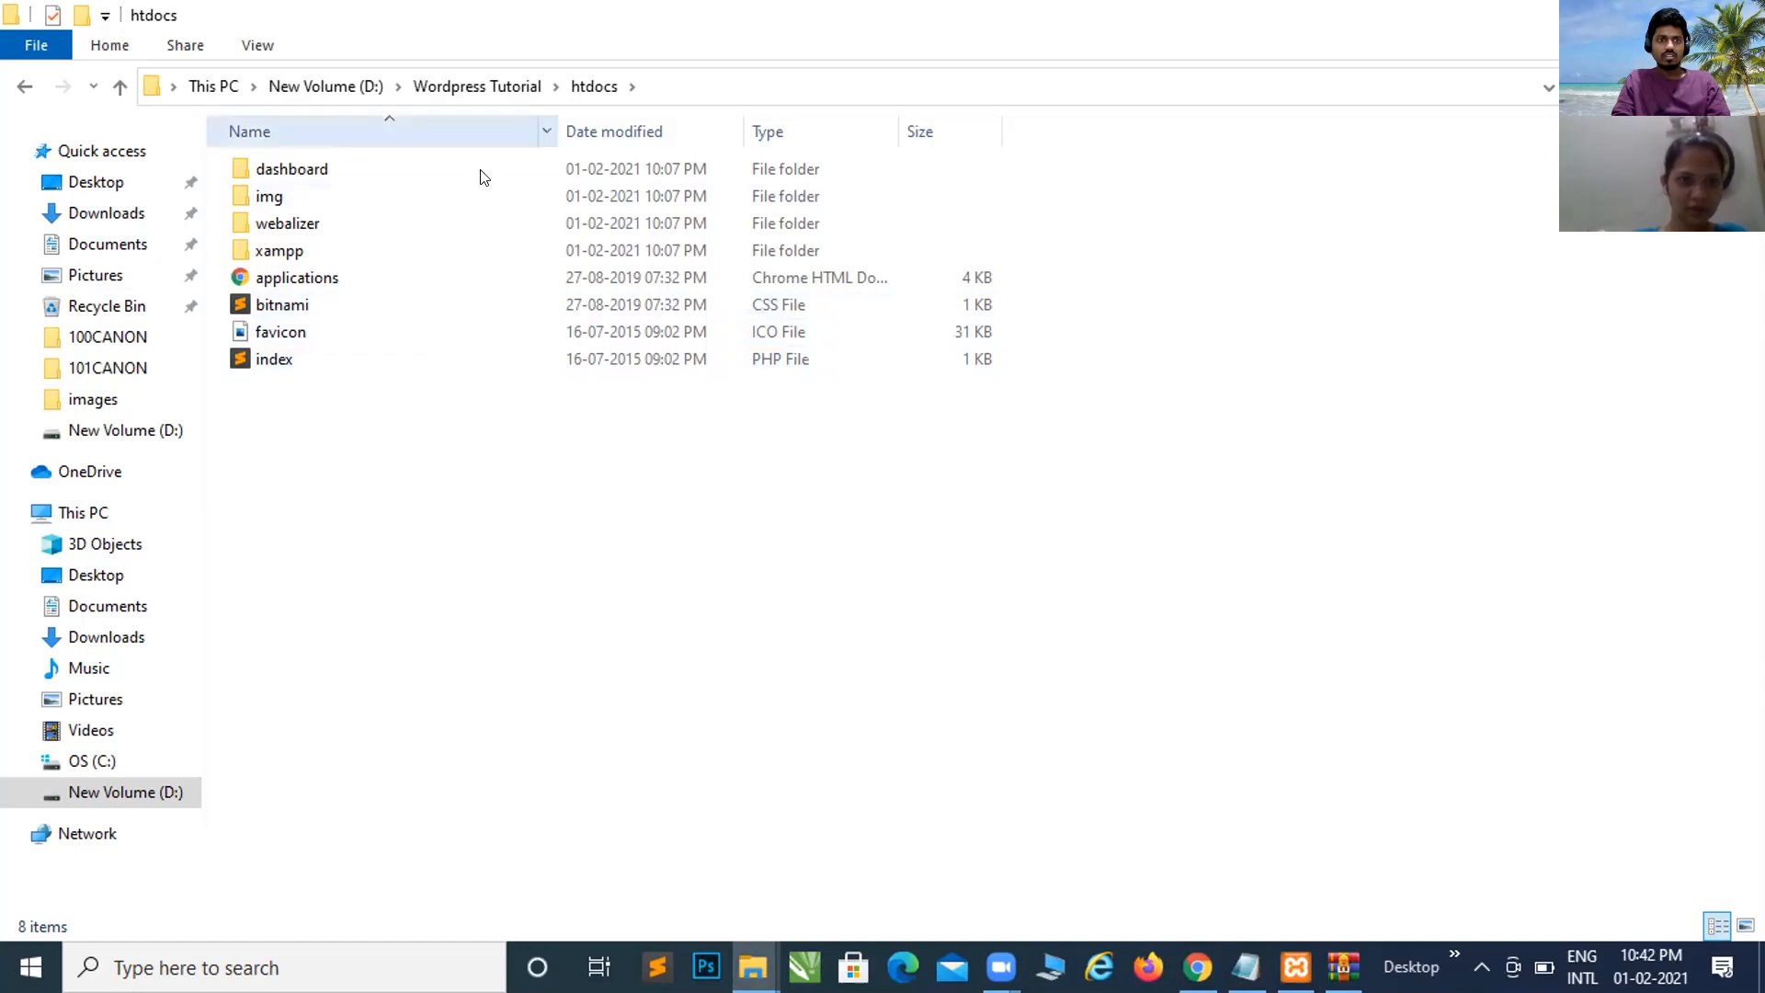
click(84, 17)
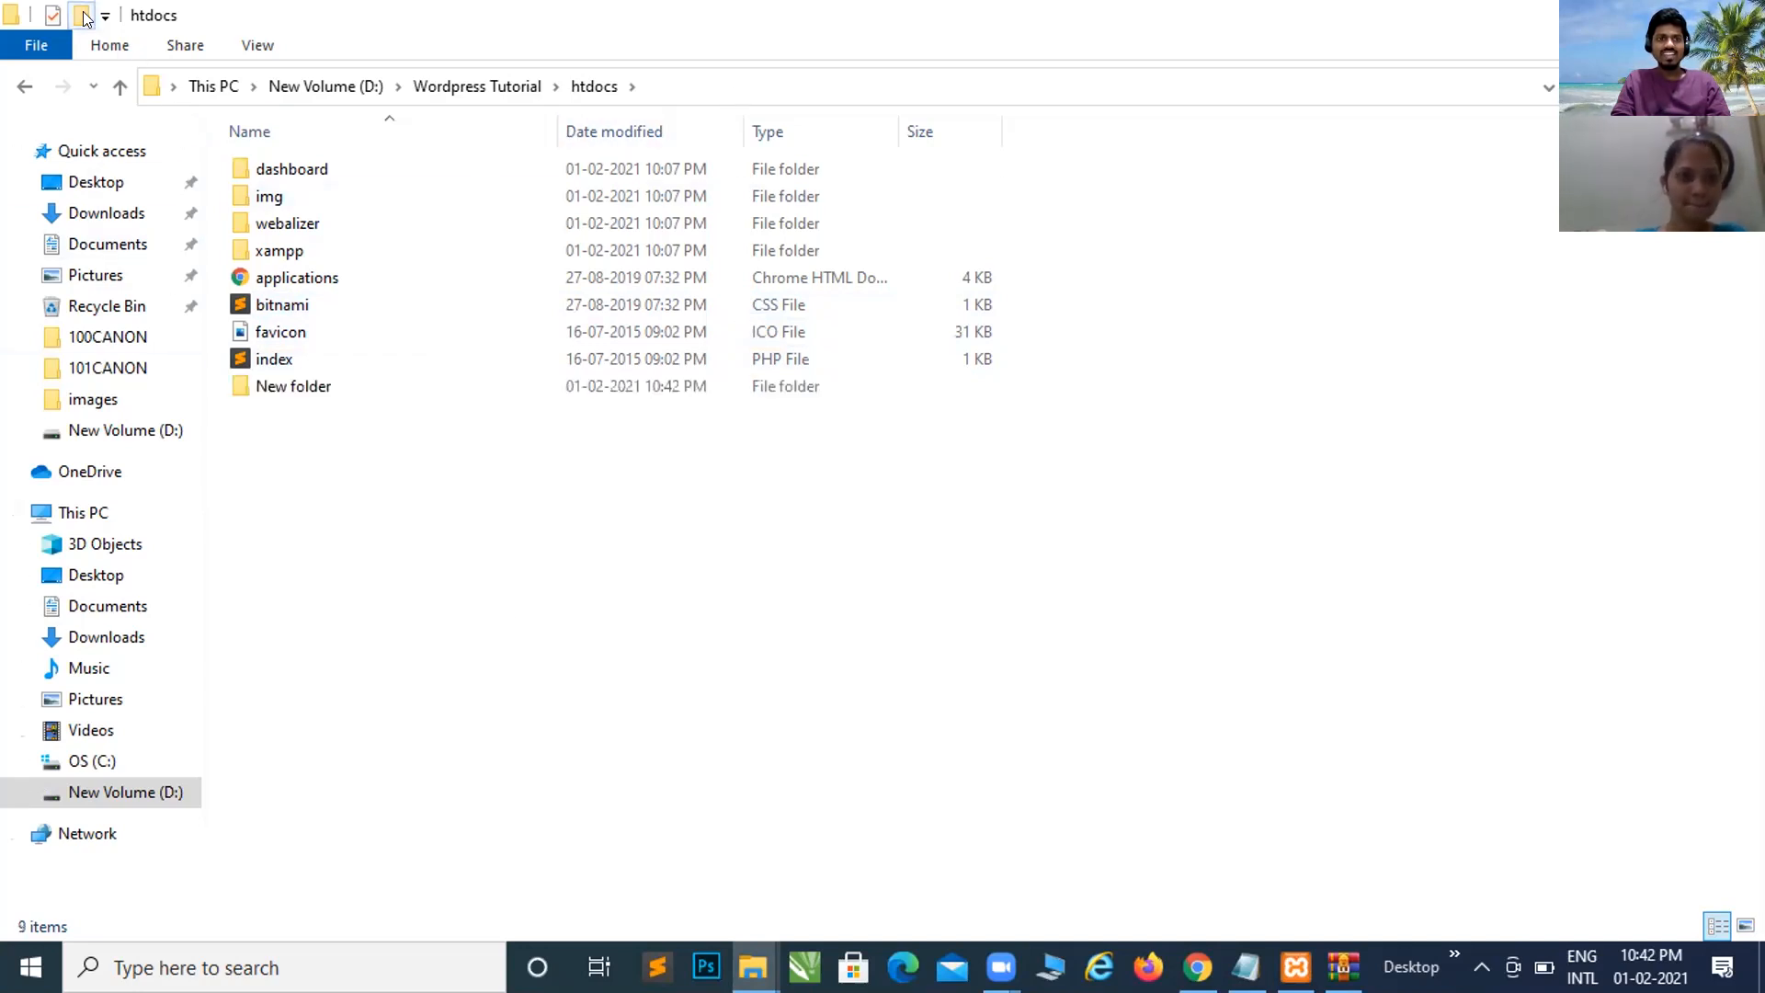
text(pro)
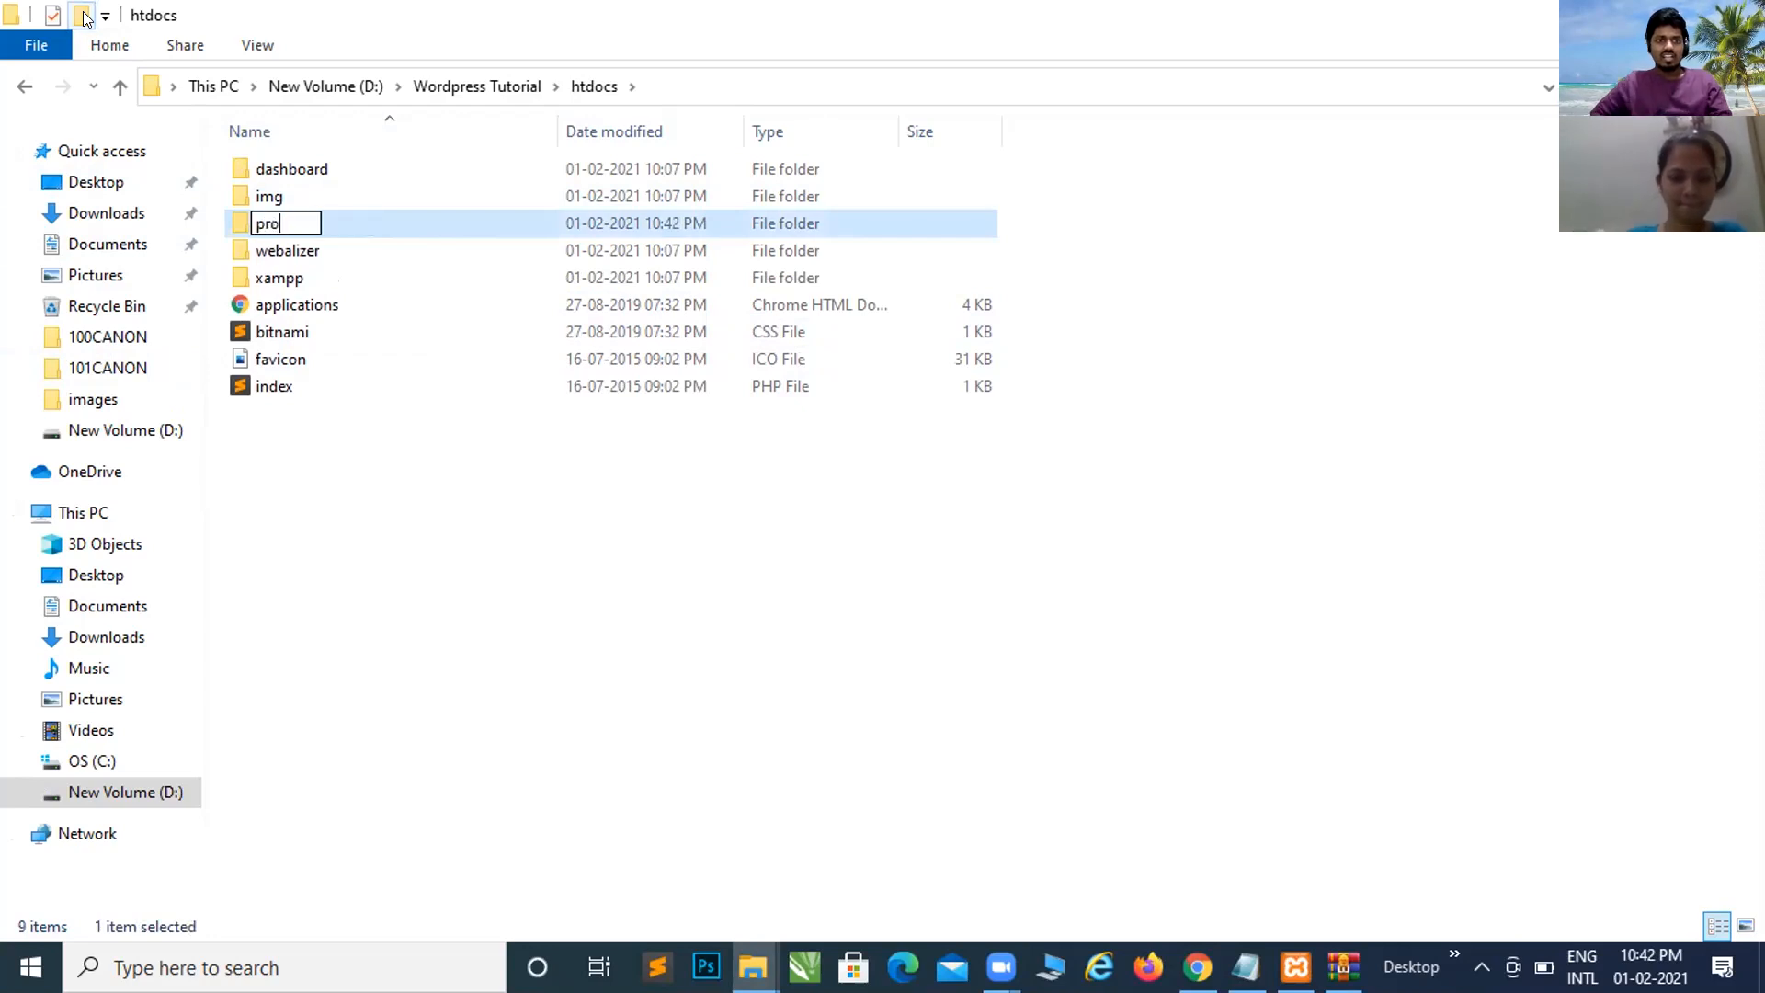
text(jects)
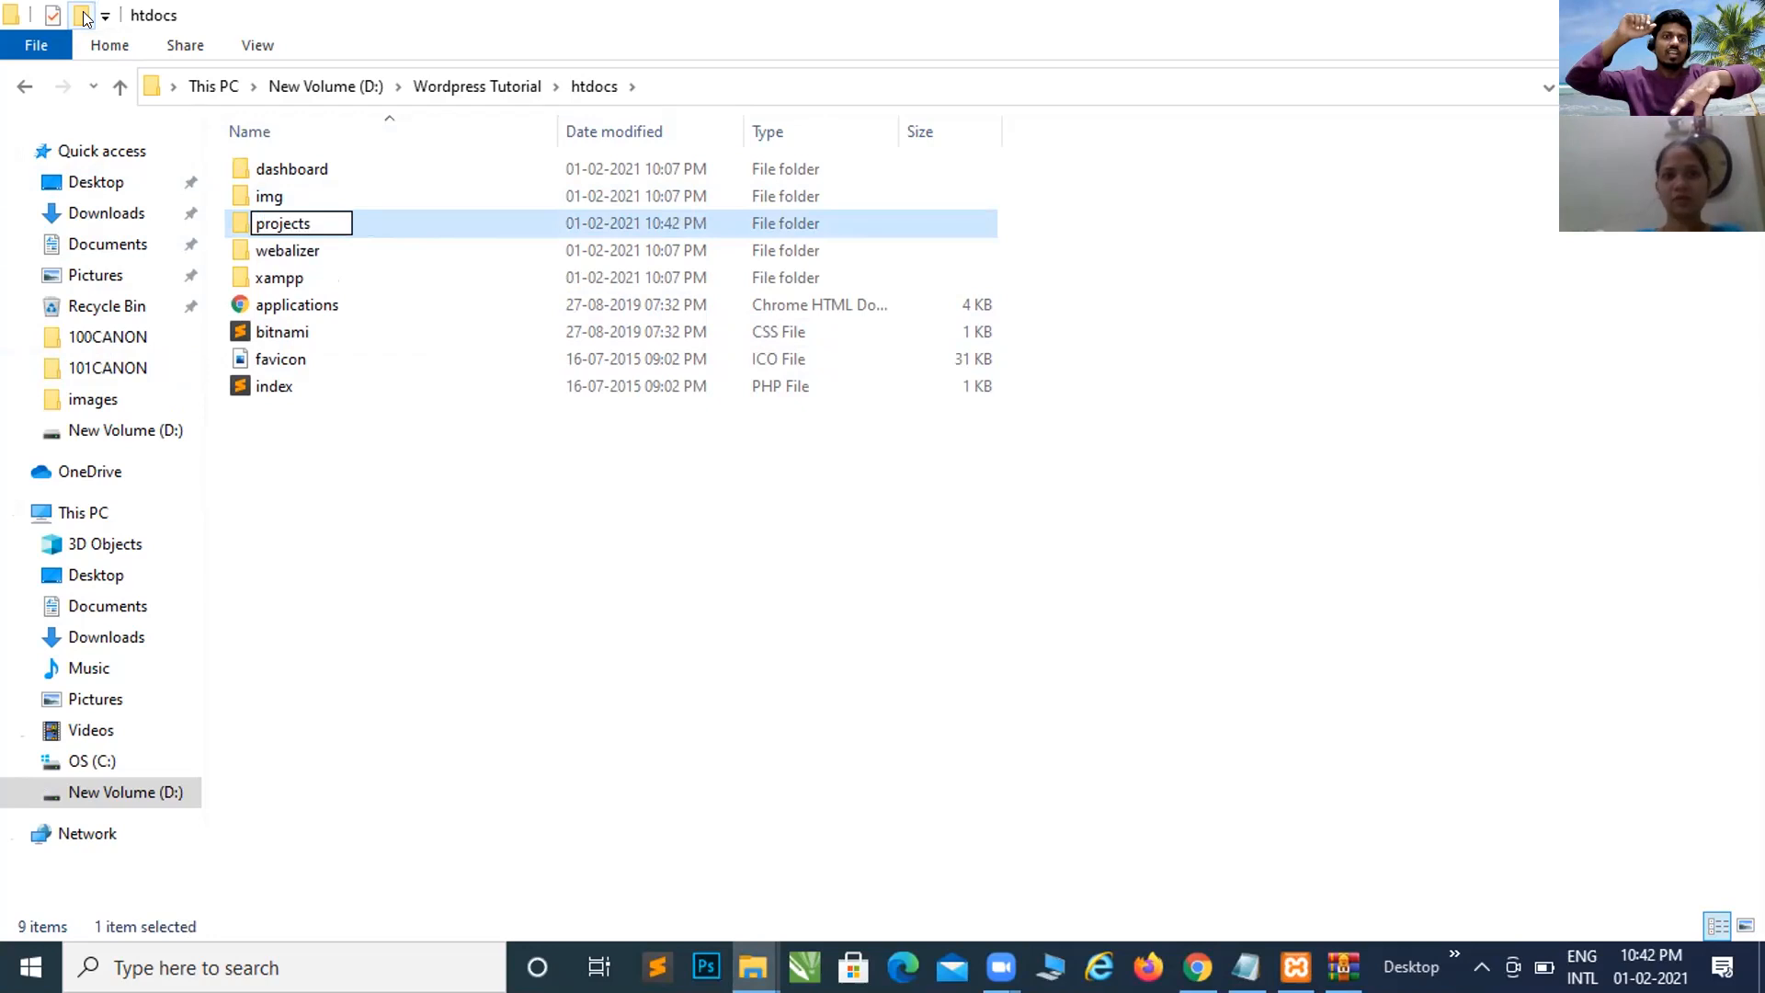
key(Return)
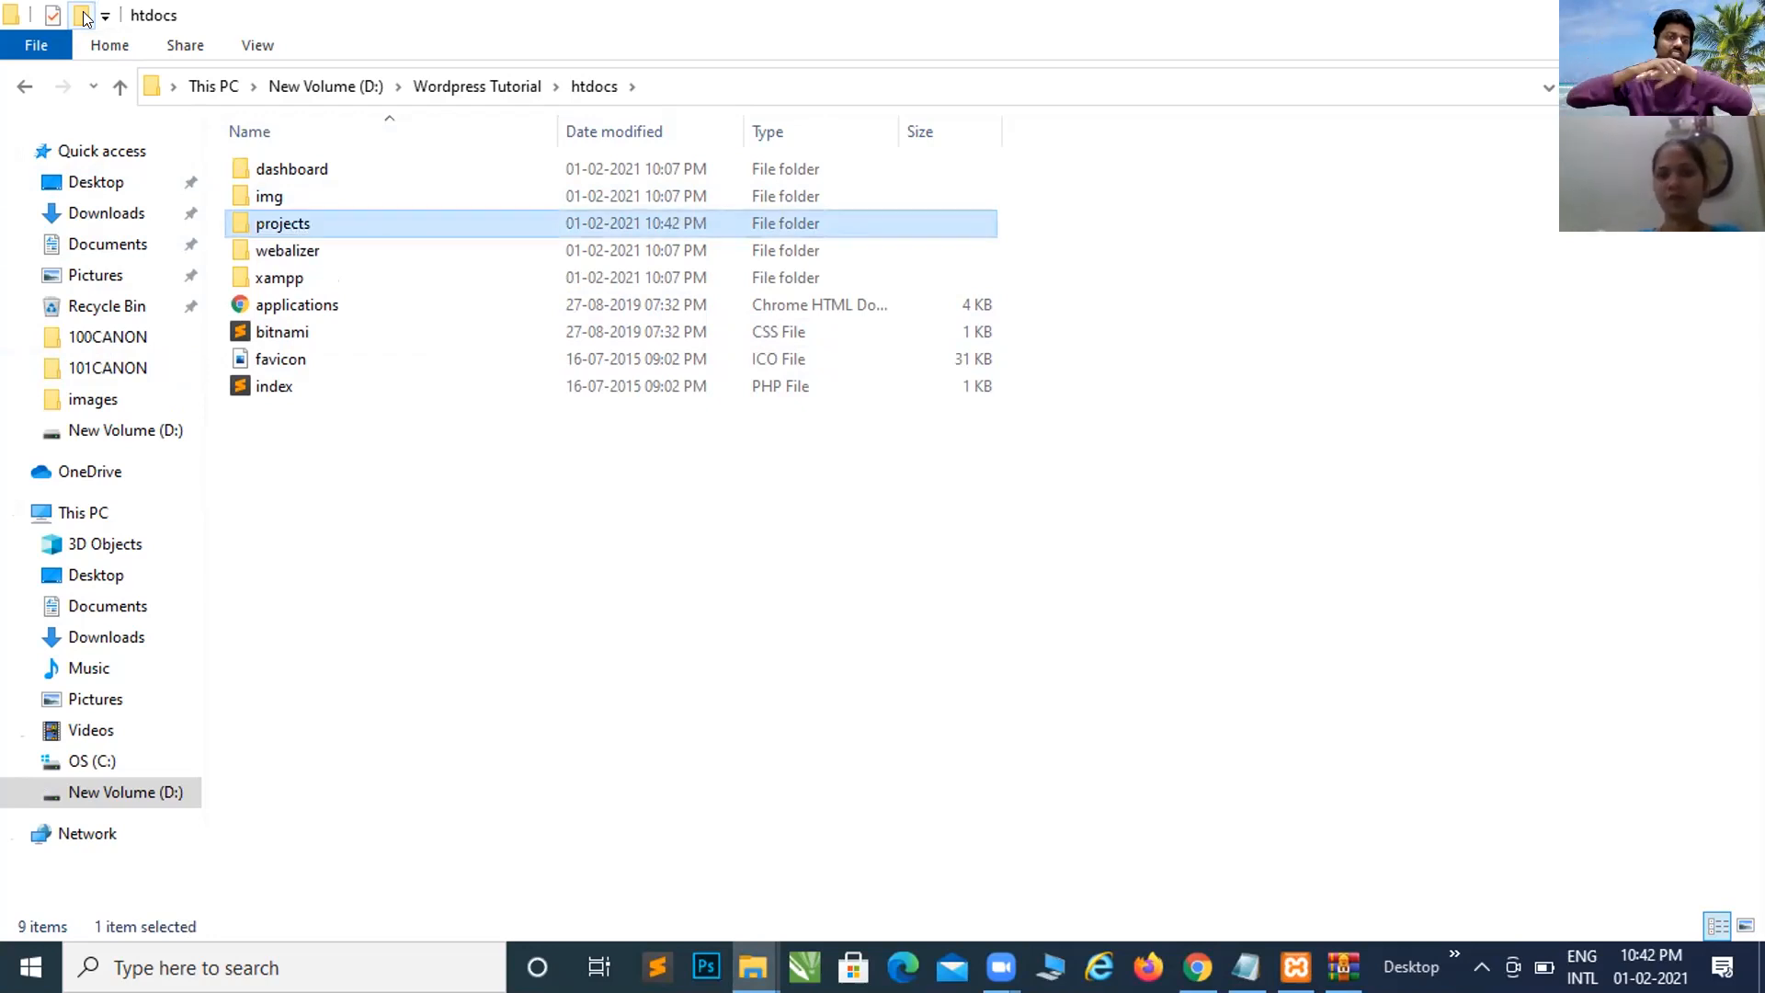
key(Return)
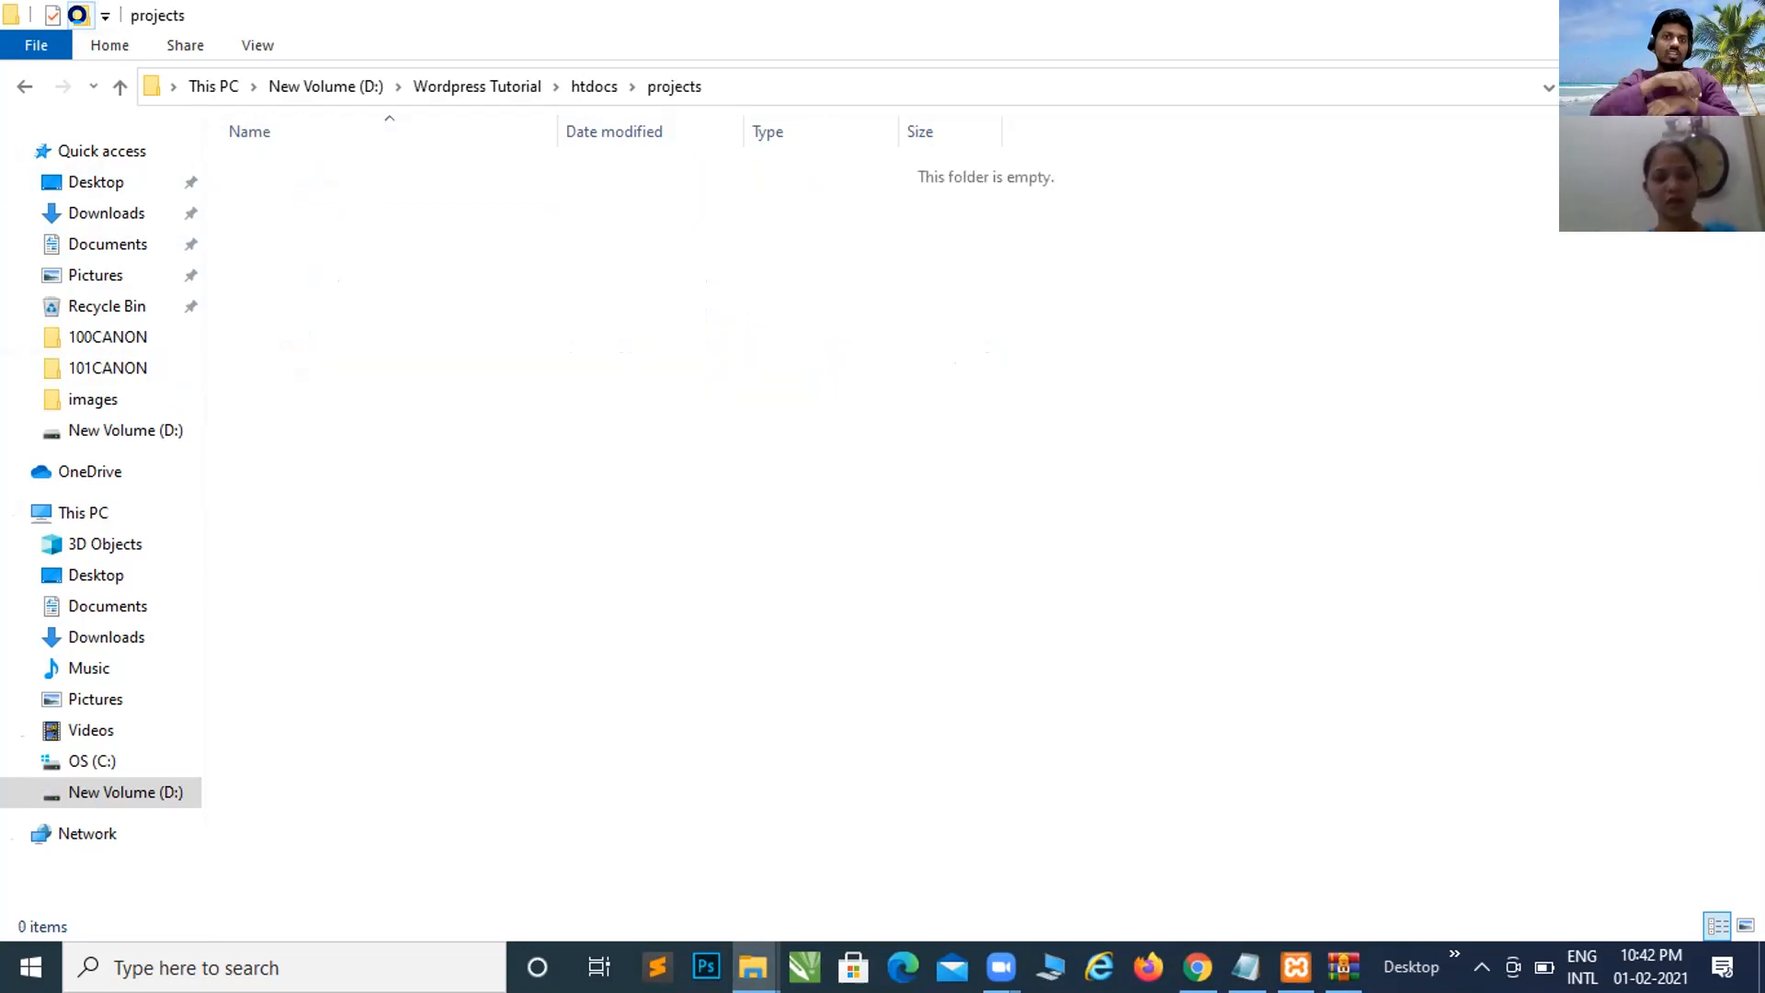
Step: Paste the extracted WordPress files into projects and close the WinRAR wordpress-5.6.zip window
key(ctrl+v)
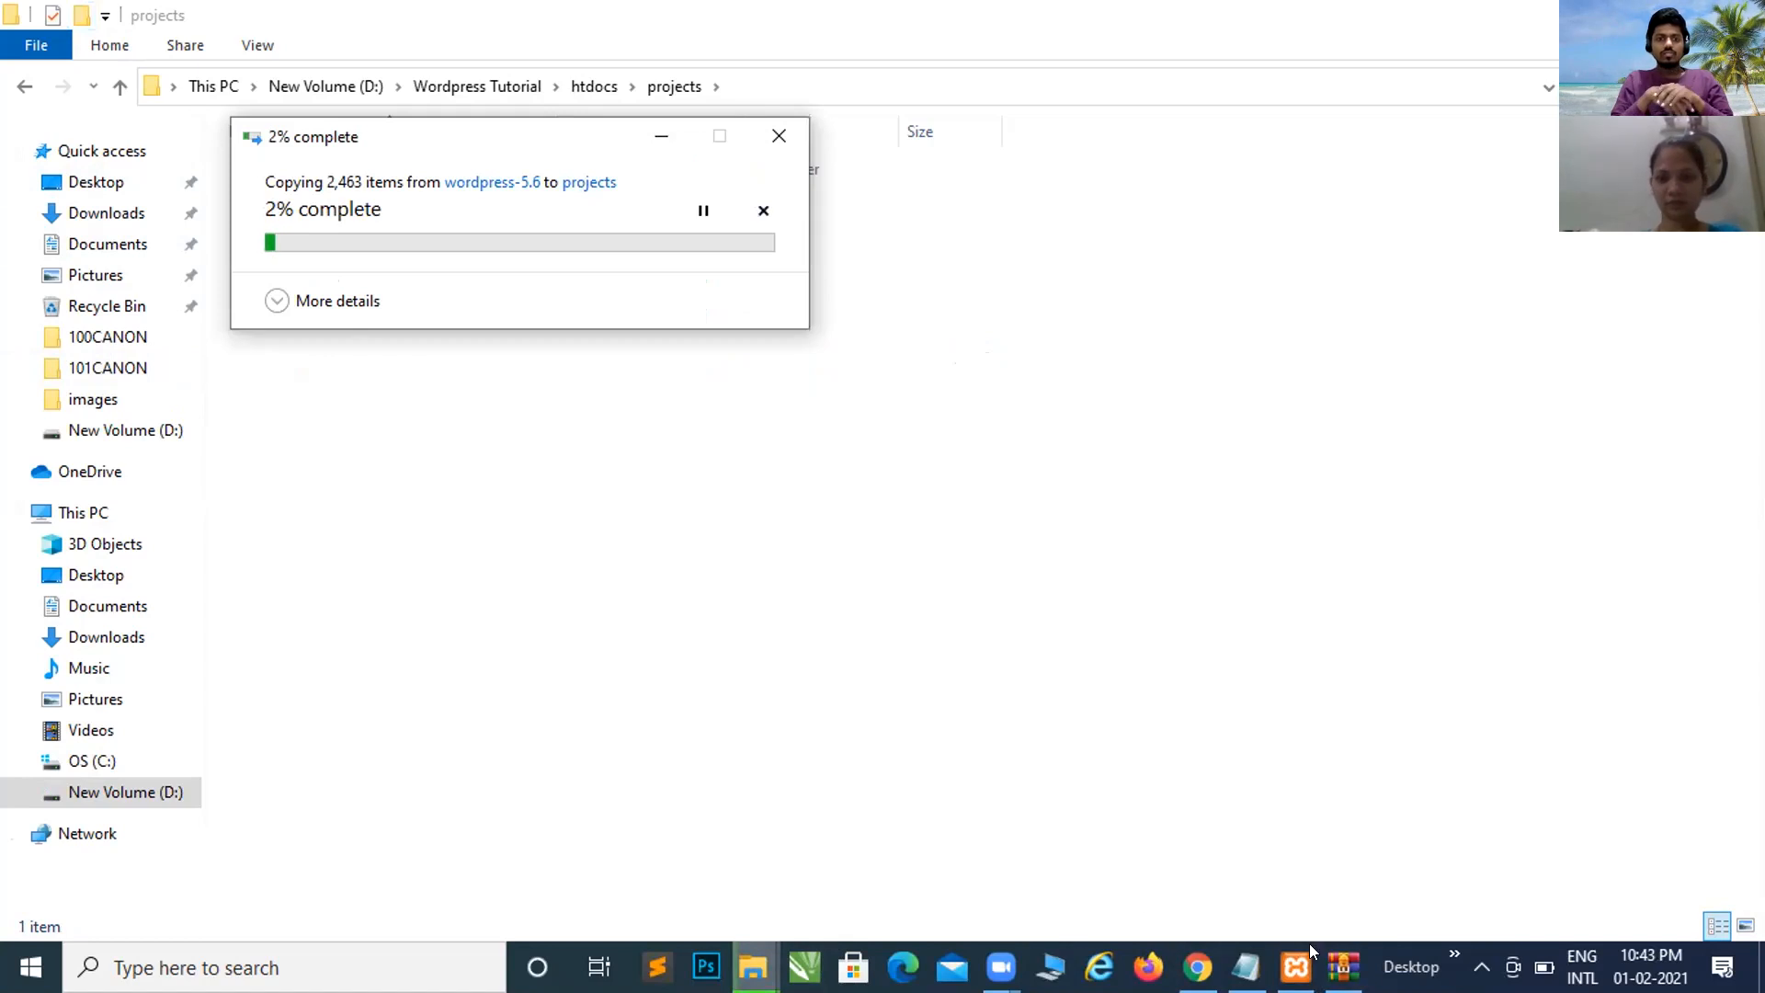
mouse_move(1343, 966)
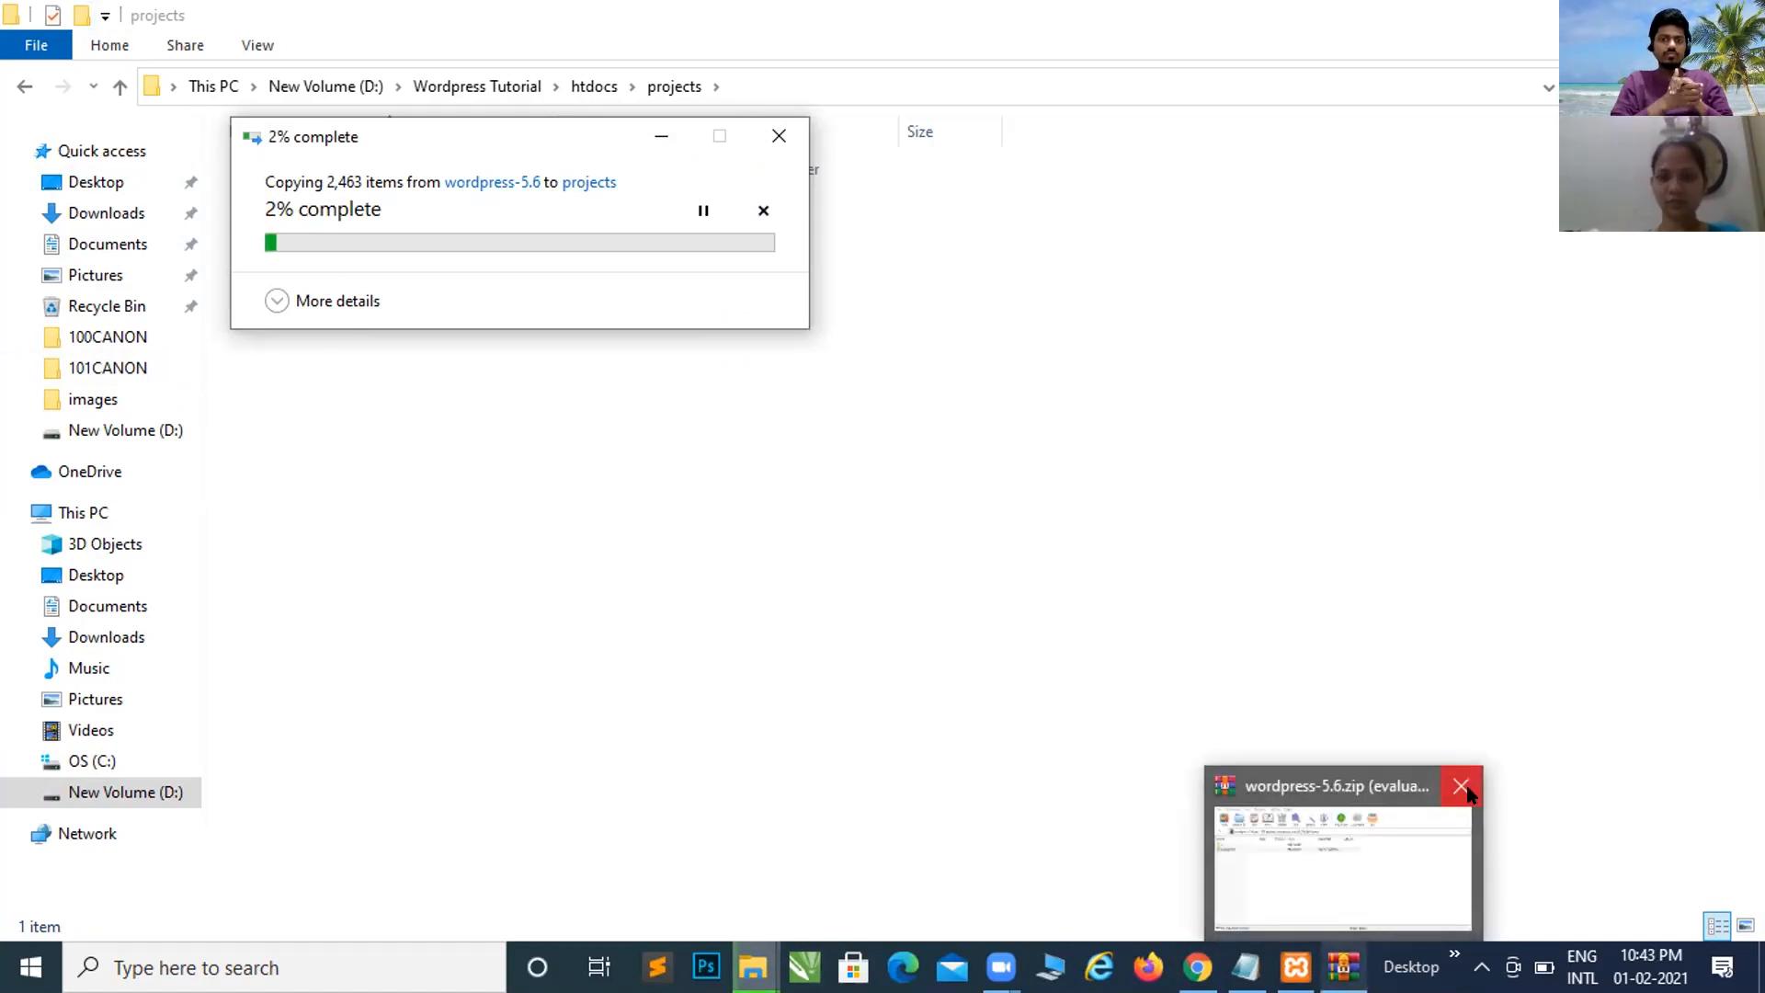
click(1463, 786)
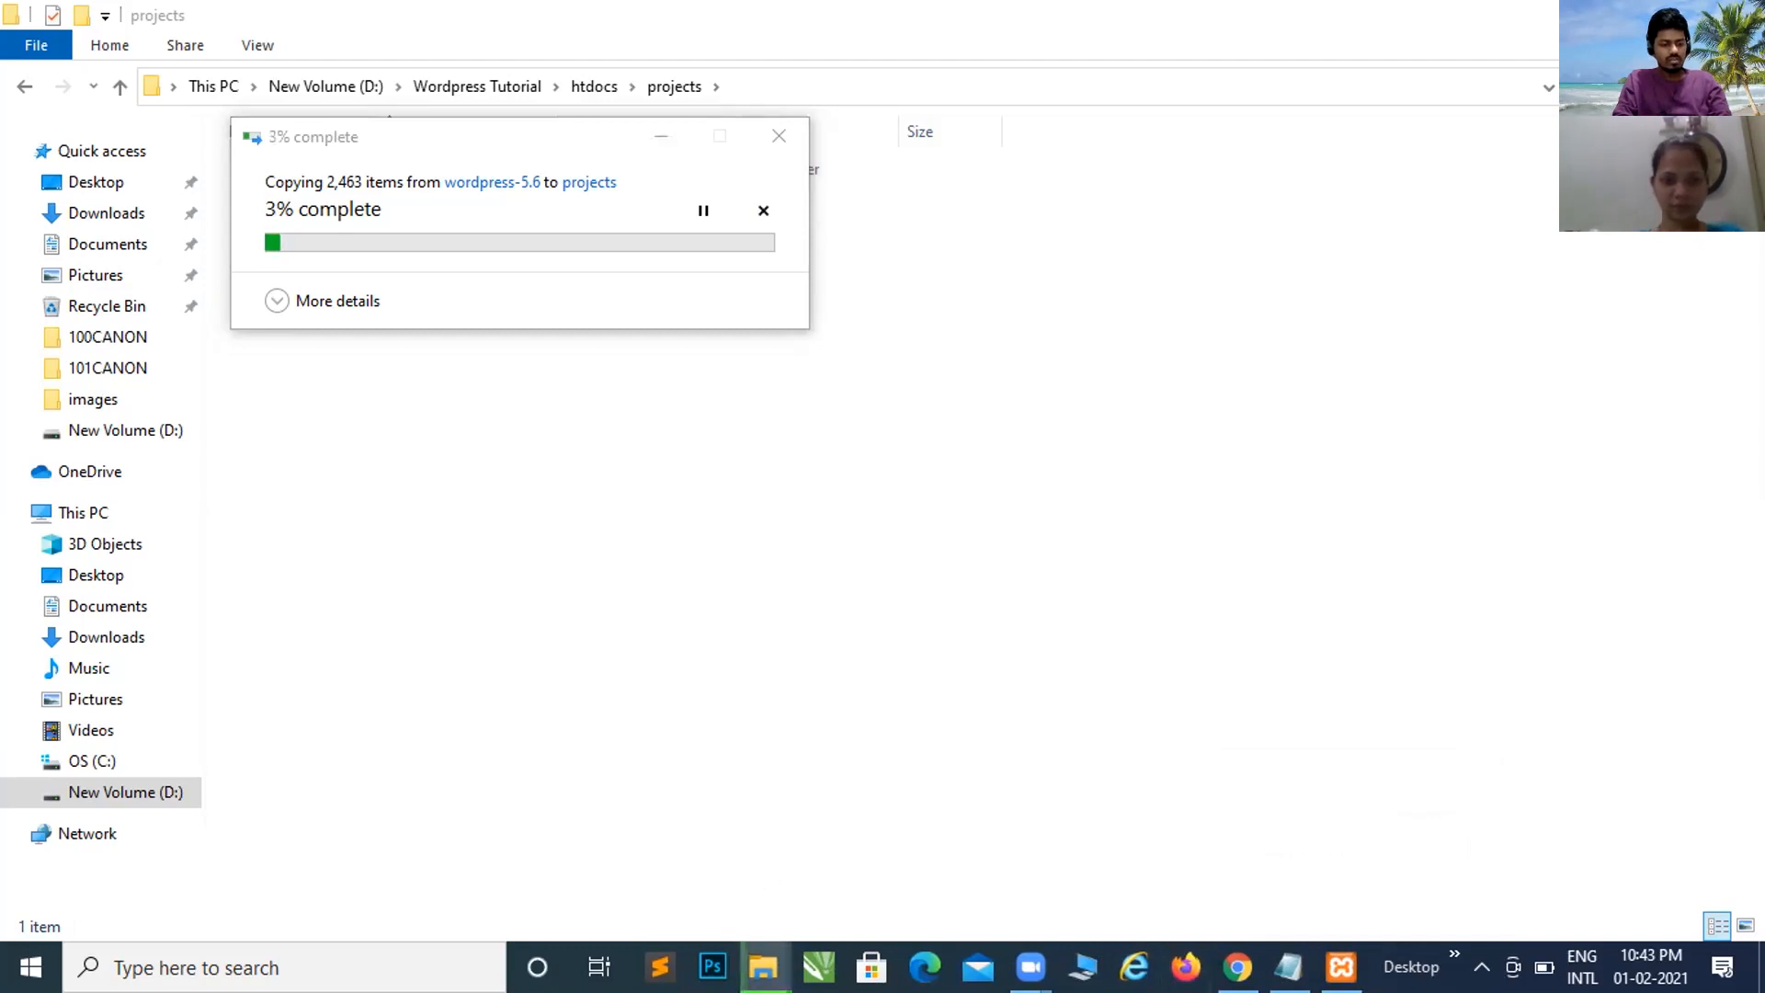
Step: Bring Chrome's WordPress download page forward while the copy runs
mouse_move(763, 966)
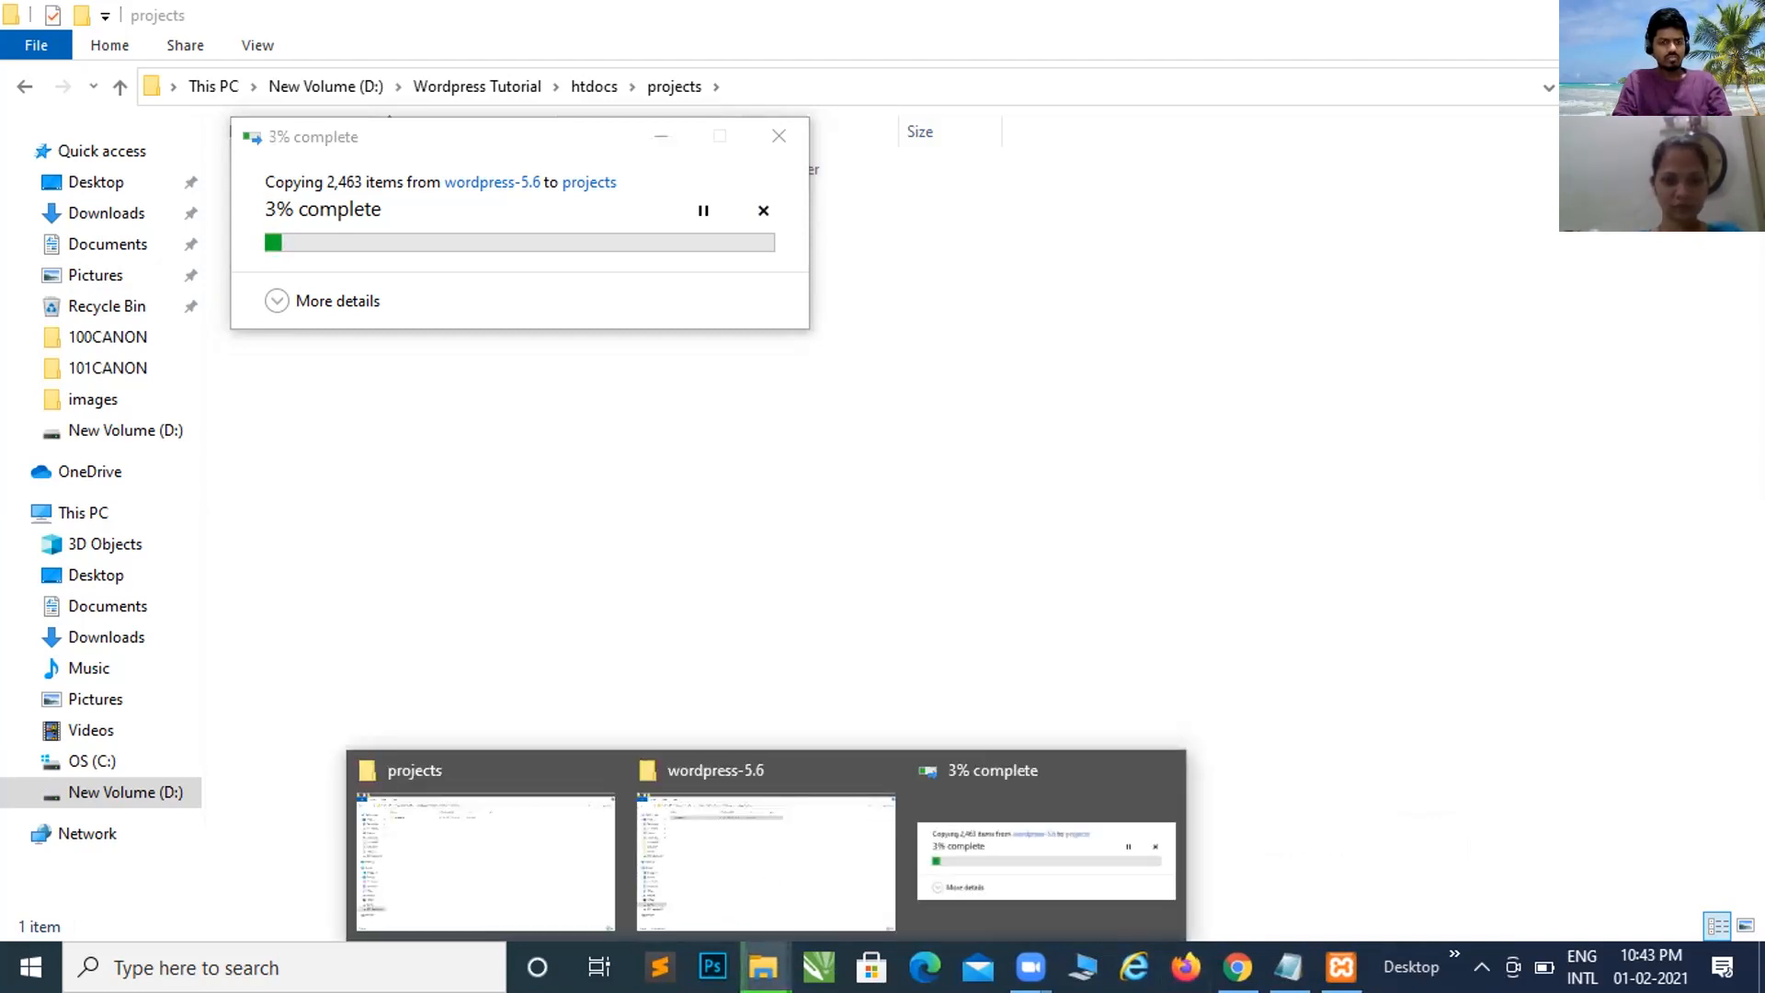
mouse_move(1289, 967)
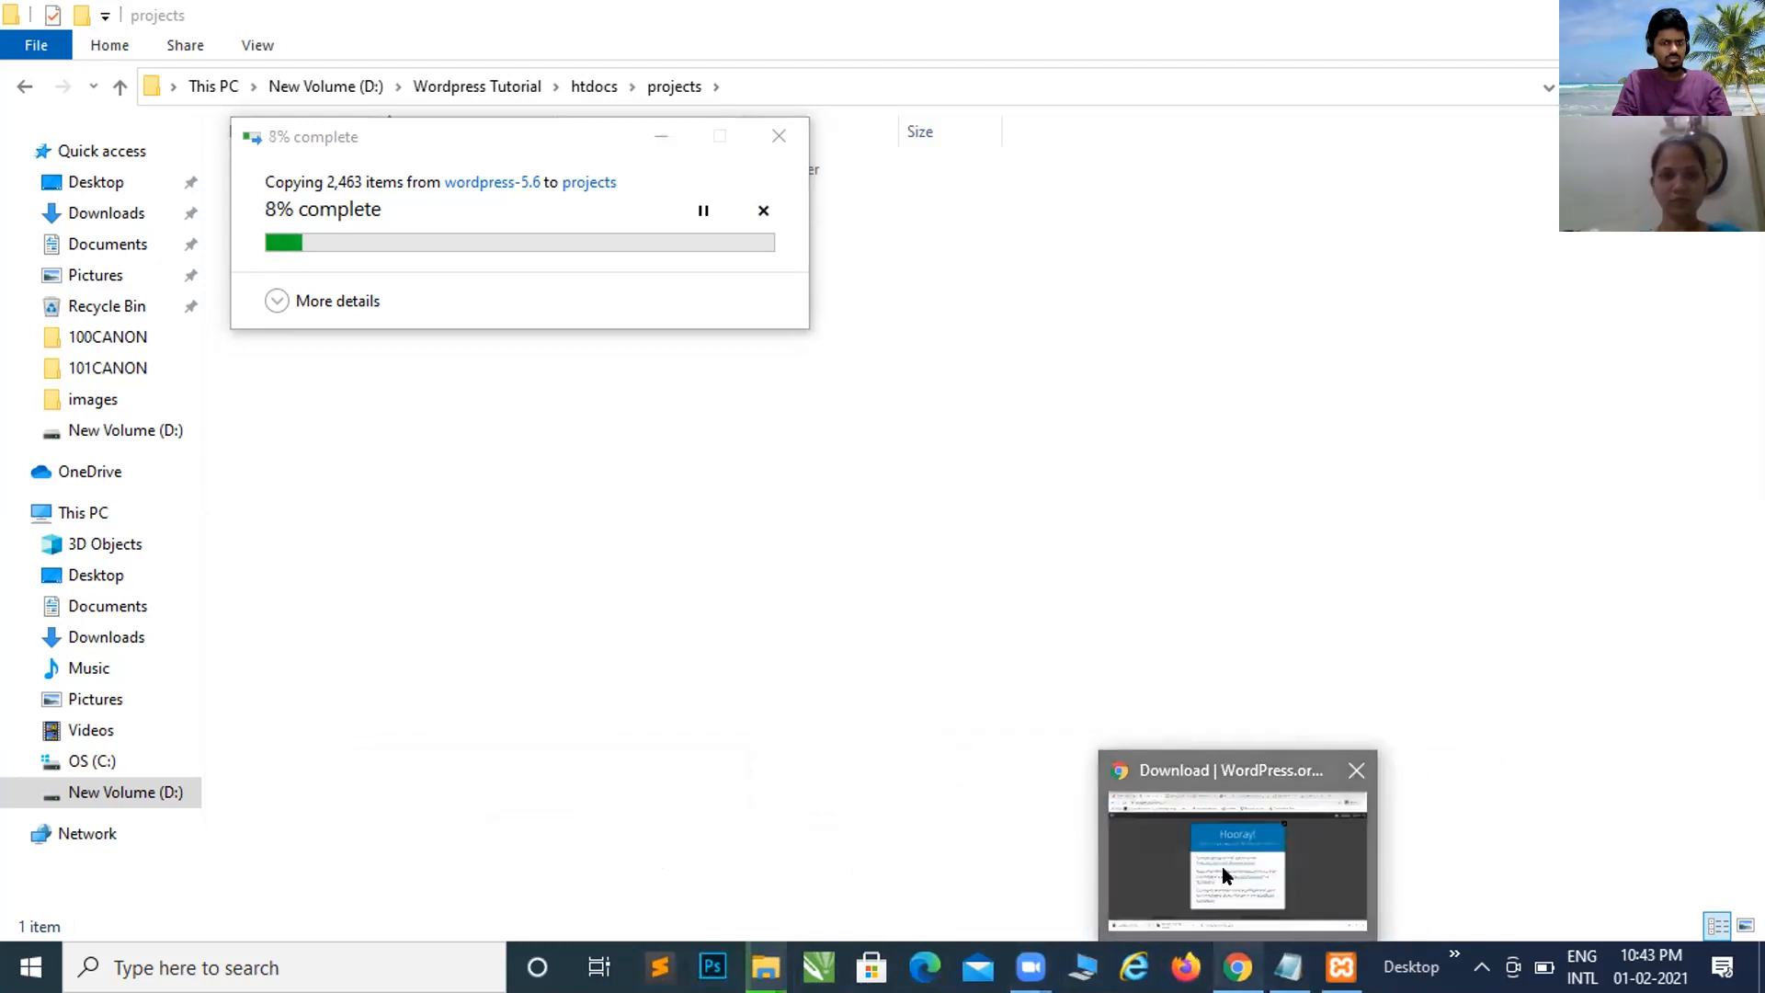
click(1221, 866)
Step: Dismiss the Hooray popup and scroll the Themeisle XAMPP tutorial to the htdocs testsite screenshot
click(1199, 209)
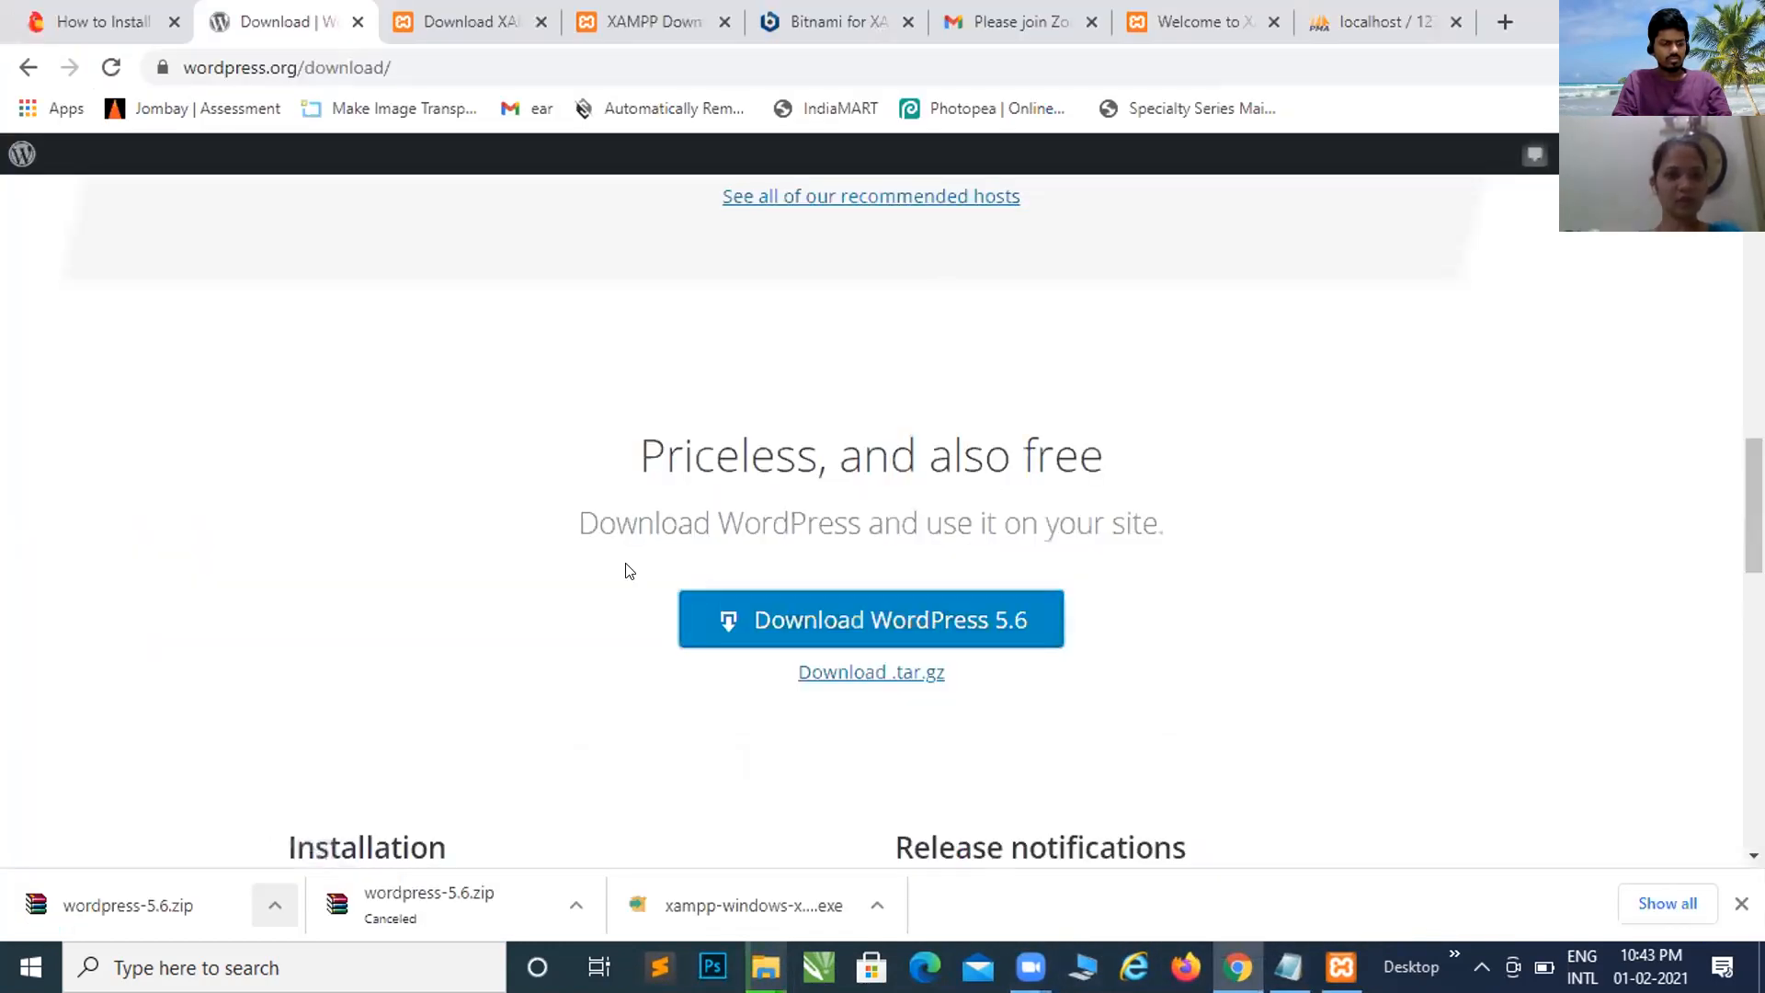
scroll(625, 570, down, 10)
click(102, 21)
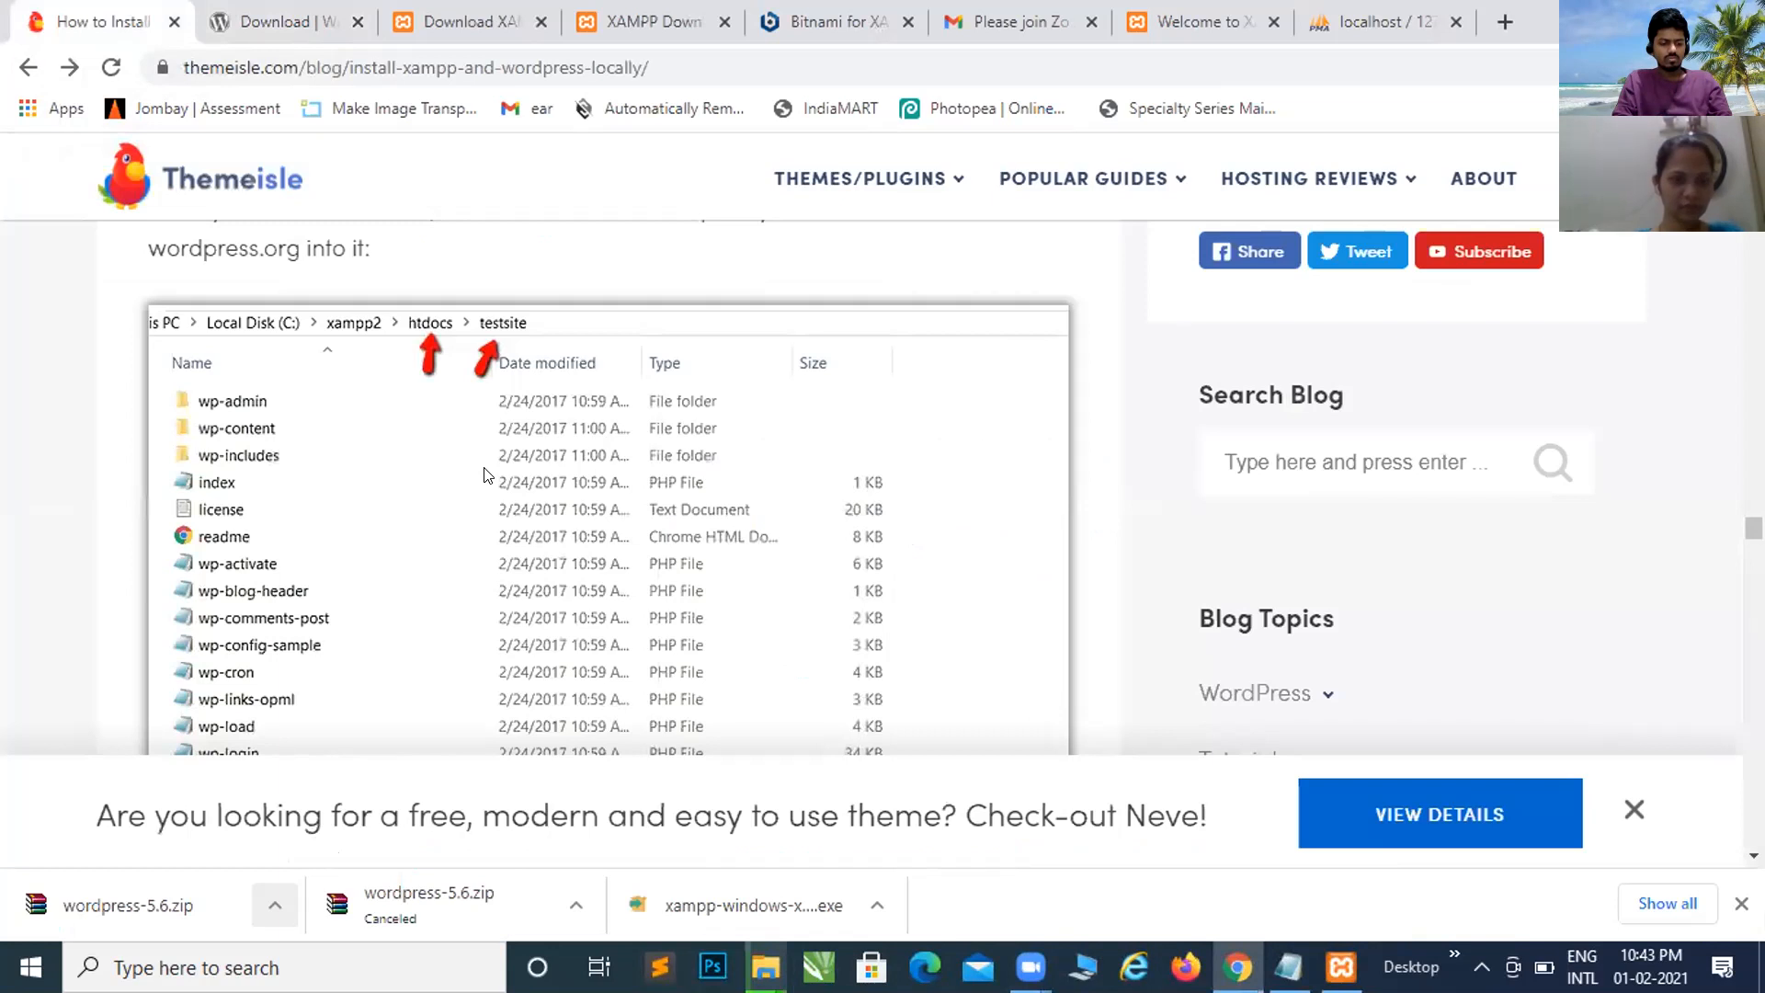
scroll(487, 474, up, 6)
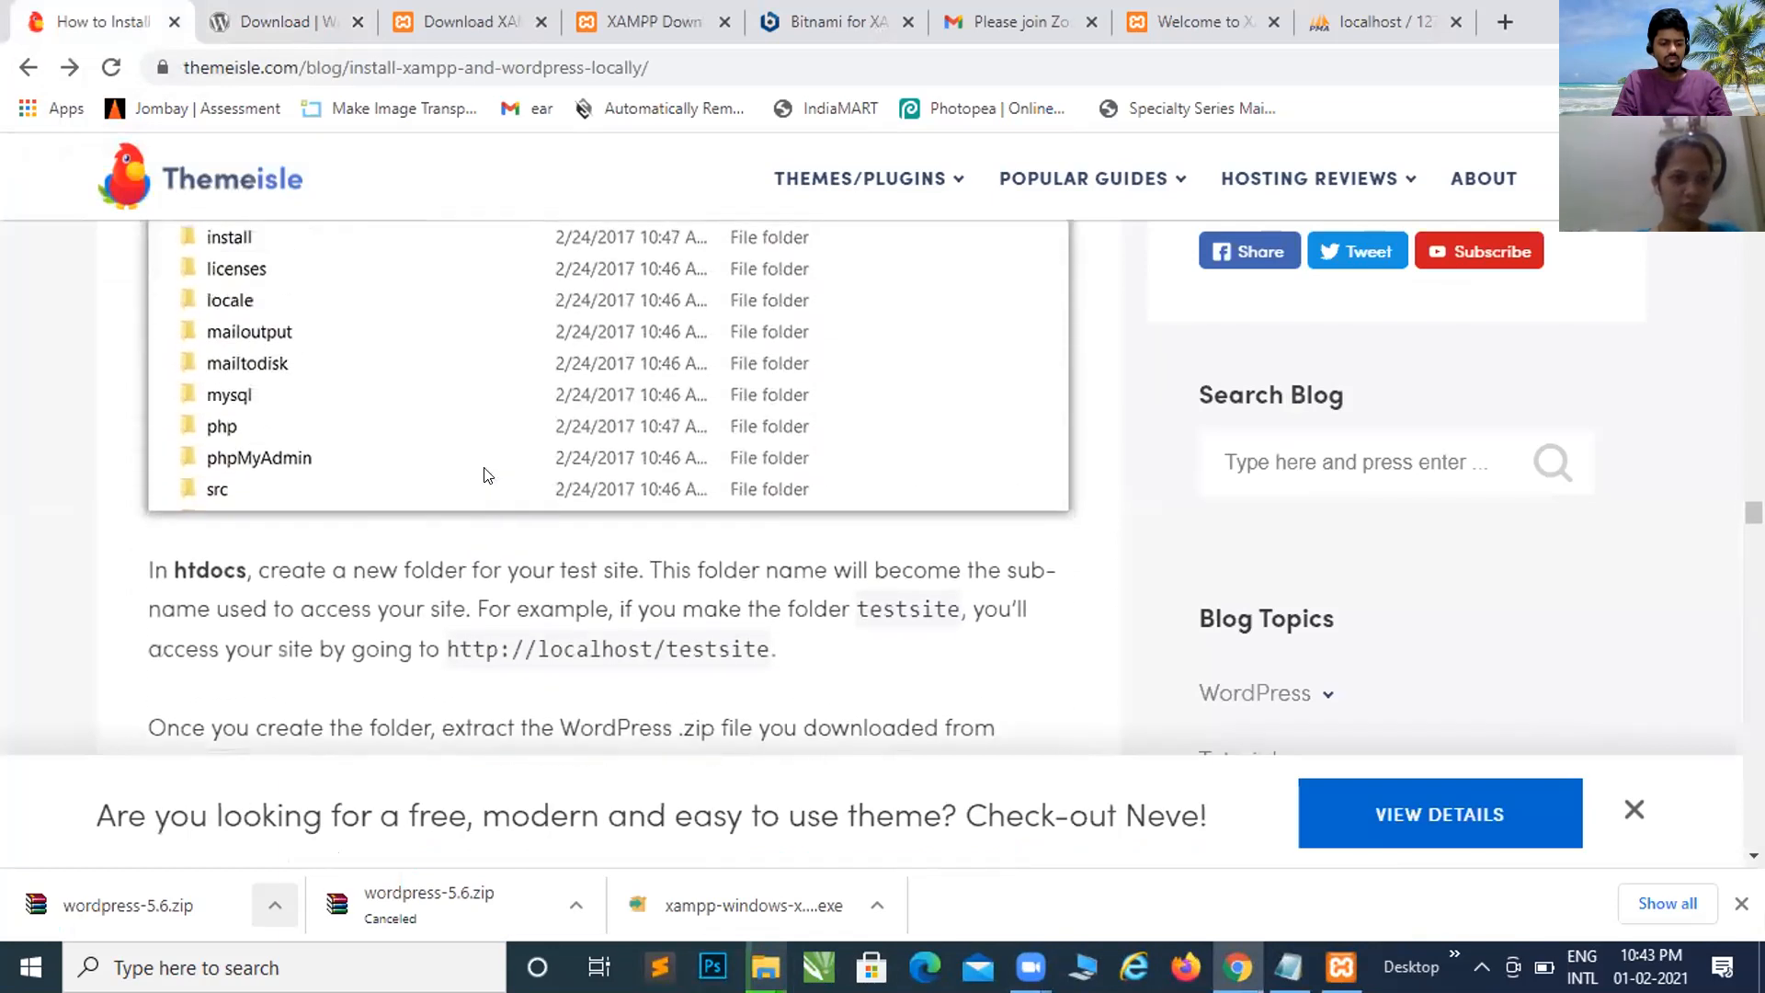
scroll(488, 474, up, 4)
scroll(485, 473, down, 9)
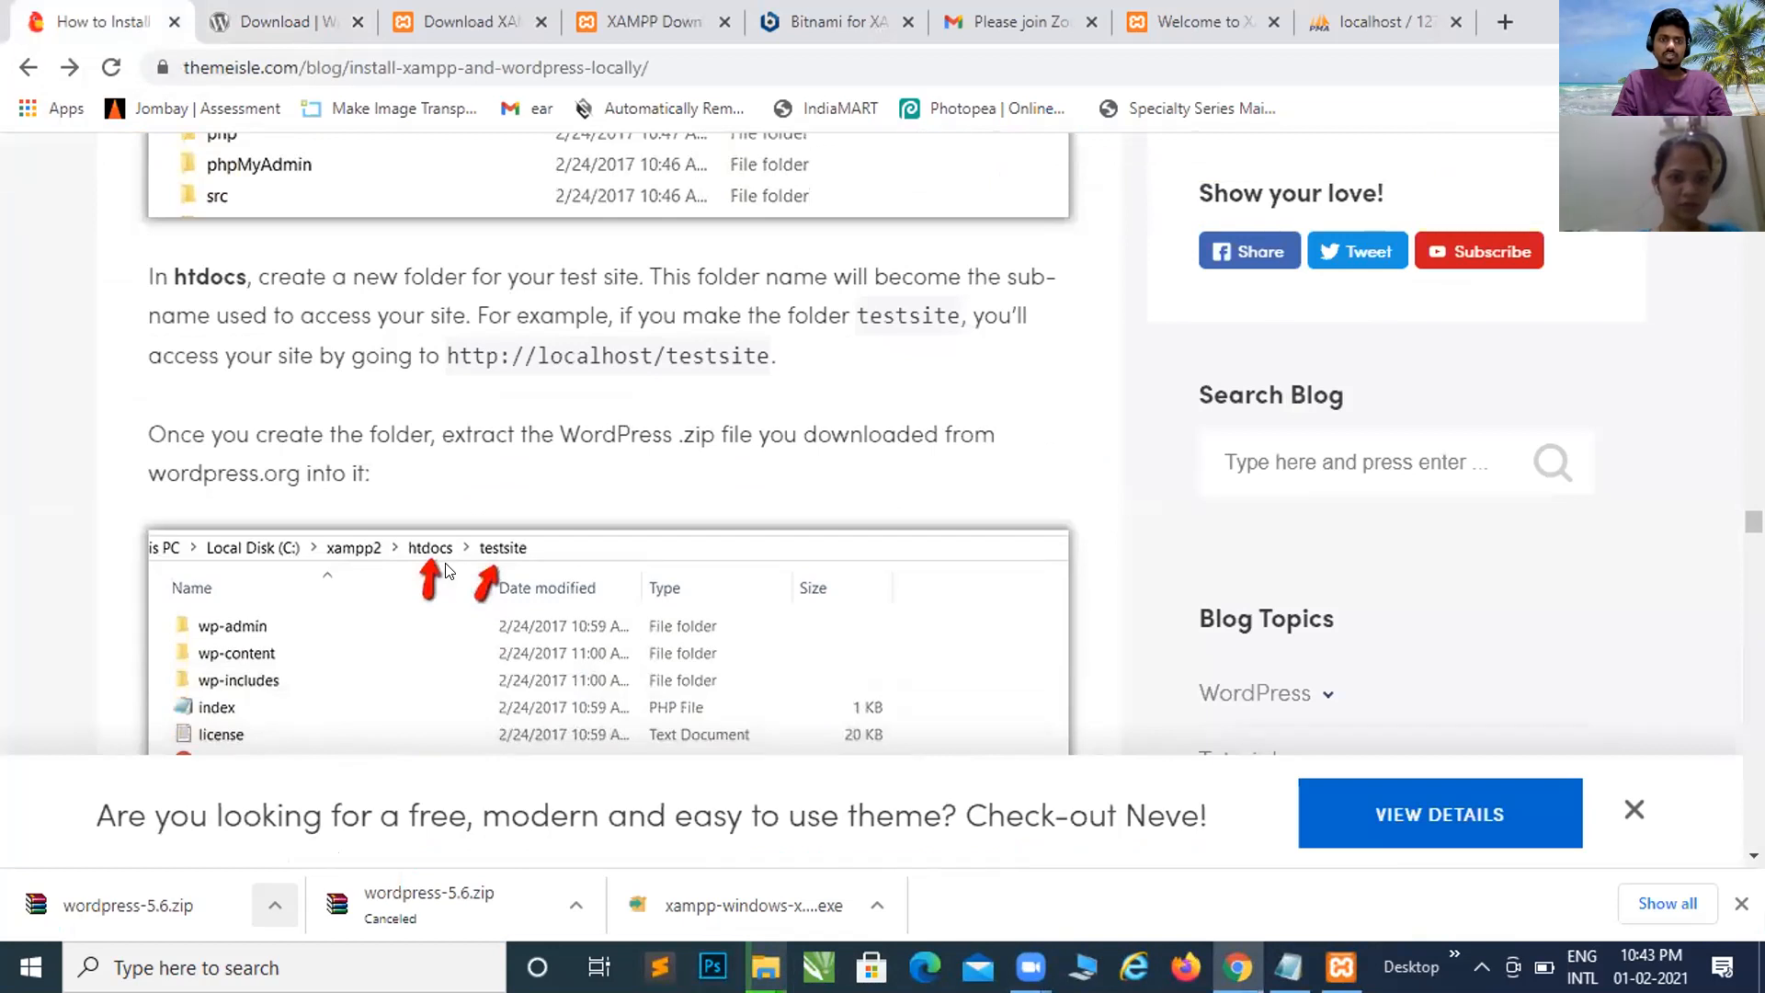
scroll(447, 570, down, 4)
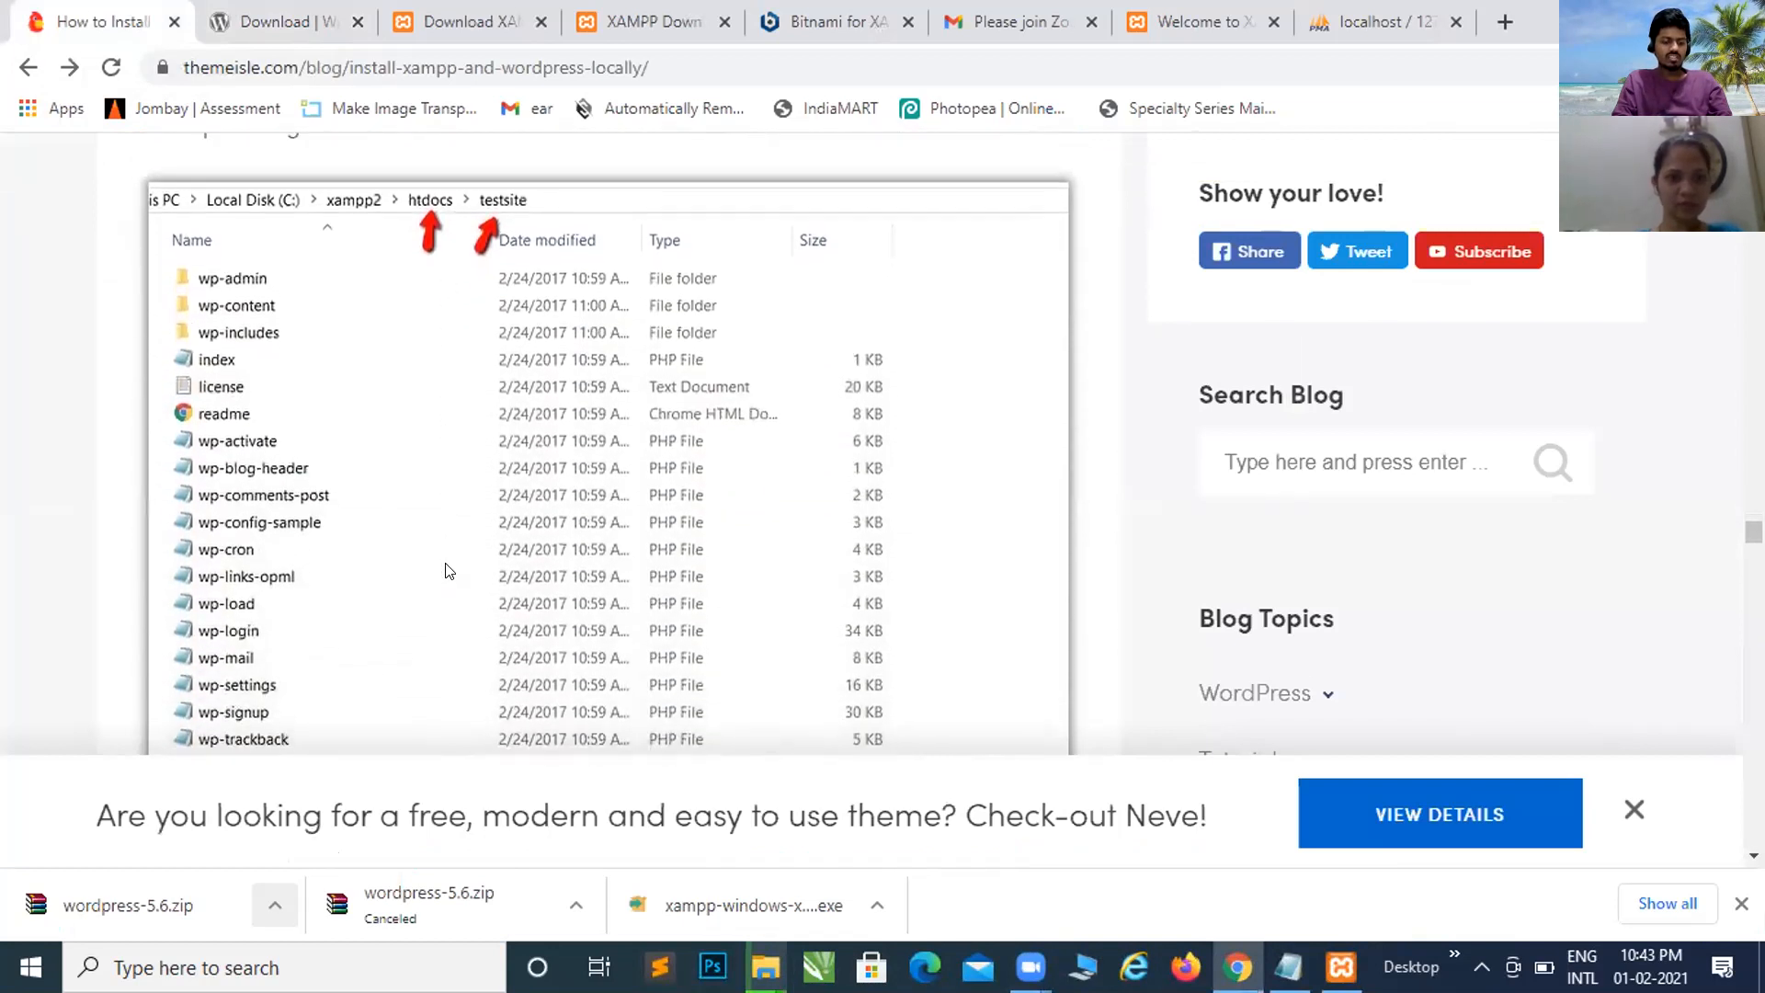
scroll(447, 570, down, 1)
scroll(447, 570, up, 1)
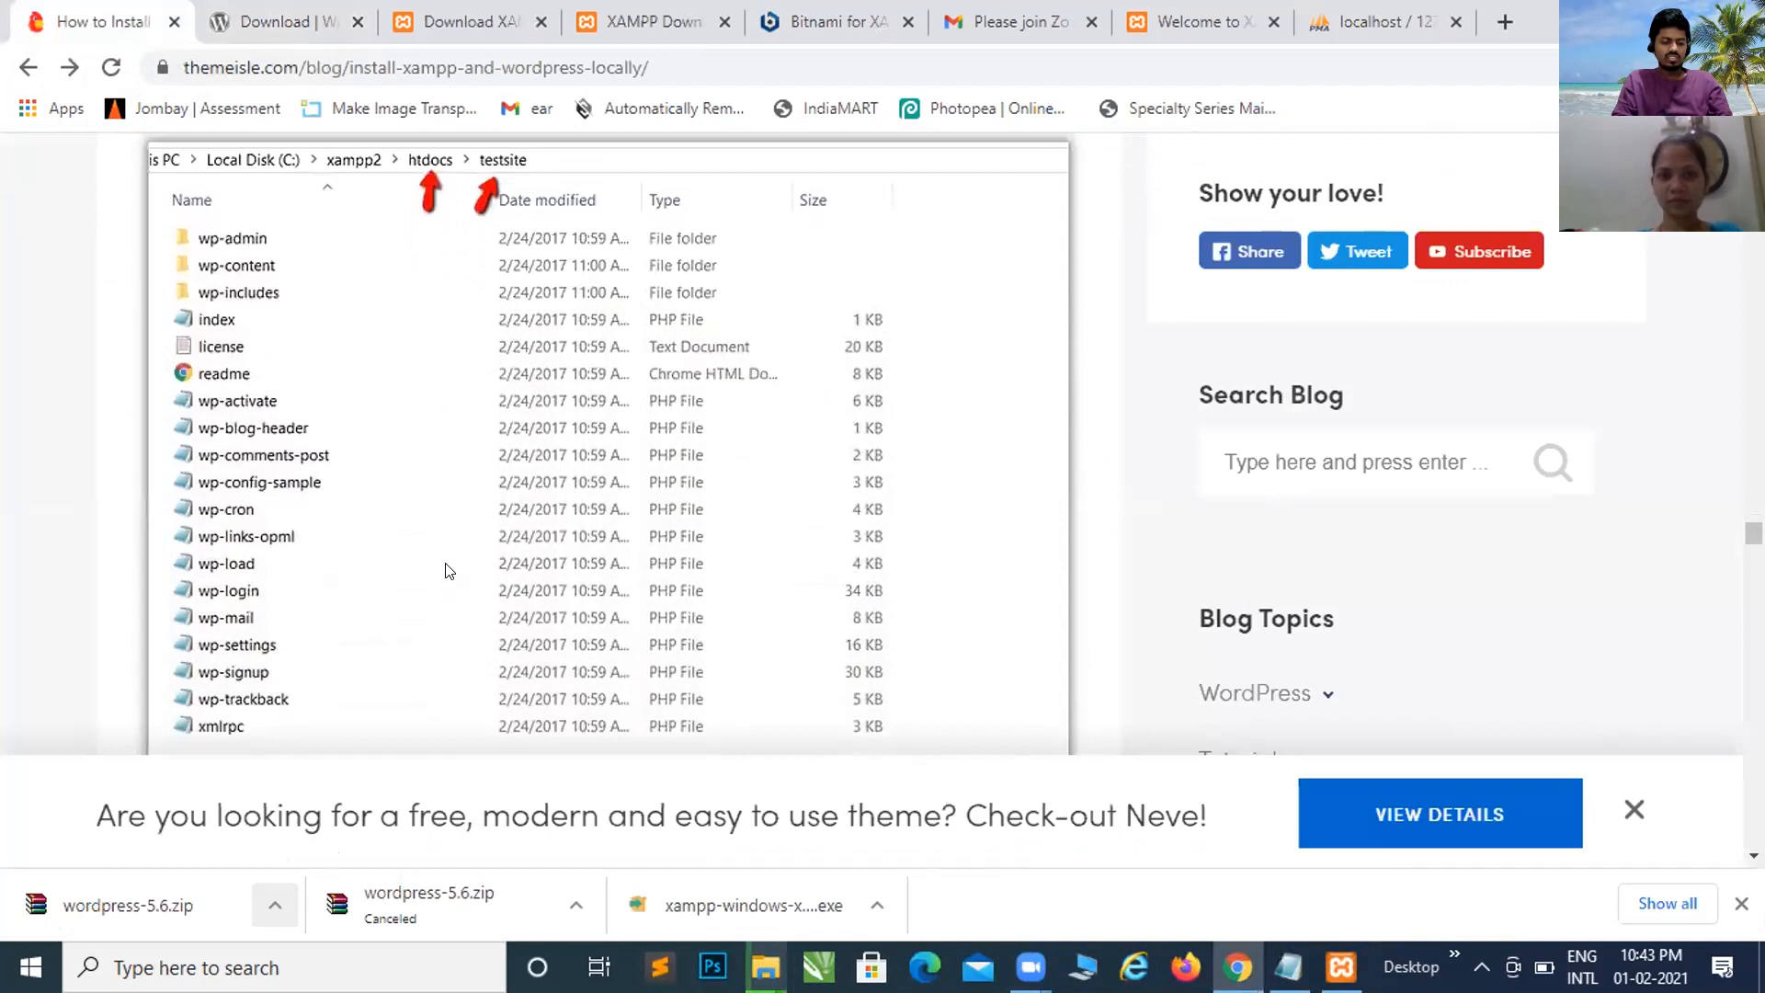
scroll(447, 570, up, 1)
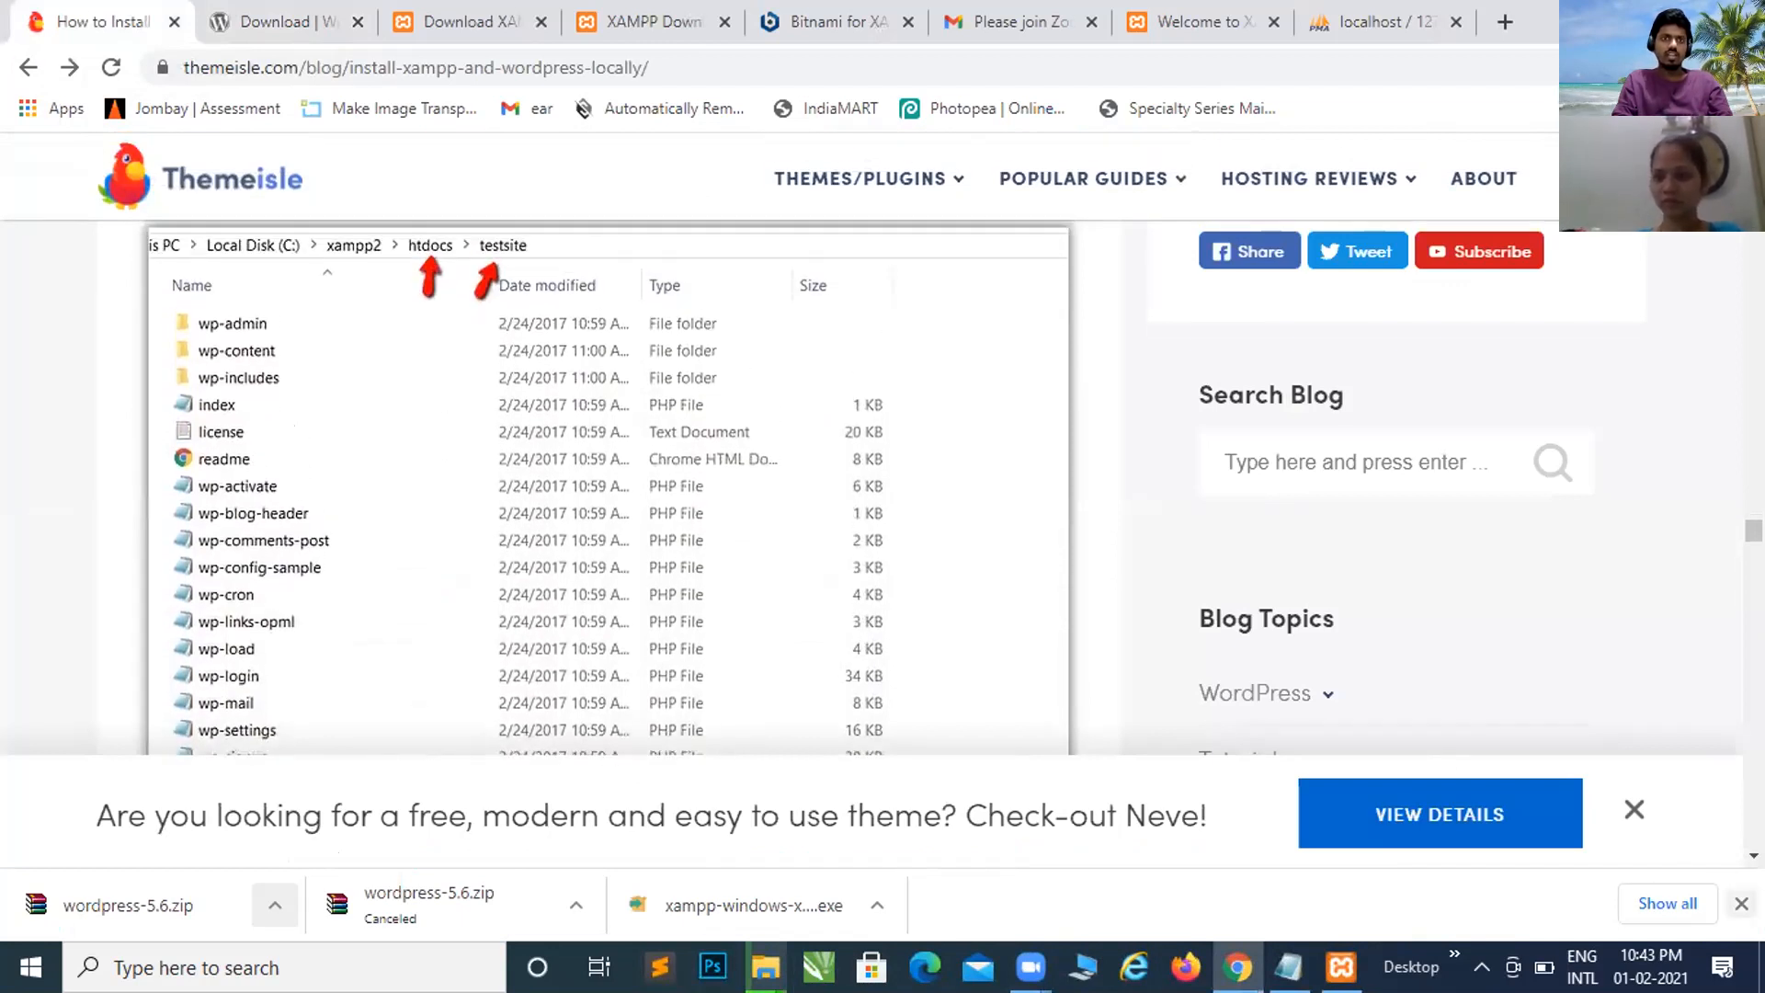
Step: Close Chrome's downloads bar
click(1741, 903)
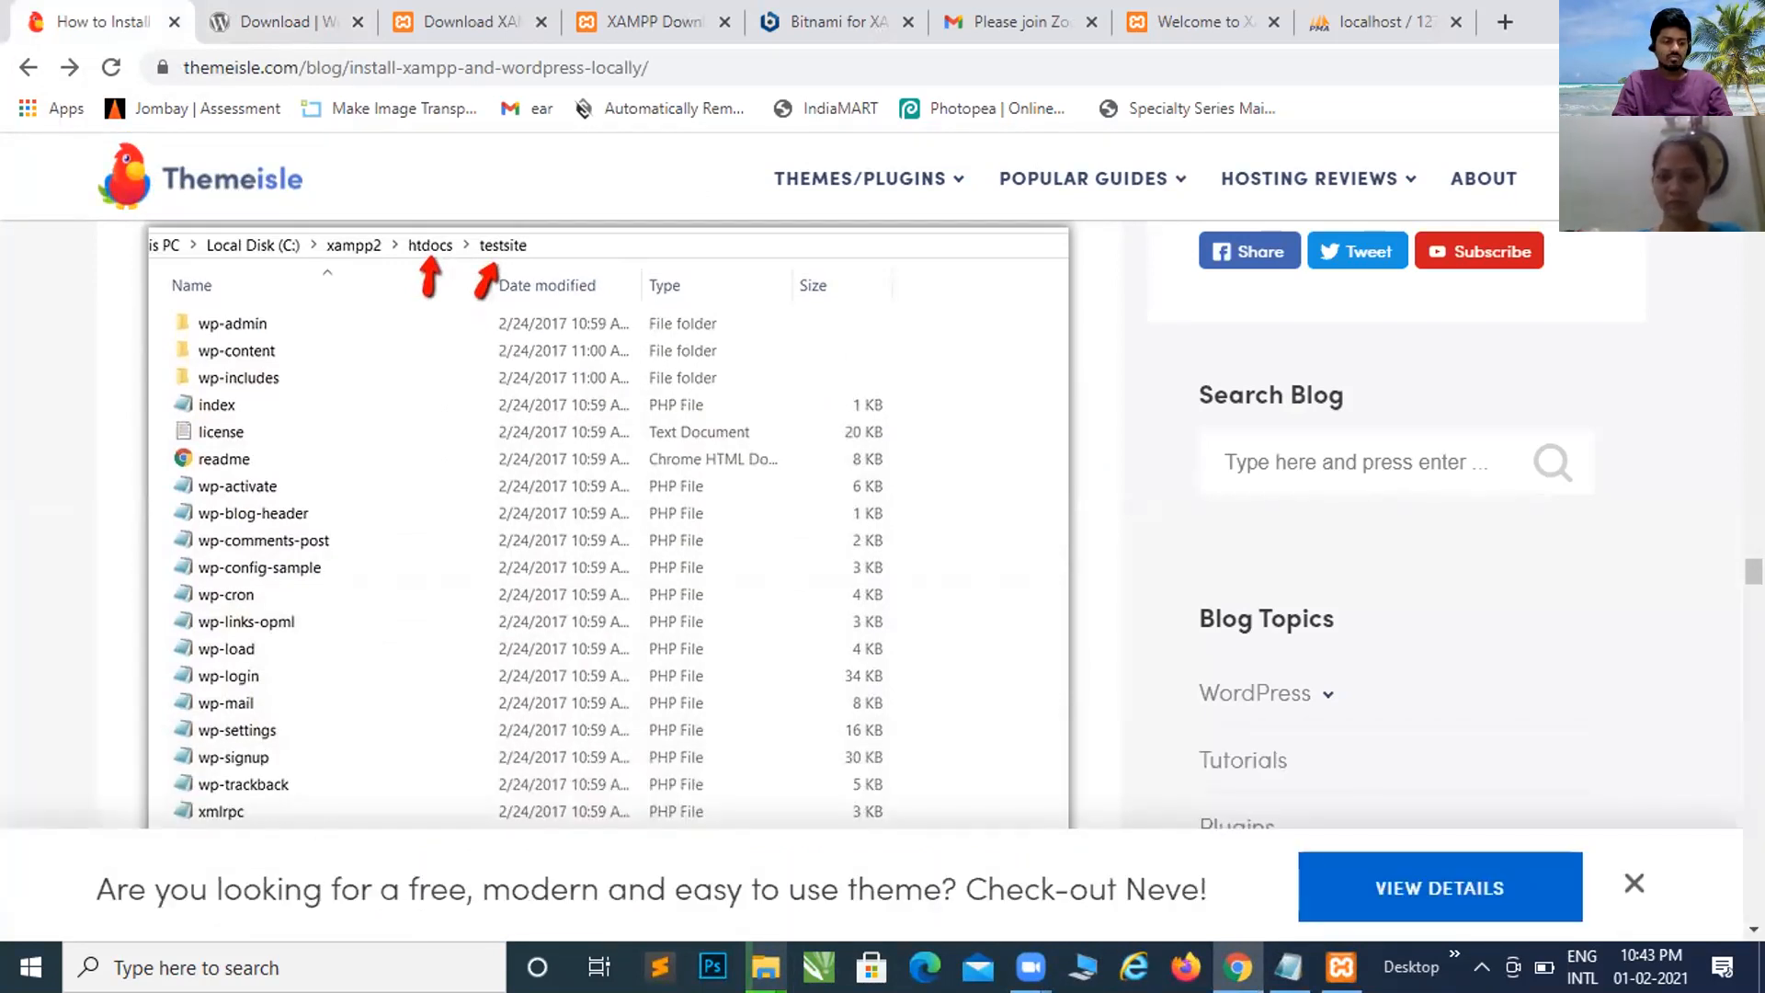
mouse_move(1341, 967)
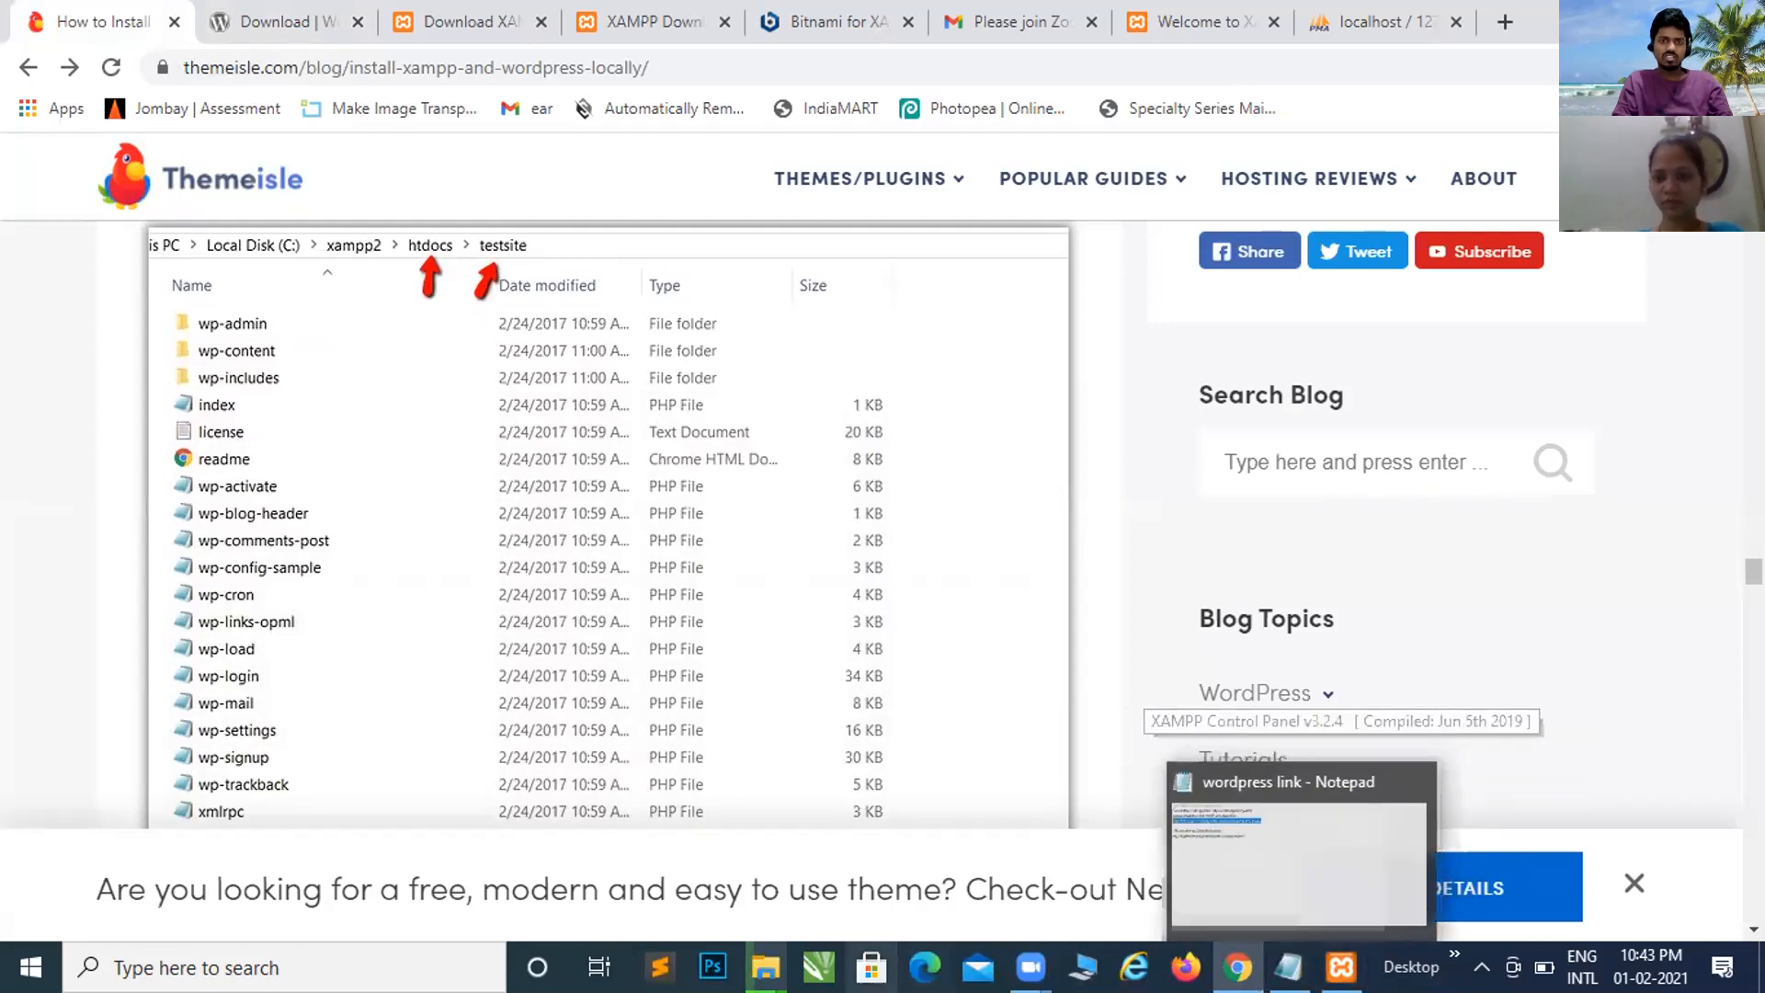
mouse_move(763, 967)
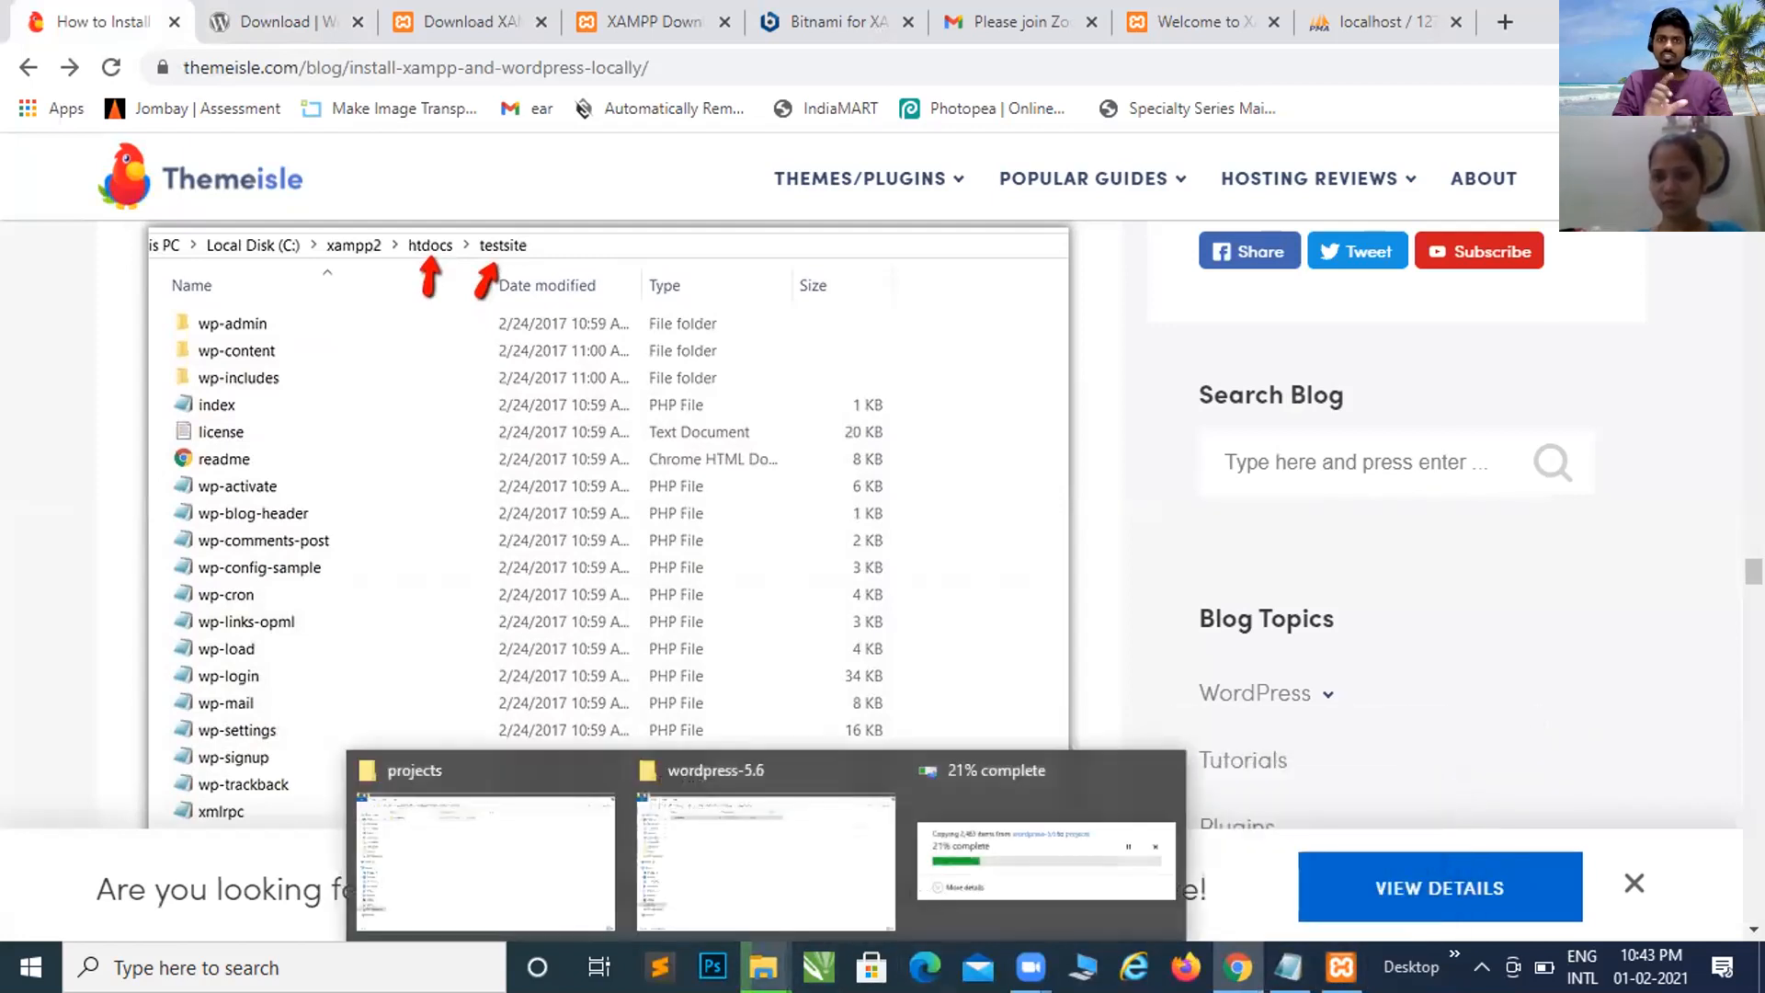
Step: Check the wordpress-5.6 and projects Explorer windows, then bring the 2,463-item copy progress forward
click(770, 908)
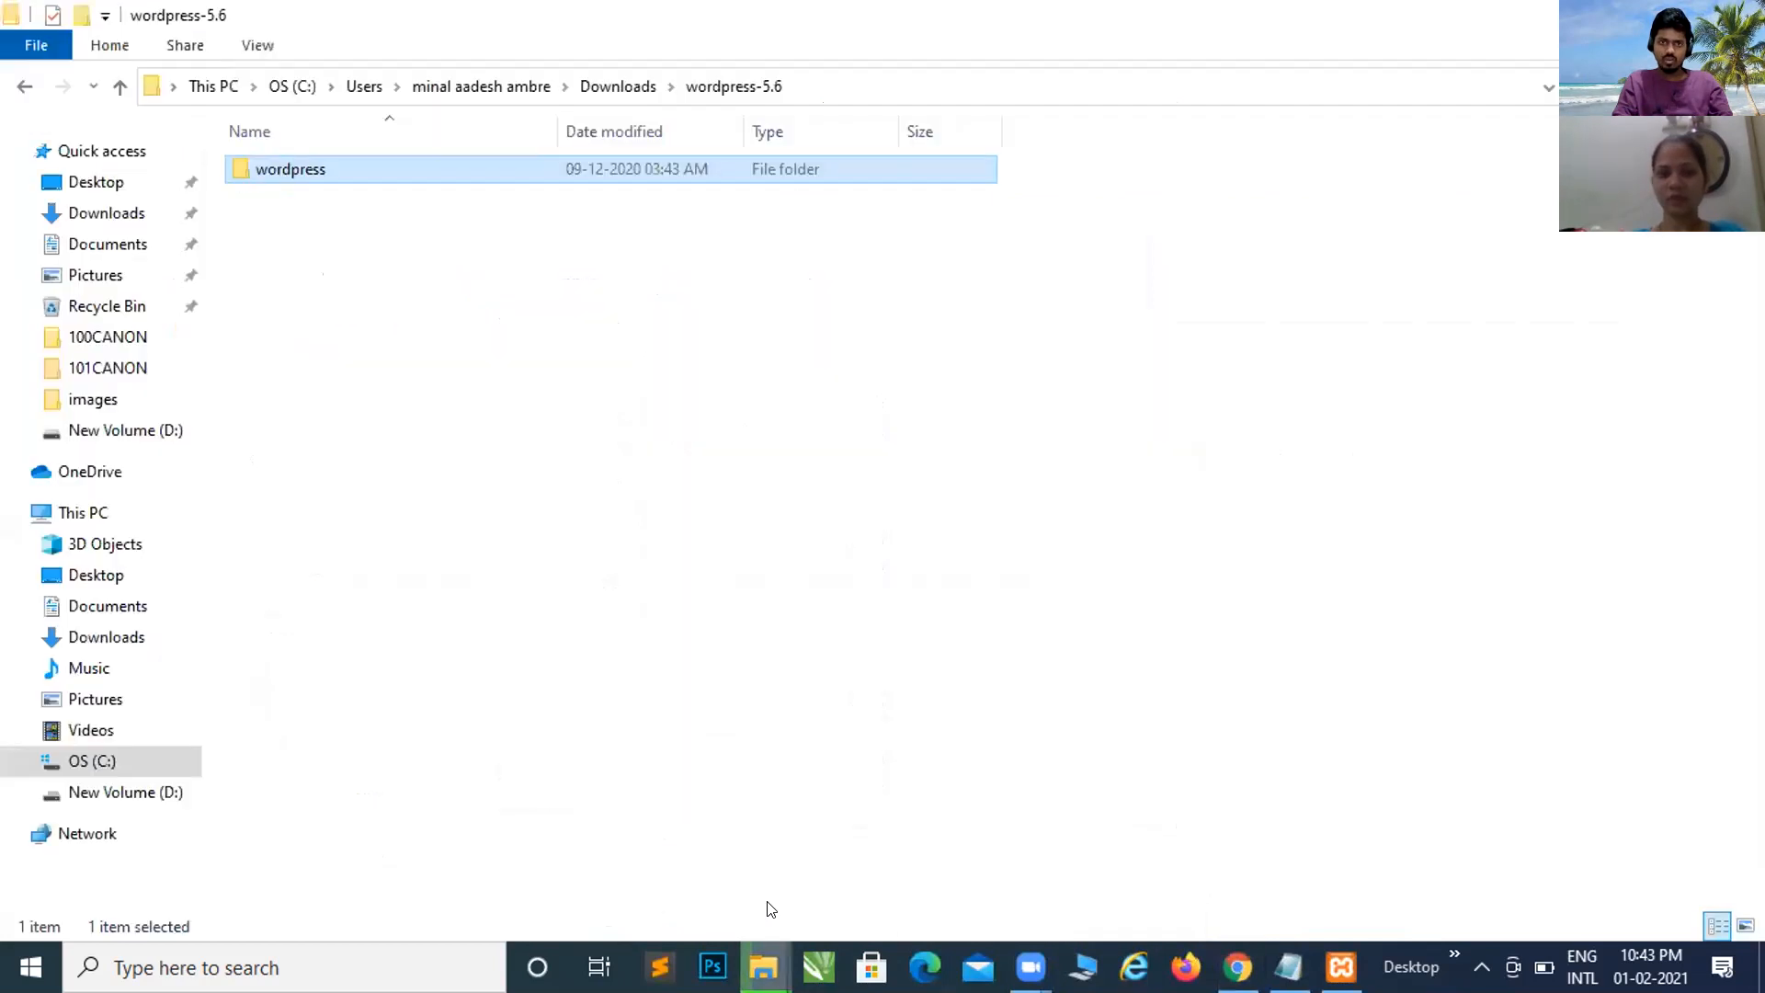
click(763, 967)
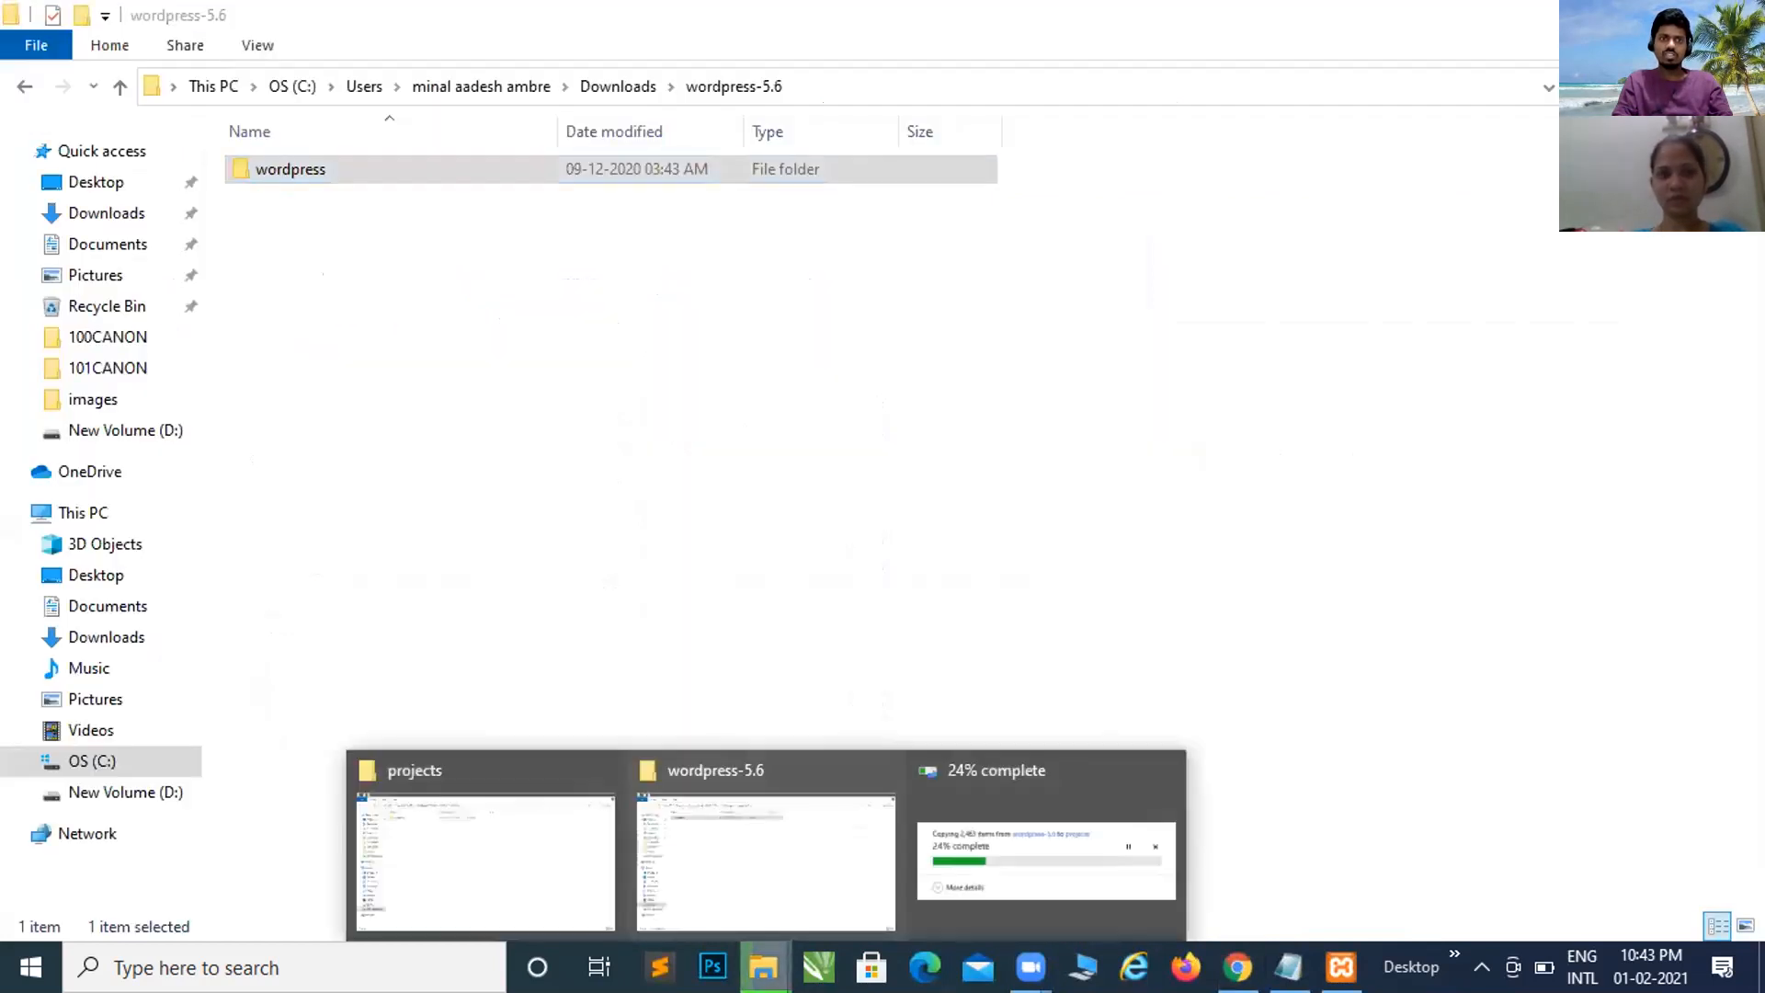
click(583, 844)
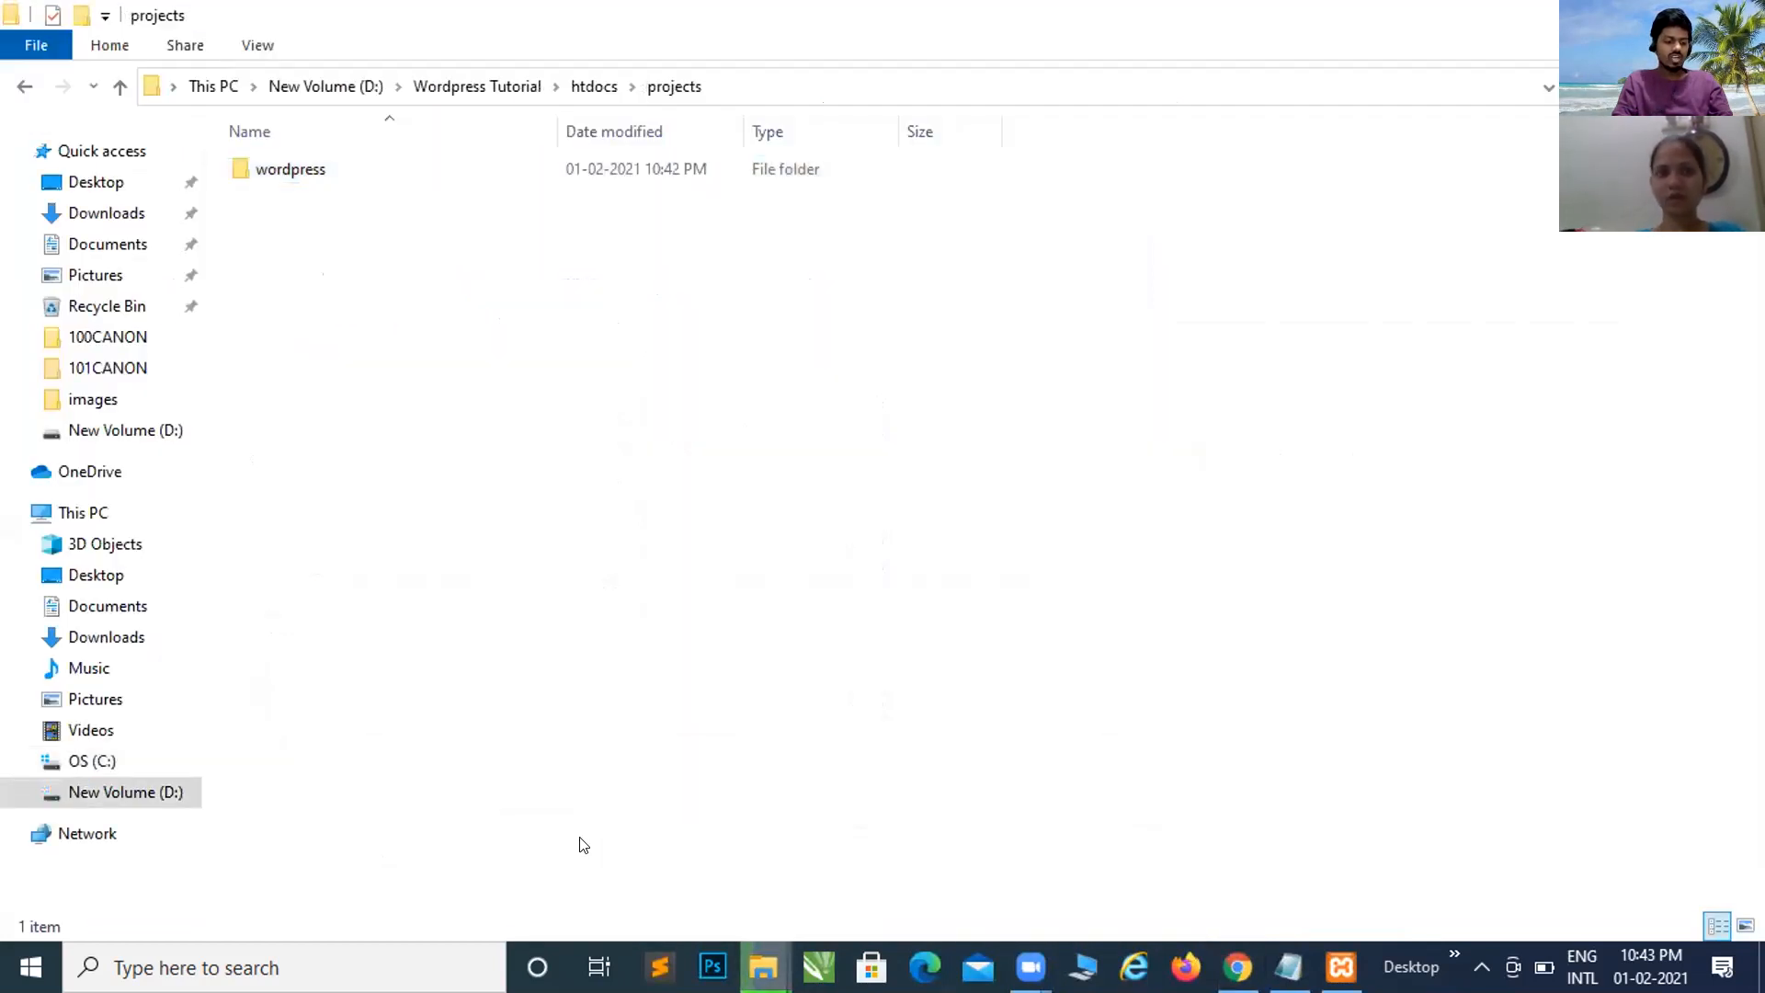
click(763, 968)
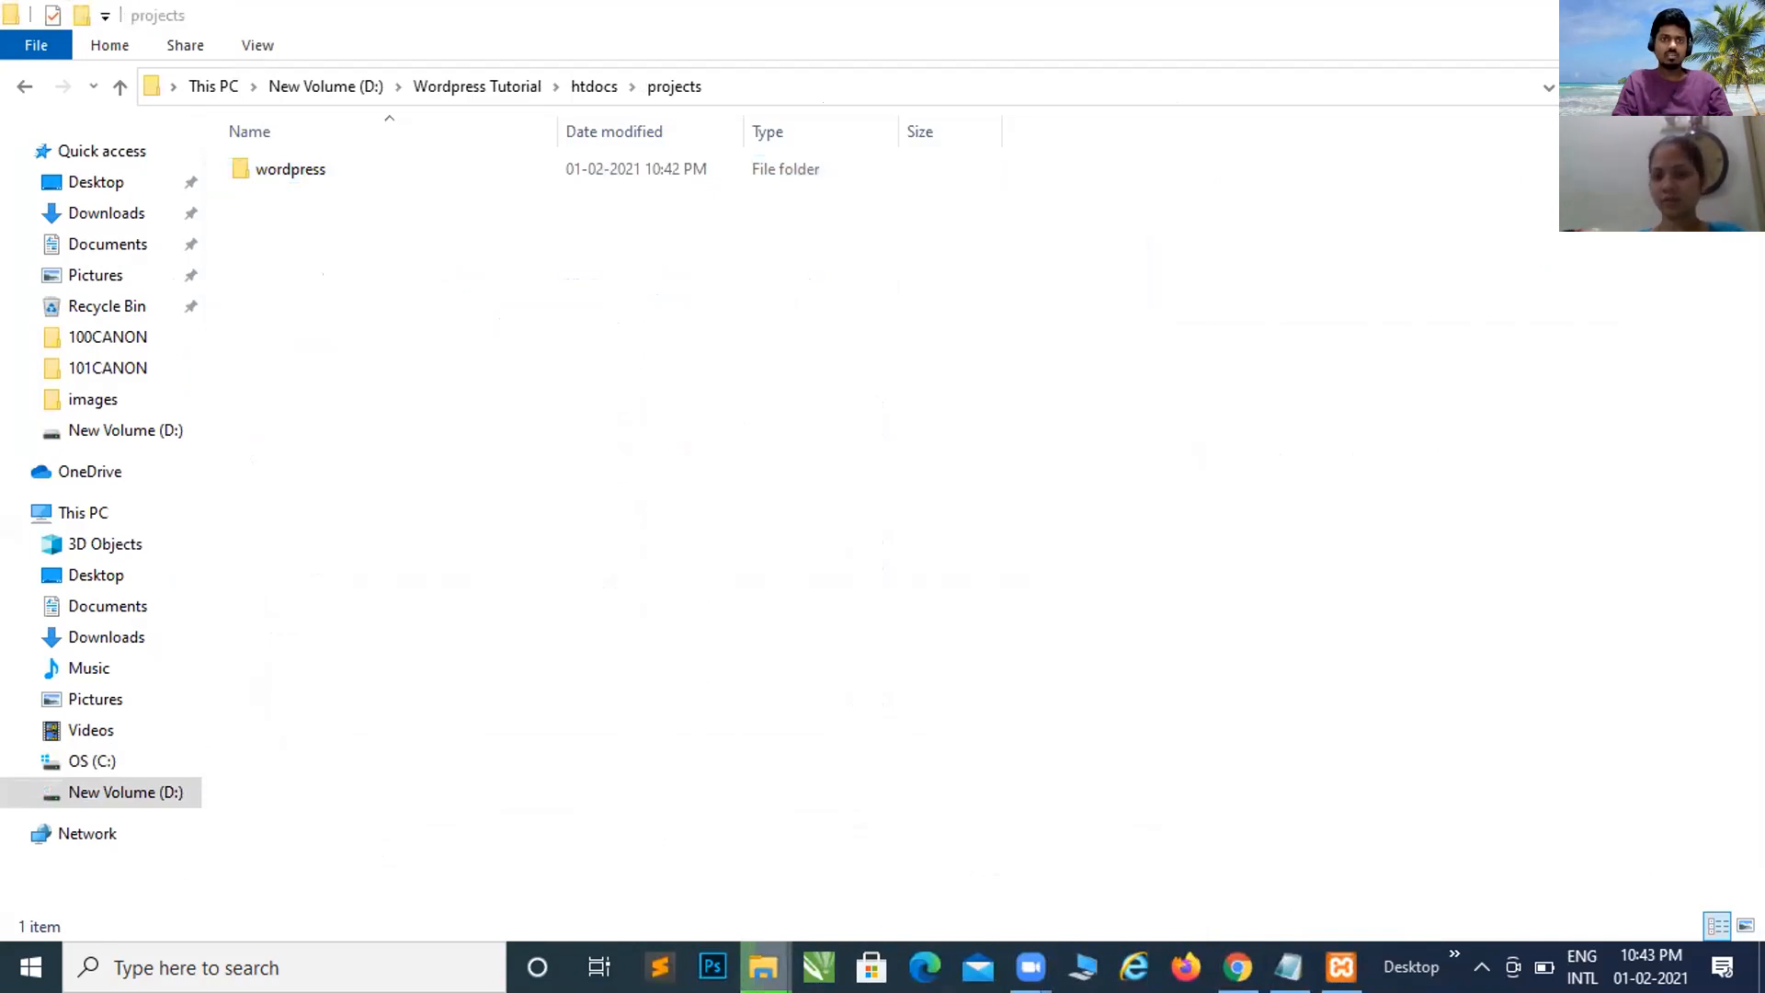
click(963, 844)
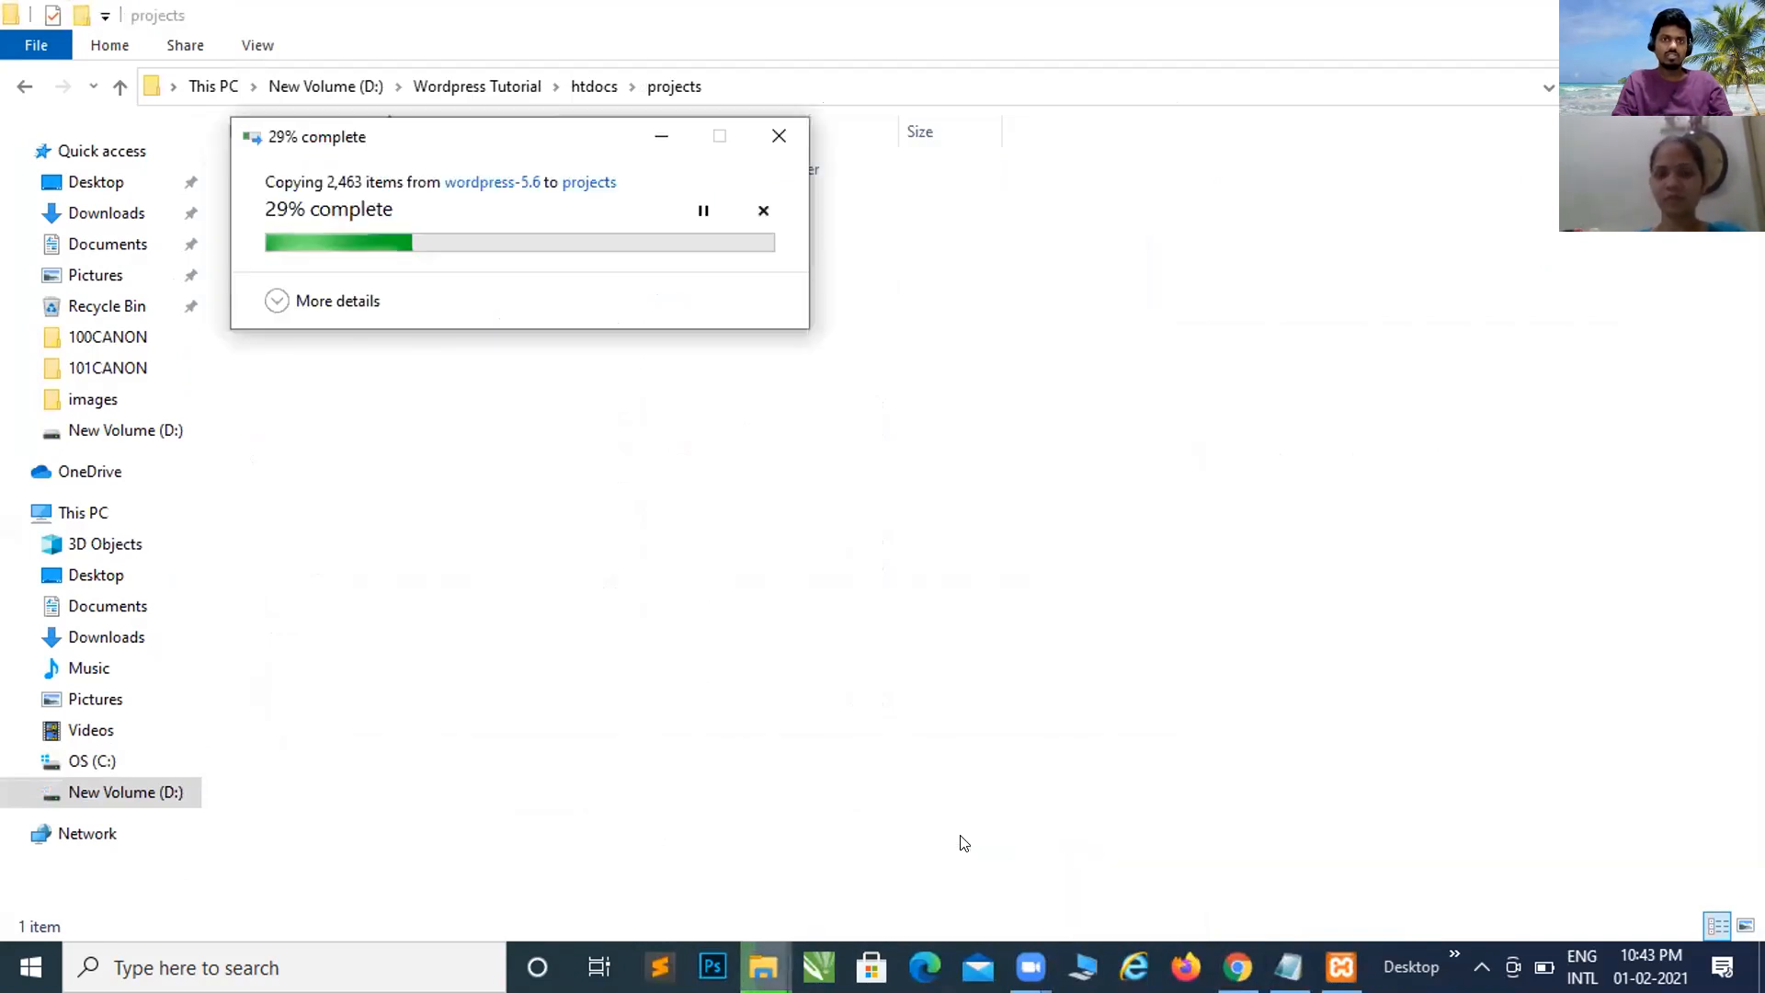
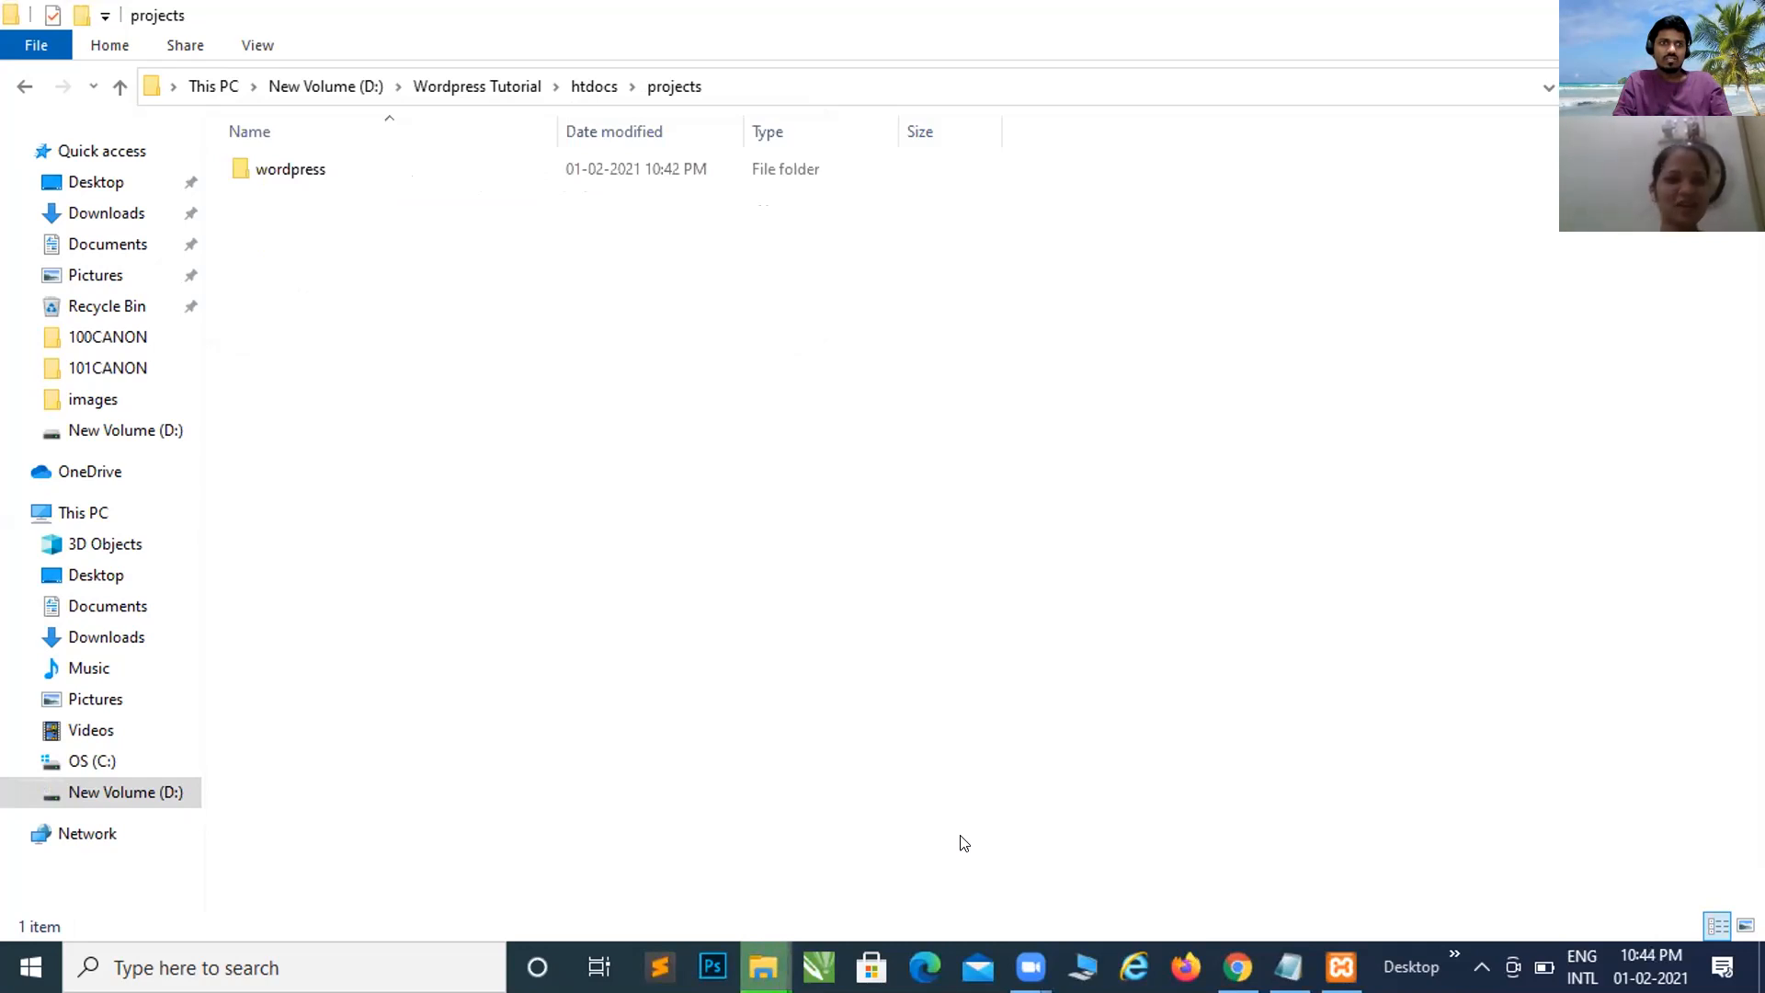
Step: Open the wordpress folder to look through its files
click(359, 177)
double_click(358, 176)
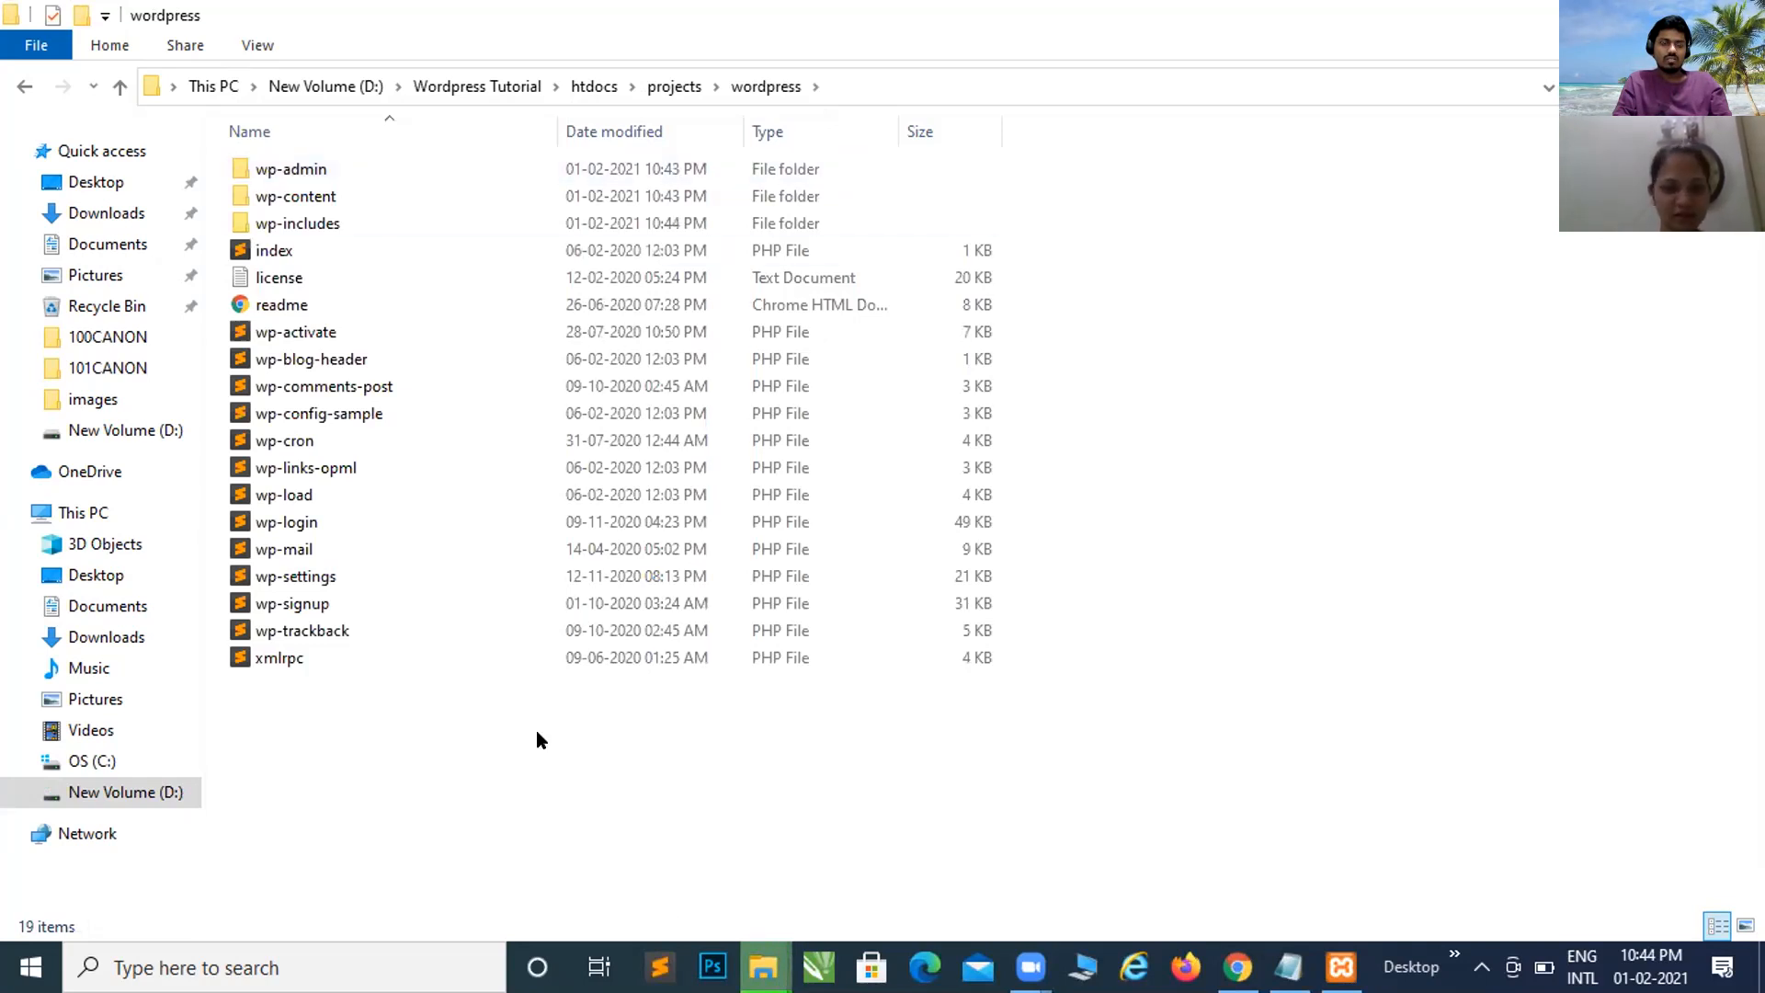
mouse_move(763, 967)
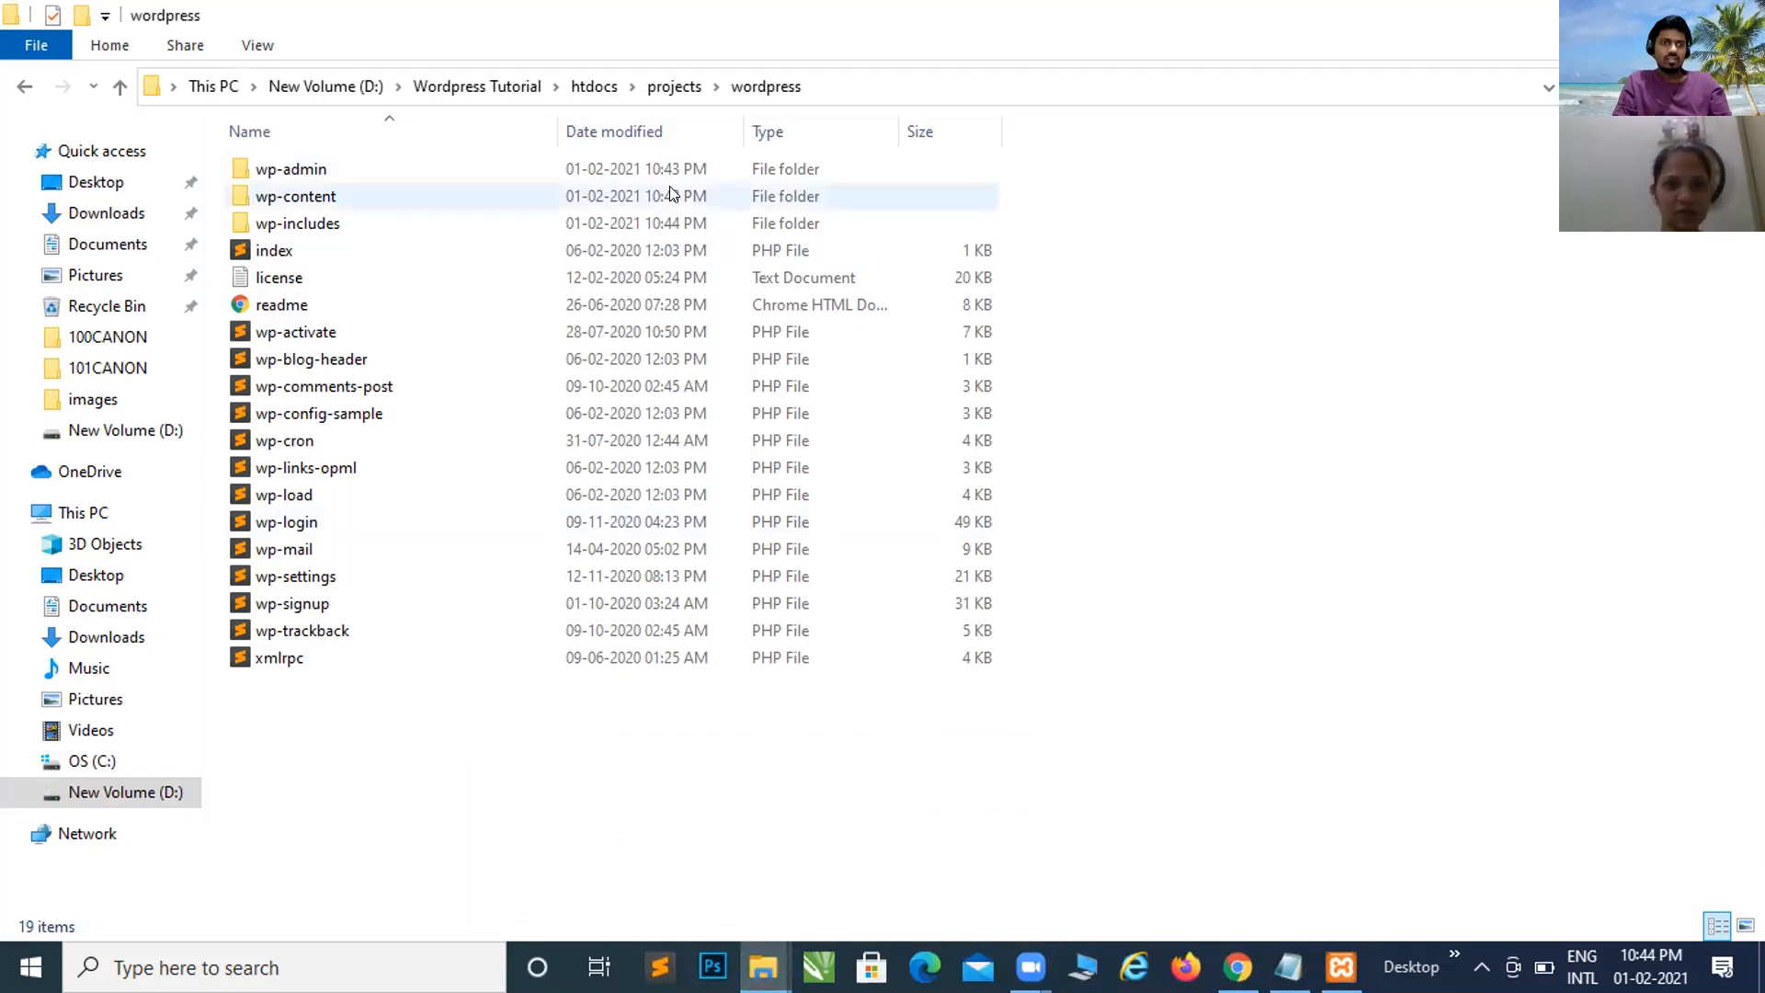
Step: Navigate the breadcrumb bar via projects and Wordpress Tutorial back into htdocs
click(669, 89)
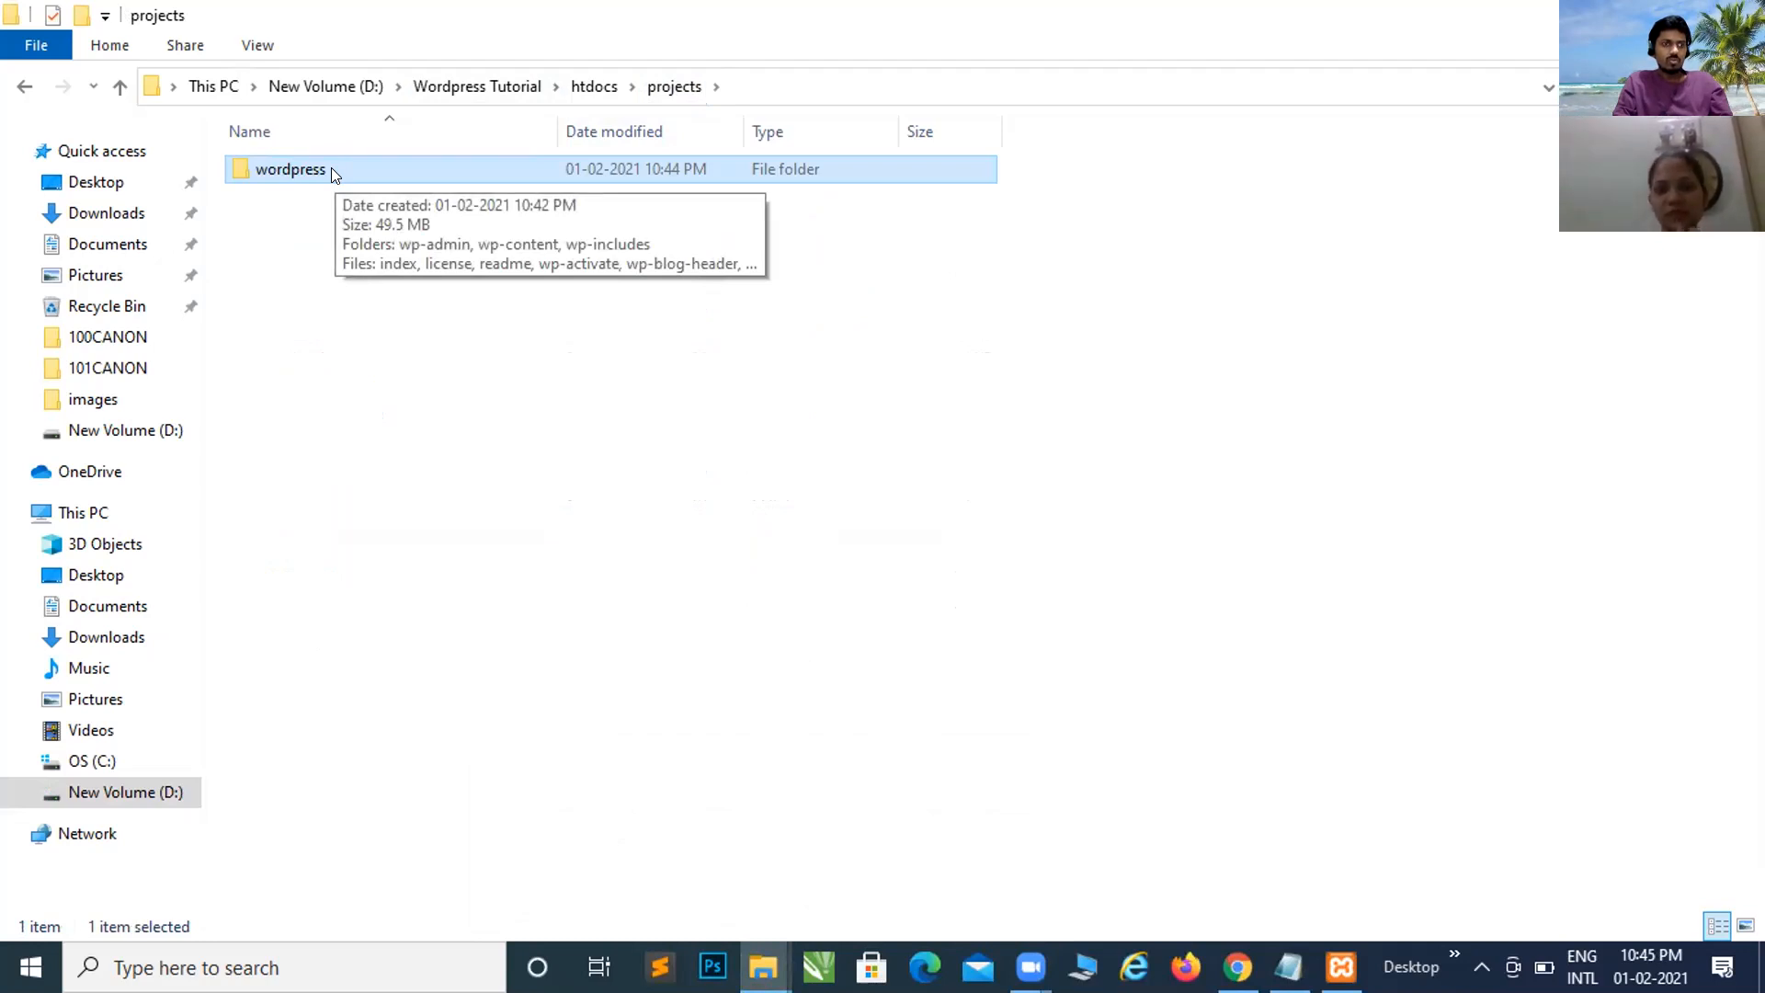
click(589, 88)
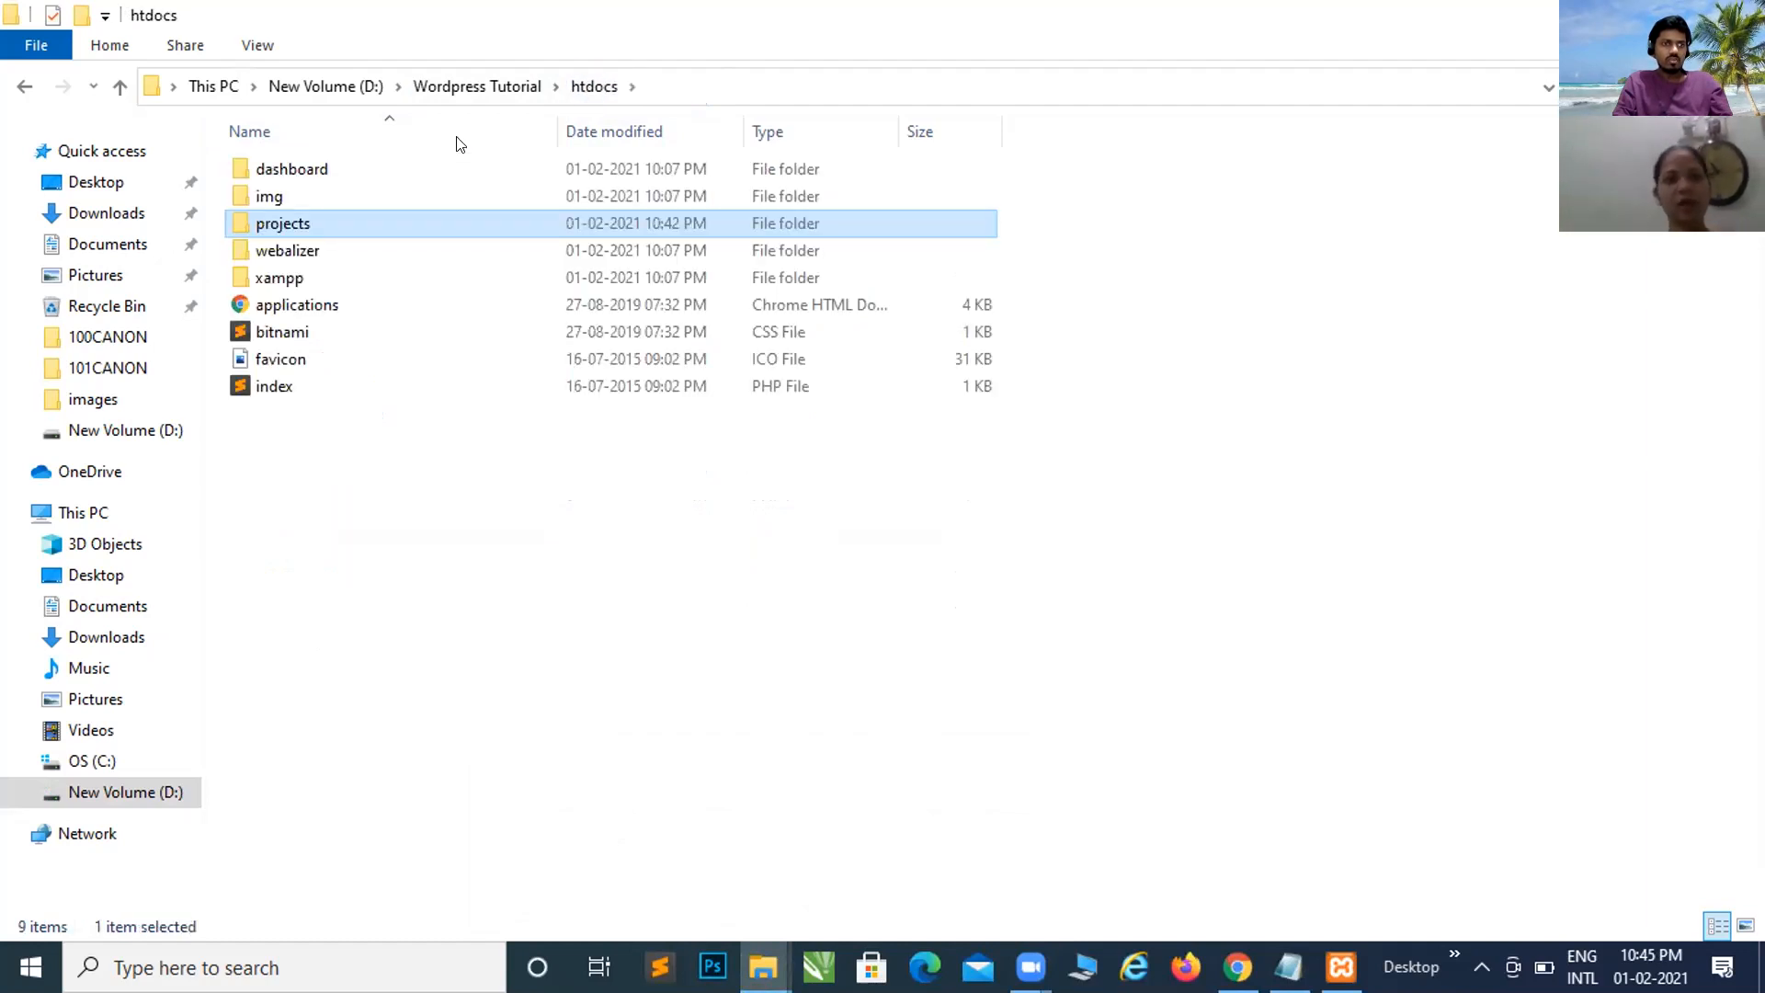
double_click(336, 226)
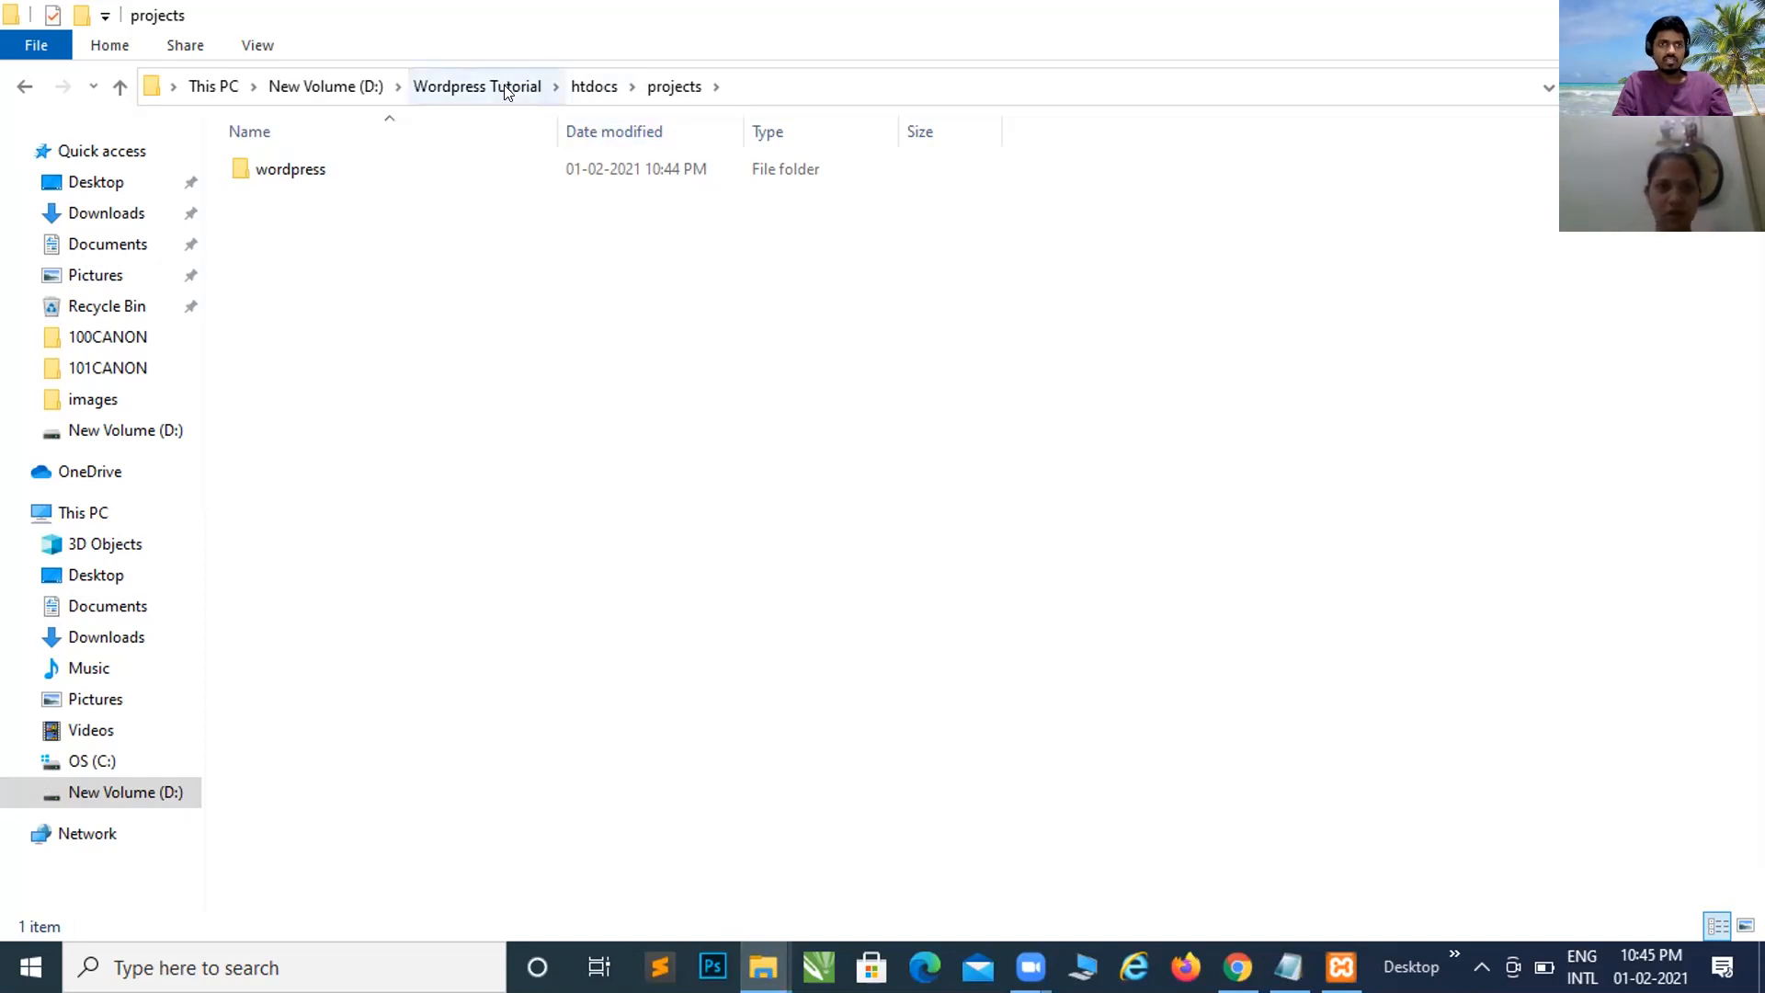
click(584, 87)
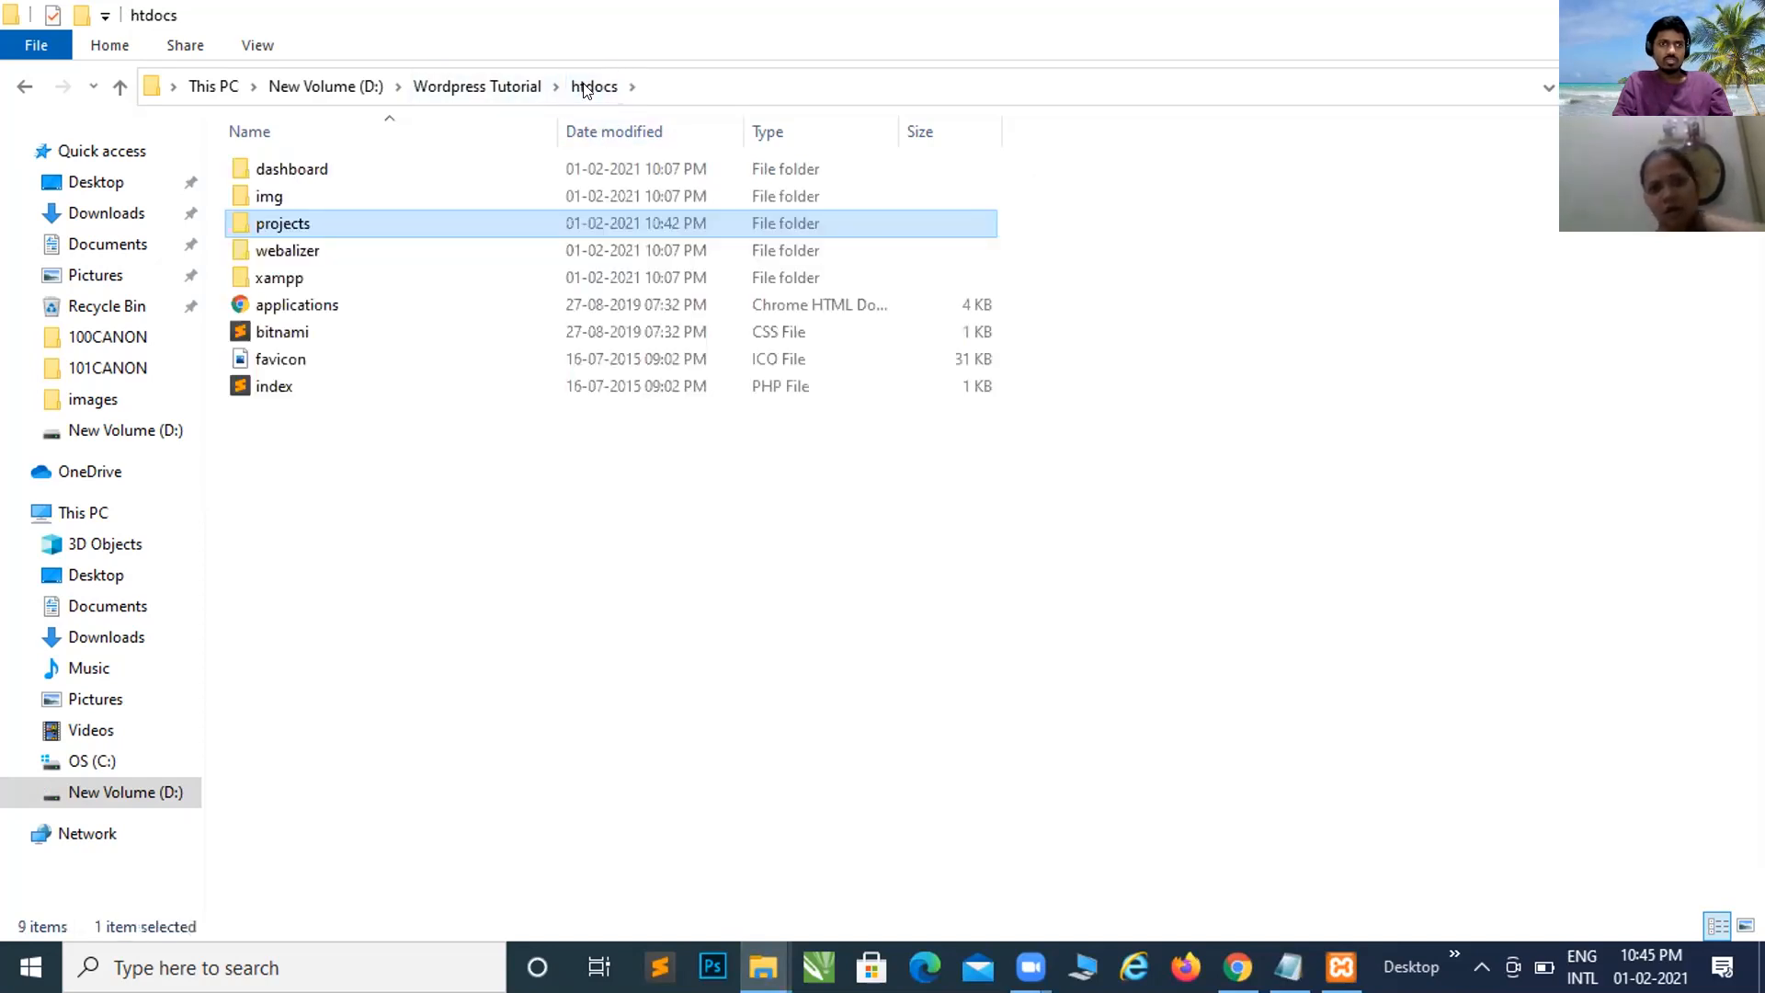
click(502, 90)
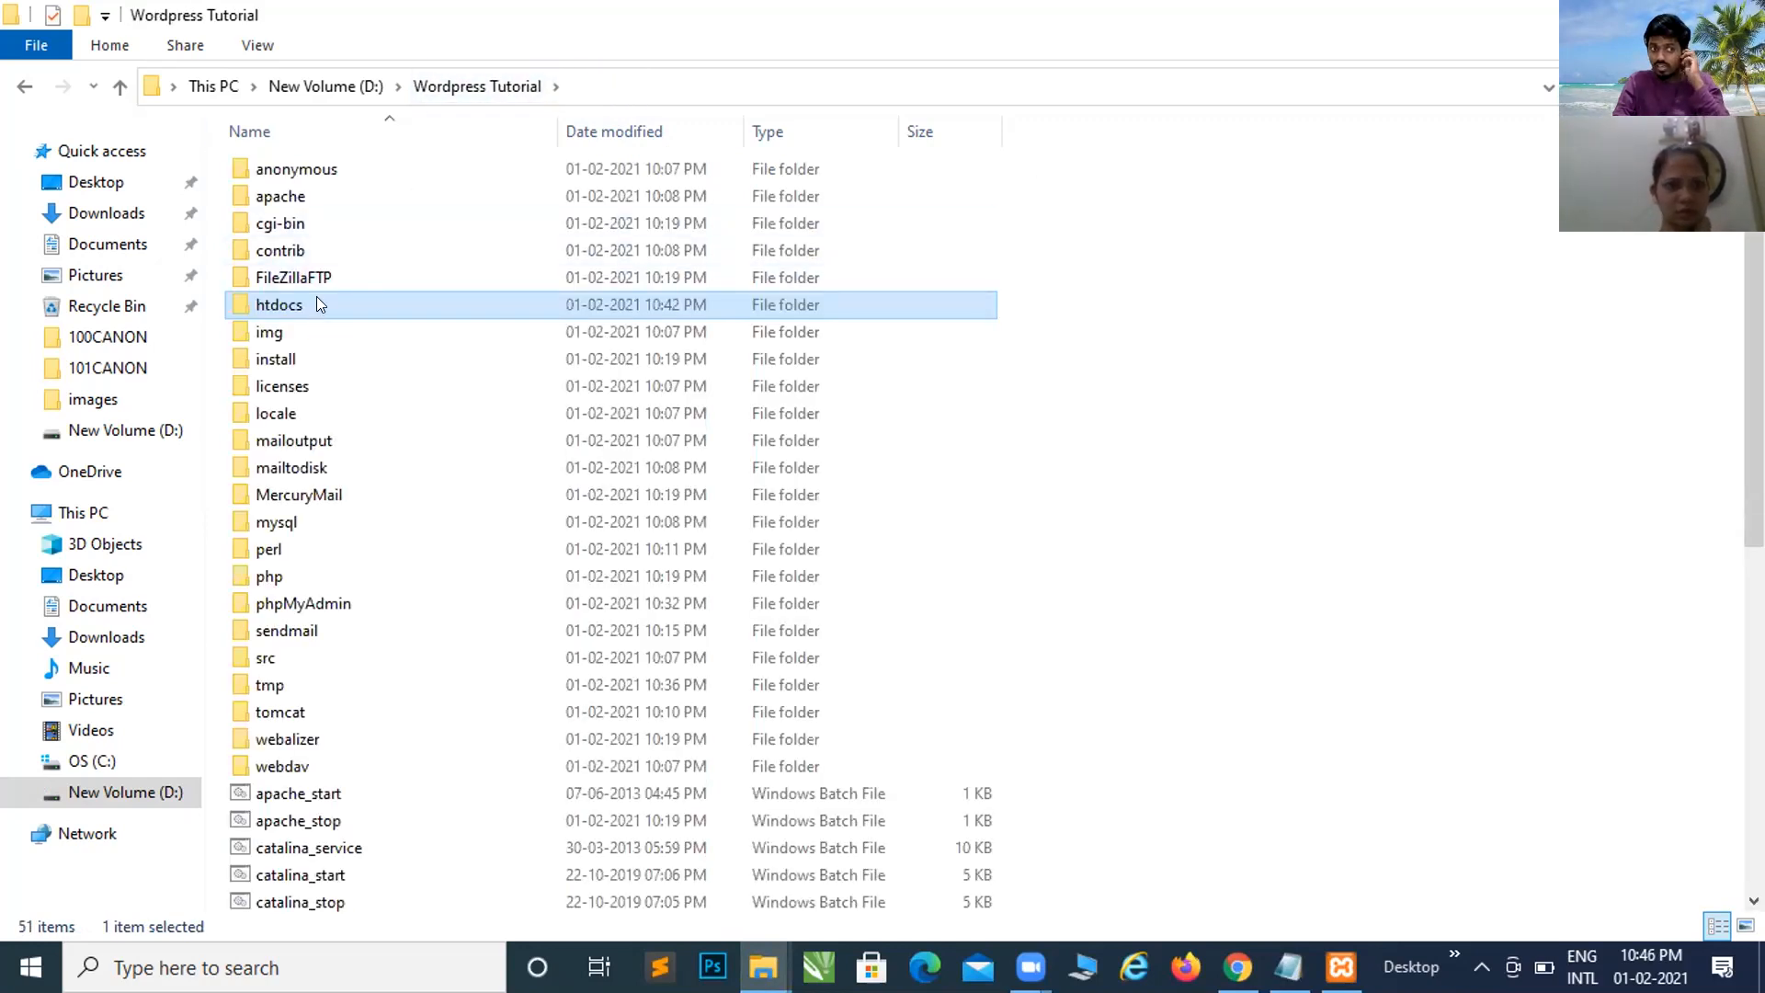
double_click(316, 304)
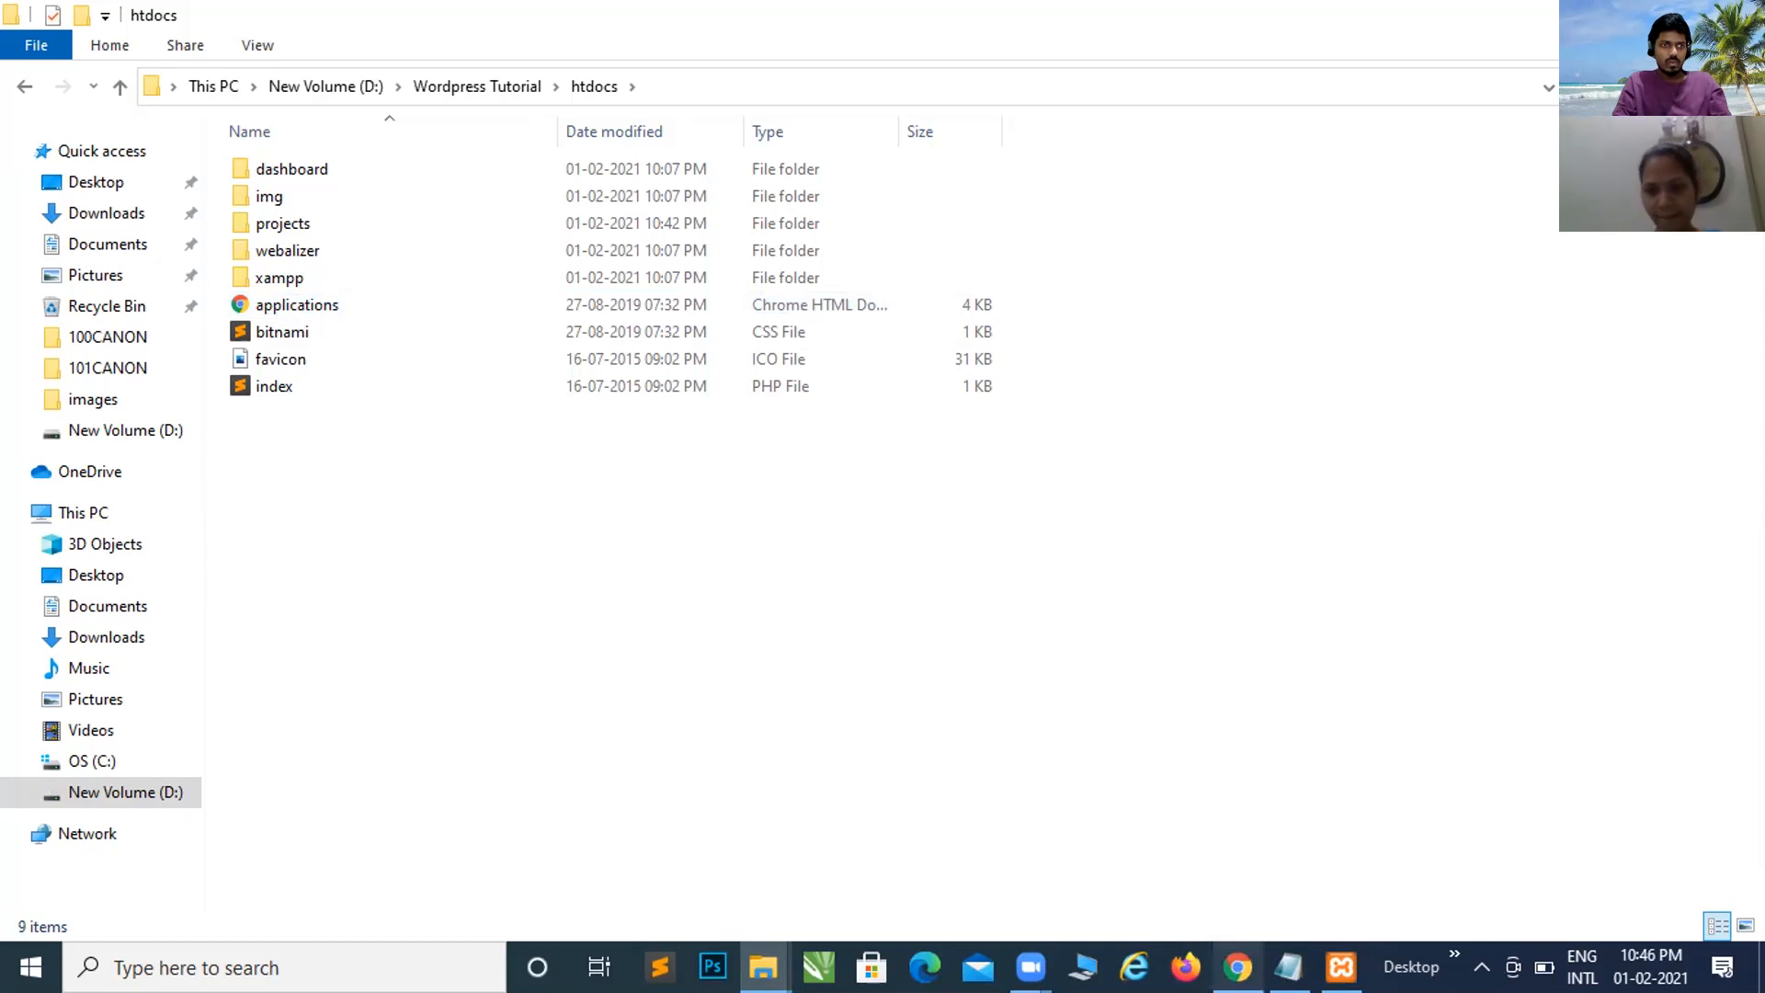
Step: Bring Chrome forward in a new tab and start the localhost address
mouse_move(1237, 967)
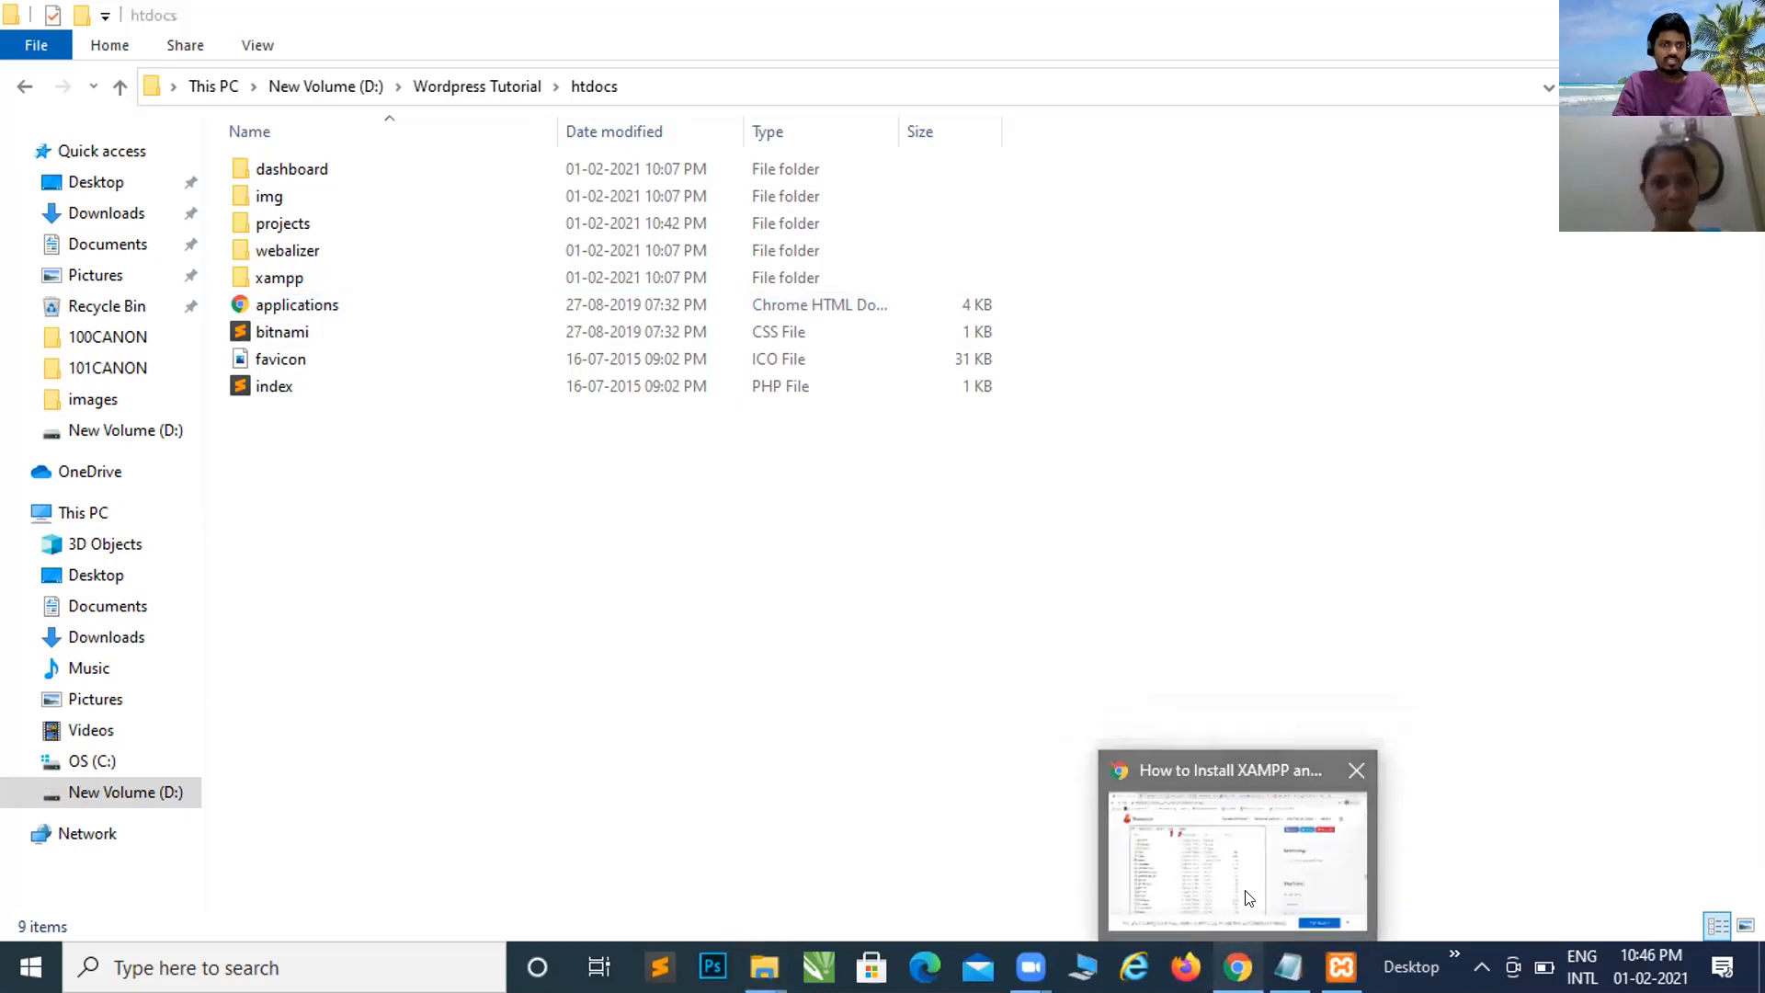
click(1249, 897)
click(1406, 23)
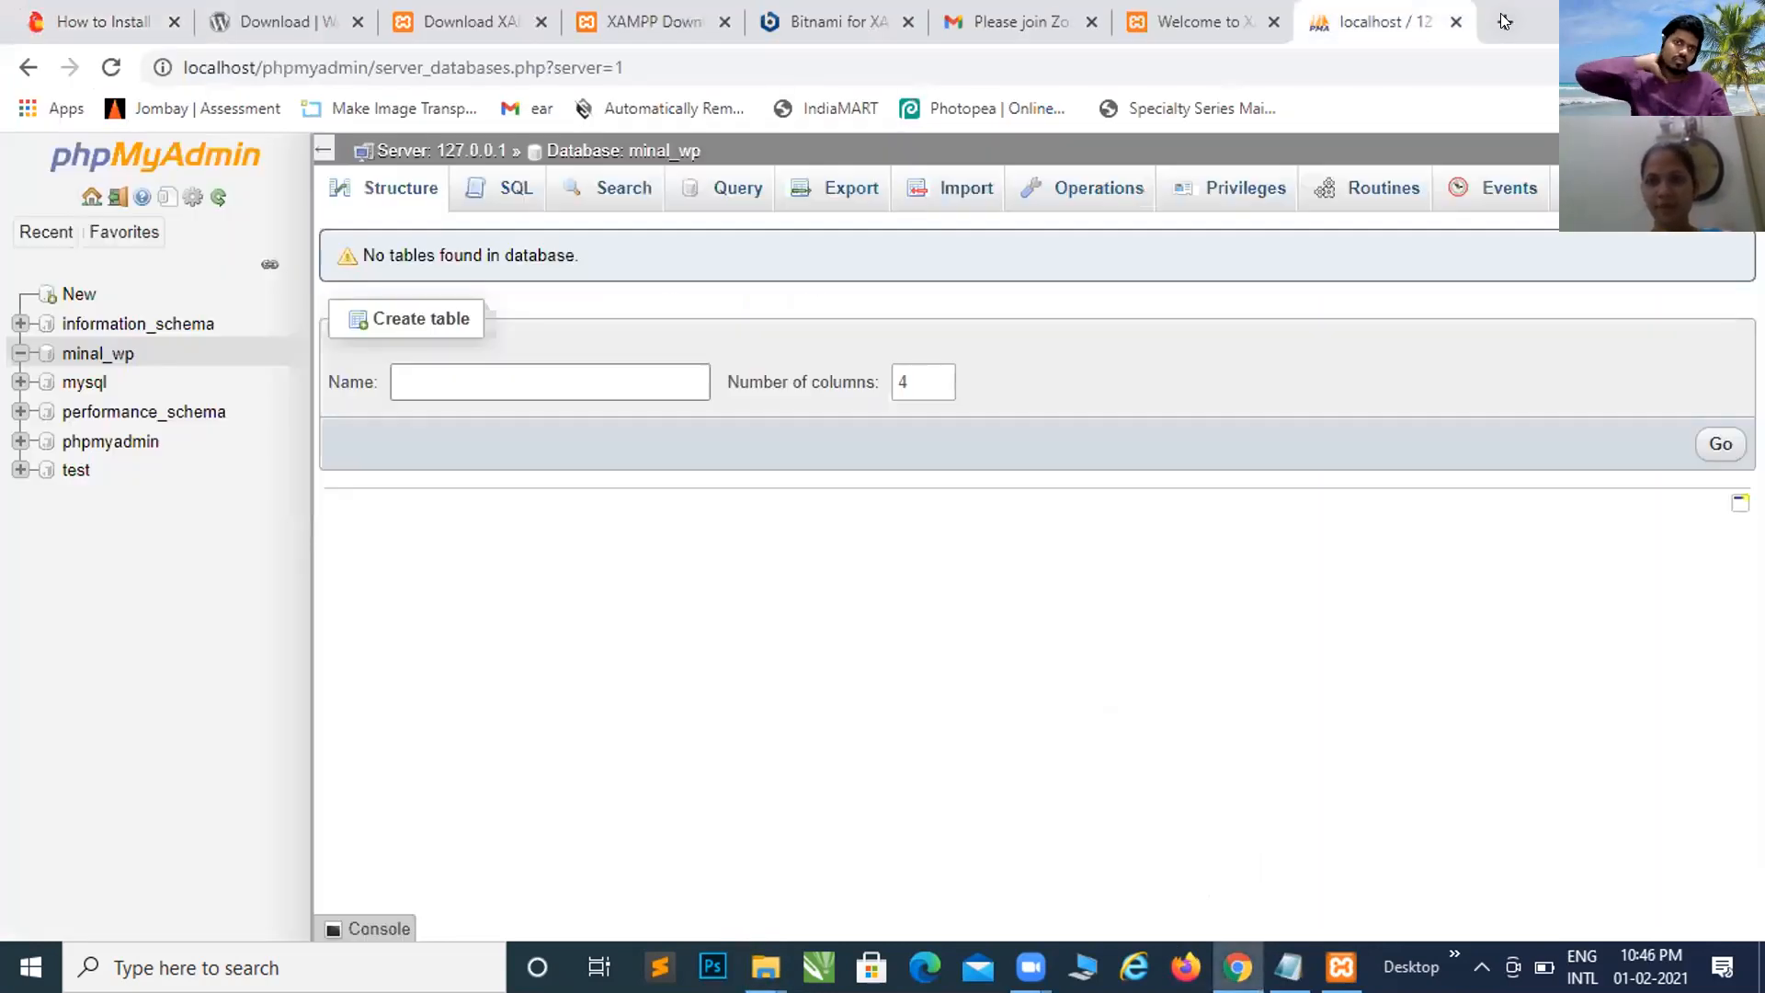
click(1504, 20)
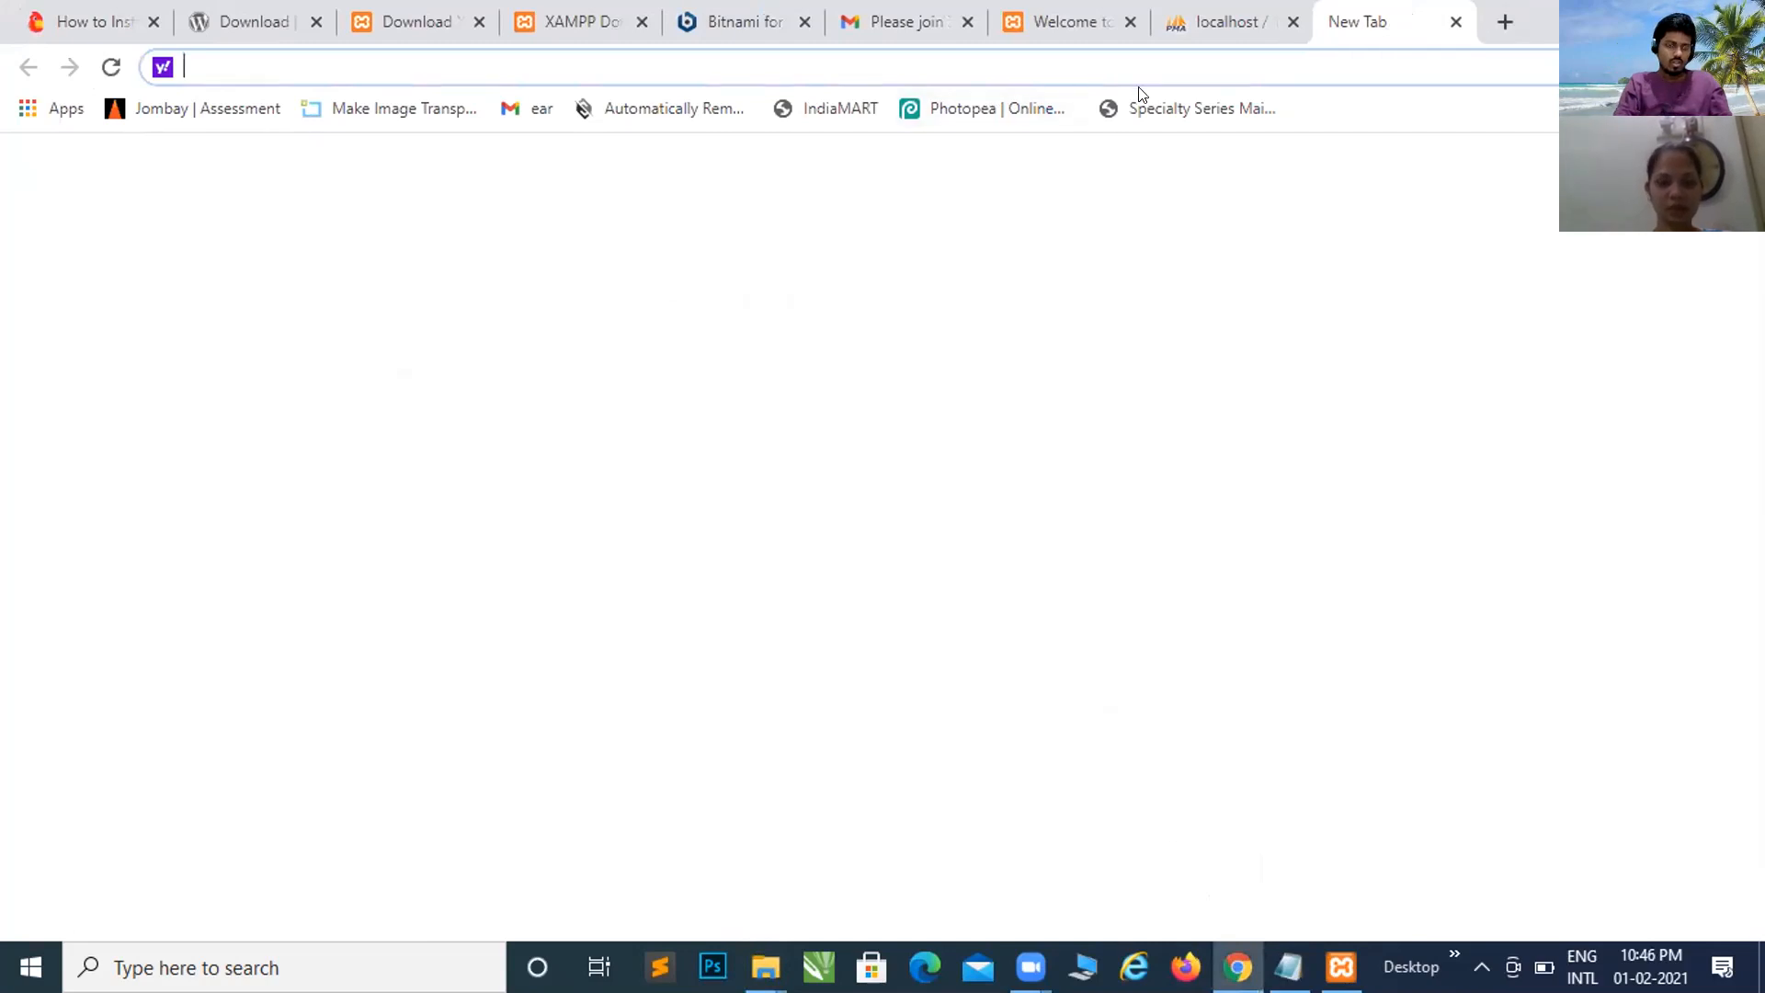
text(lo)
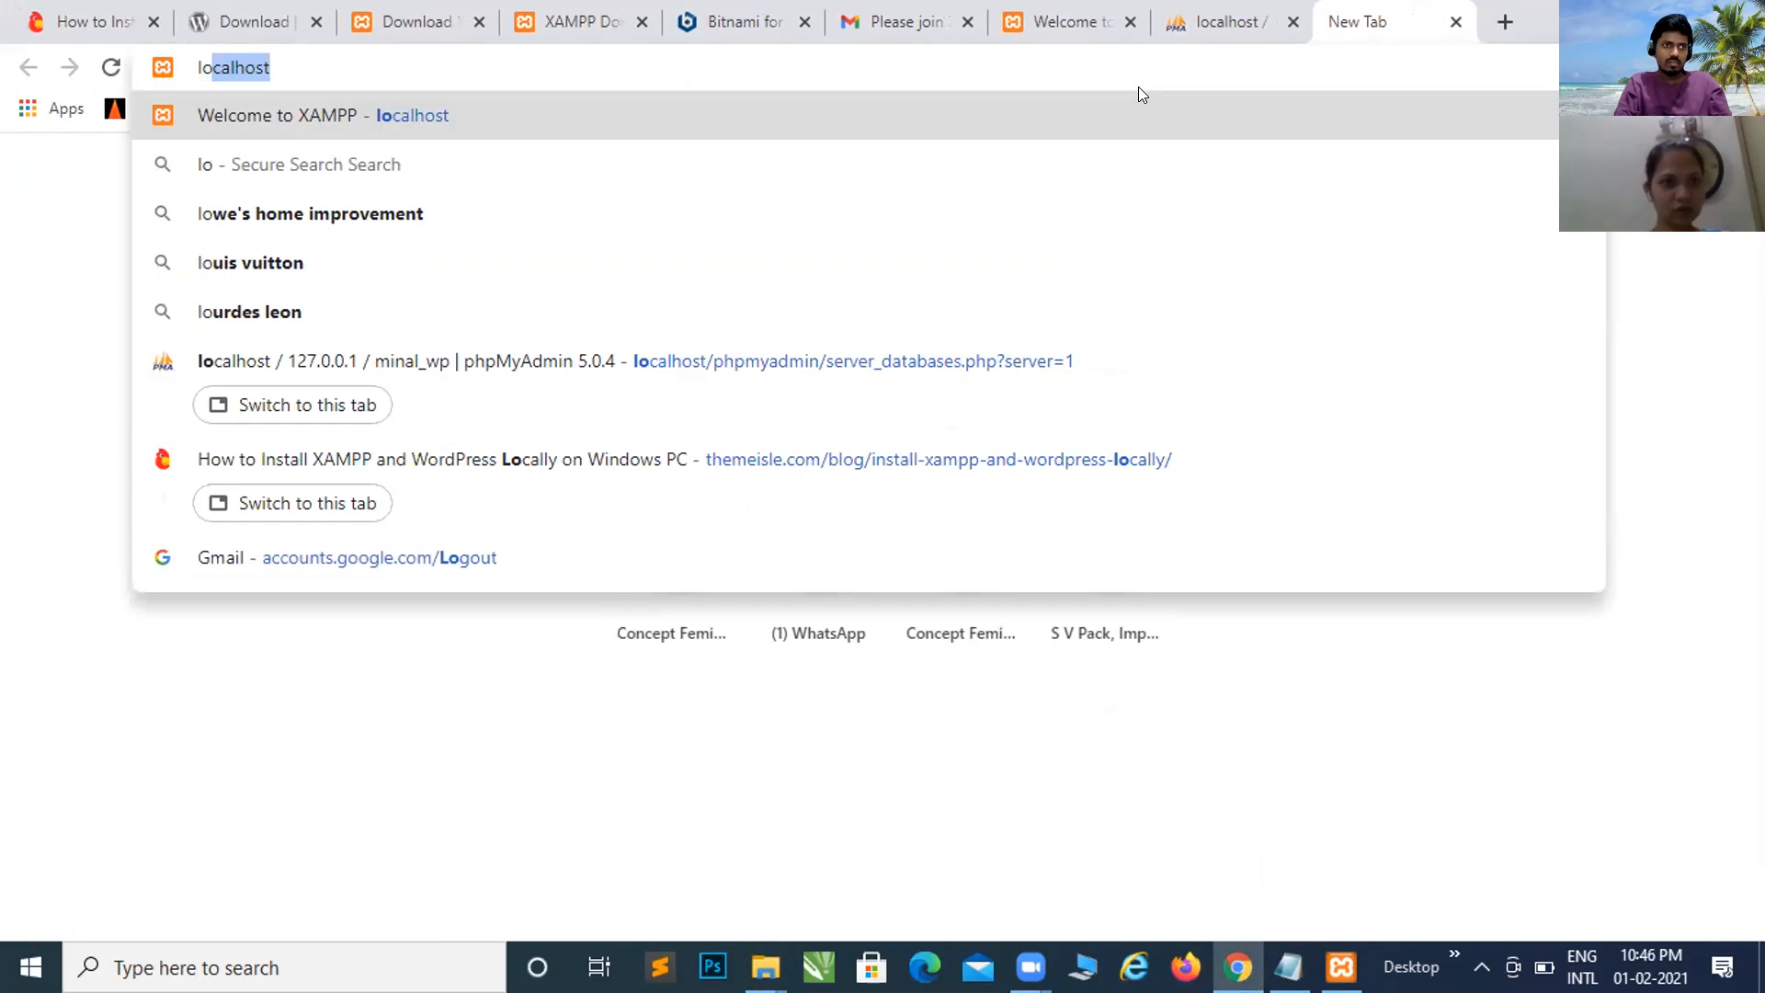
key(Right)
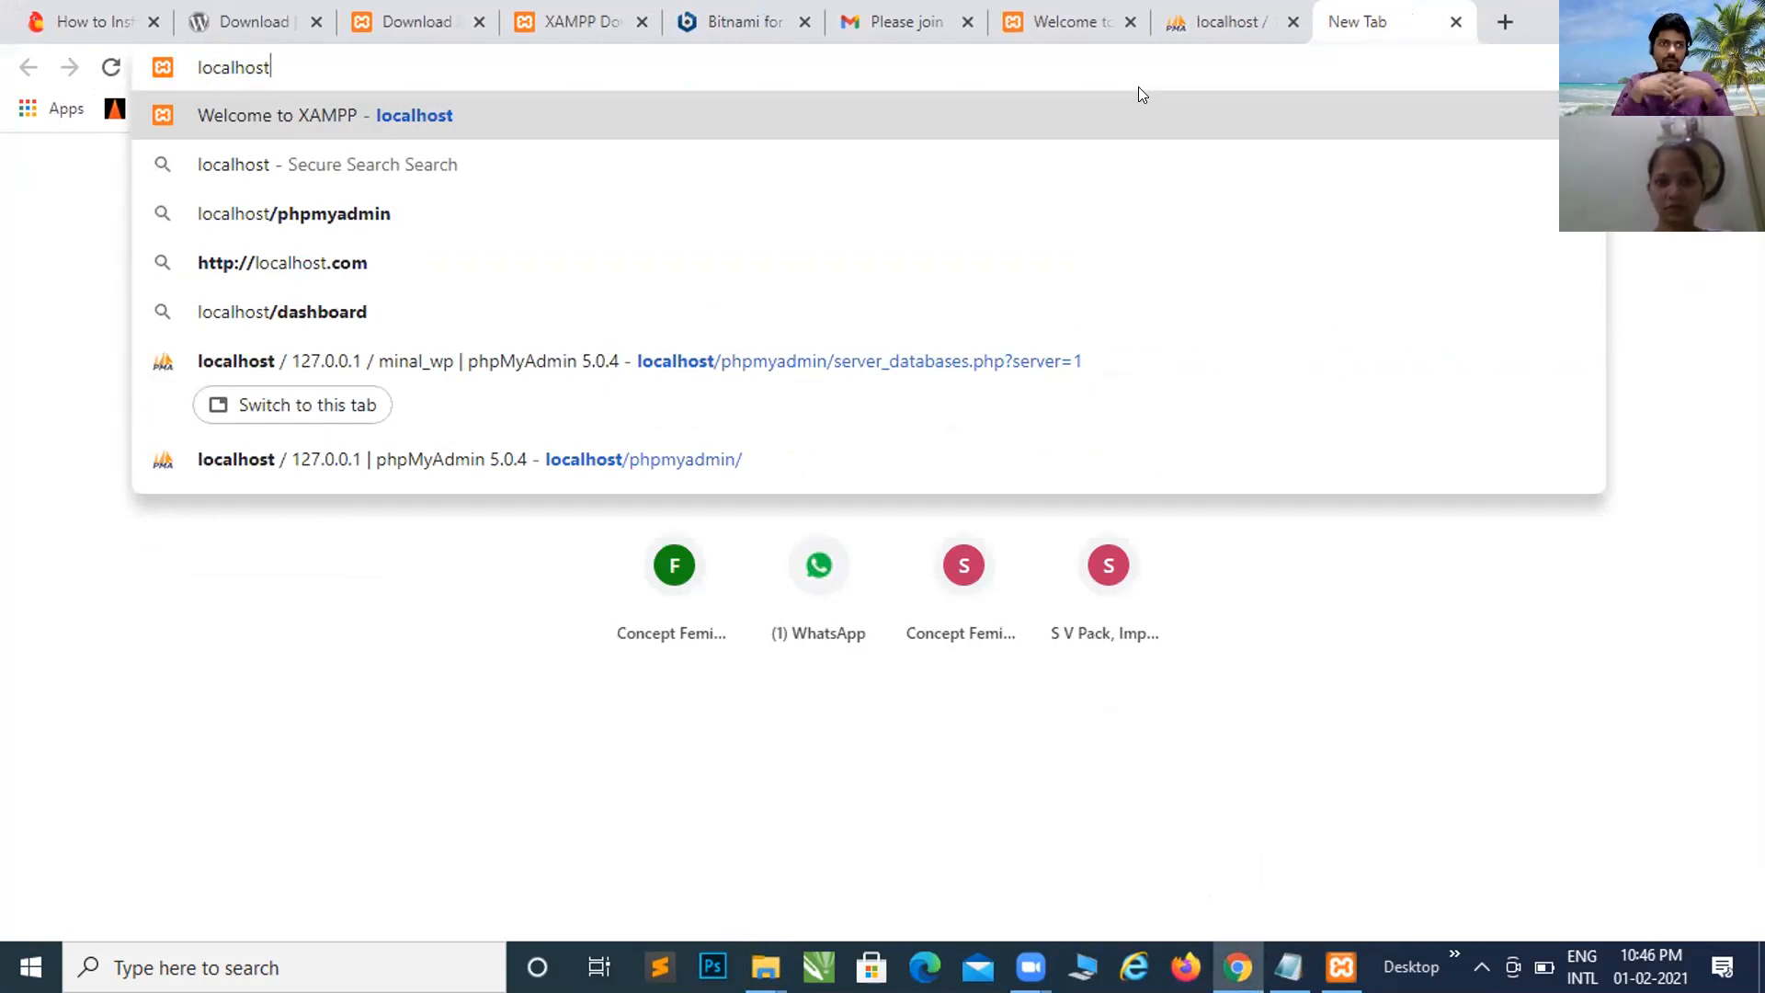
Step: Check the folder path and correct the address to localhost/projects
key(alt+Tab)
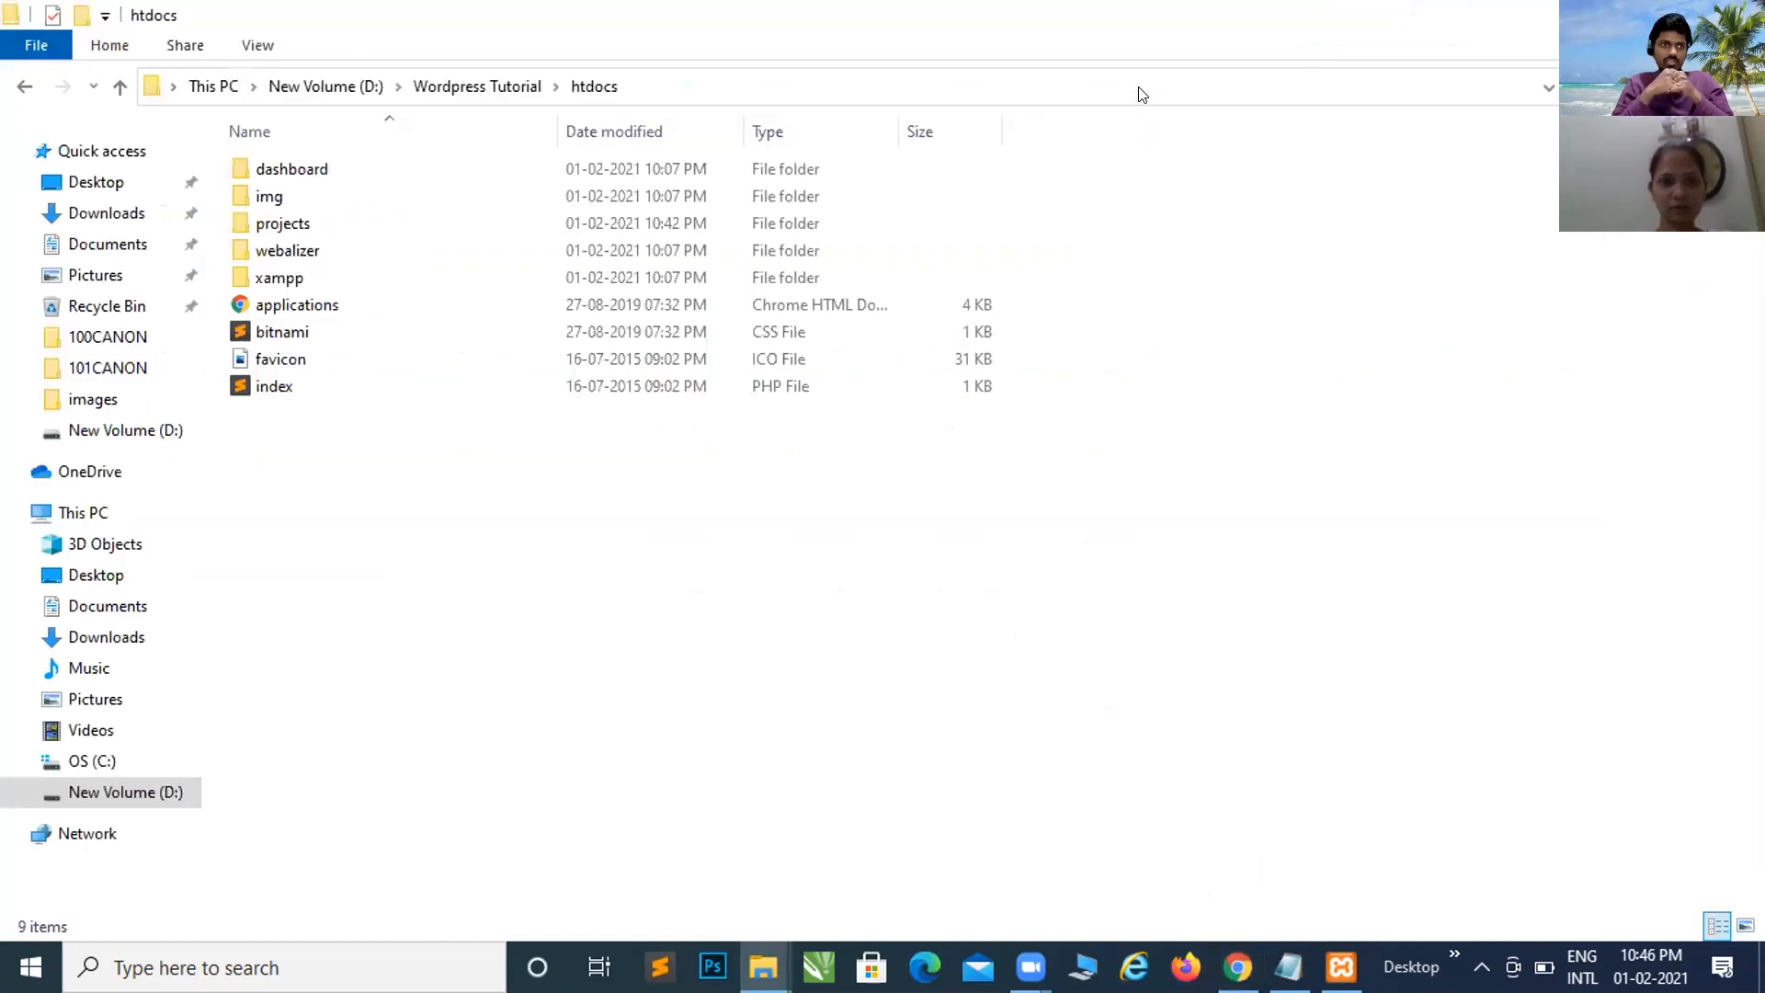
key(alt+Tab)
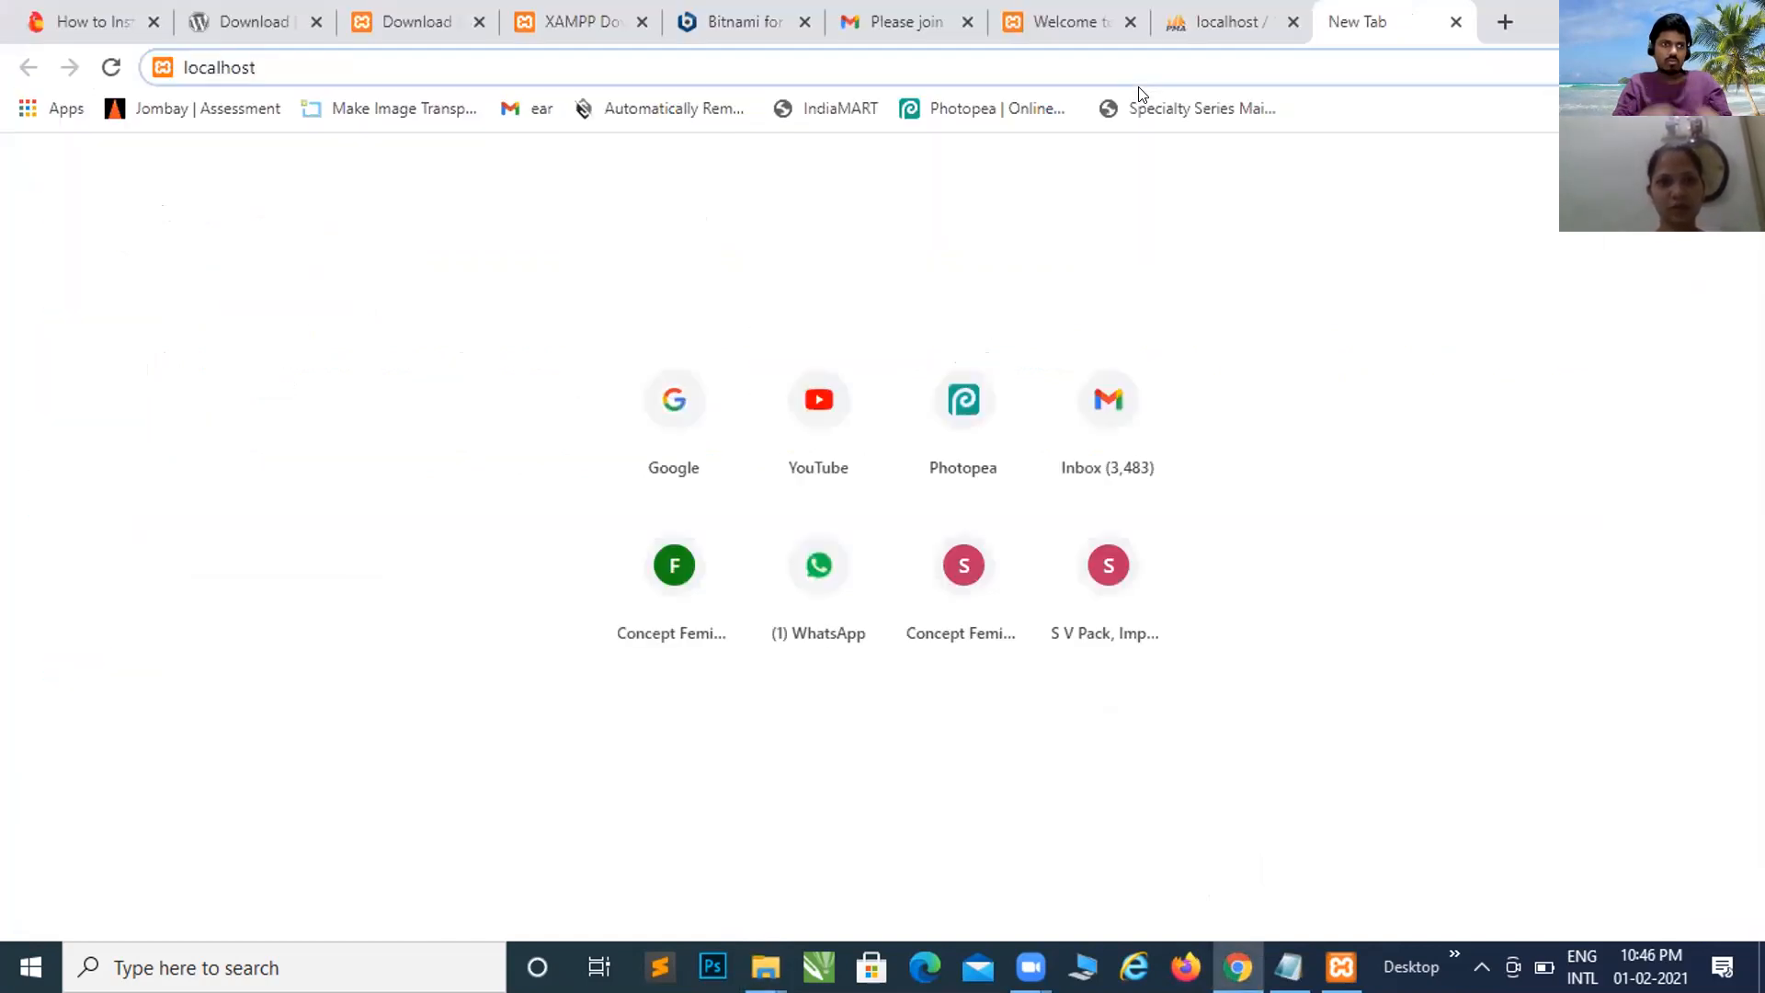
key(BackSpace)
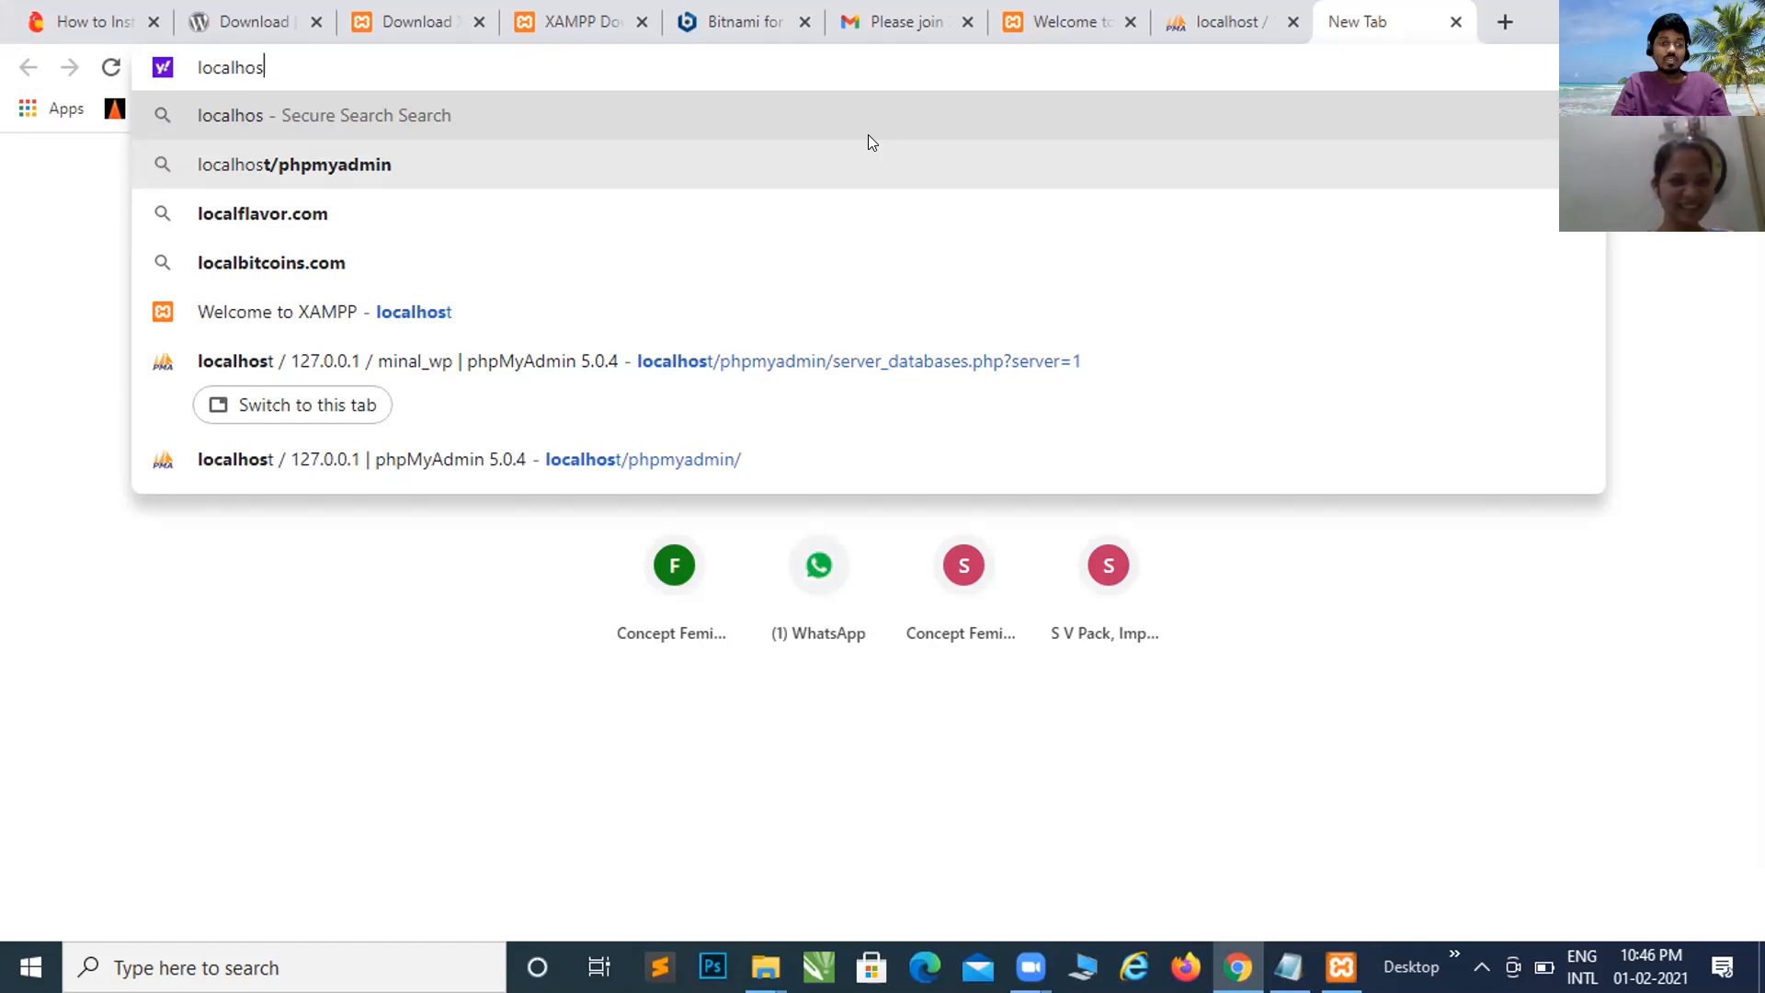
text(/)
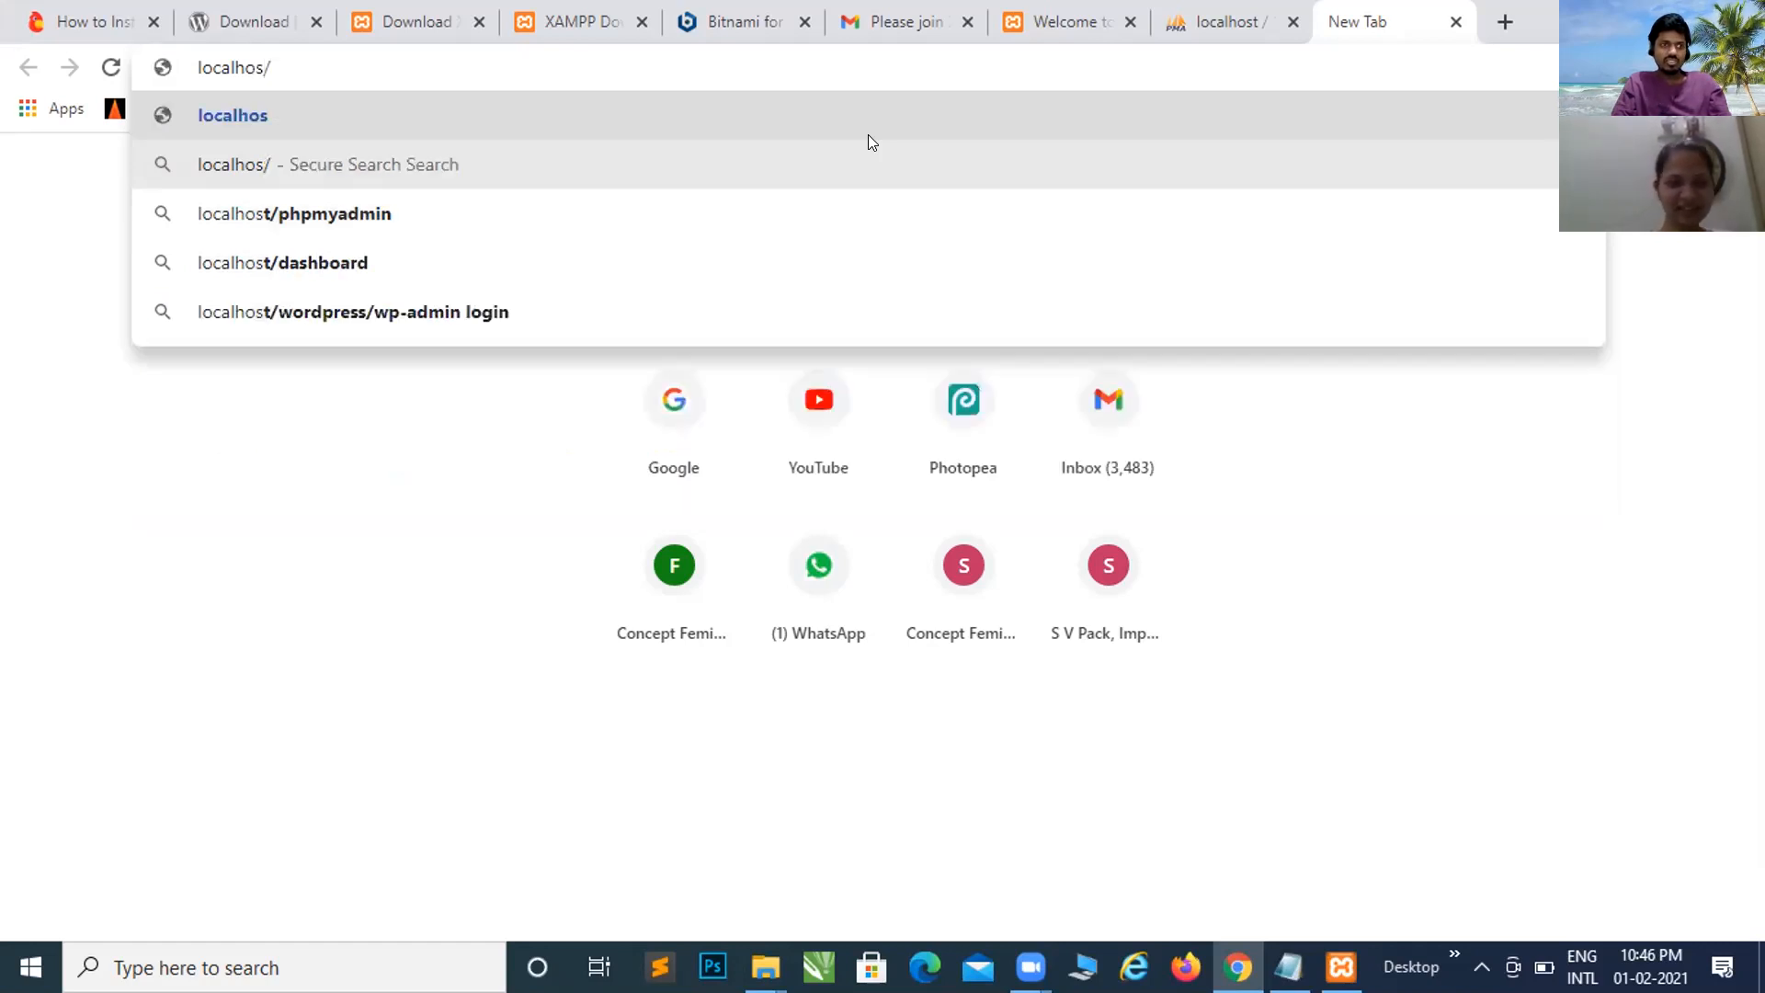
key(BackSpace)
text(t/)
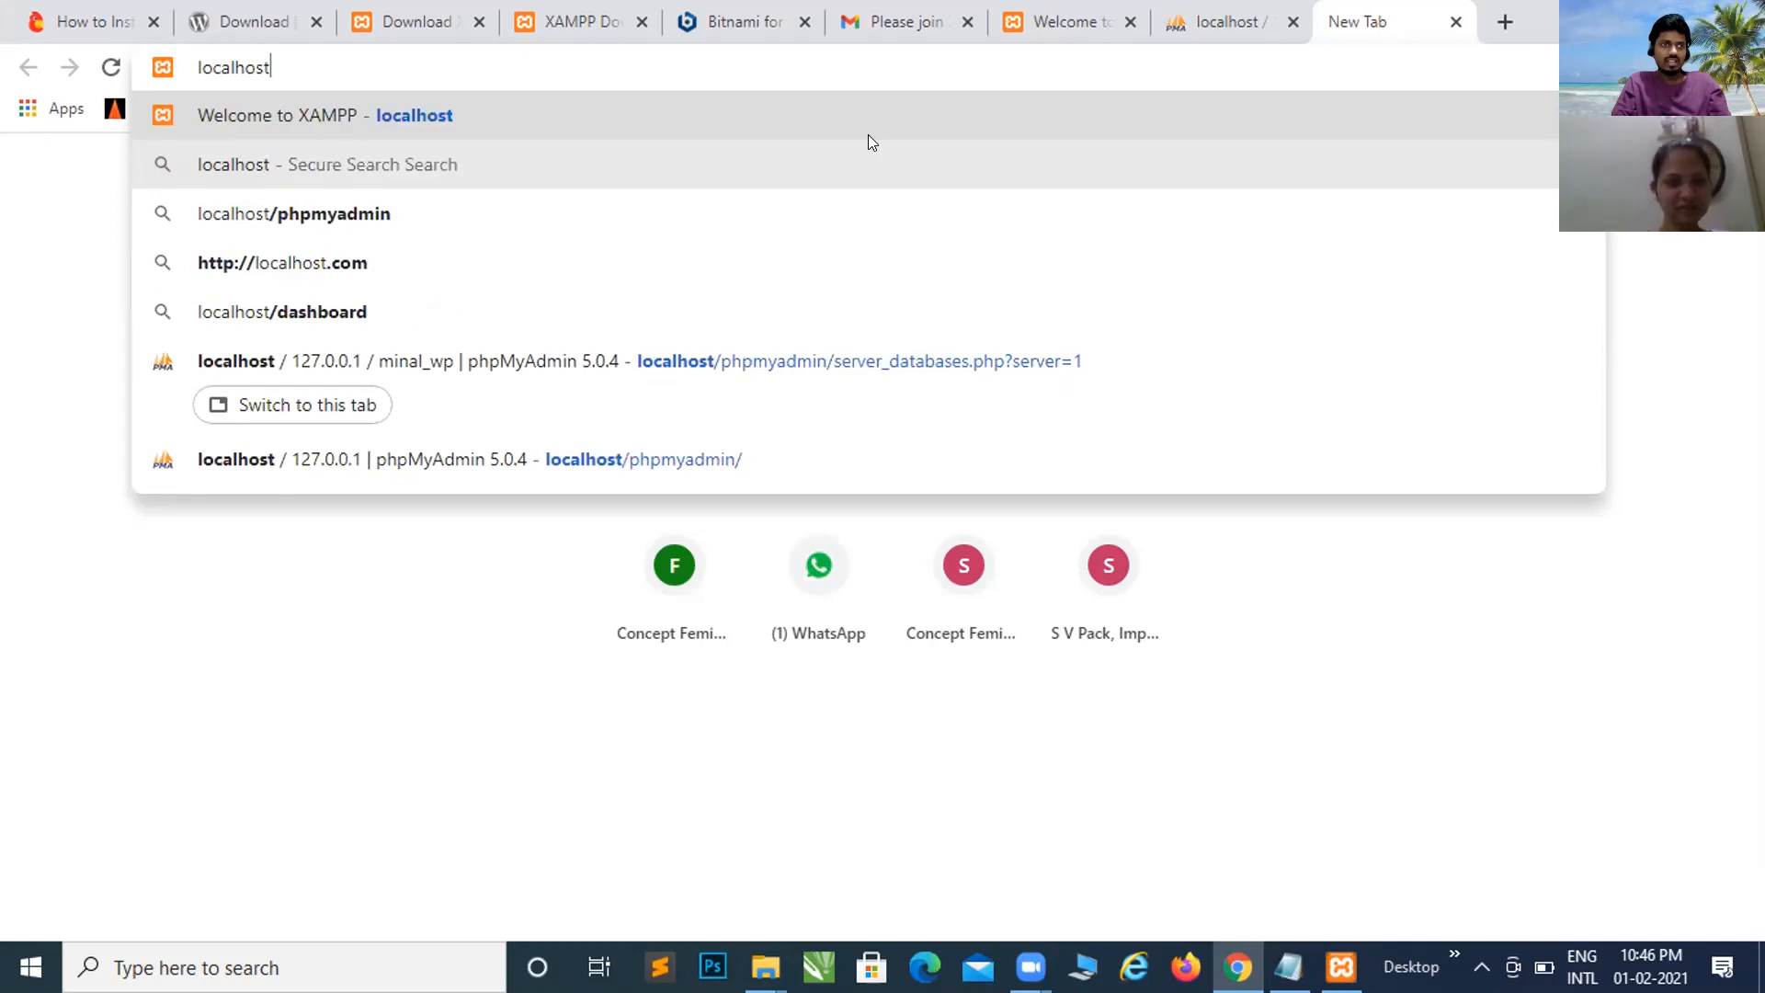
text(pro)
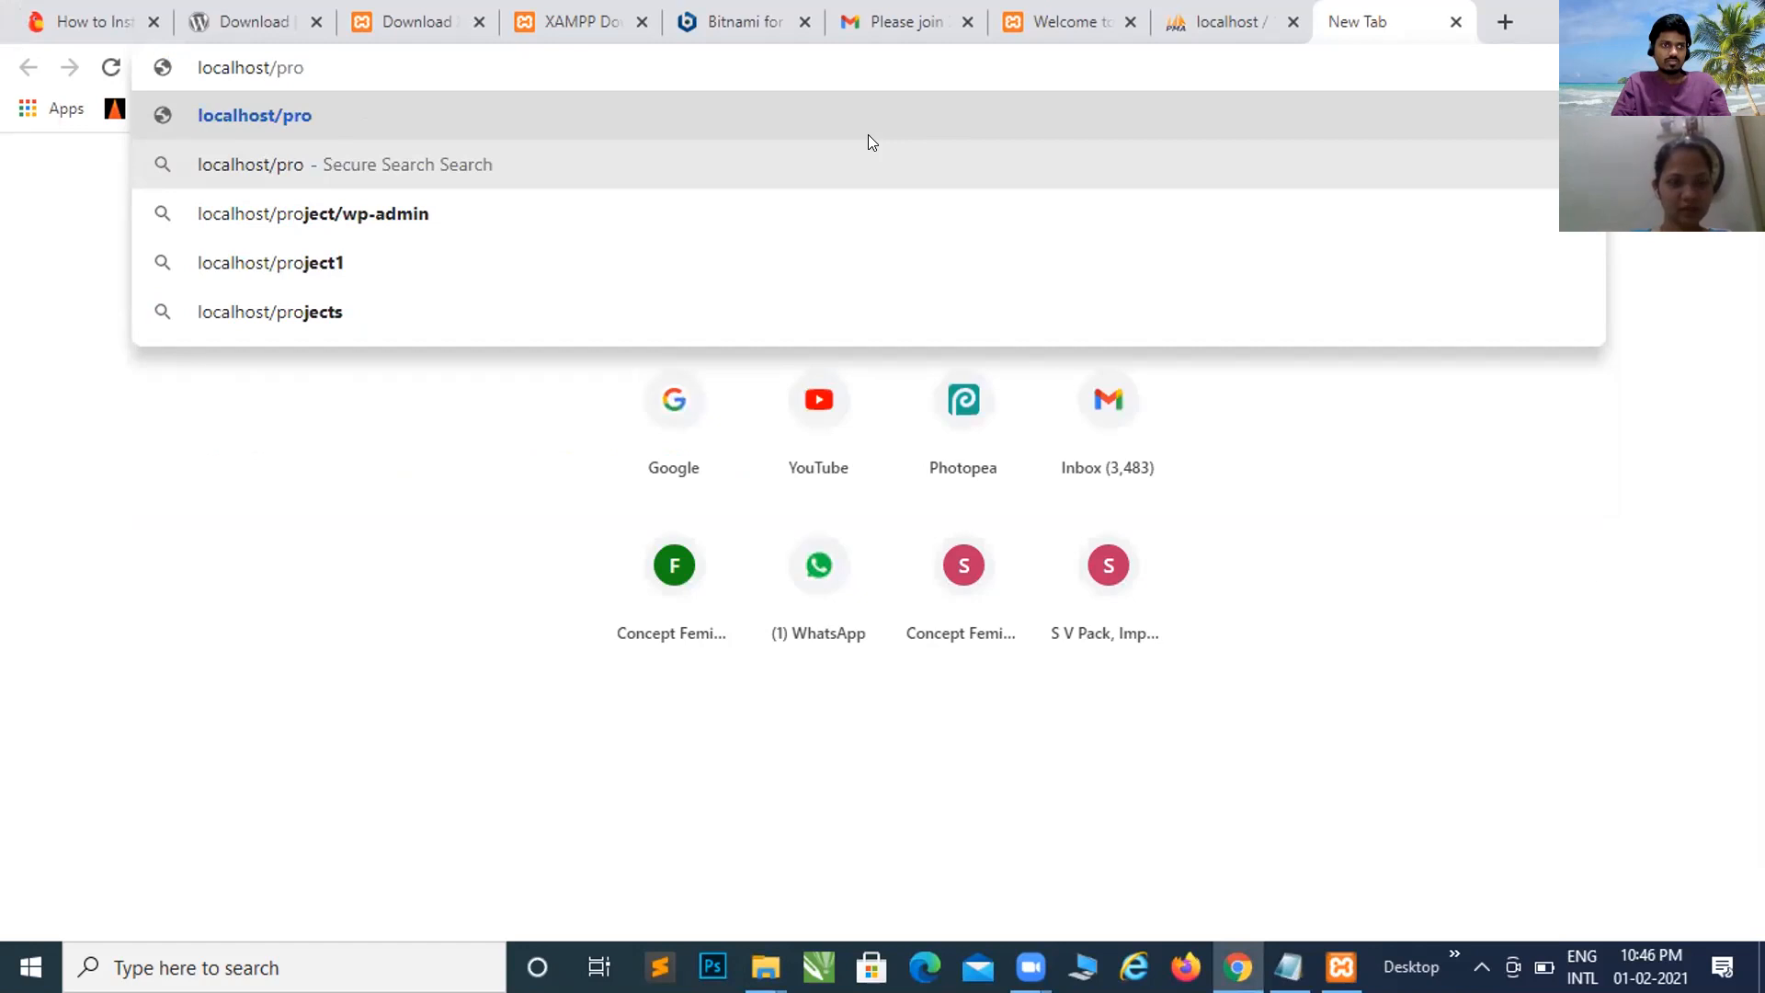
text(jects)
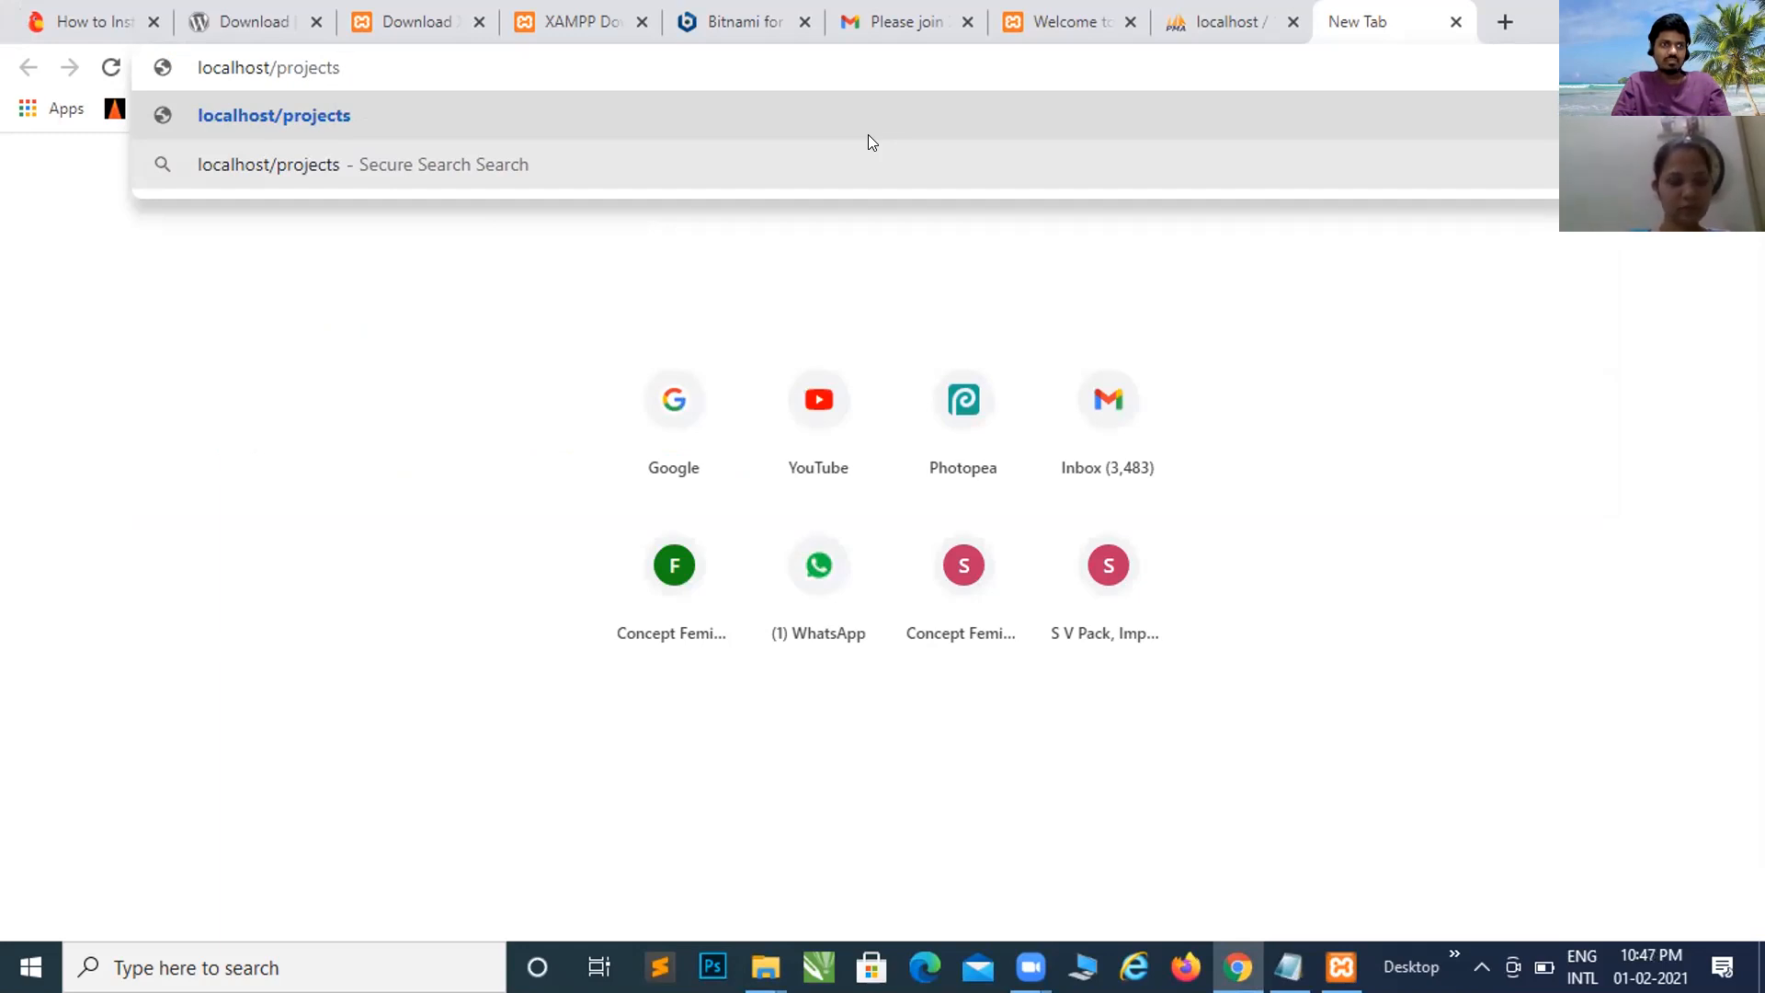
Step: Confirm the wordpress subfolder name in Explorer, then load localhost/projects/wordpress
key(alt+Tab)
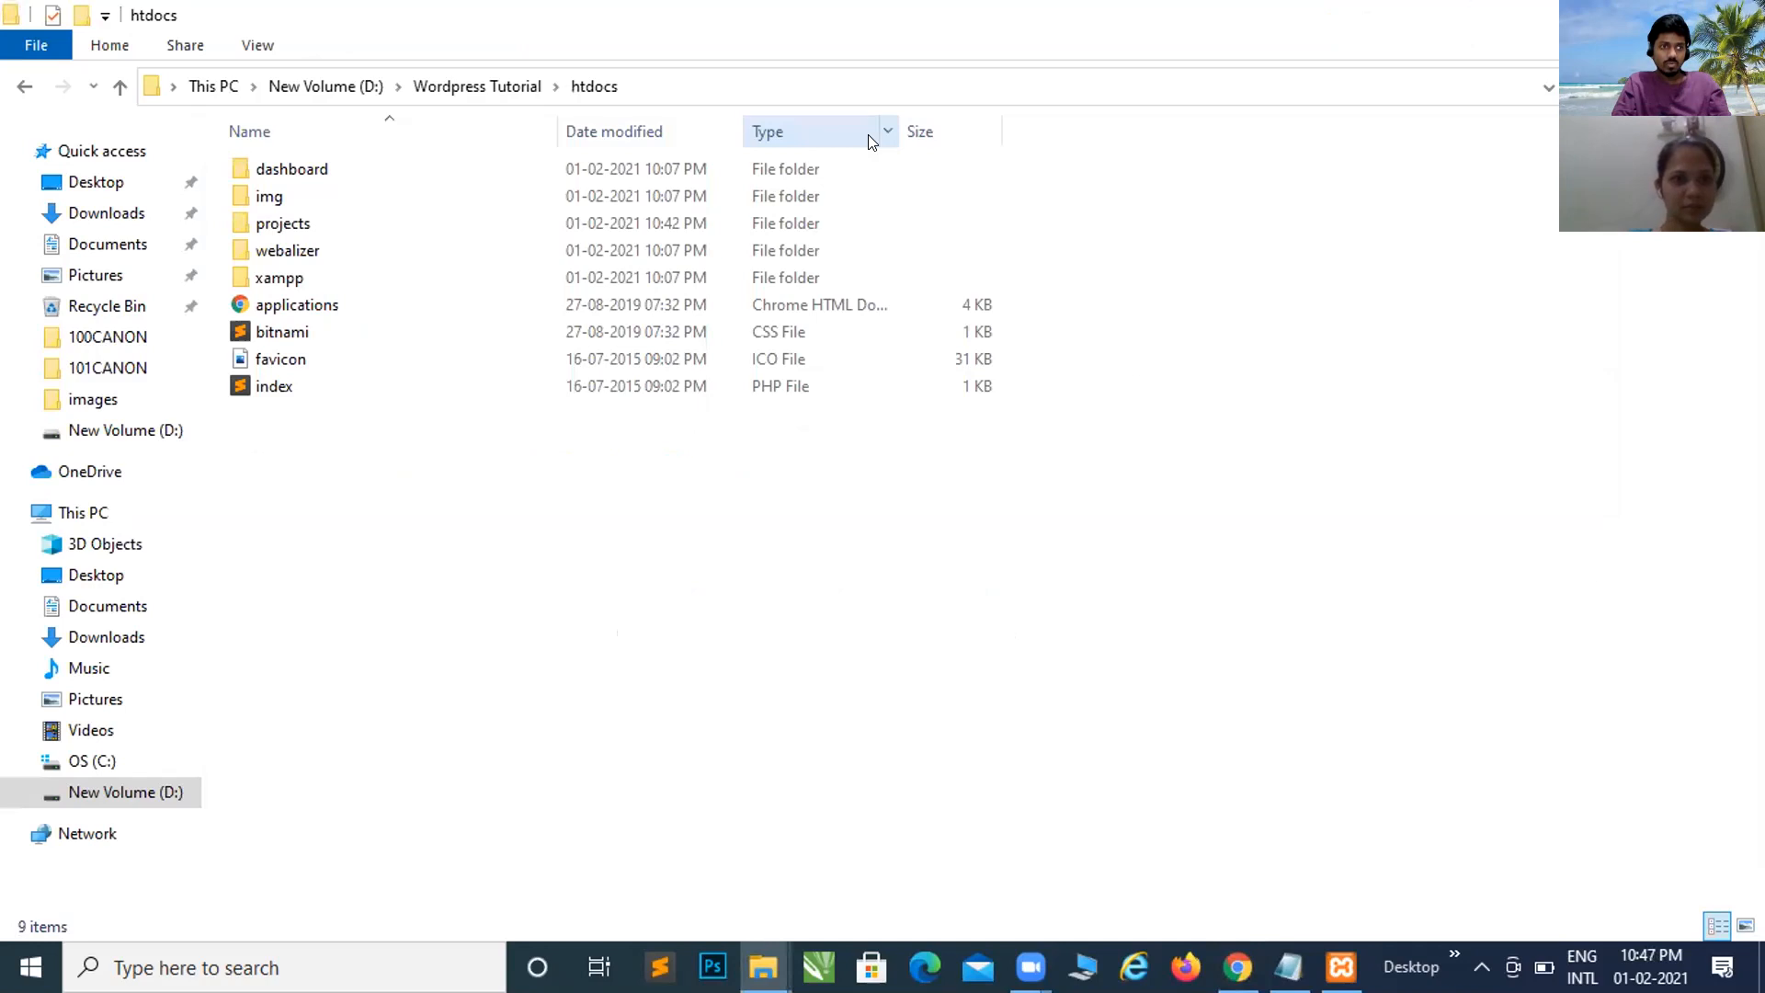
click(298, 225)
key(alt+Tab)
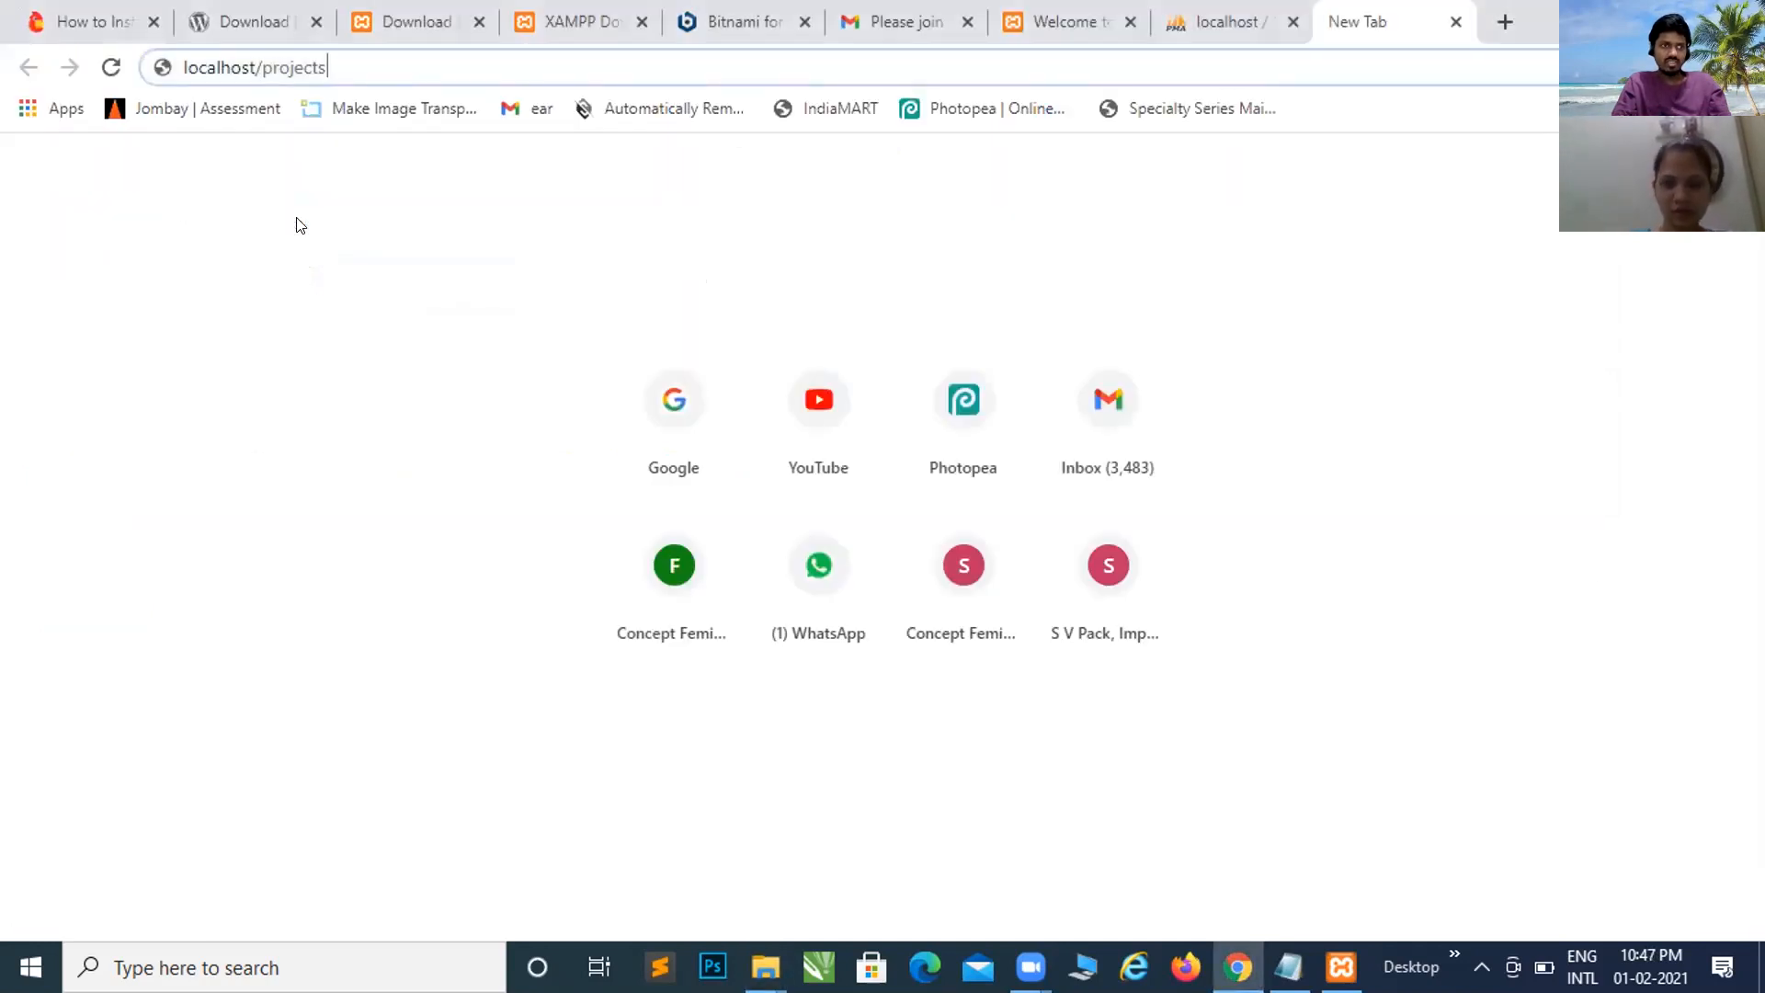
text(/)
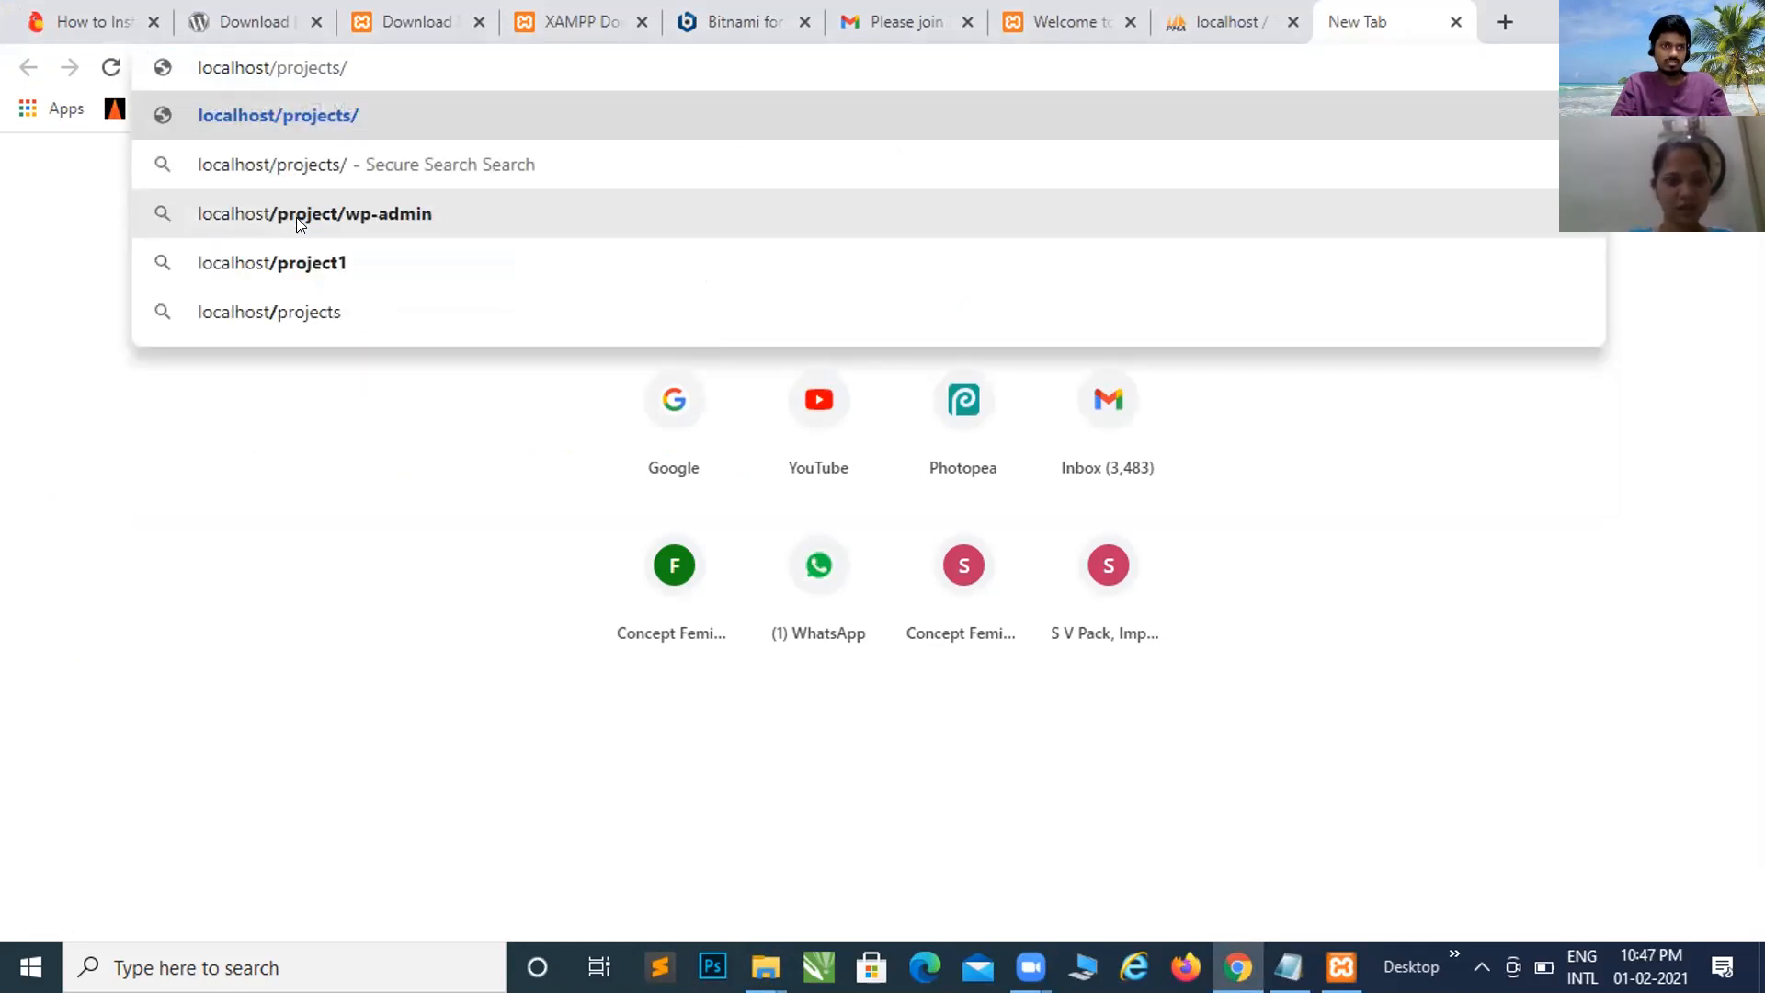
key(alt+Tab)
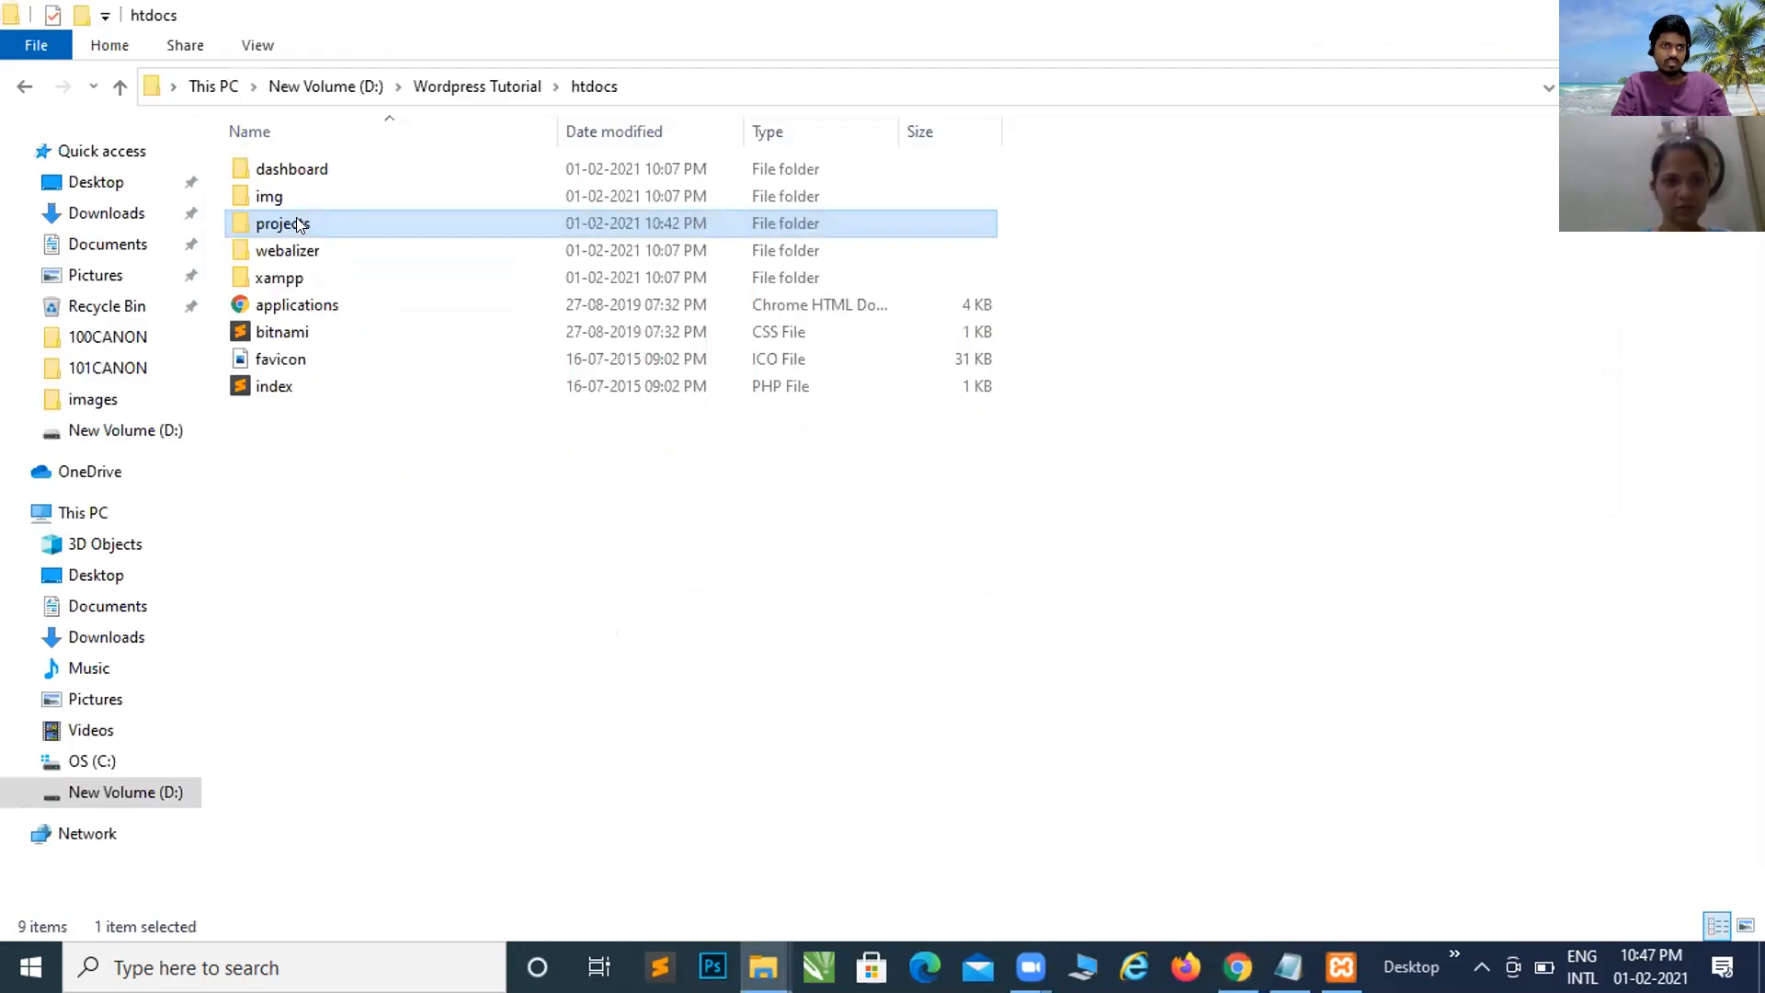
double_click(300, 226)
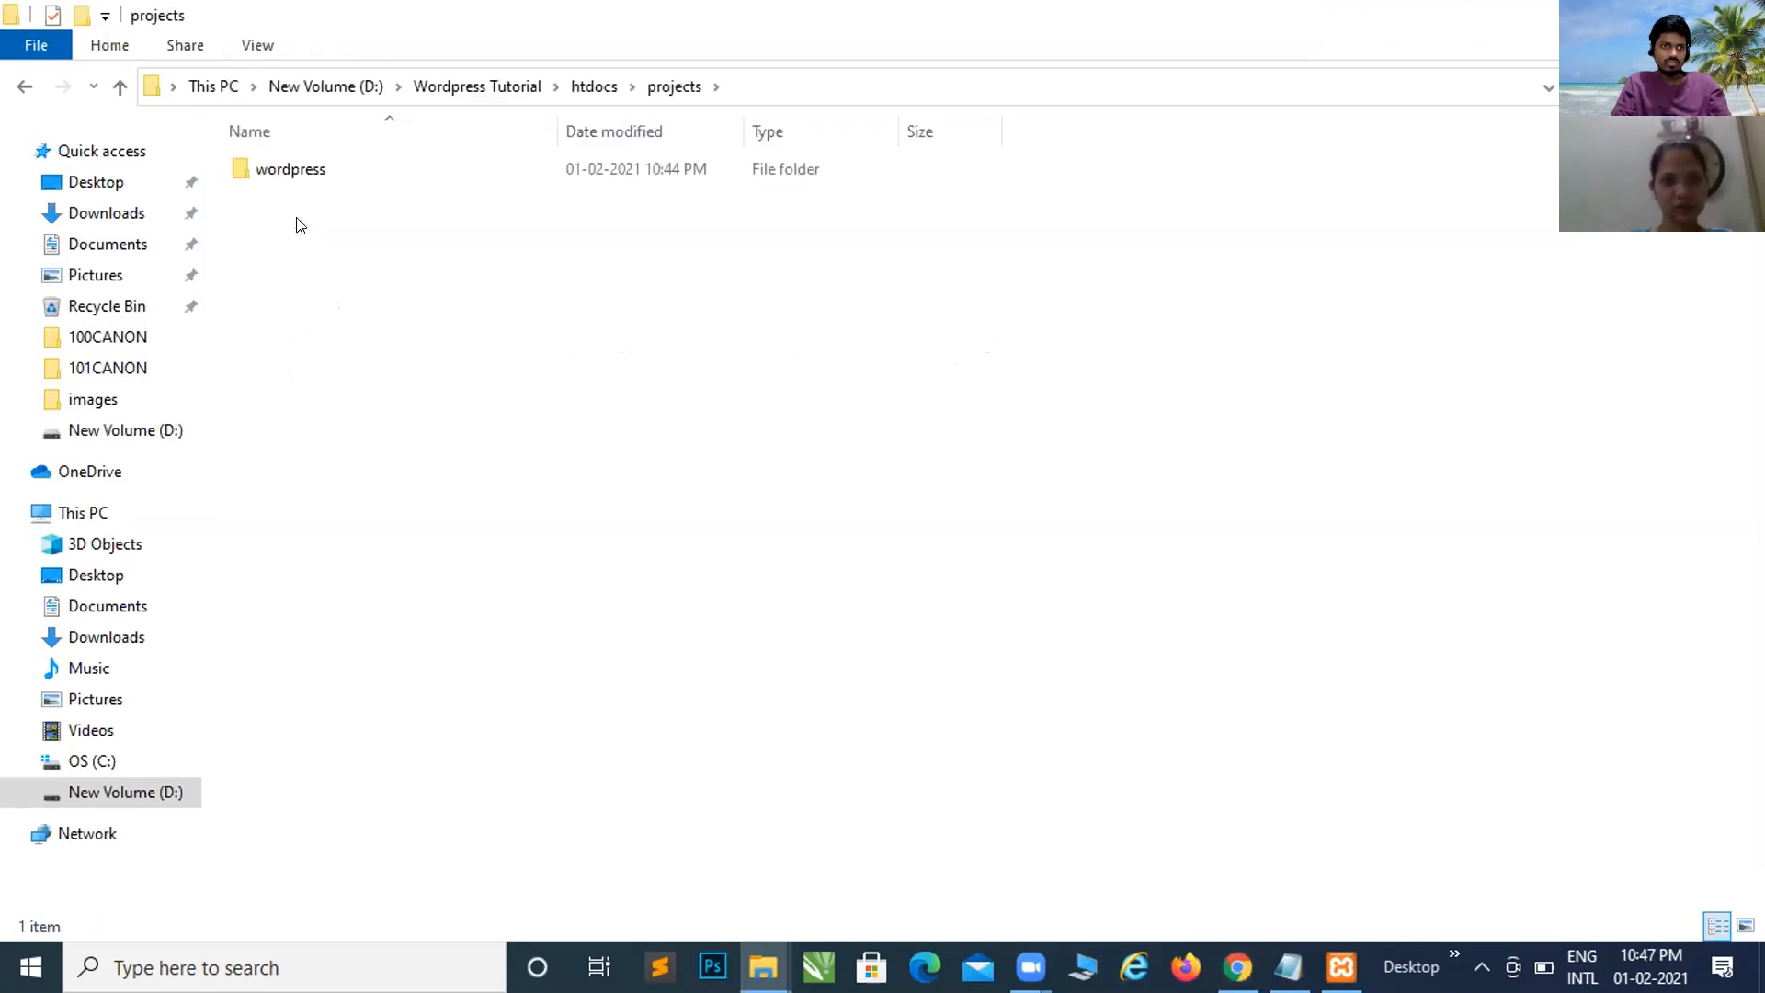
key(alt+Tab)
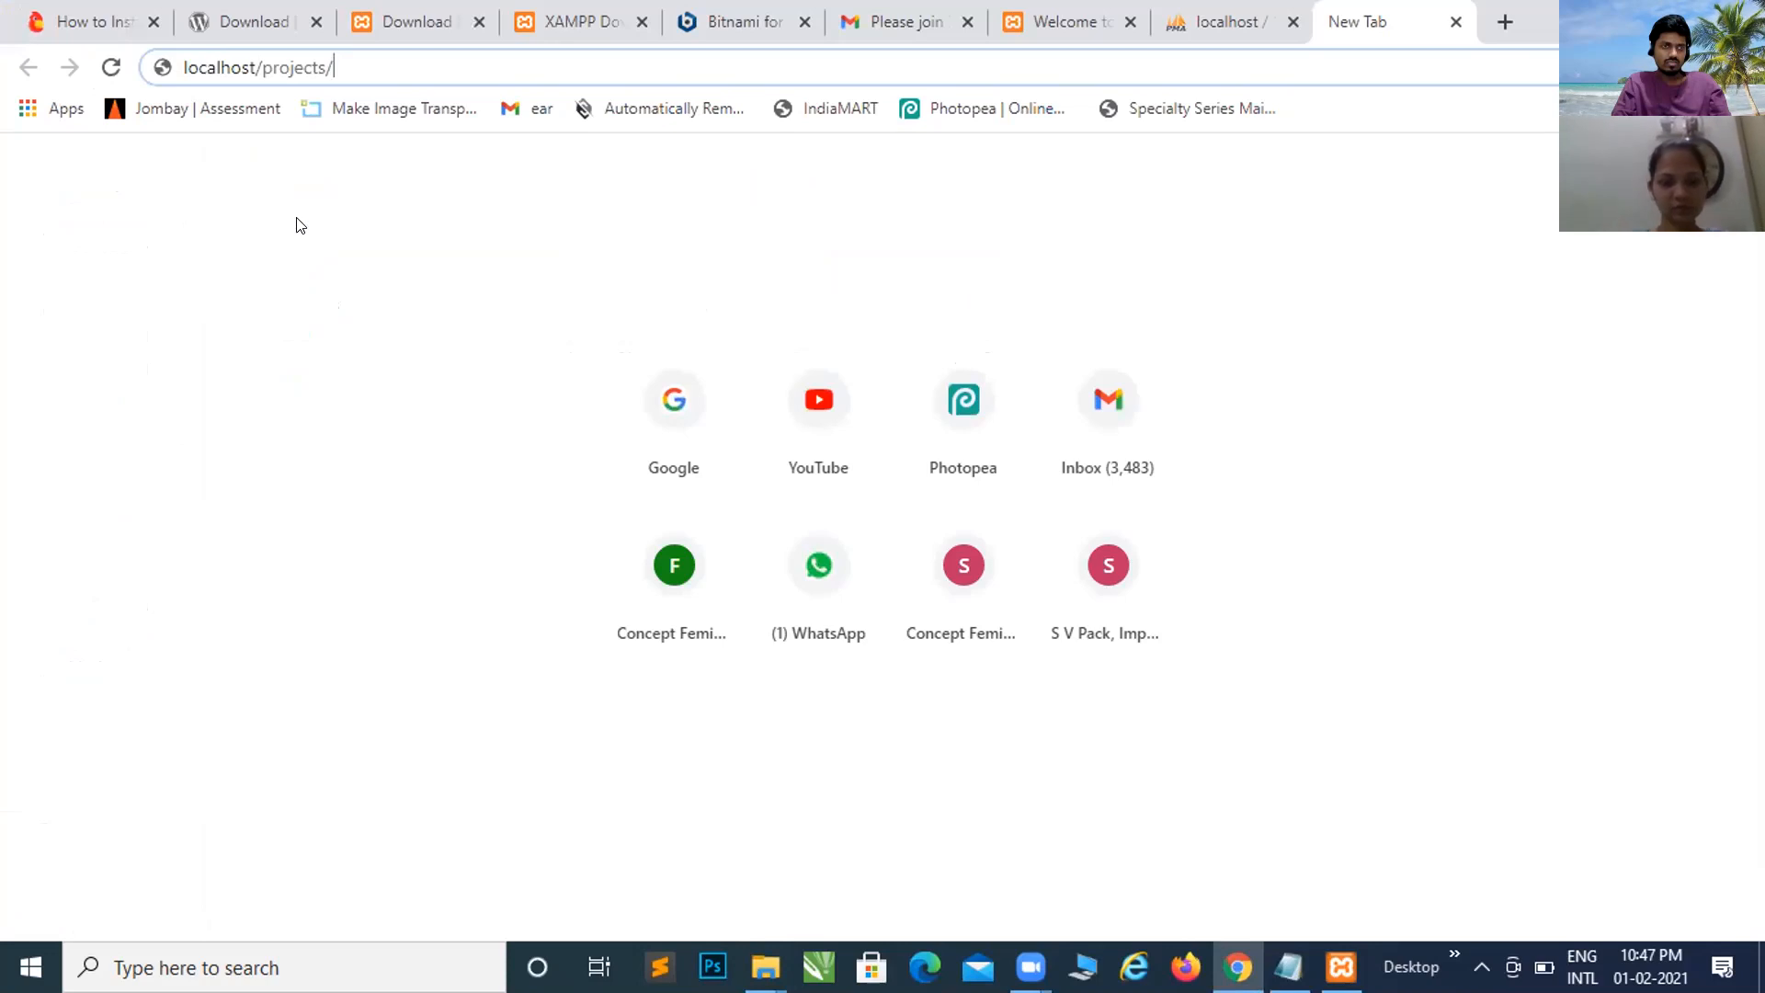
text(wordpress)
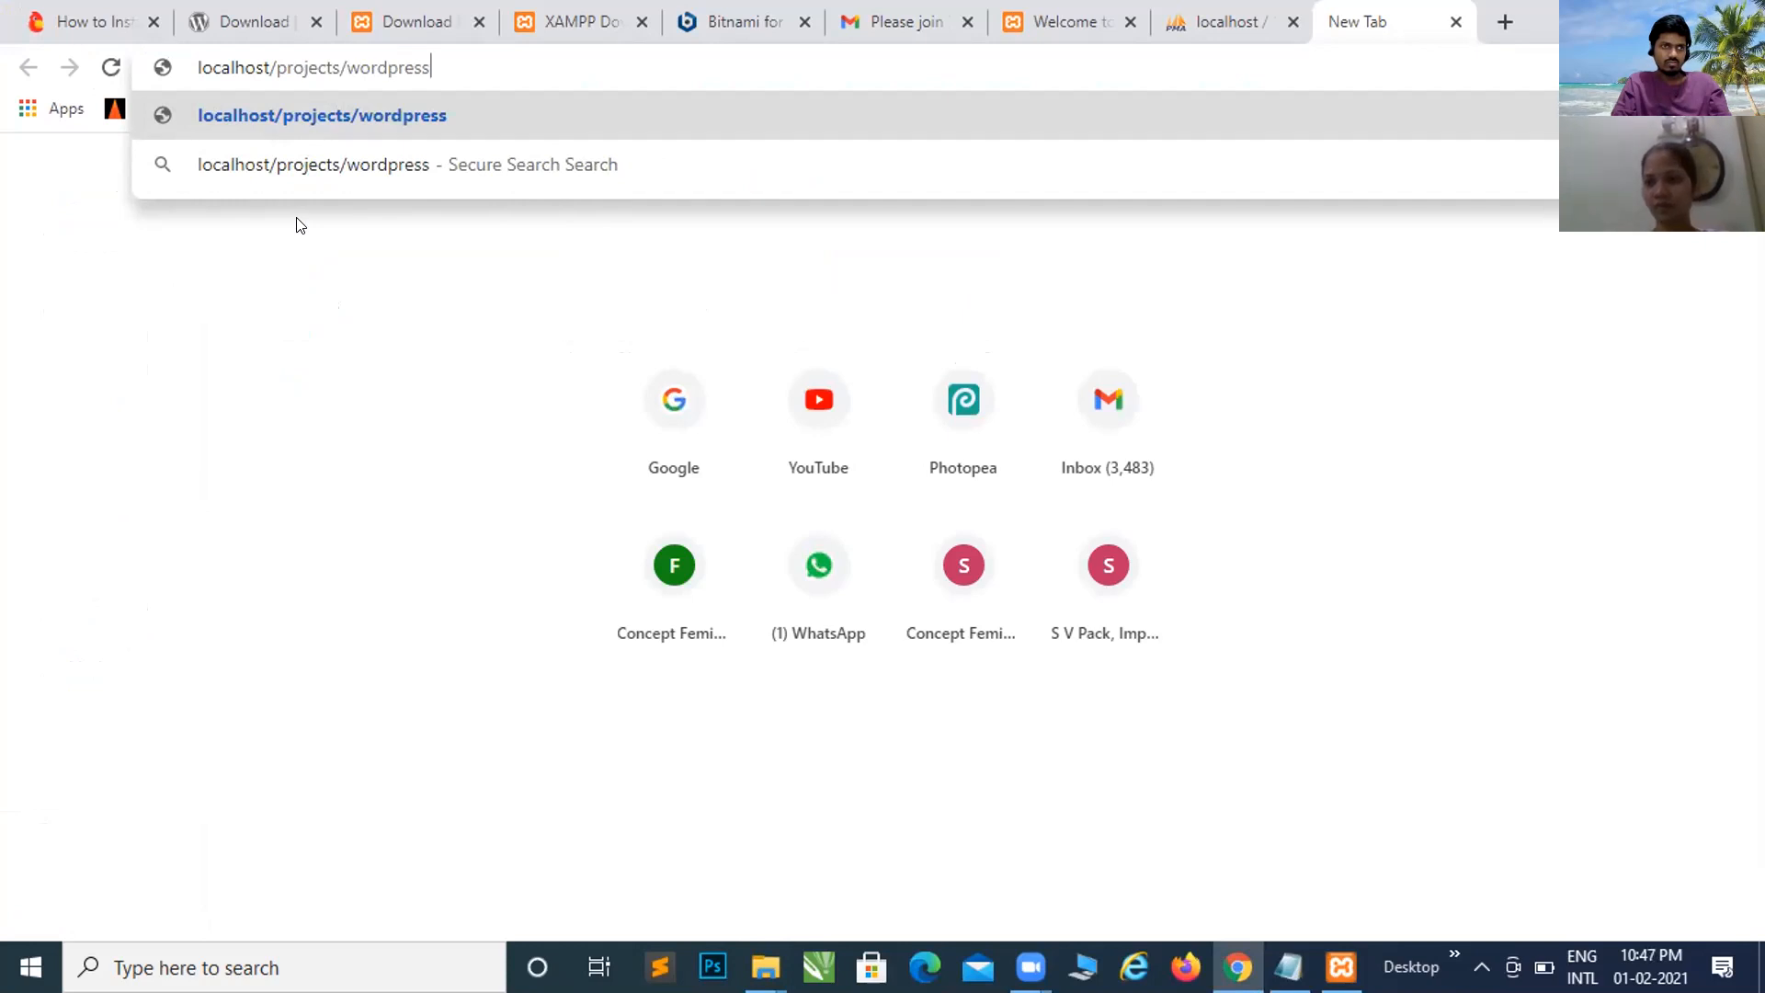
key(Return)
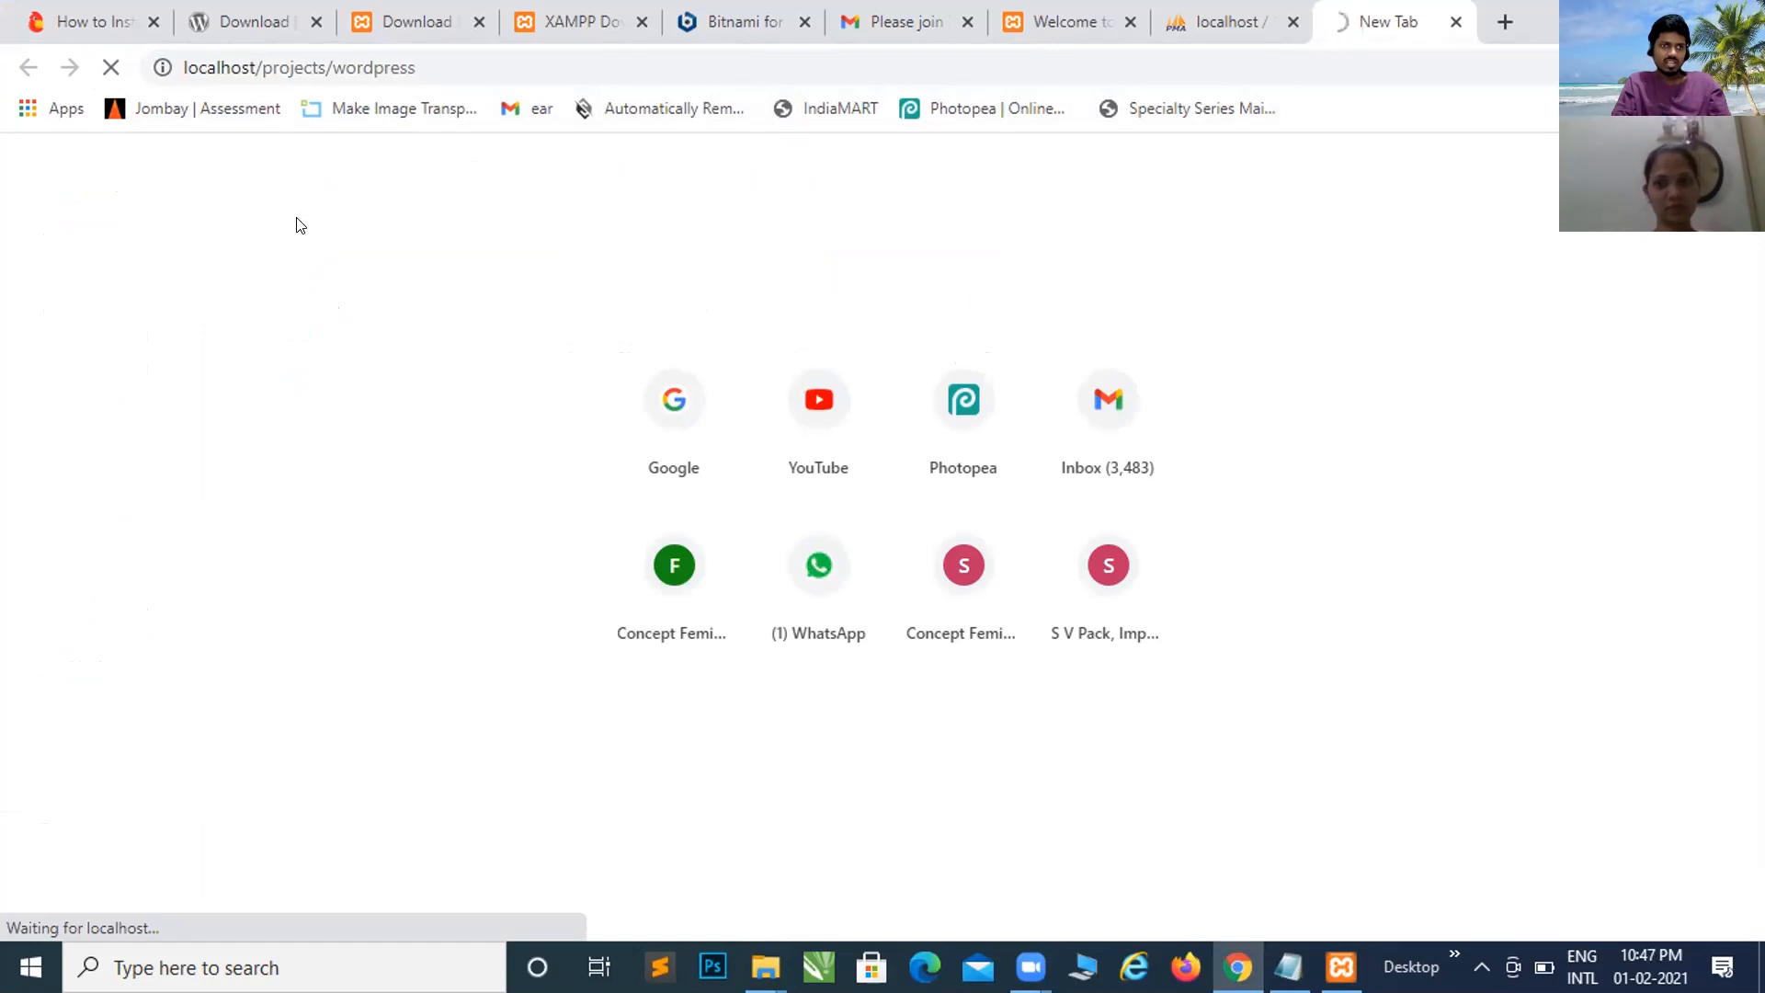
key(alt+Tab)
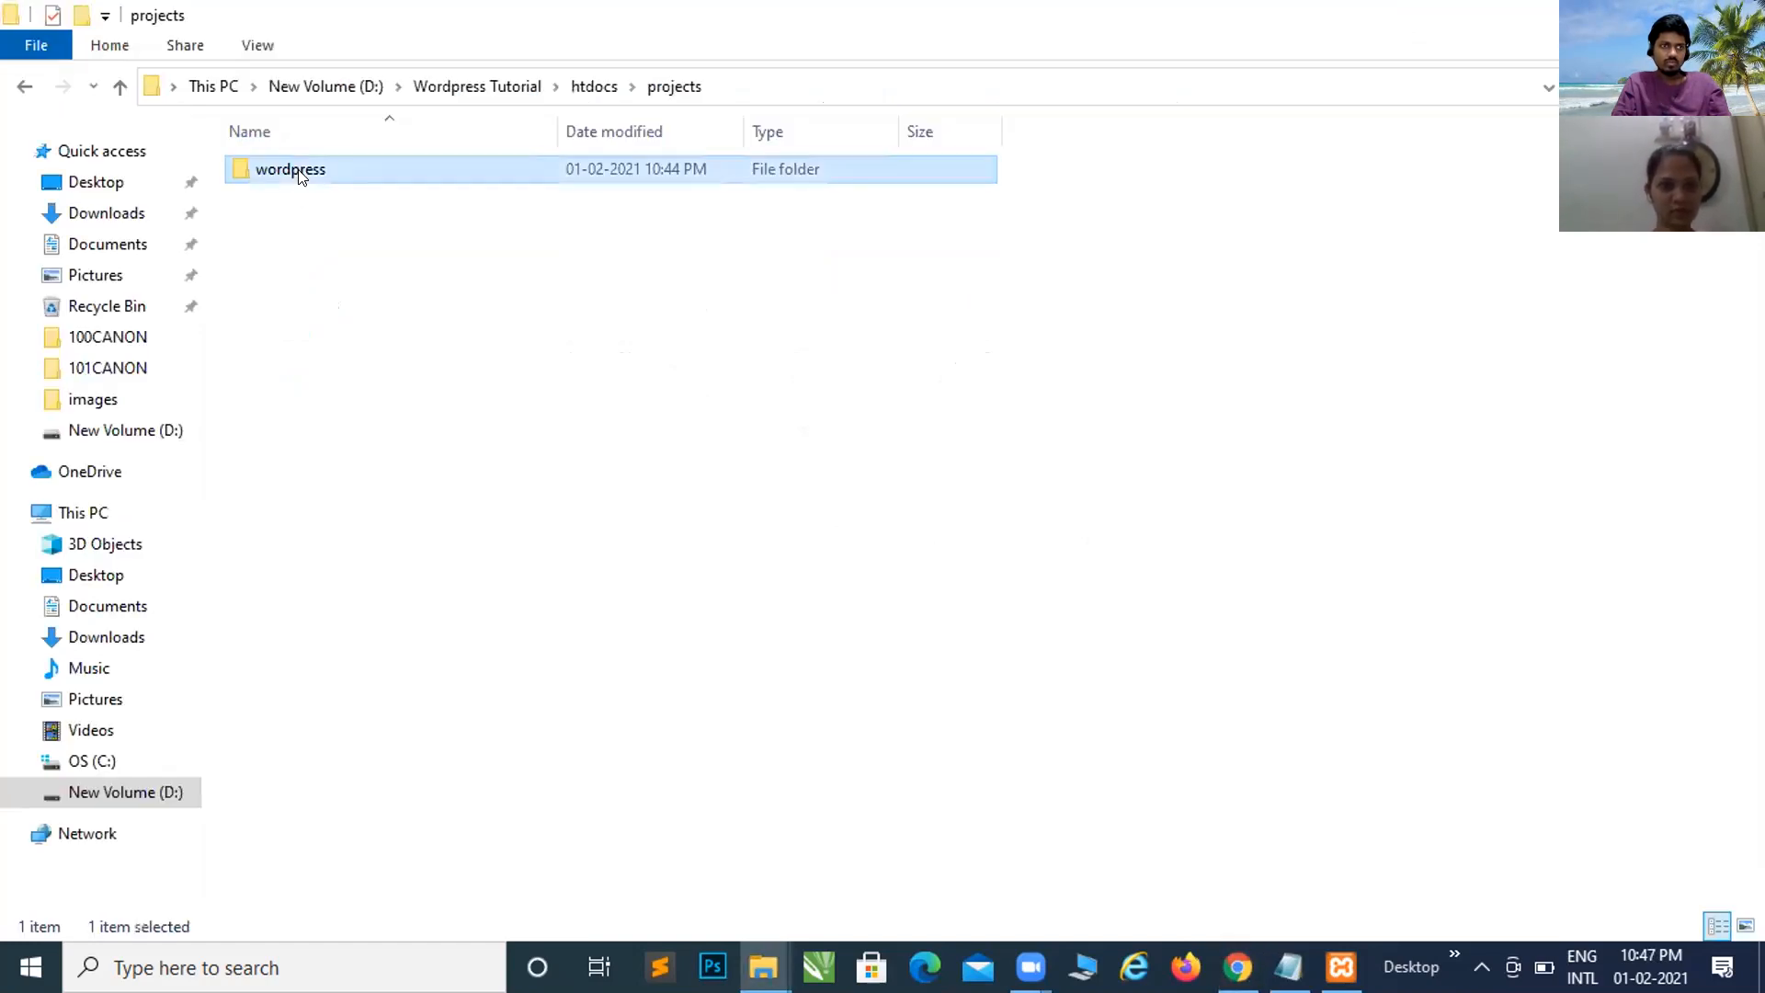
Step: Peek into wordpress, return to htdocs and switch its view to Large icons
double_click(297, 174)
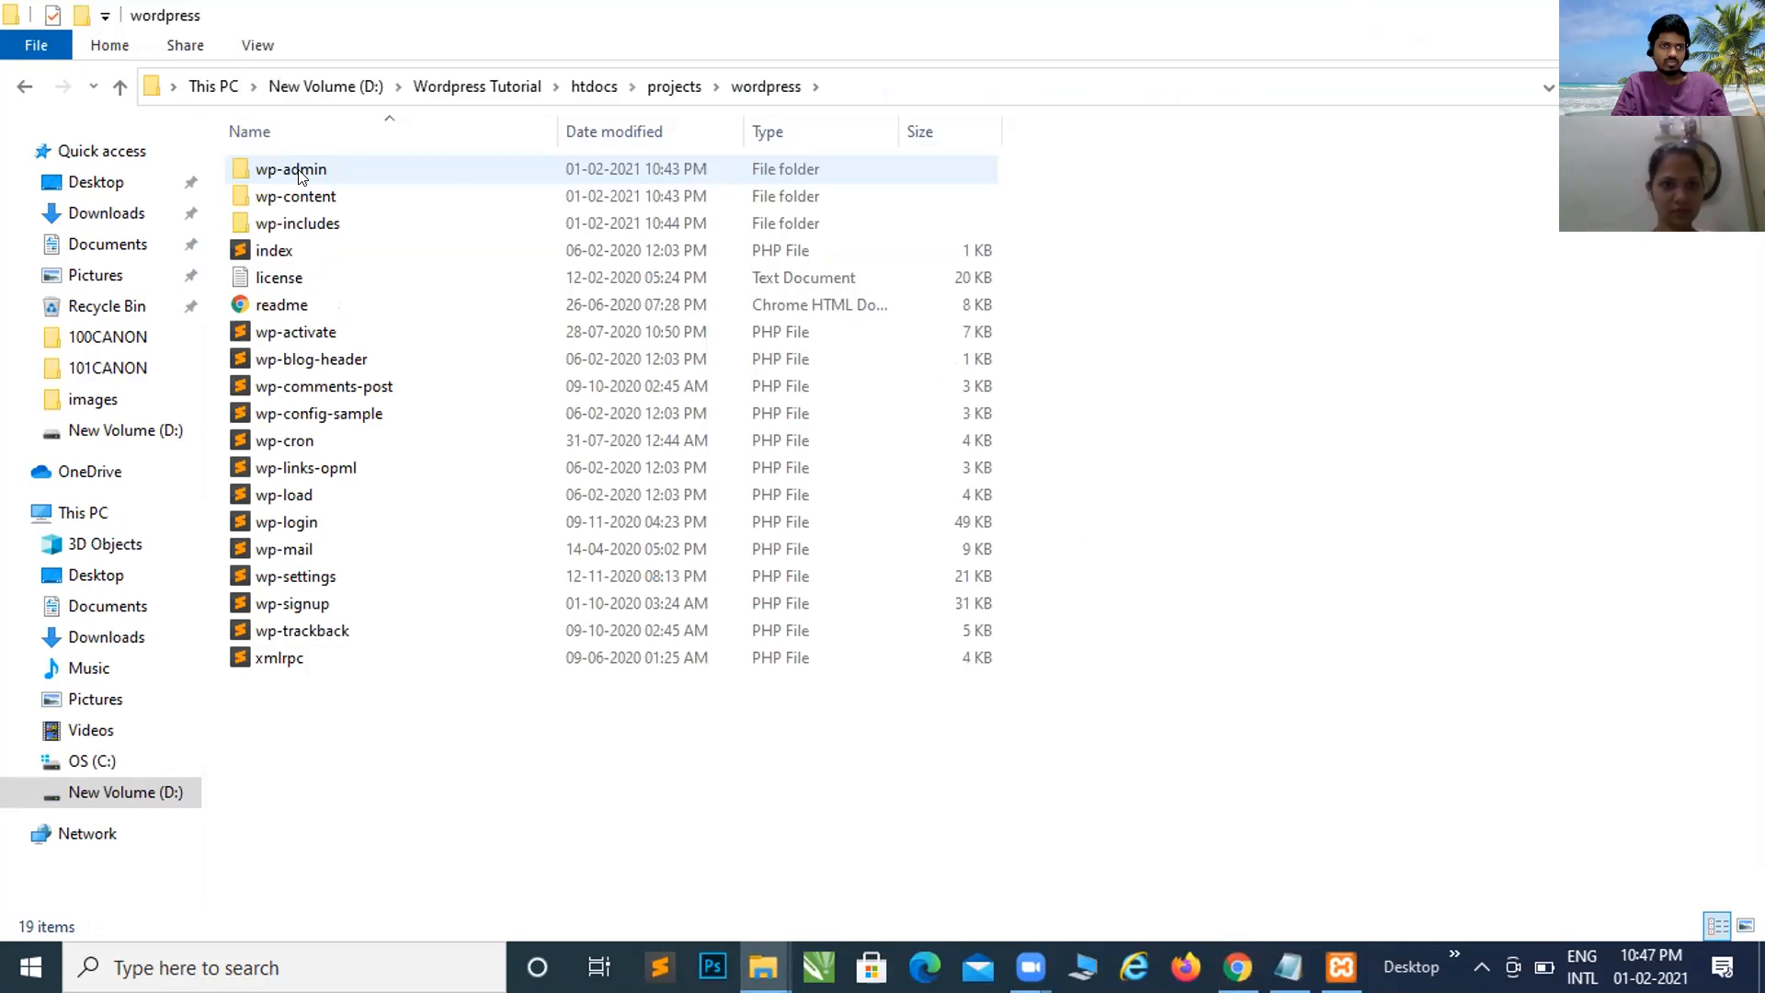
click(581, 88)
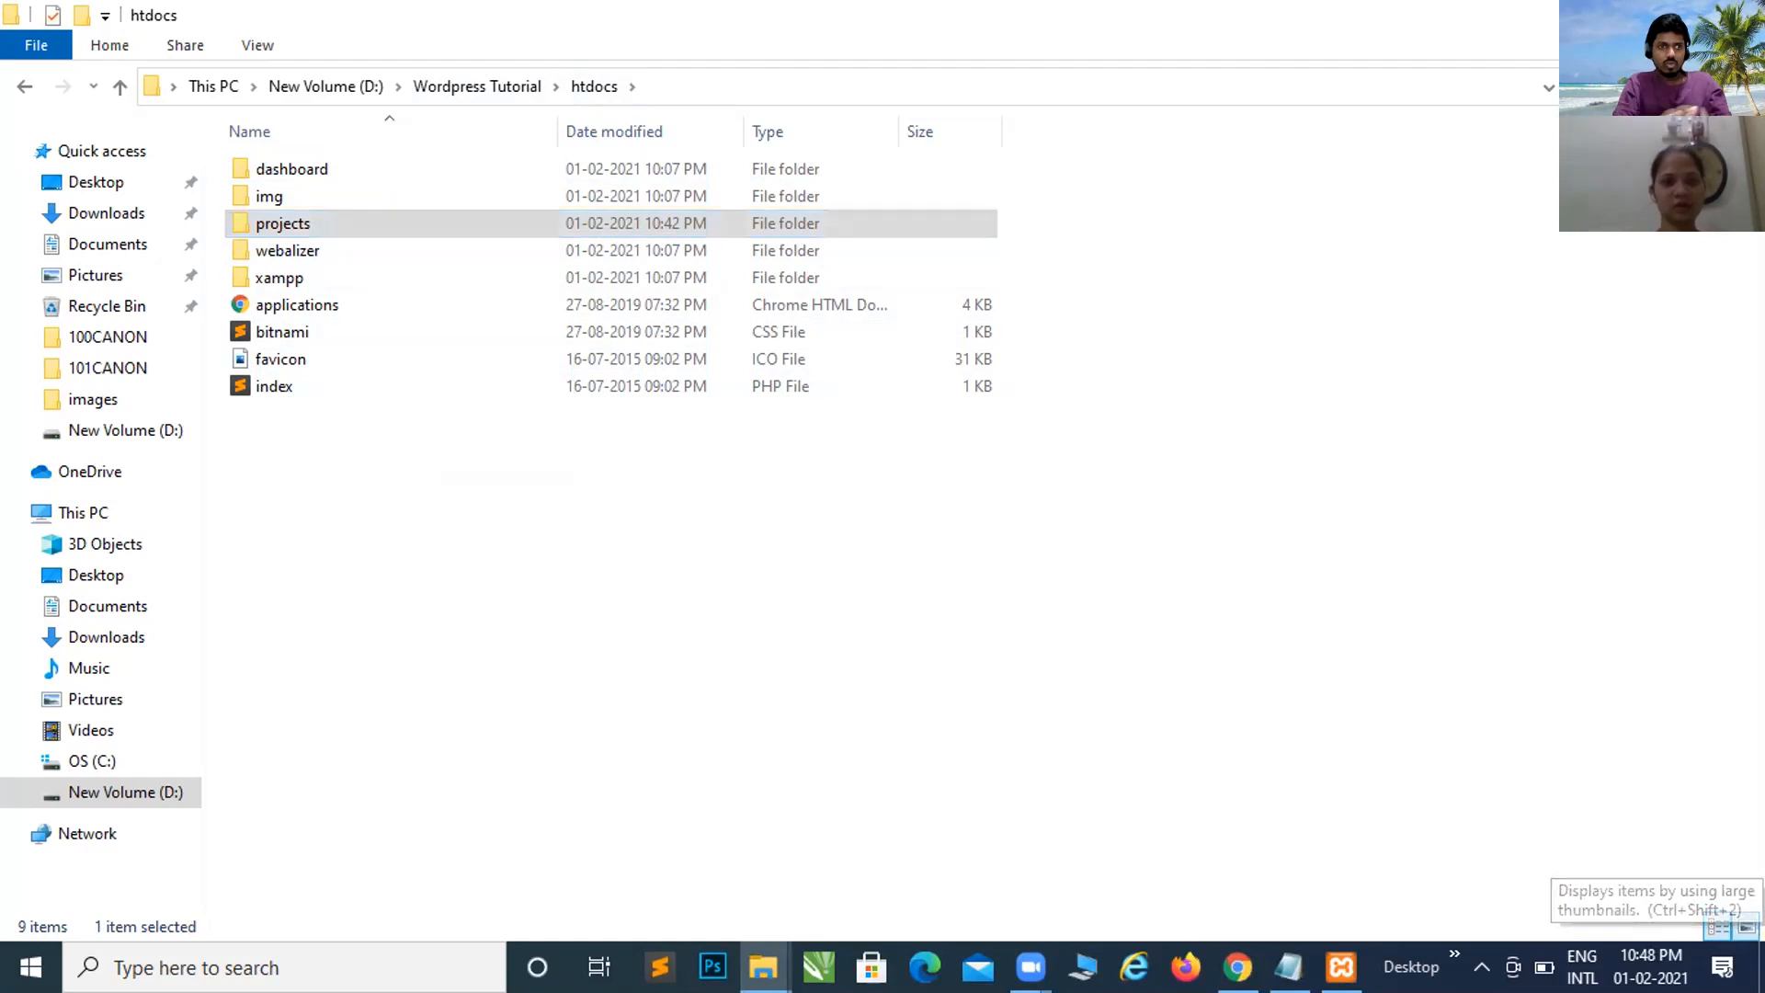
click(1745, 925)
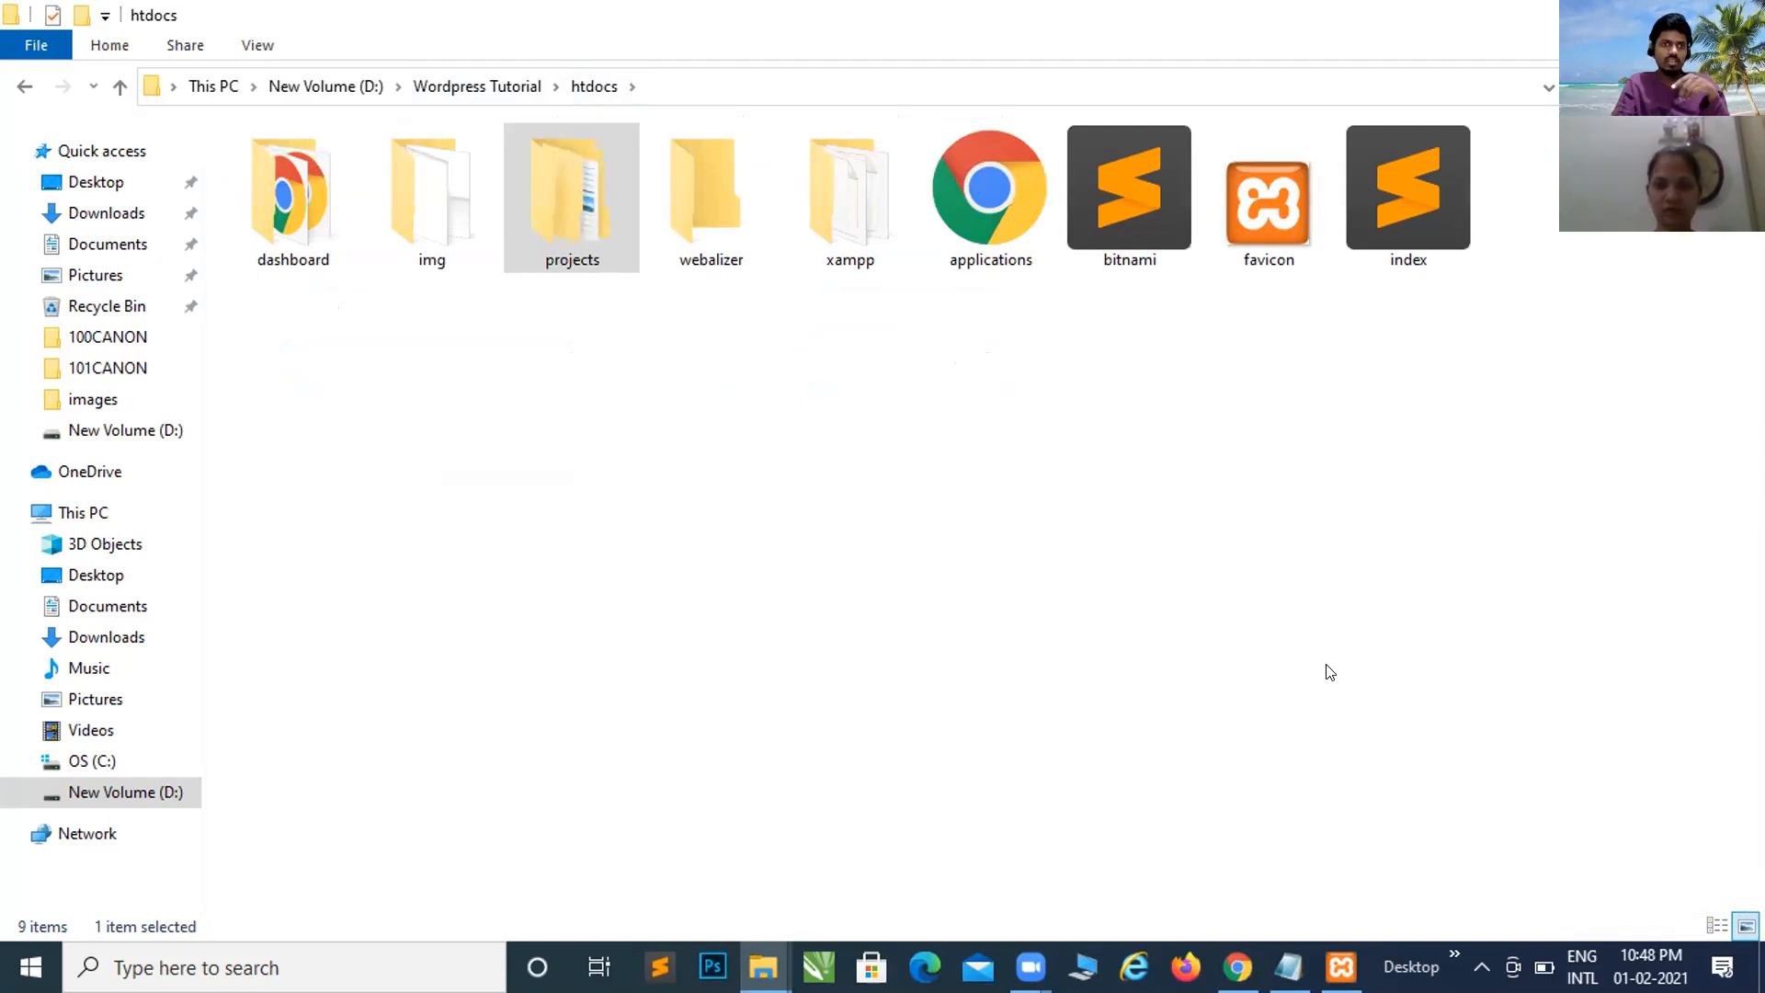
key(alt+Tab)
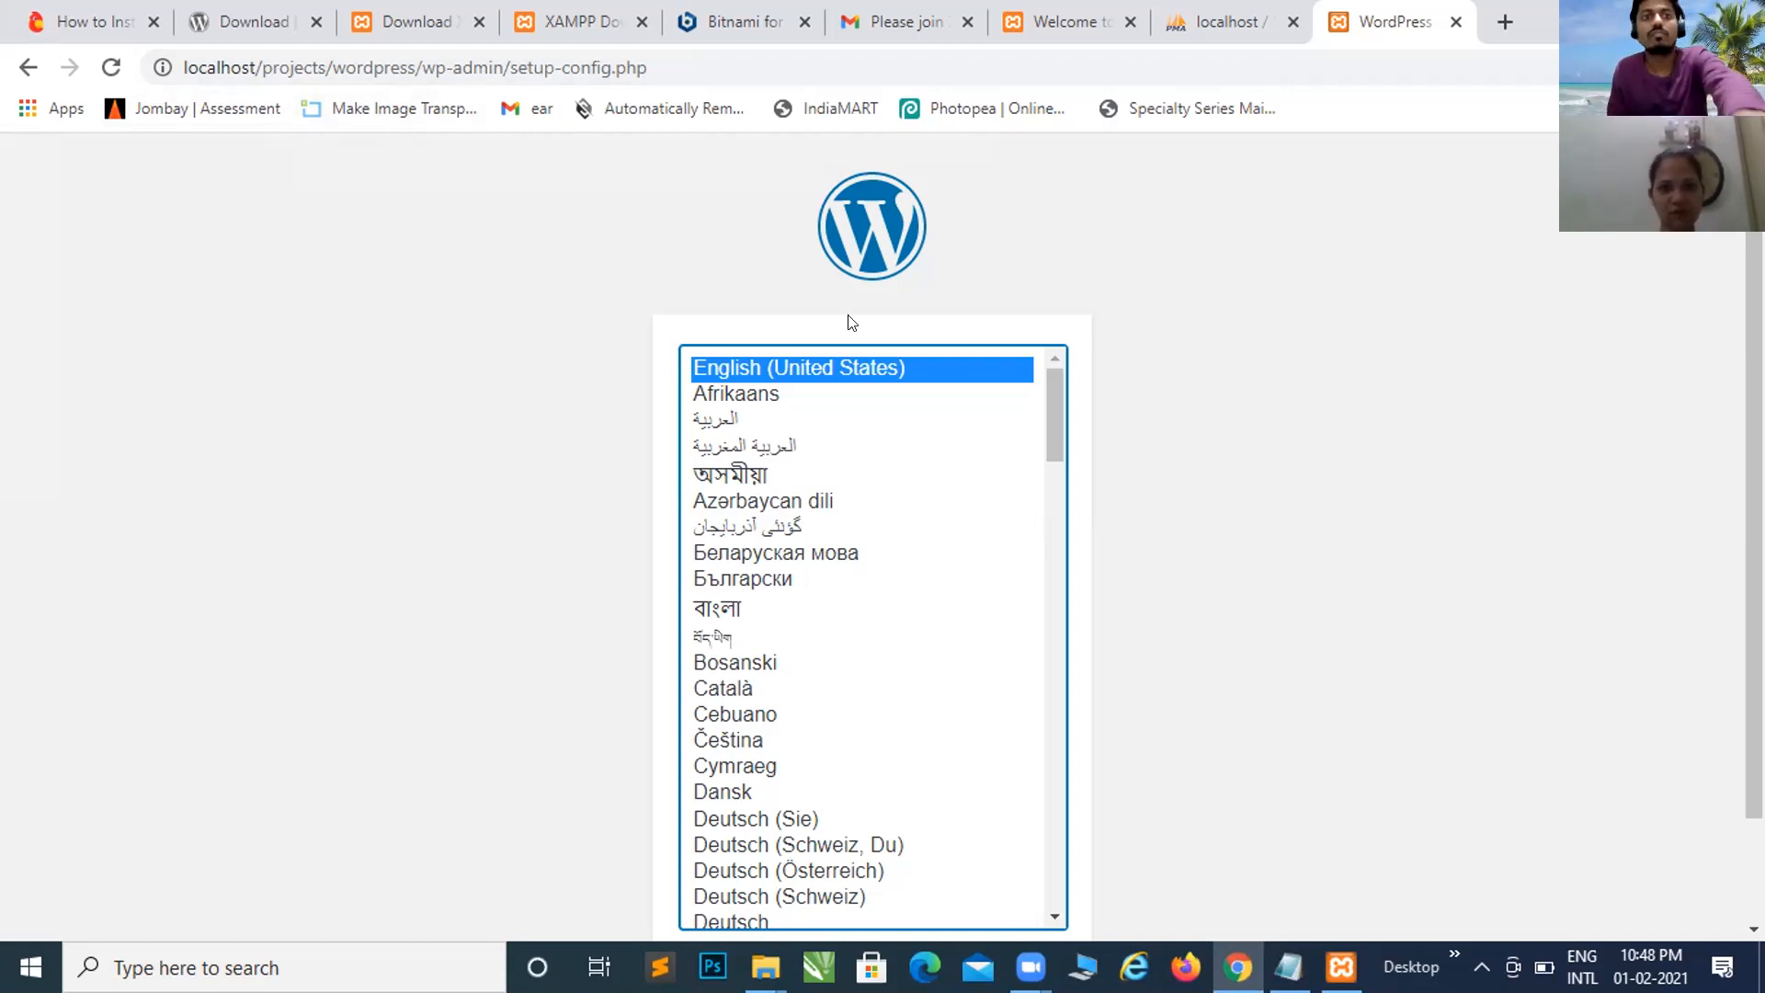
Step: Scroll the language page, then open projects, wordpress and wp-admin in Explorer
scroll(1142, 714, down, 1)
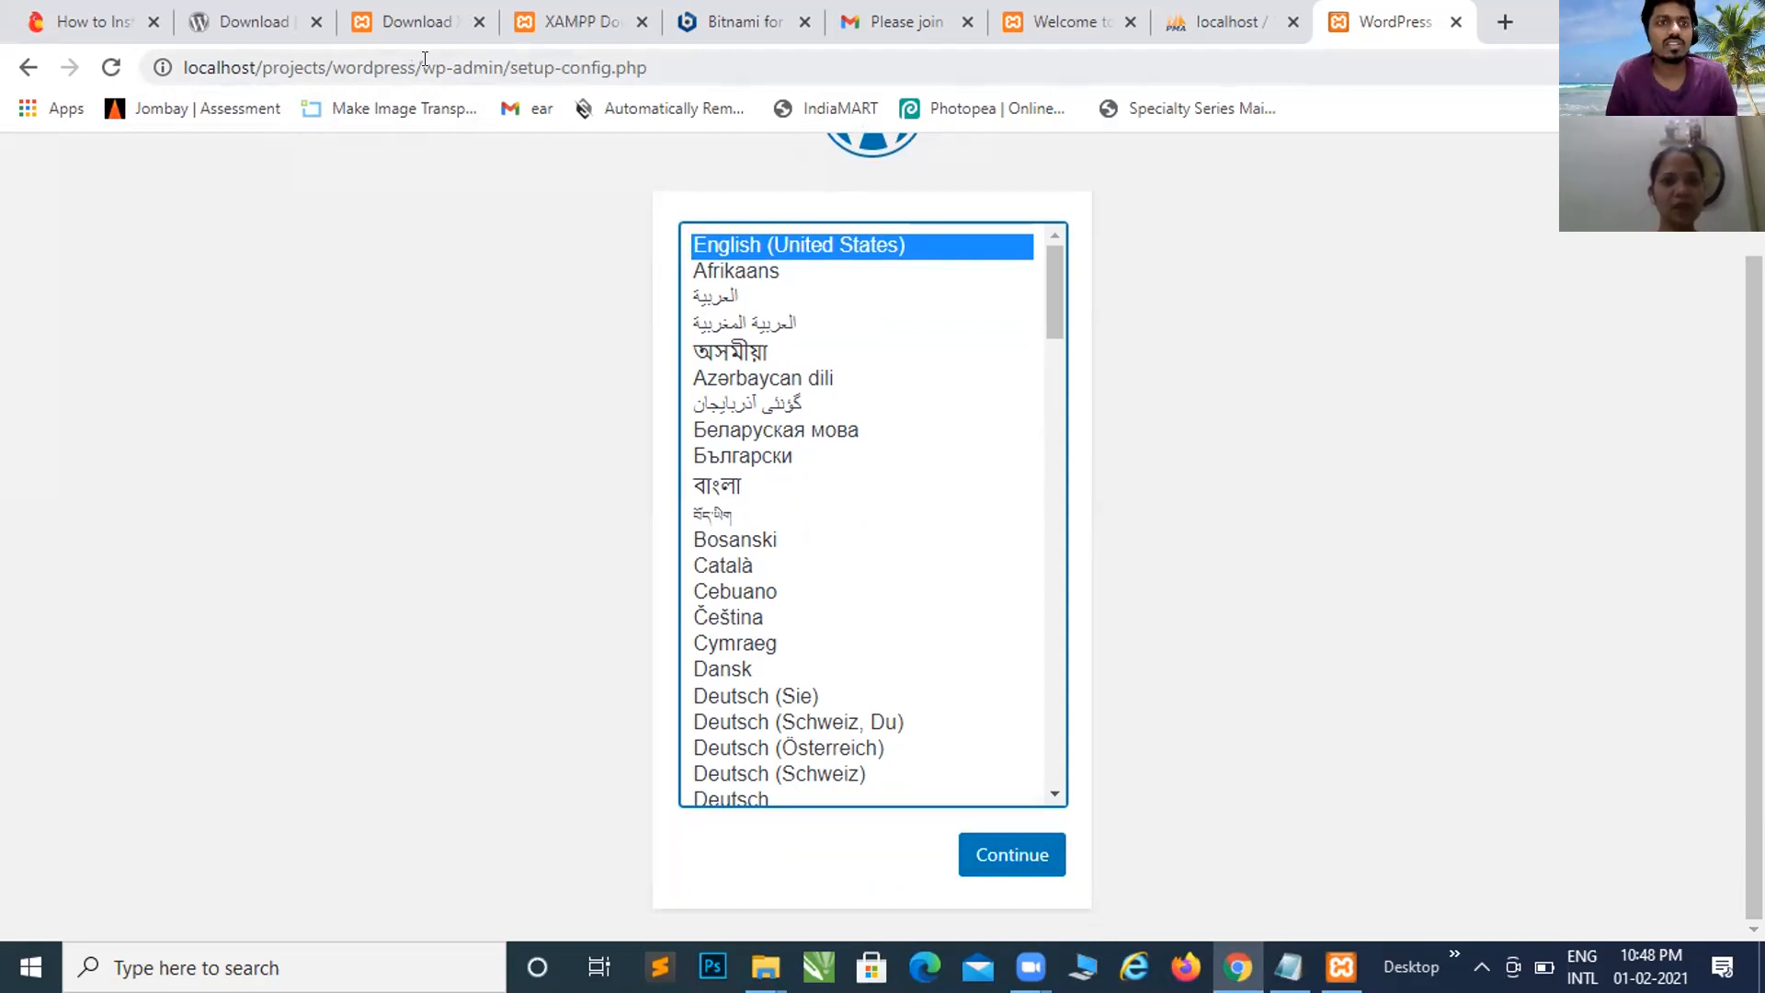
key(alt+Tab)
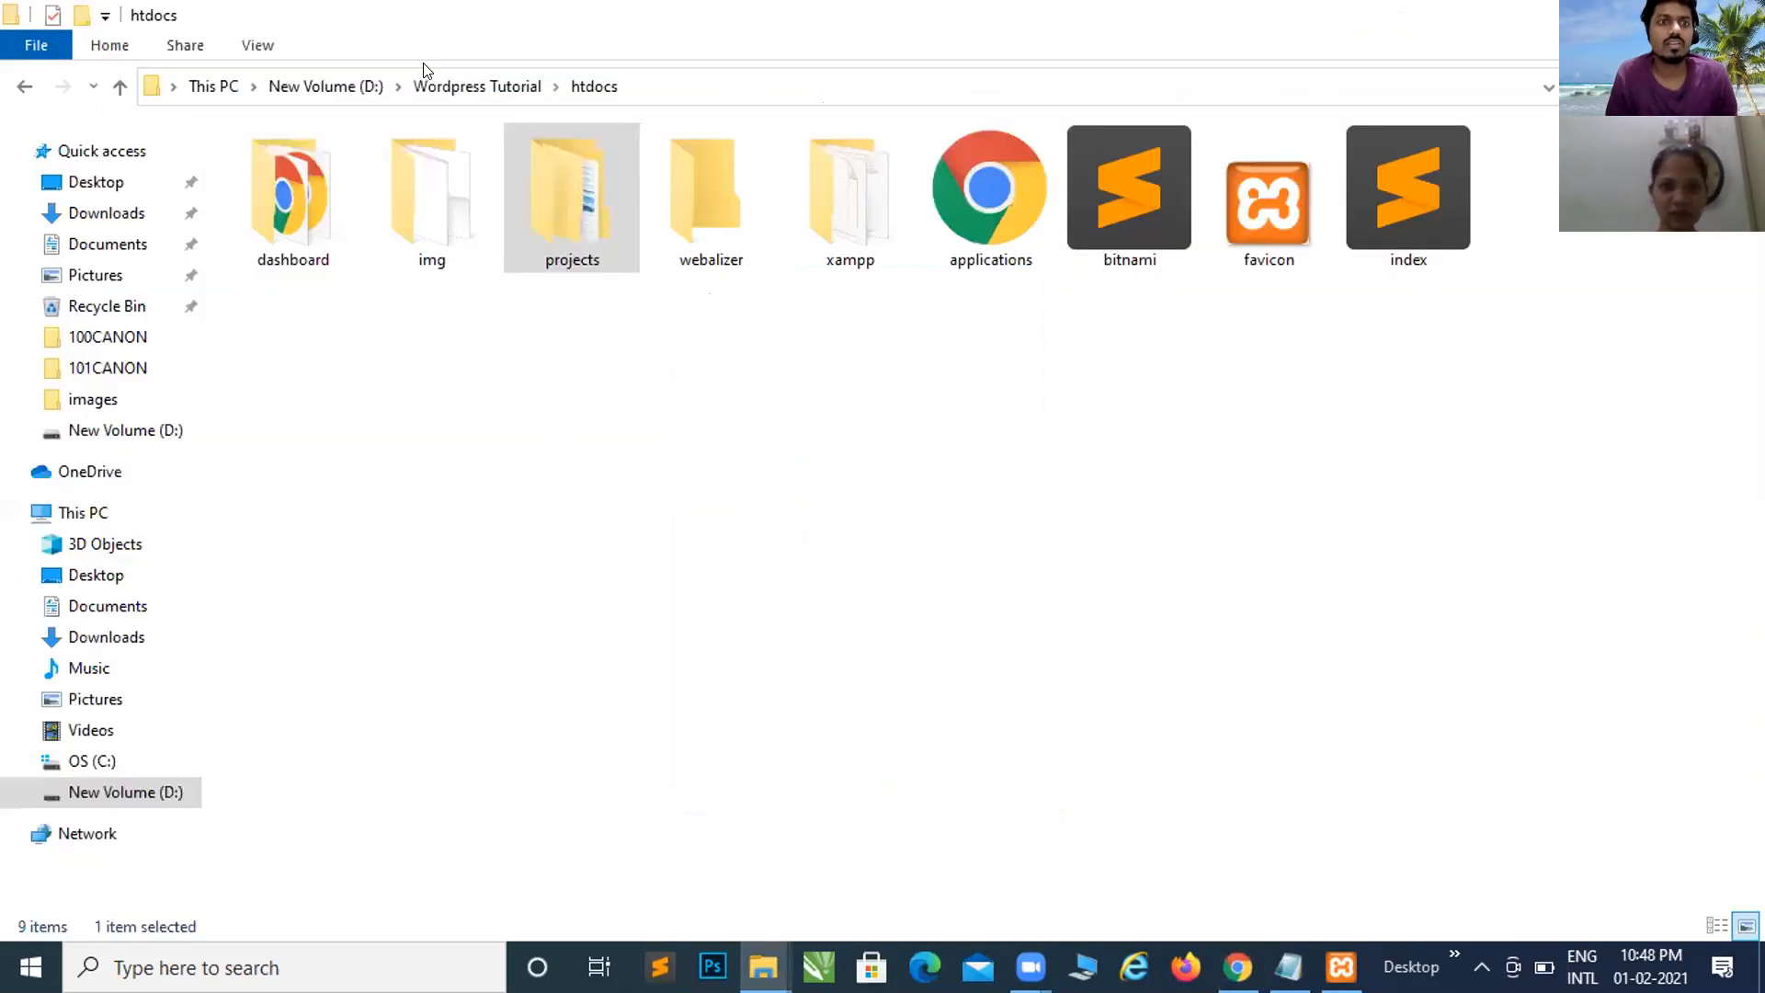
key(alt+Tab)
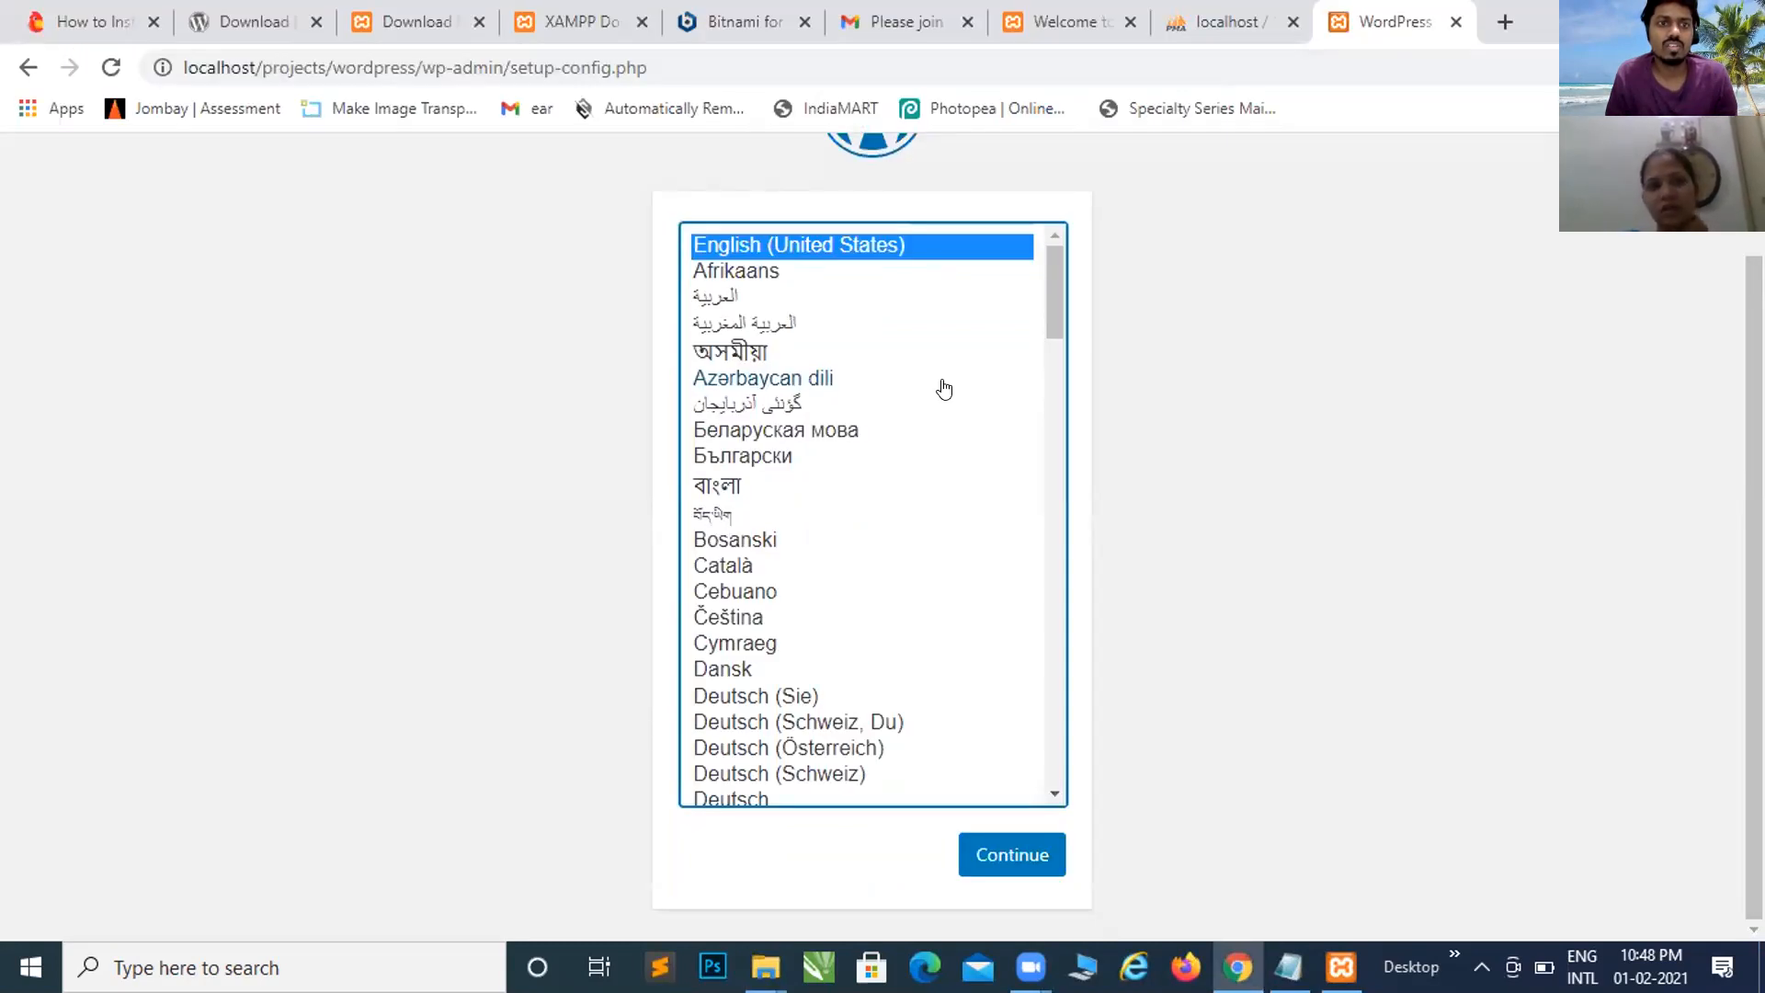
key(alt+Tab)
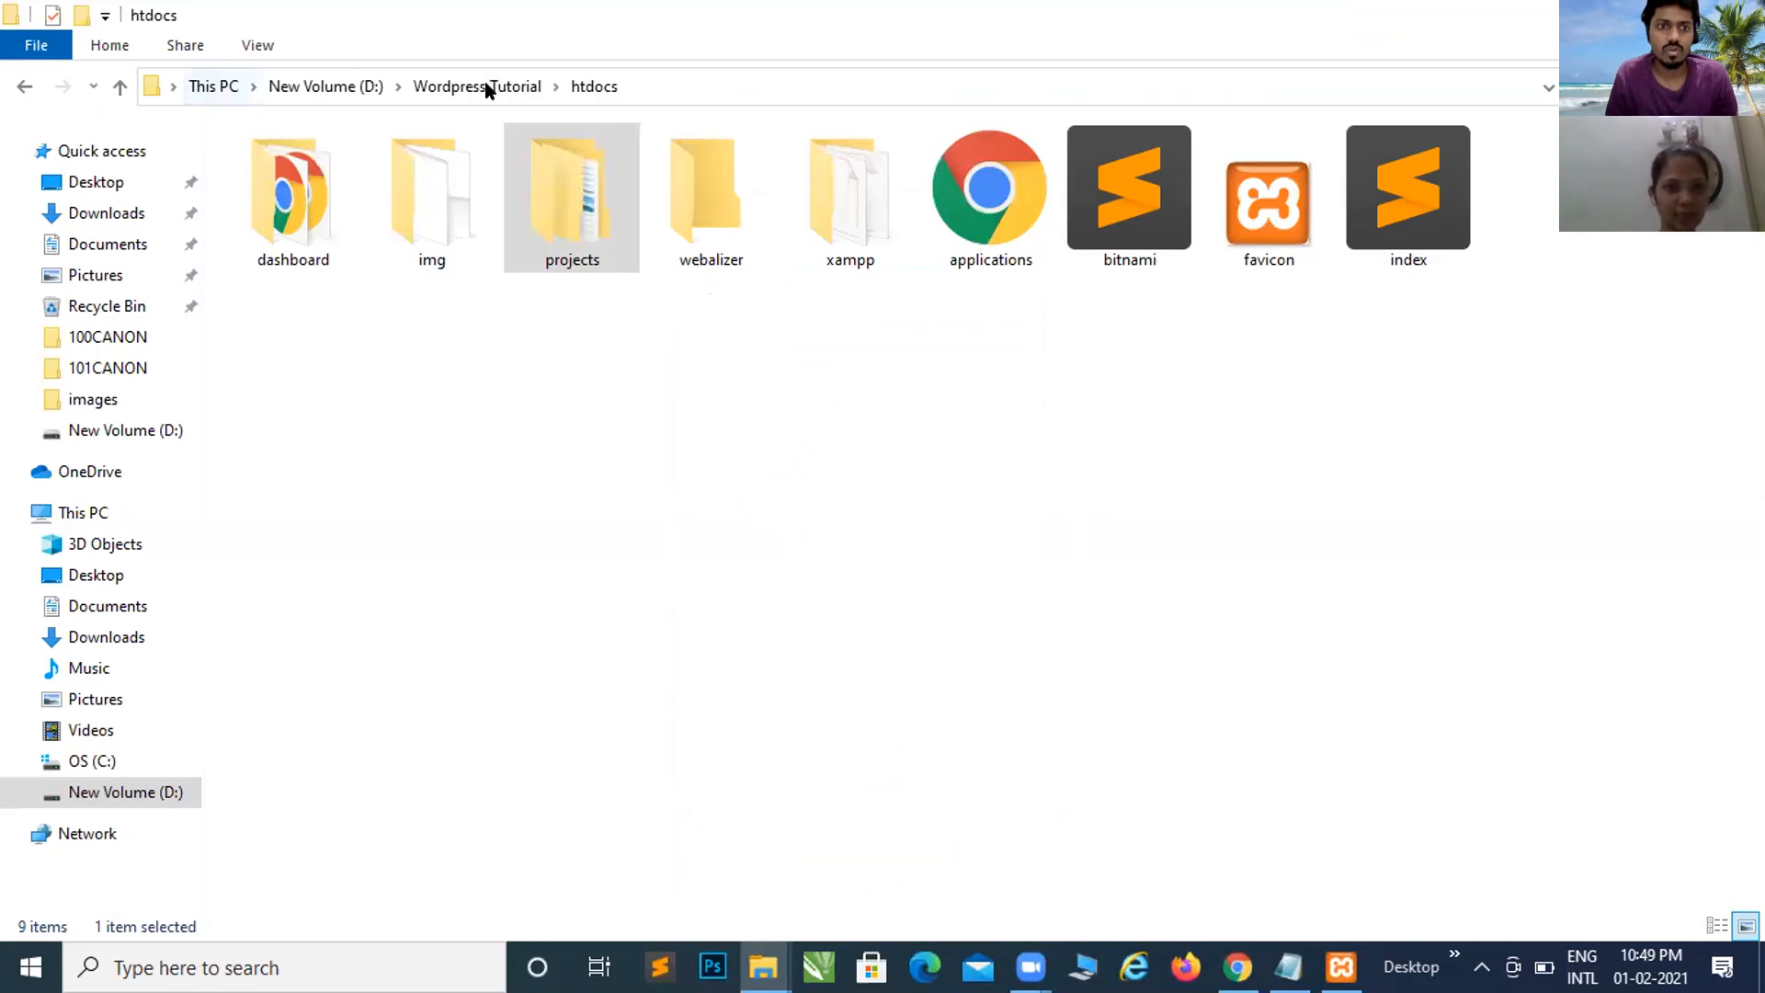
double_click(604, 224)
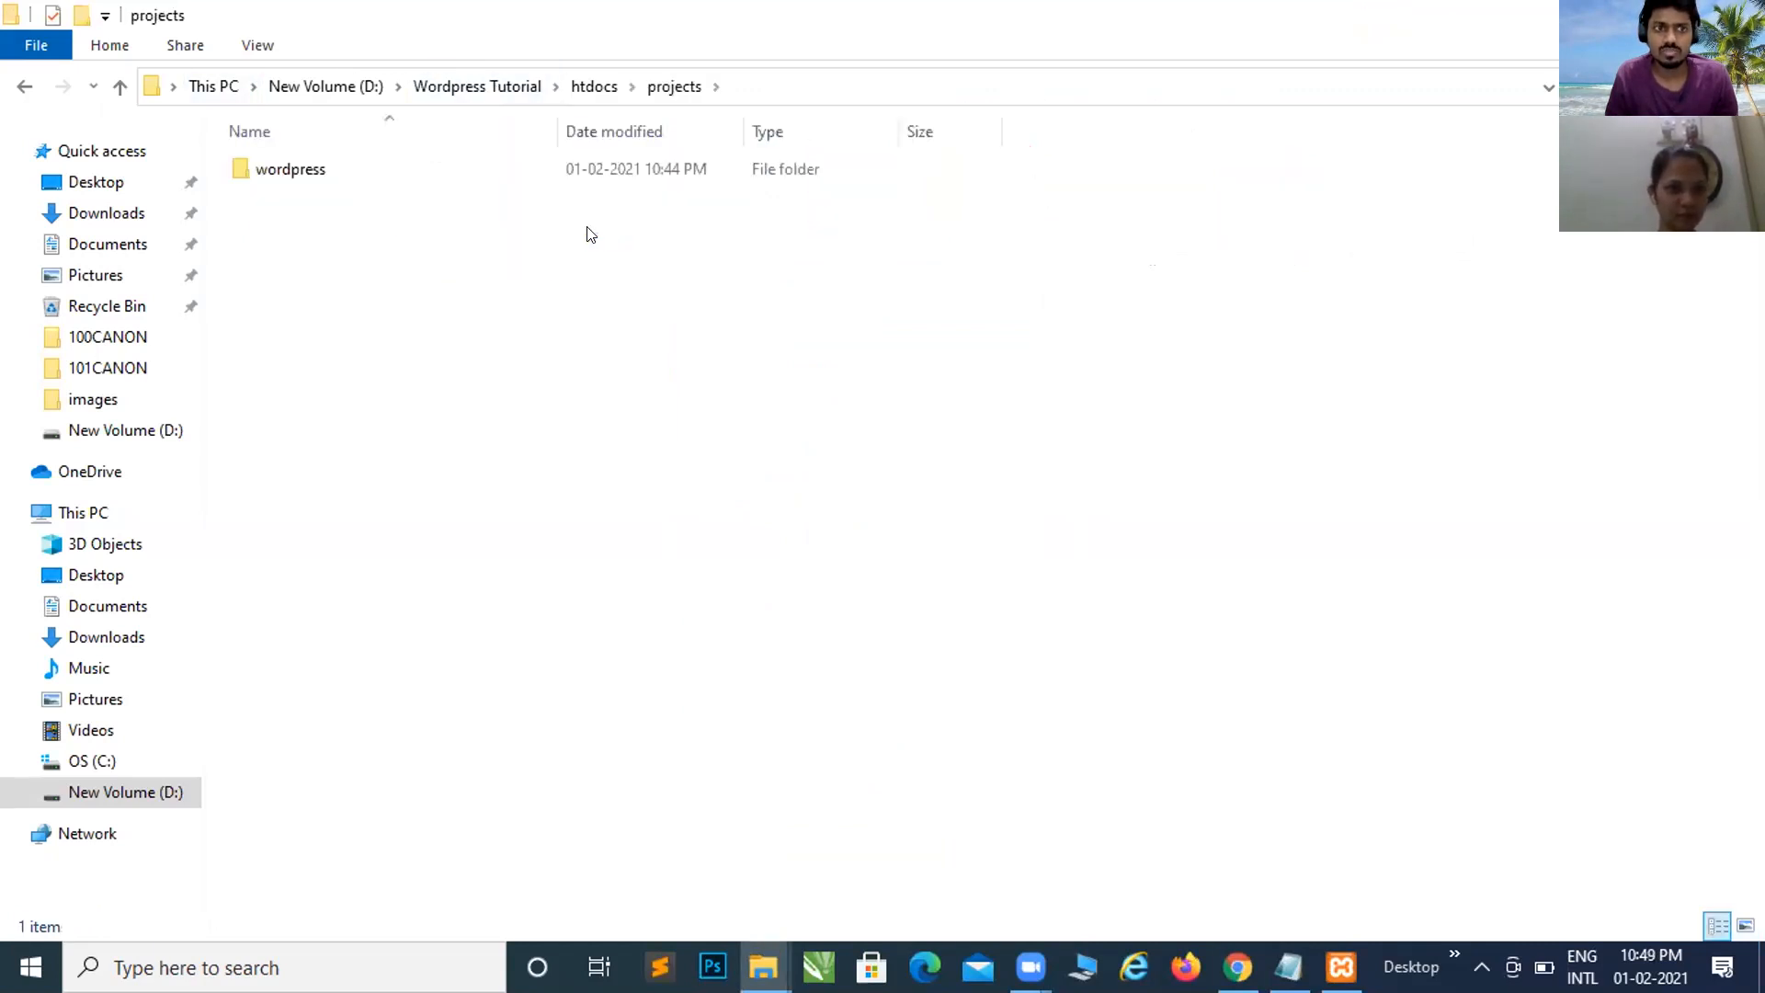
double_click(331, 171)
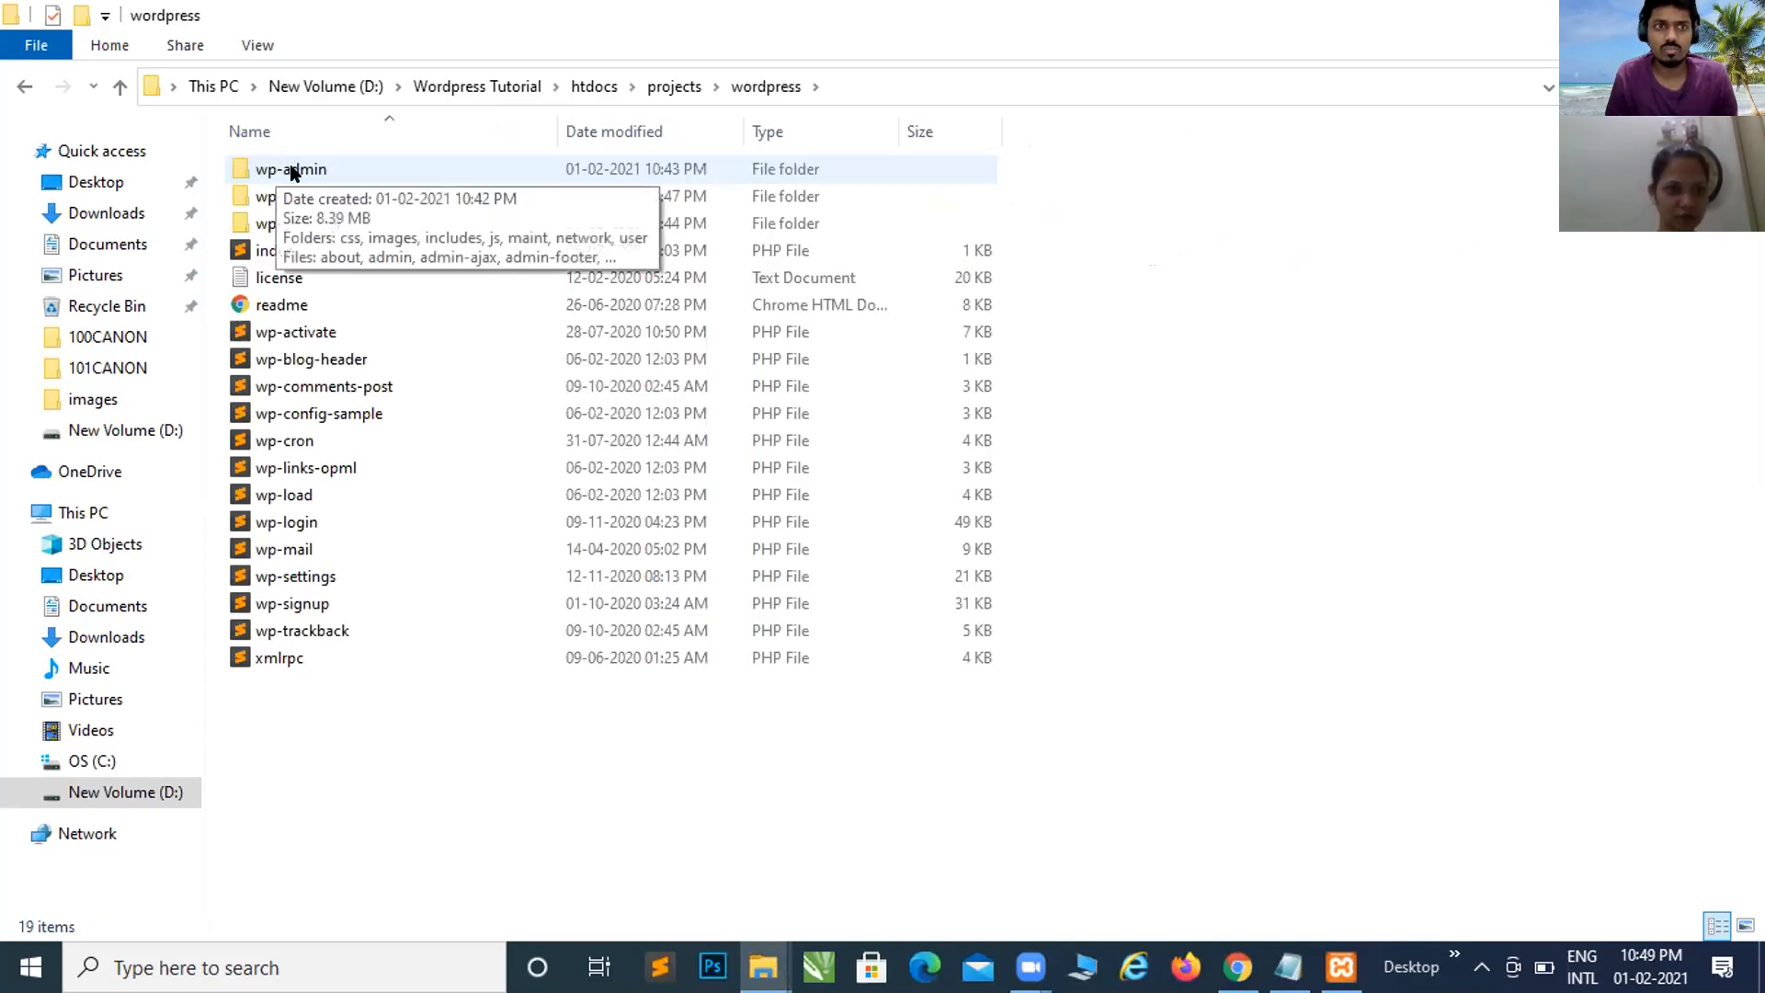
double_click(309, 171)
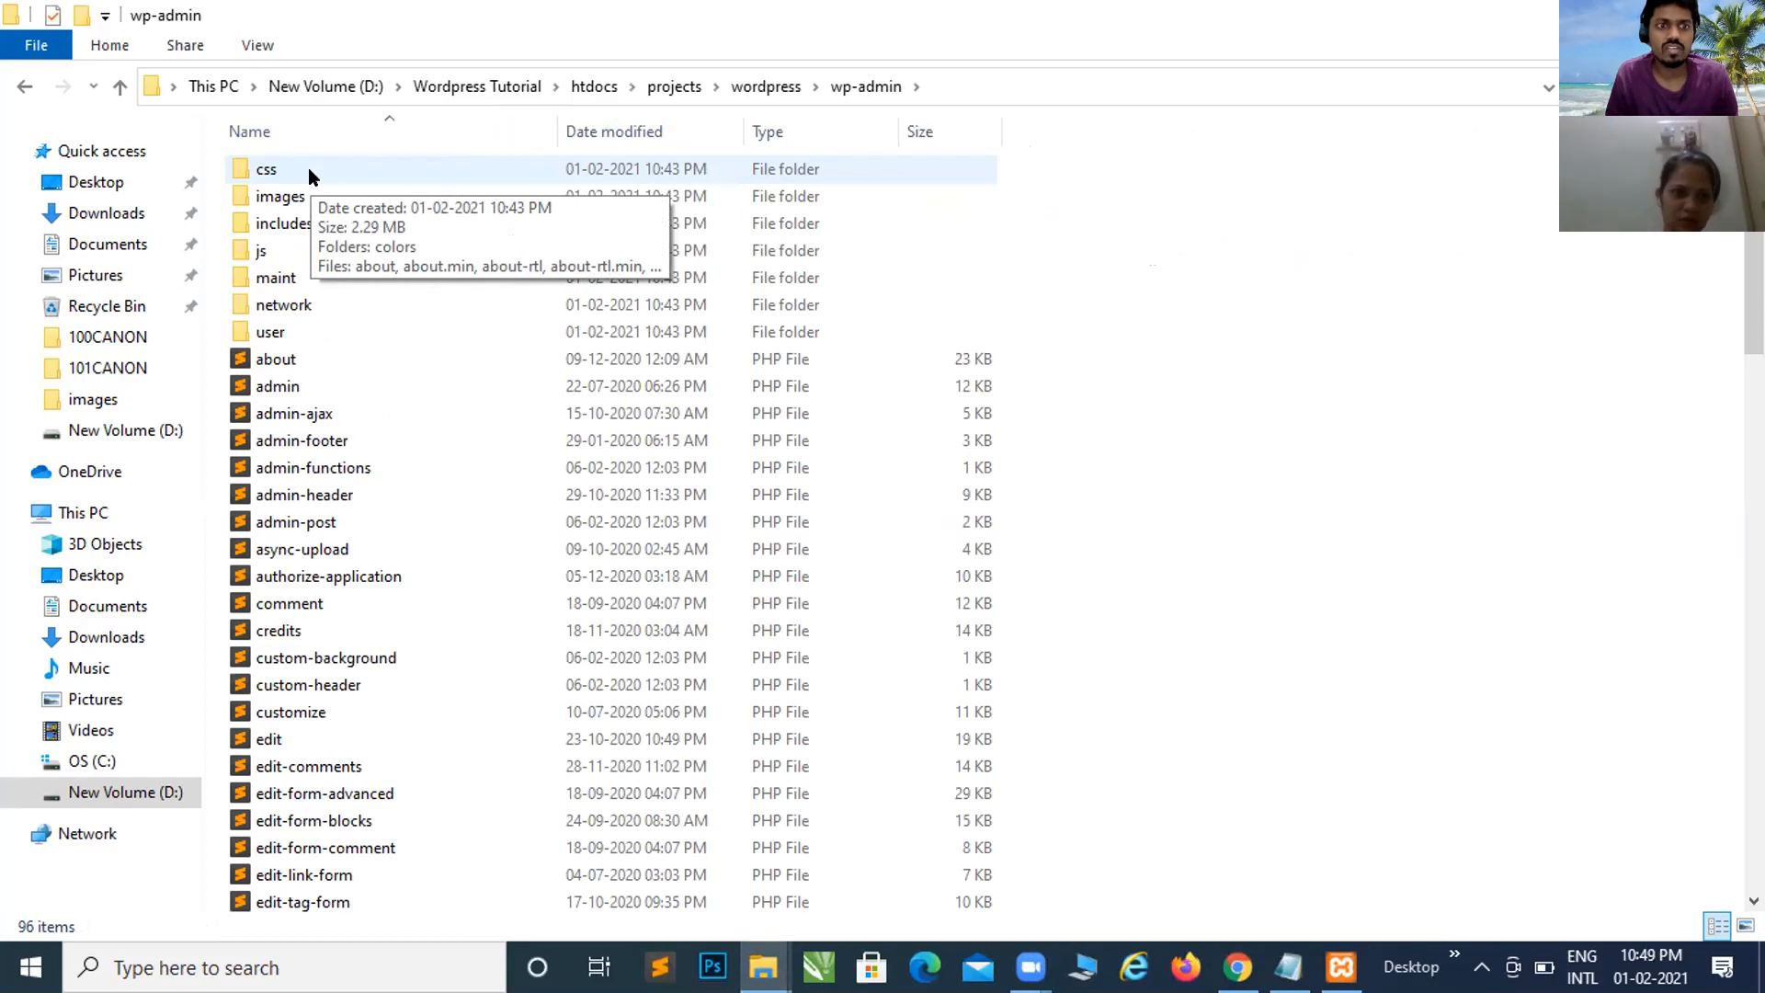
key(alt+Tab)
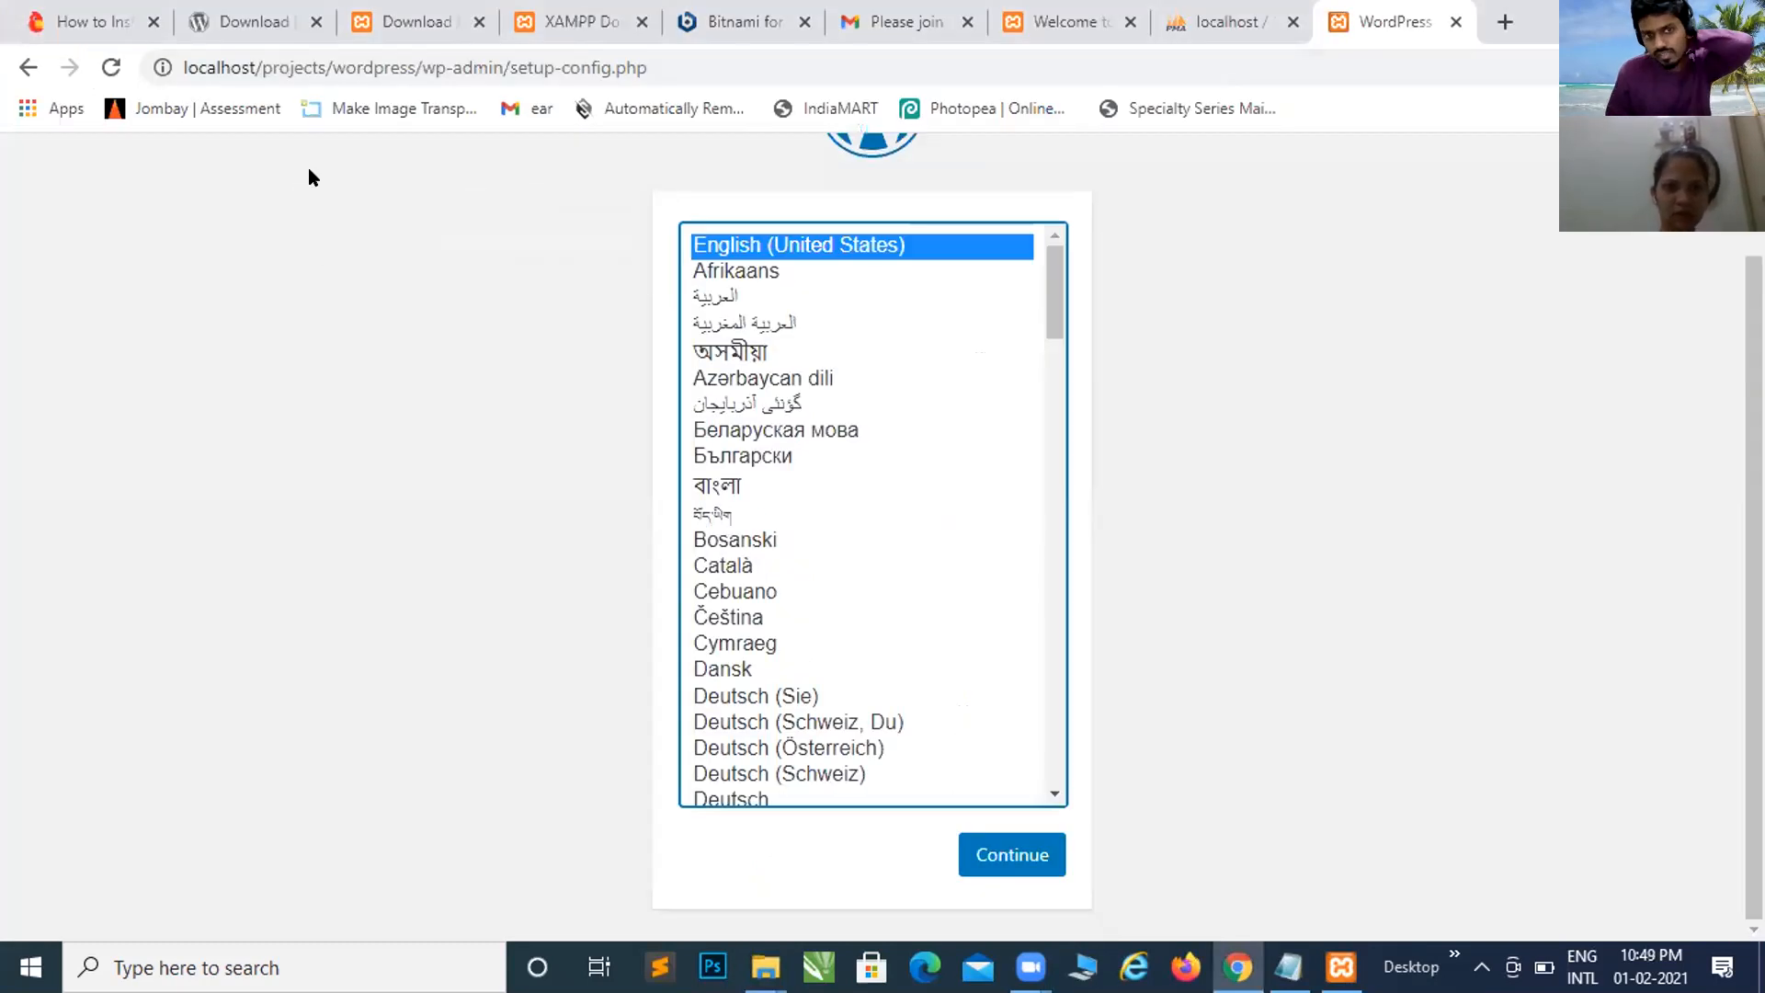
key(alt+Tab)
Step: Jump to the 16 KB setup-config file in wp-admin, then return to Chrome
click(316, 384)
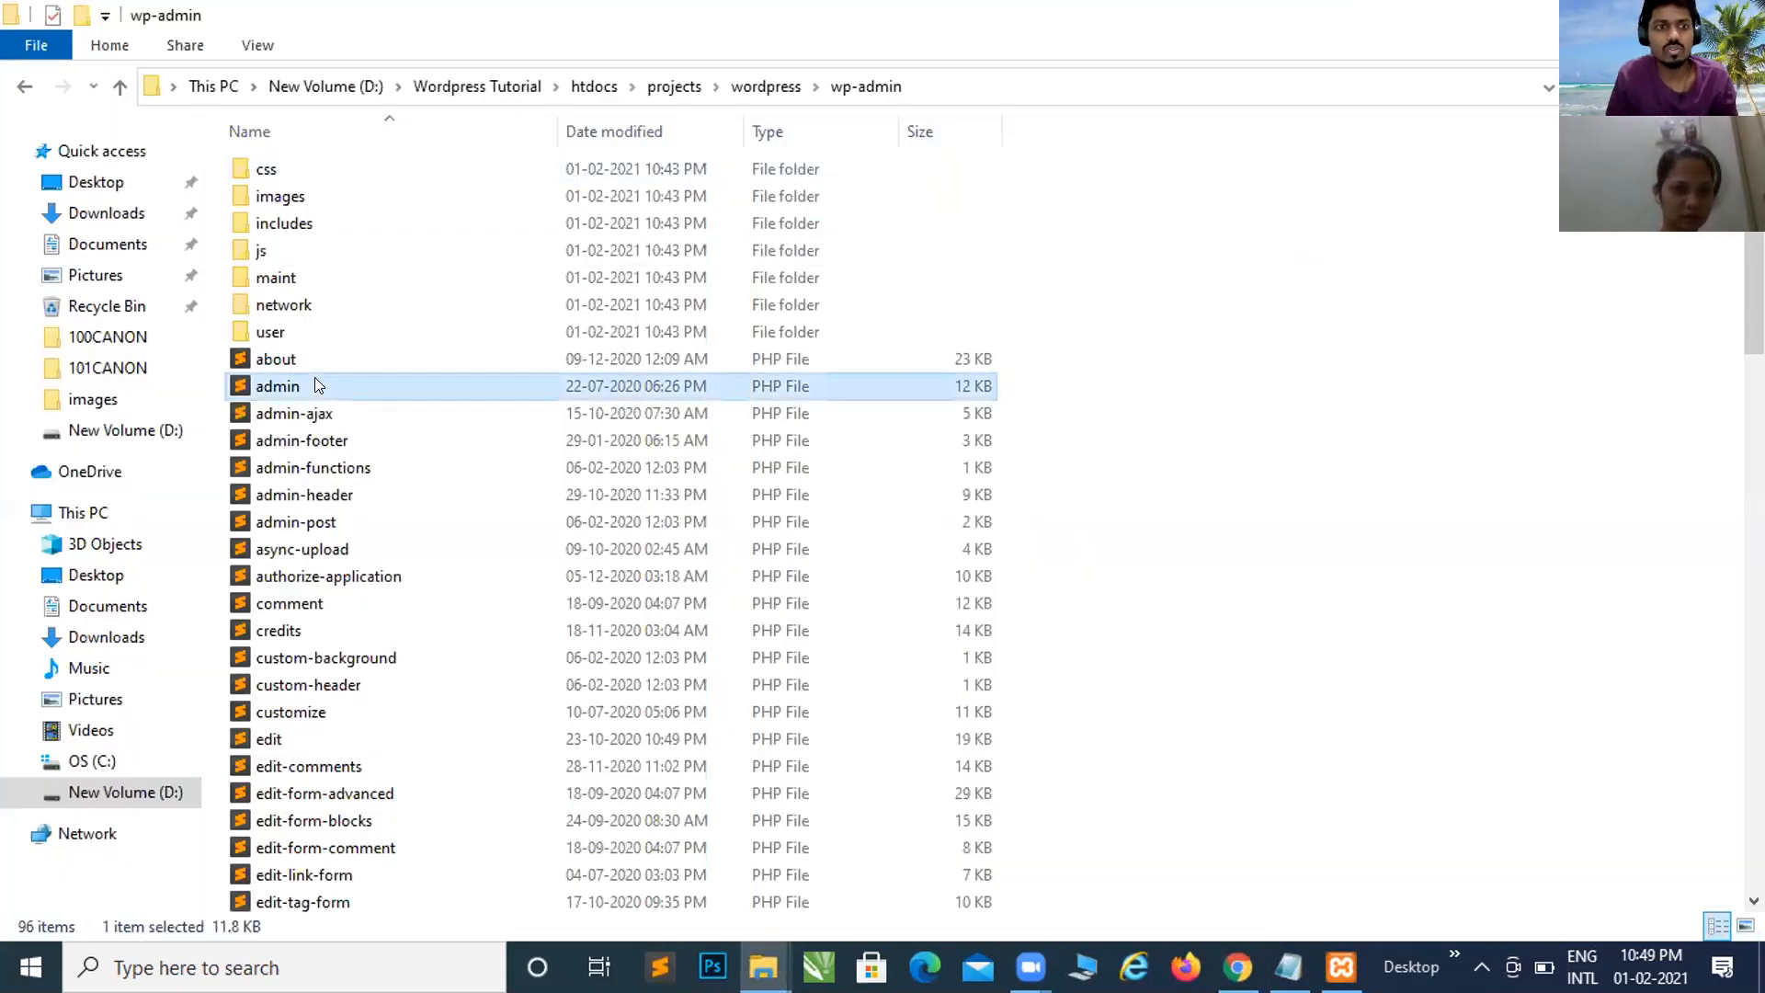
key(s)
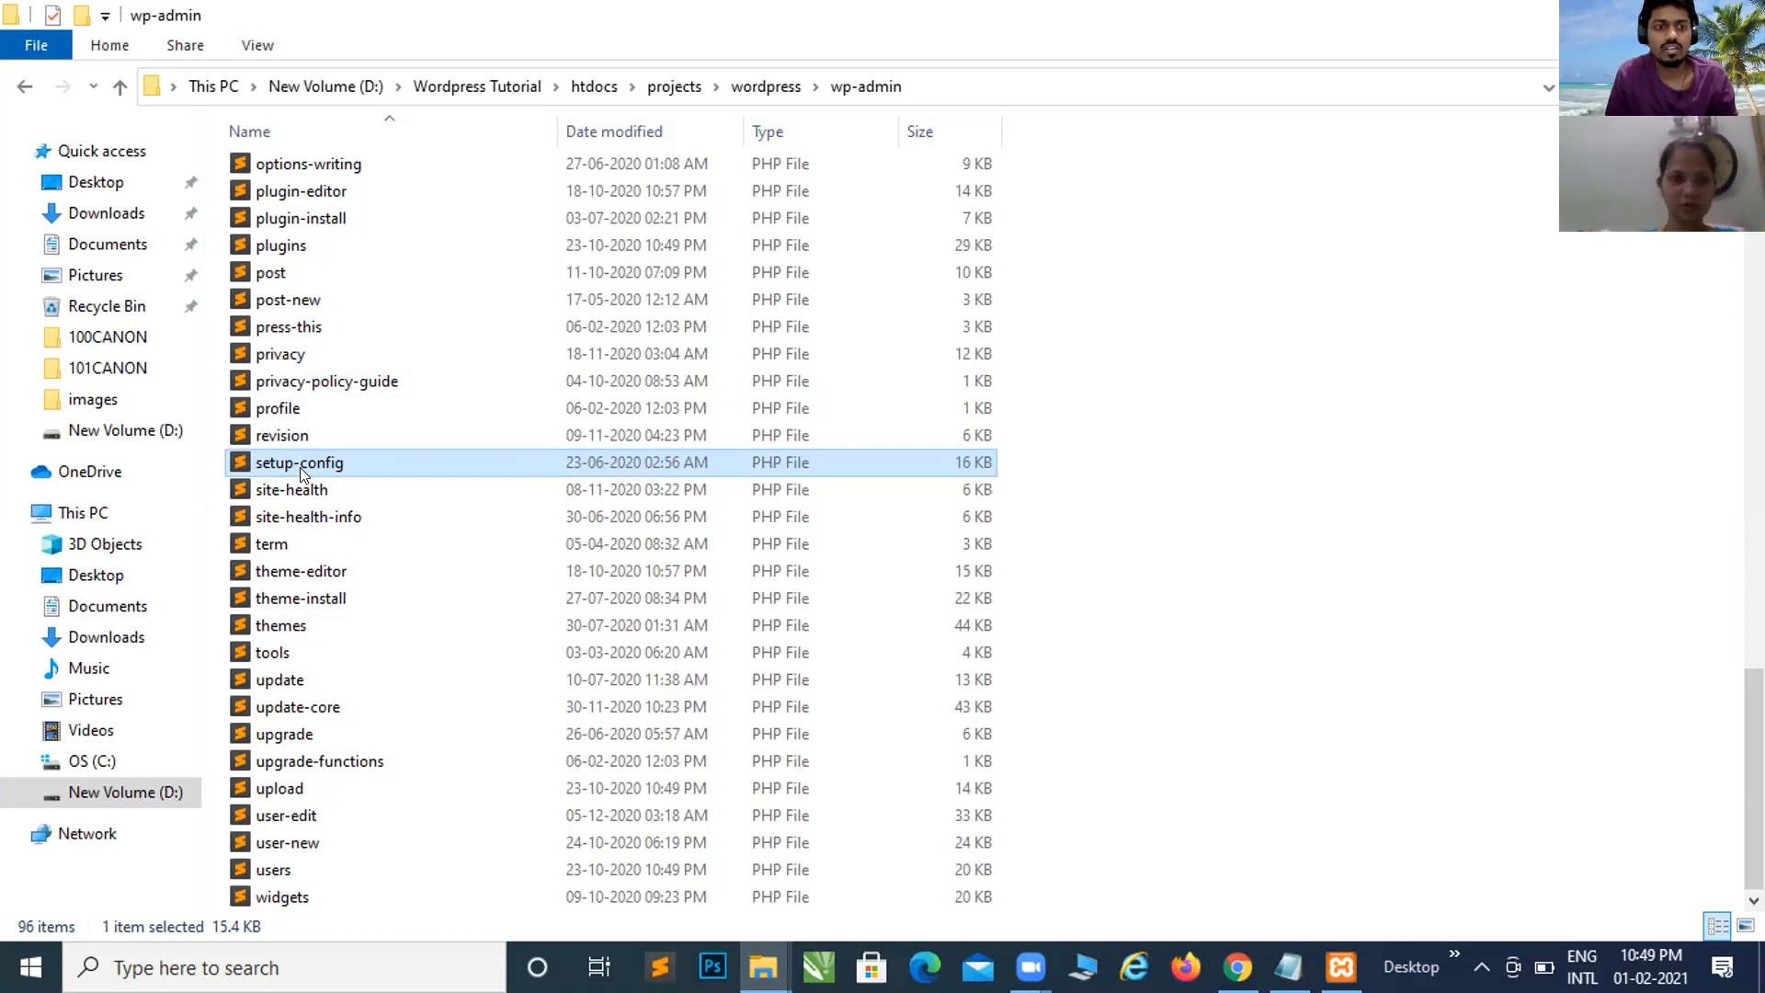
key(alt+Tab)
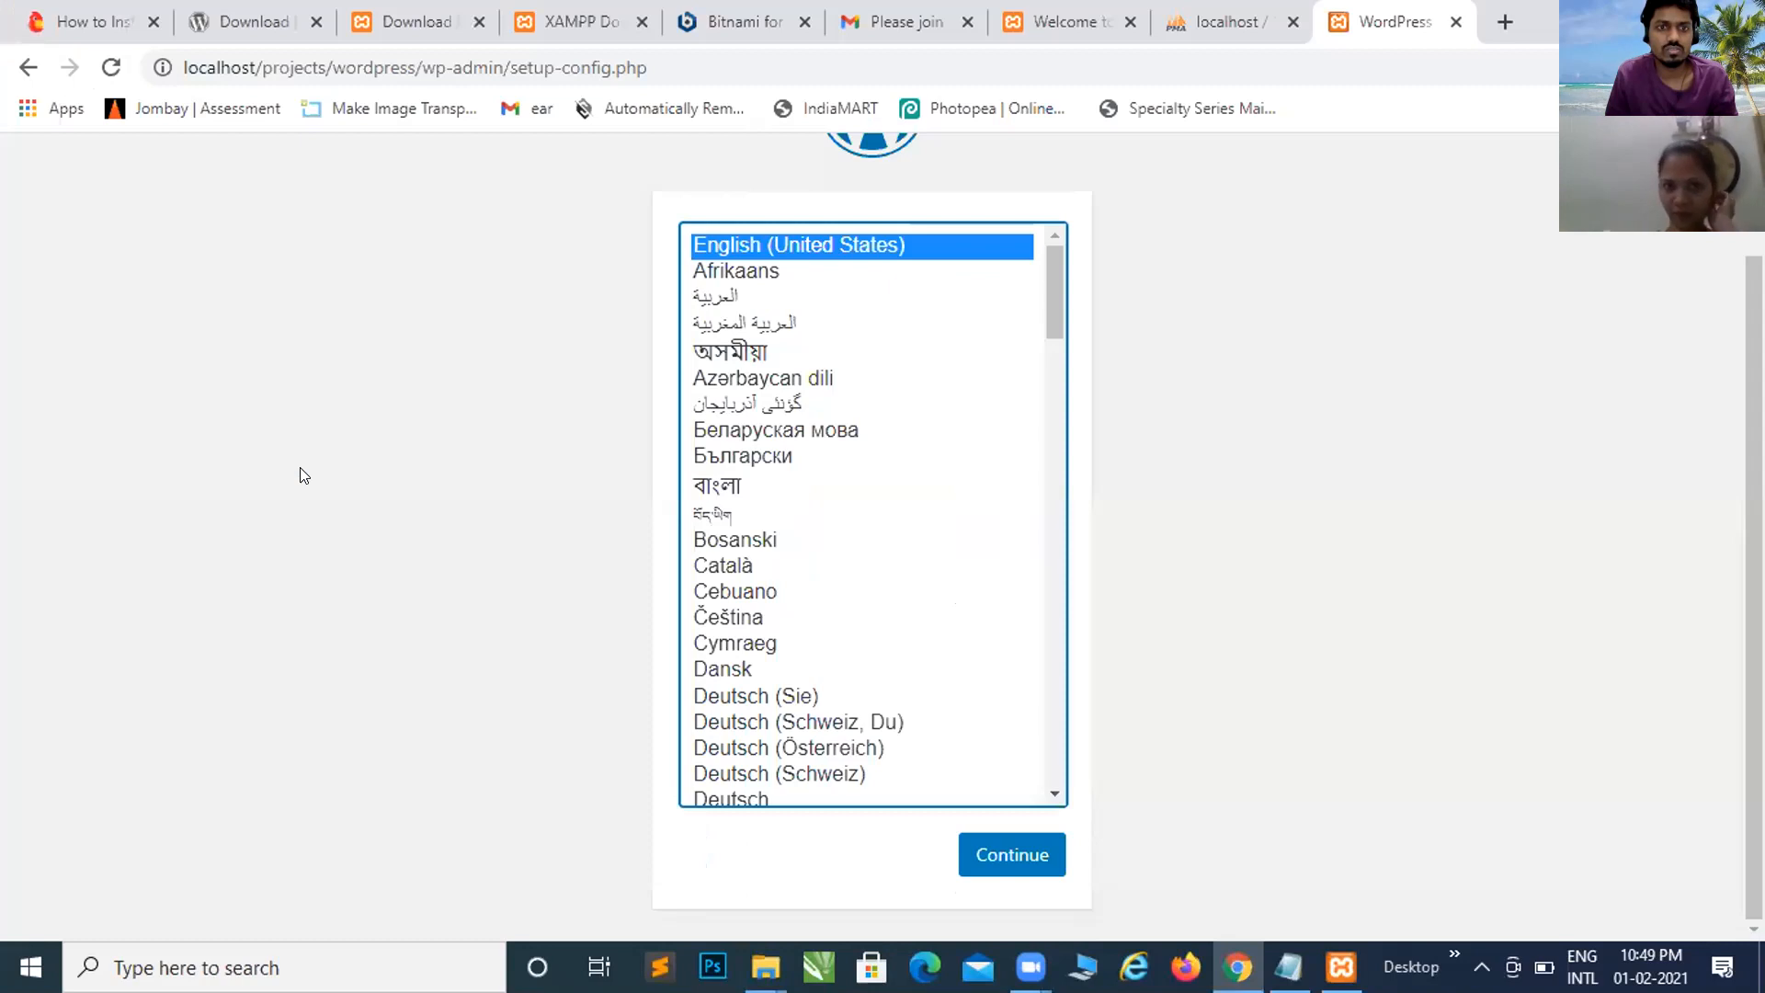
Step: Continue the installer with English (United States) as the language
click(968, 847)
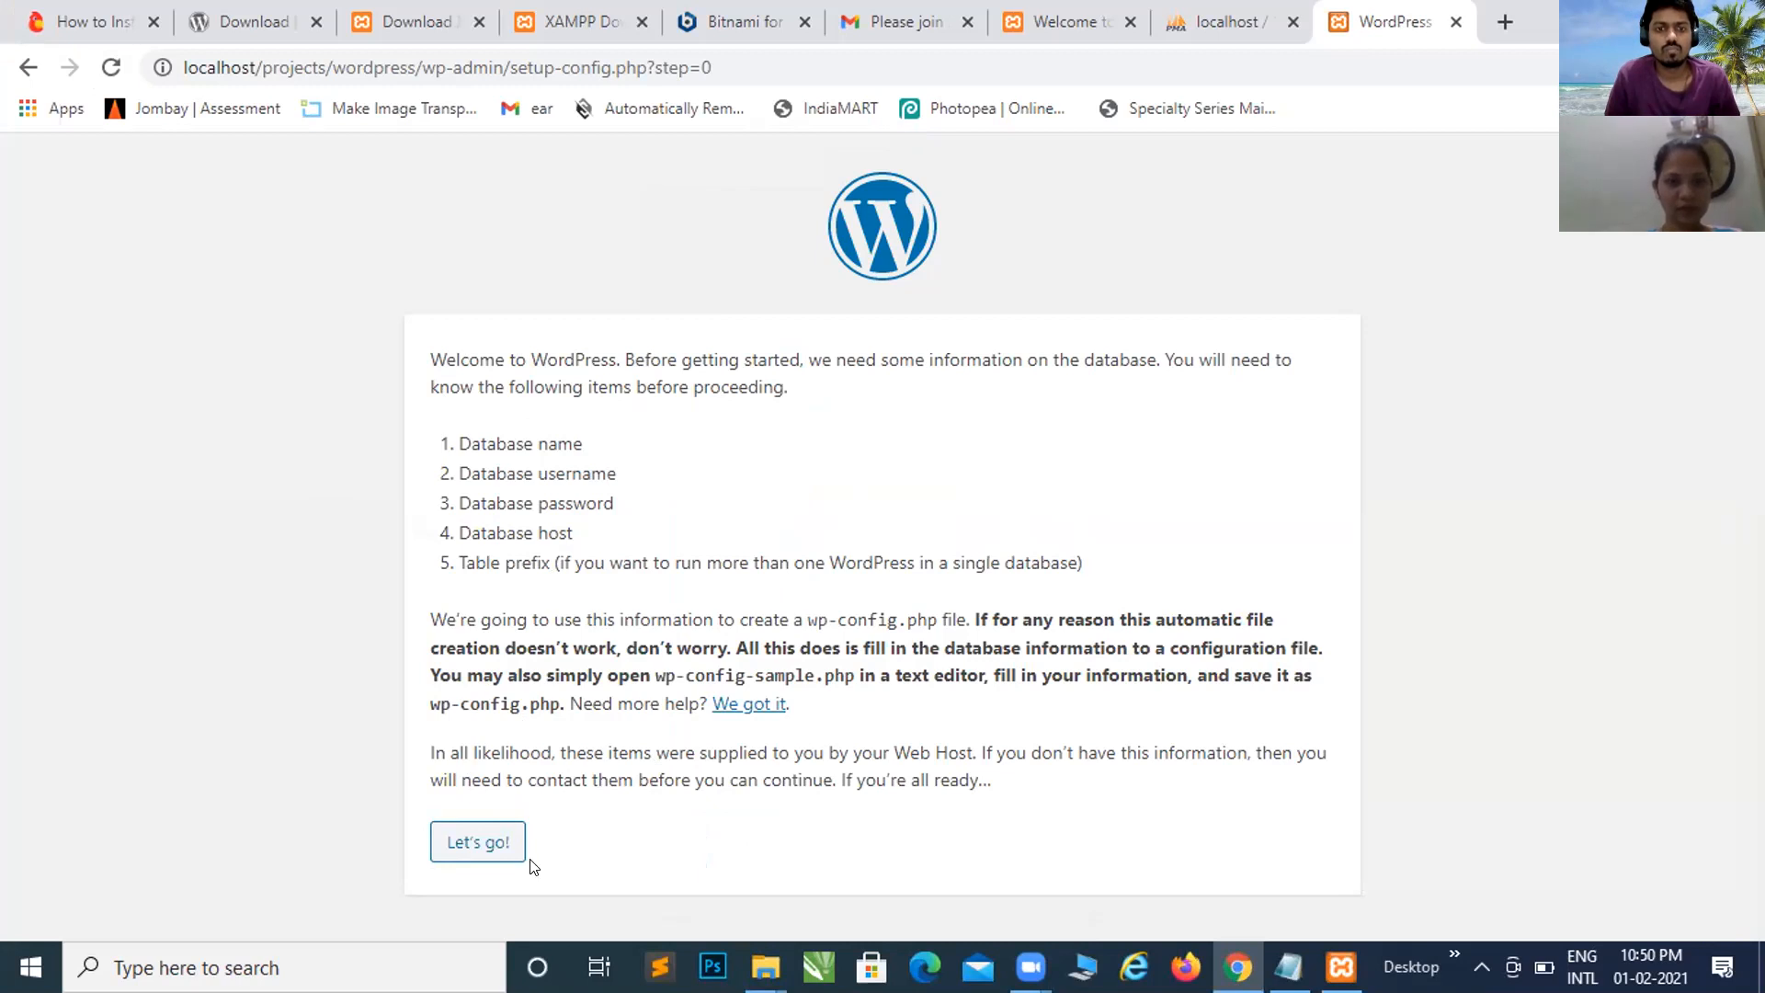
Step: Open the database connection form with Let's go! and clear the Database Name field
click(468, 842)
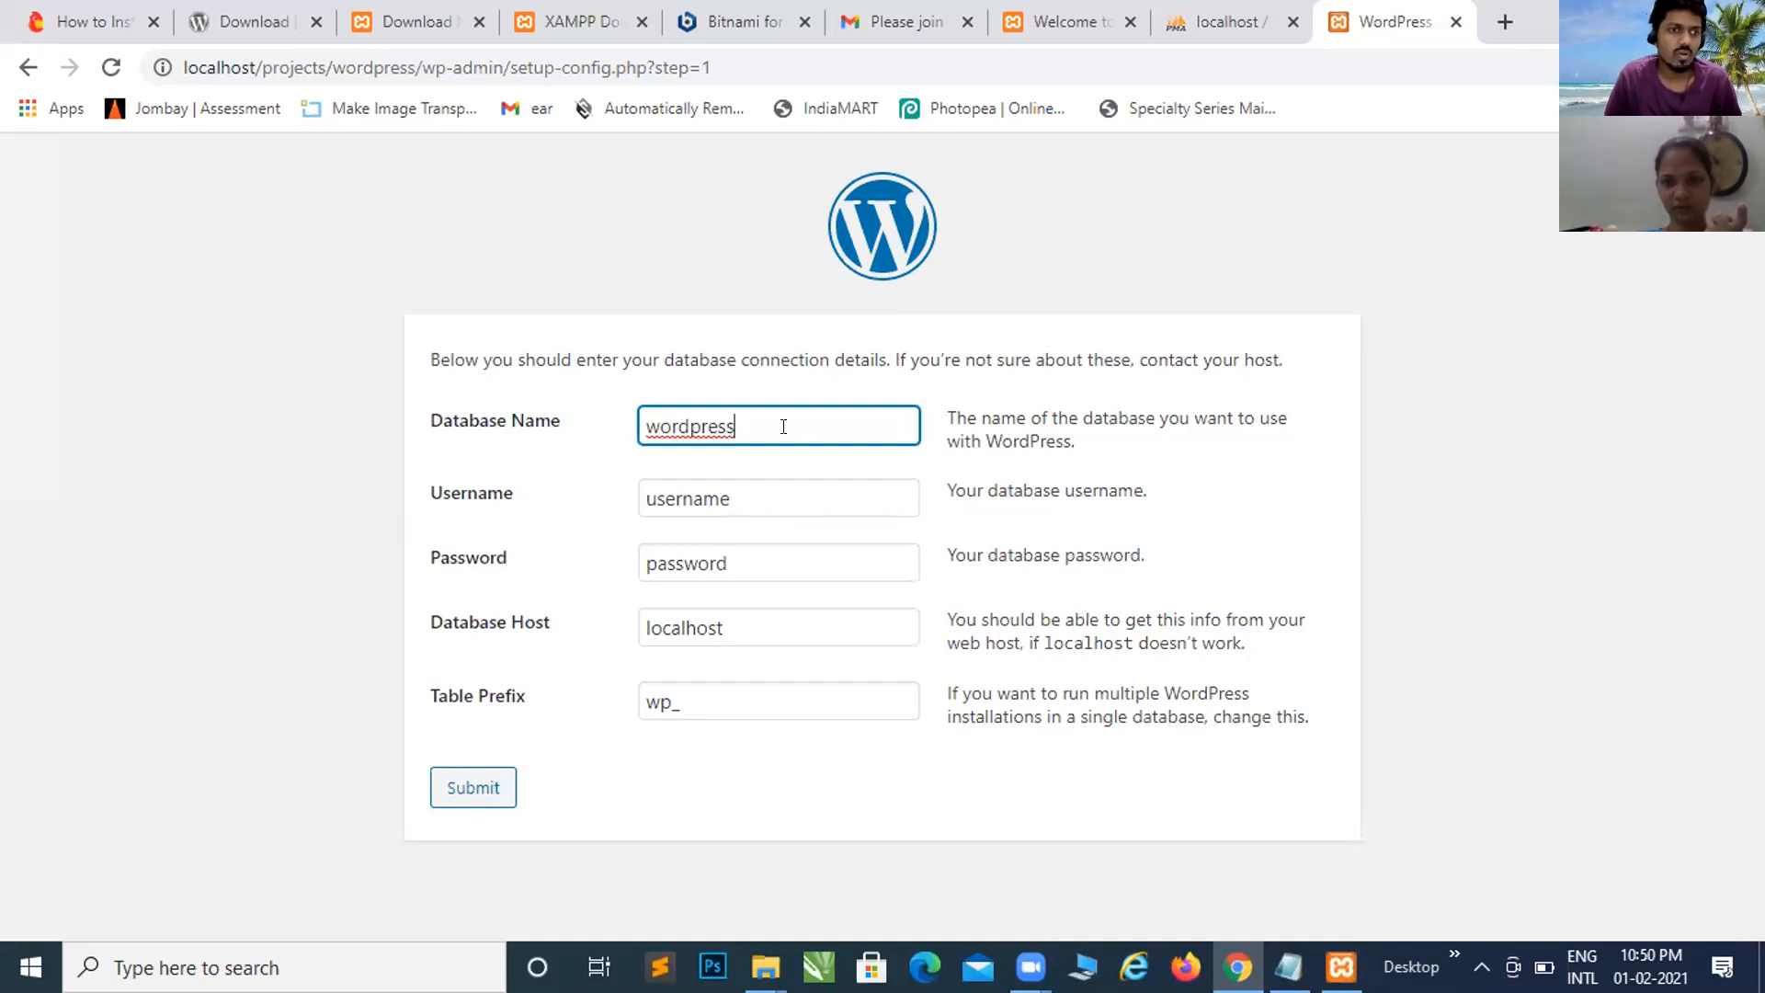
key(ctrl+a)
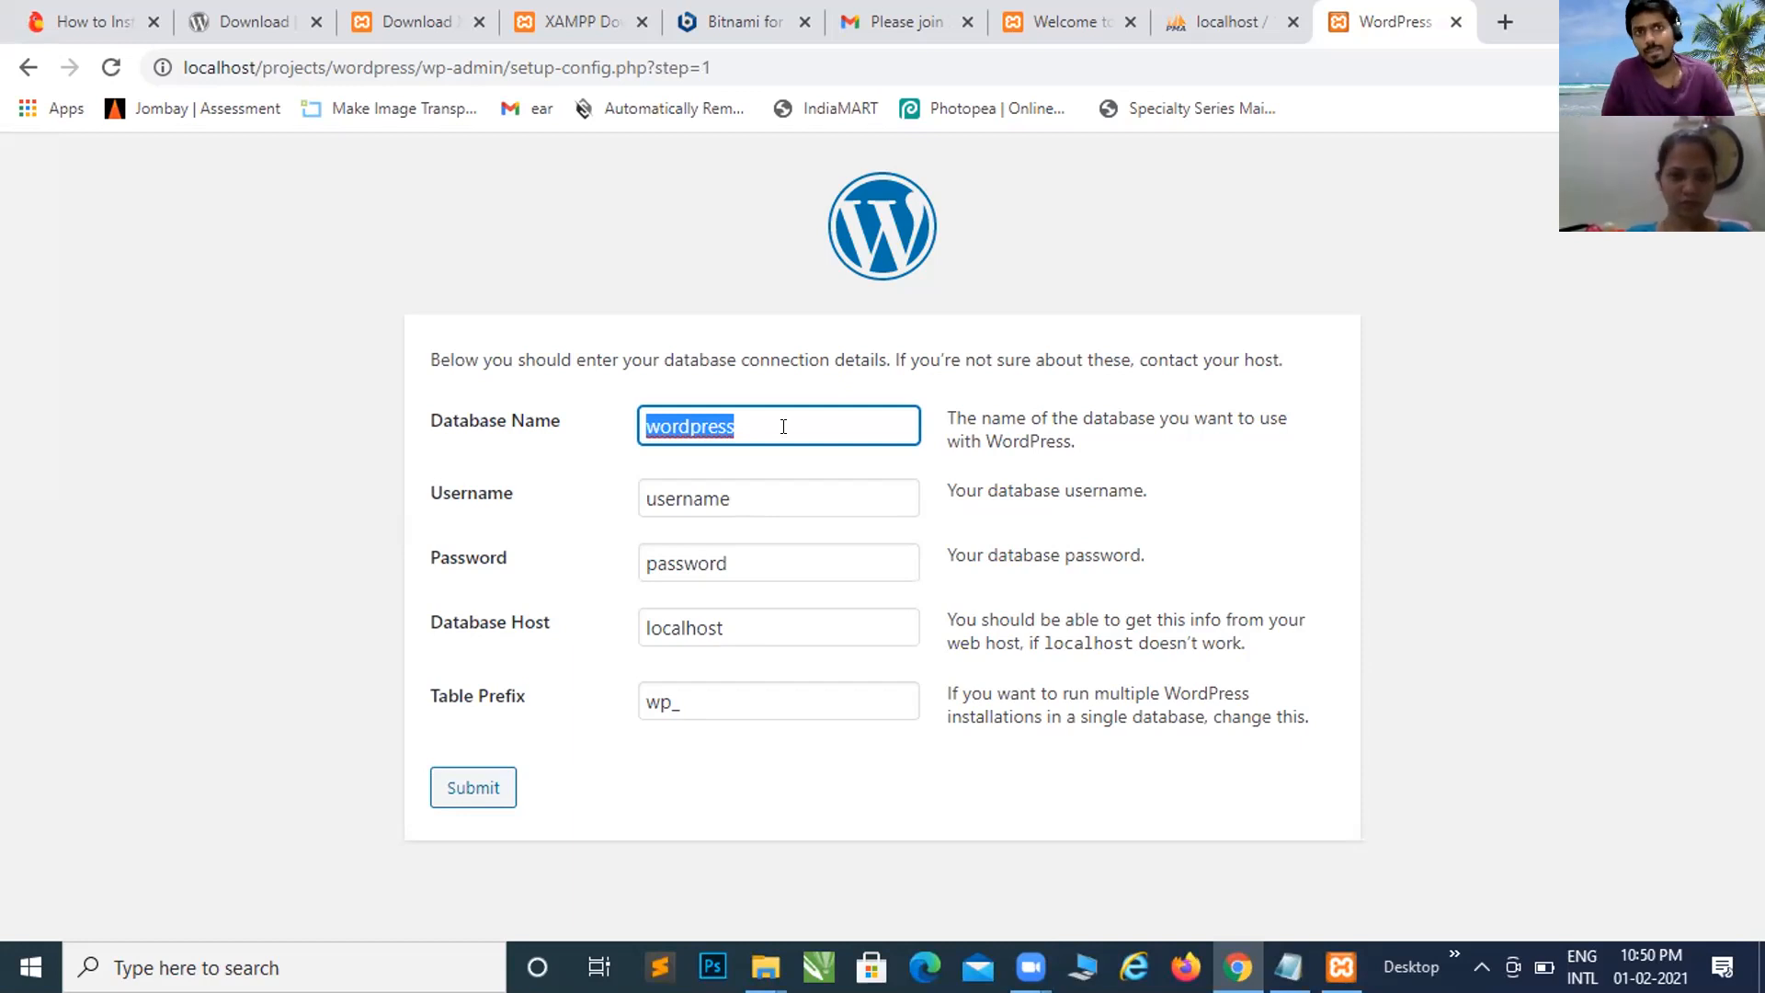
text(m)
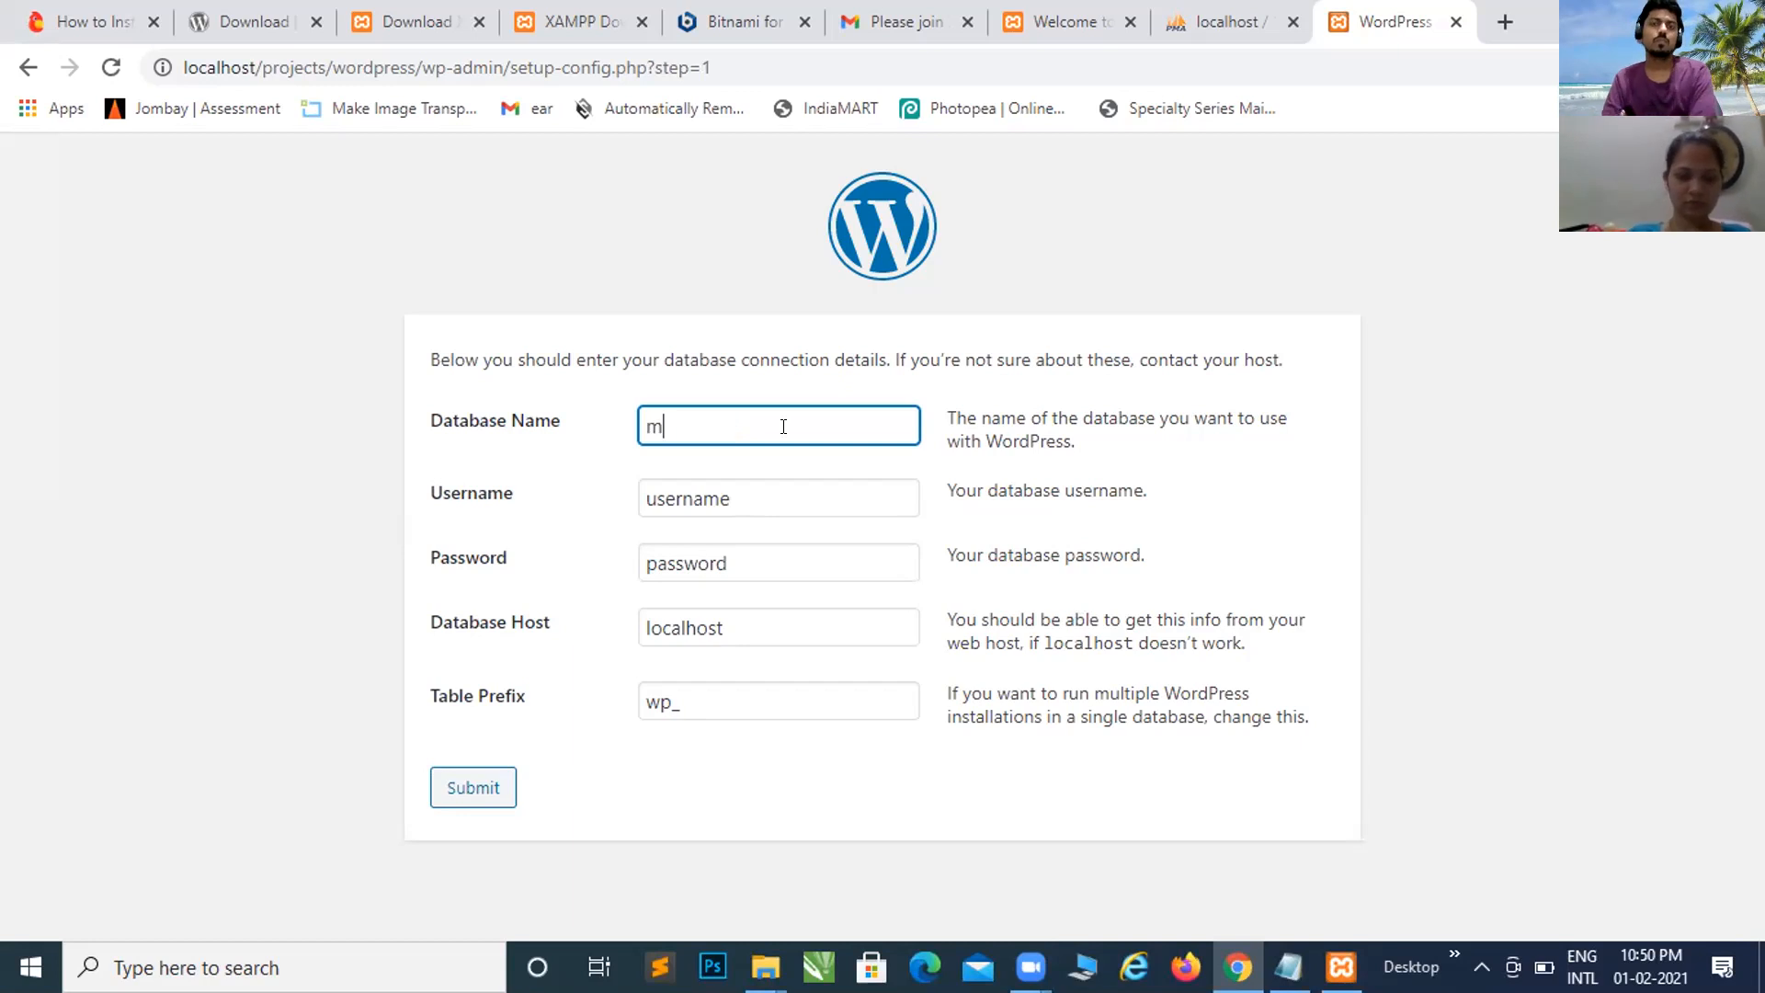
text(inal)
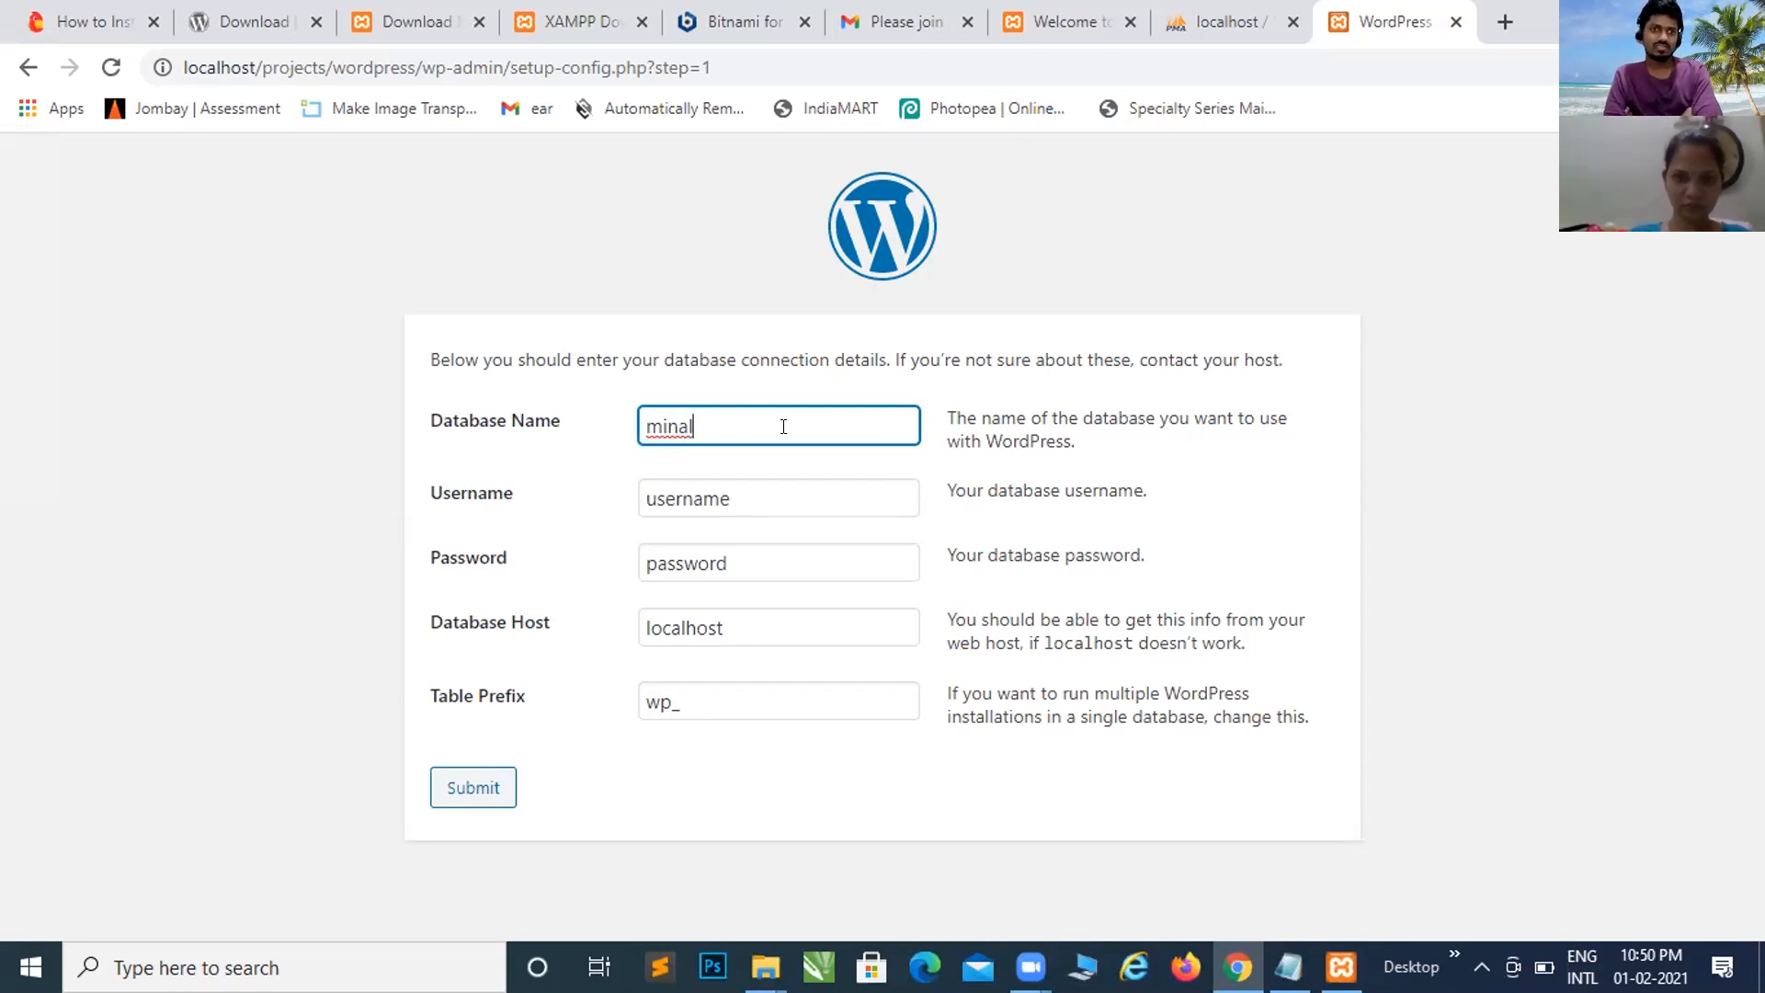
key(BackSpace)
key(BackSpace)
key(BackSpace)
key(BackSpace)
key(BackSpace)
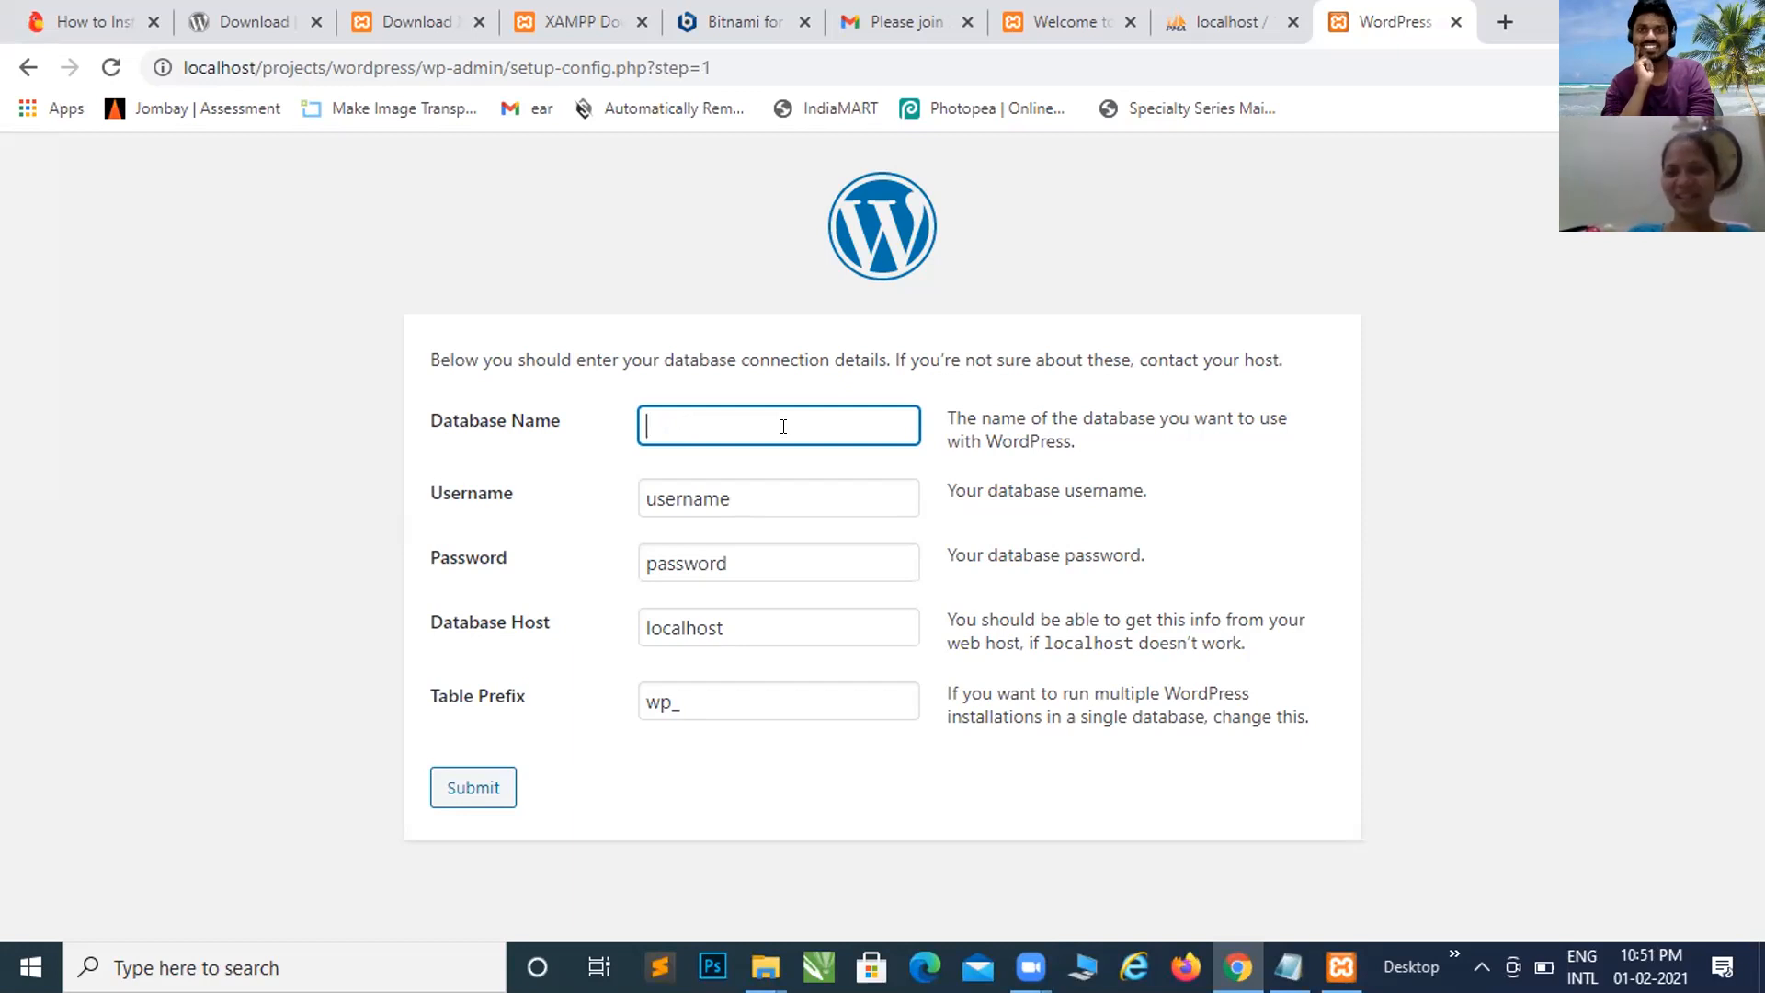
Step: Open the localhost phpMyAdmin tab to confirm the site's database has no tables
key(alt+Tab)
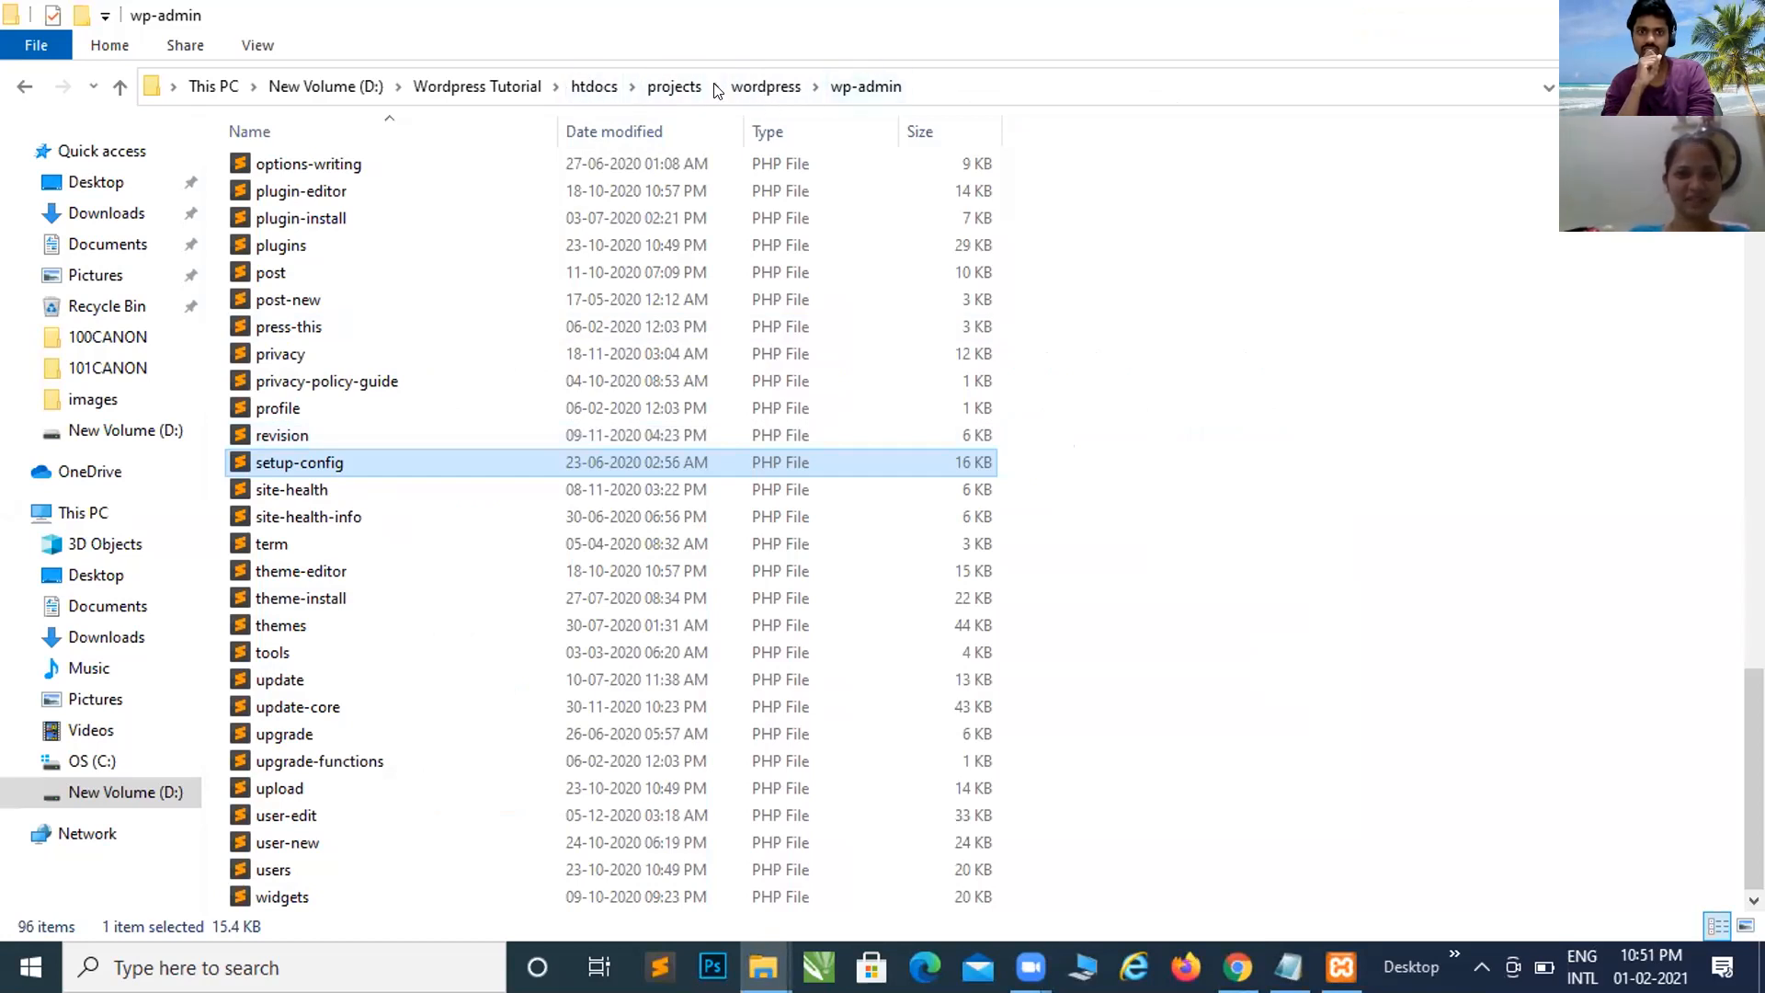
key(alt+Tab)
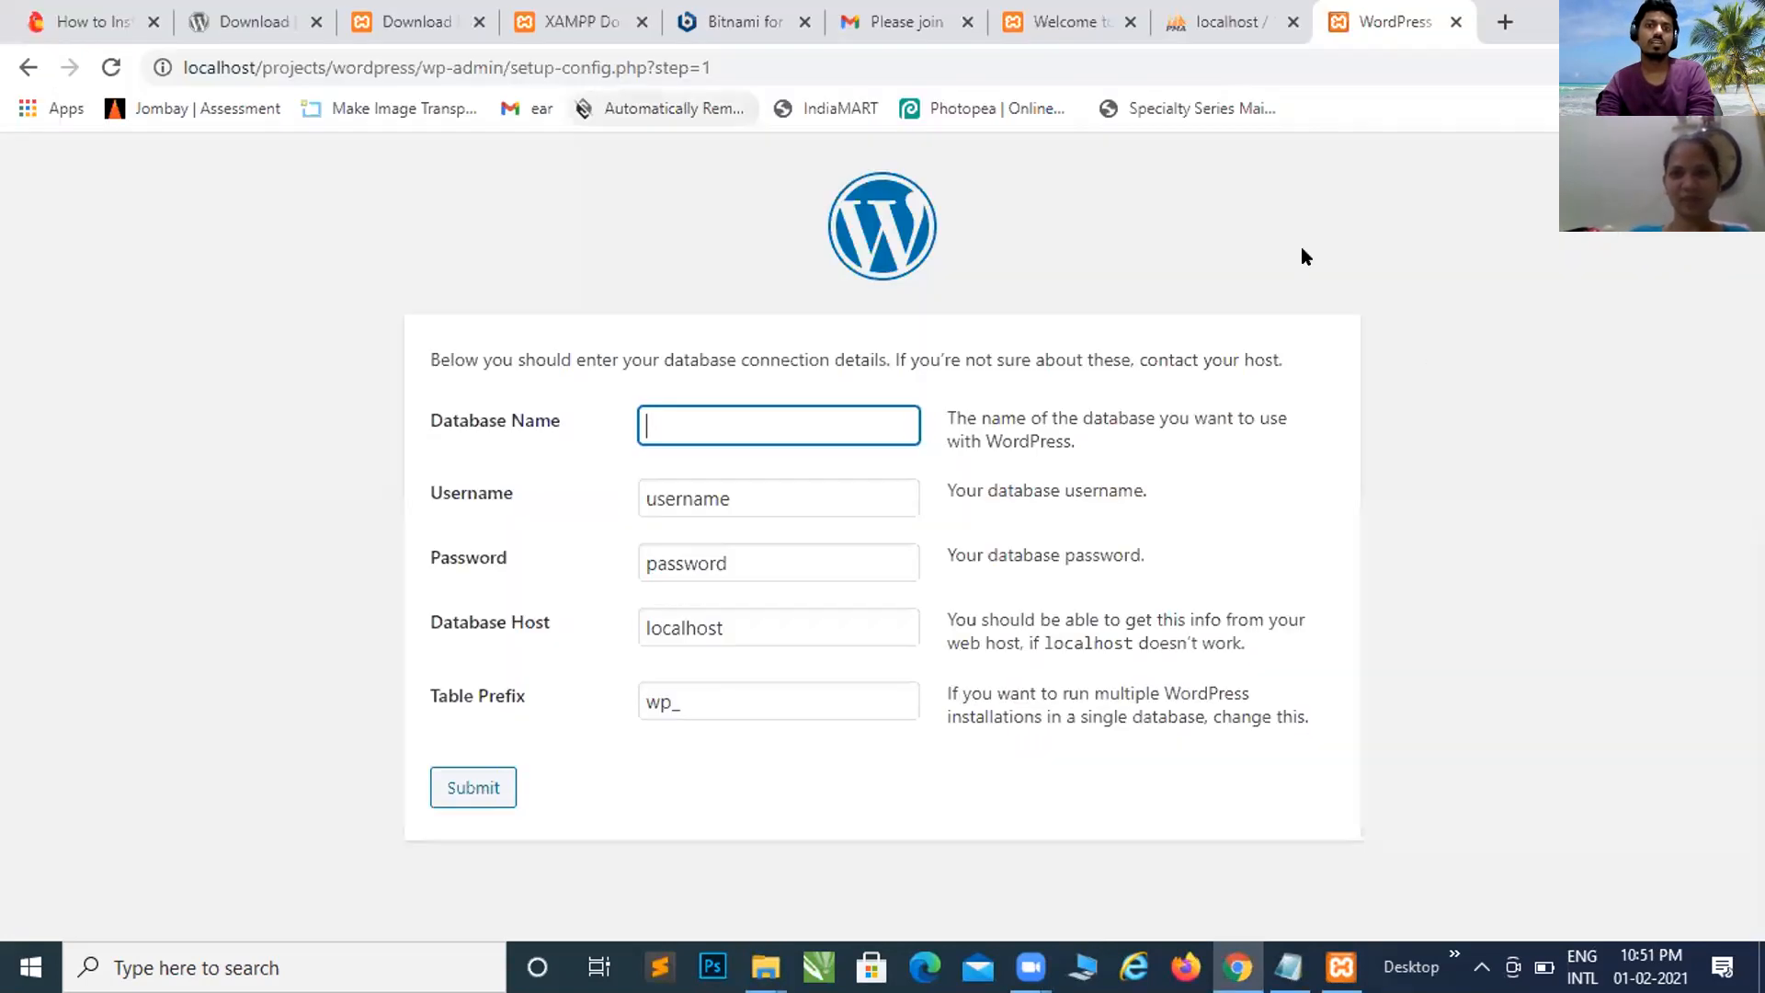
click(1506, 22)
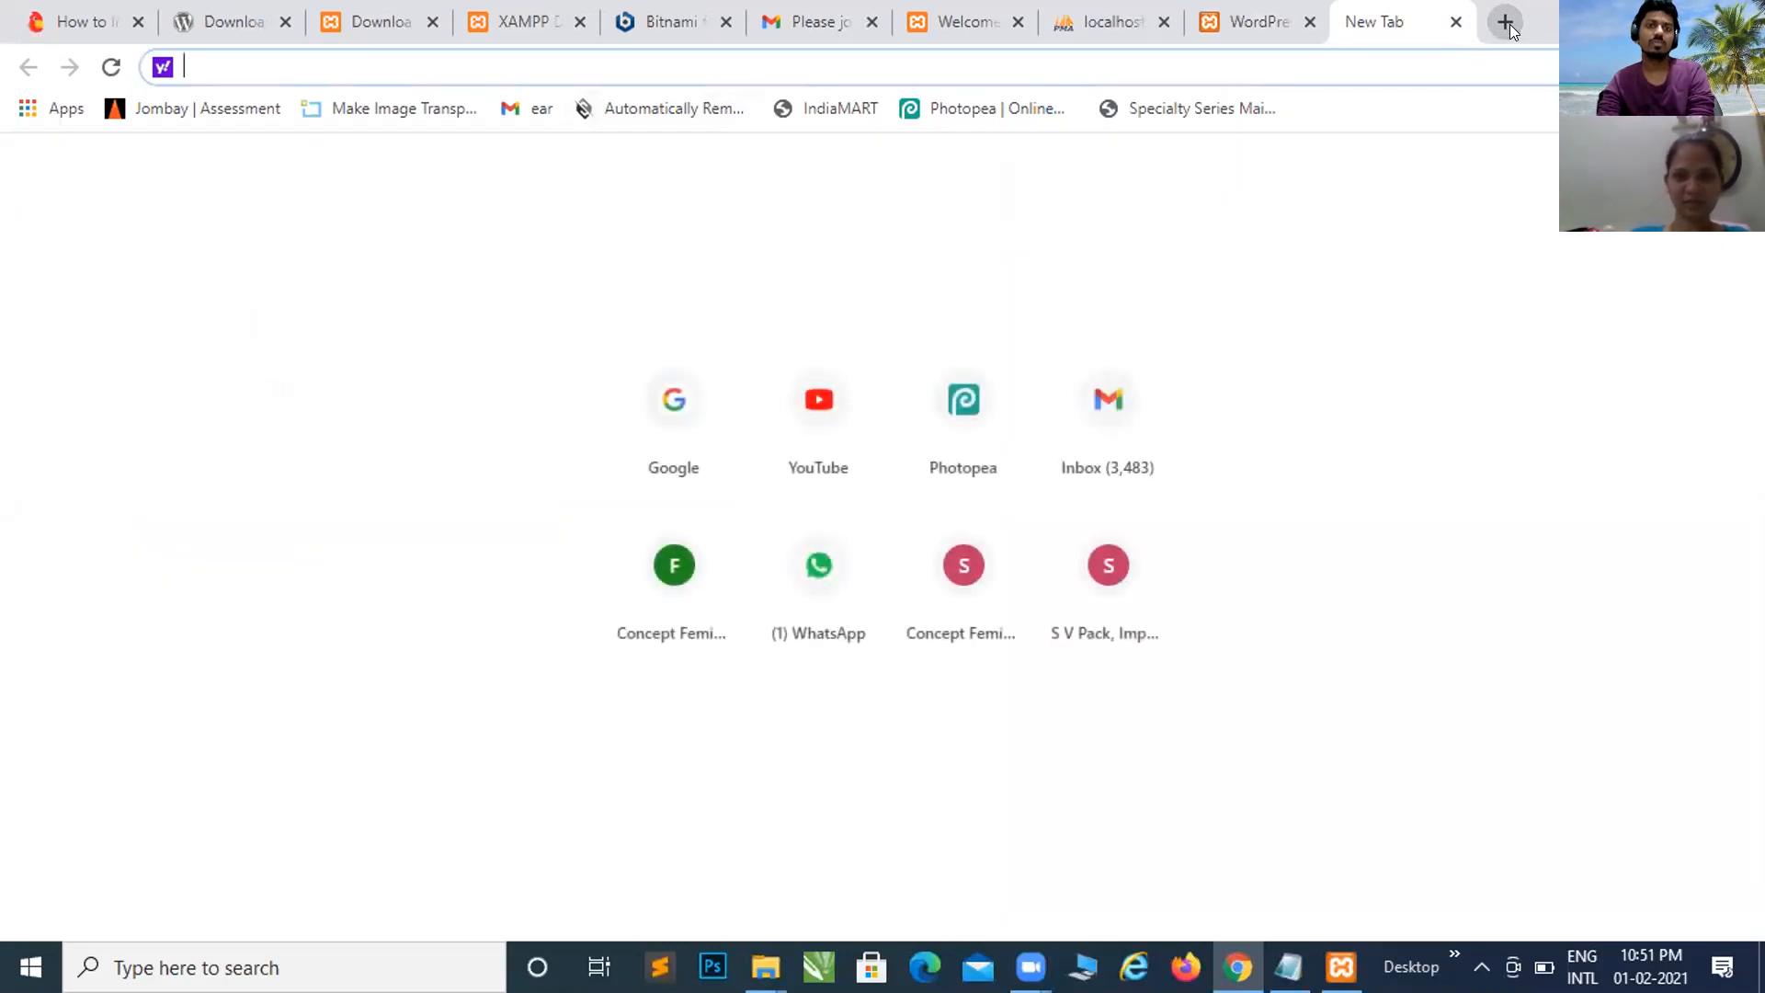
key(ctrl+shift+Tab)
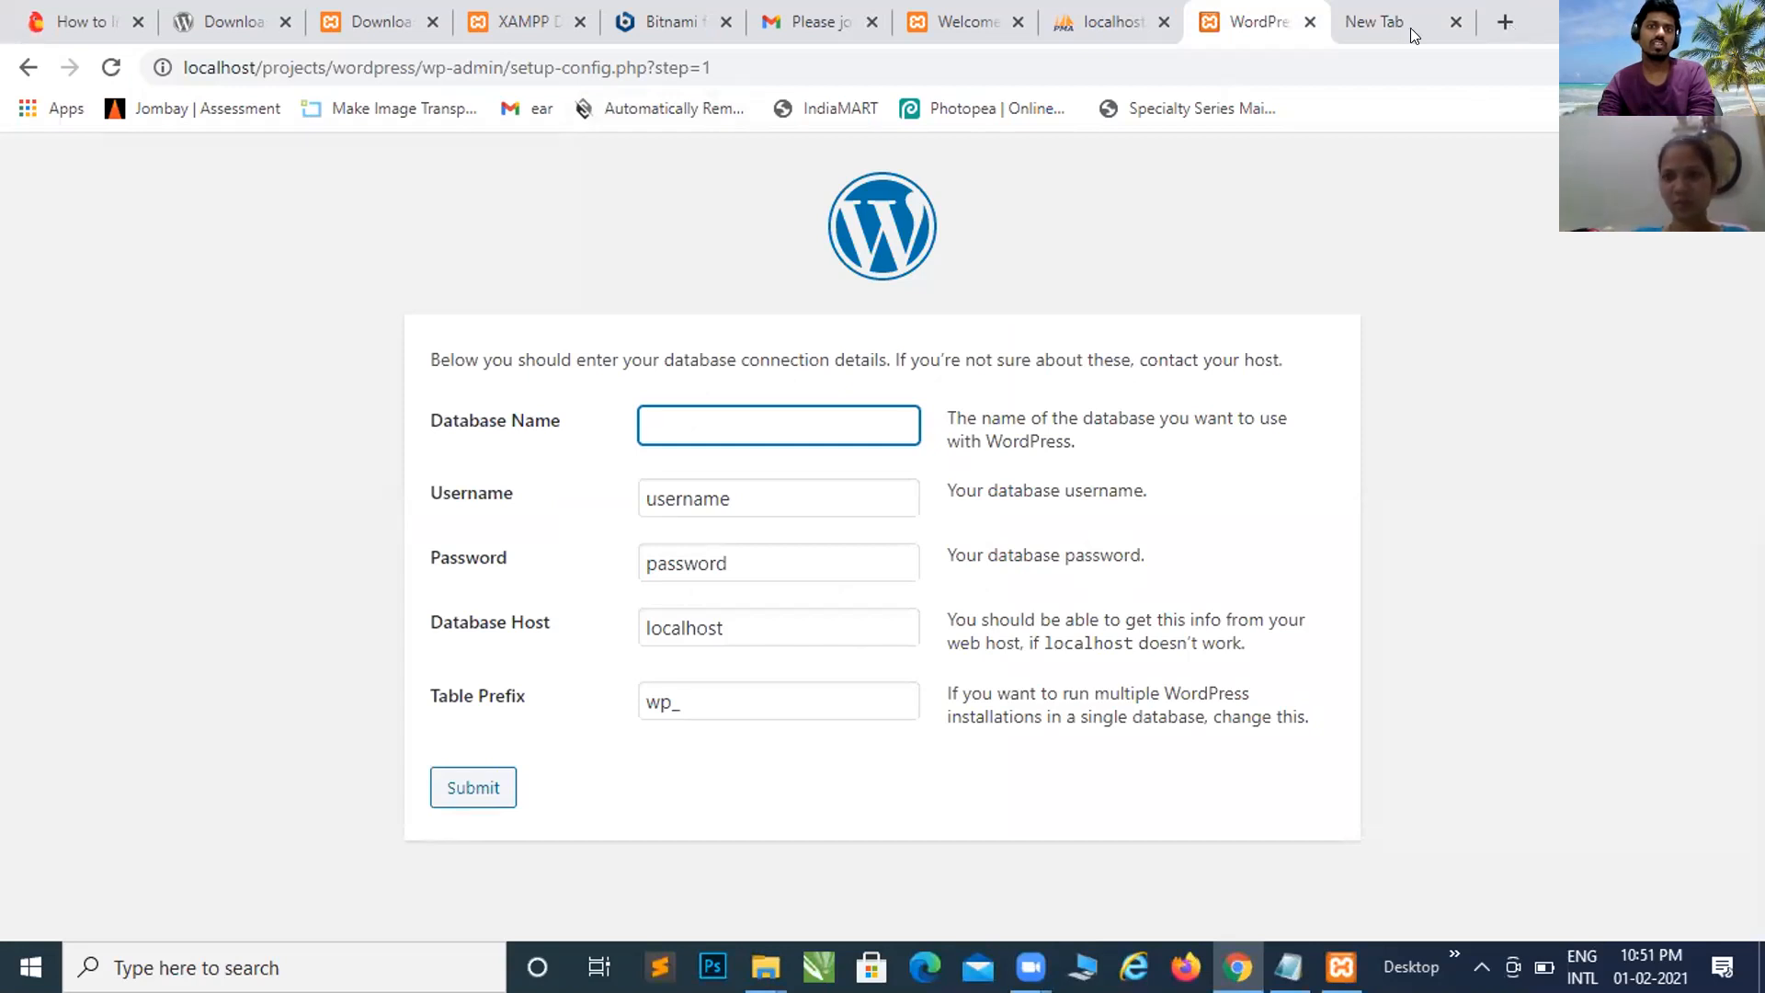
click(1454, 24)
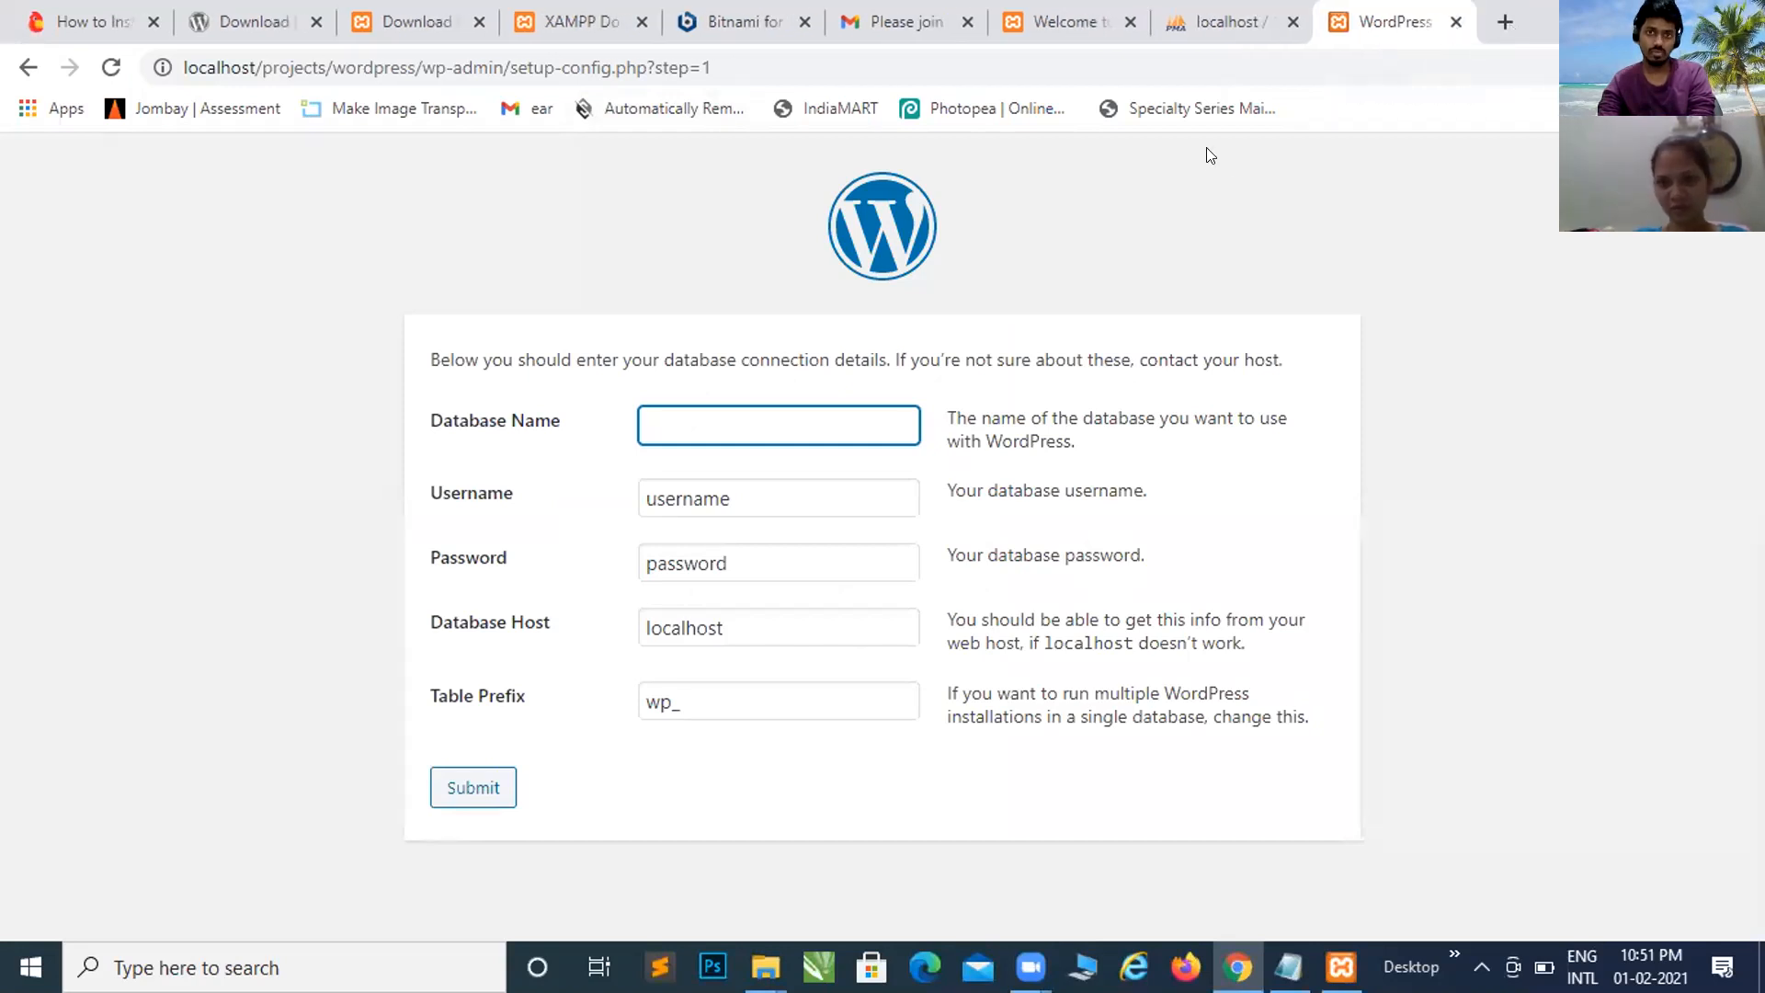
click(1228, 24)
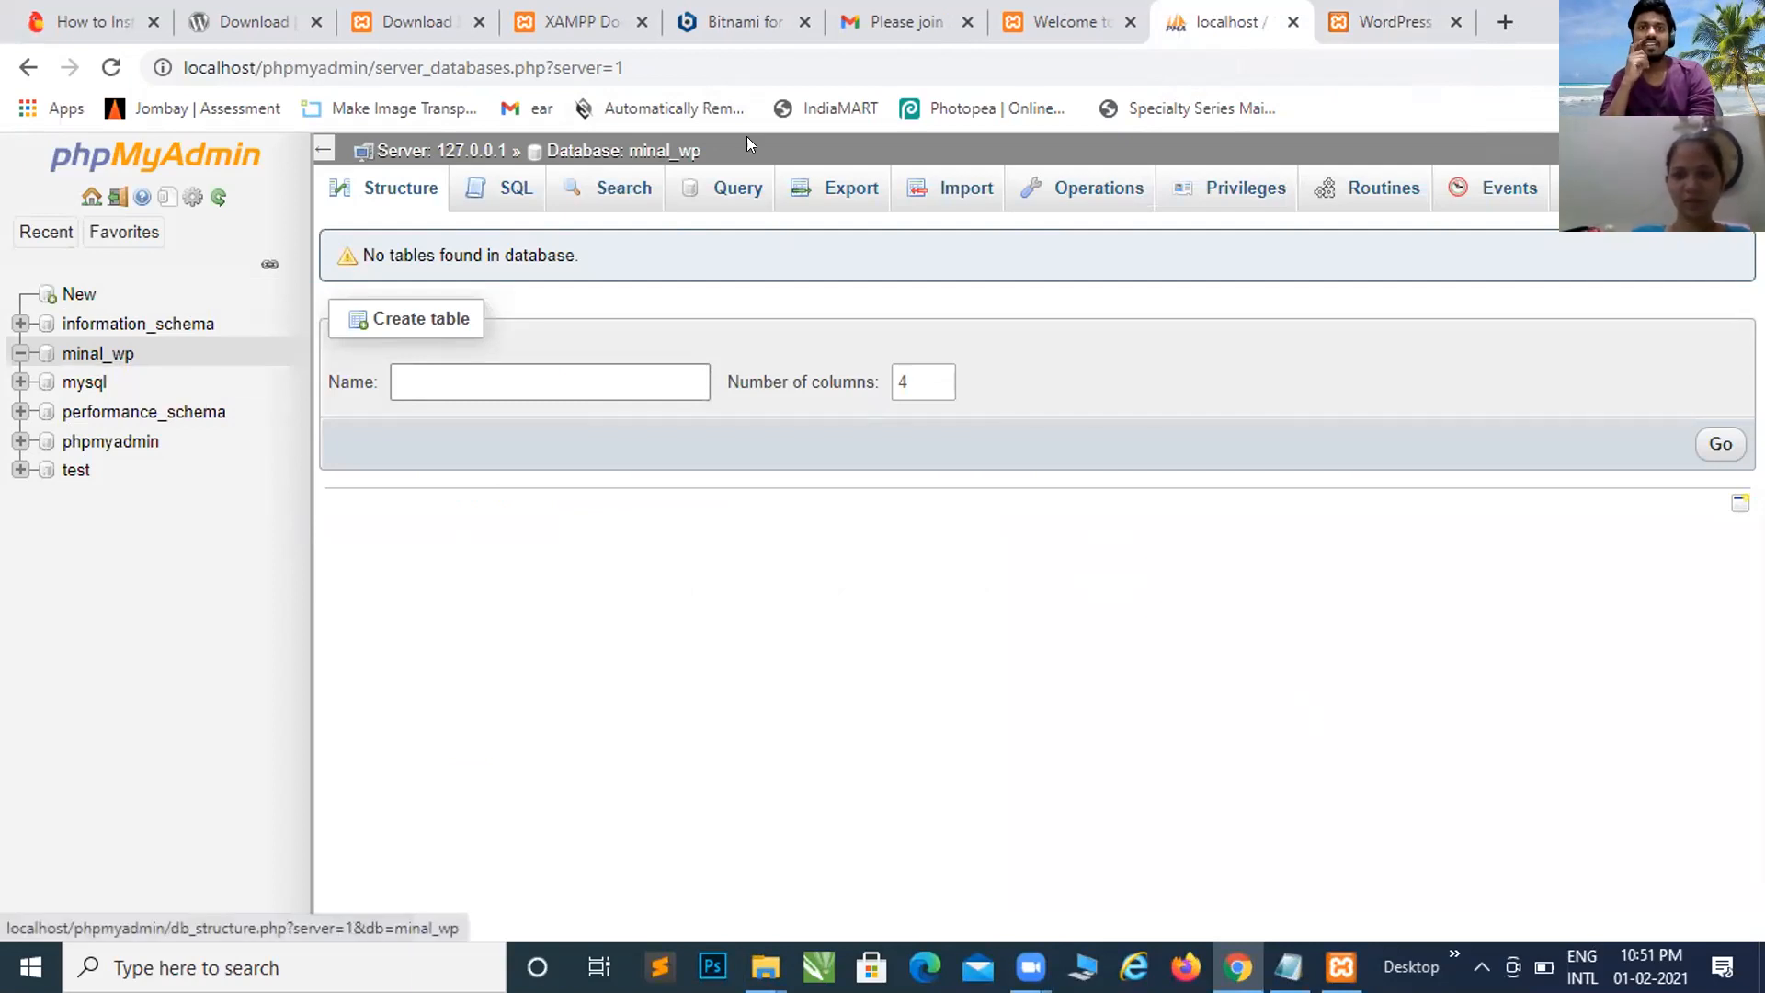
Step: Enter the new database's name in Database Name and select the default Username text
click(1412, 7)
text(min)
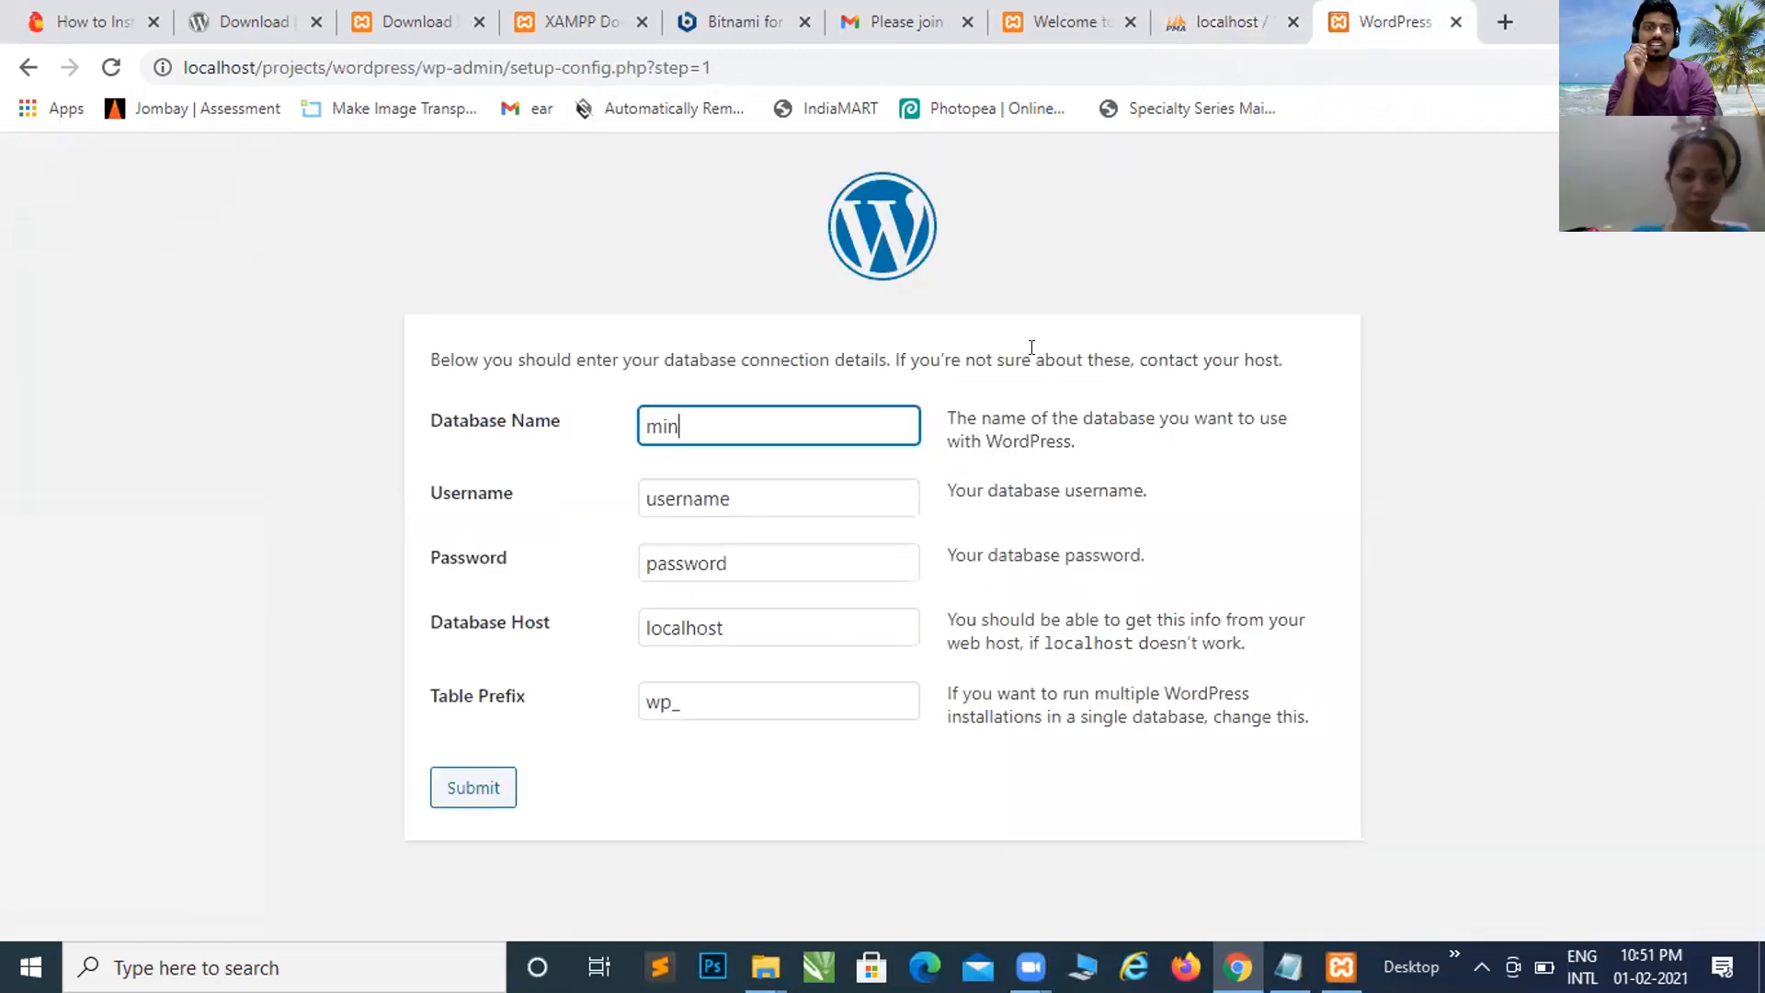
text(al_)
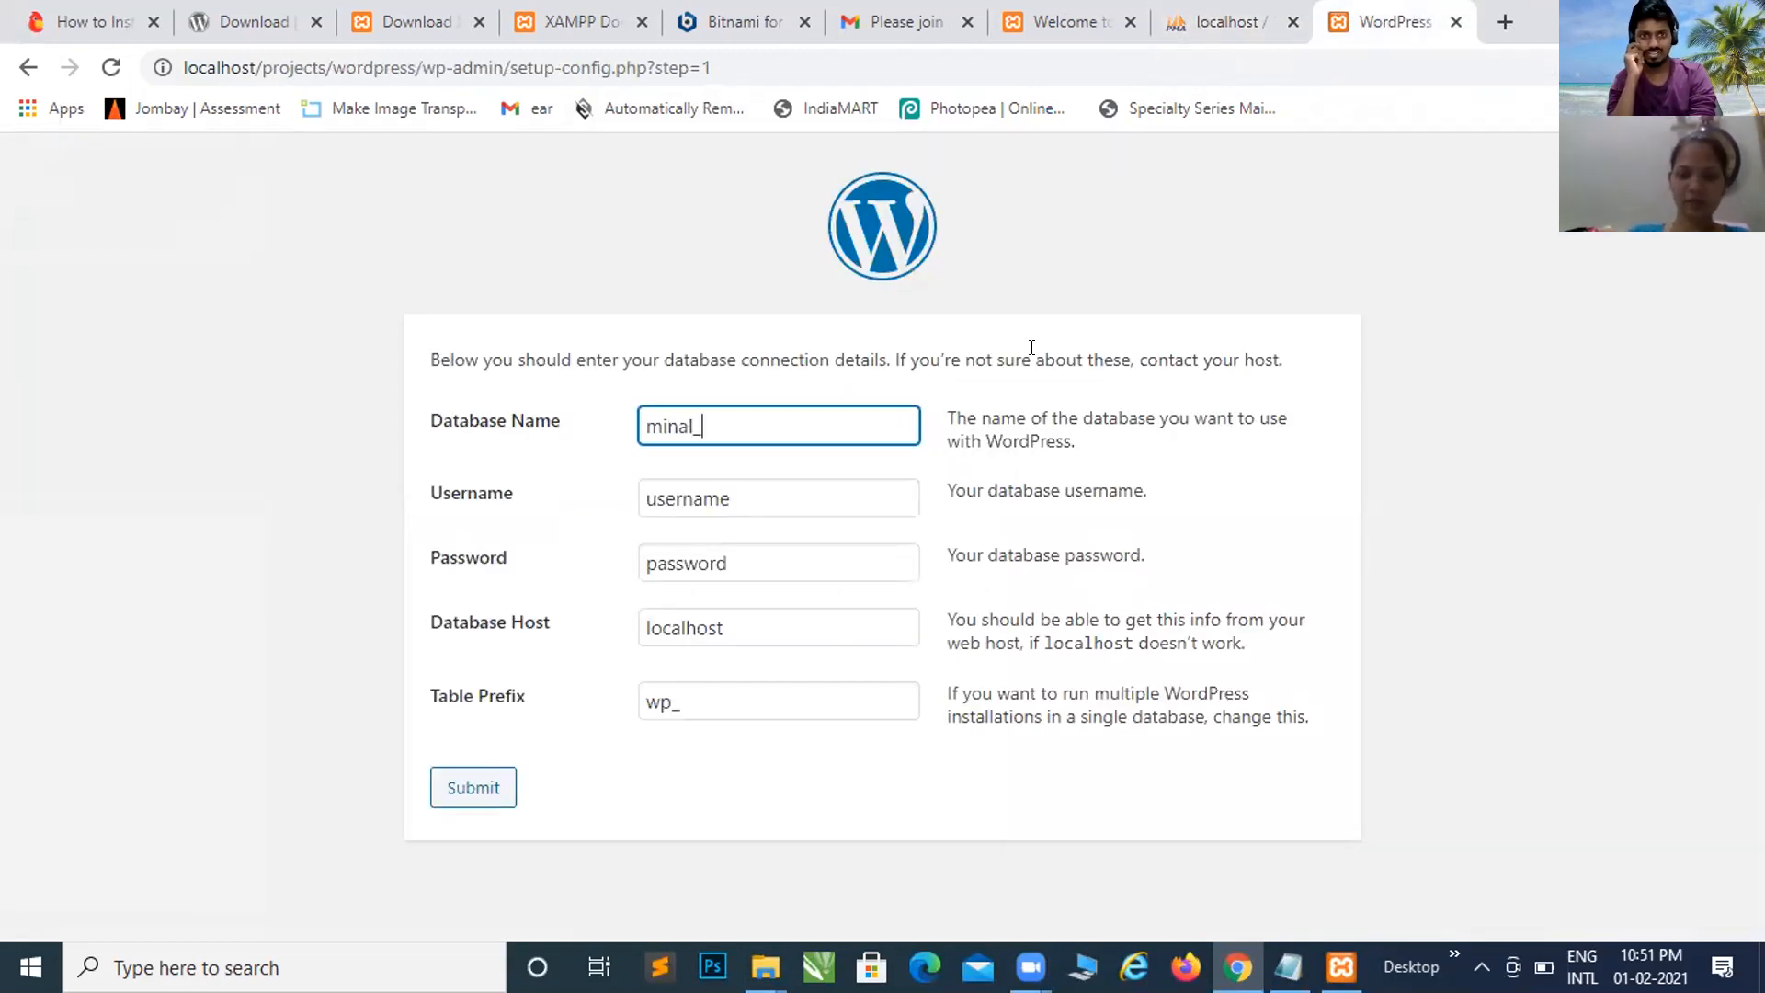
text(wp)
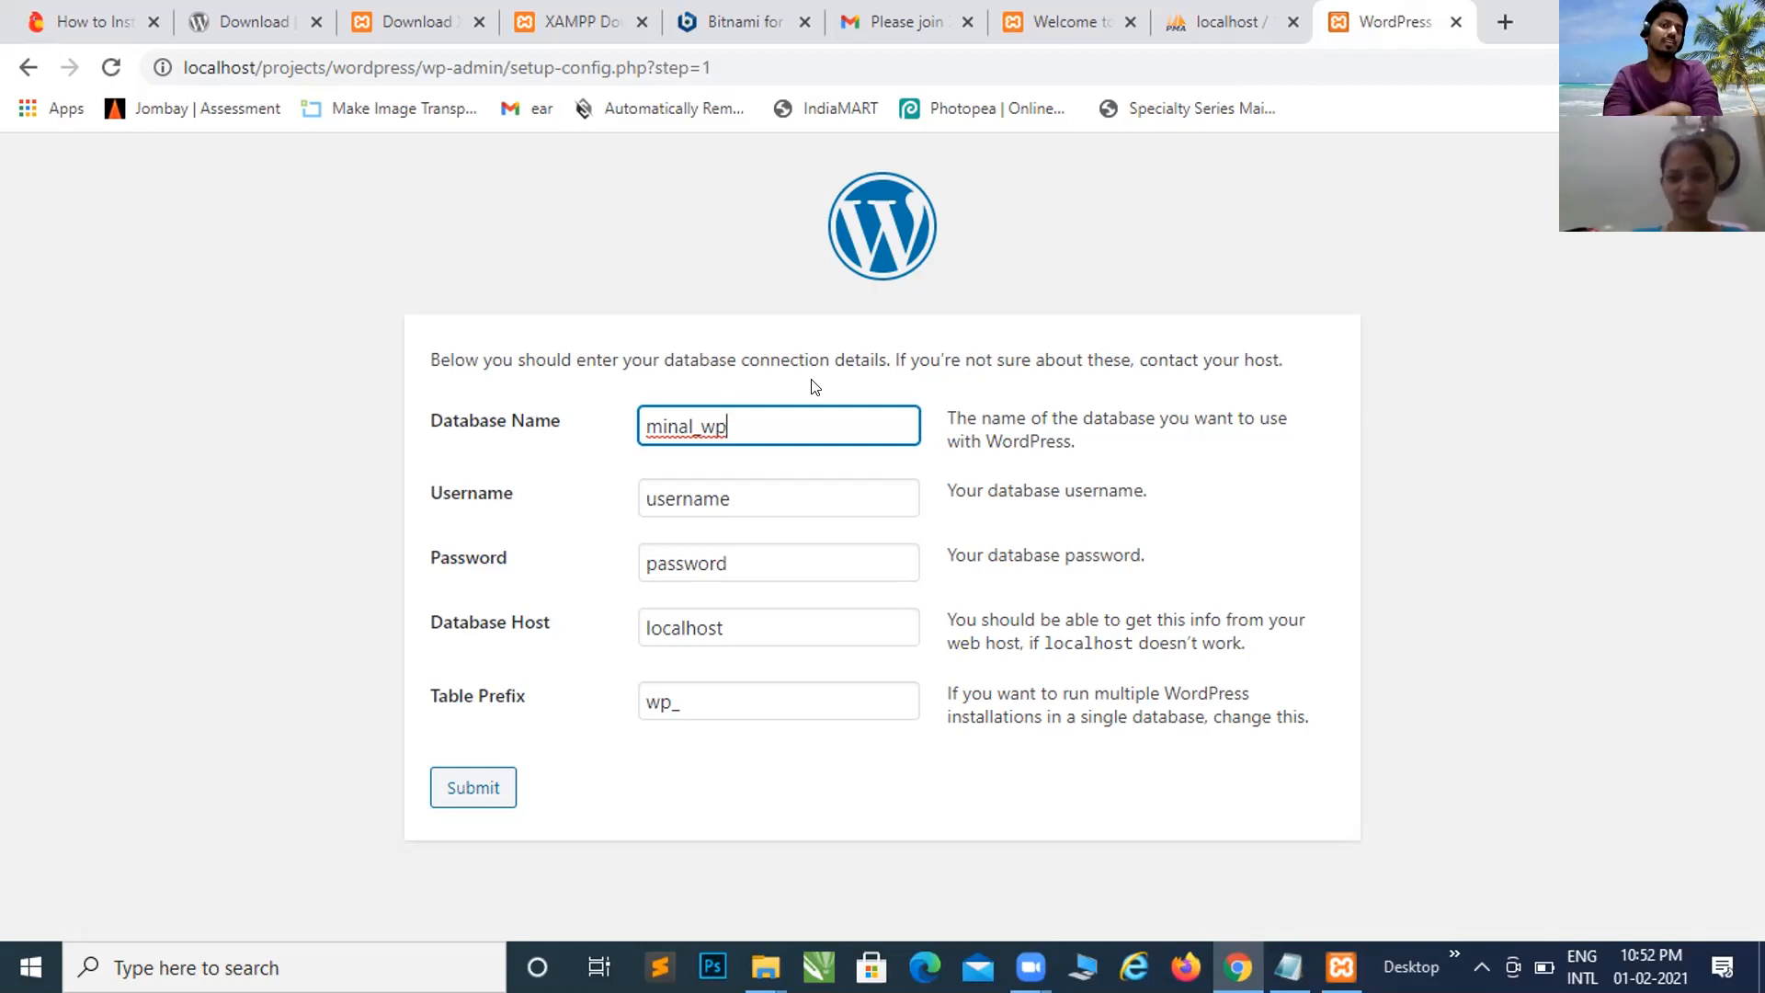
click(761, 485)
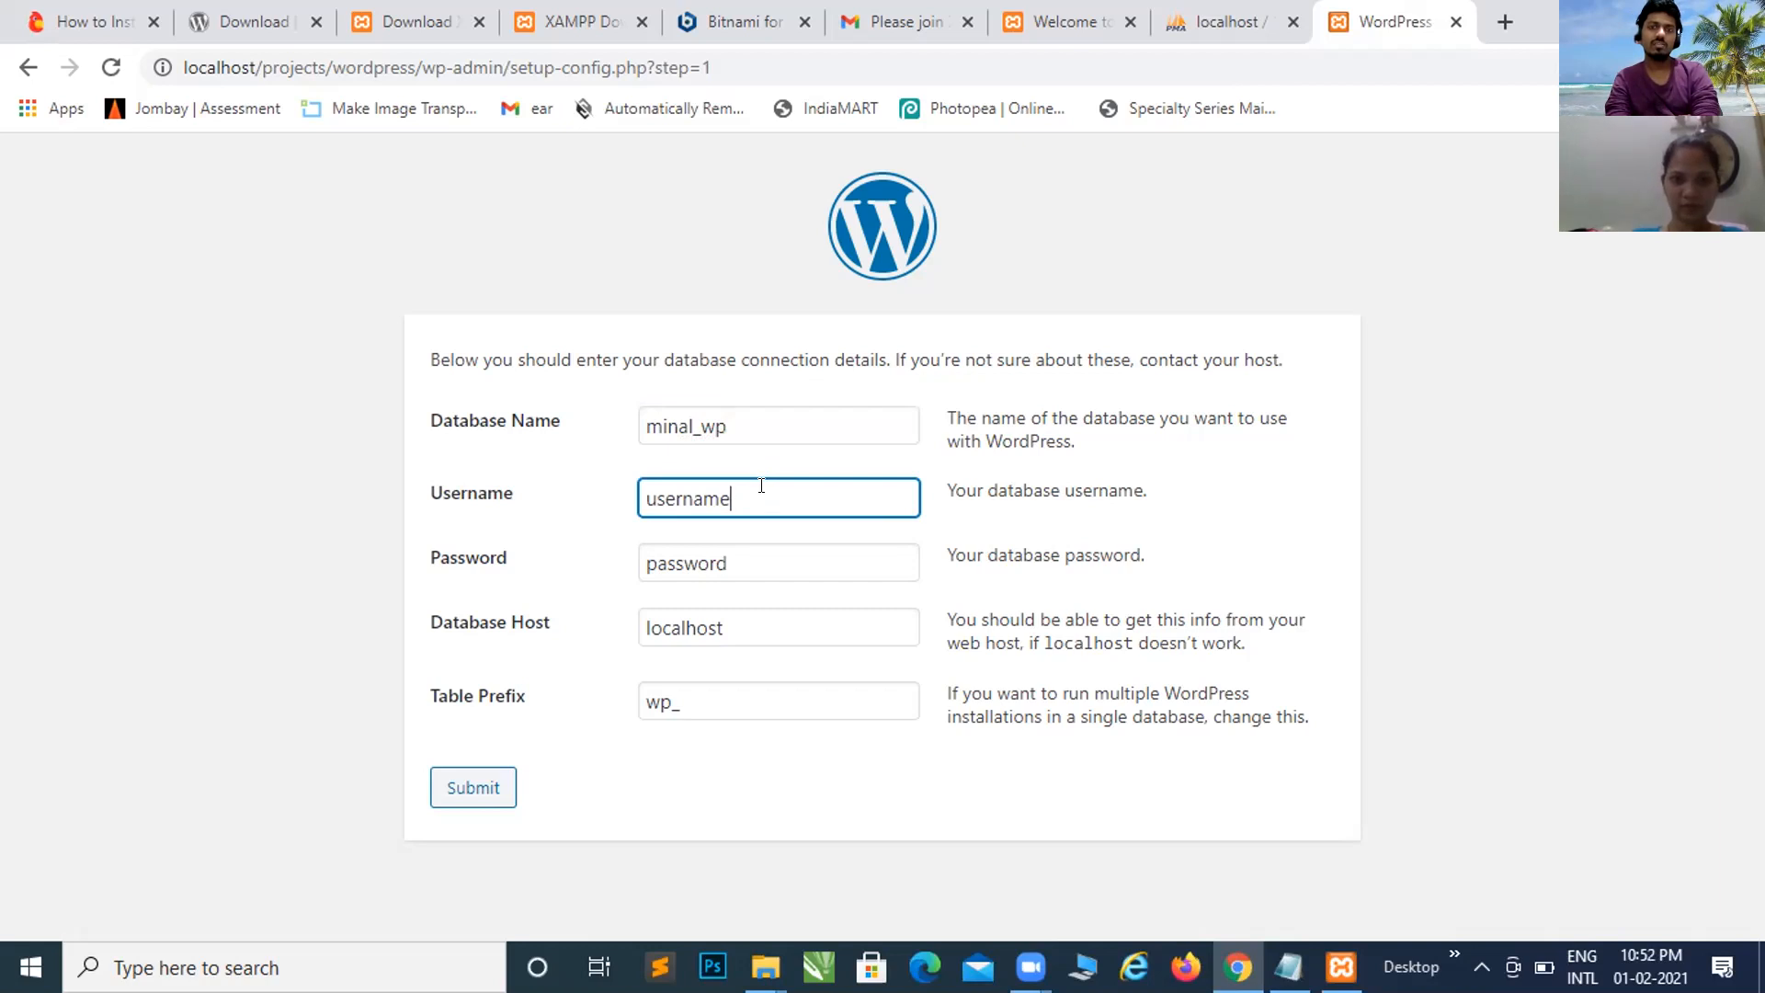
double_click(678, 496)
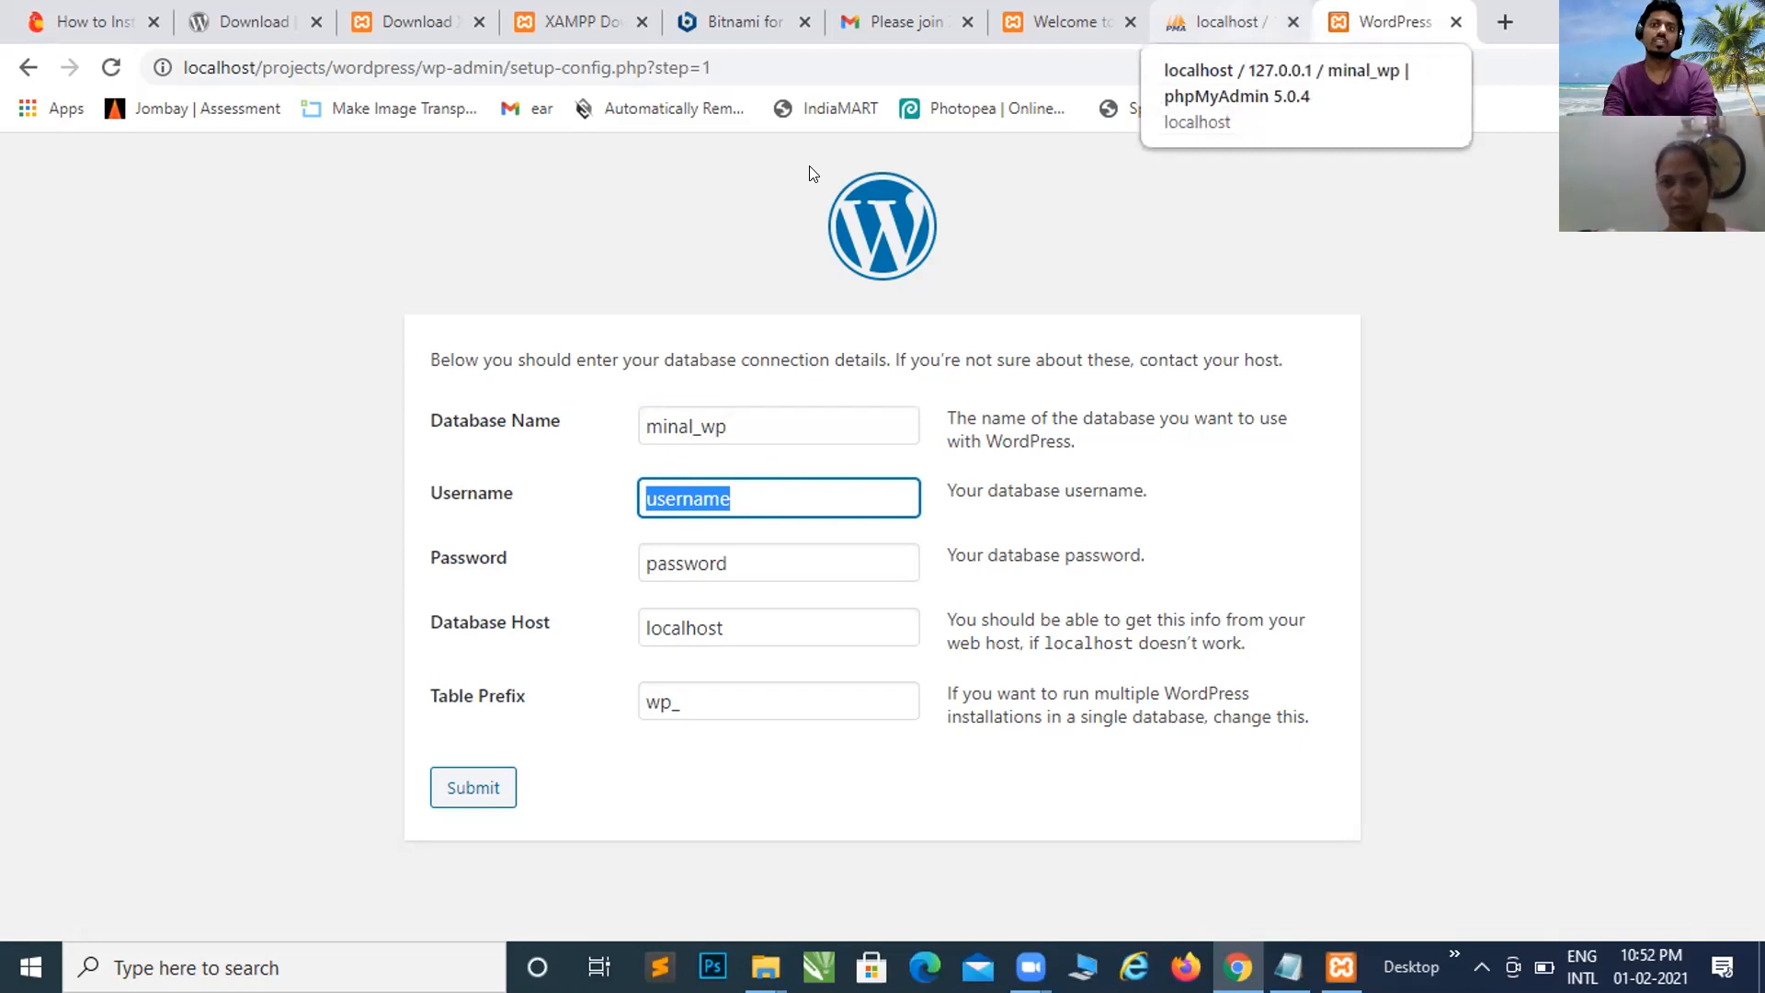
click(1223, 21)
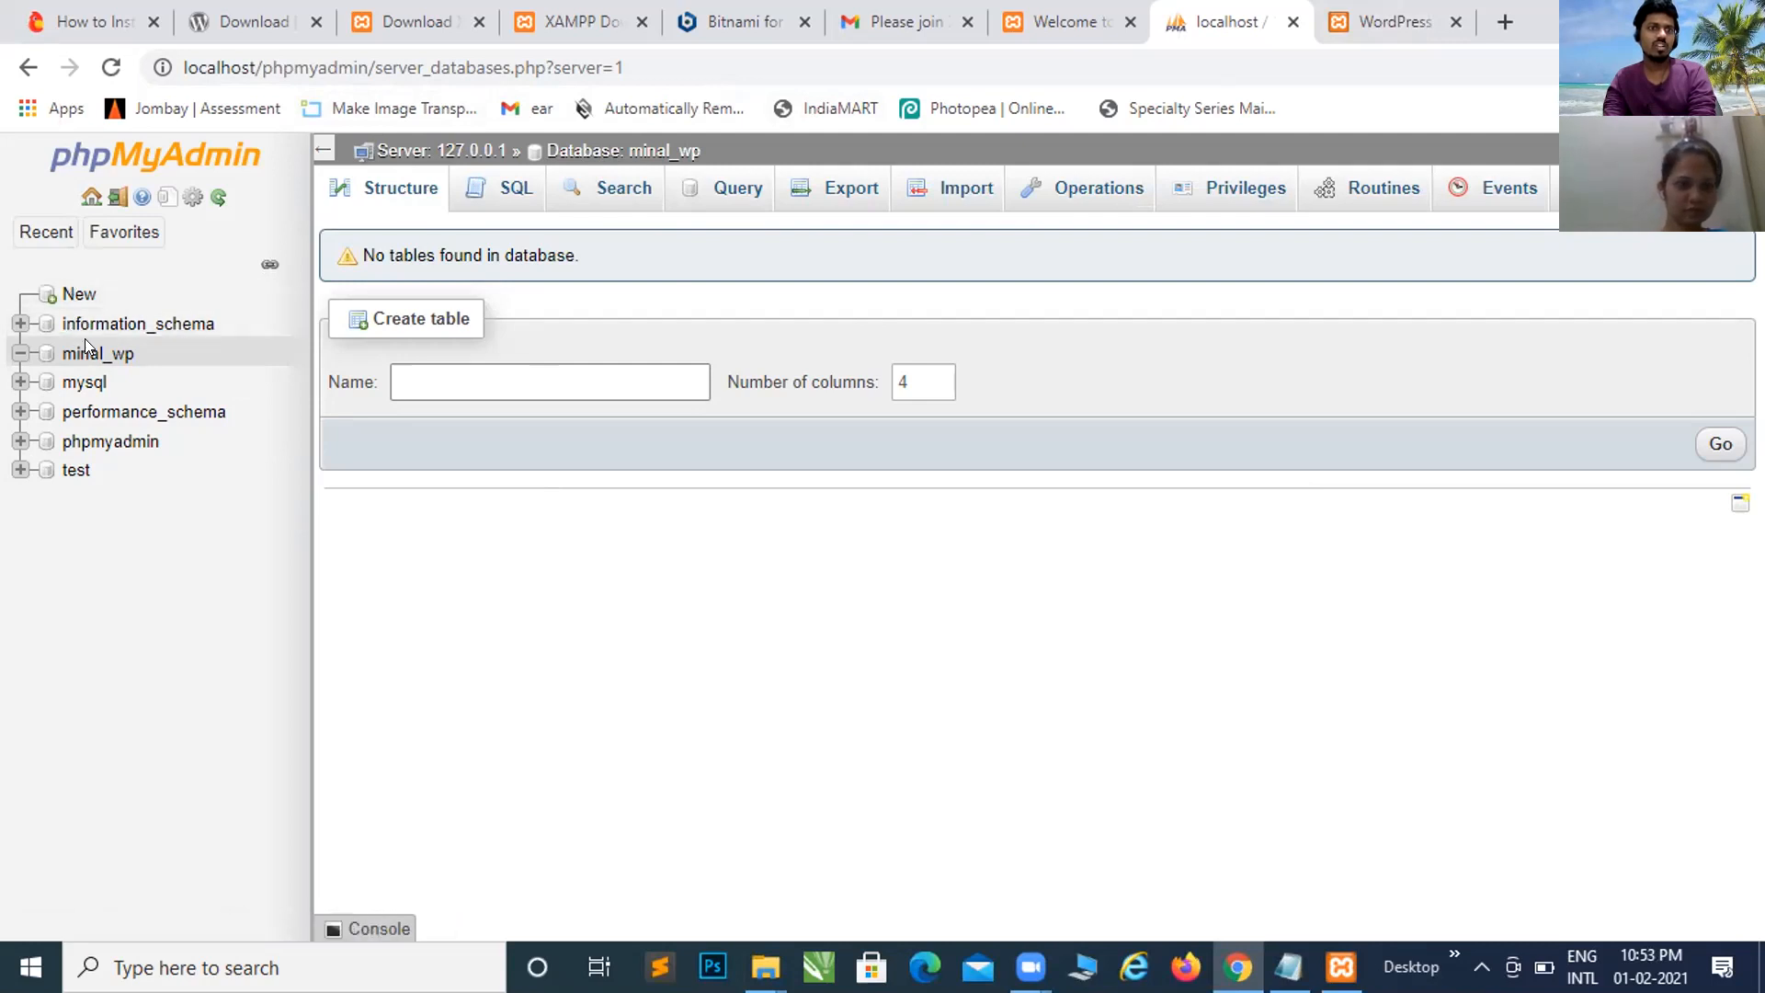
Step: Return to the phpMyAdmin server home page and review the database server and theme details
click(170, 160)
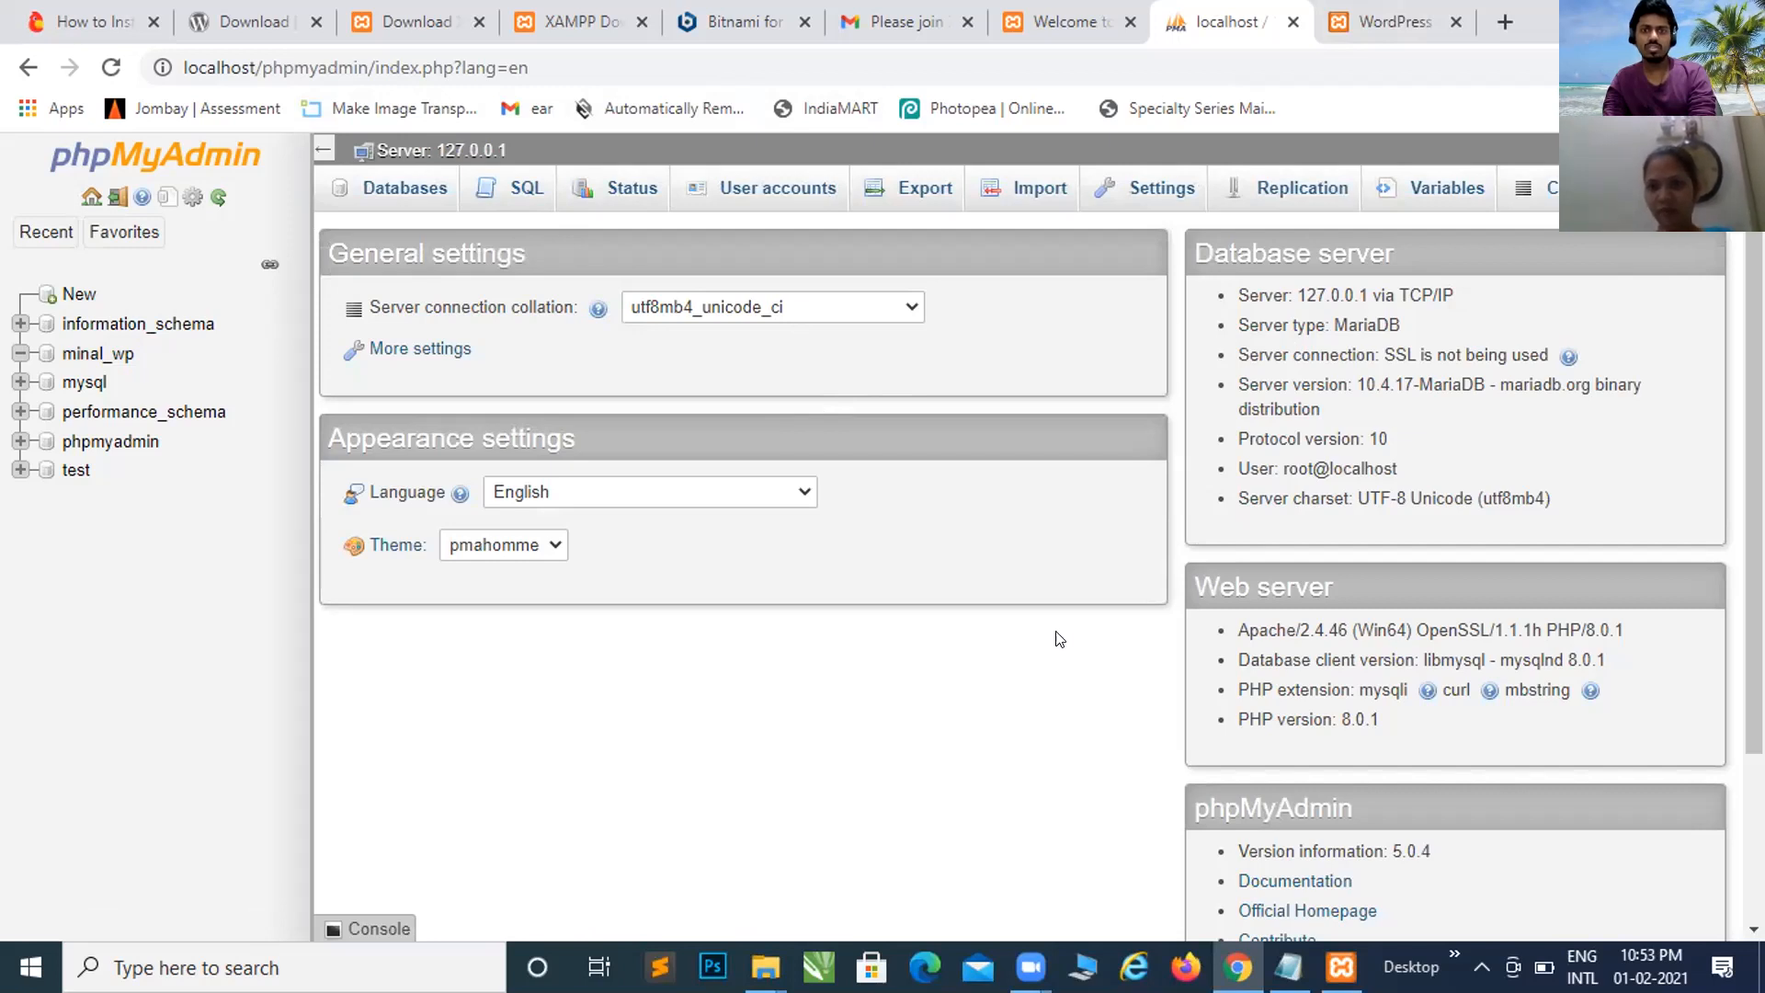
triple_click(1577, 331)
drag(1310, 480, 1232, 648)
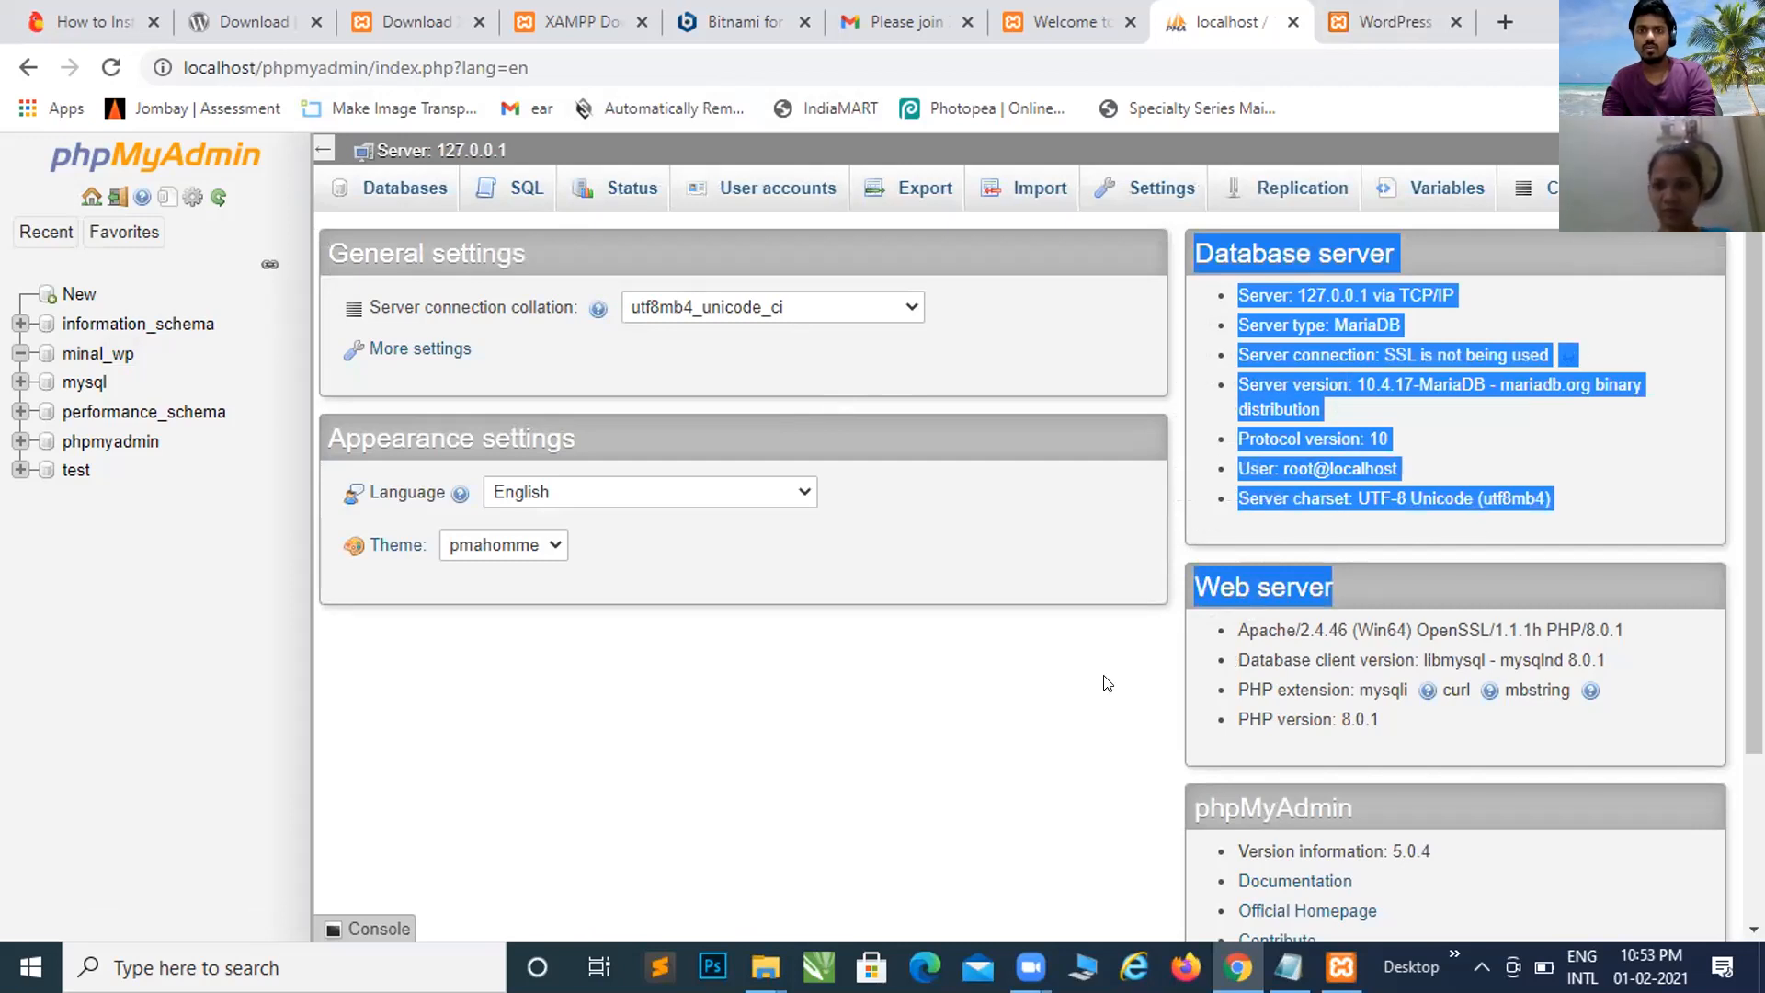
click(1302, 510)
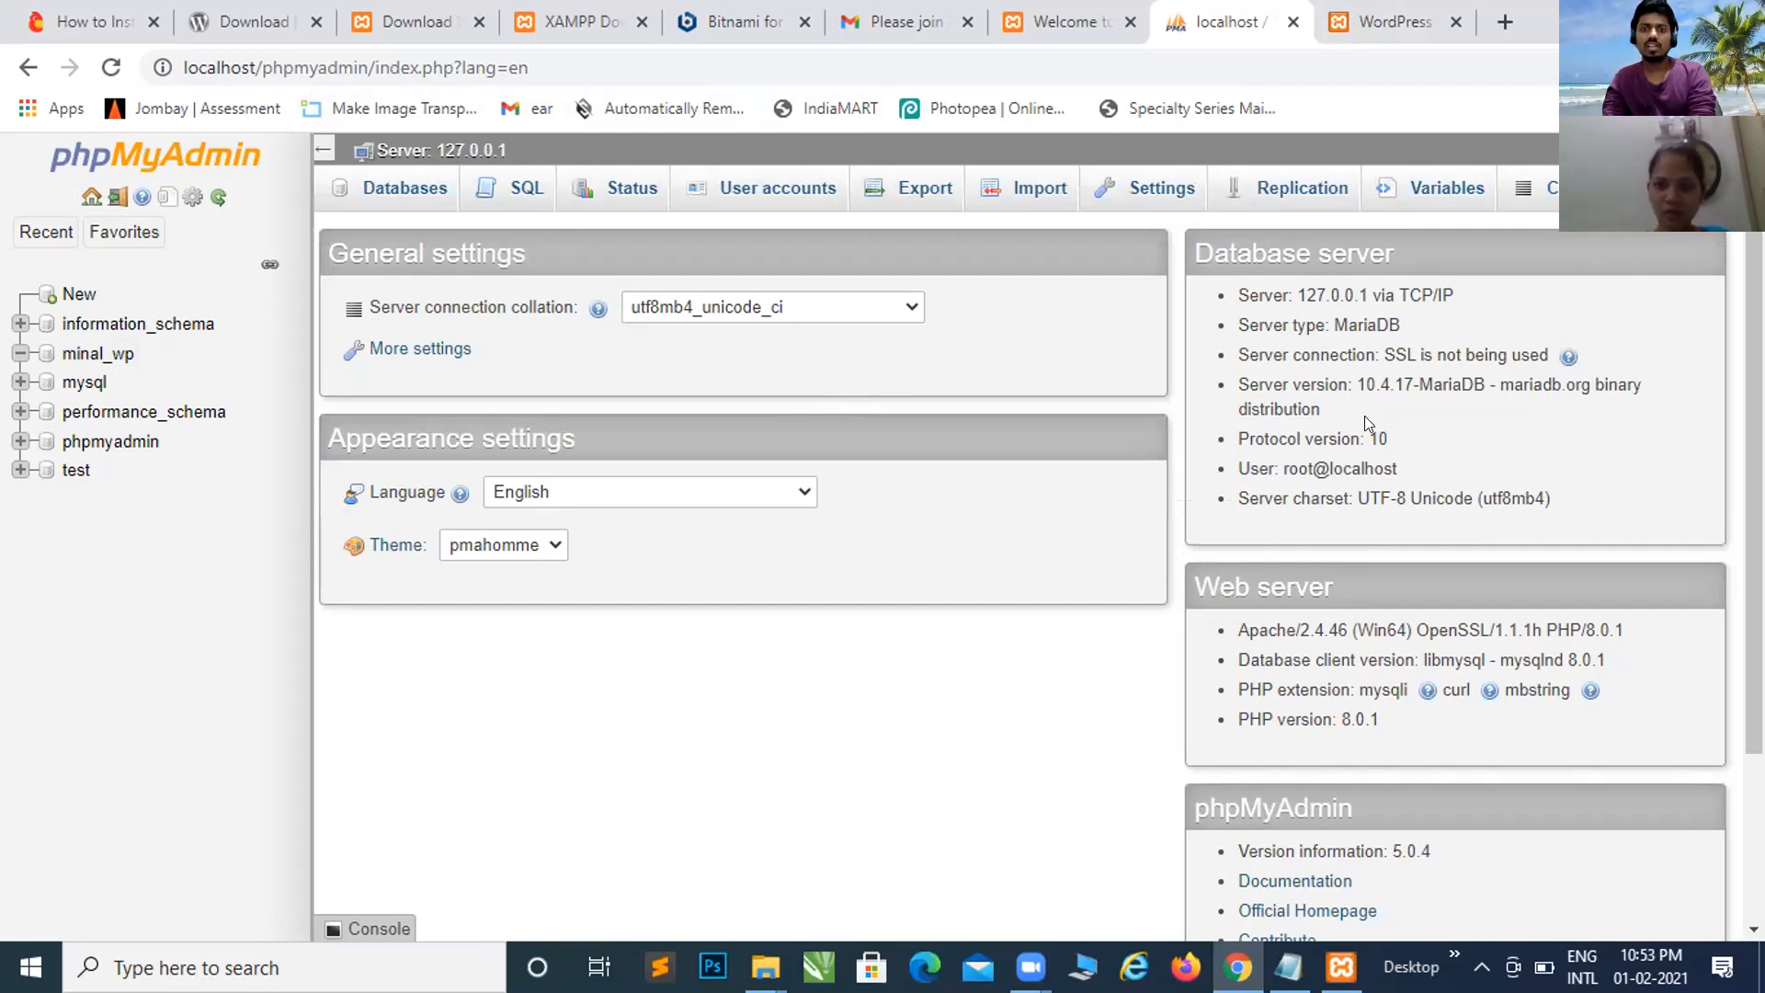
triple_click(916, 729)
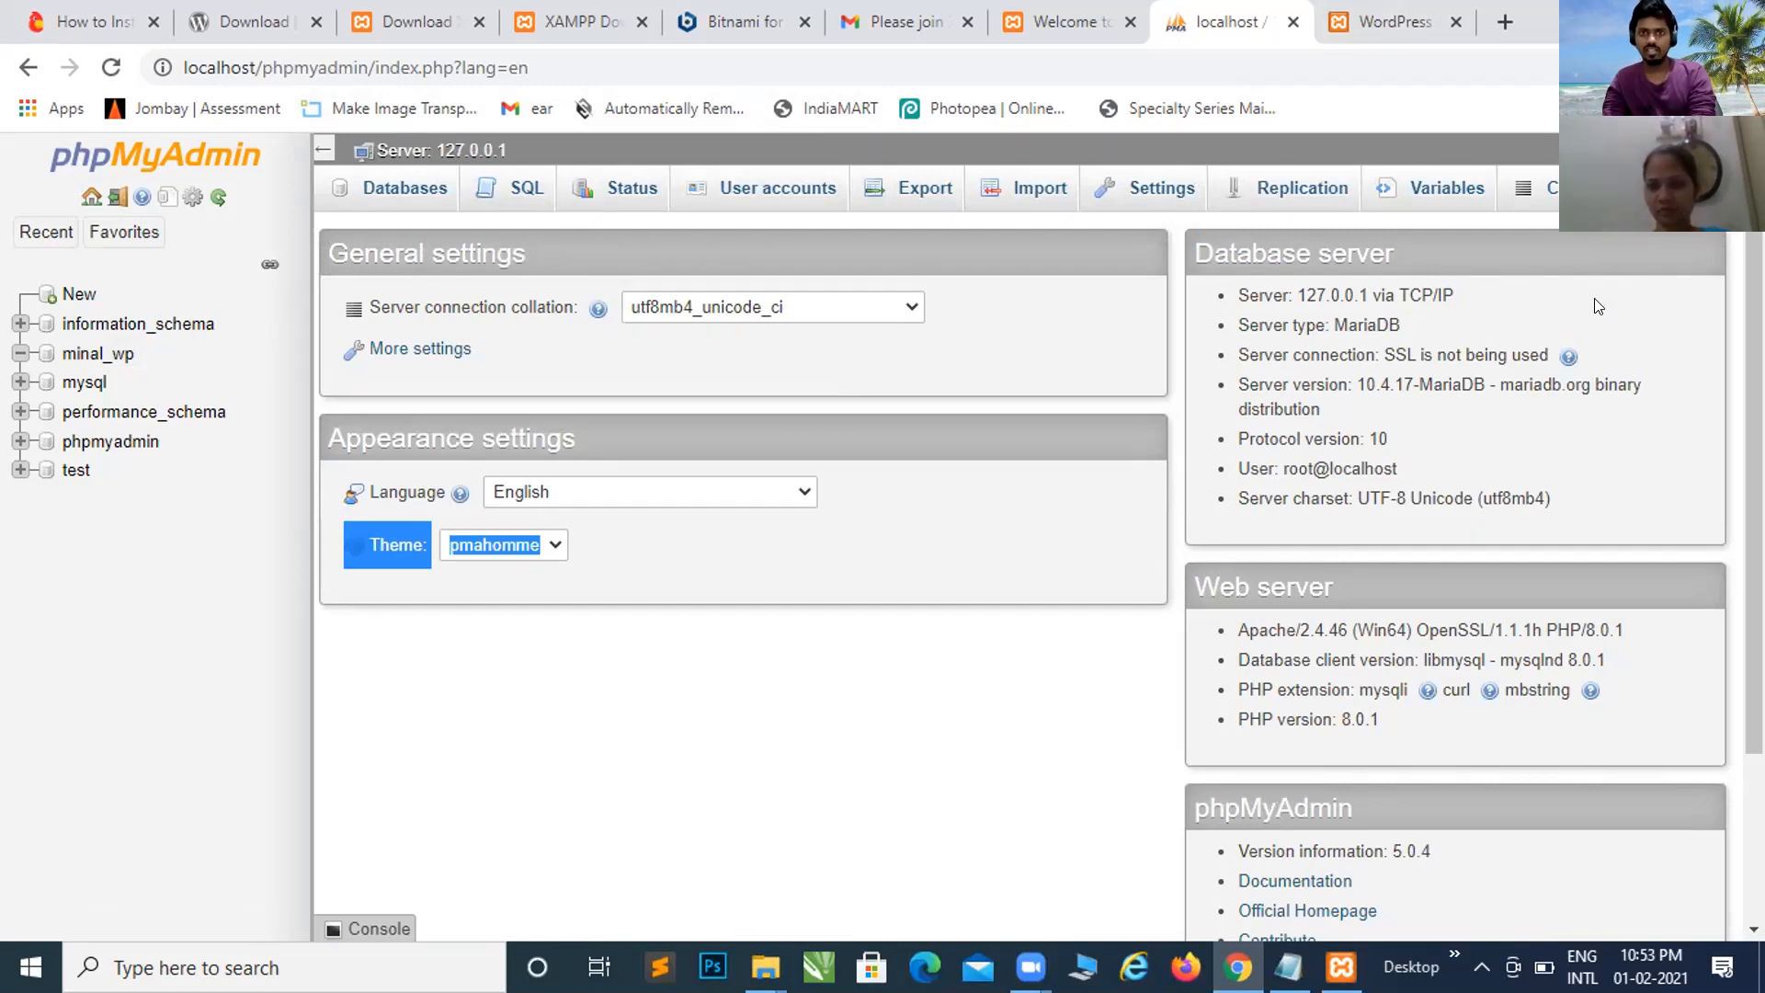
click(1287, 466)
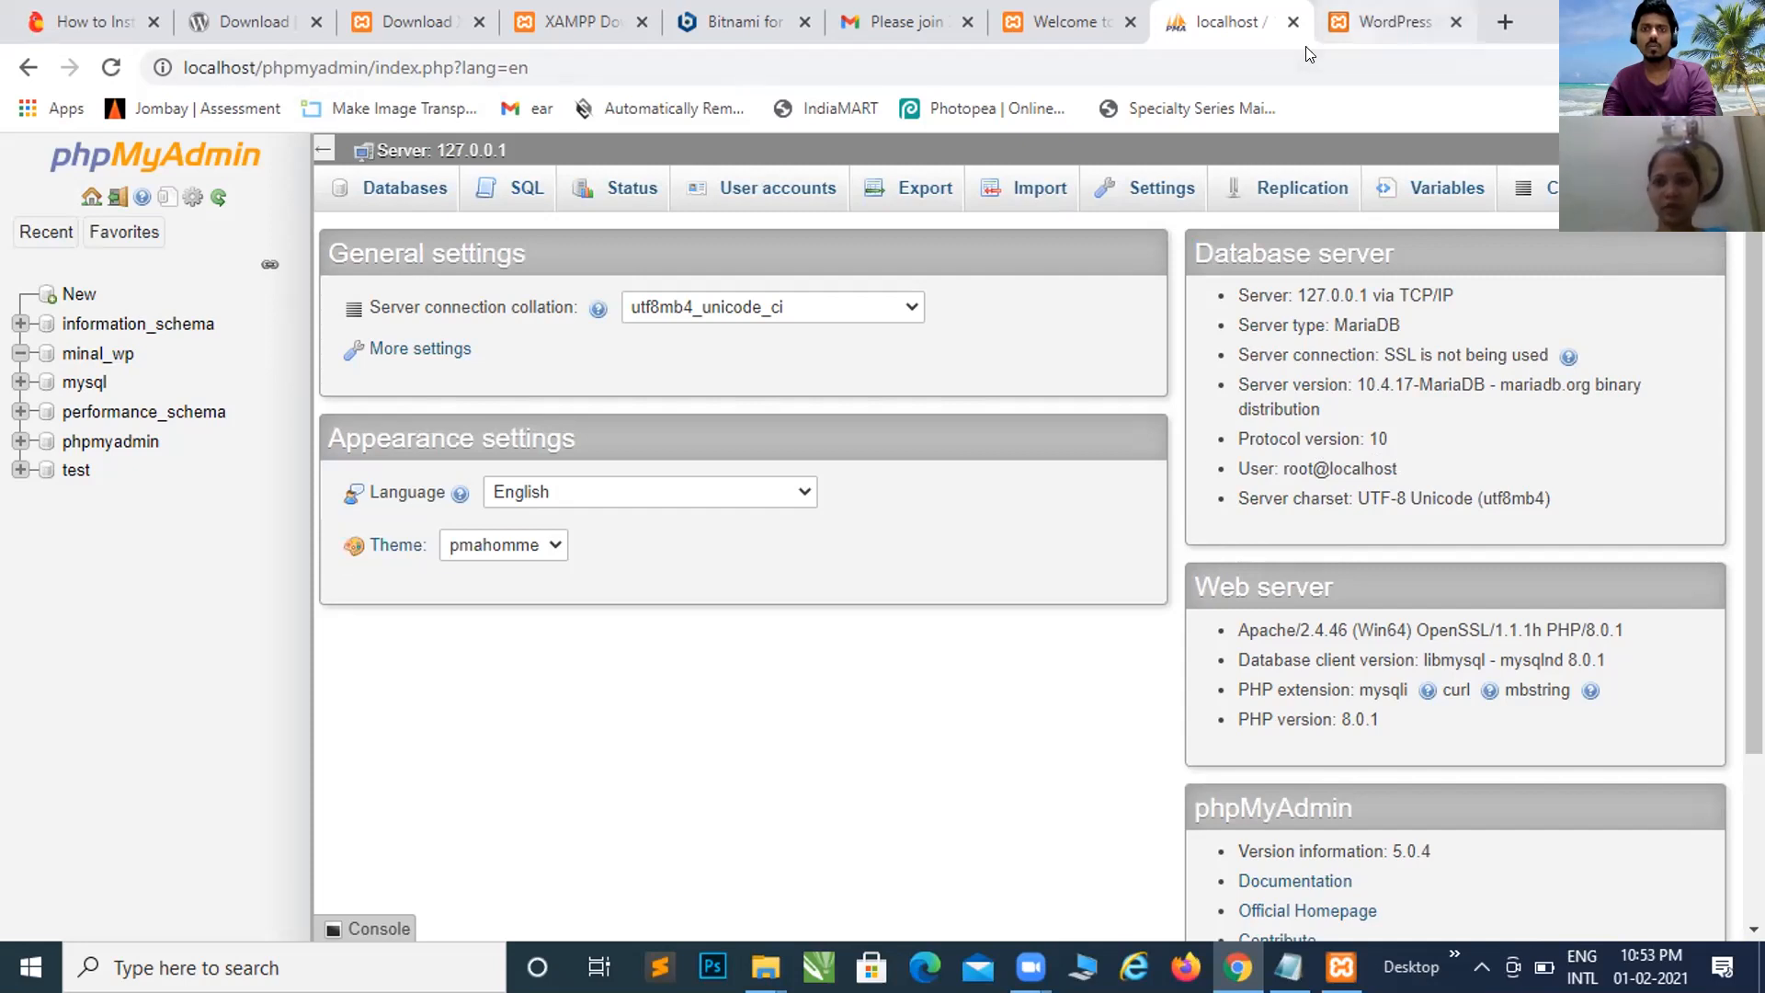
Step: Enter root as the database Username, checking the login details in phpMyAdmin
click(1388, 22)
text(root)
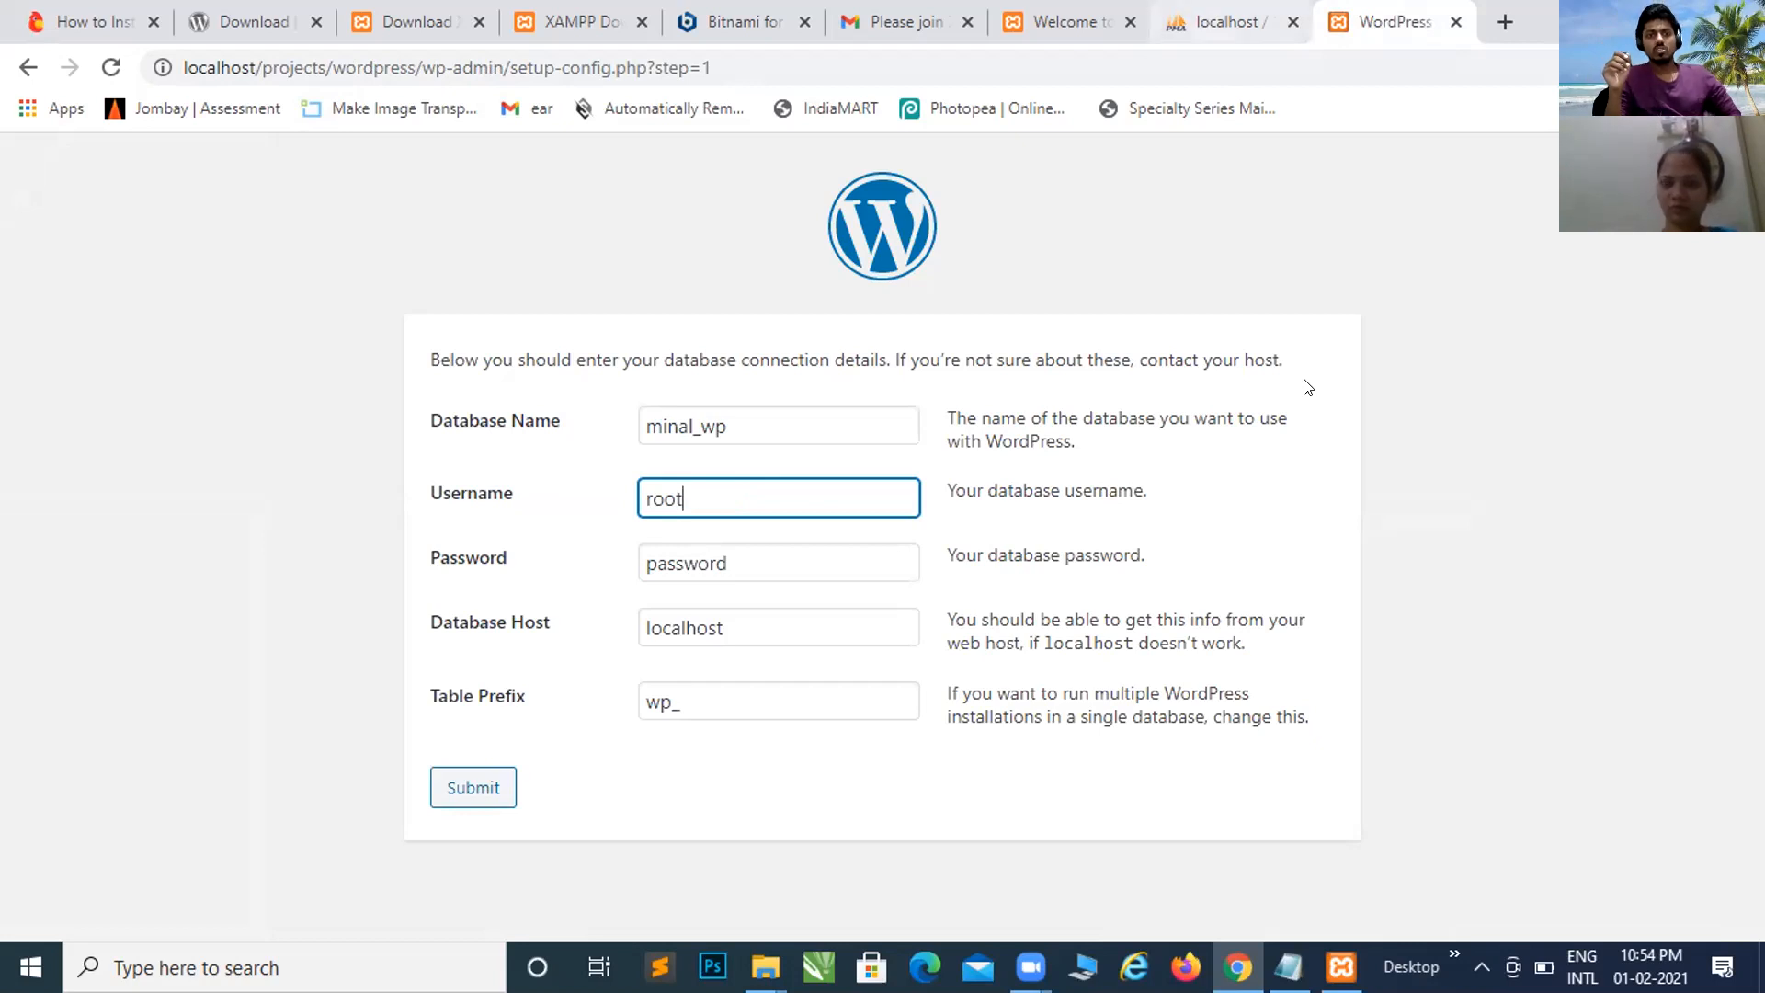
click(1230, 22)
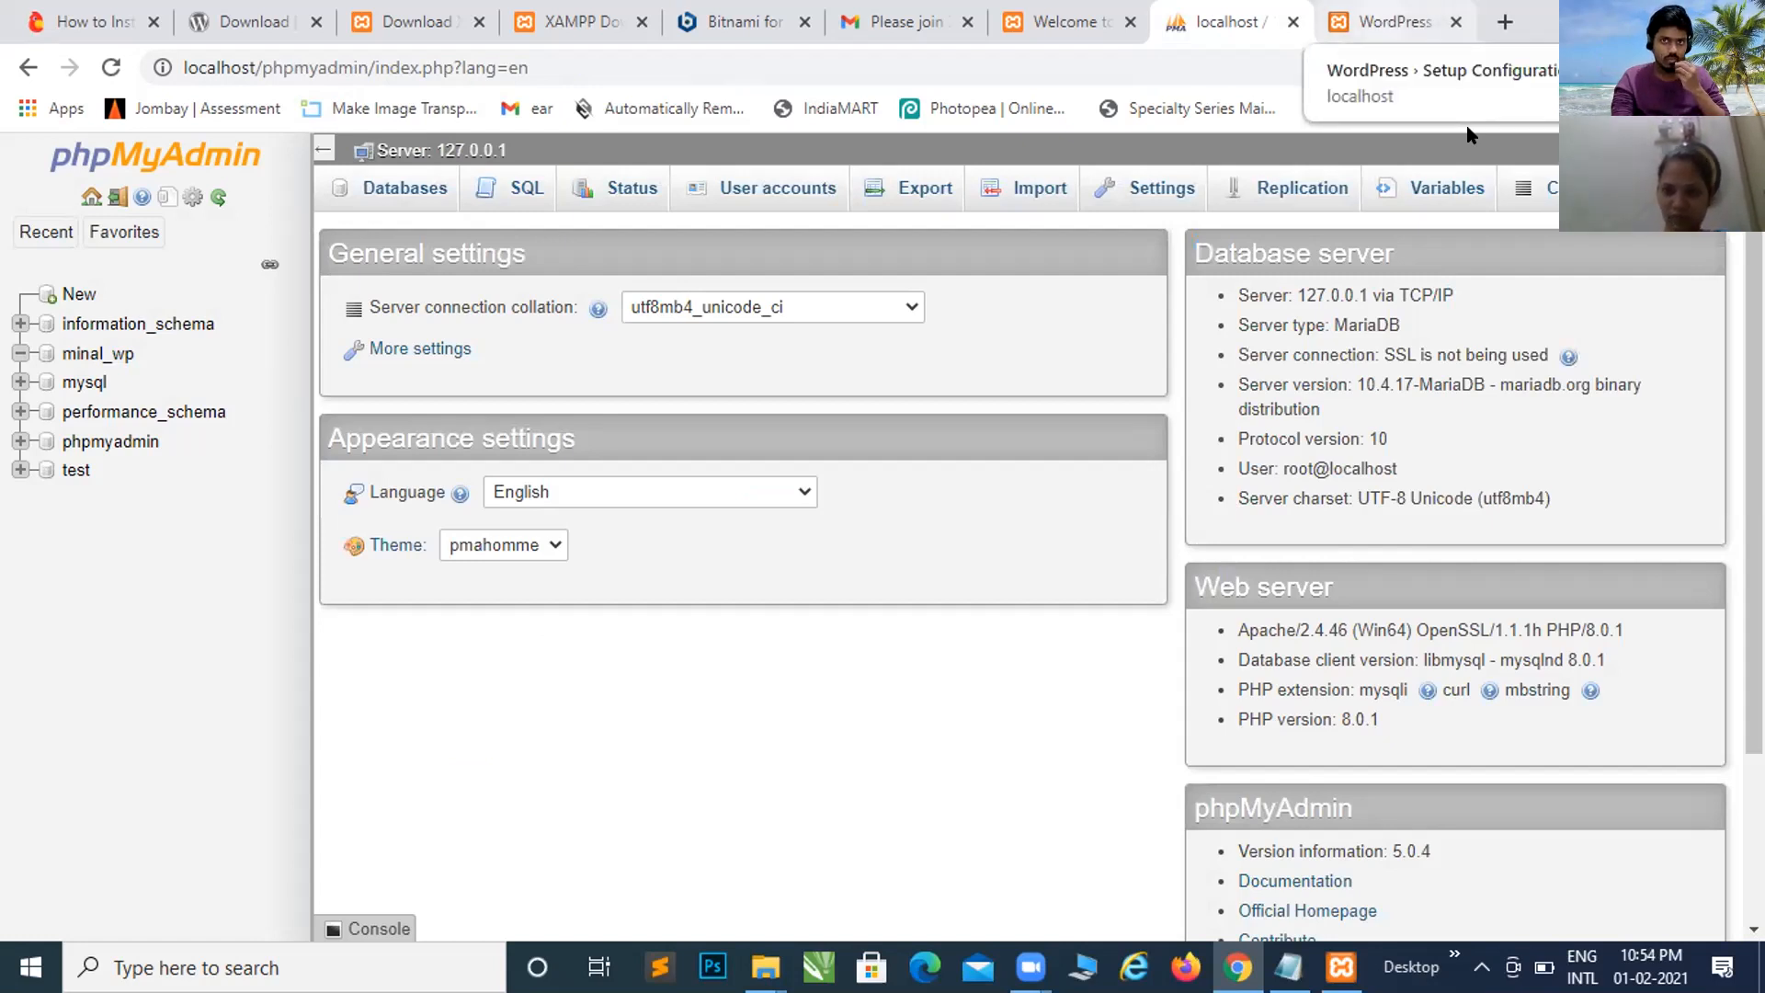
click(1390, 33)
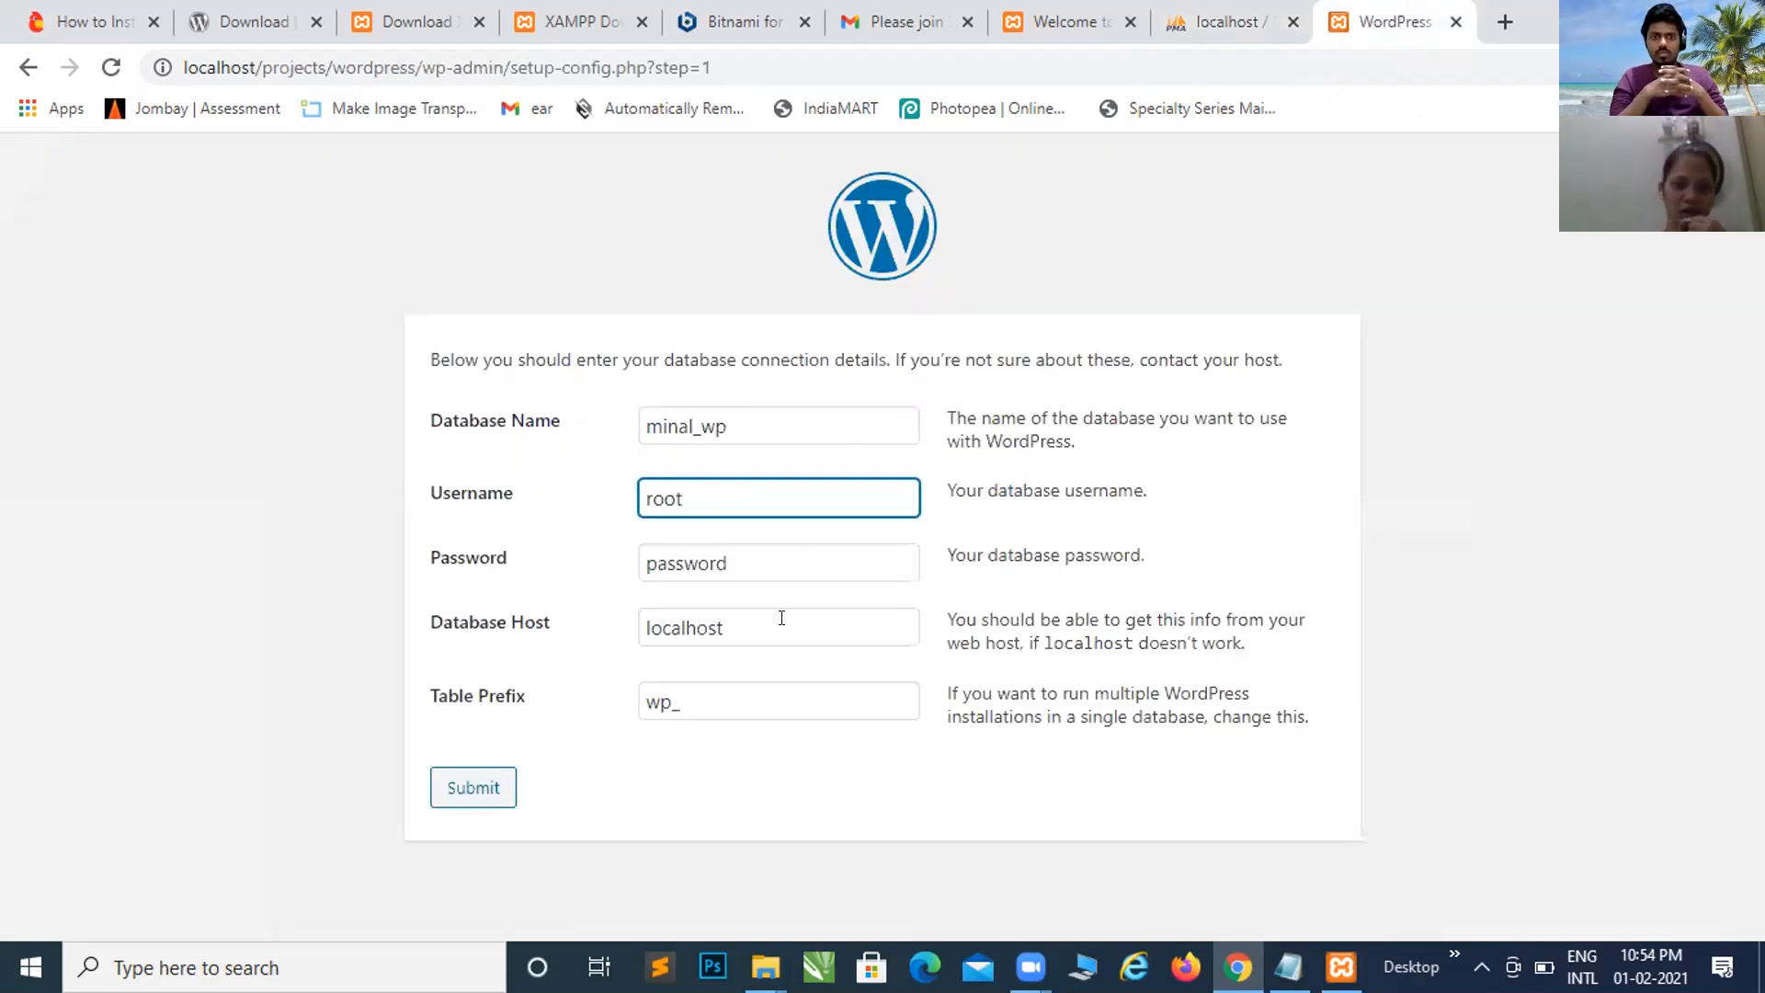
Step: Empty the database Password field, leaving Database Host as localhost
click(781, 567)
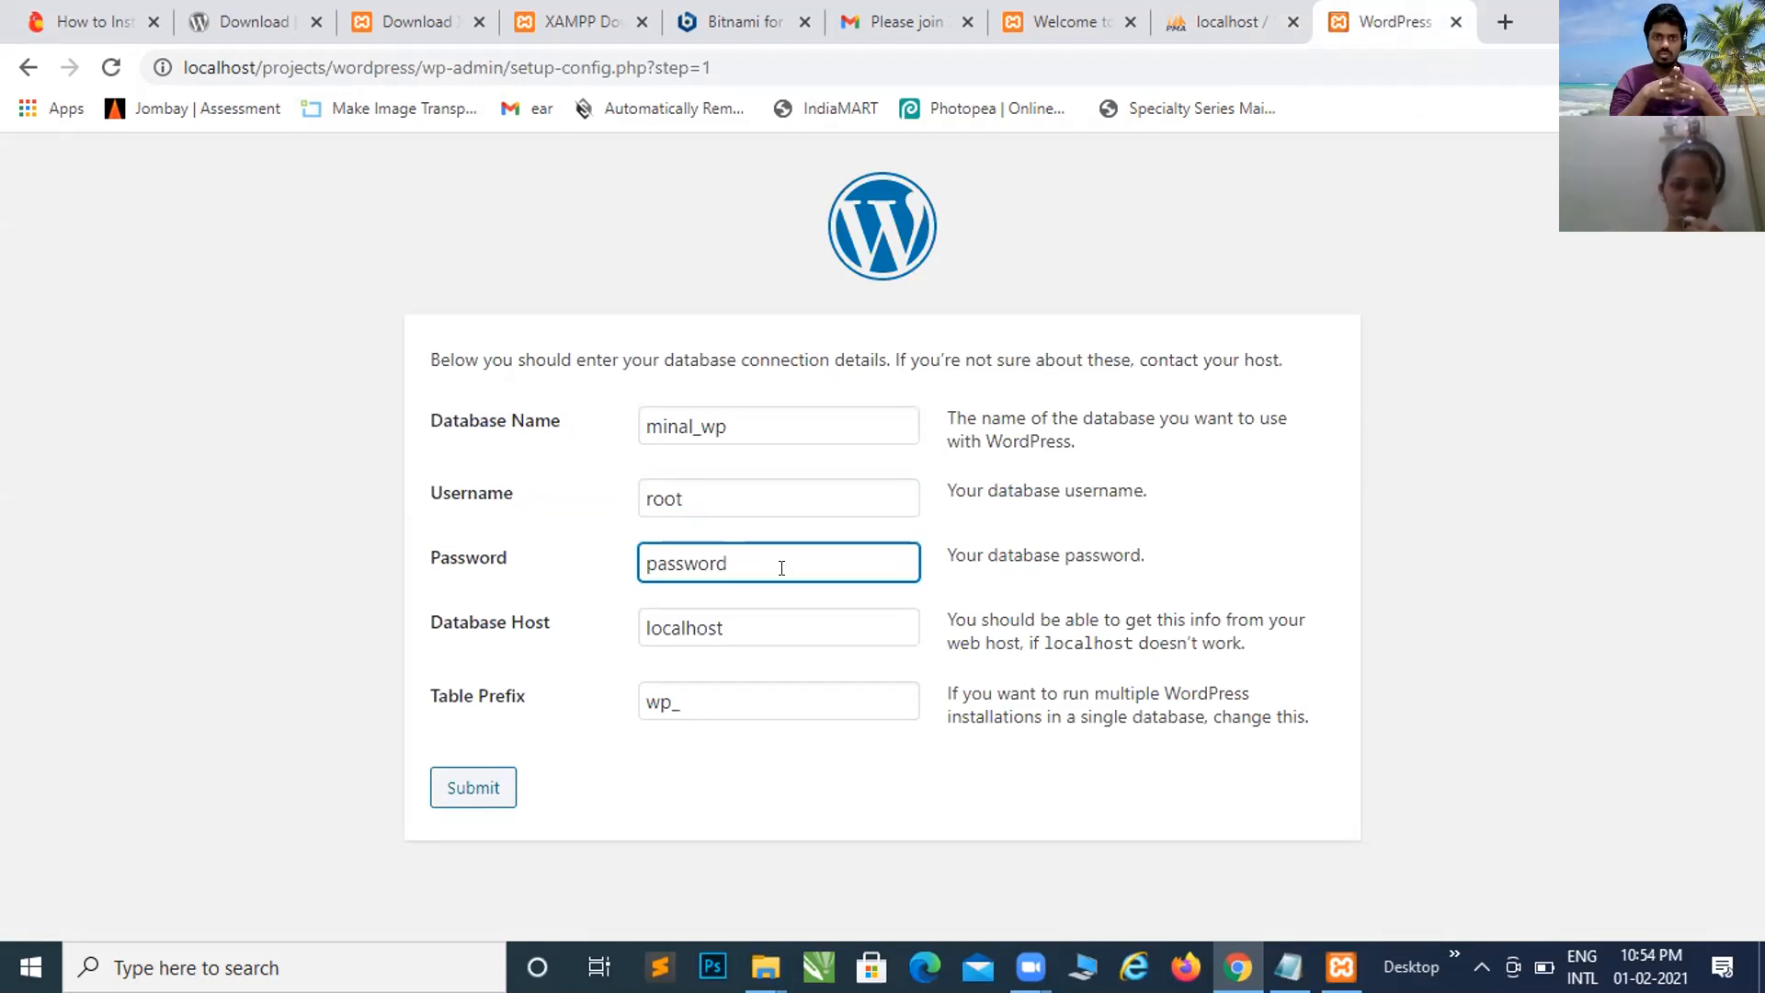
click(755, 623)
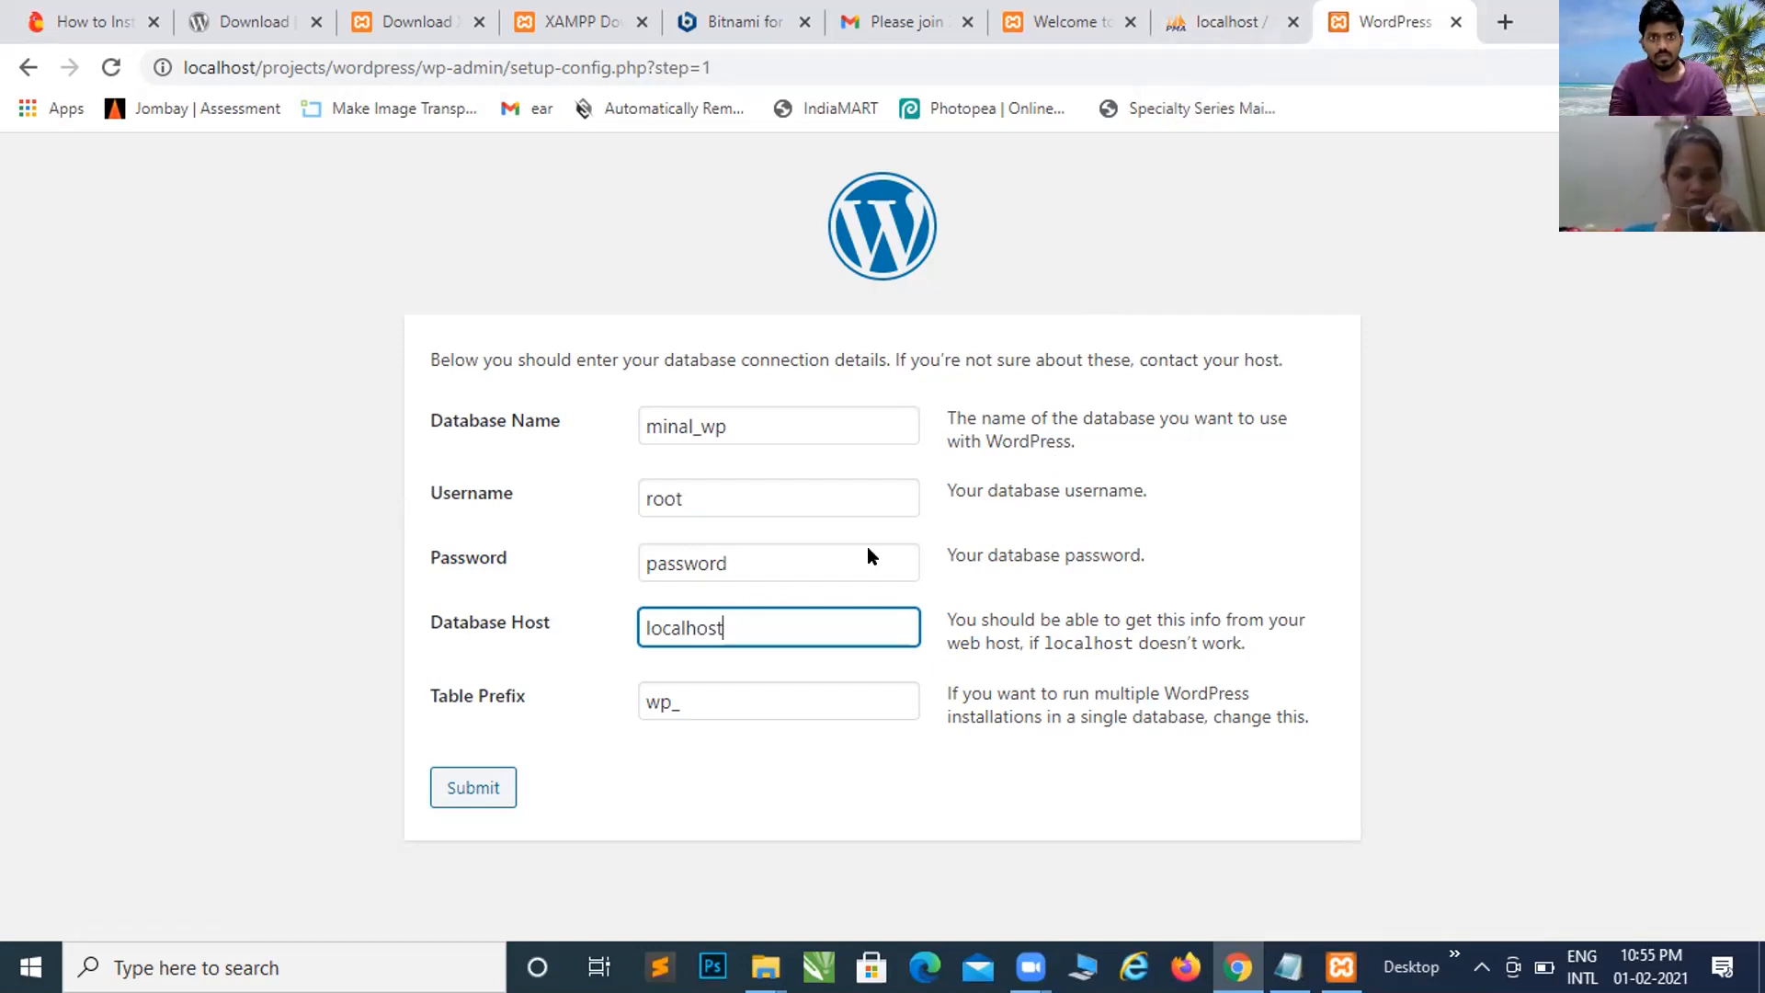
click(758, 557)
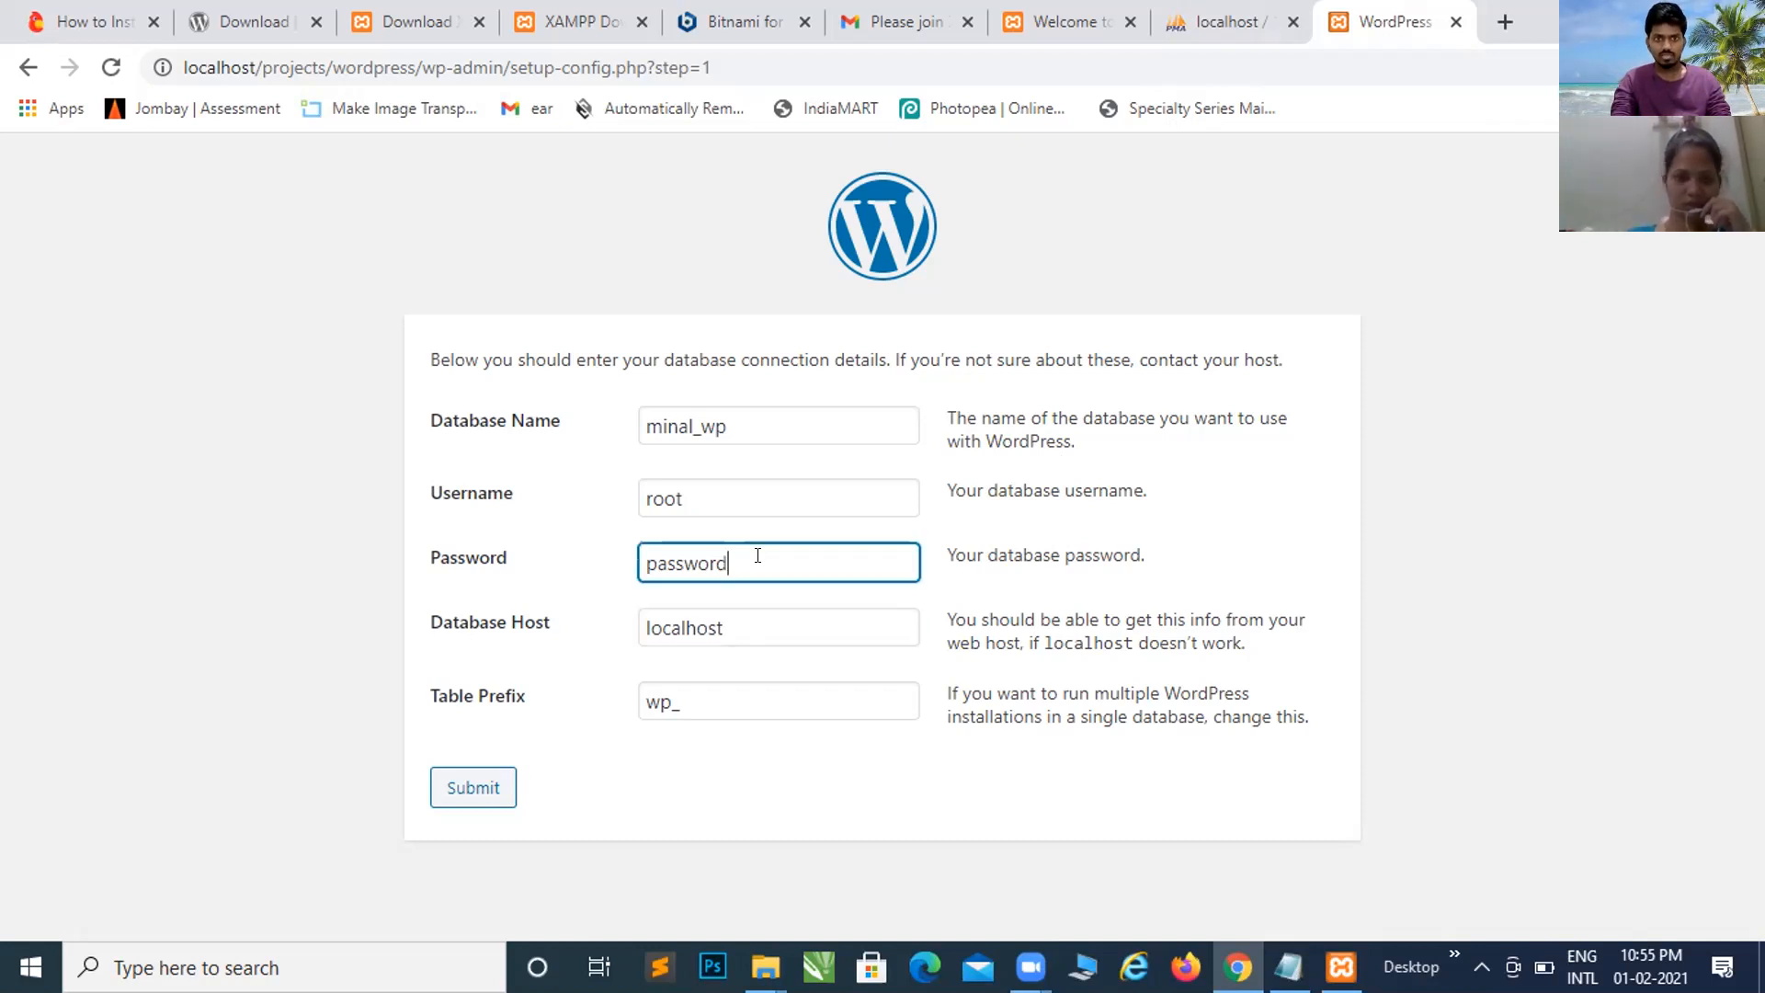
key(BackSpace)
key(BackSpace)
key(BackSpace)
key(BackSpace)
key(BackSpace)
key(BackSpace)
key(BackSpace)
key(BackSpace)
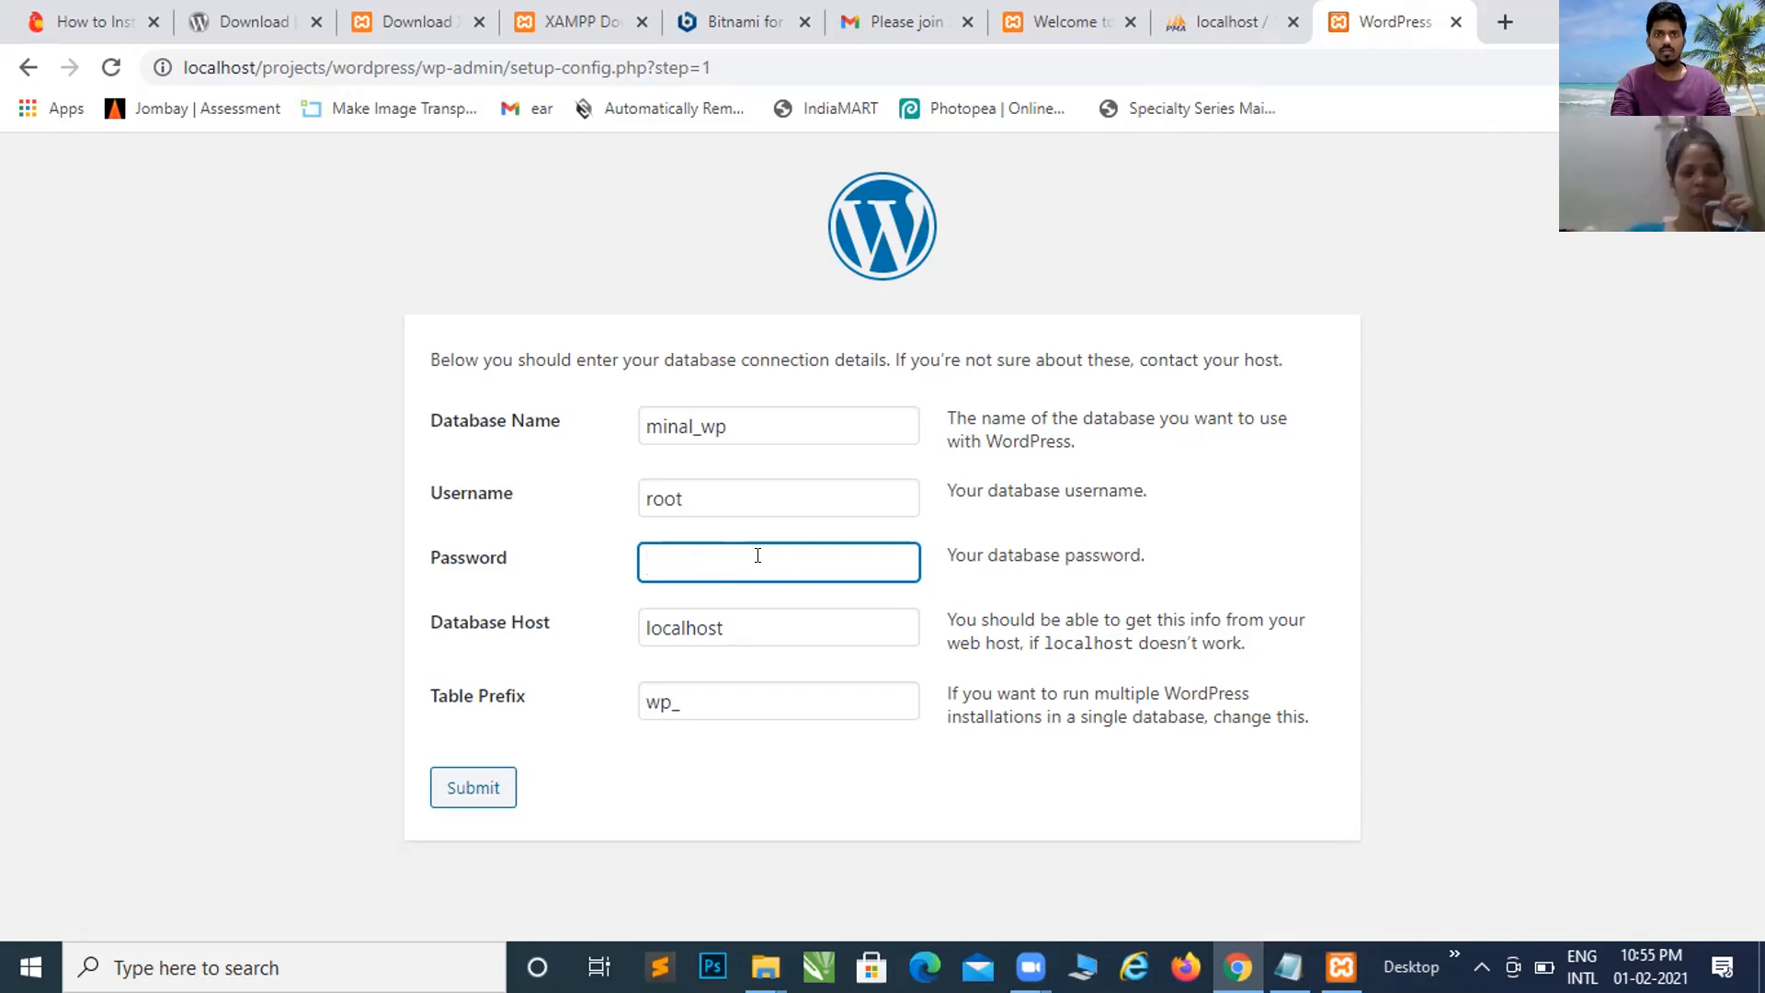
Step: Confirm Database Host localhost and Table Prefix wp_, then submit the connection details
click(764, 619)
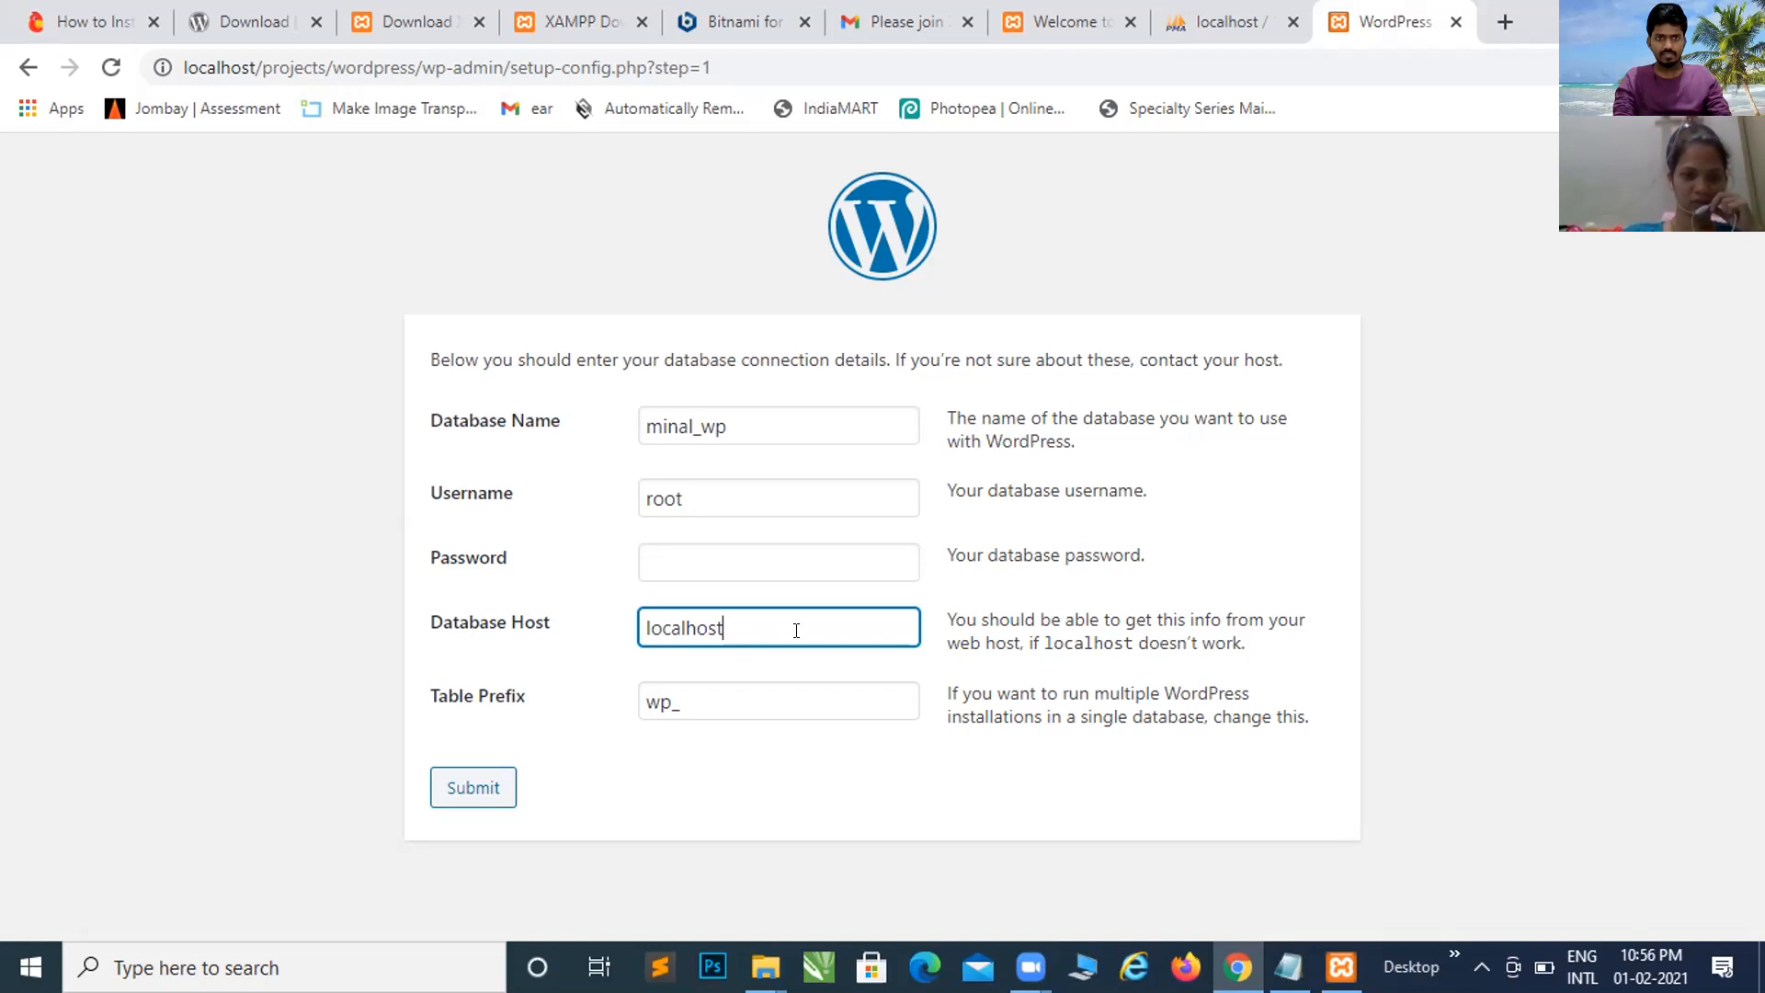
click(777, 695)
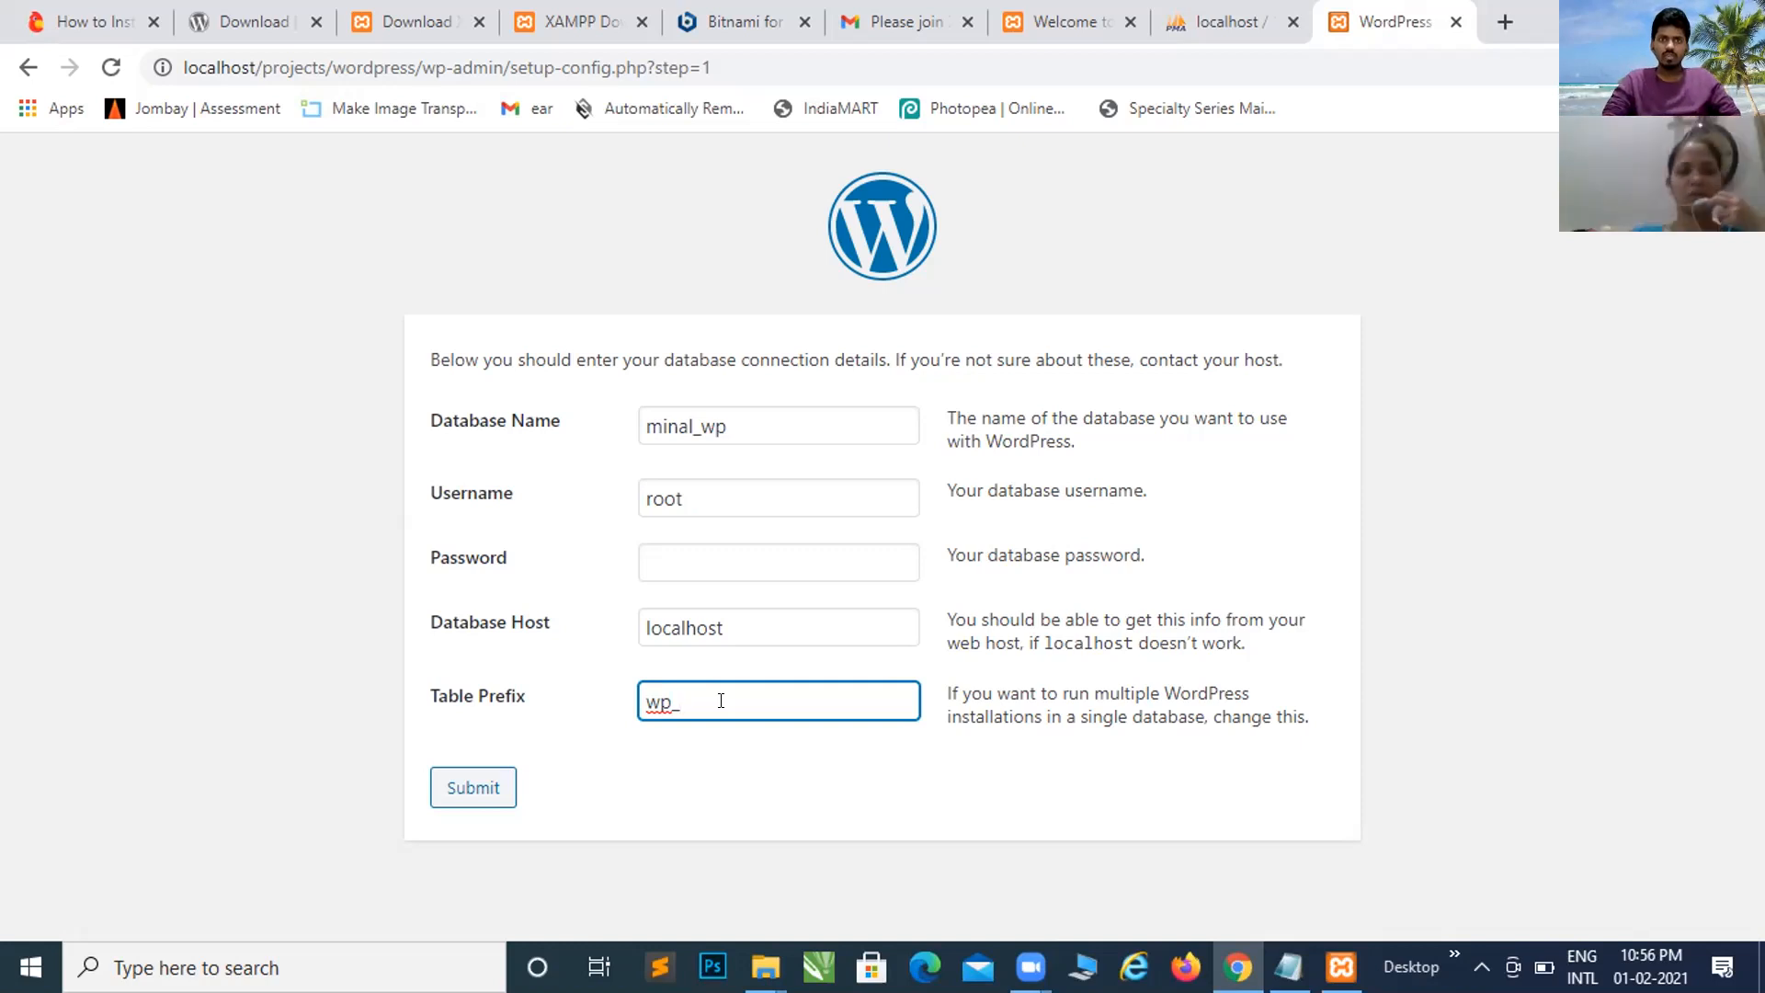
click(469, 796)
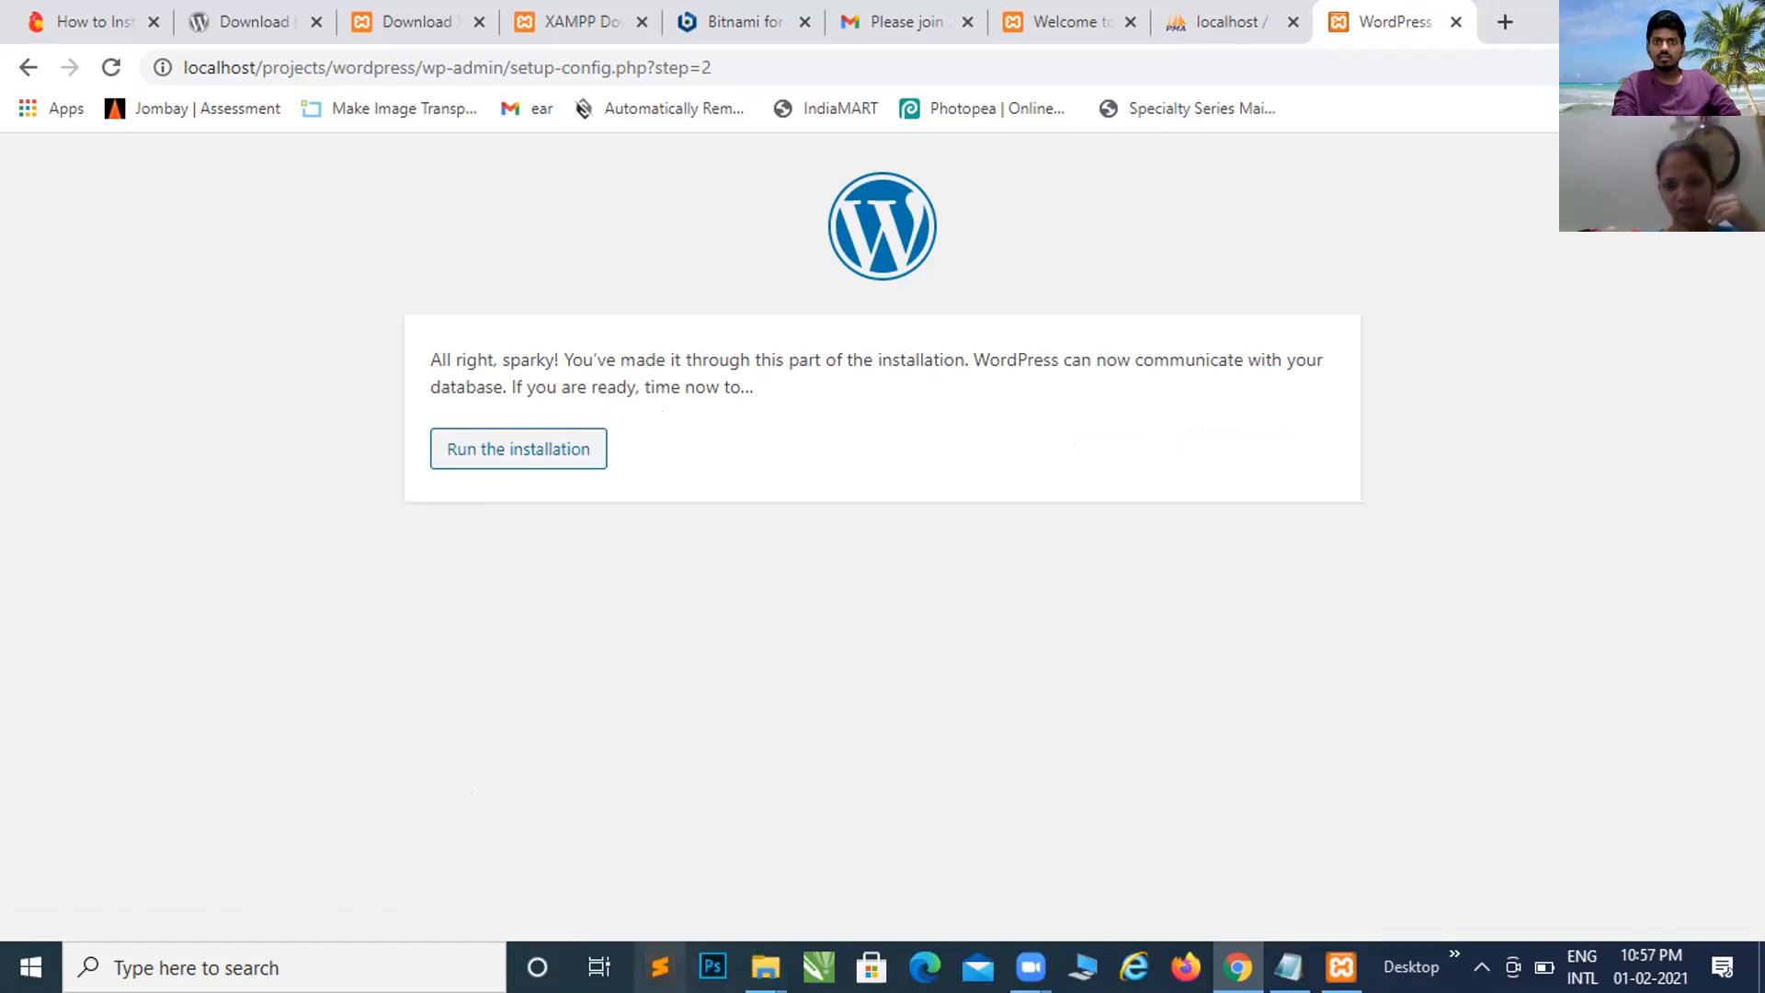
Step: Glance at the File Explorer window previews, then return to the phpMyAdmin tab
click(764, 966)
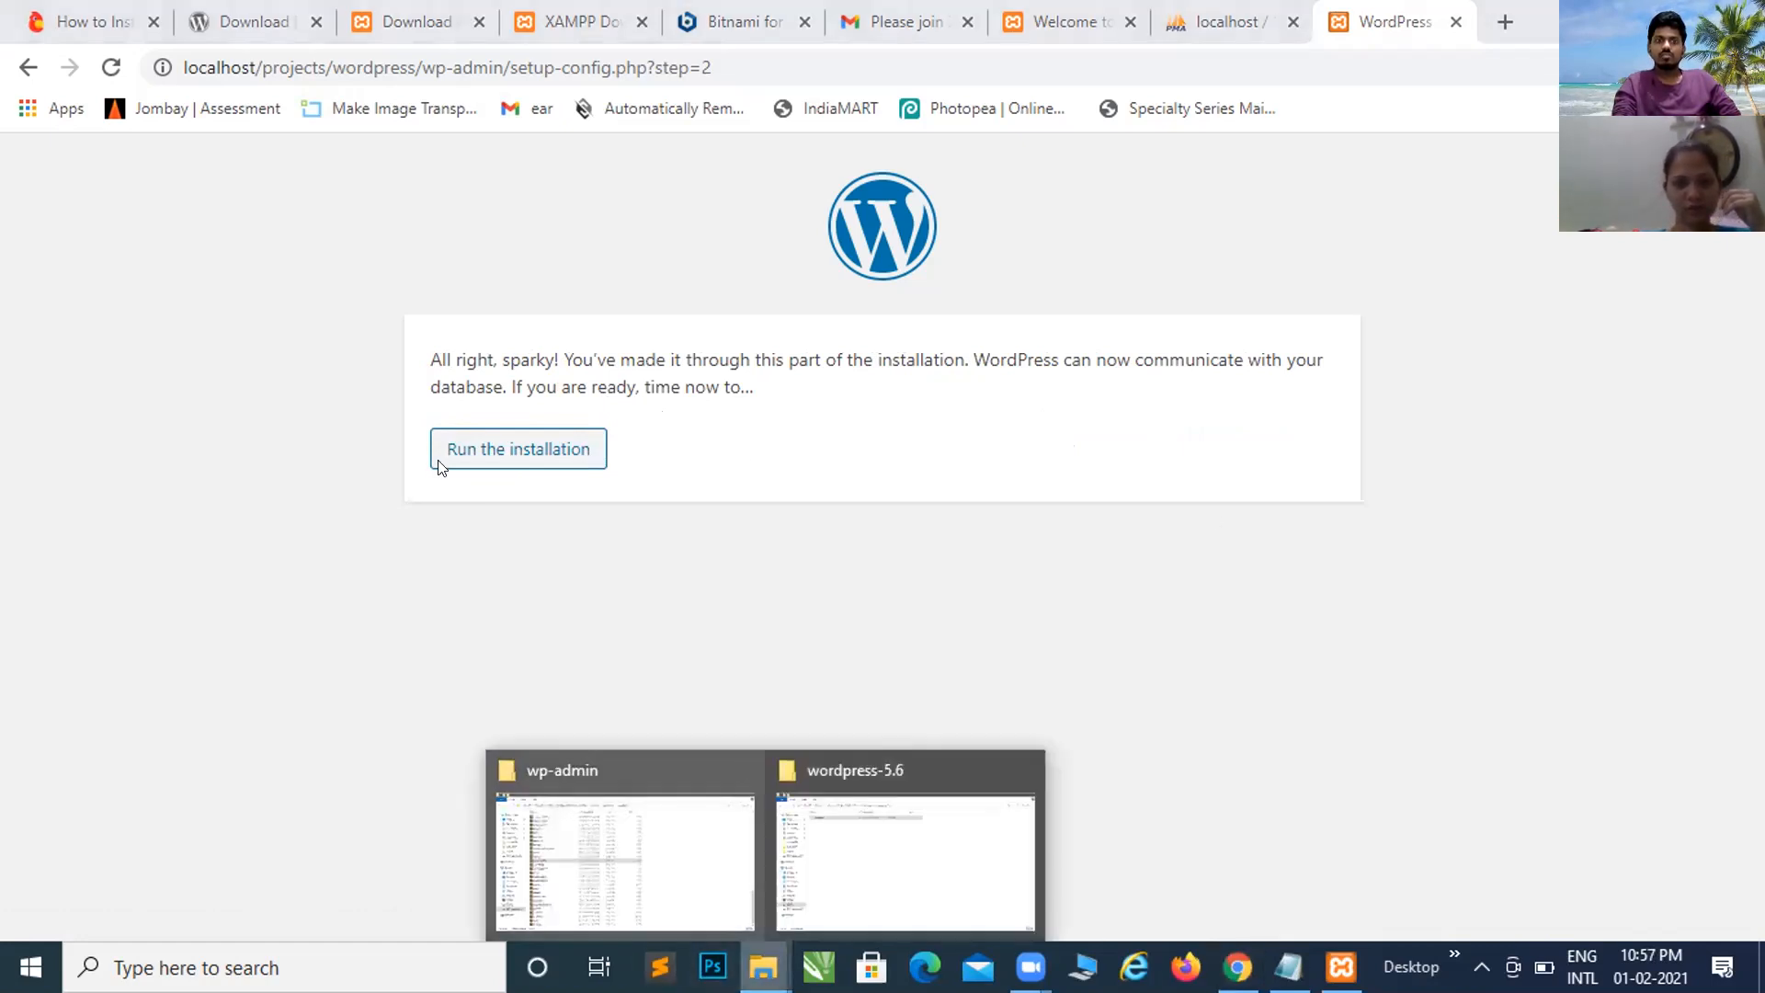
click(439, 409)
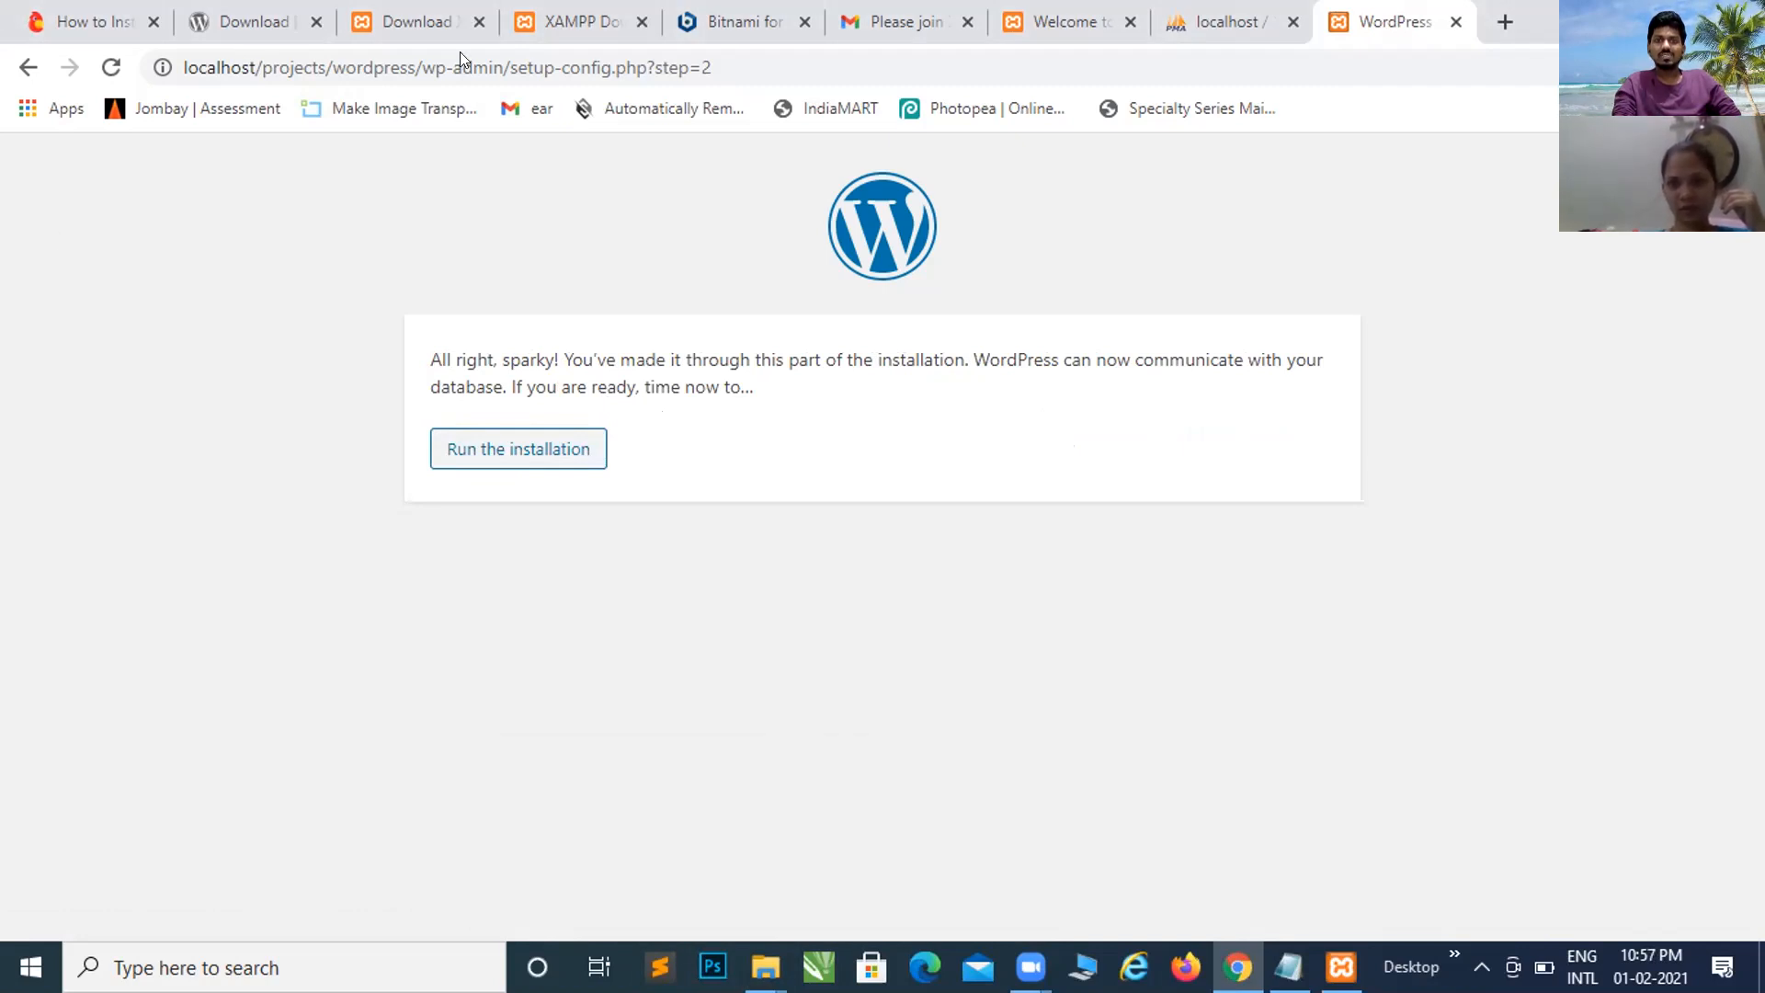
key(ctrl+shift+Tab)
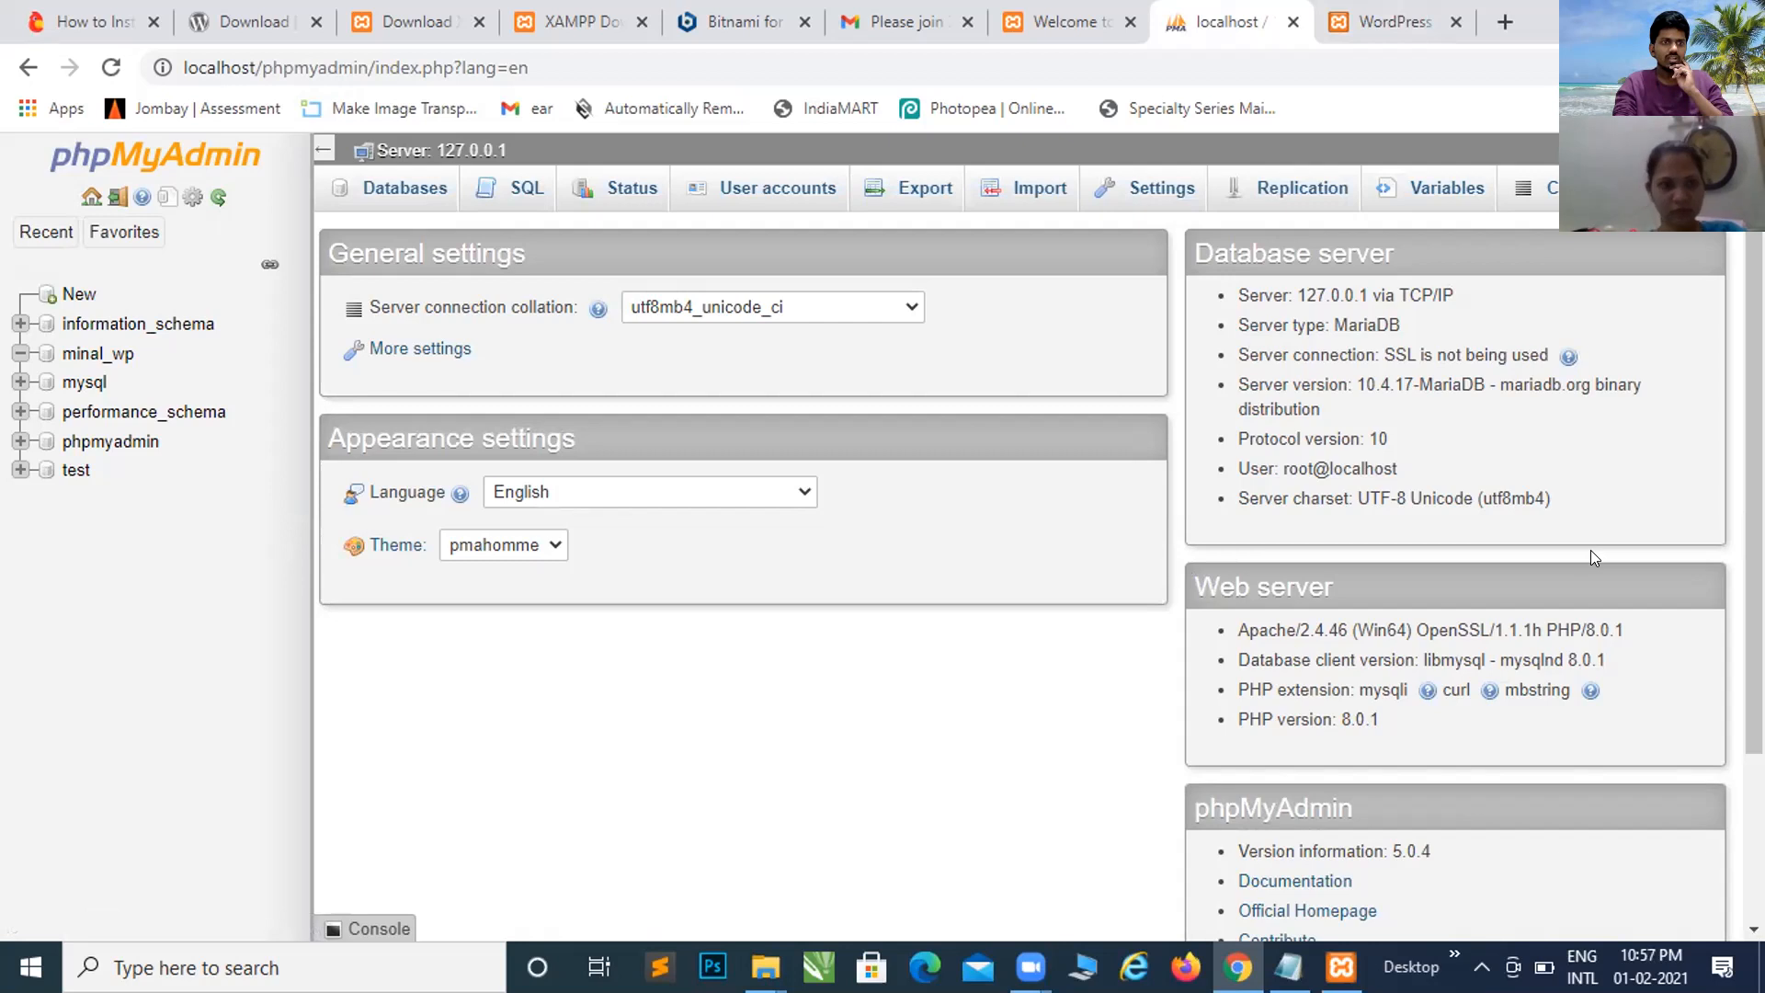
Step: Check the site's WordPress database, then open information_schema from the phpMyAdmin home page
click(97, 357)
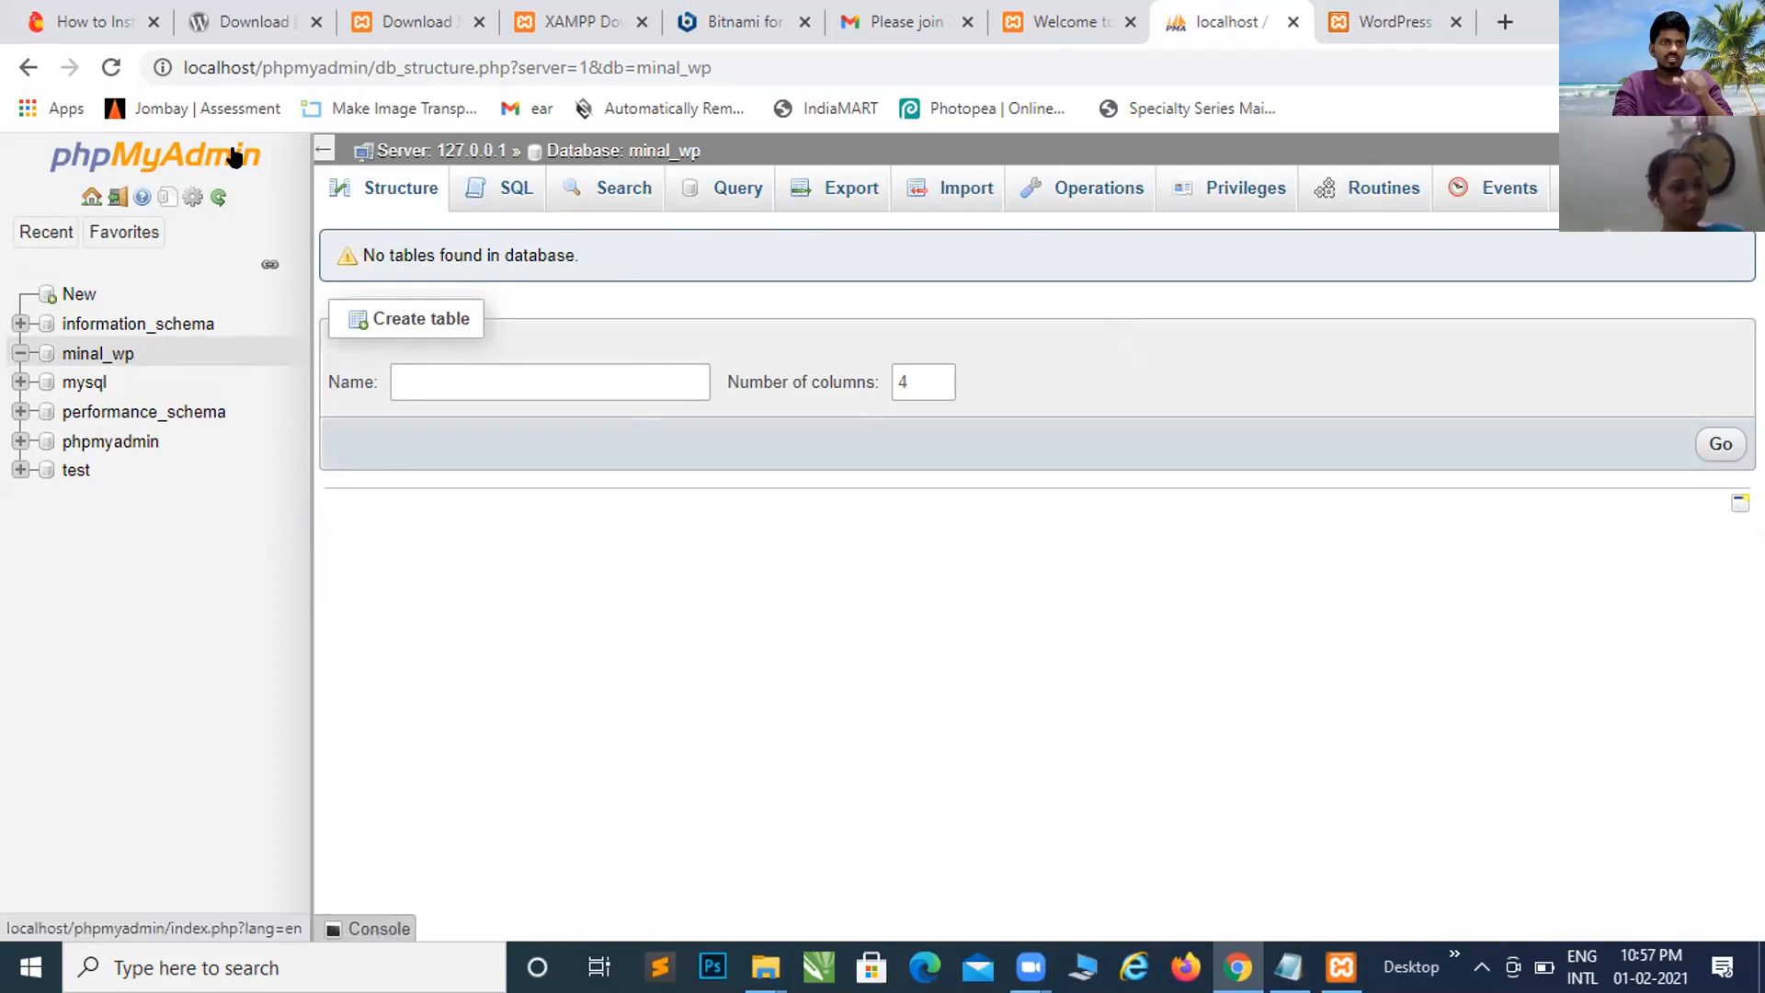
click(236, 156)
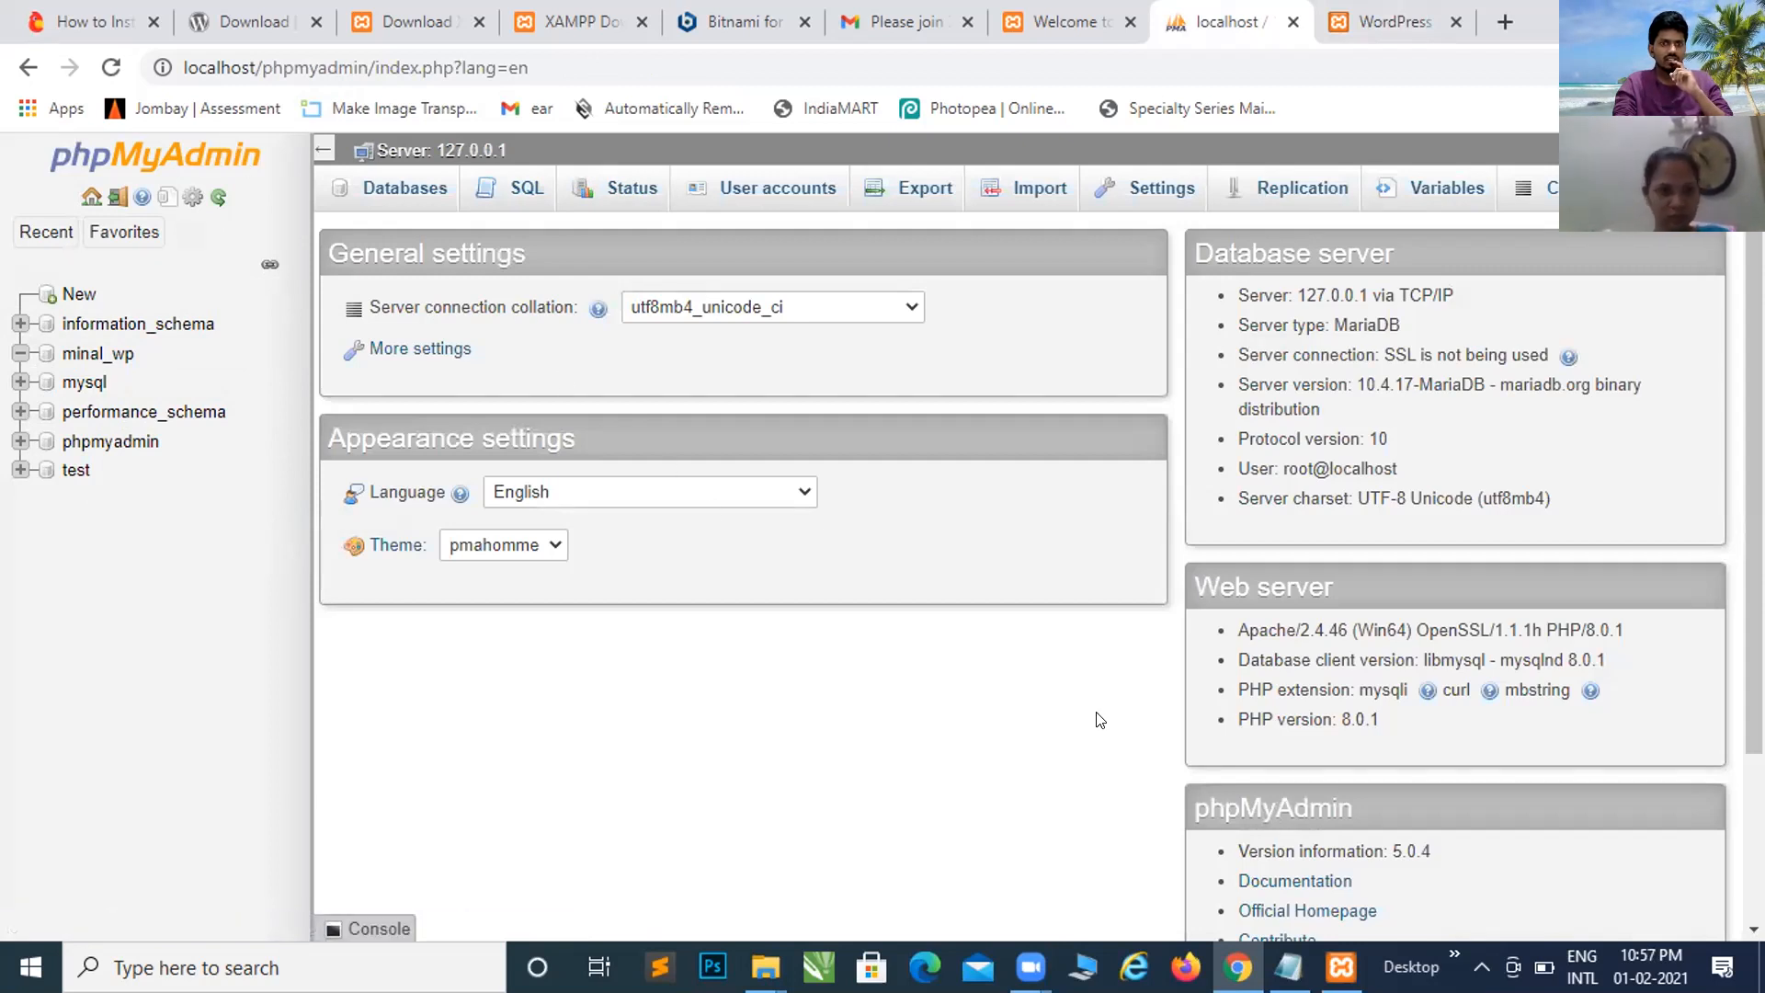
click(179, 332)
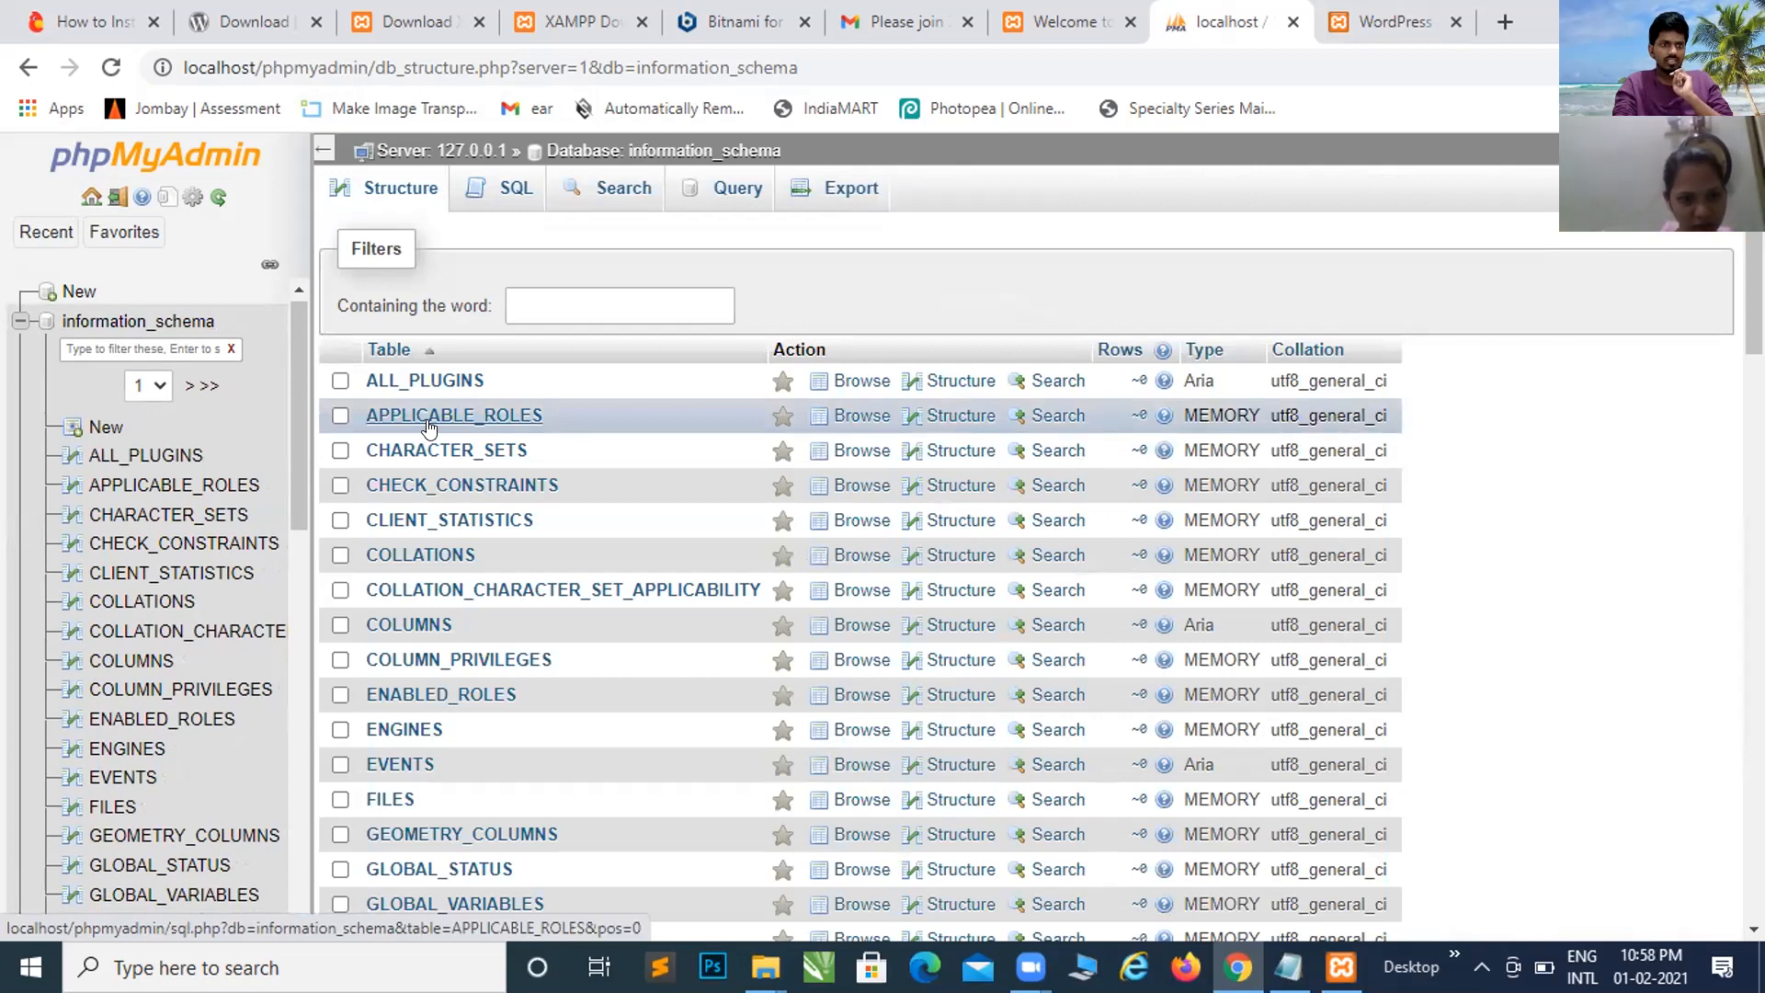
Step: Collapse information_schema in the tree and scroll through its system tables, including the INNODB ones
click(18, 322)
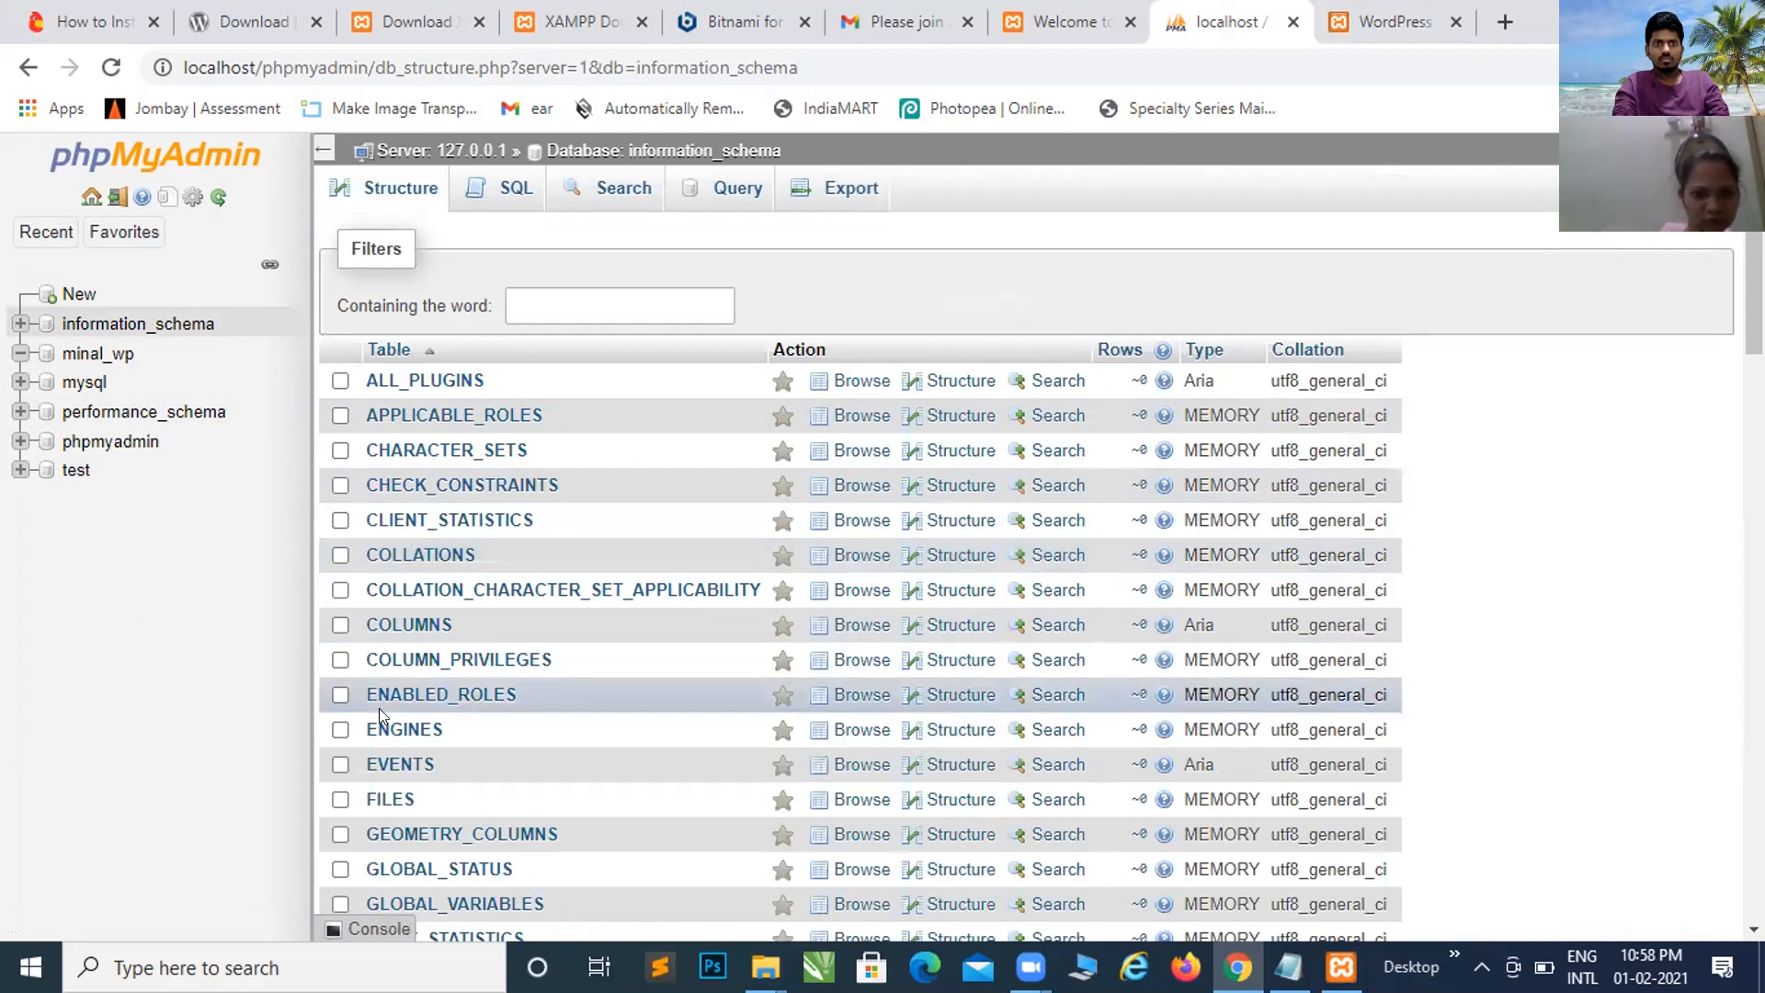
scroll(378, 708, down, 1)
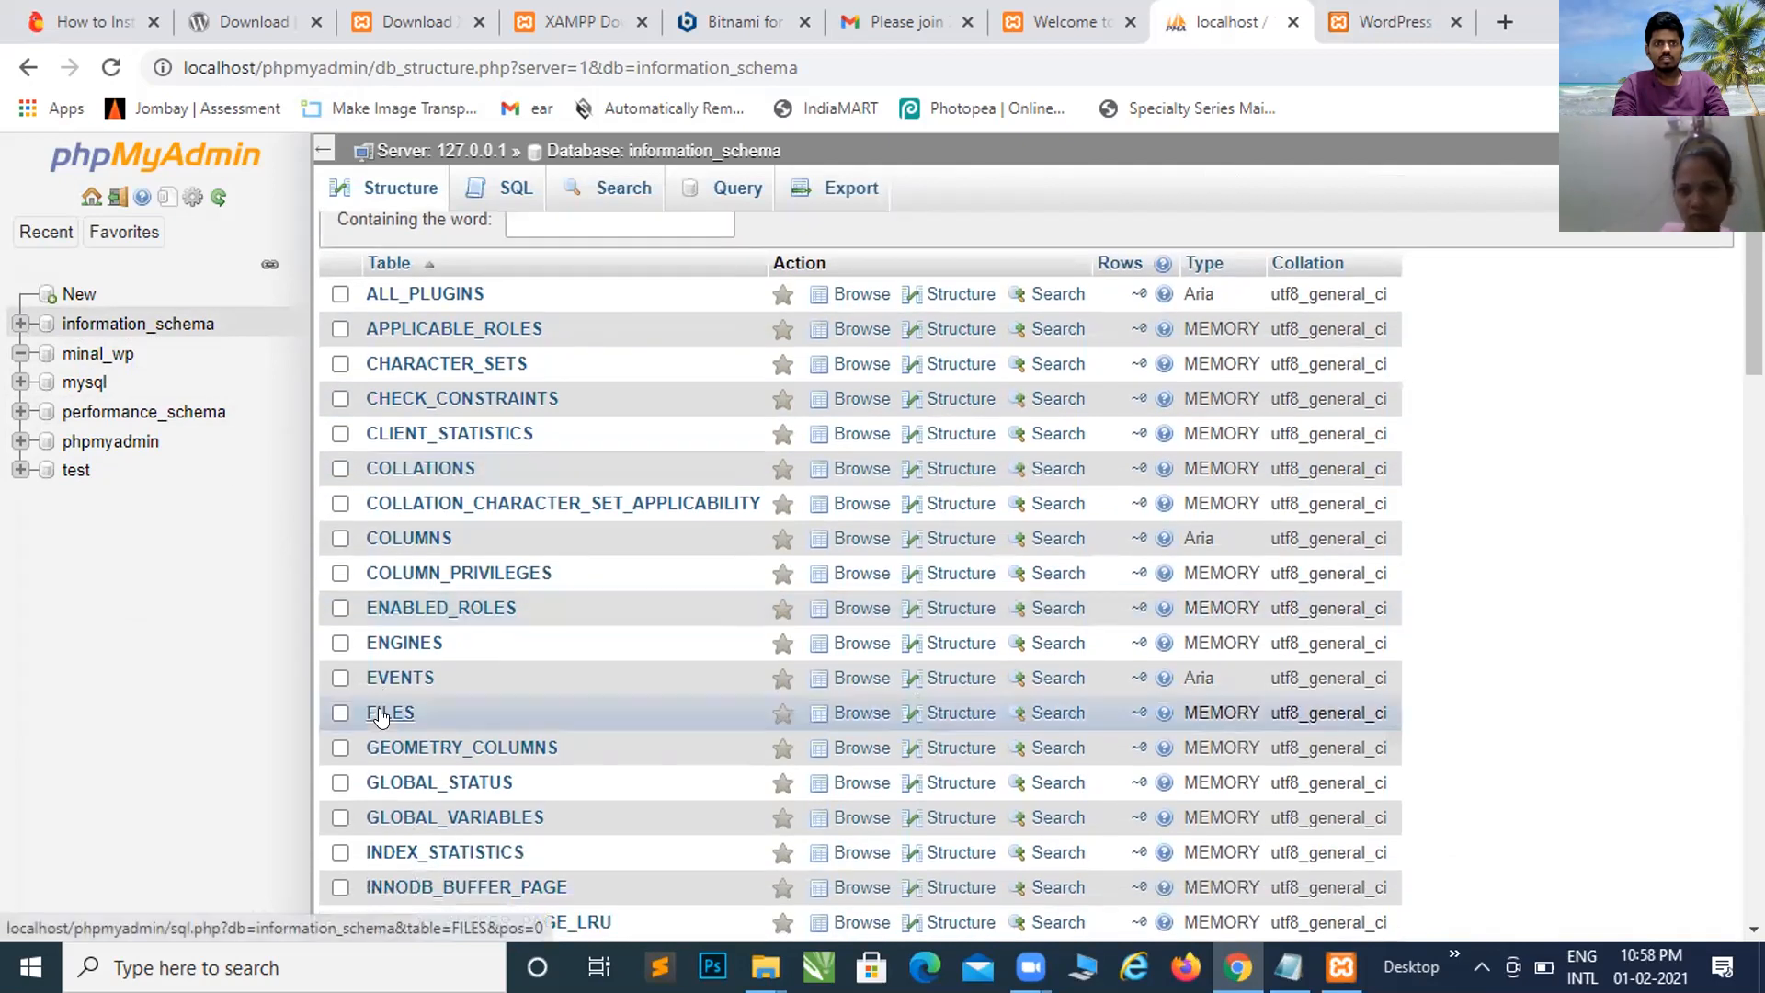
scroll(379, 717, up, 1)
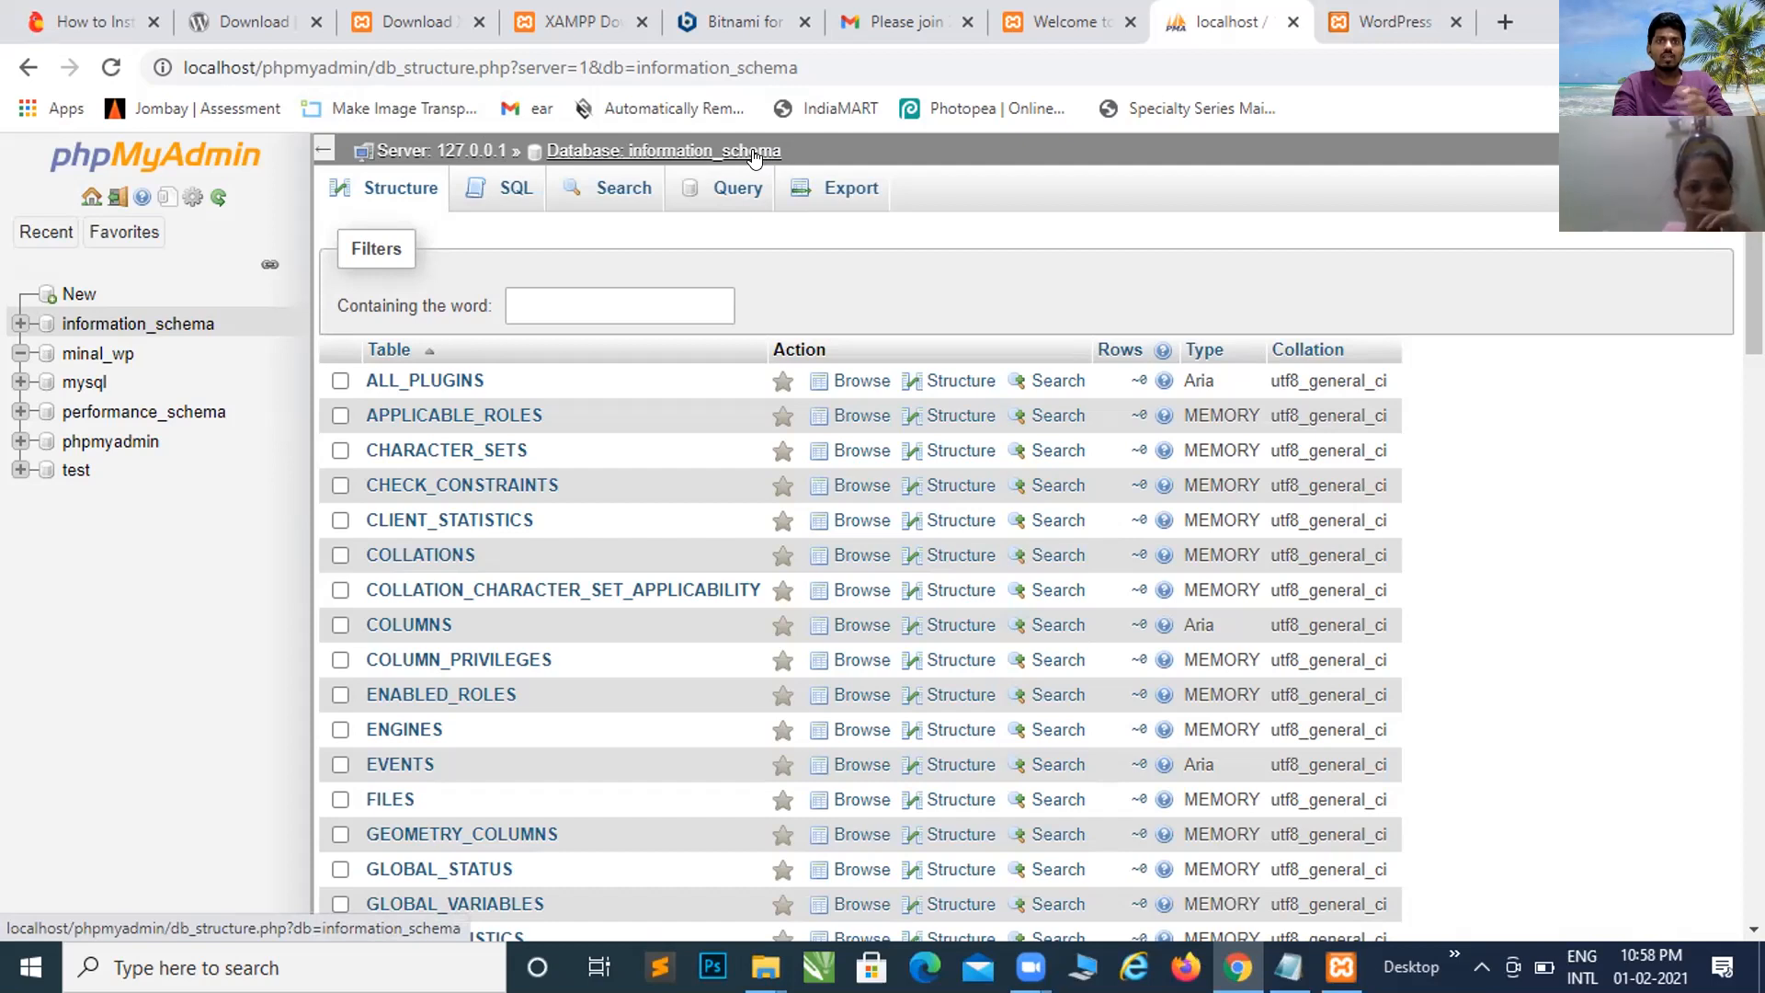
scroll(585, 695, down, 3)
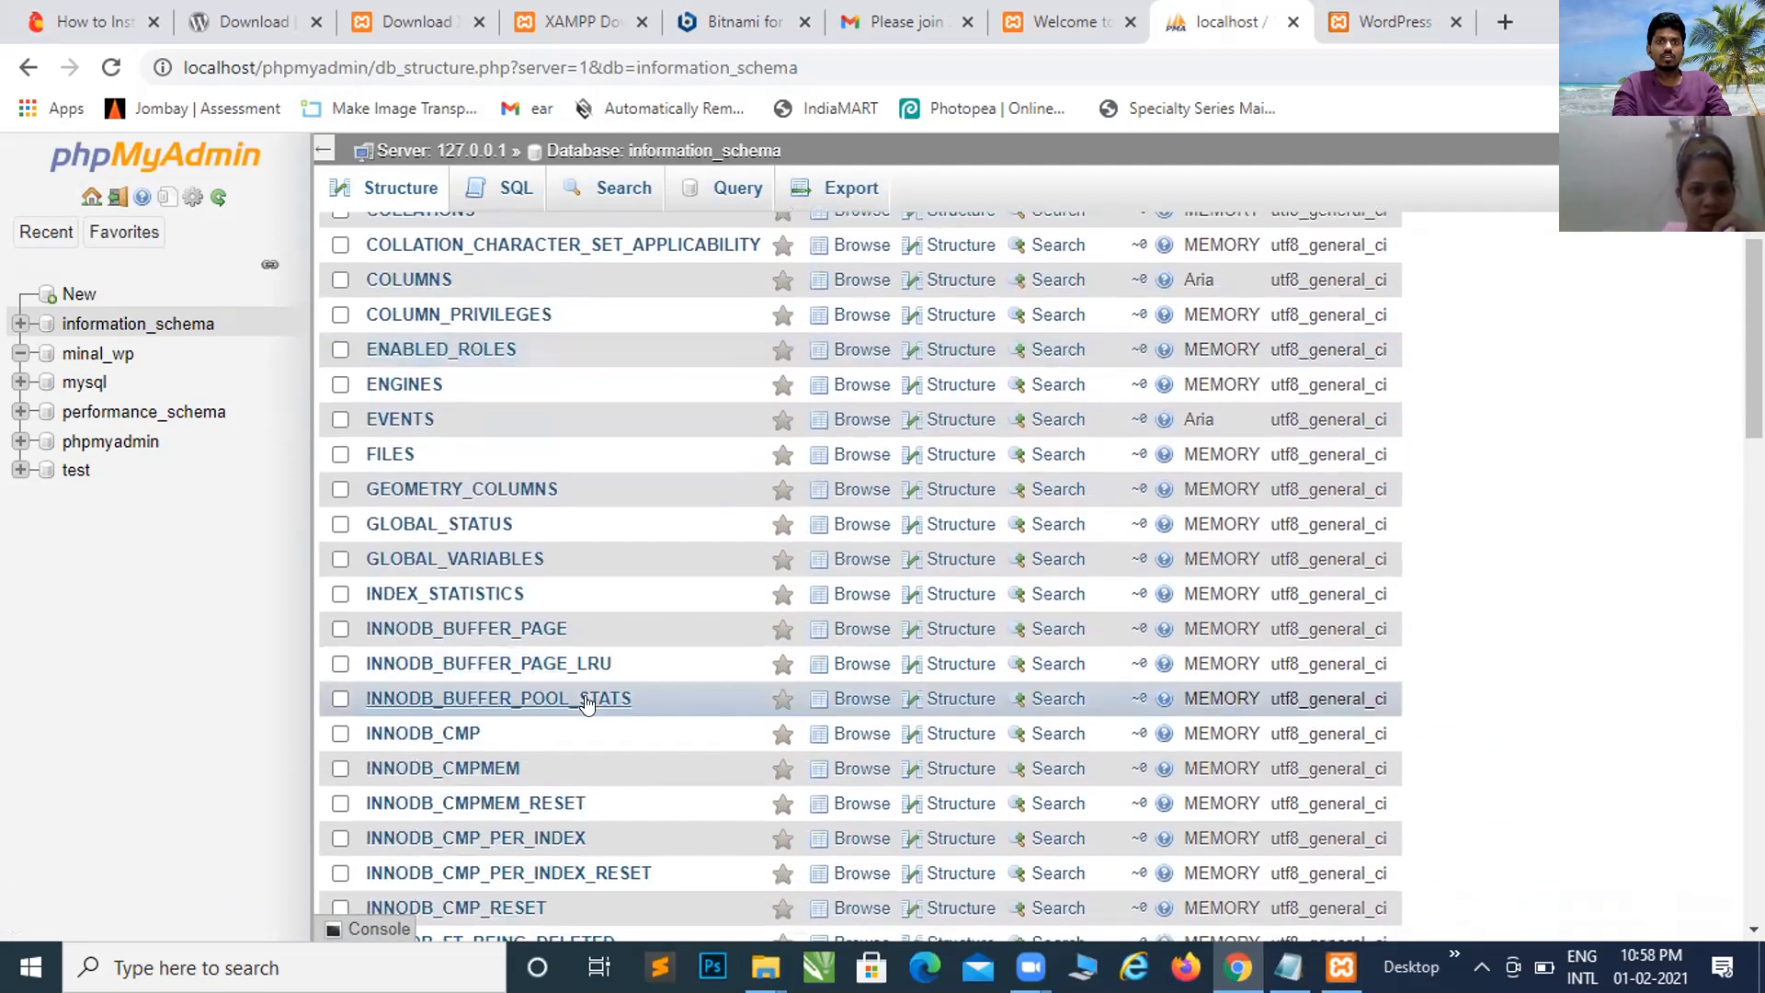
scroll(585, 700, up, 3)
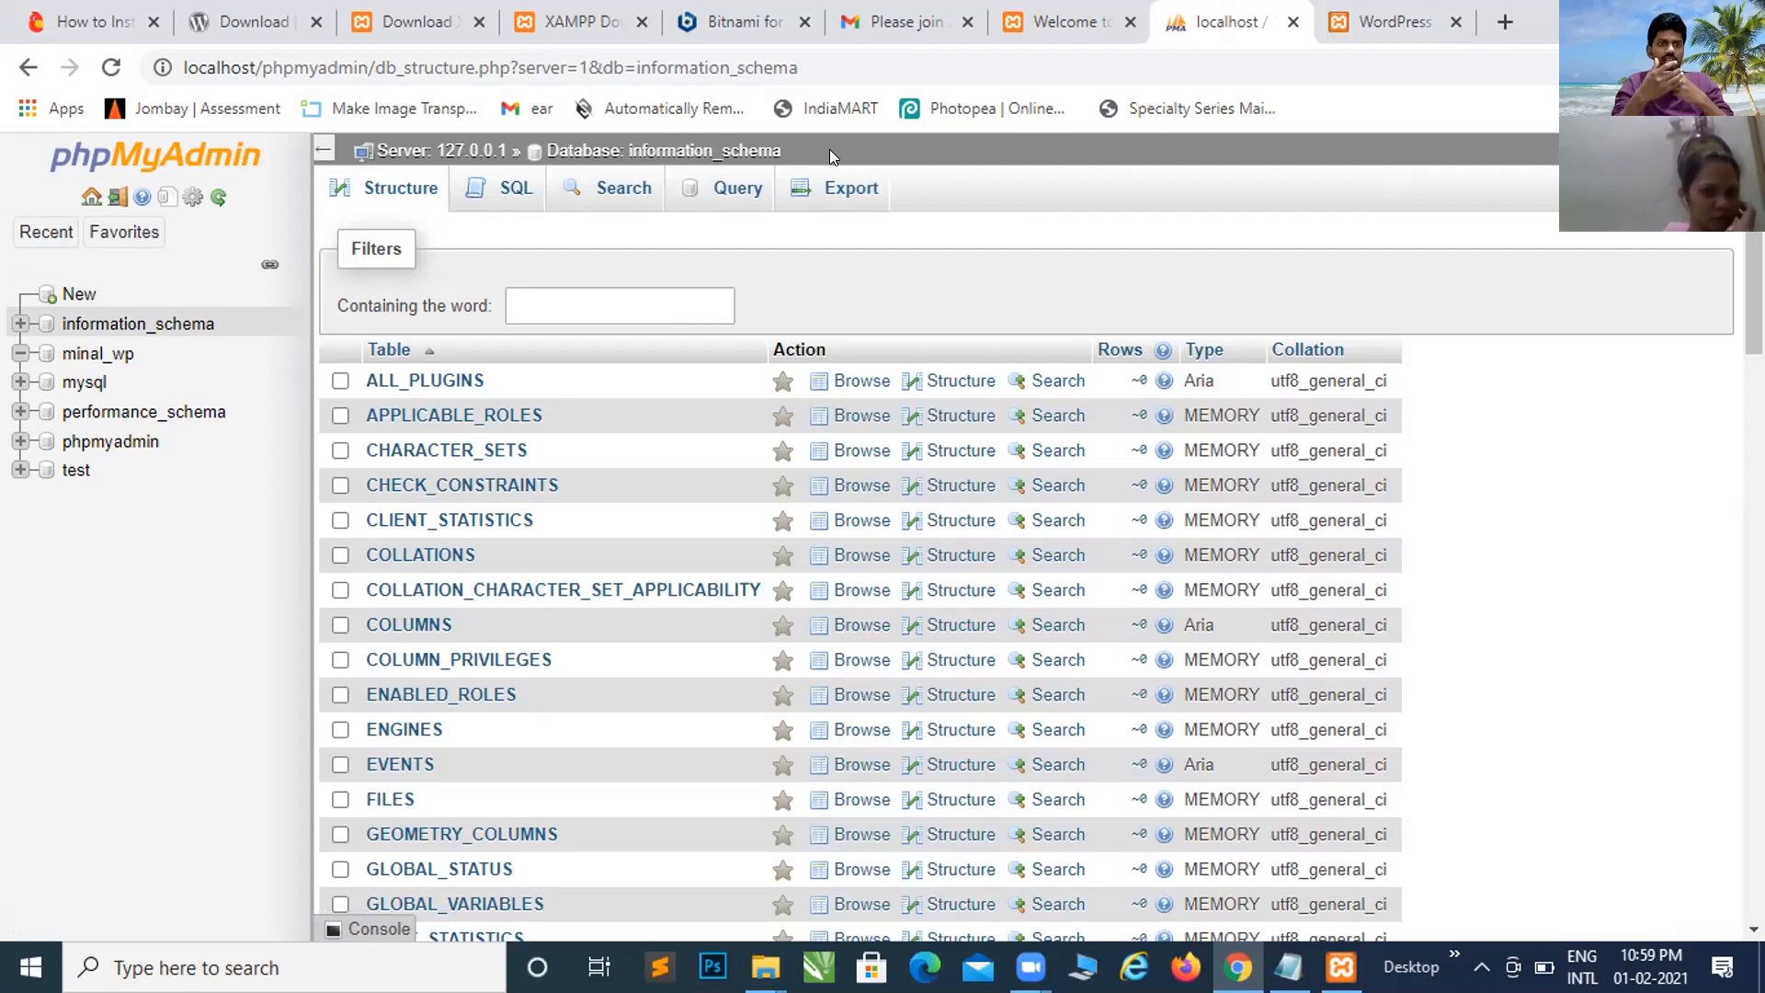
click(101, 363)
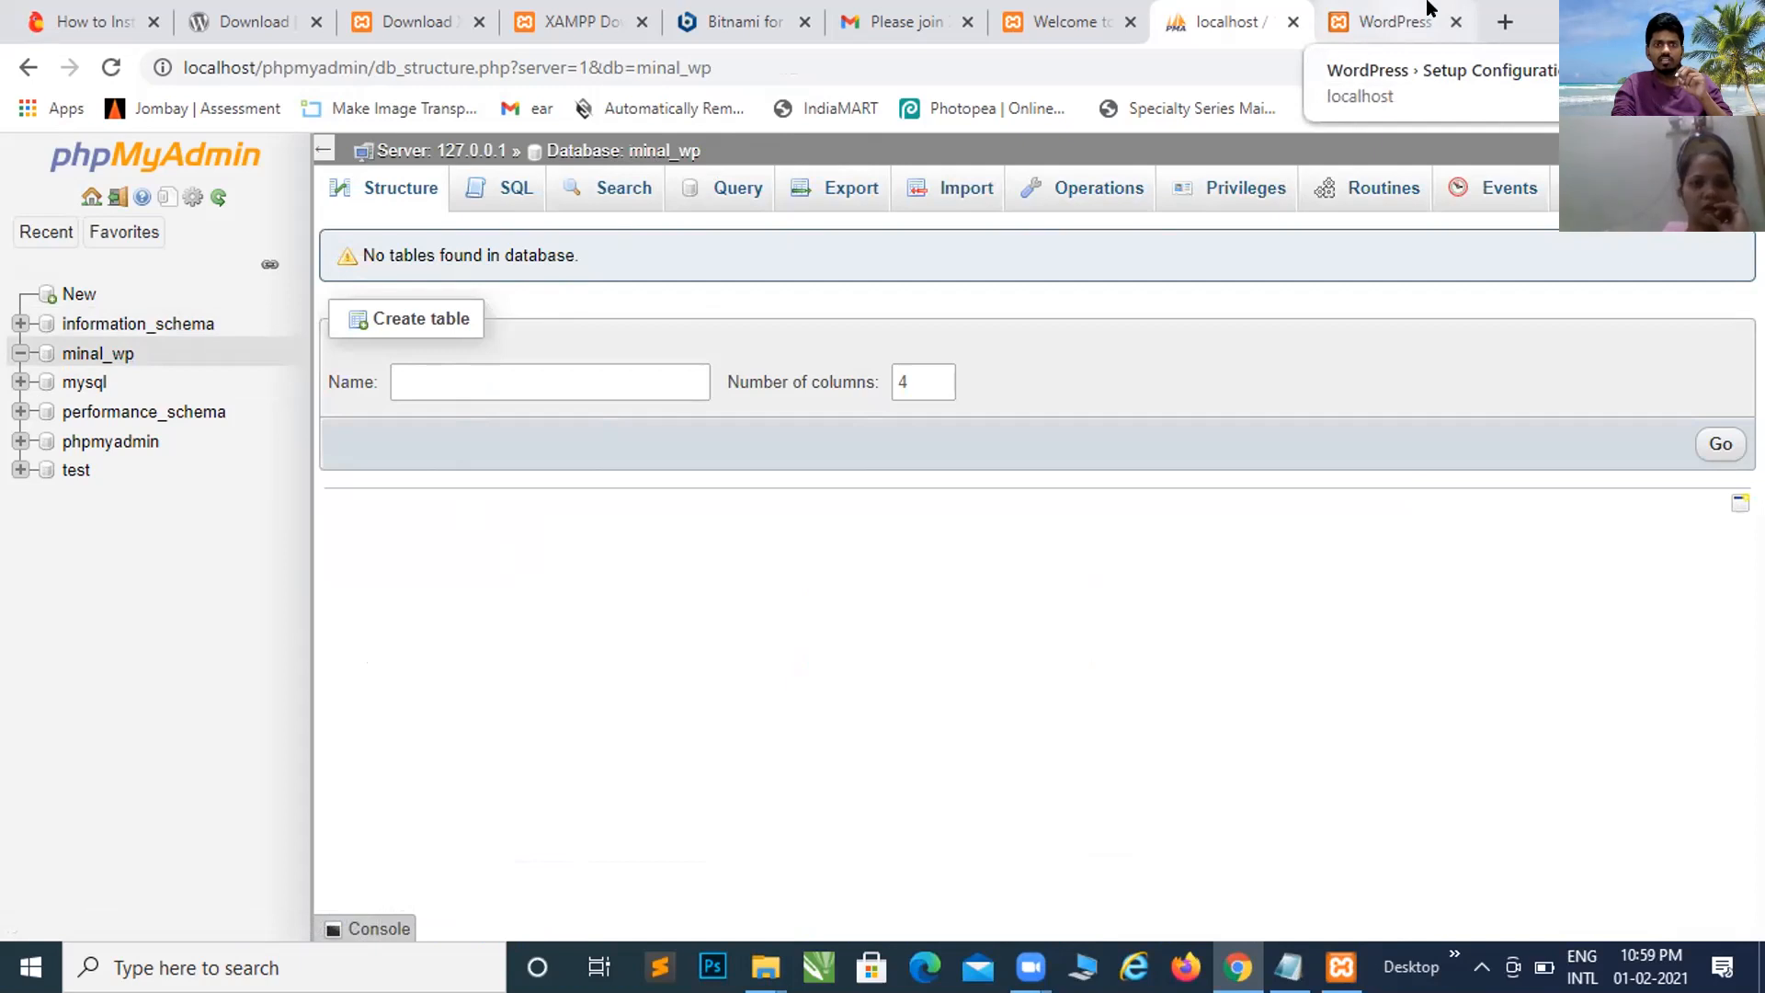
click(170, 324)
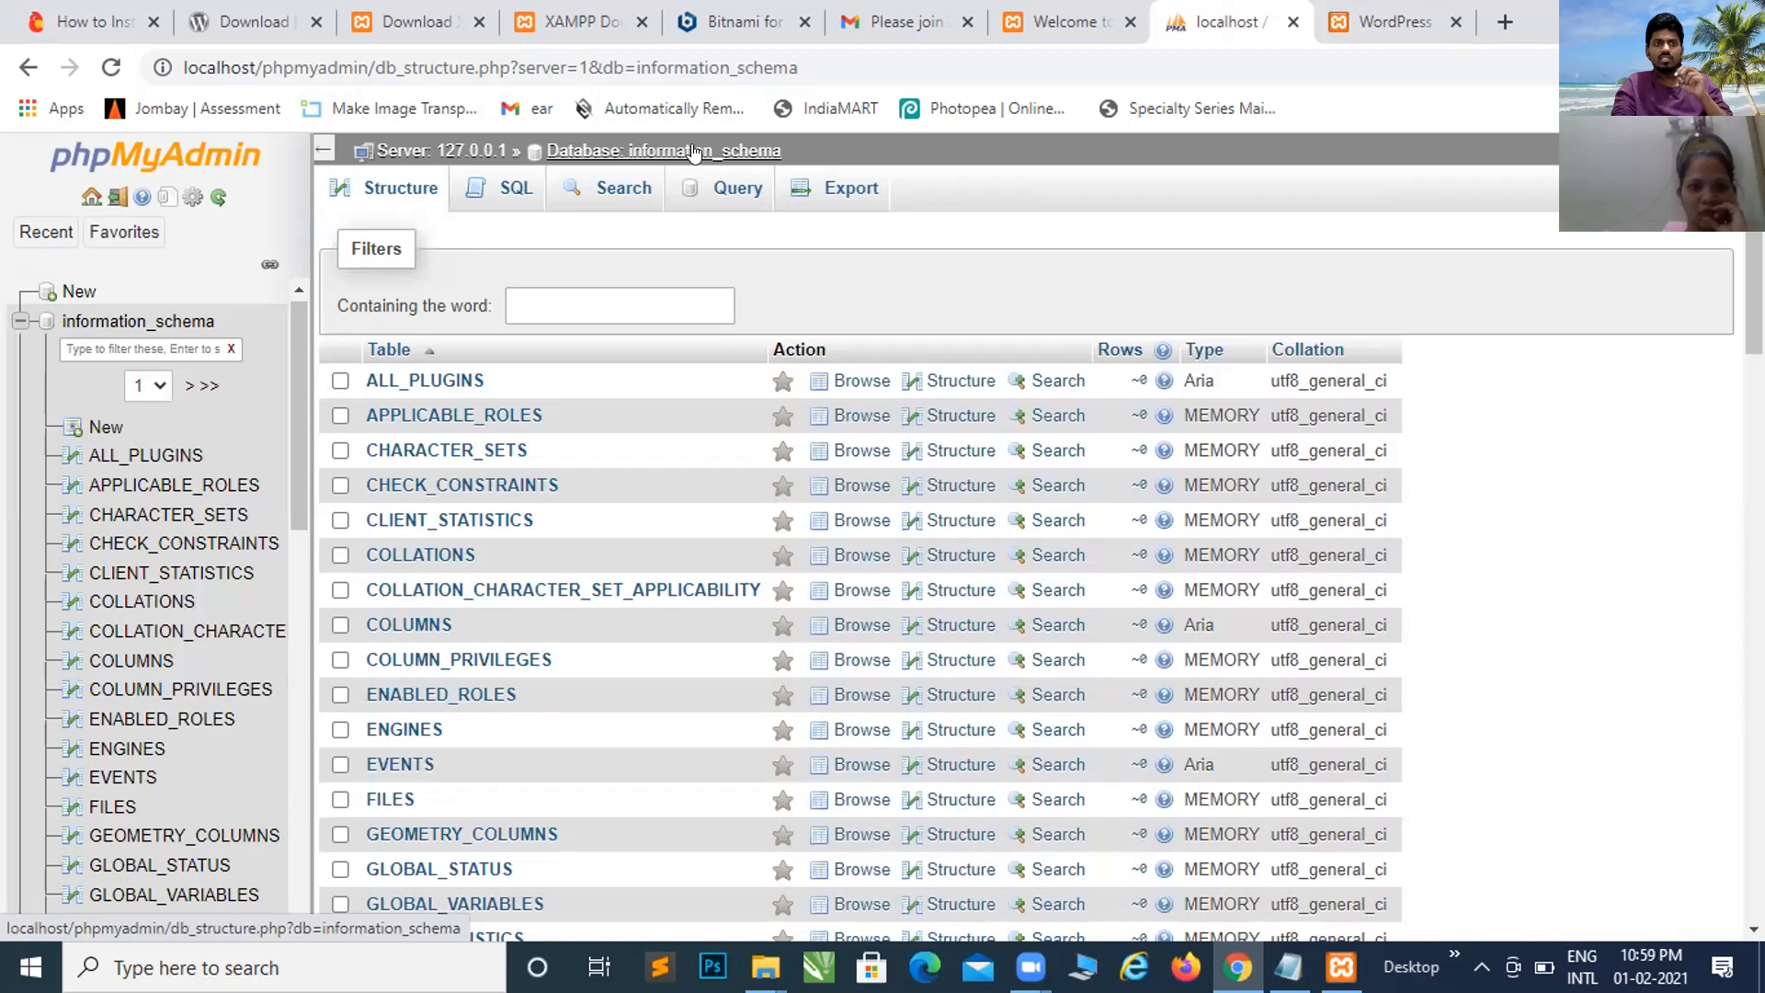
click(694, 152)
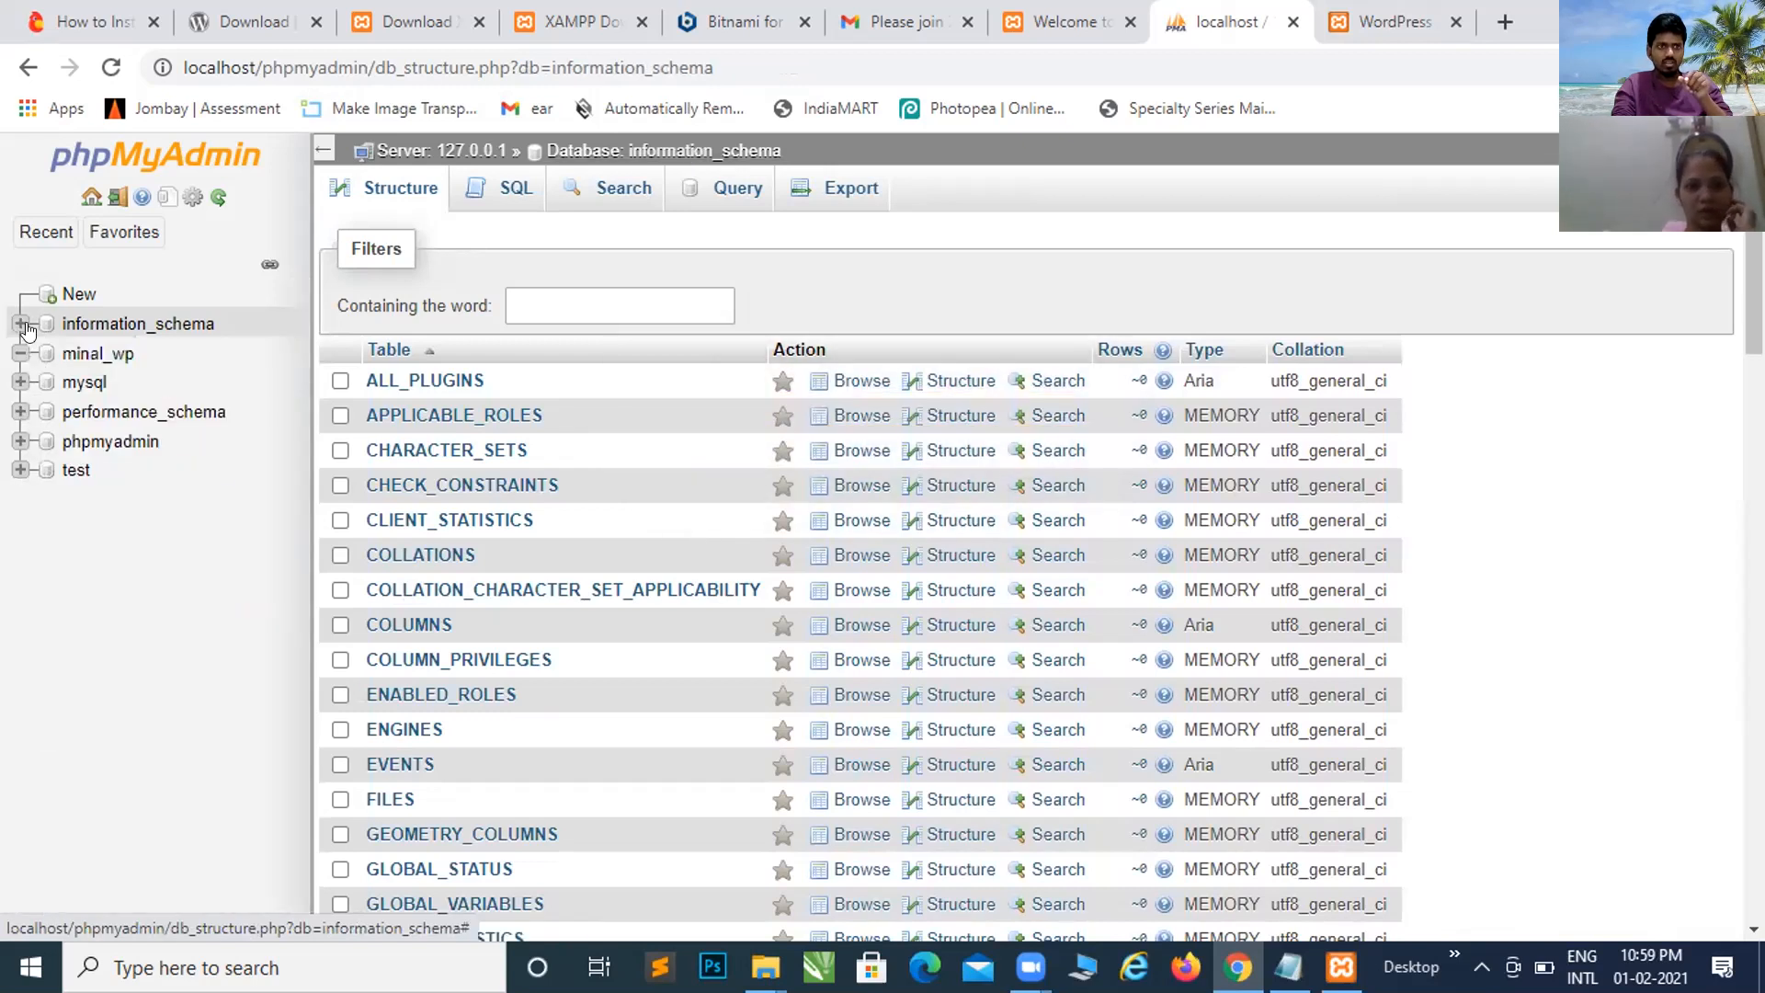
scroll(475, 612, down, 3)
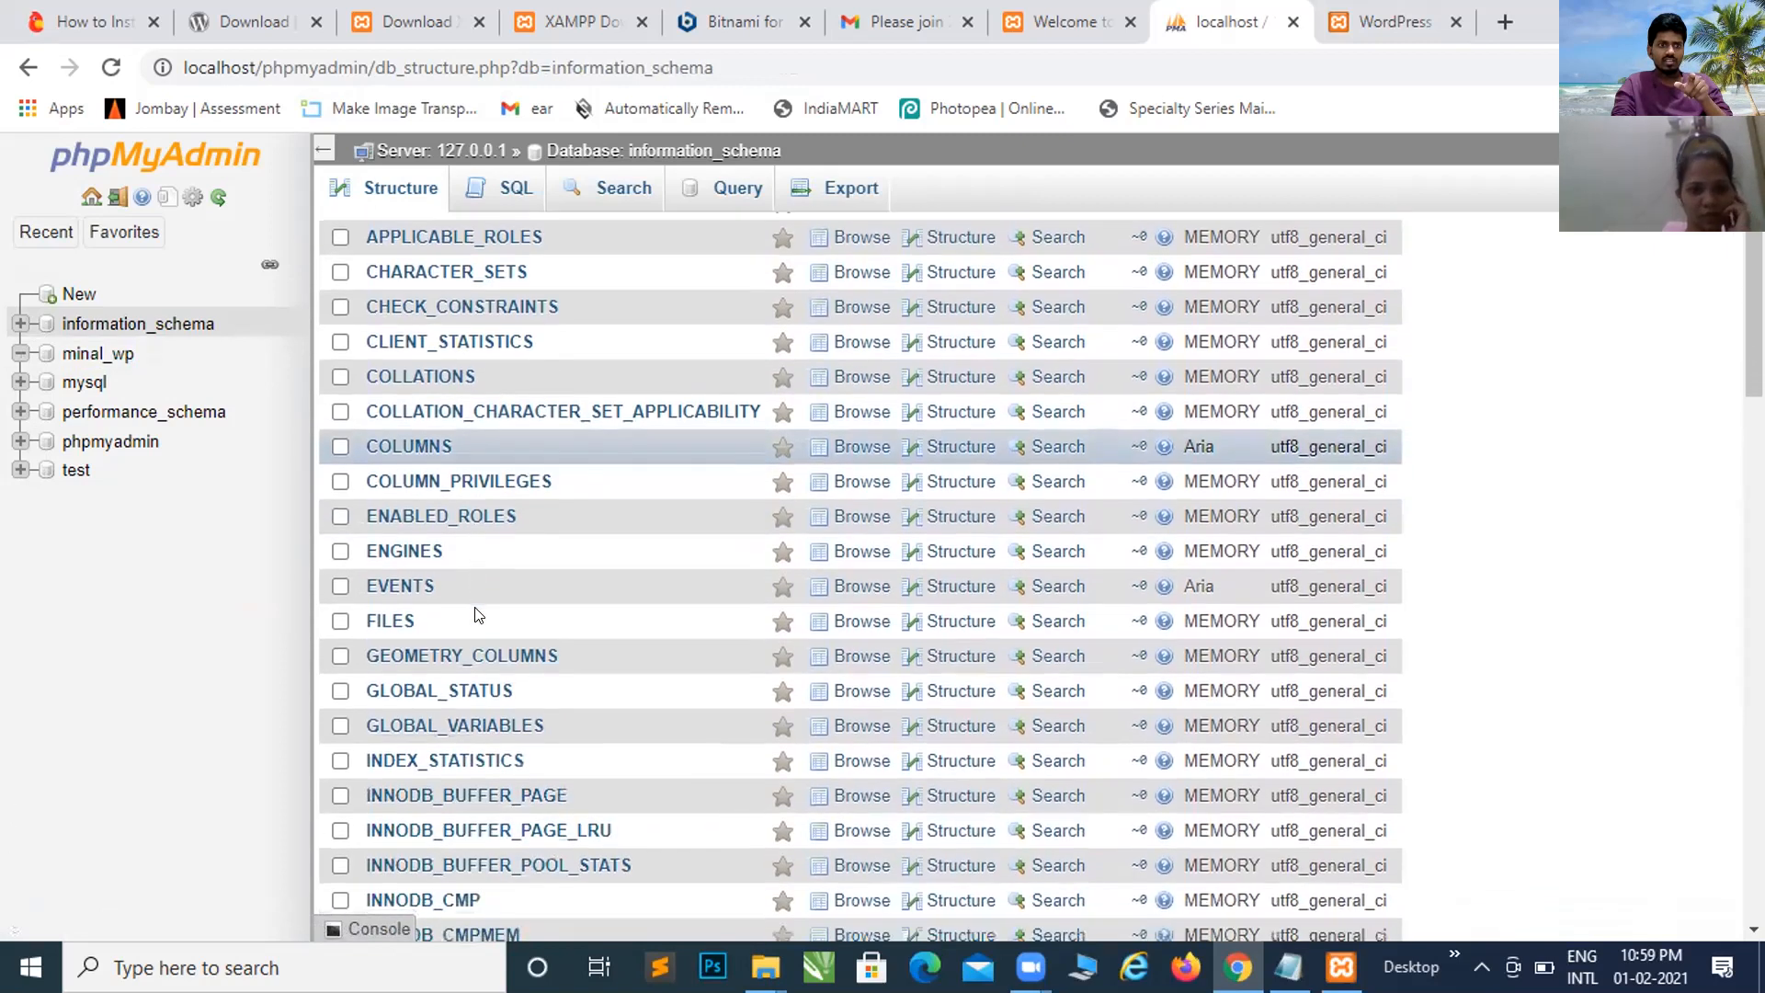
scroll(471, 614, up, 3)
scroll(471, 614, down, 4)
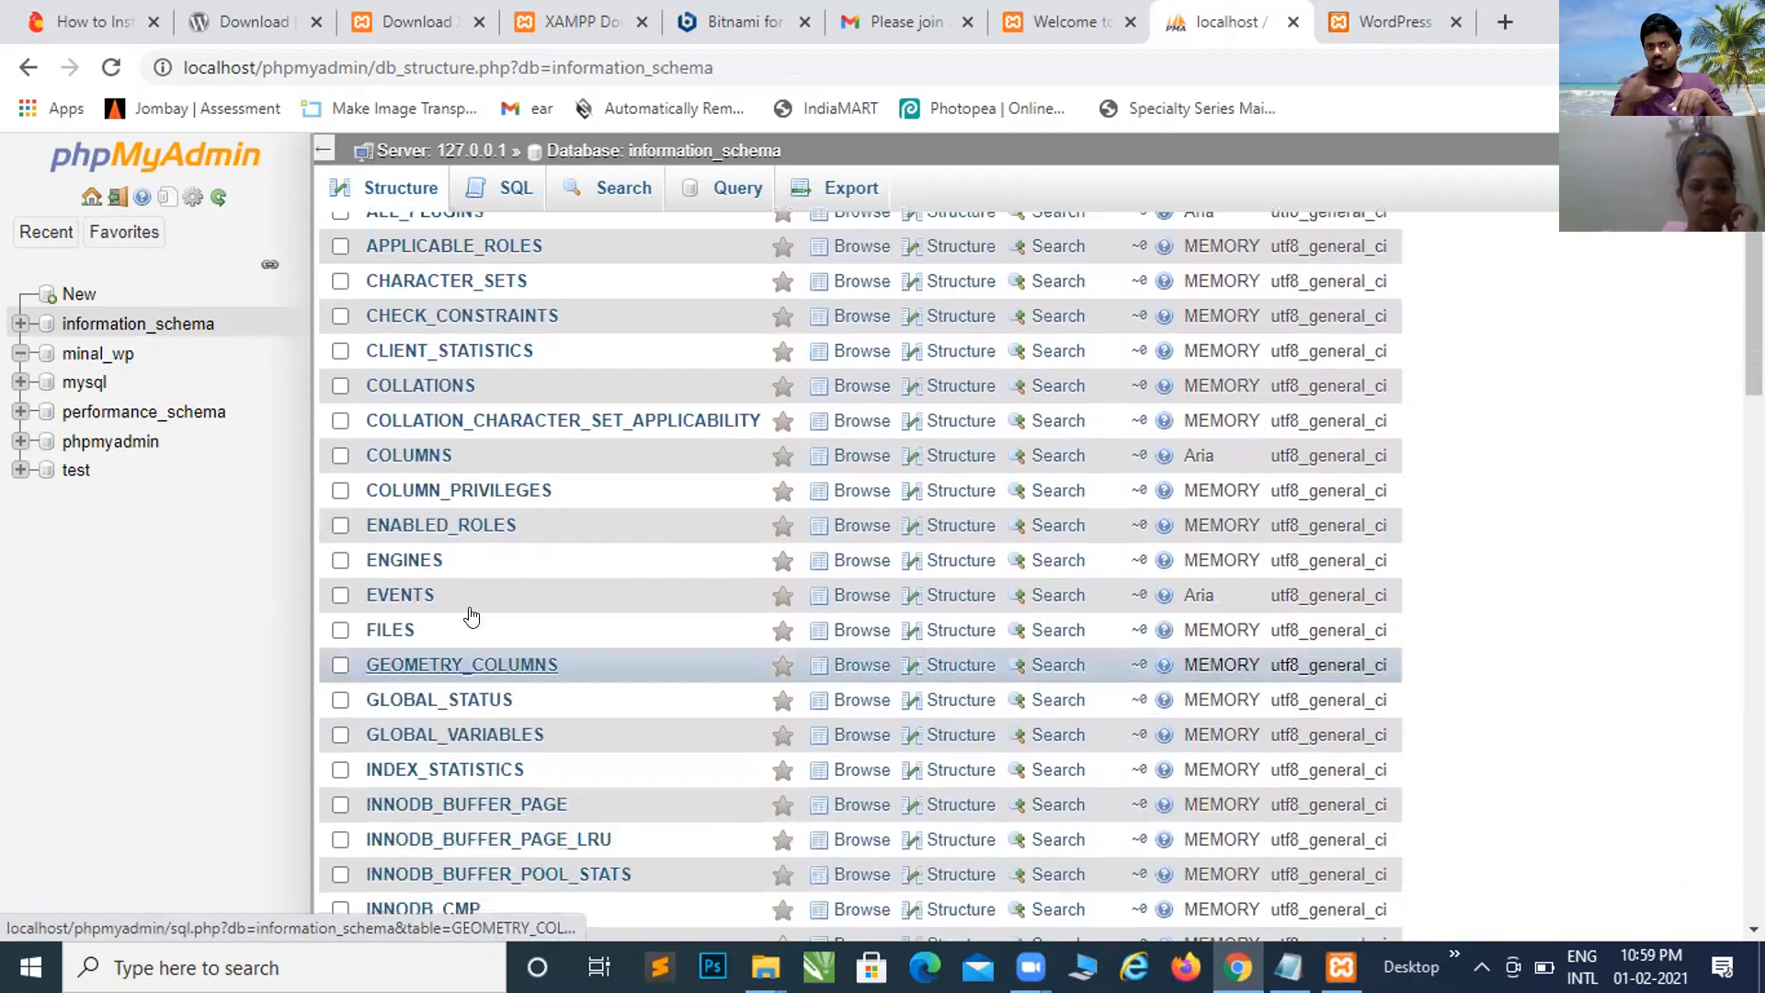
scroll(471, 614, up, 4)
scroll(472, 614, down, 4)
scroll(474, 607, up, 4)
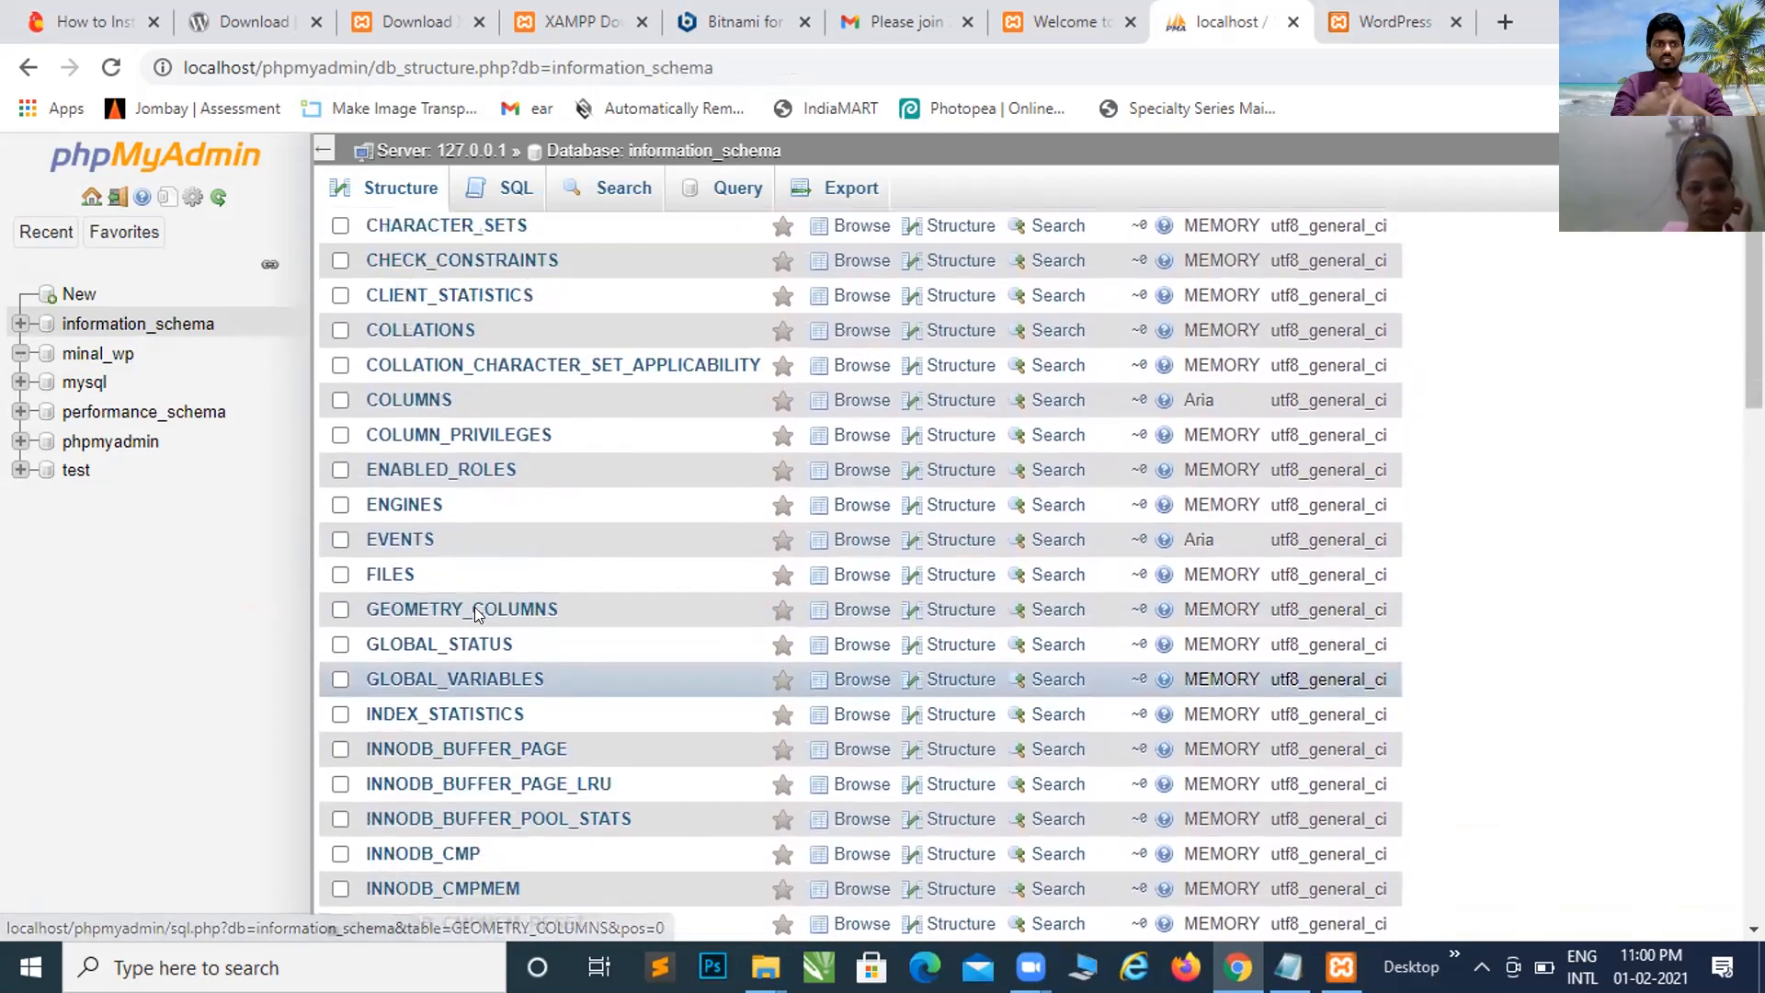
scroll(474, 610, down, 2)
scroll(476, 614, down, 10)
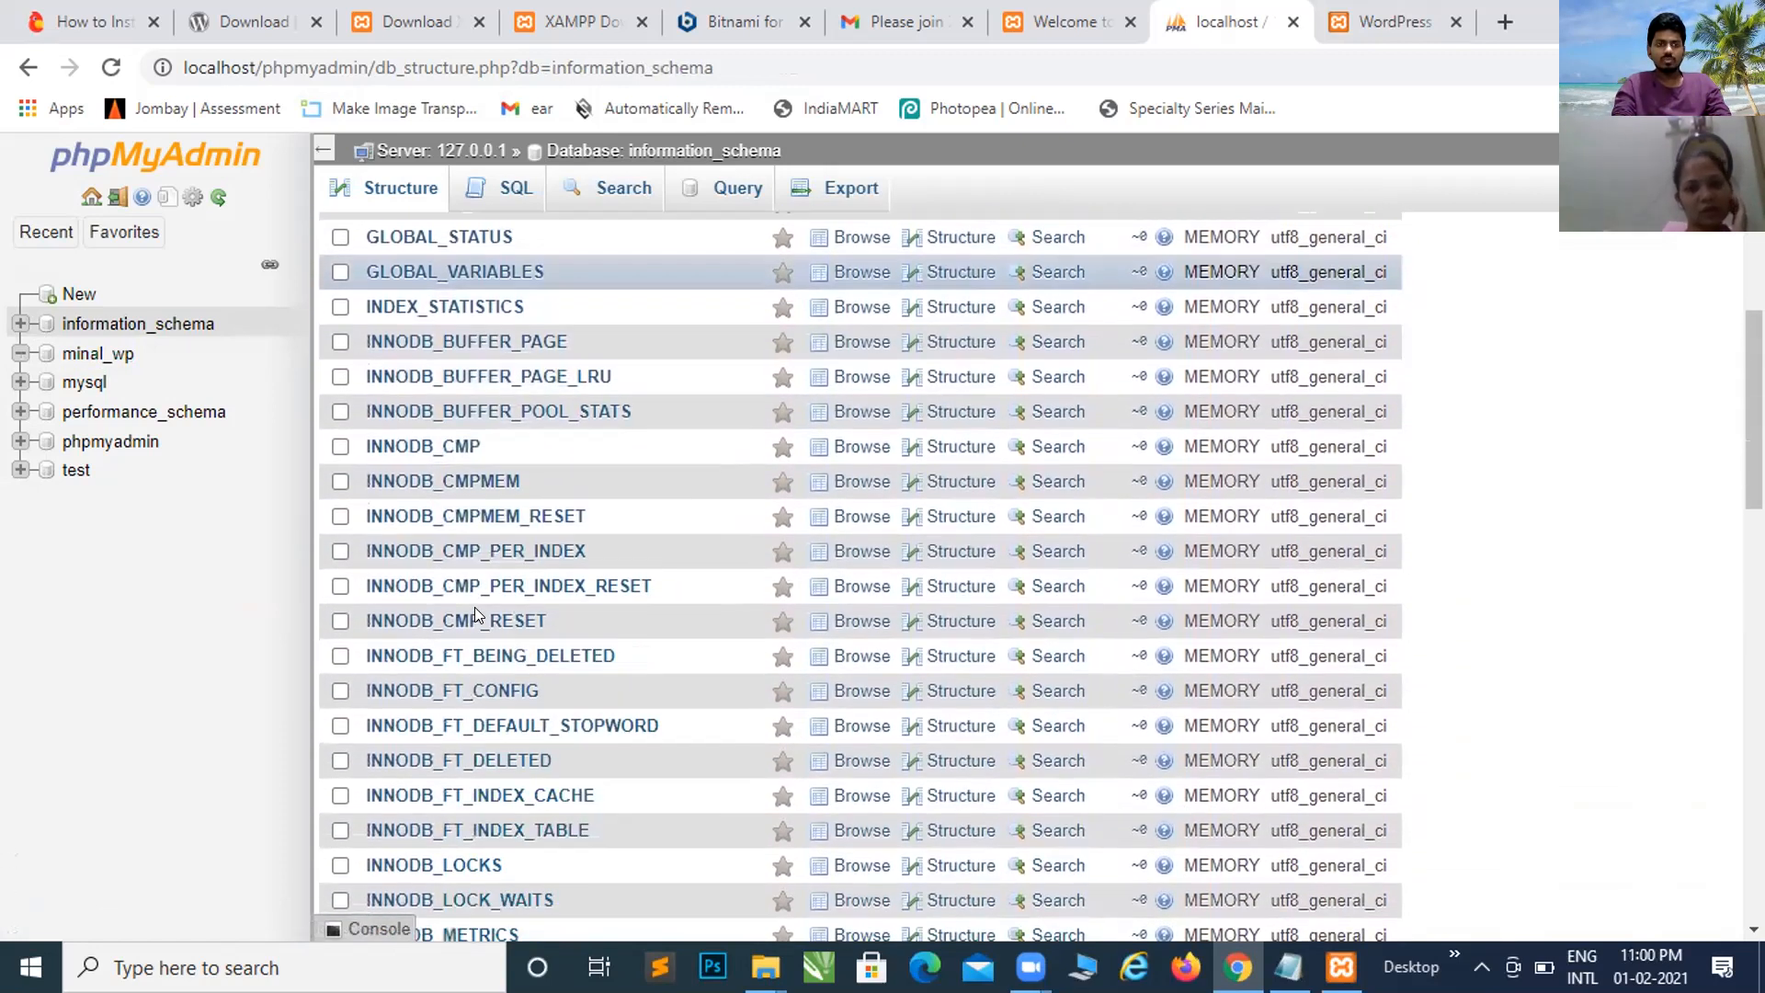
scroll(474, 607, up, 10)
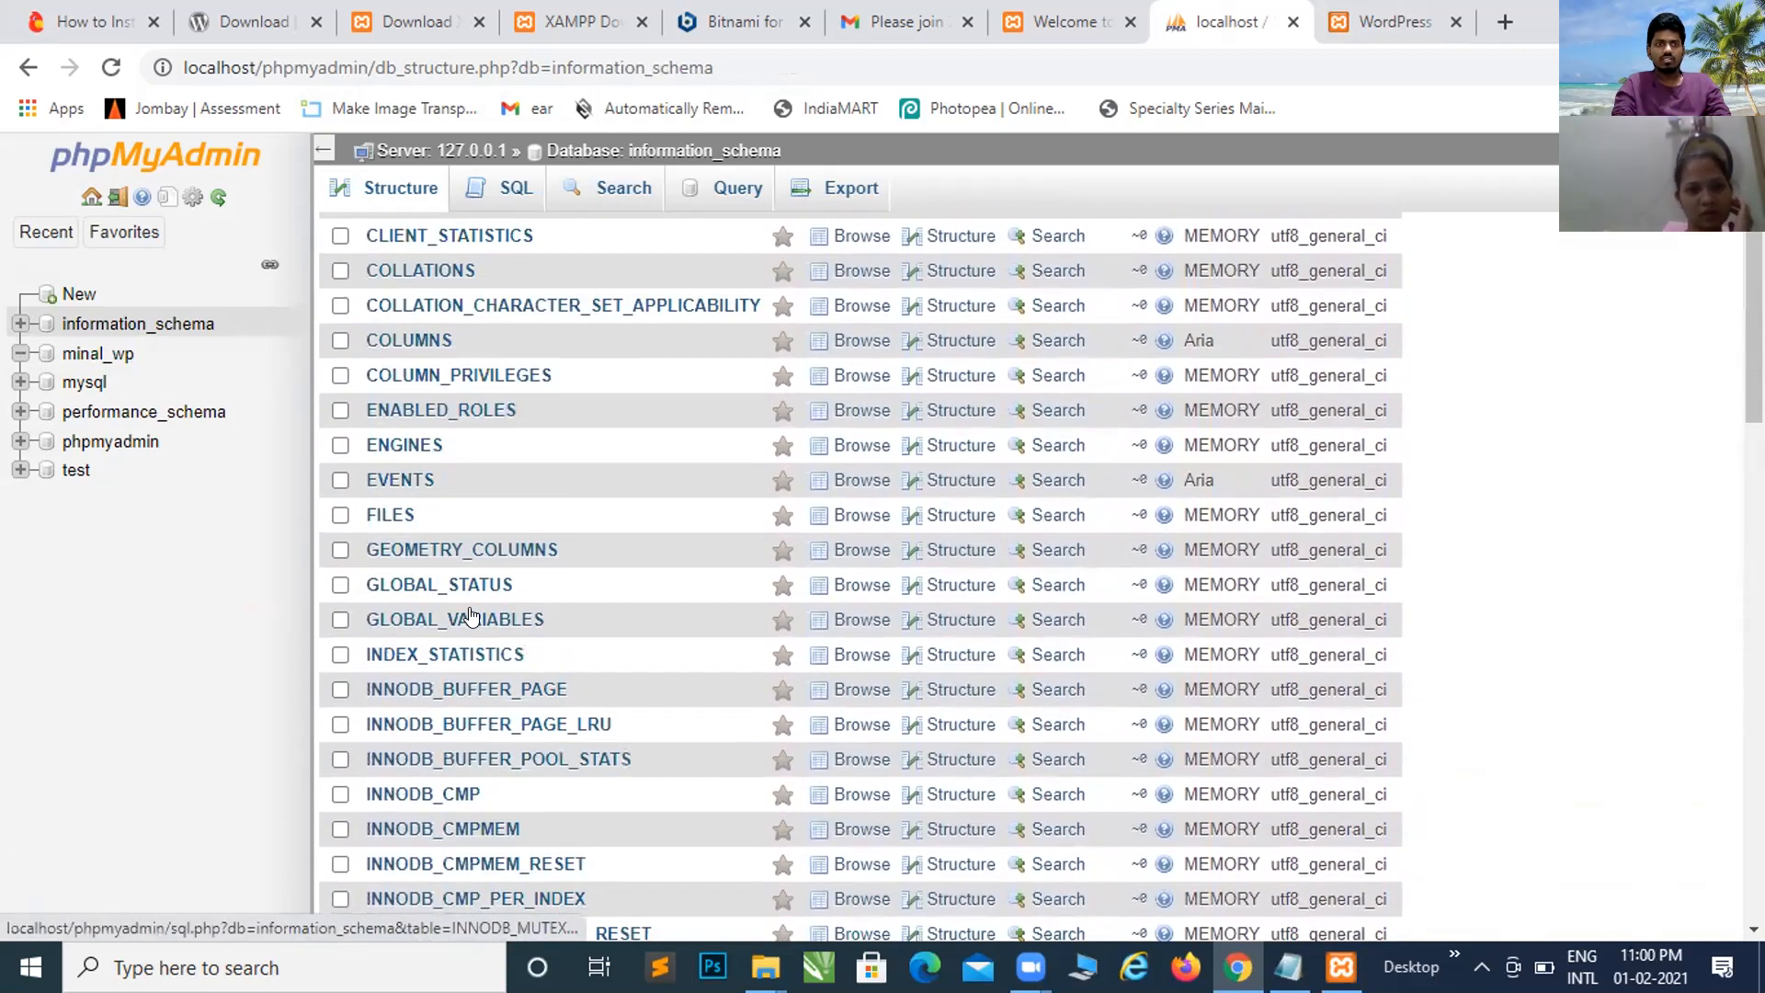
scroll(474, 607, up, 1)
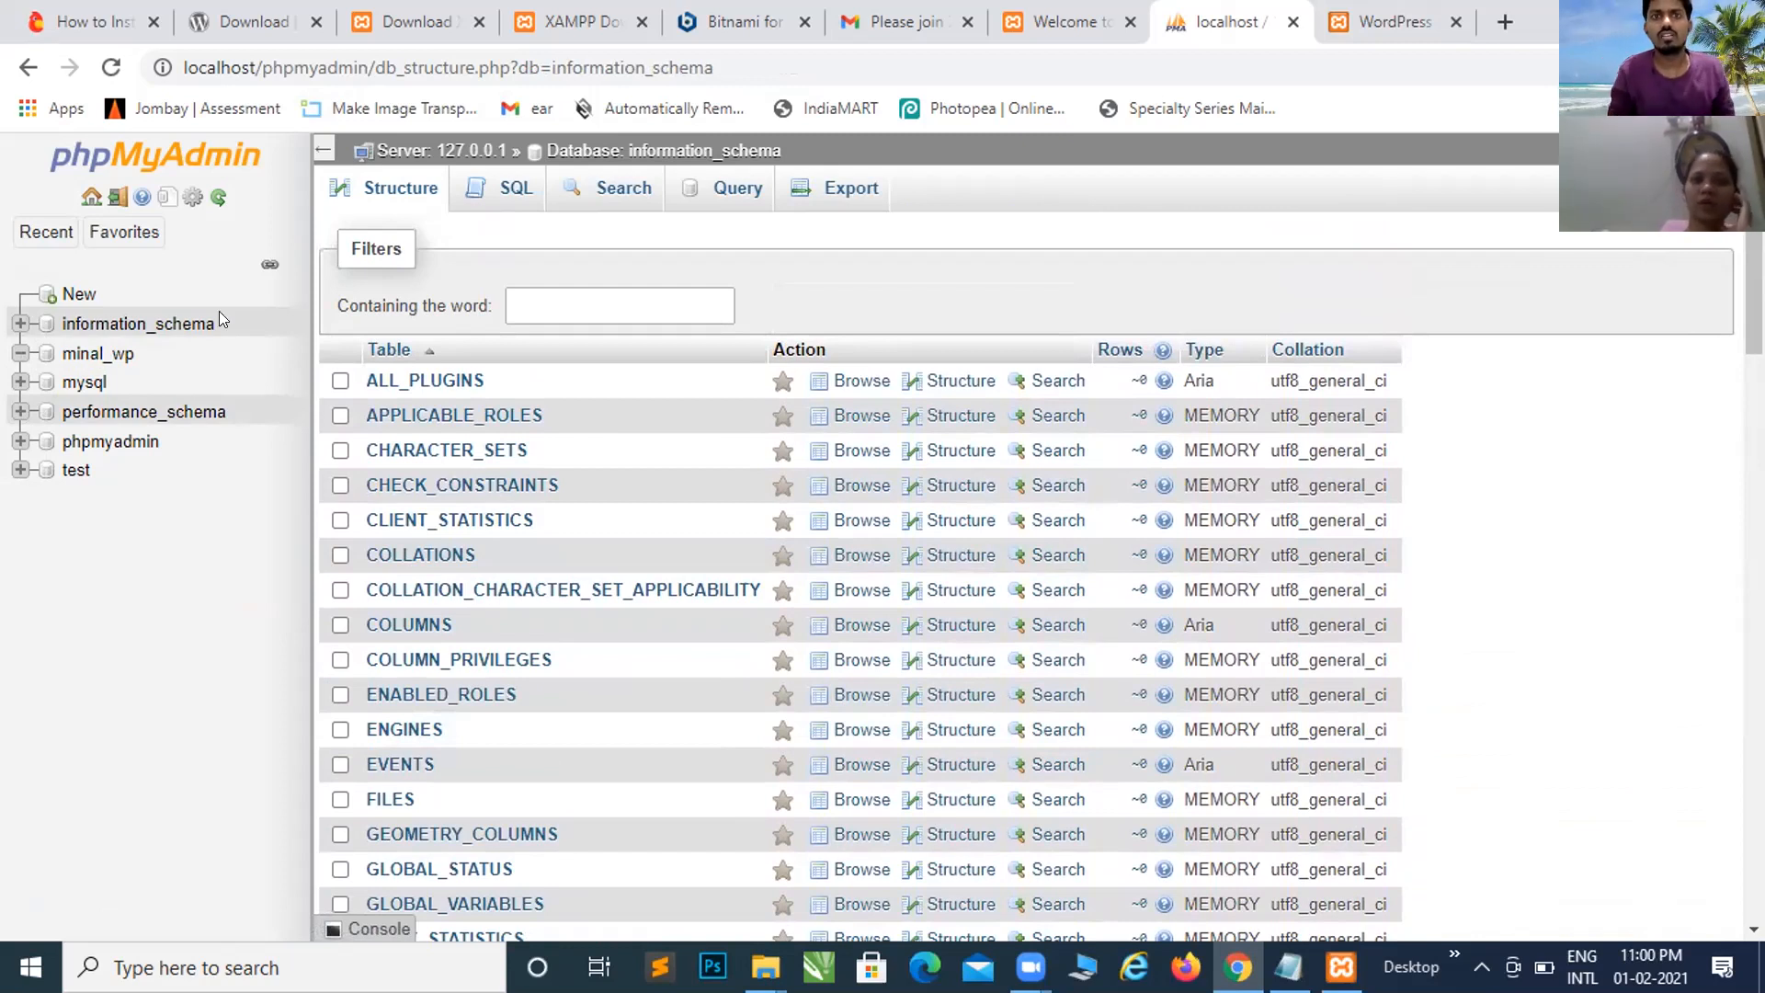
Step: Run the WordPress installation, then open the site's database in phpMyAdmin to confirm it has no tables
click(1415, 21)
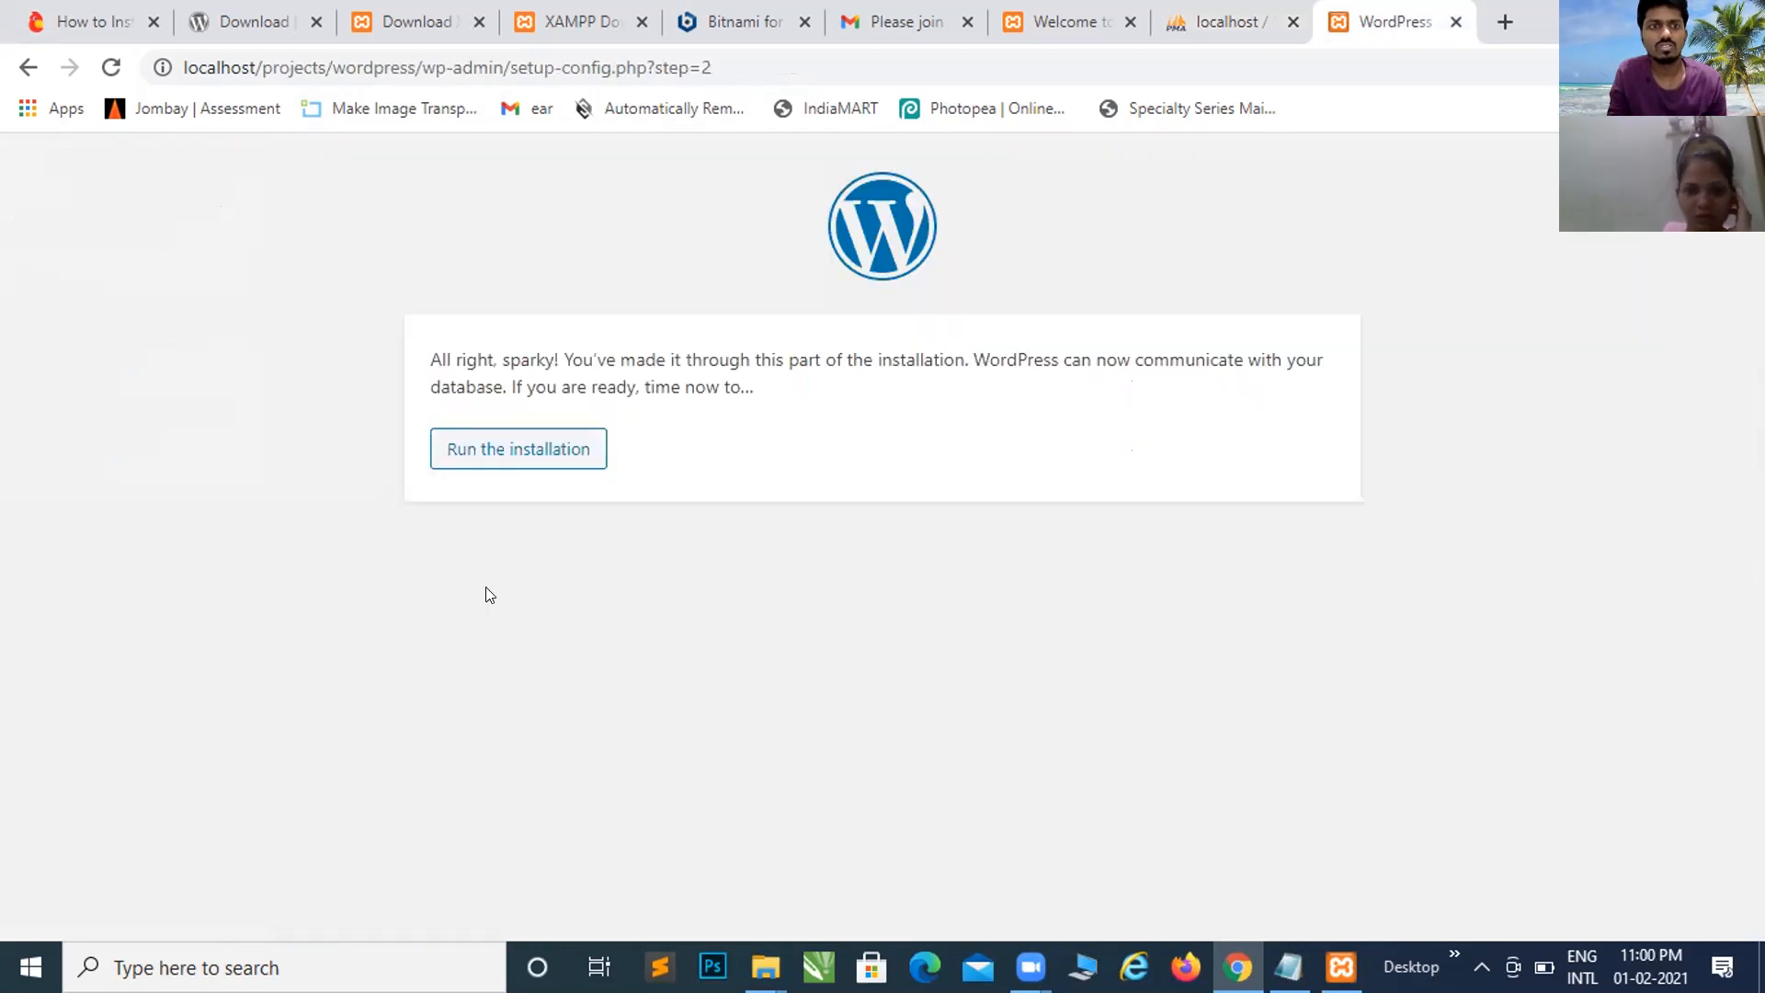
click(506, 451)
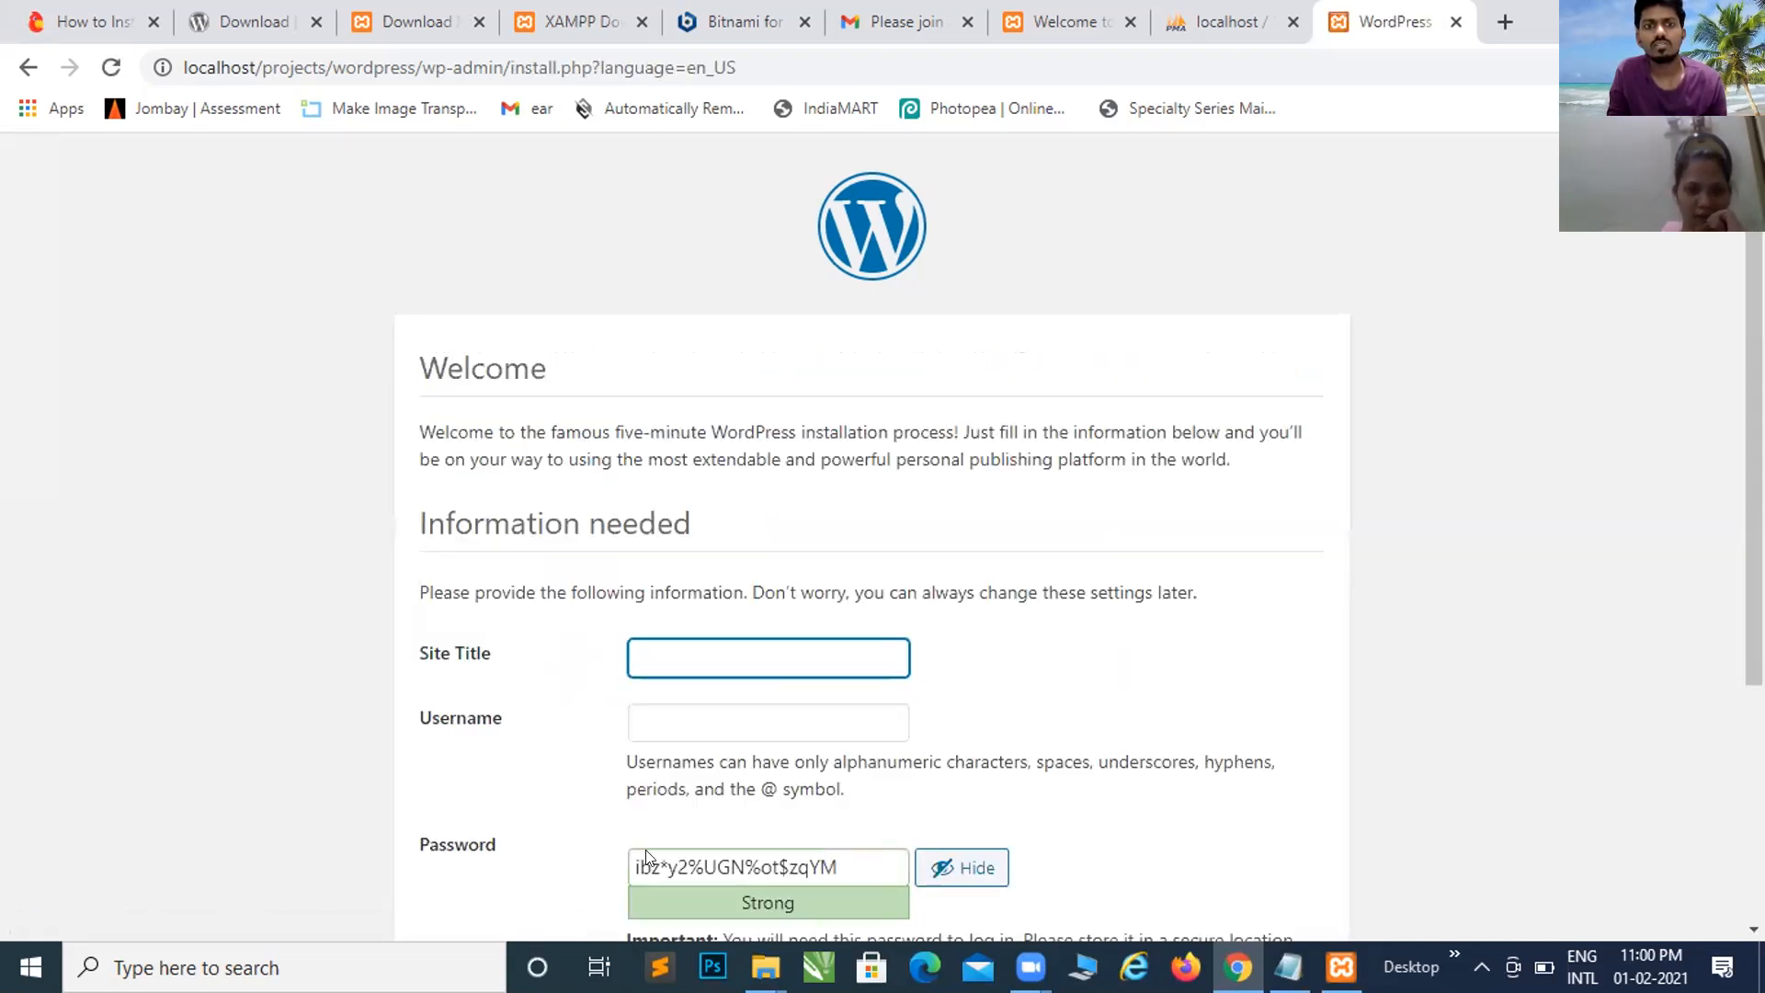
scroll(803, 651, down, 1)
scroll(803, 650, down, 2)
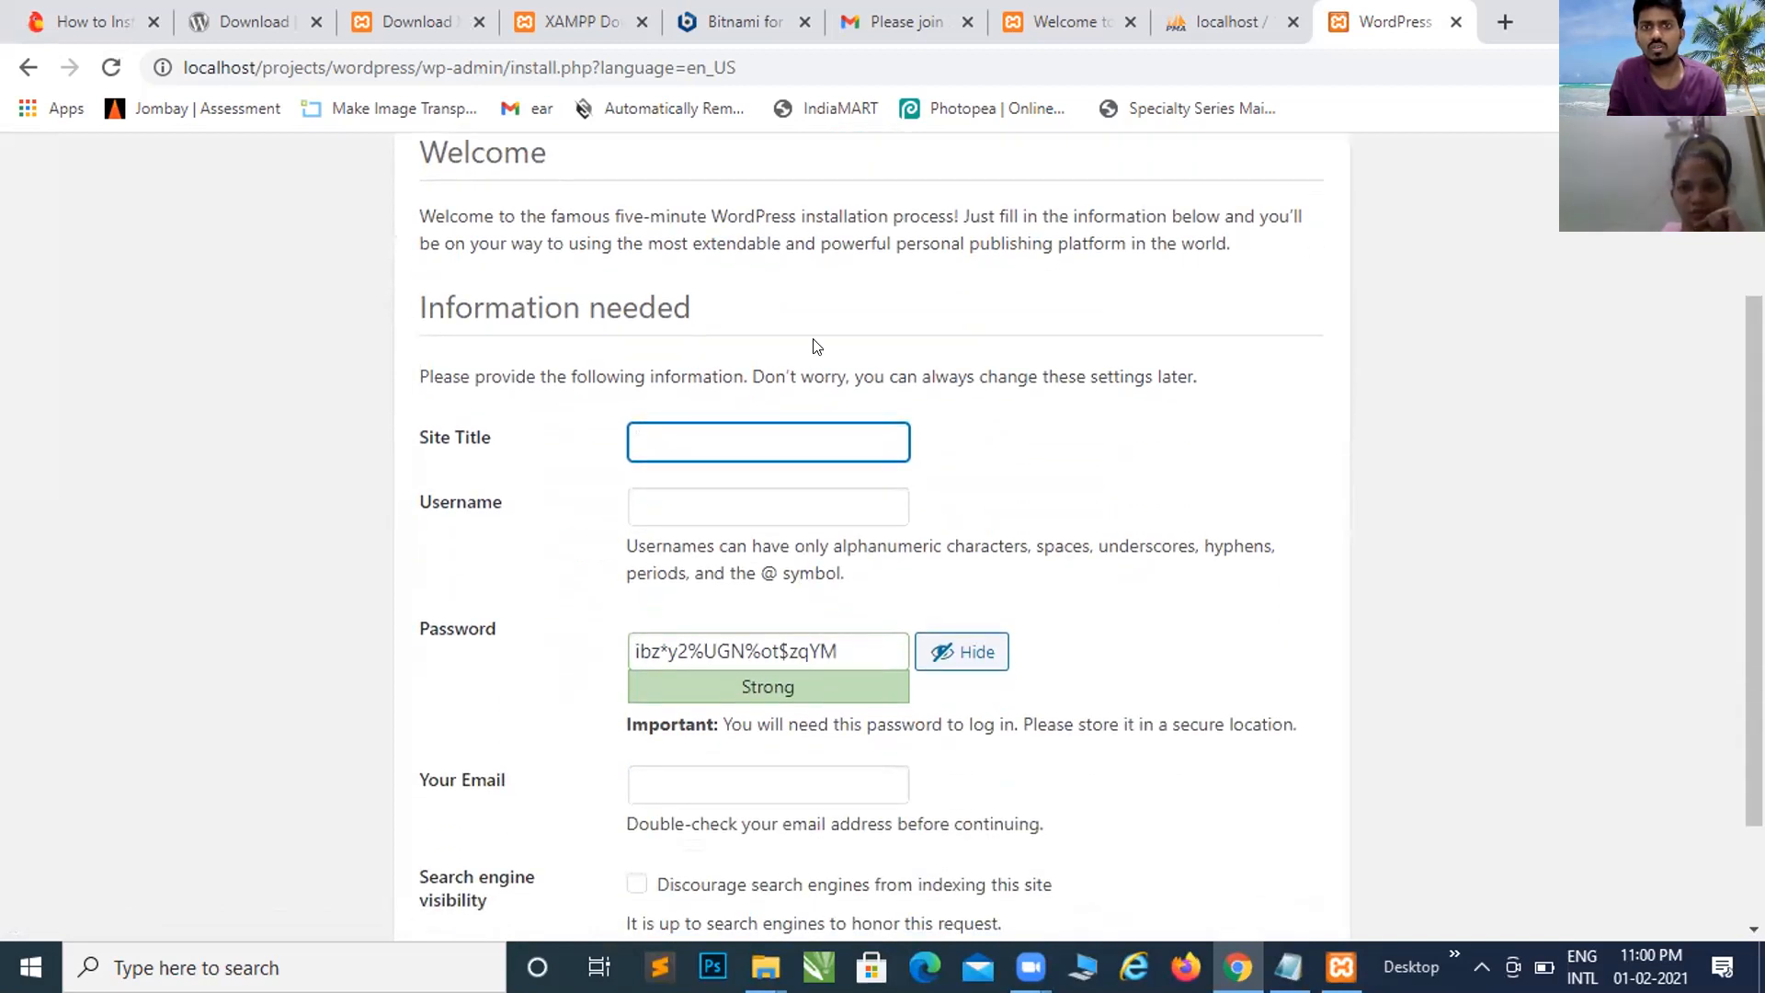
click(1218, 25)
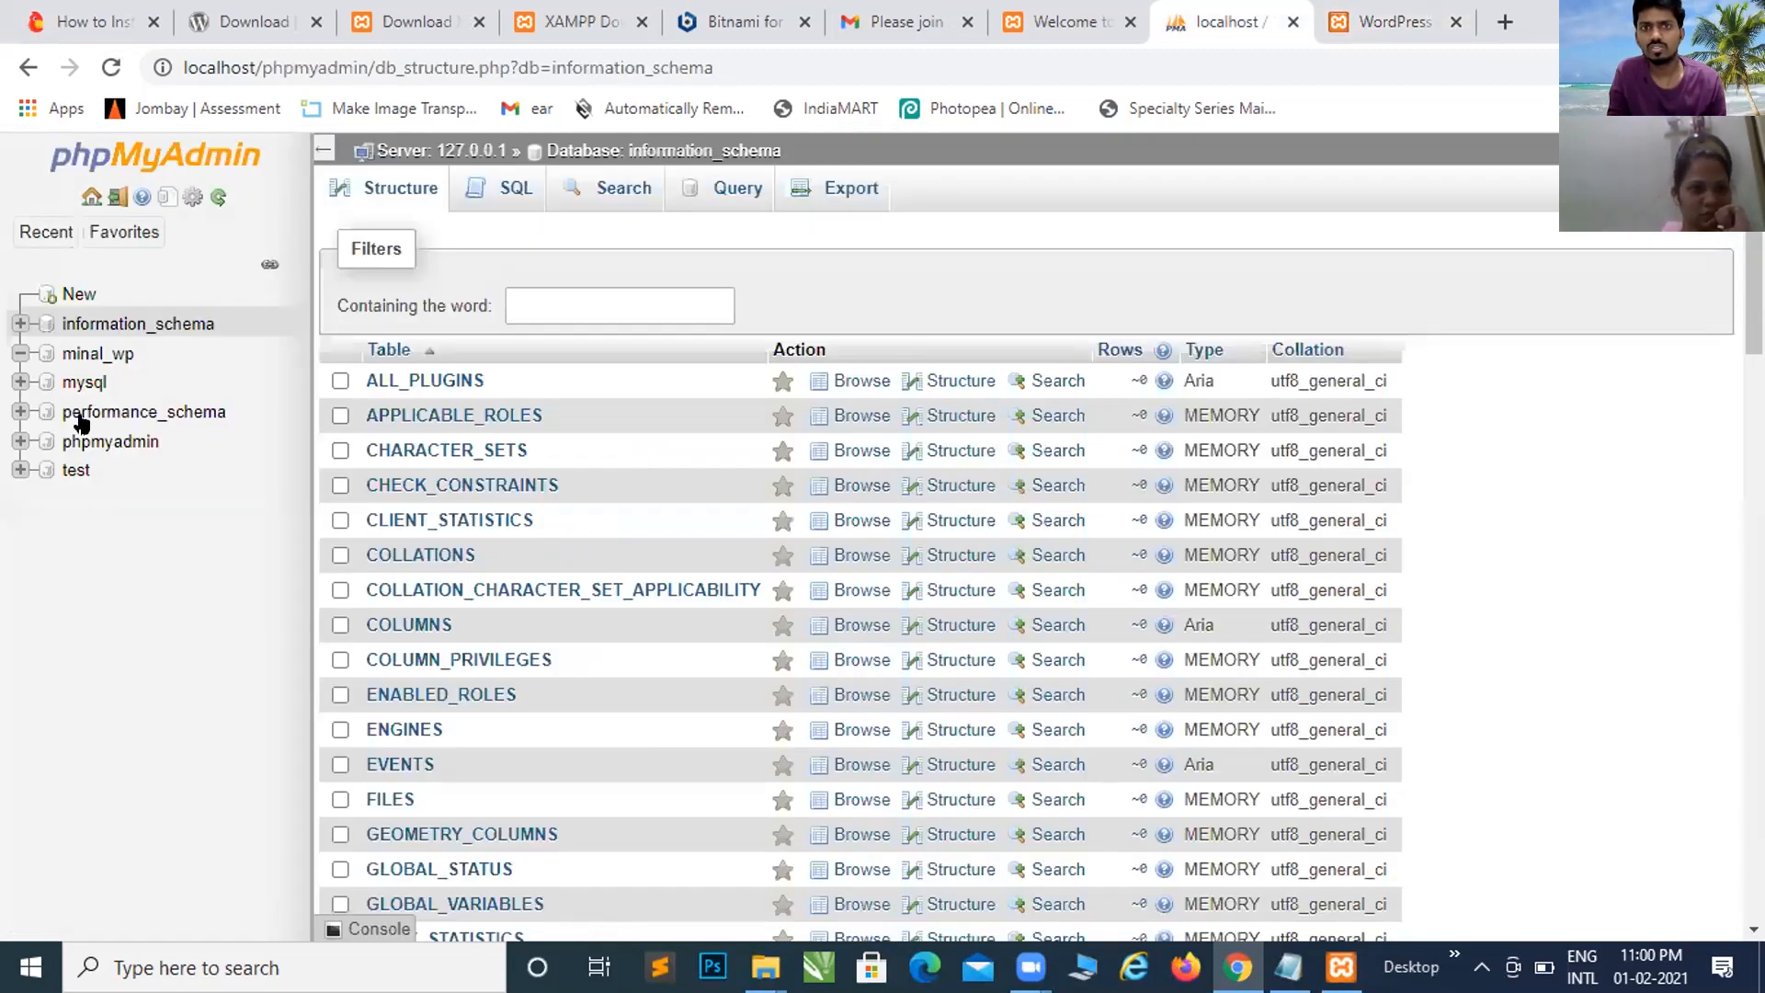
click(95, 356)
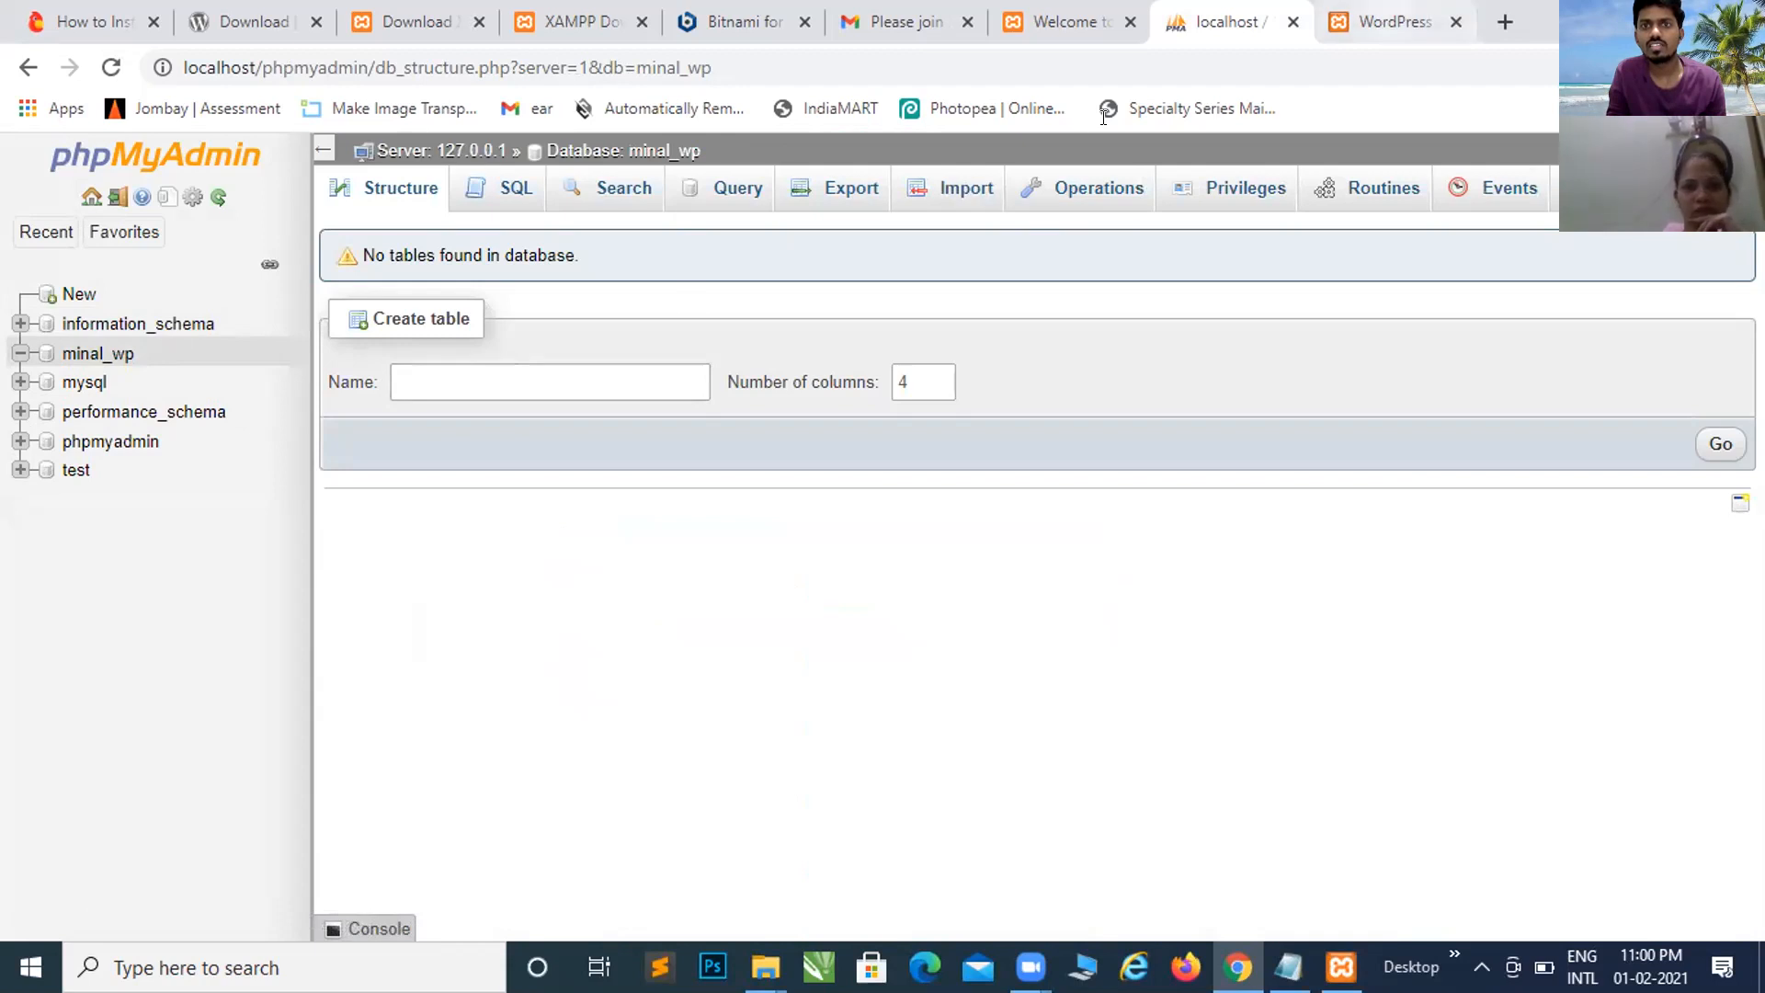
Step: Enter blog_test as the Site Title on the installation form
click(1394, 21)
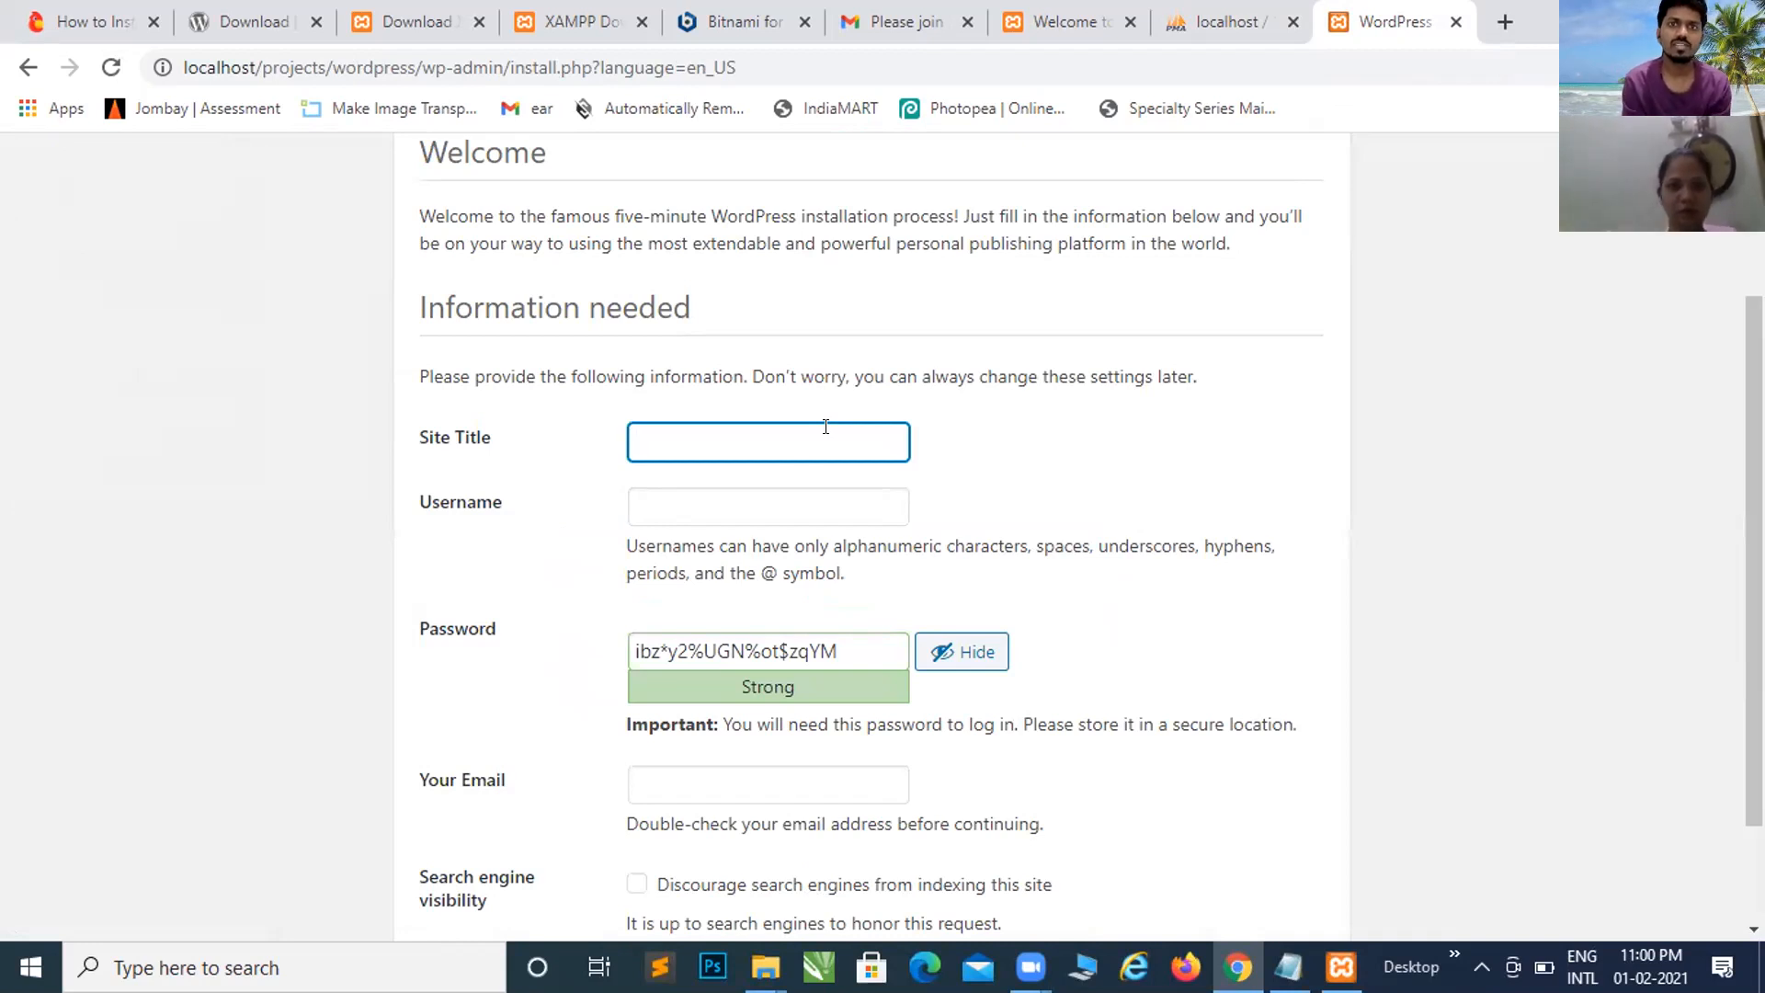
scroll(826, 427, down, 1)
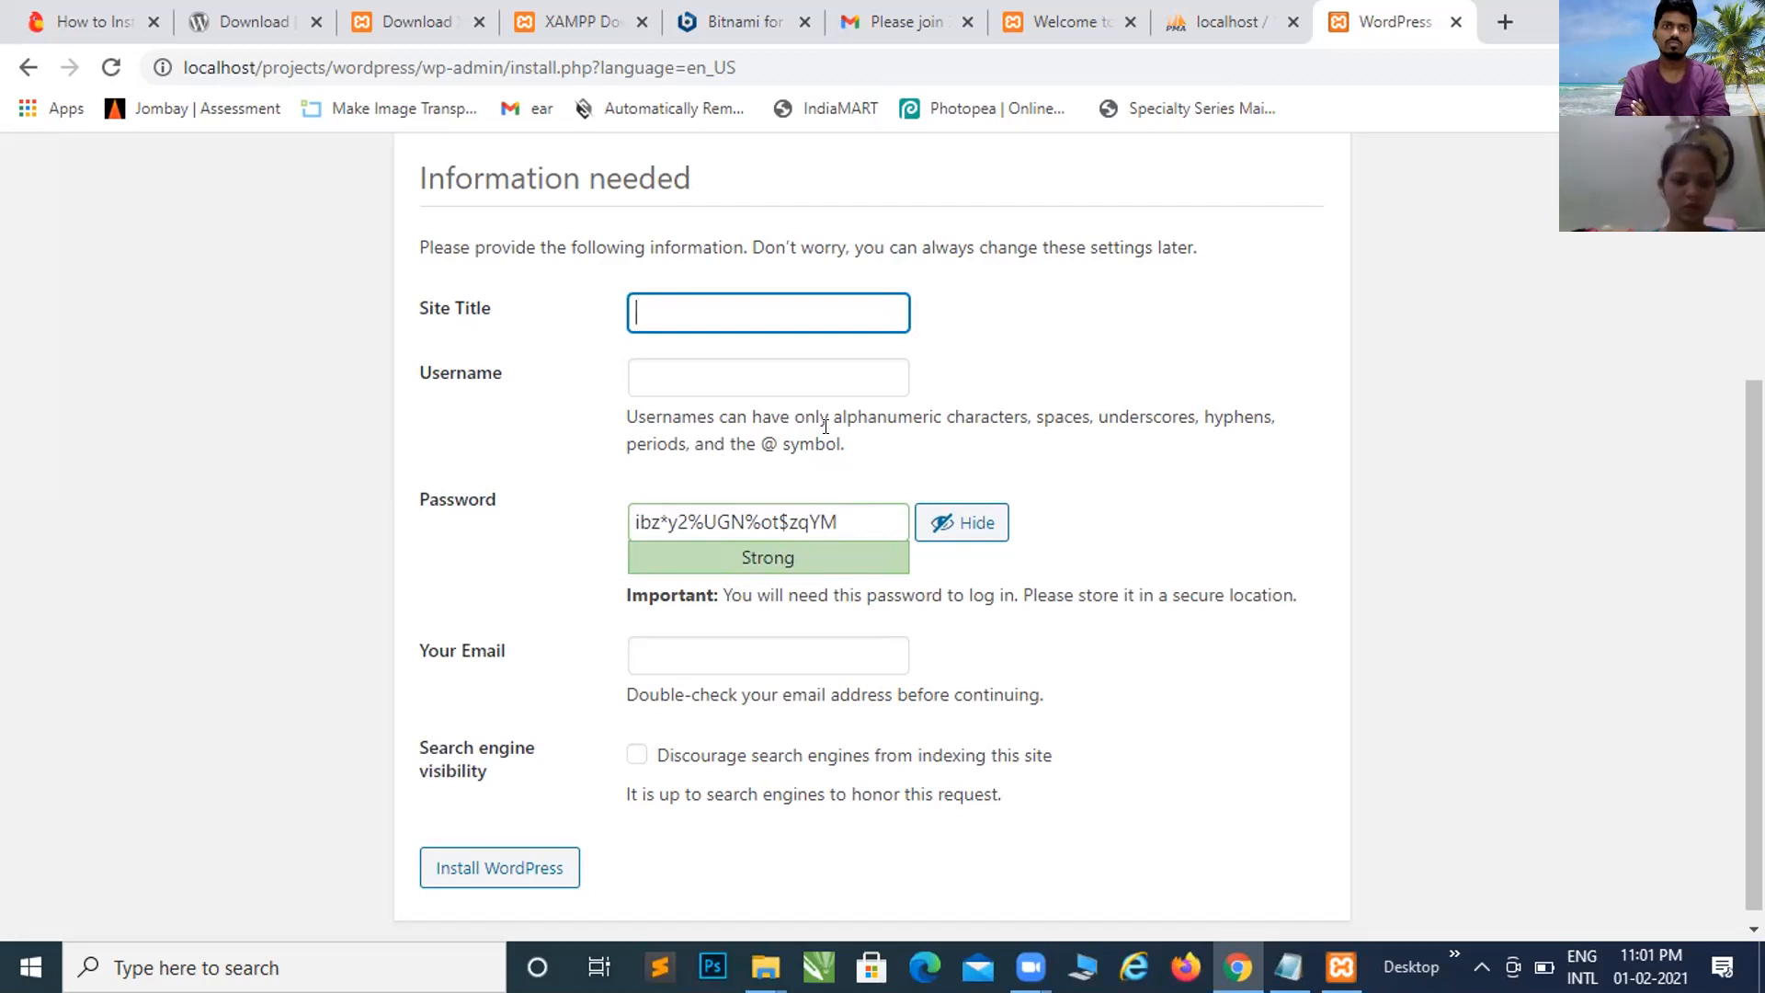
text(blog)
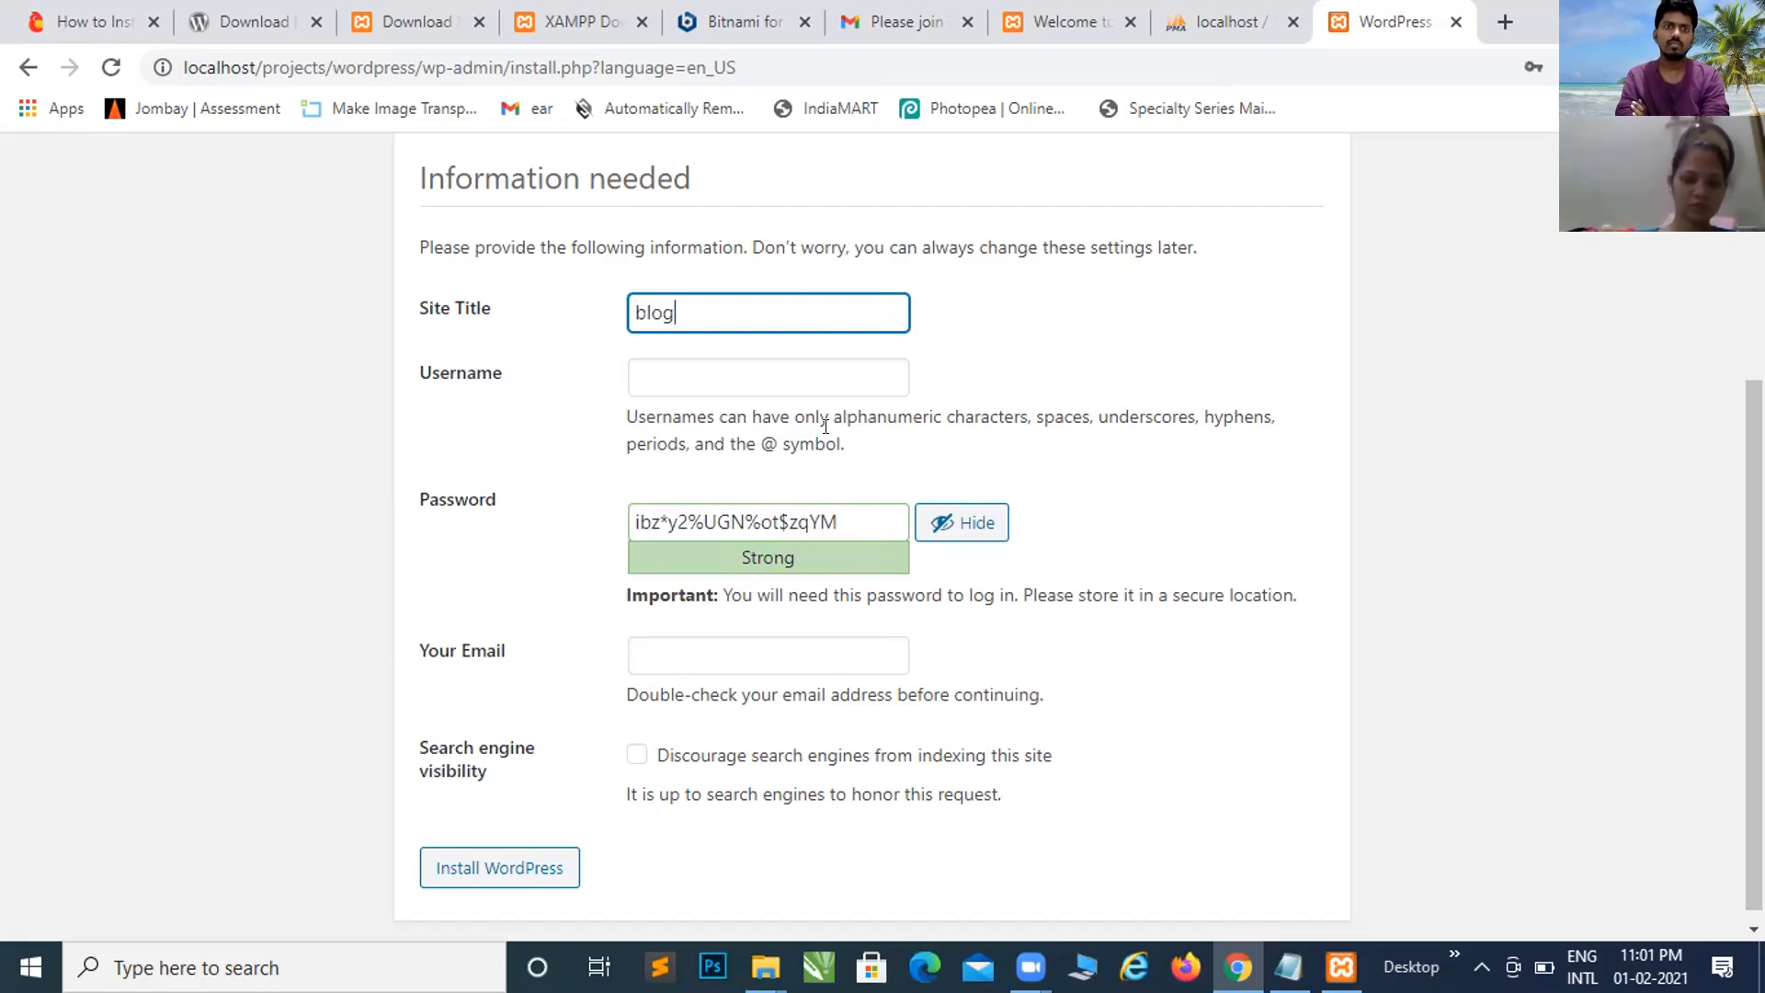
text(-)
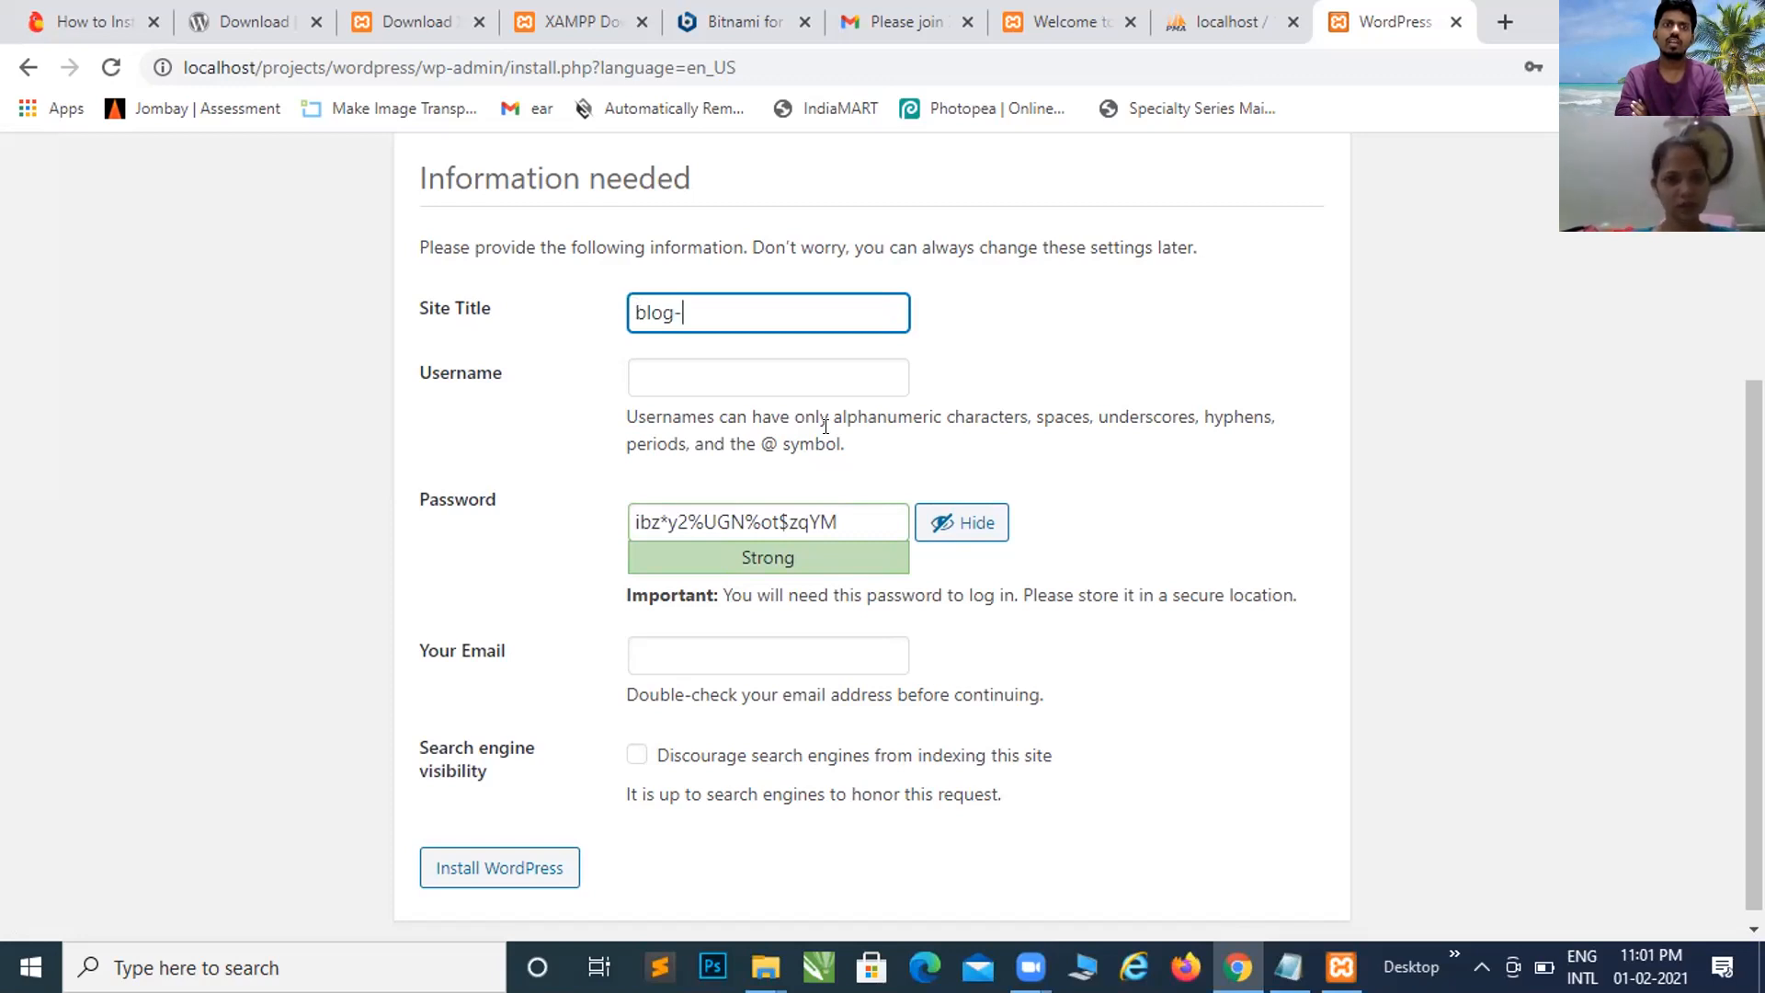
key(BackSpace)
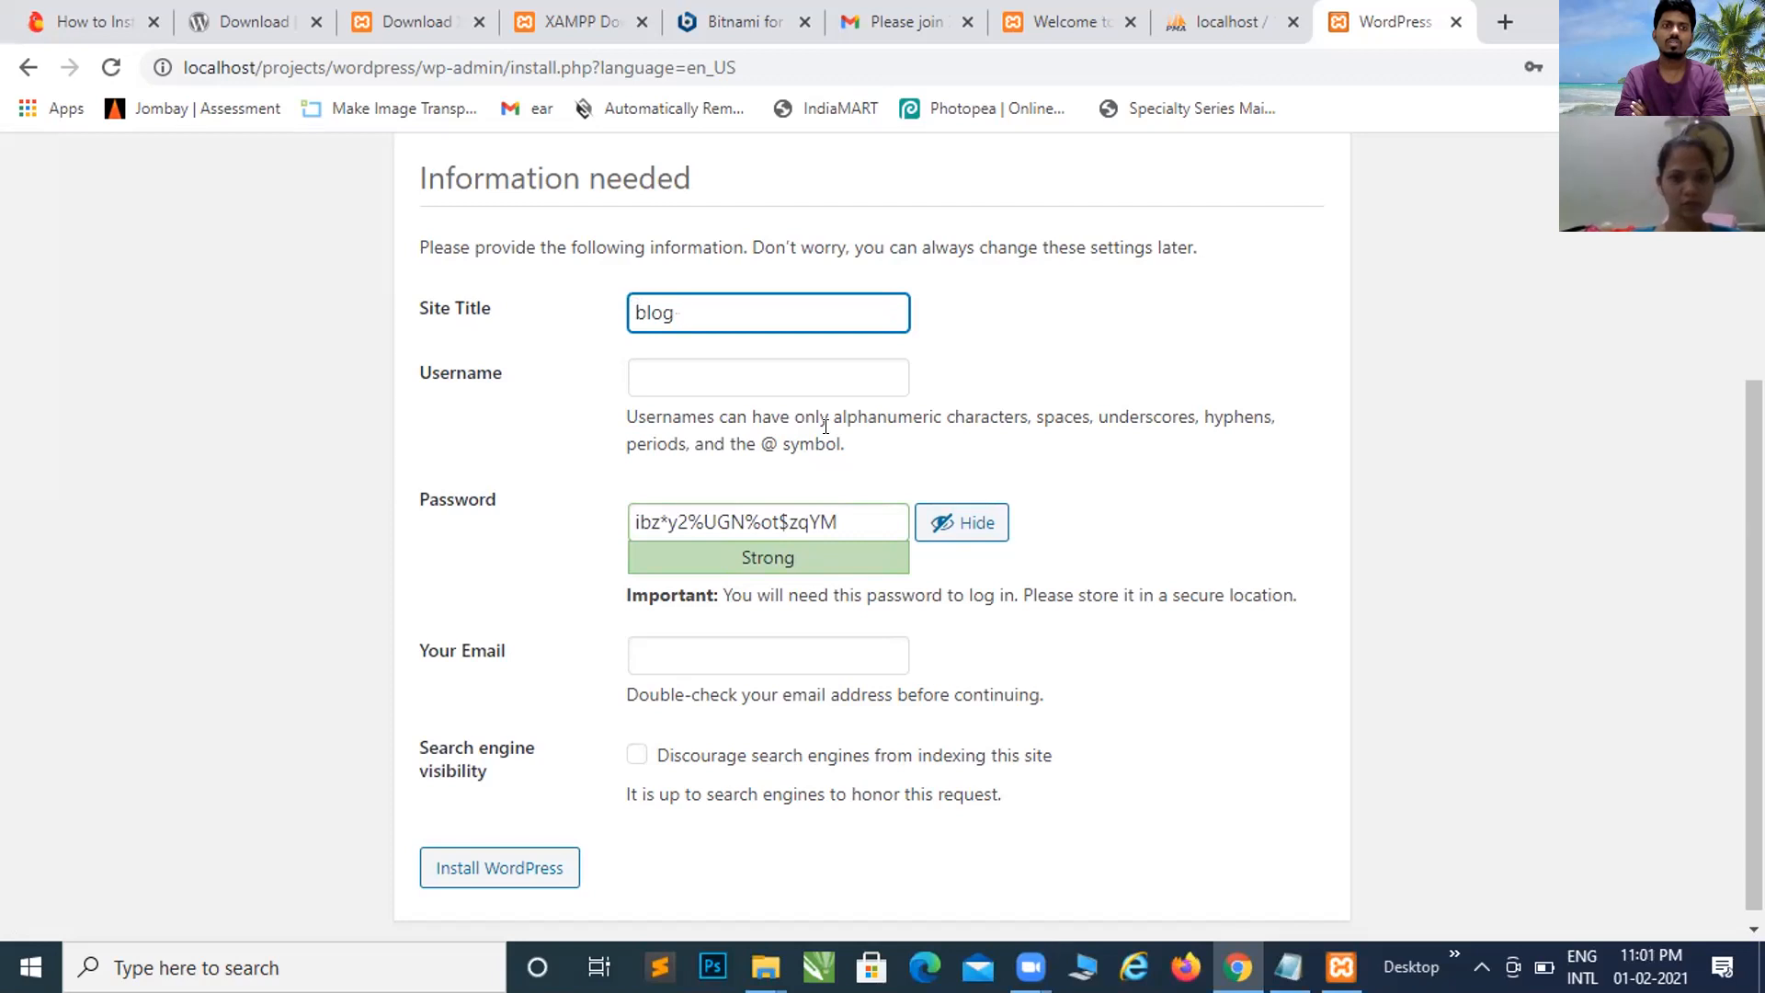
text(_test)
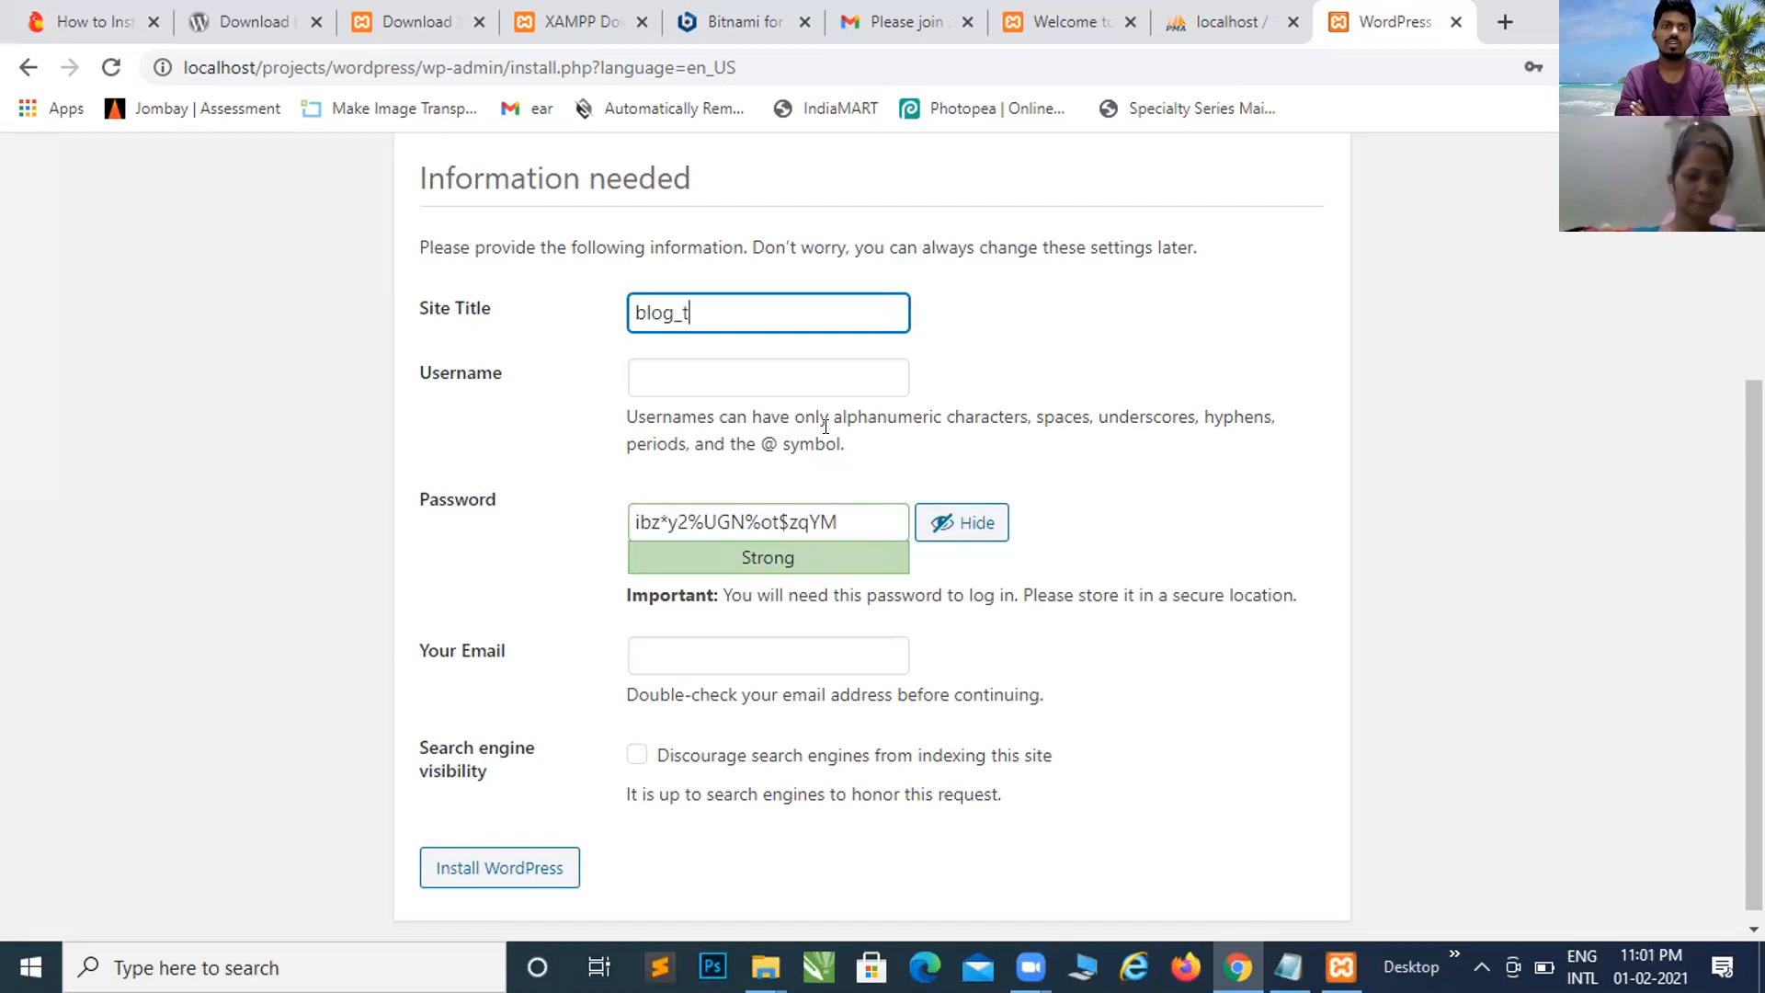
Step: Type the admin username into the Username field, correcting a typo
click(837, 384)
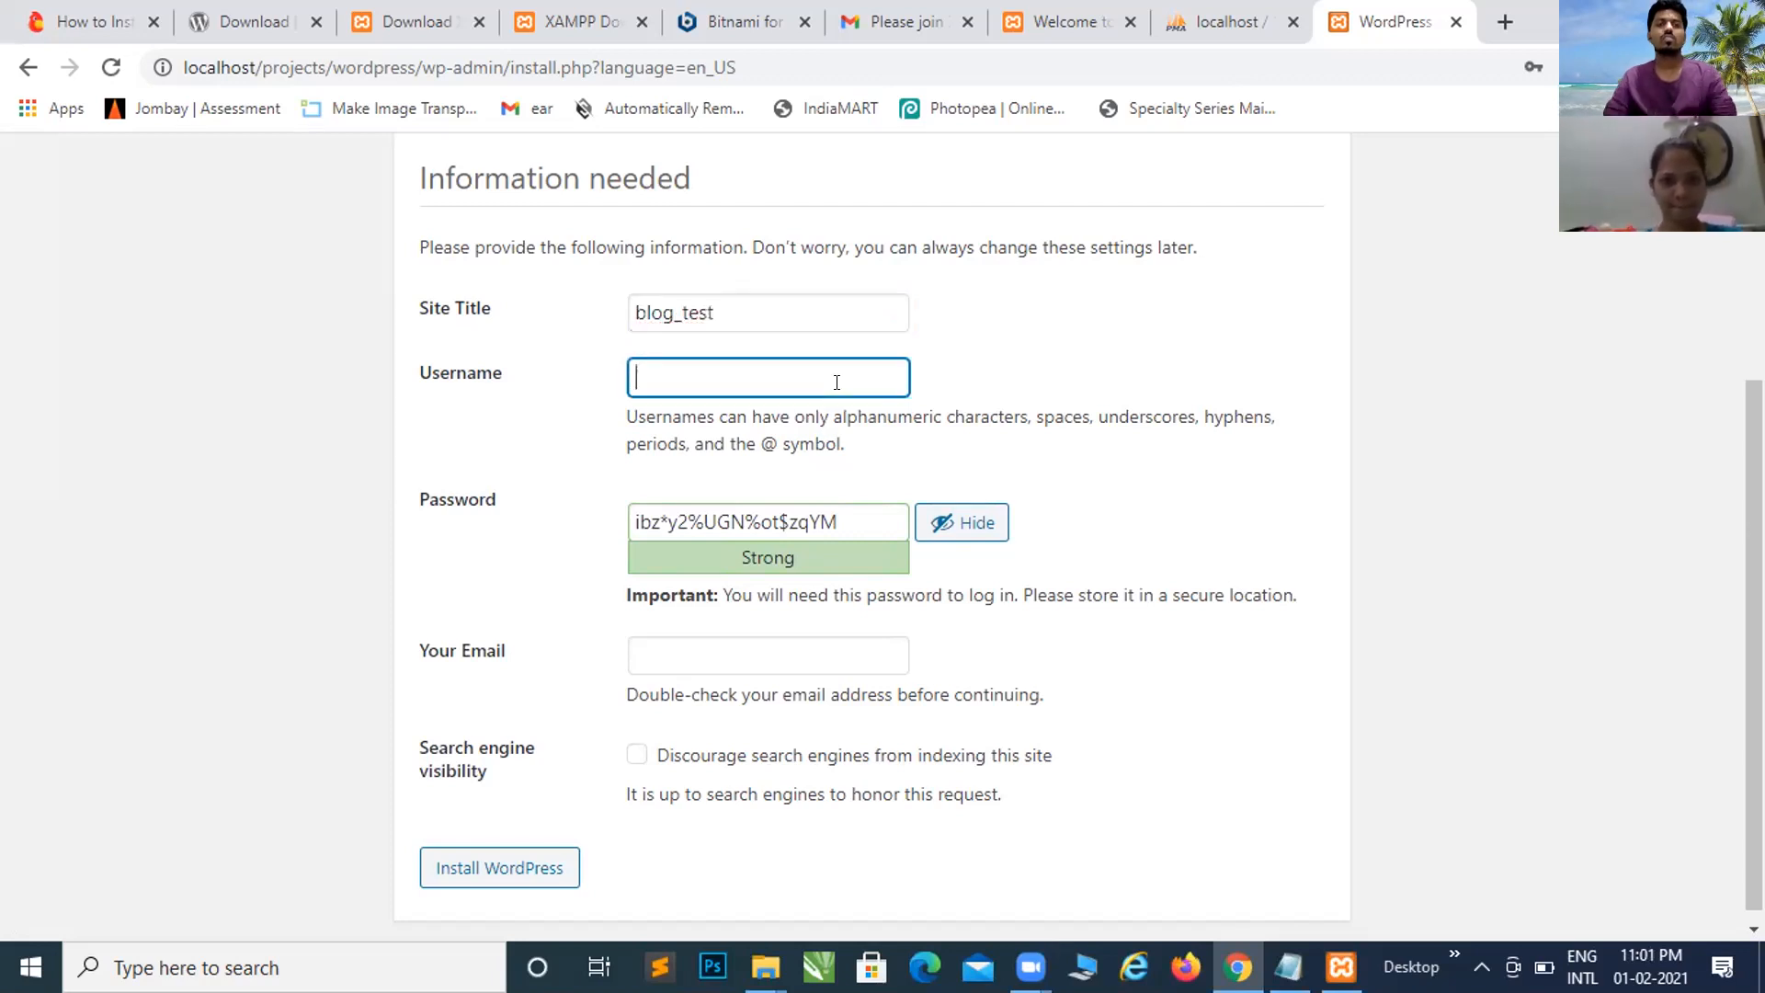
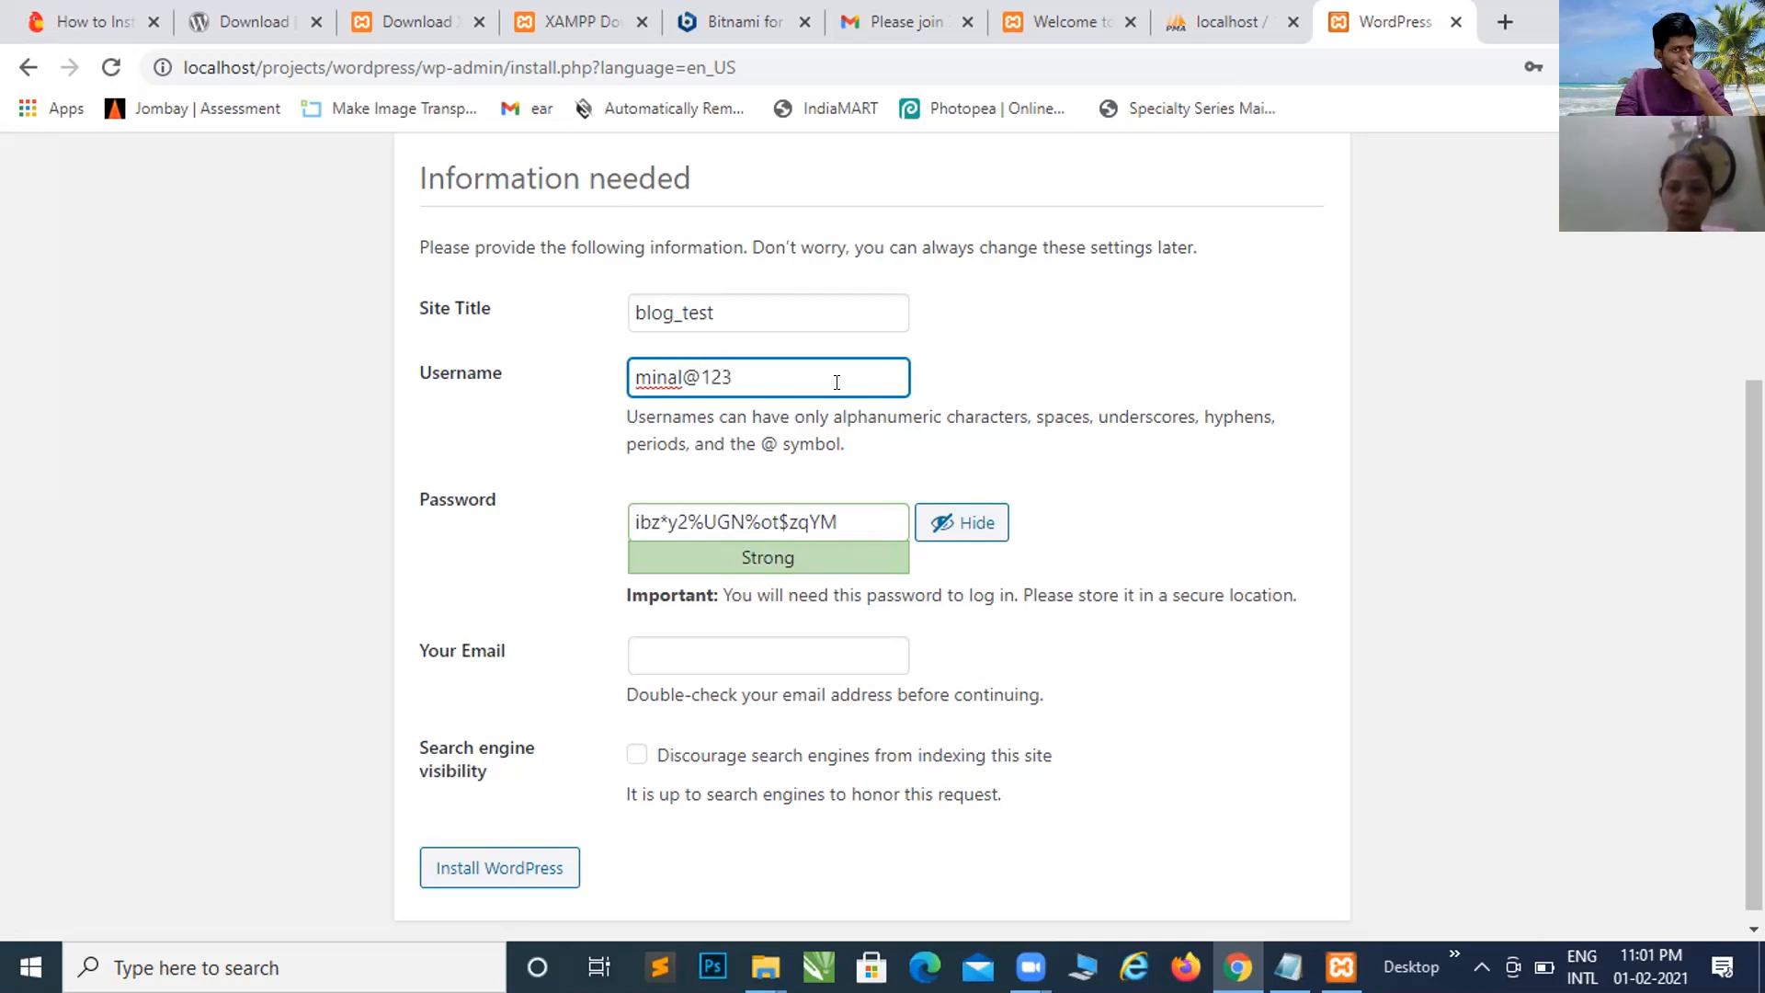
click(864, 517)
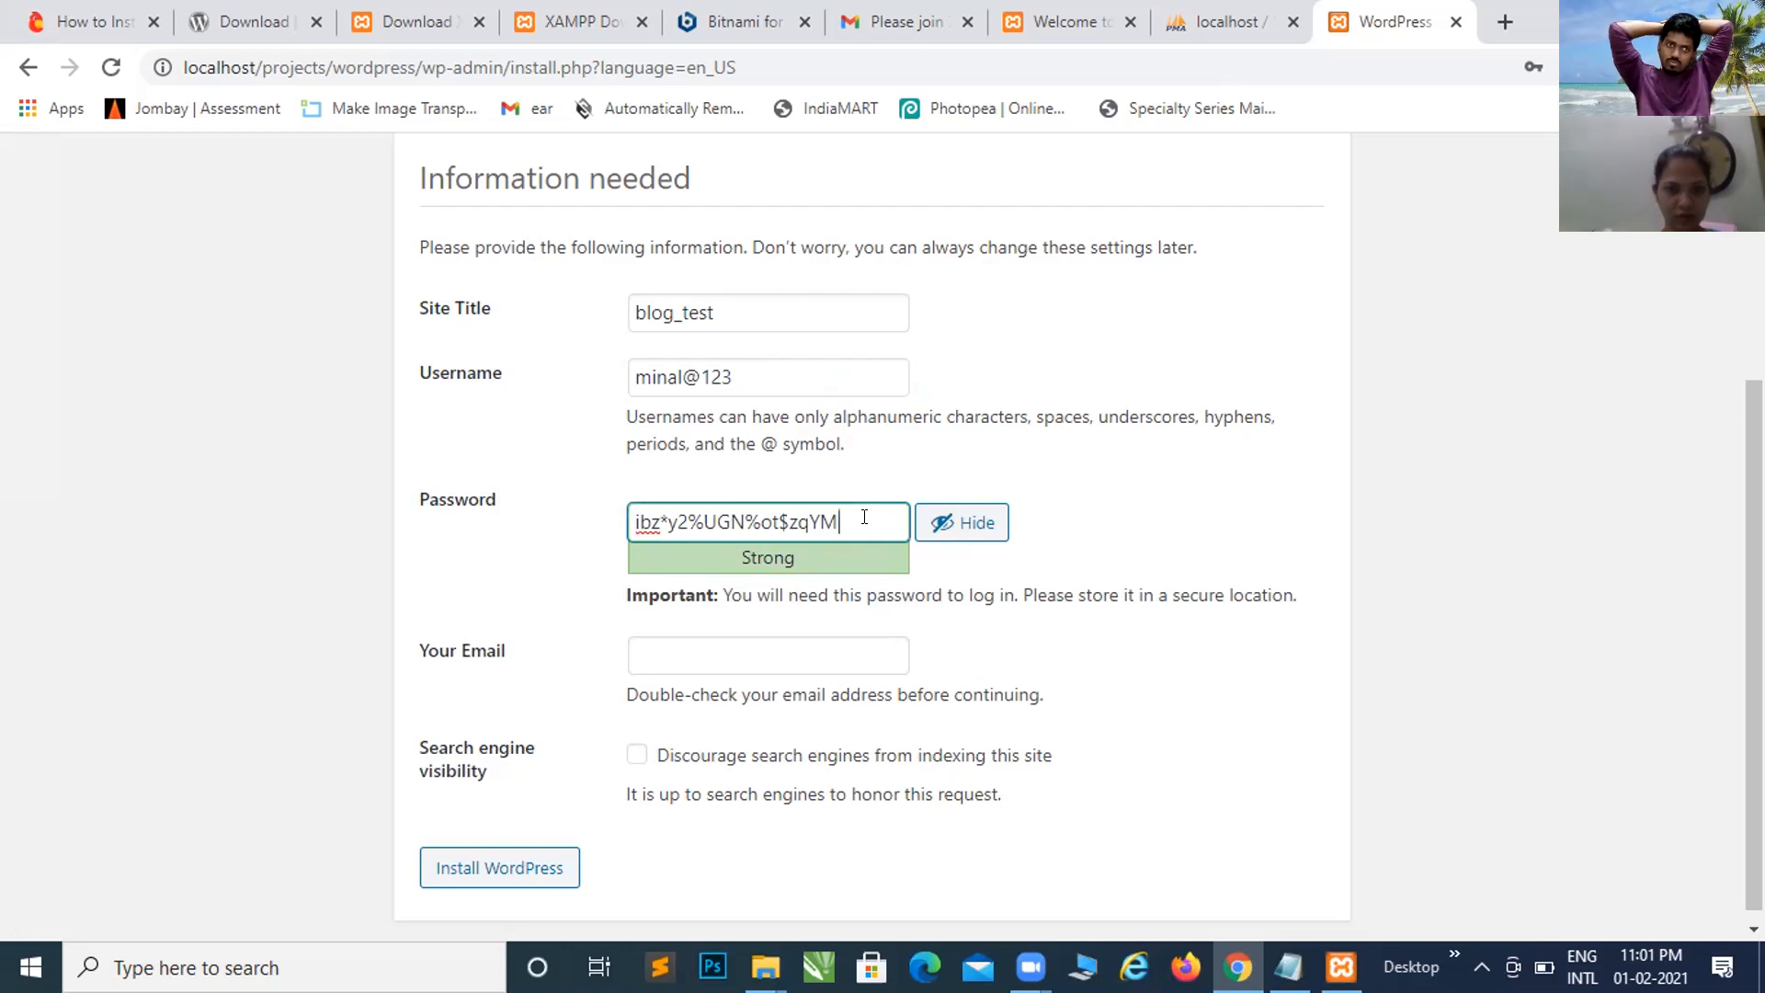
Step: Replace the generated password with a custom one and fix the username's first letter
drag(858, 517, 543, 544)
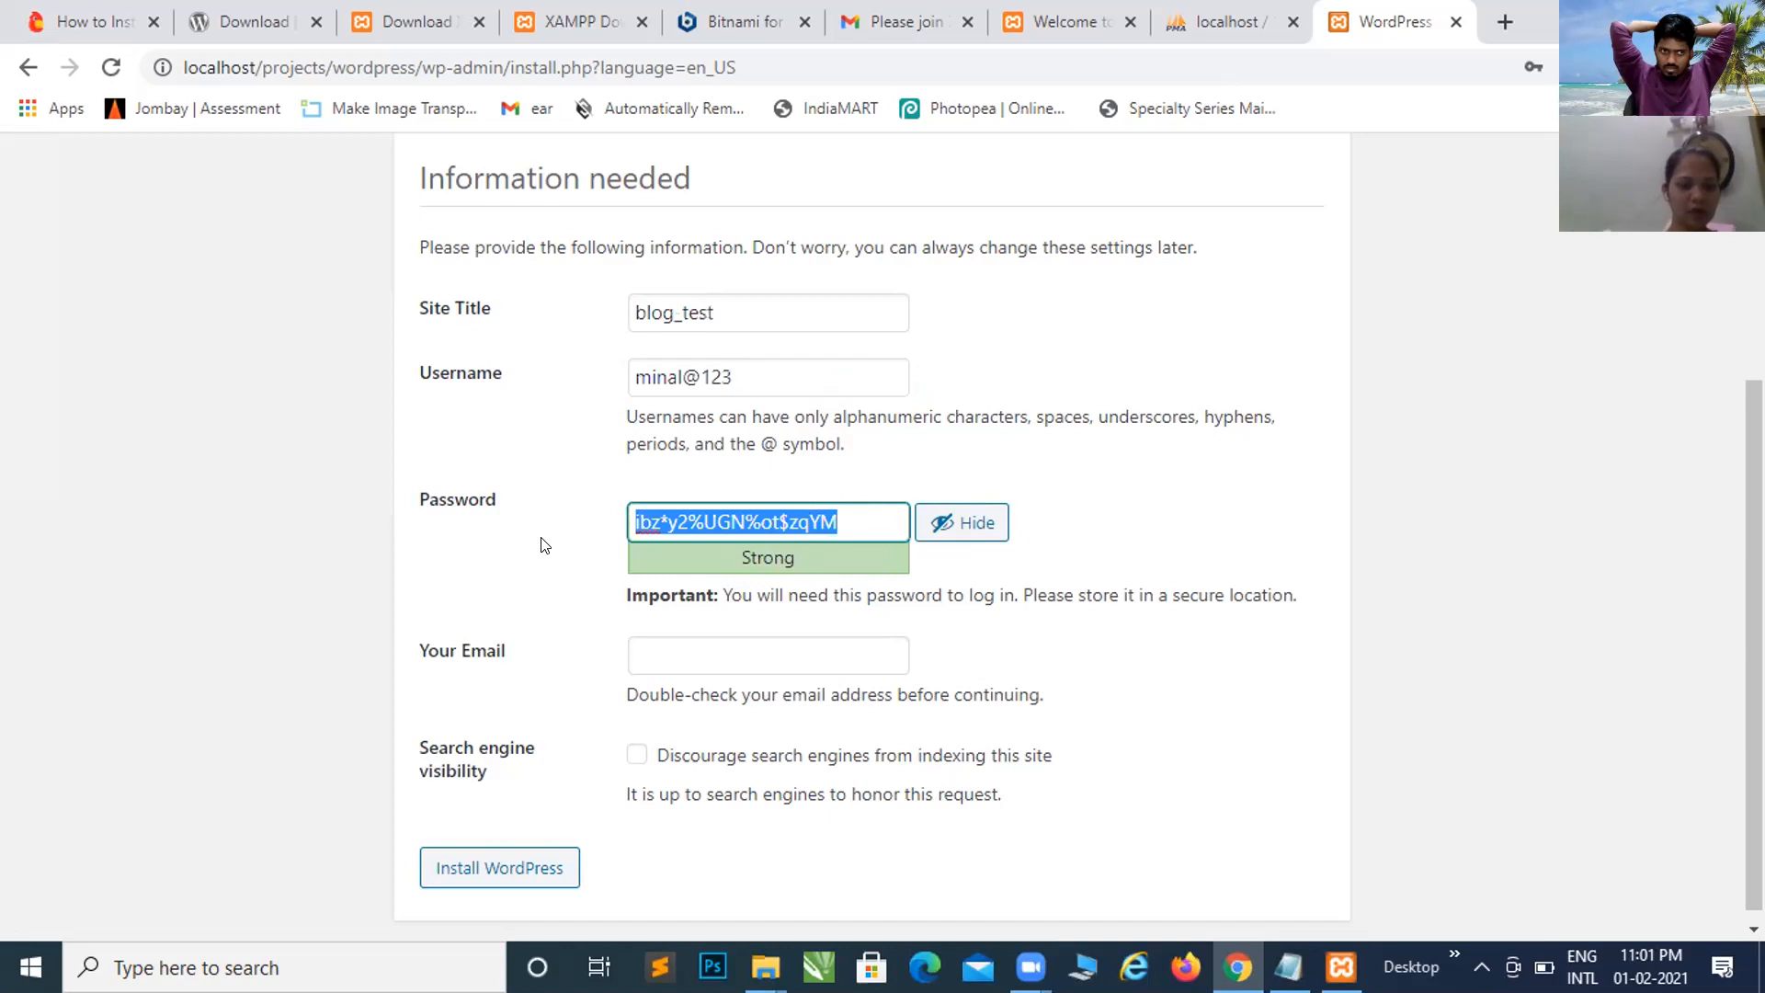
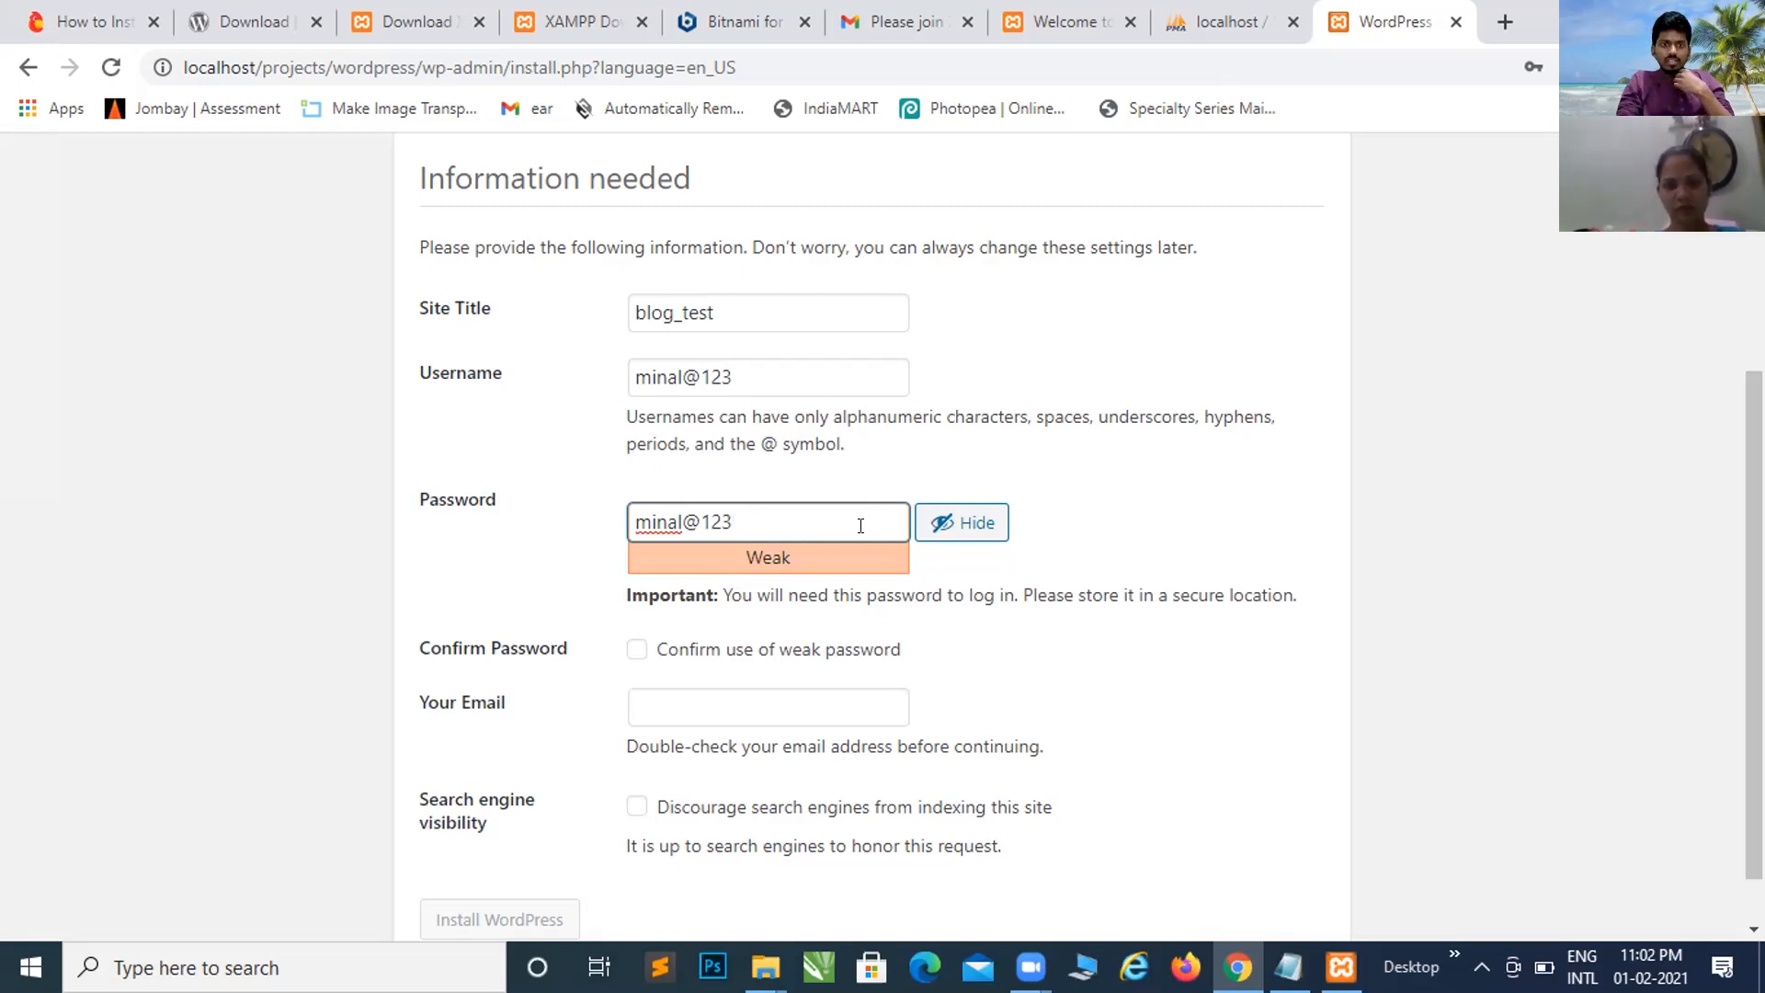
click(649, 368)
key(BackSpace)
text(M)
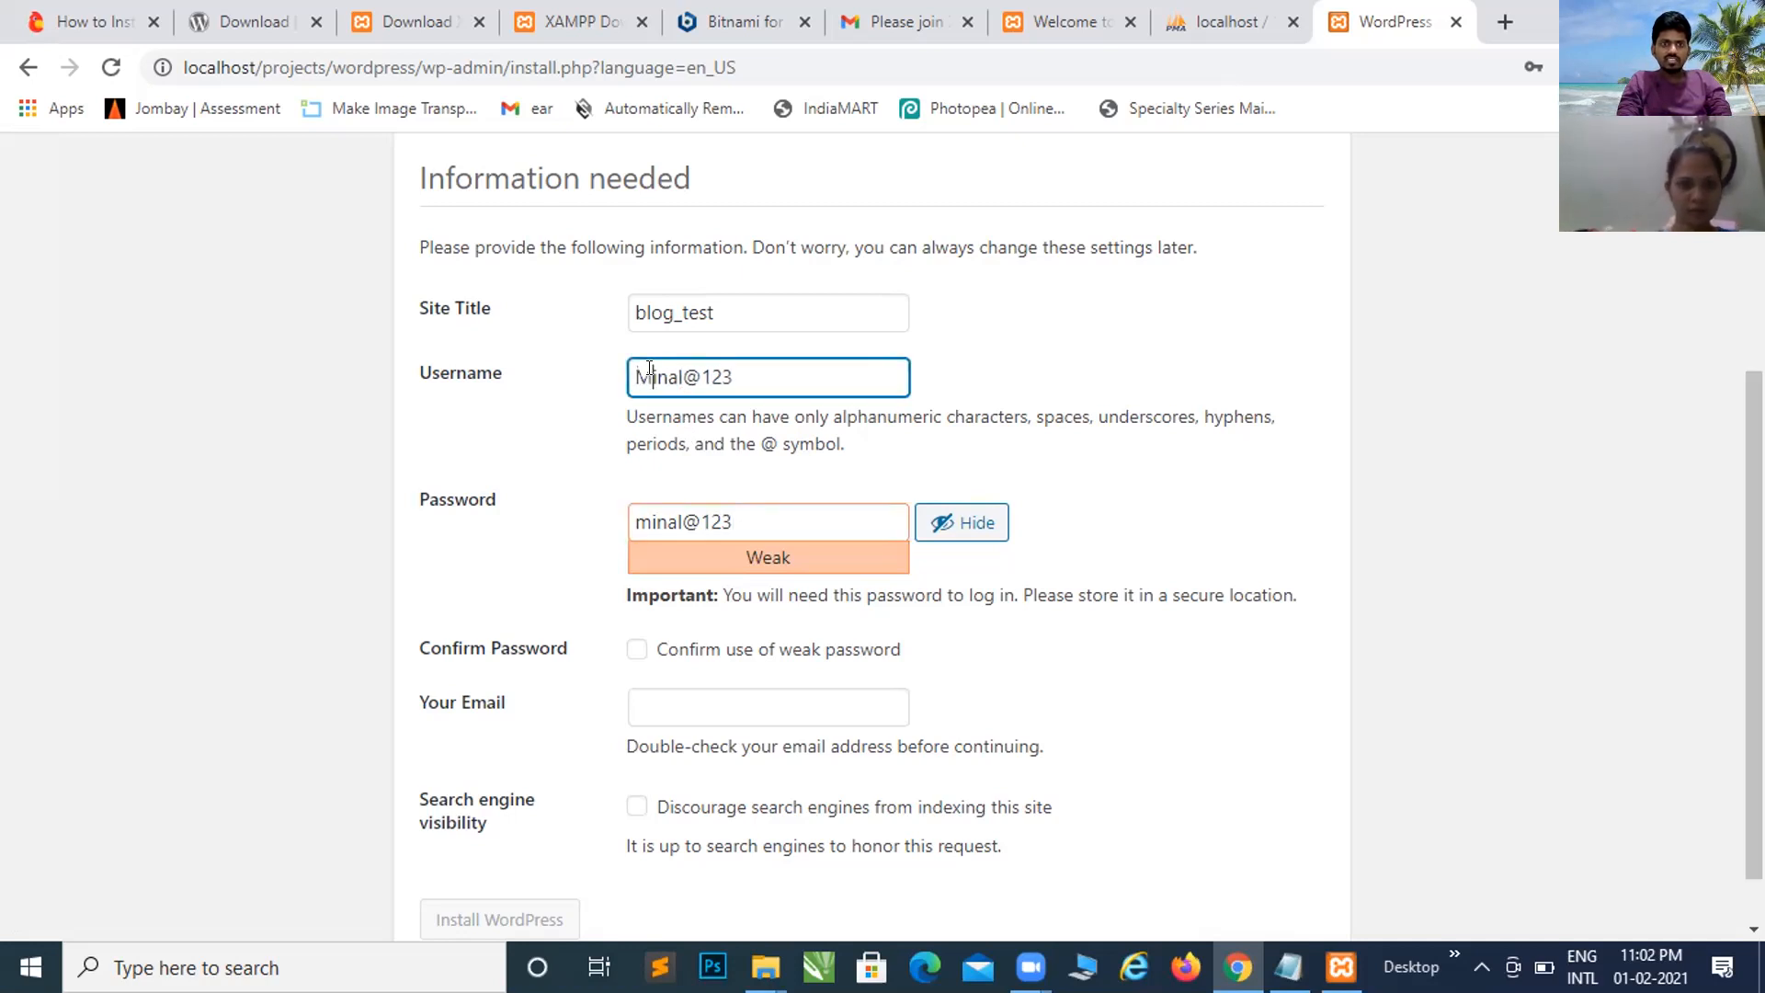
key(BackSpace)
text(m)
Step: Revise the password with a capital letter, digits and a $ symbol to strengthen it
click(650, 524)
key(BackSpace)
text(M)
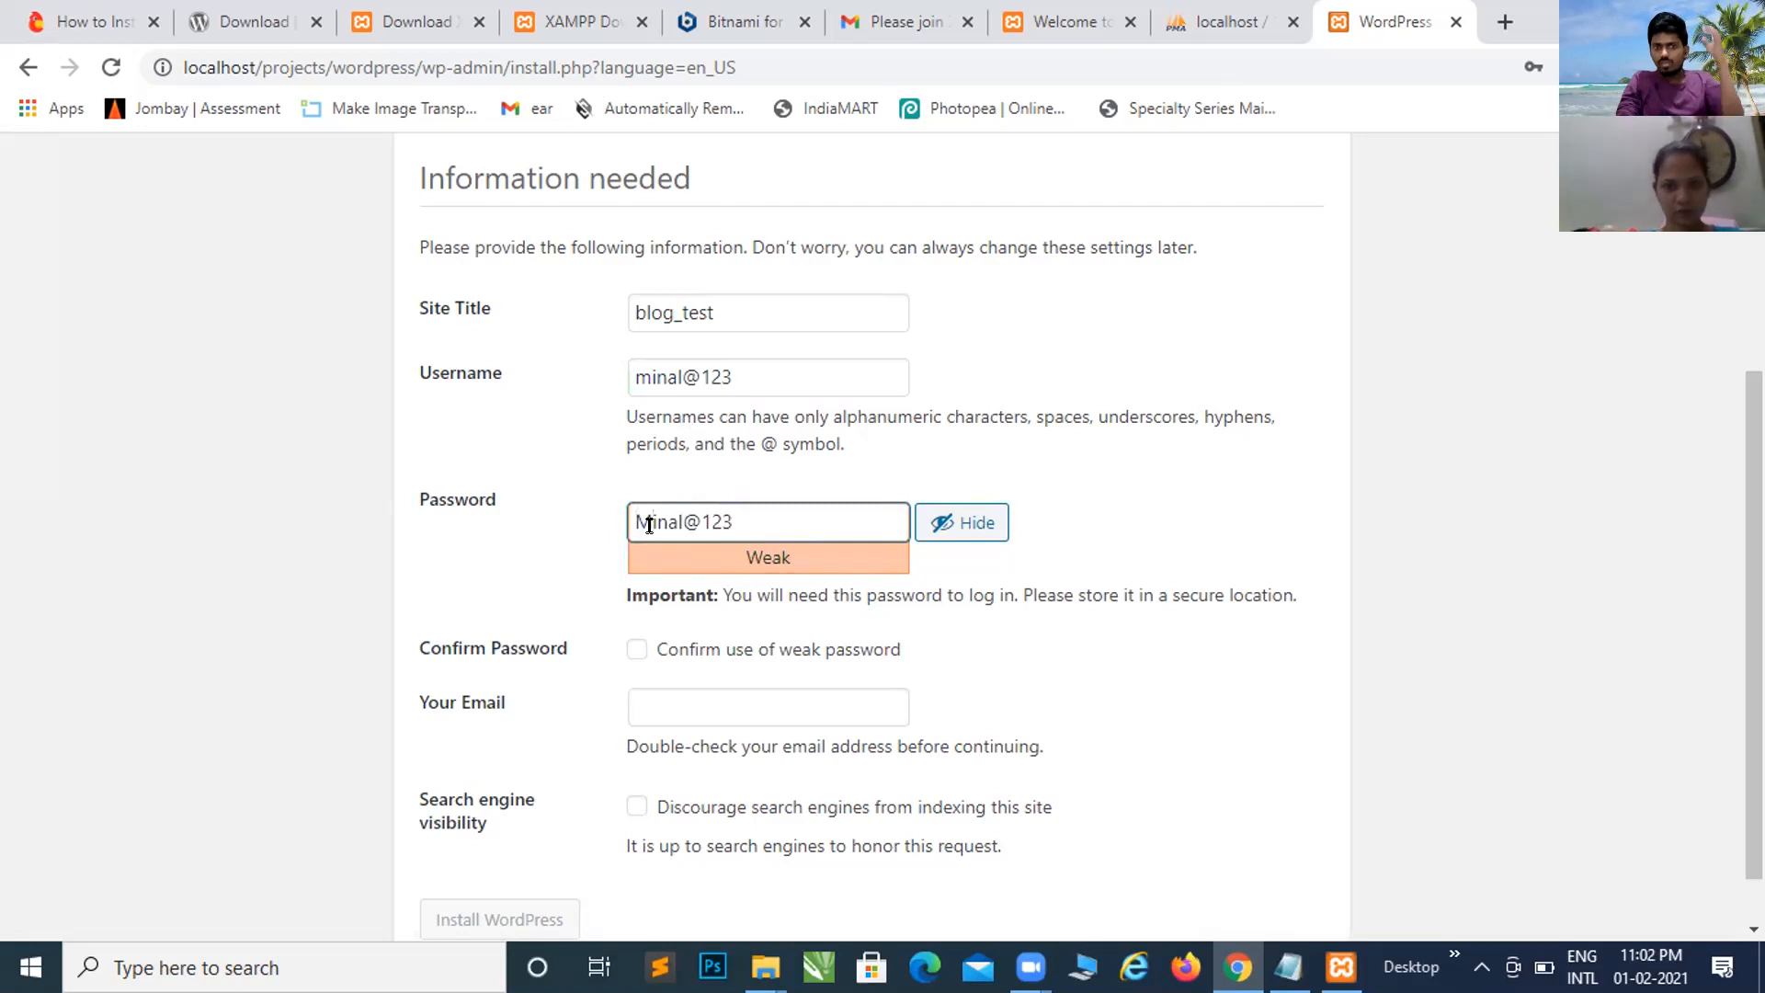
click(736, 519)
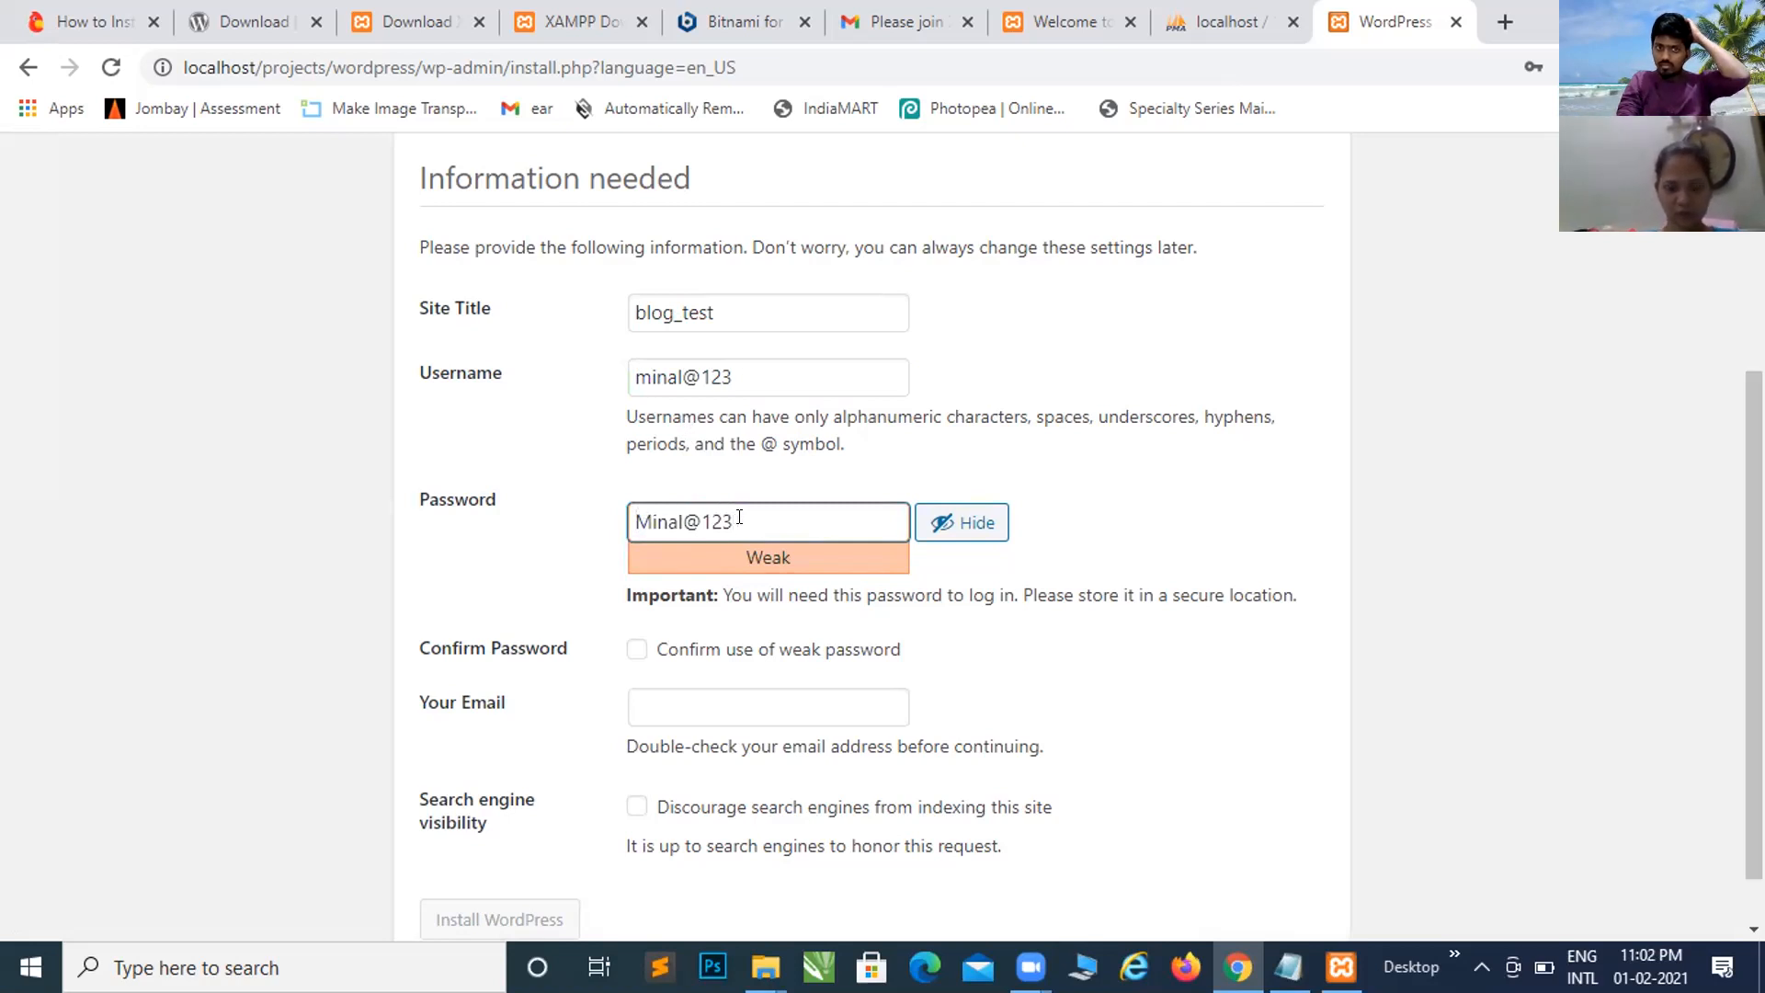
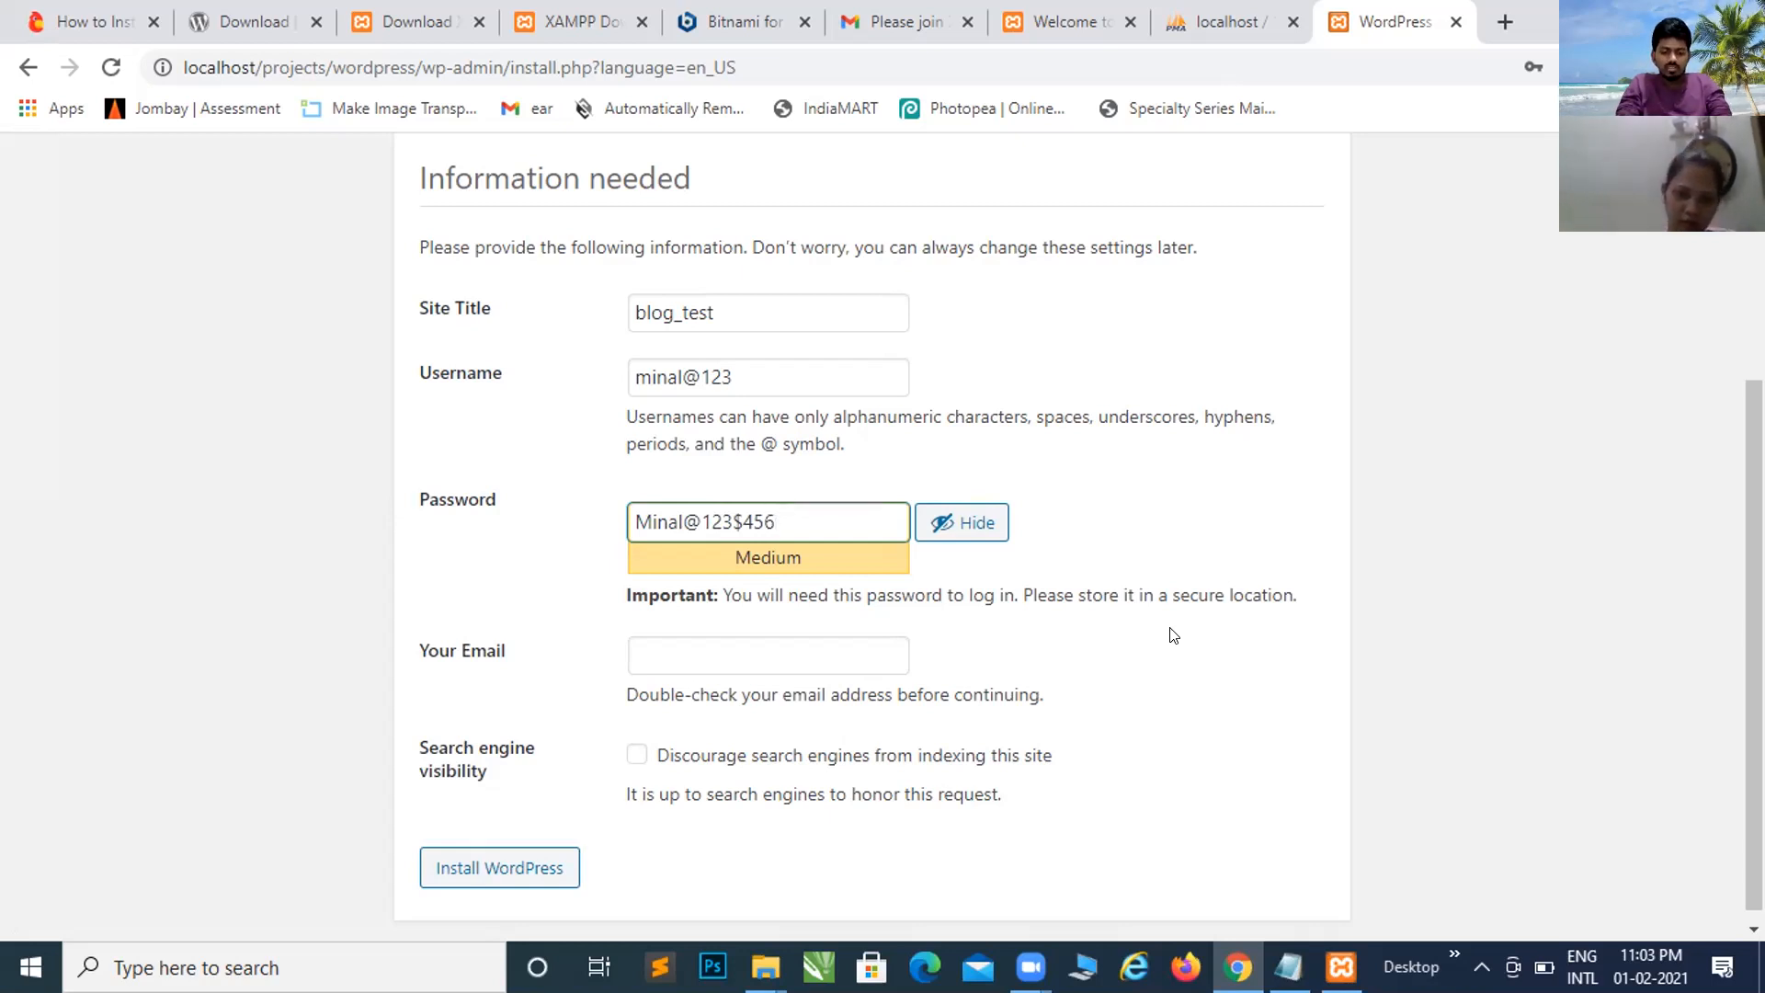
Step: Enter the administrator's e-mail address in the Your Email field
click(824, 654)
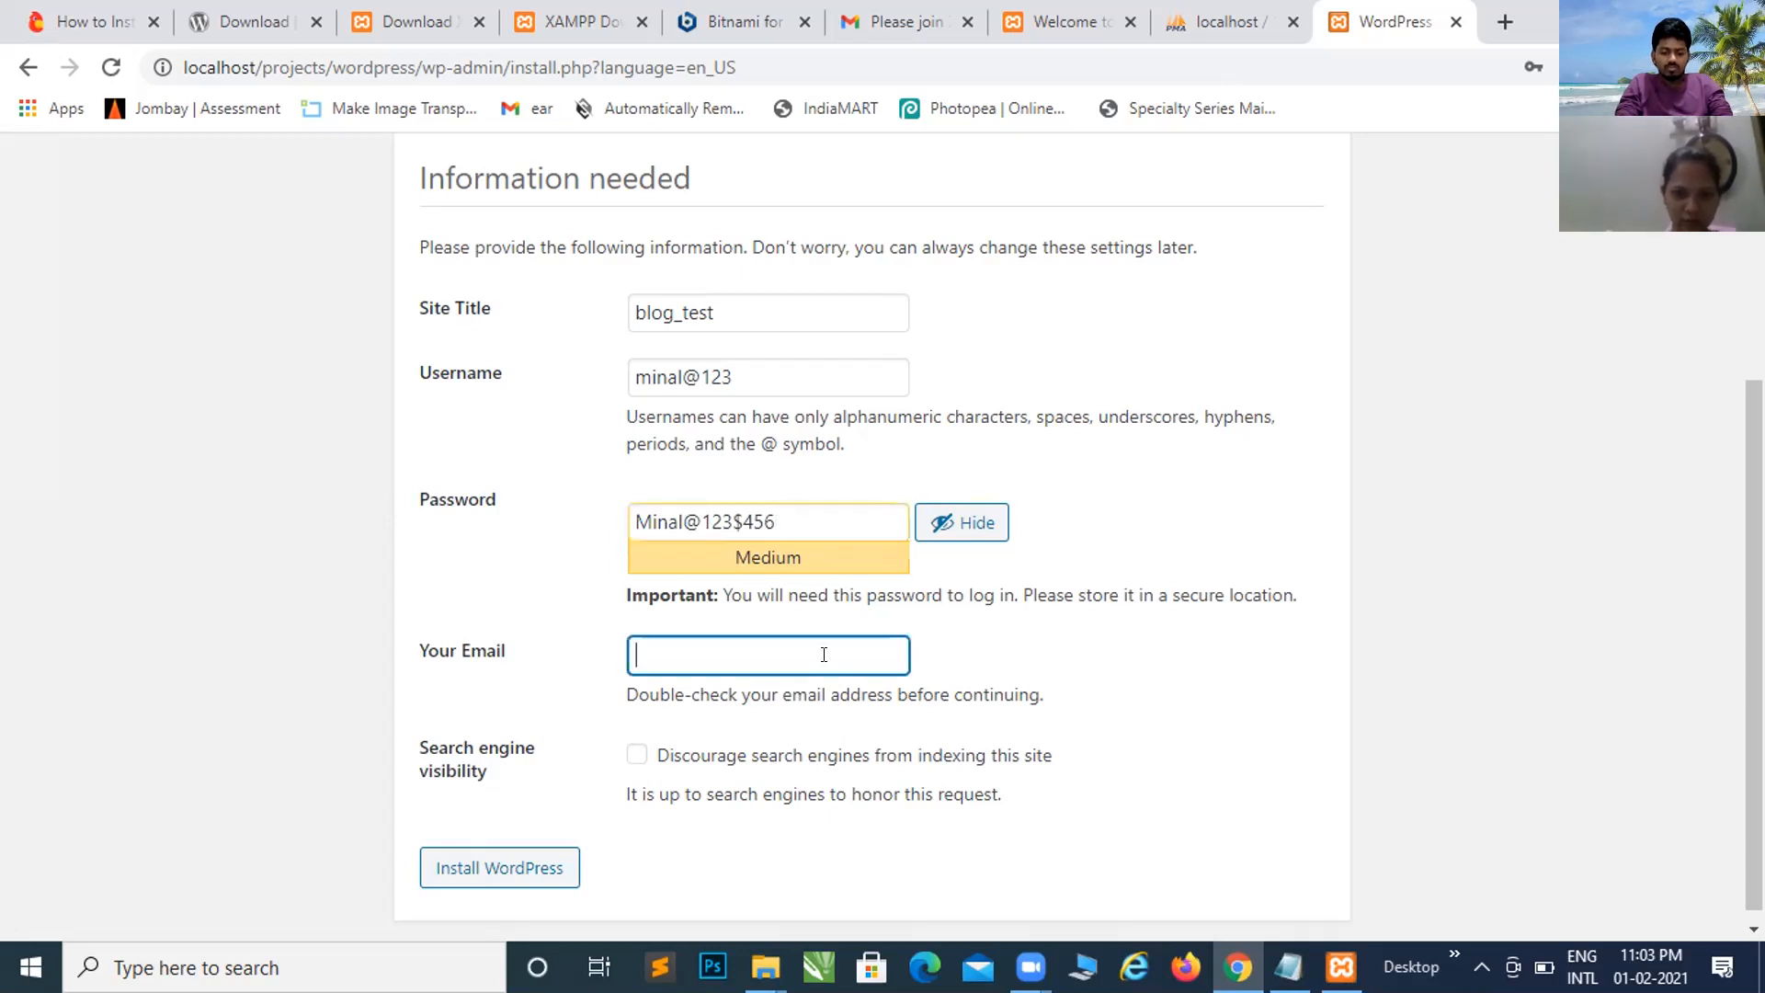
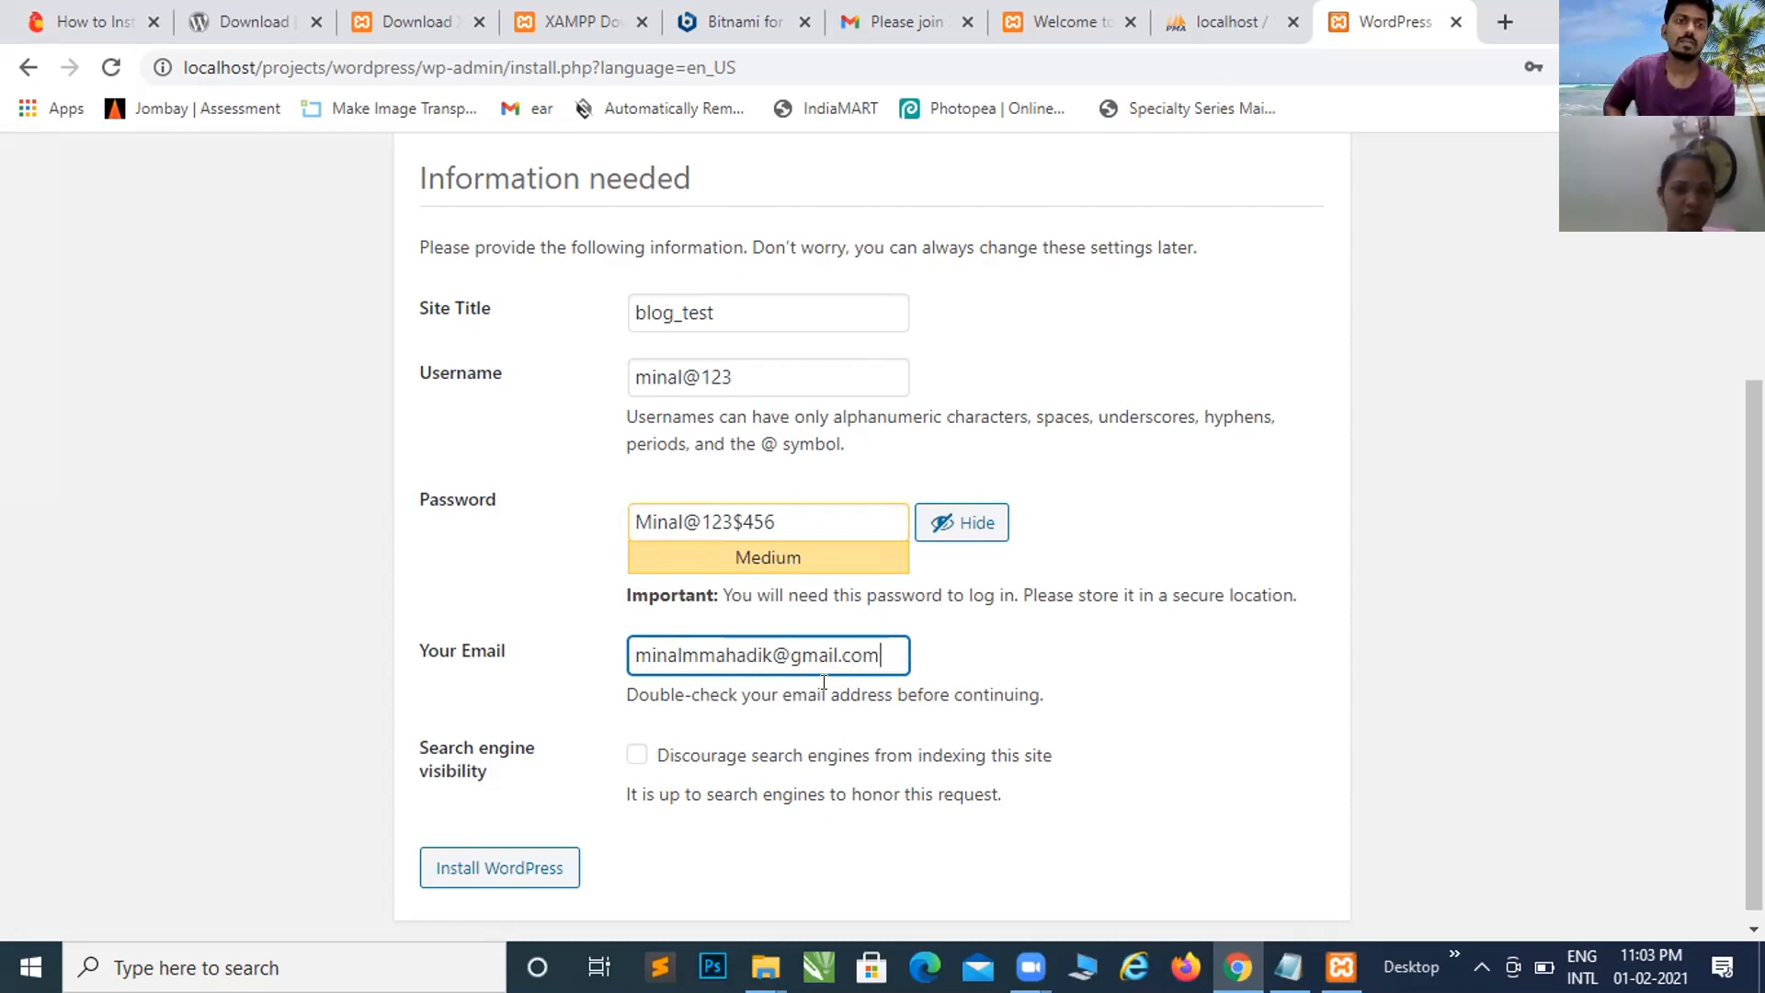
Step: Install WordPress with the entered site details and decline Chrome's offer to save the password
click(447, 880)
click(447, 880)
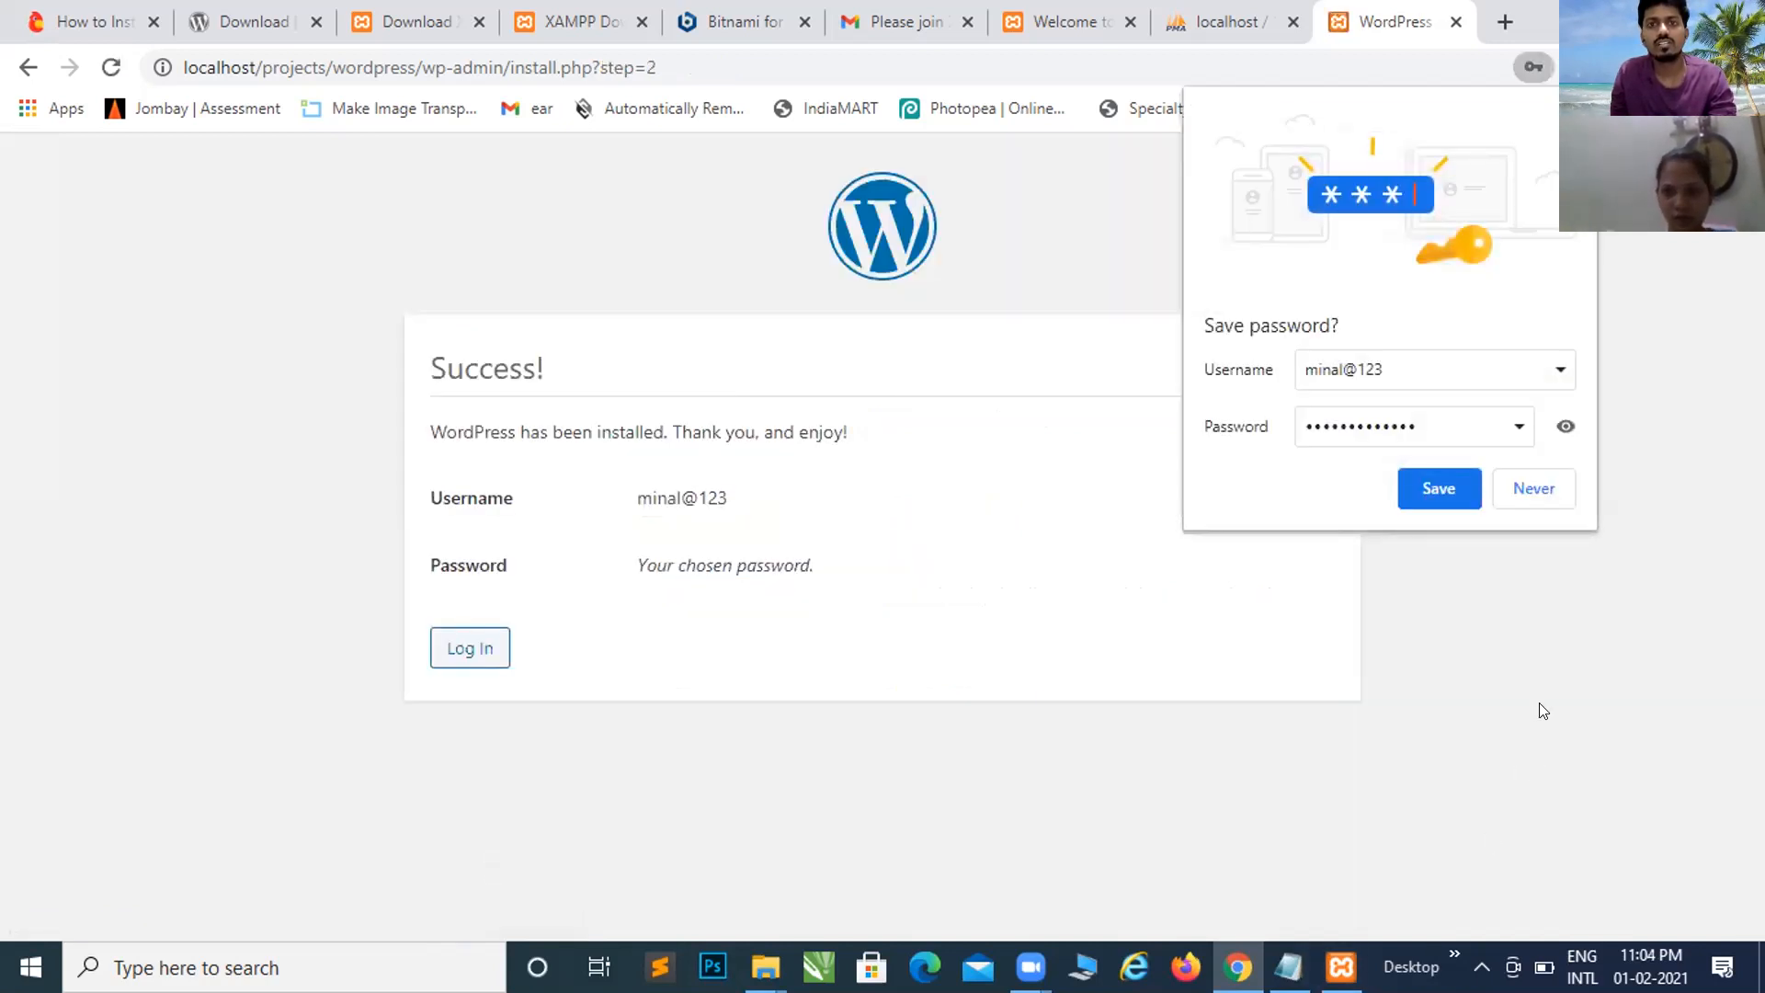
click(1531, 484)
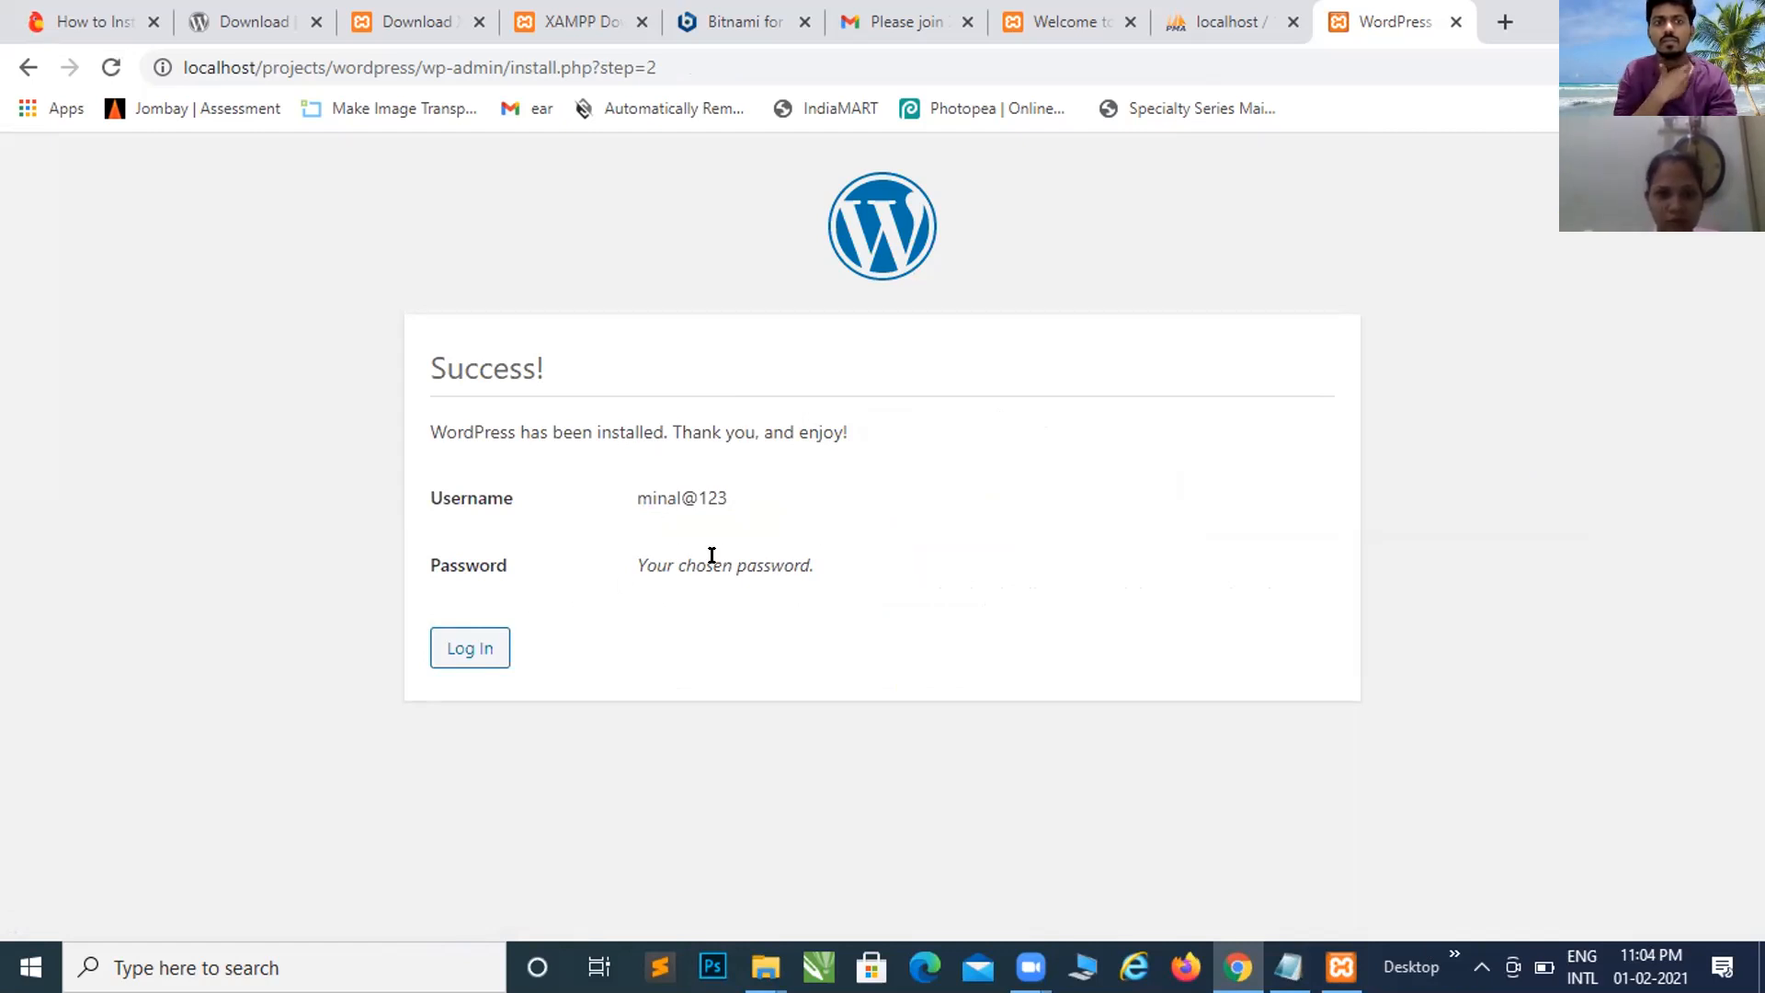
Step: Highlight a word on the Success page, then clear the selection
drag(711, 555, 676, 556)
double_click(676, 555)
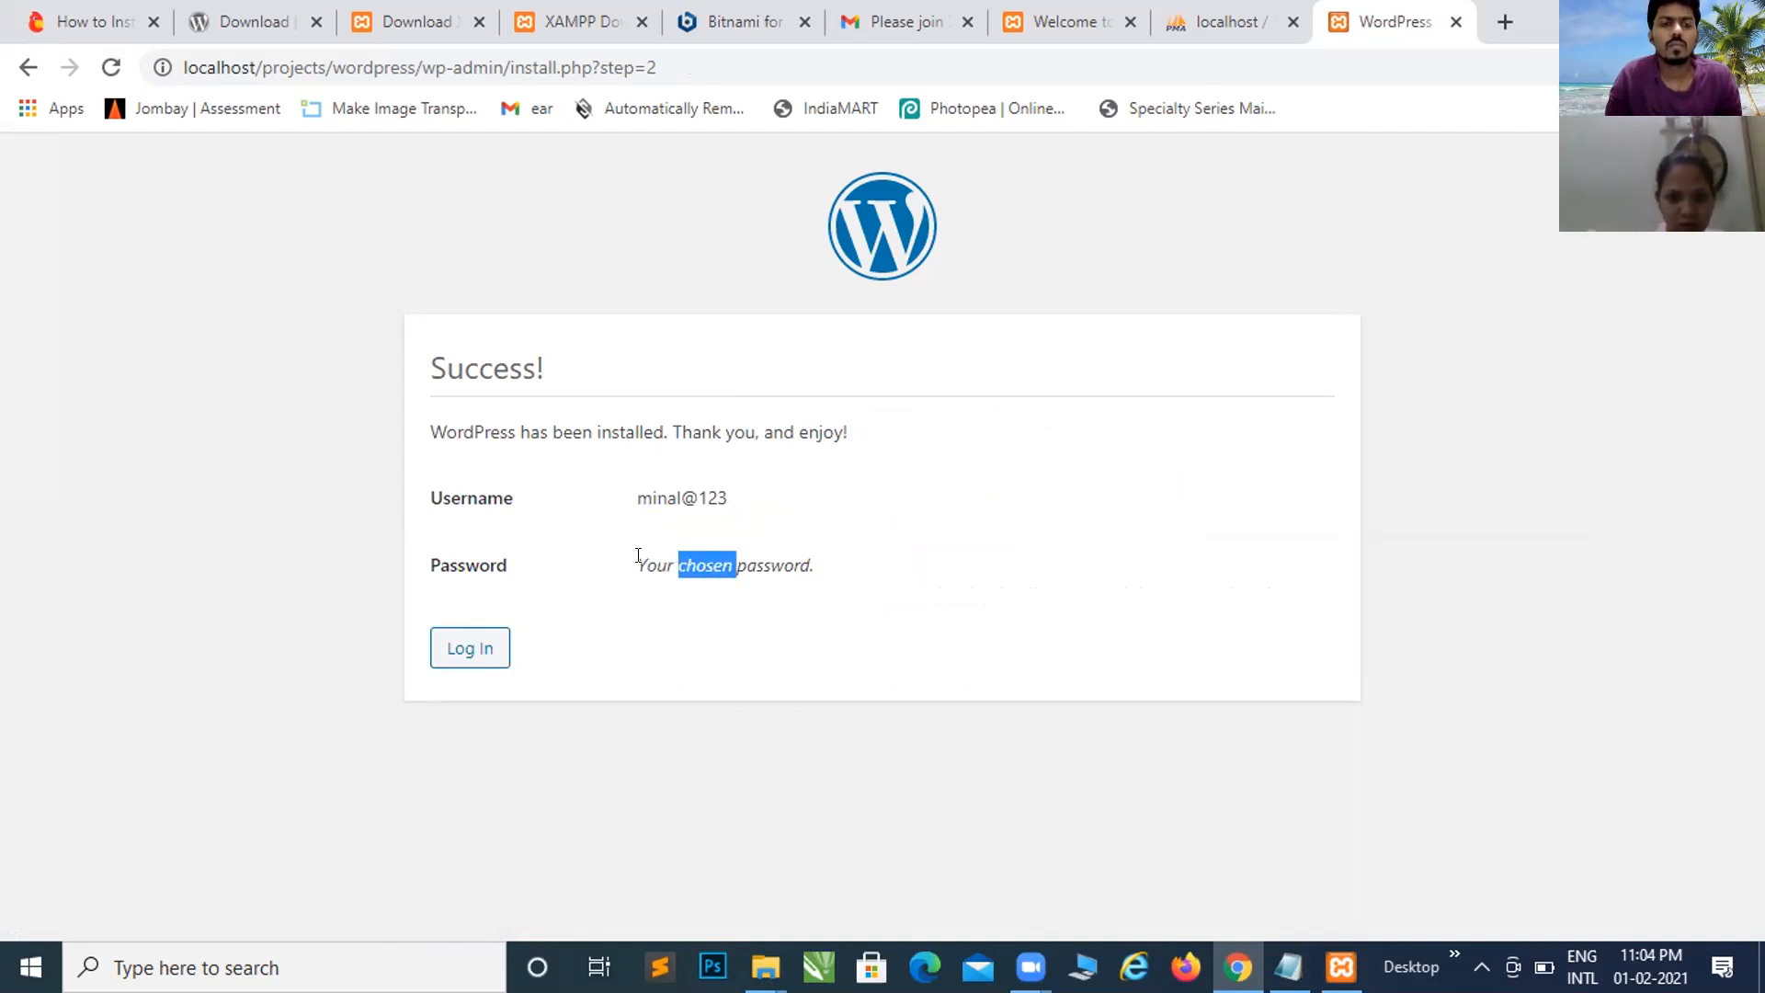
click(638, 556)
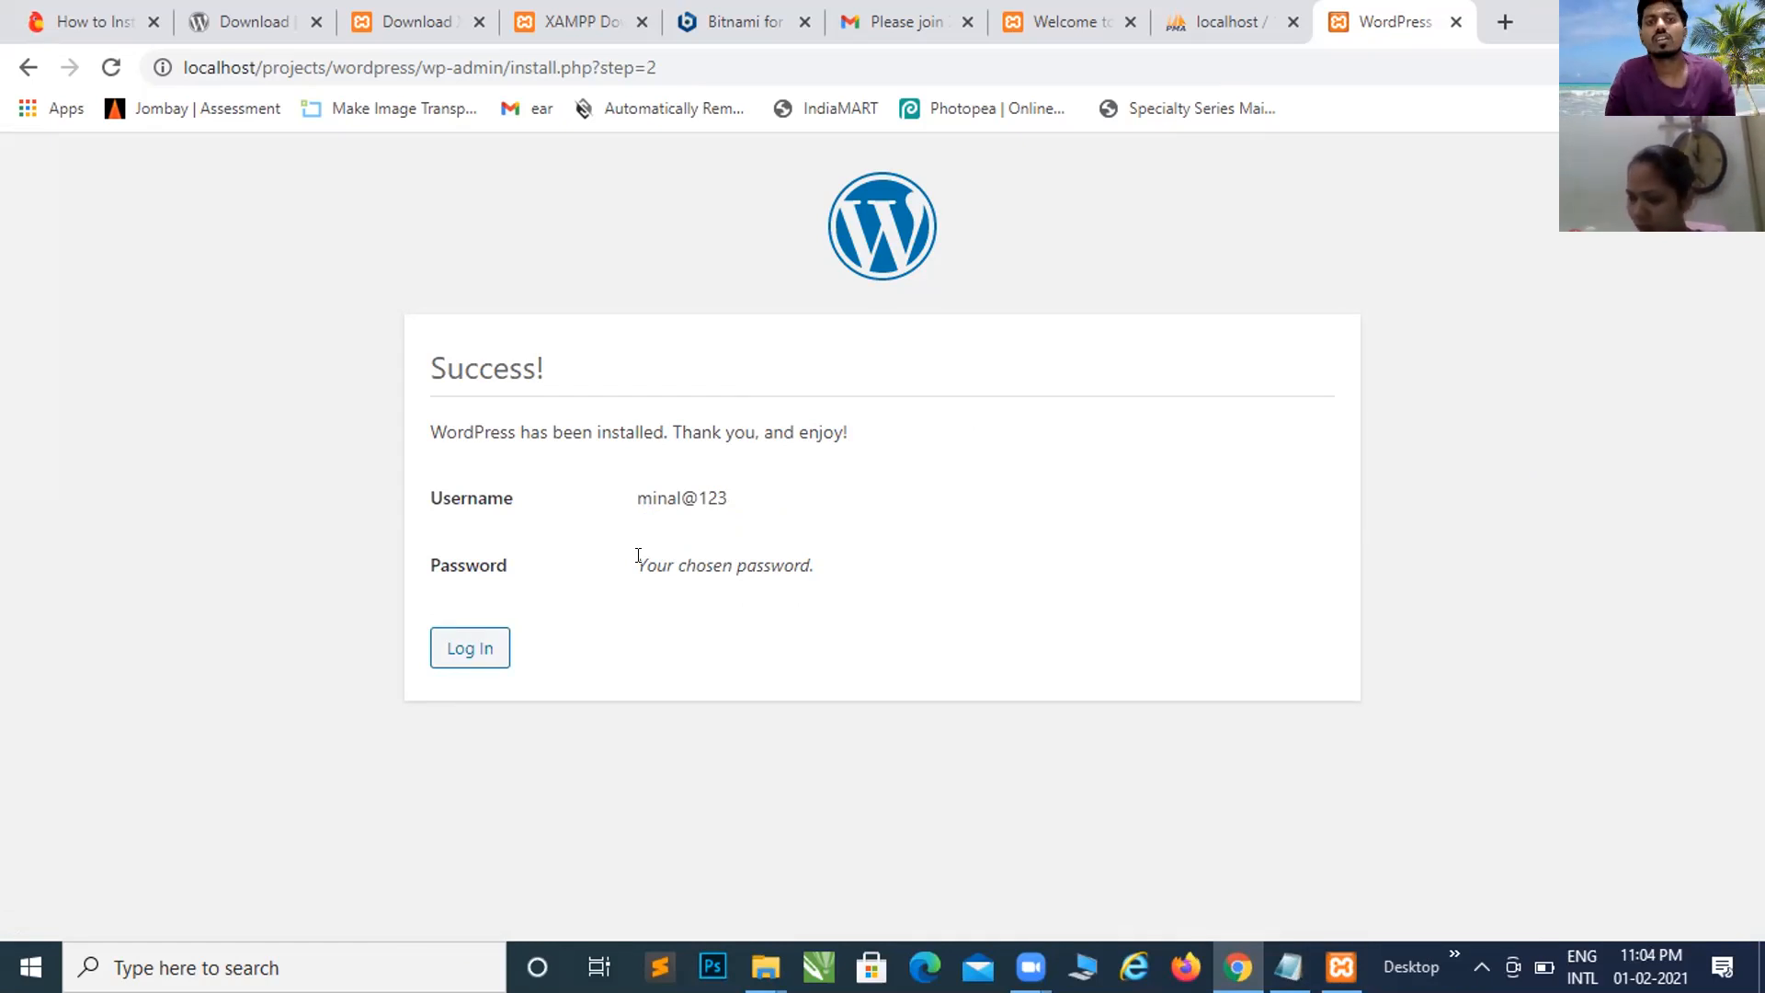
Step: Log in with the admin username and password, revealing the password to verify it first
click(470, 658)
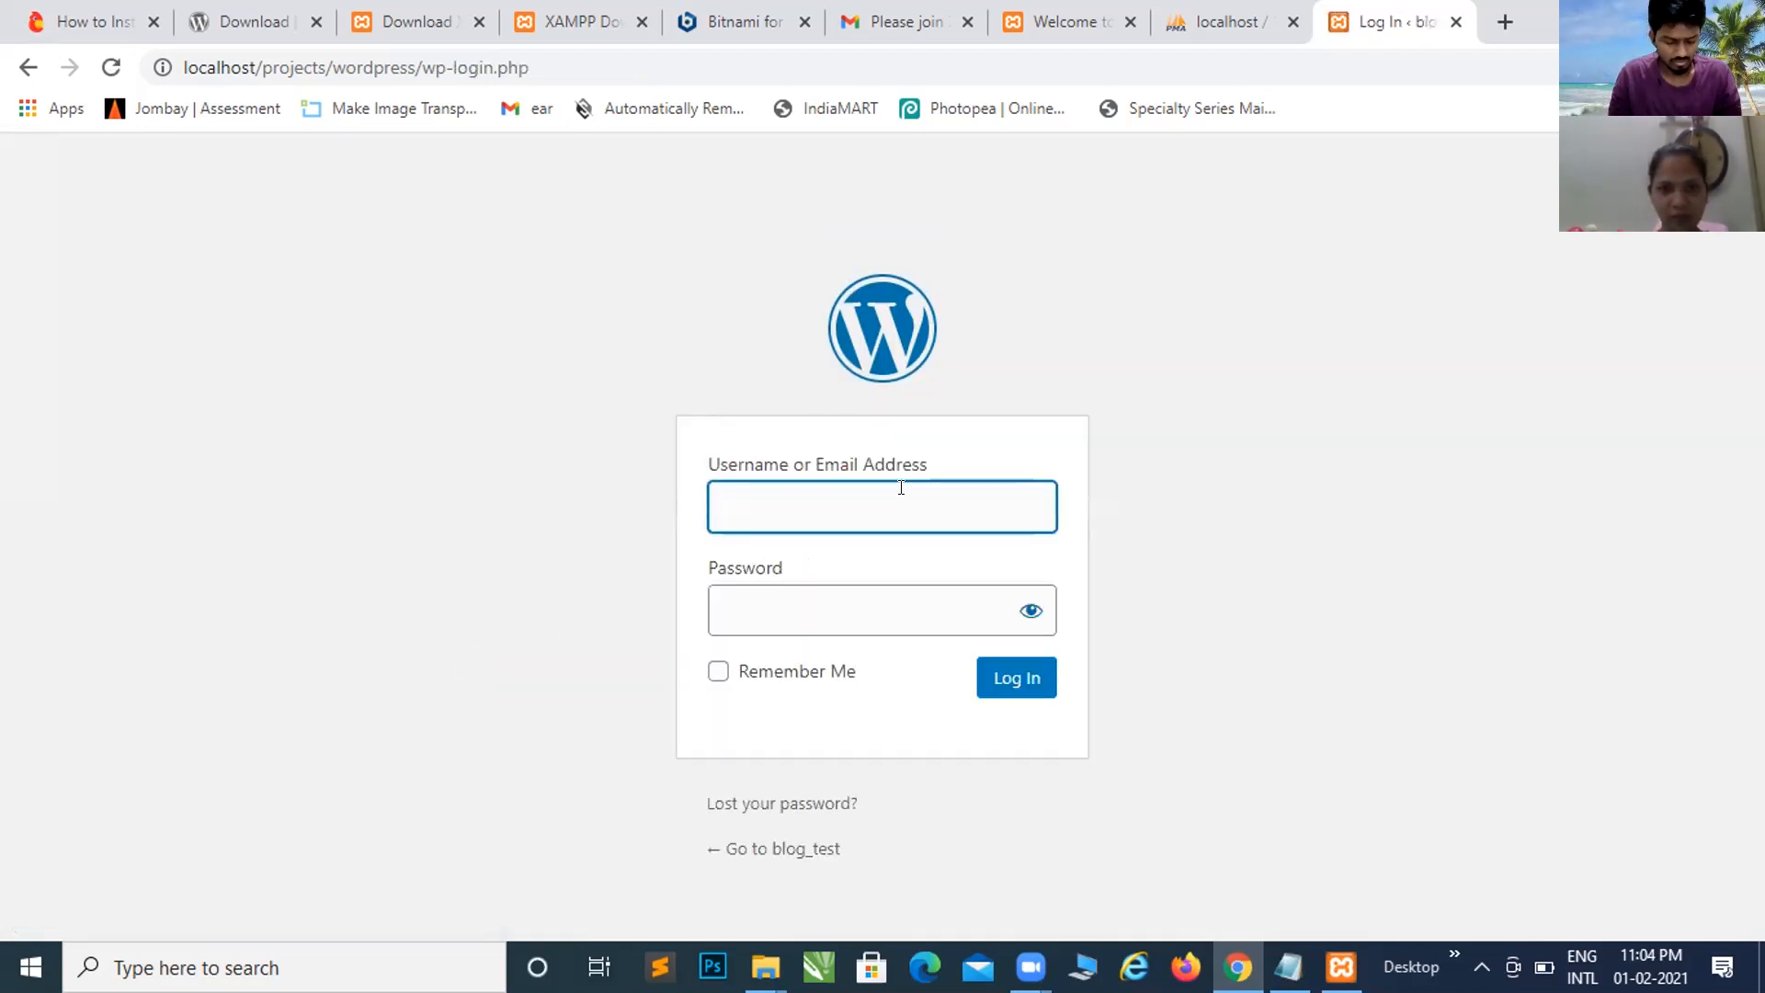
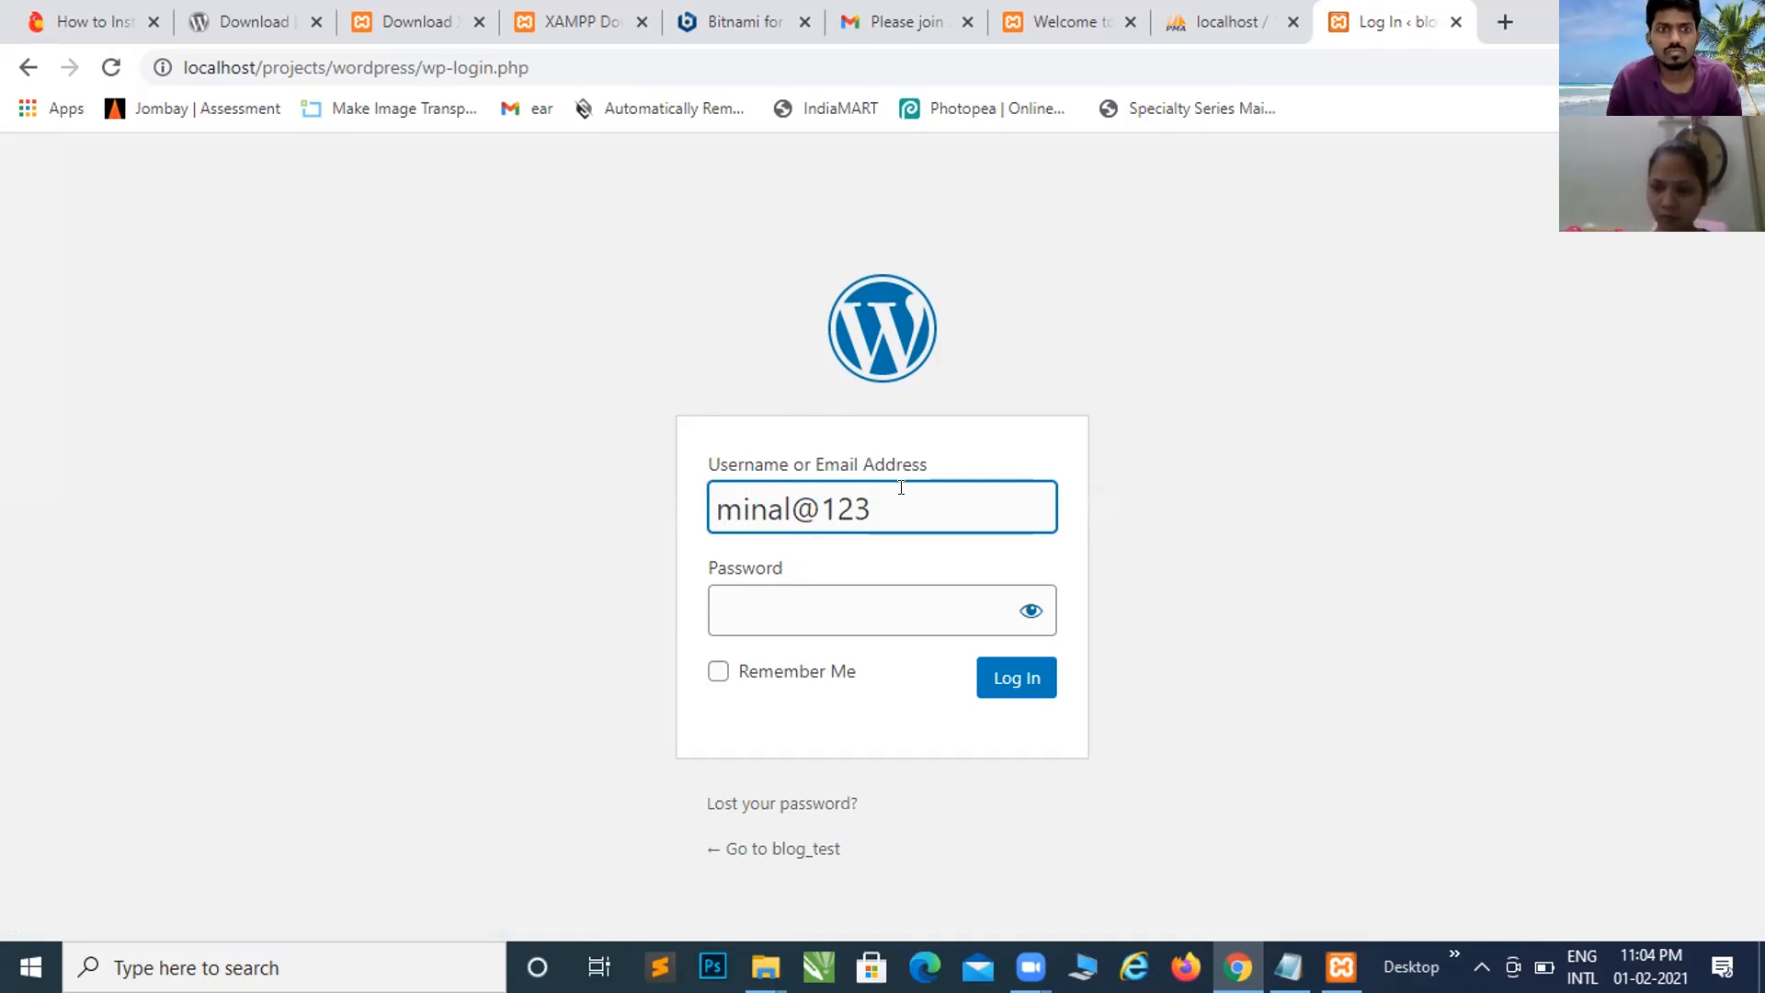
click(842, 619)
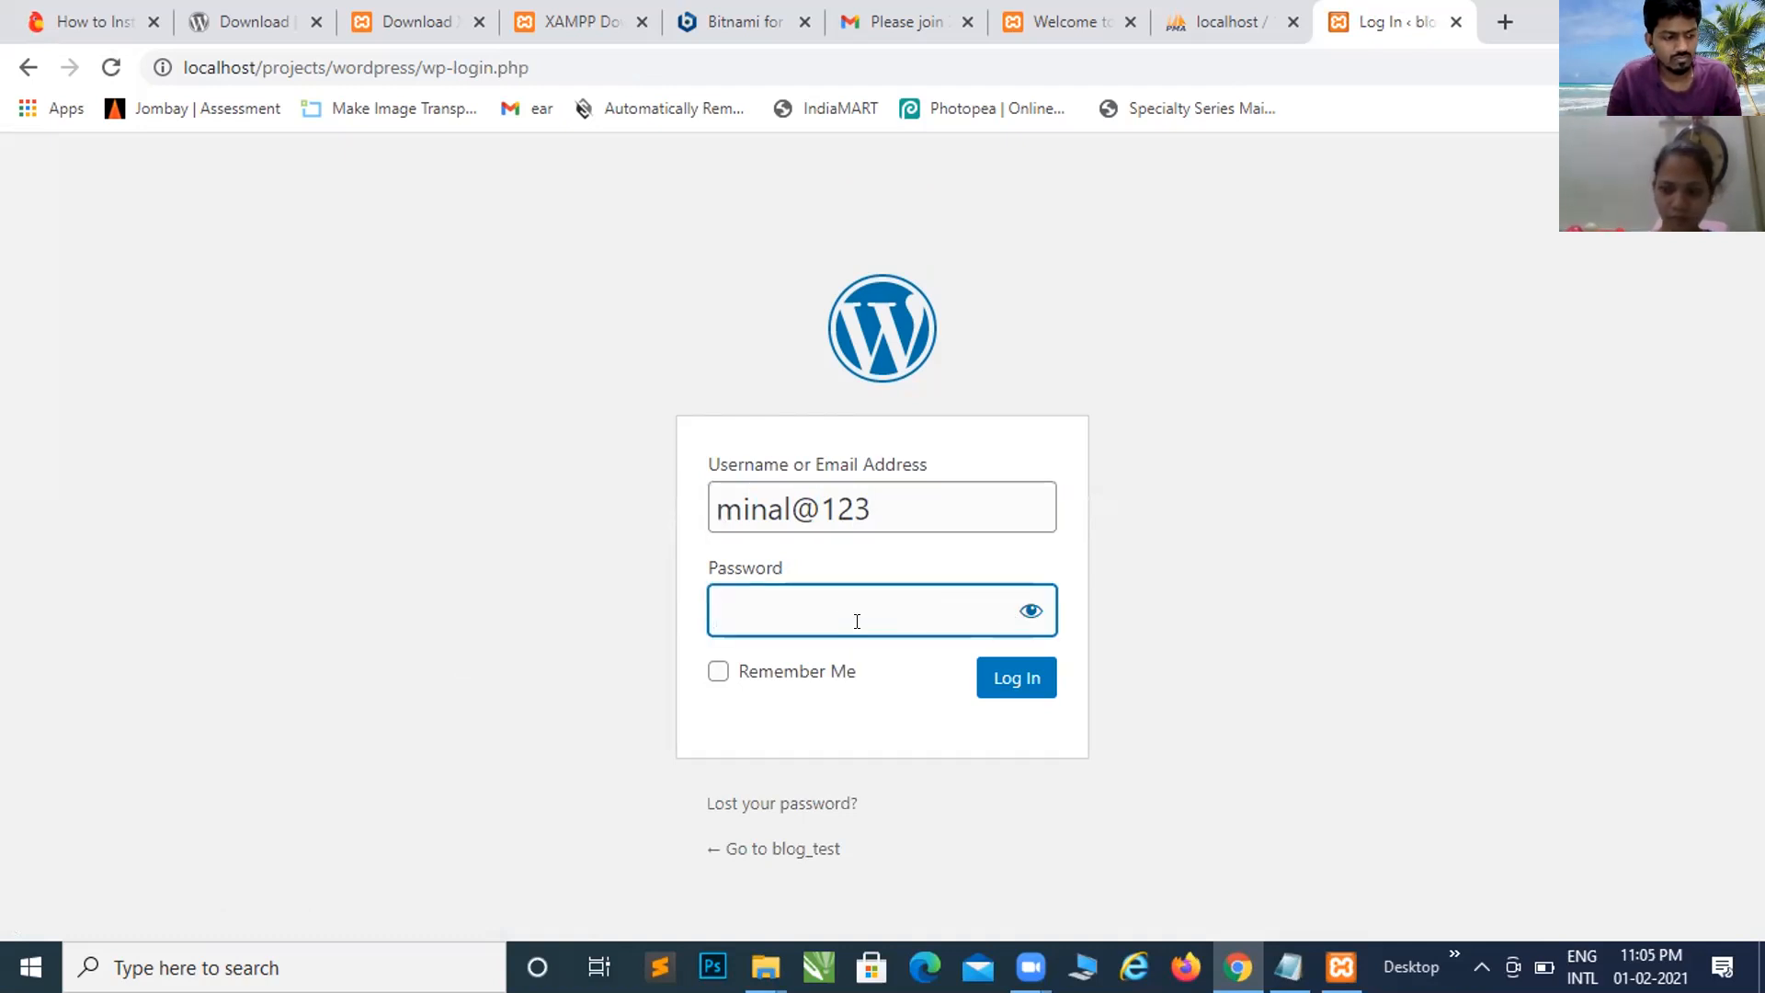
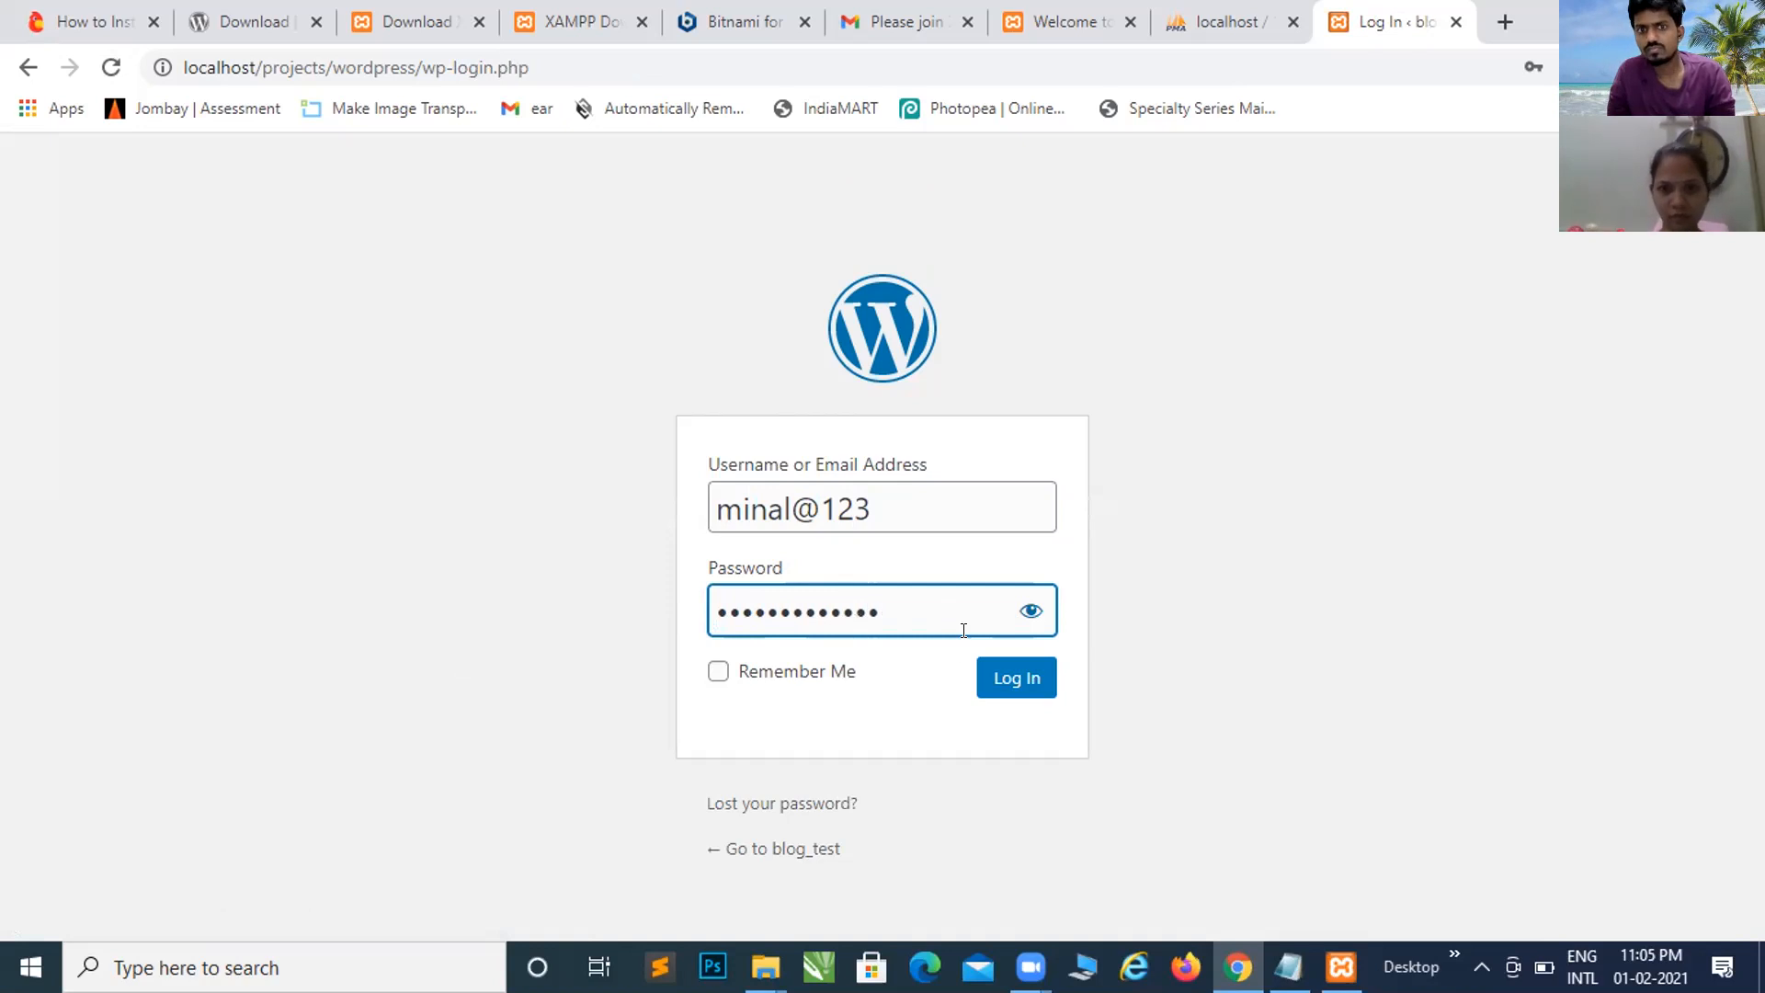
click(1028, 614)
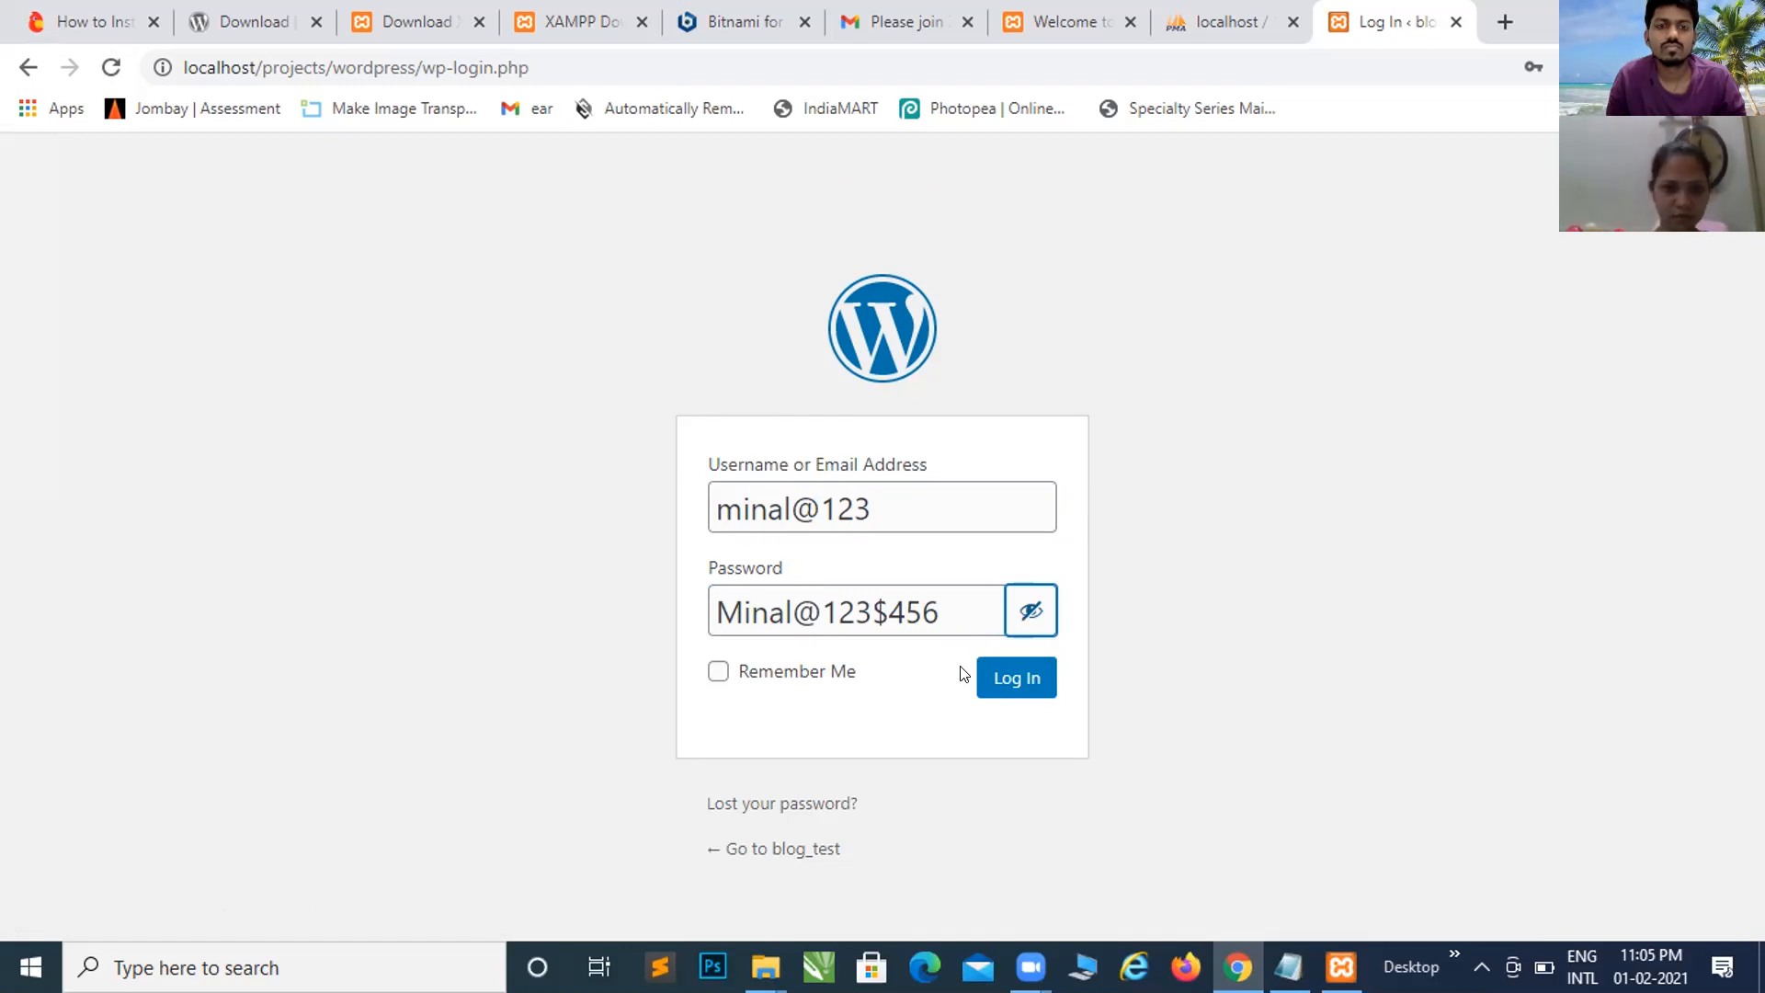
click(1003, 691)
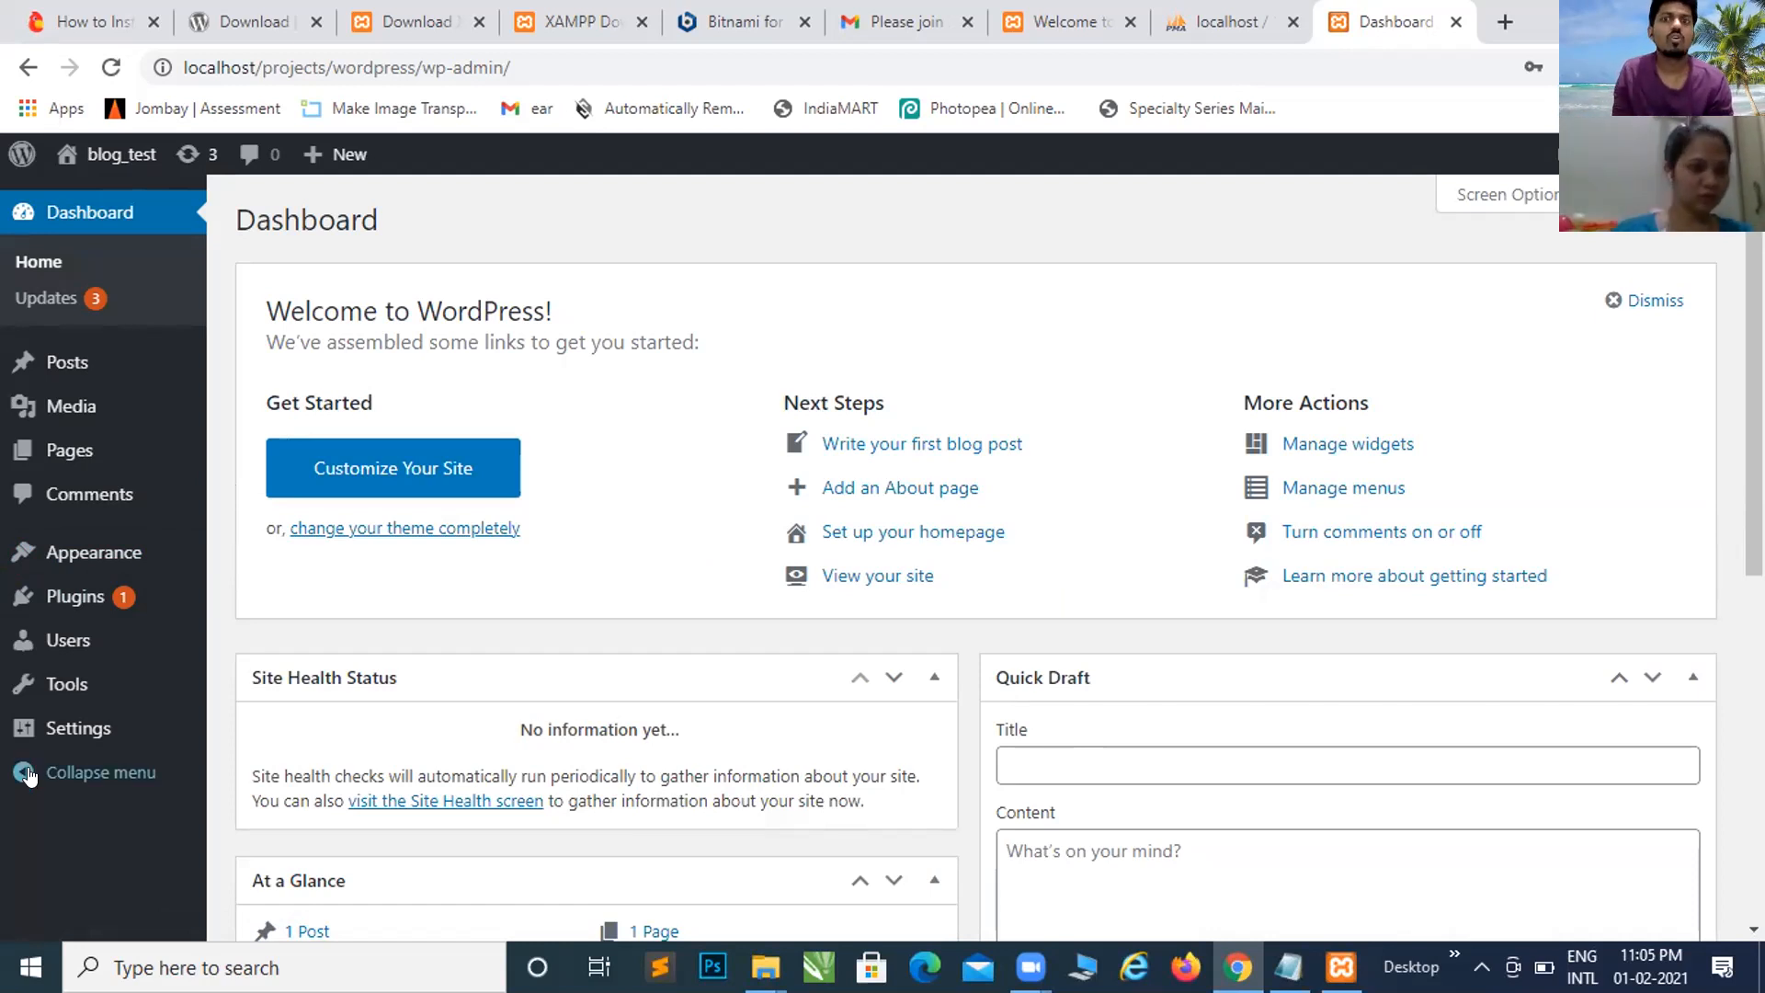
Step: Wait for the blog_test Dashboard to load with At a Glance and Quick Draft panels
mouse_move(171, 469)
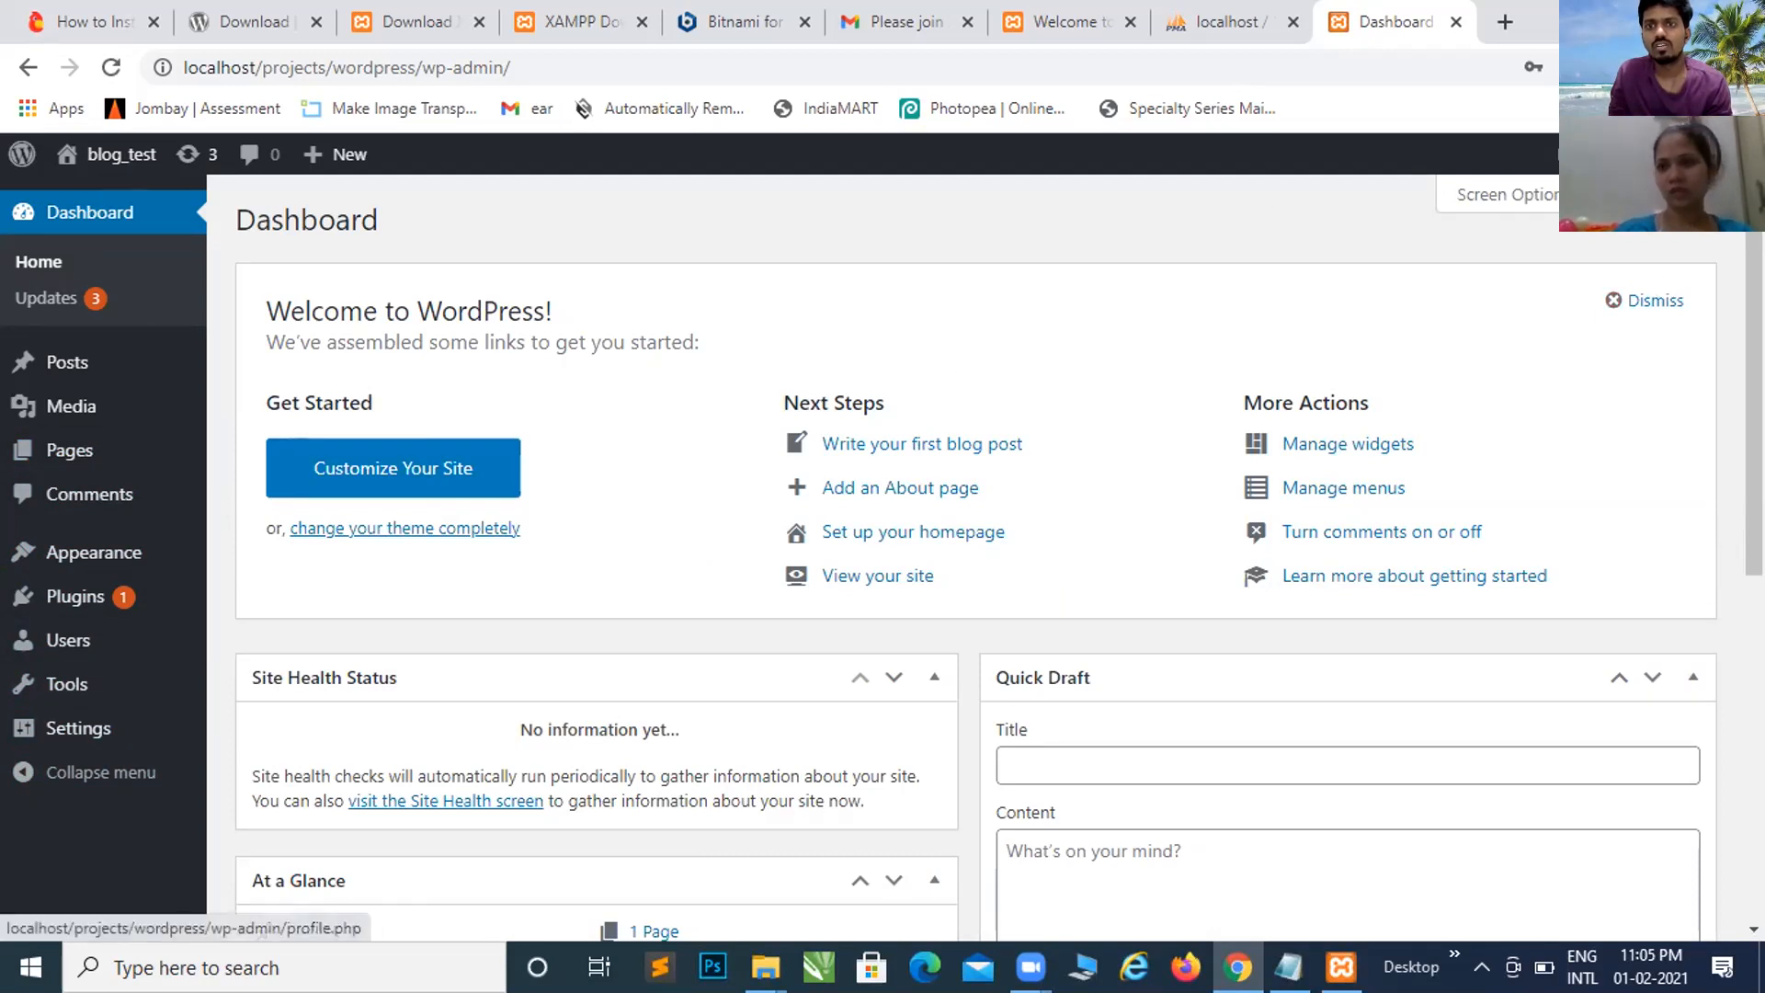
mouse_move(1660, 155)
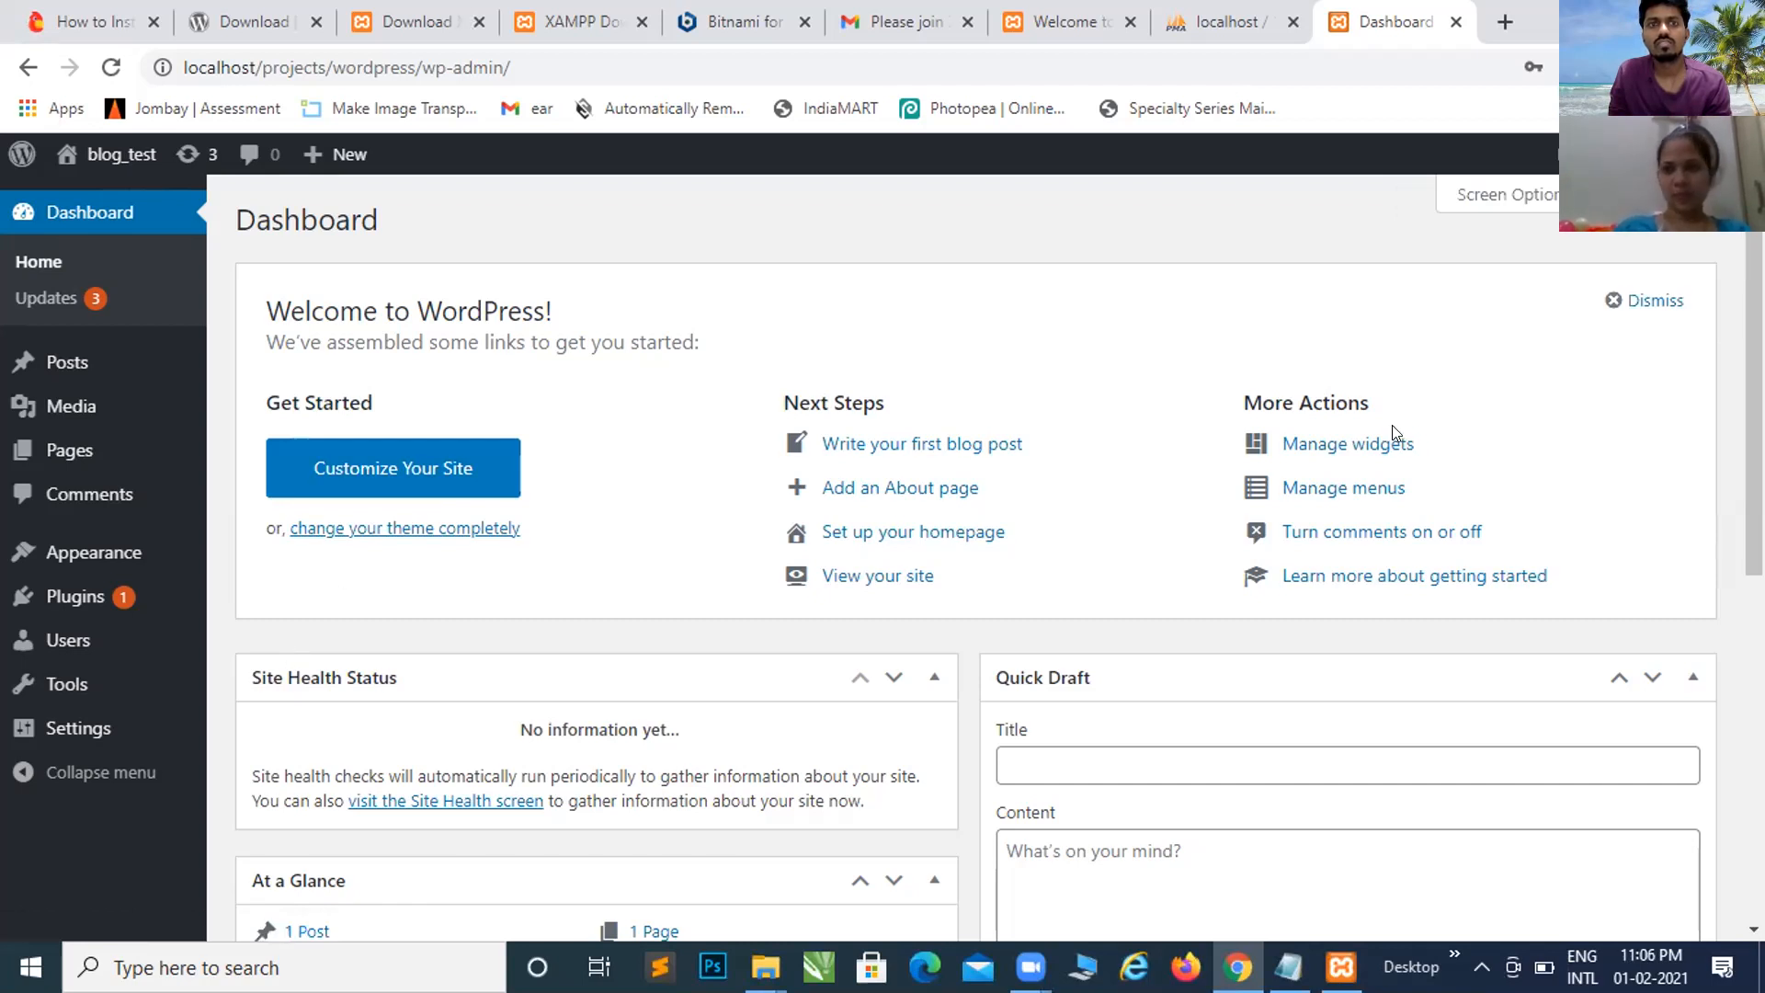
click(1568, 250)
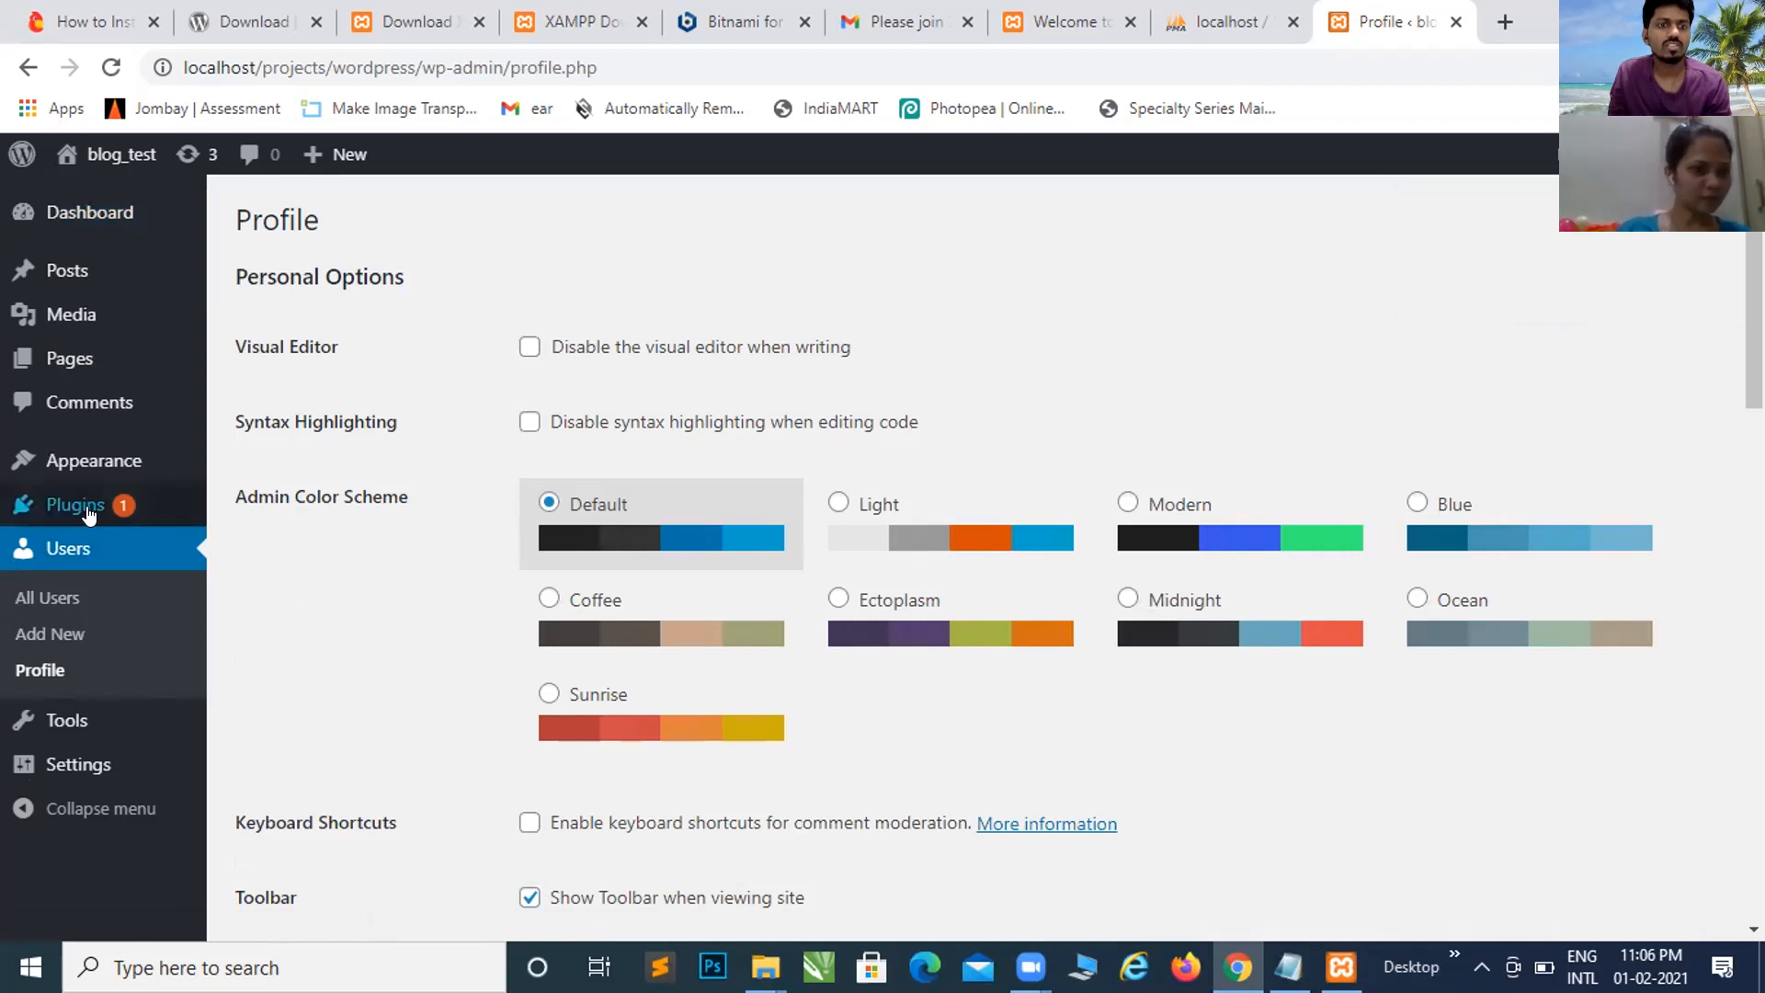
mouse_move(76, 517)
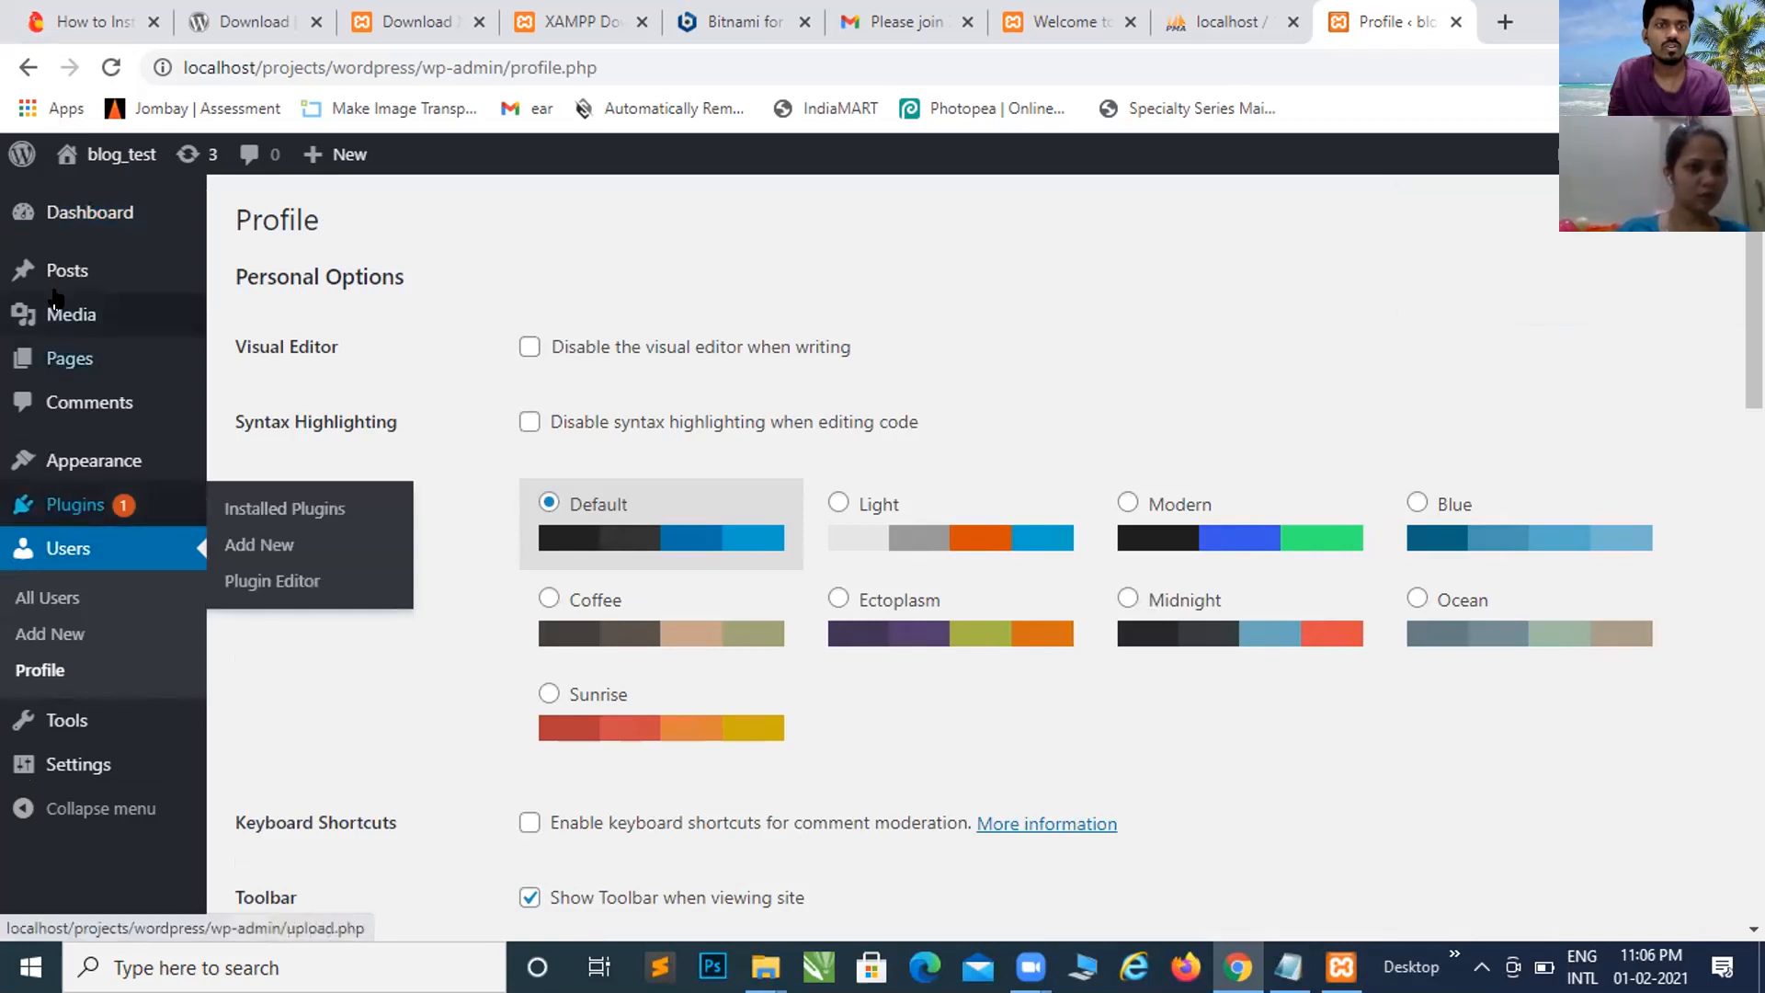
mouse_move(92, 285)
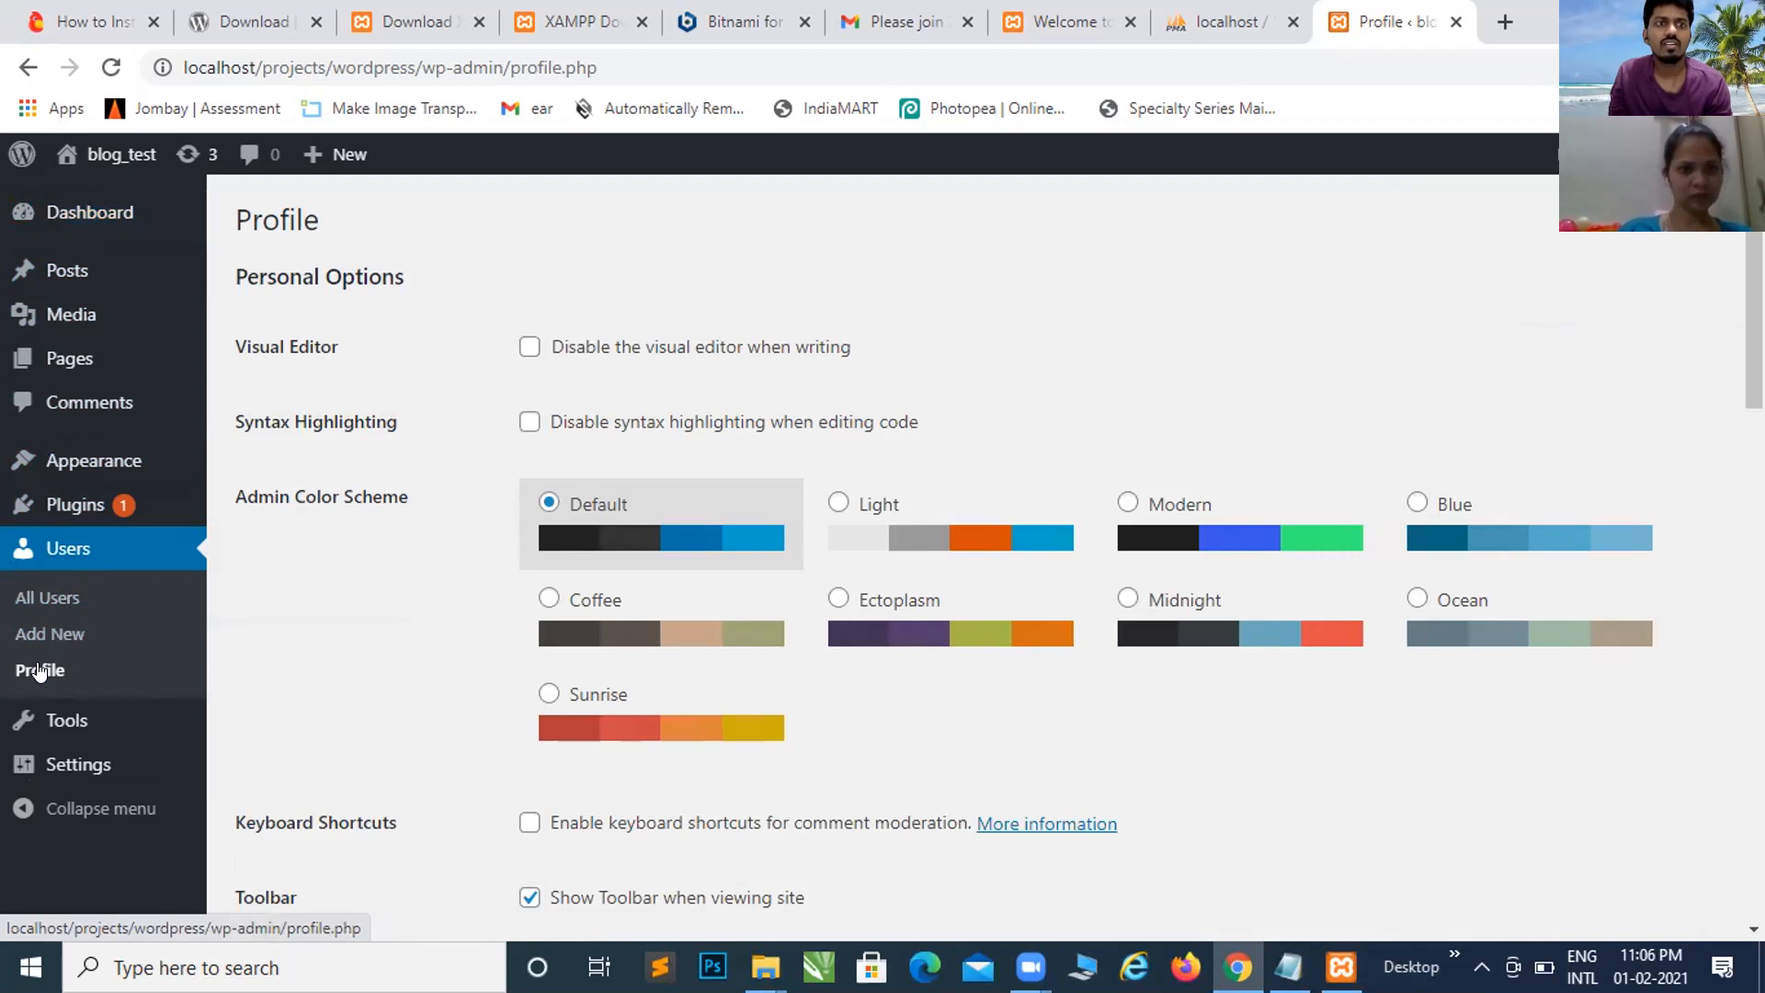
scroll(397, 639, down, 1)
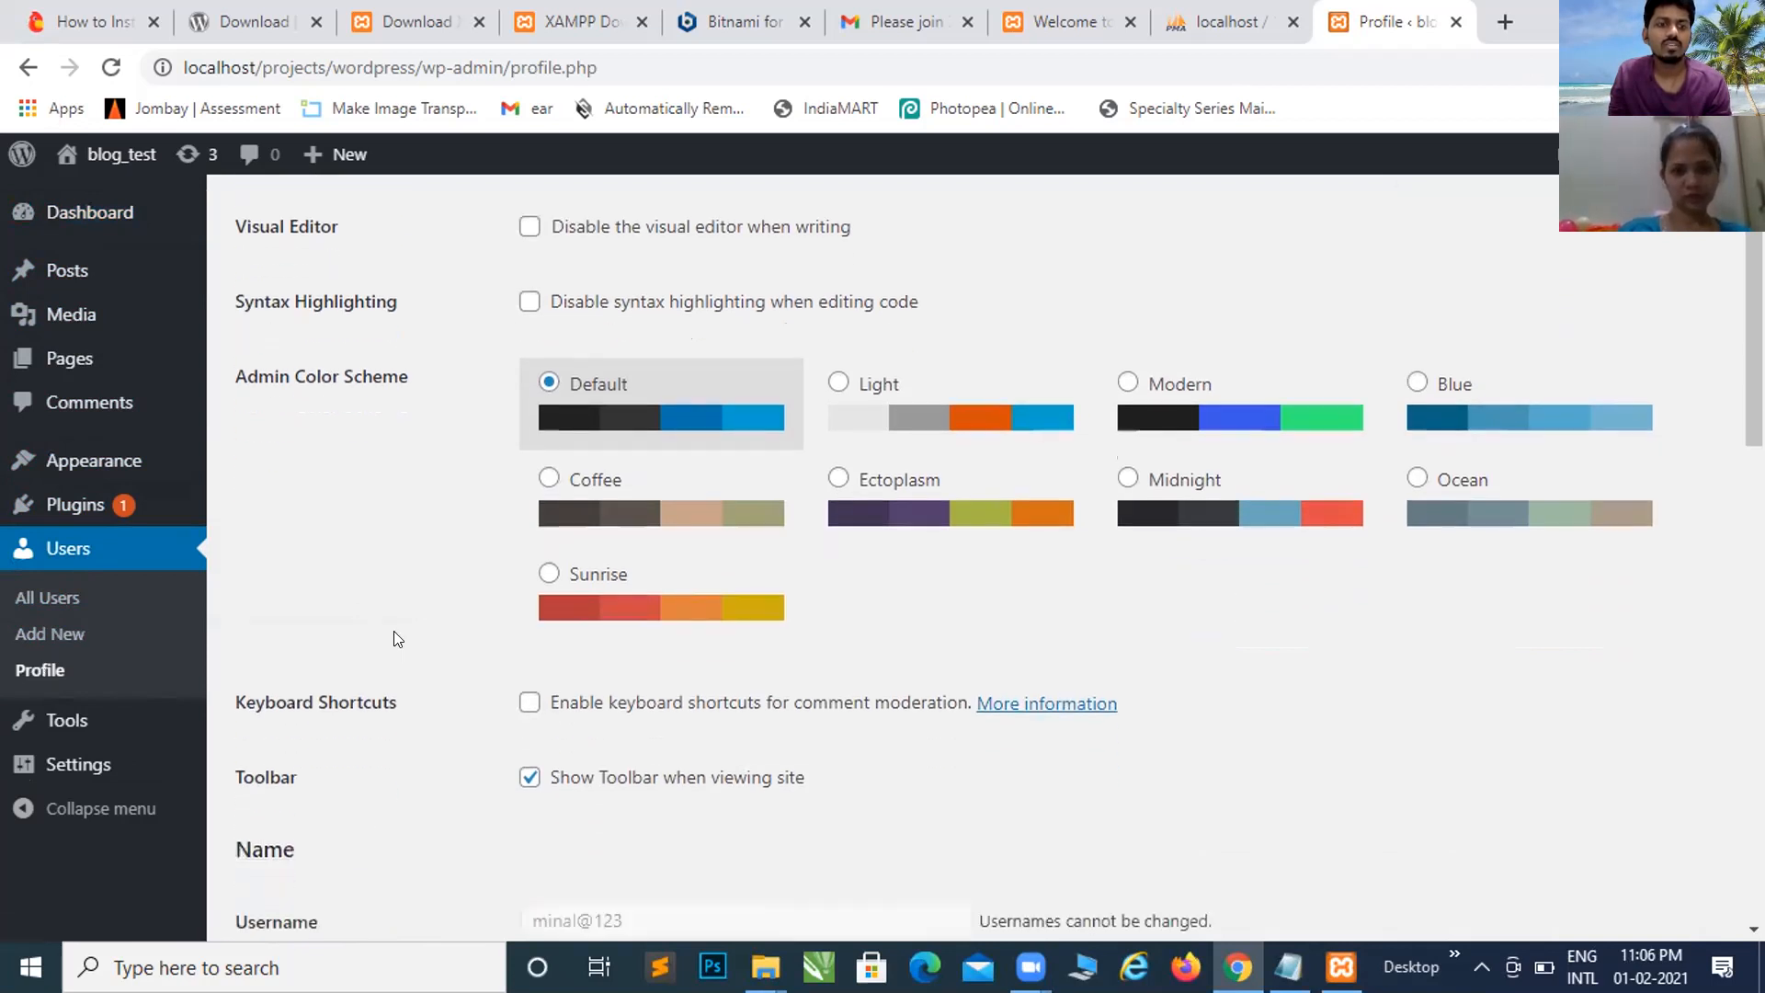
scroll(397, 639, down, 5)
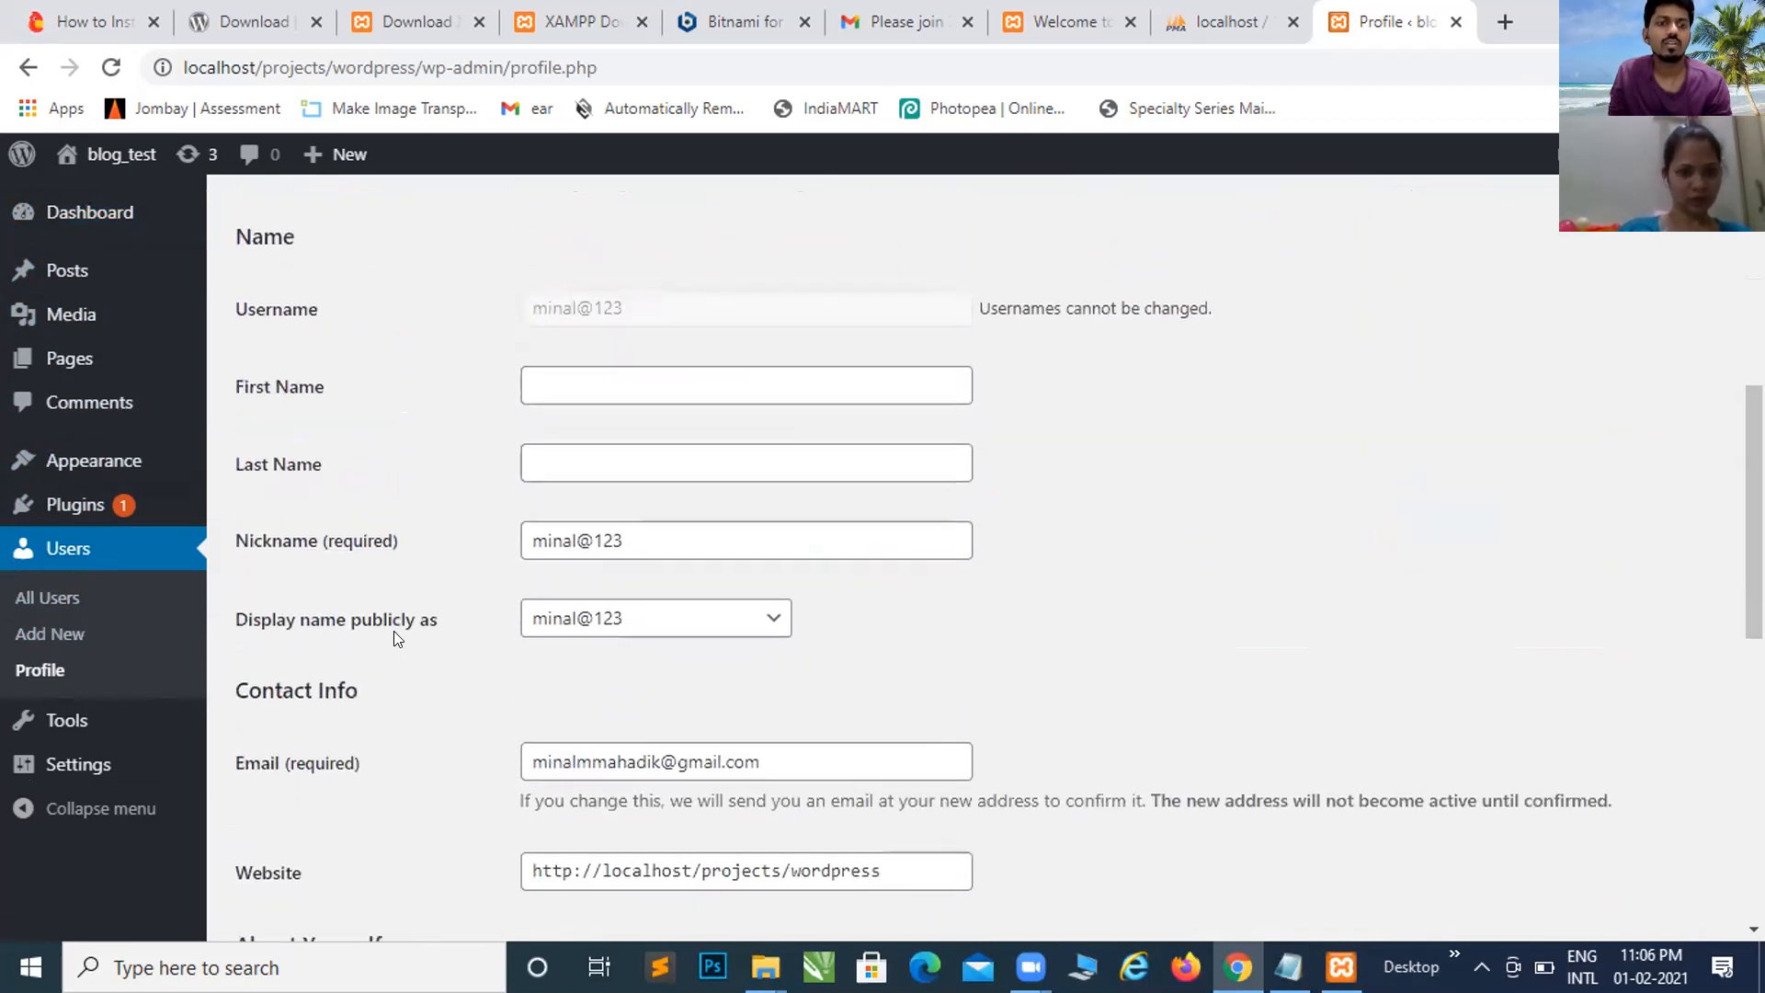
scroll(397, 638, down, 3)
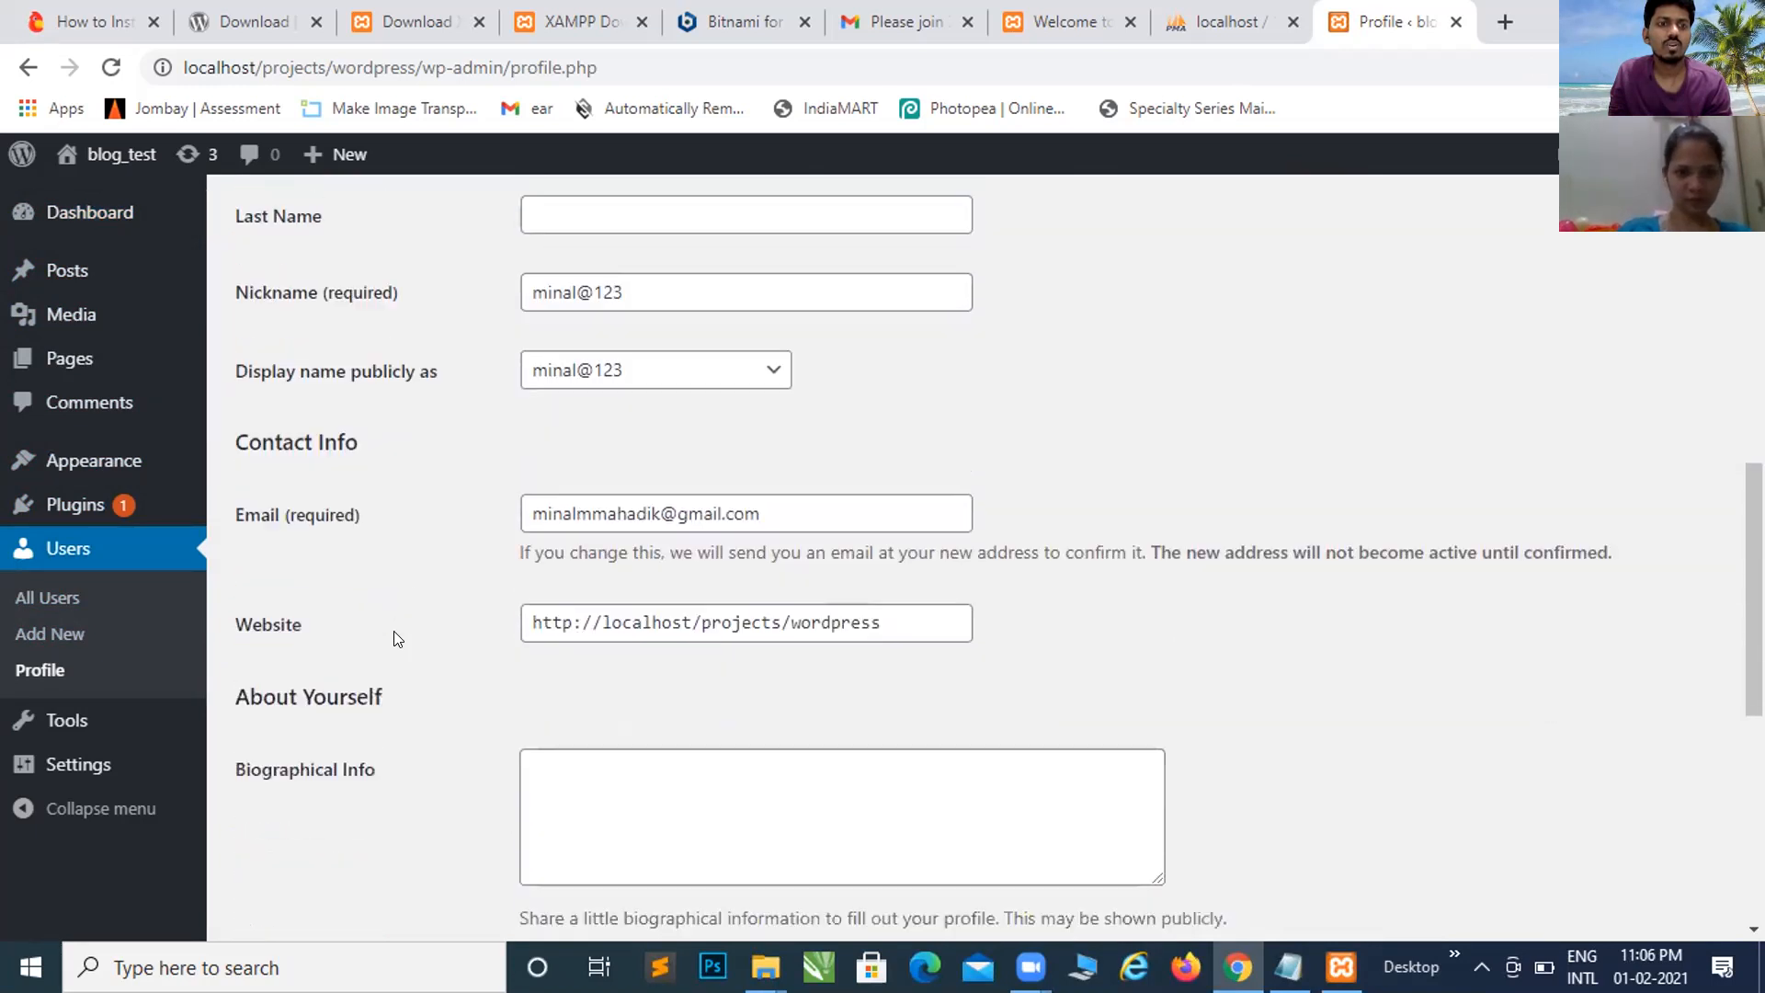
scroll(397, 639, down, 1)
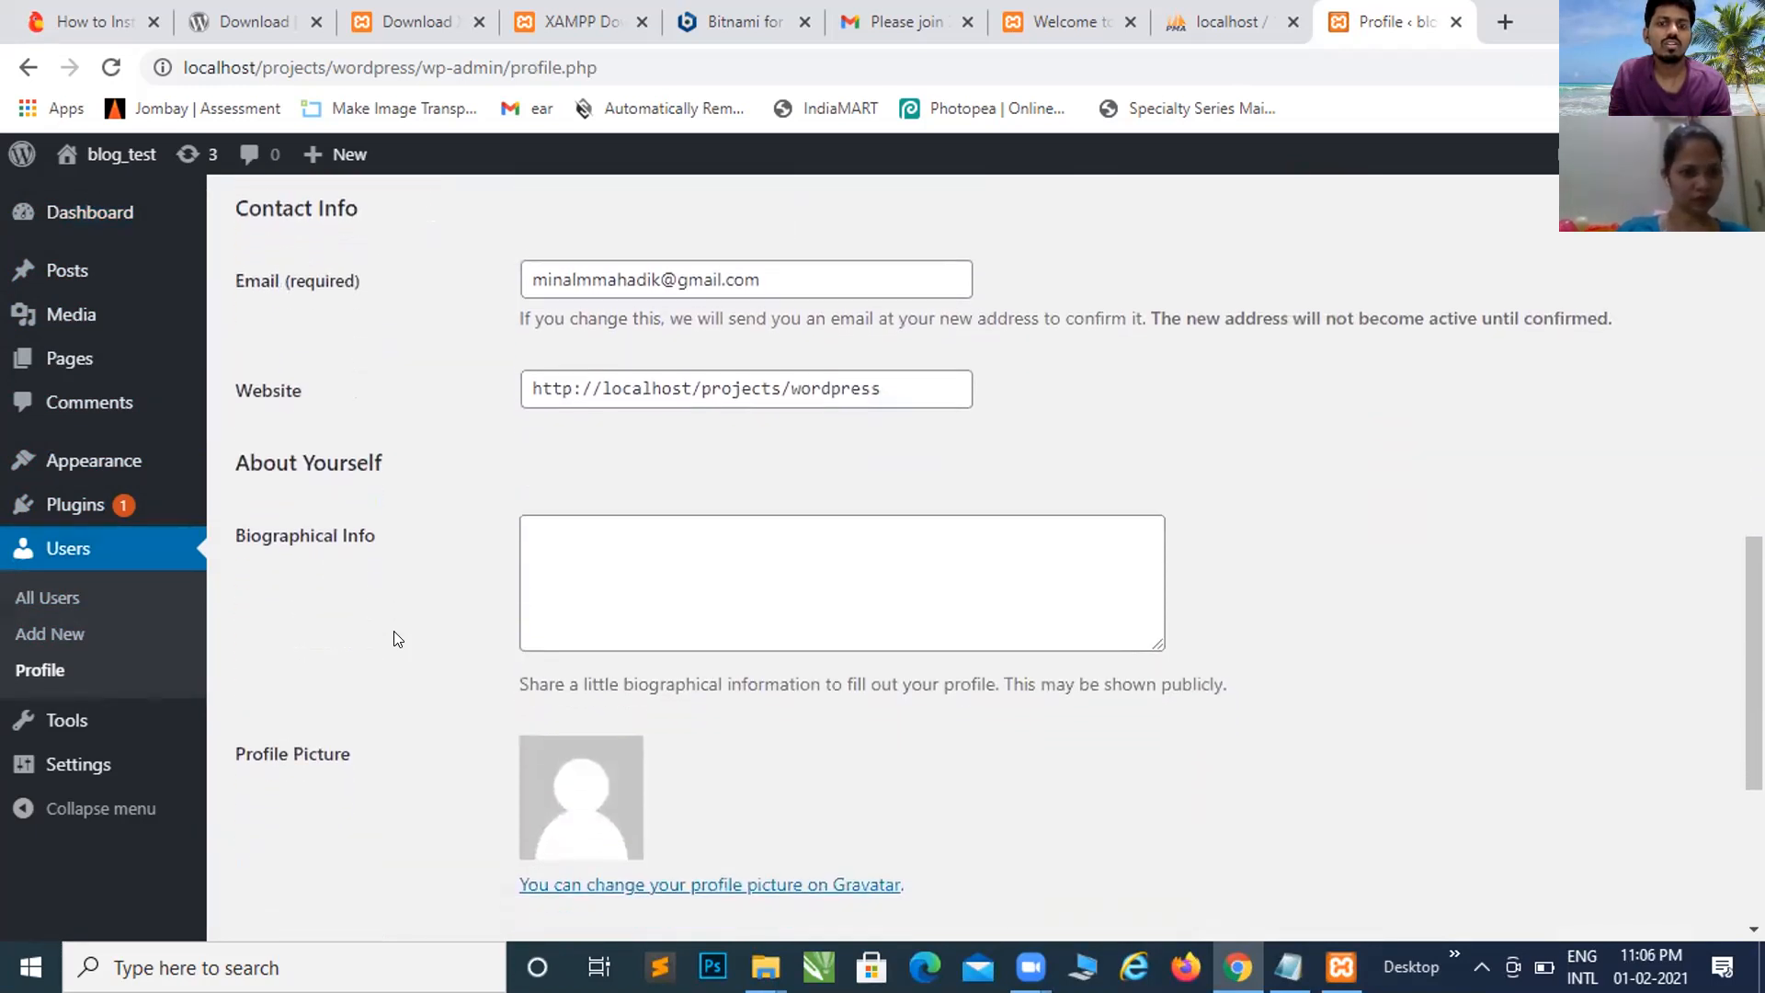
scroll(397, 639, down, 3)
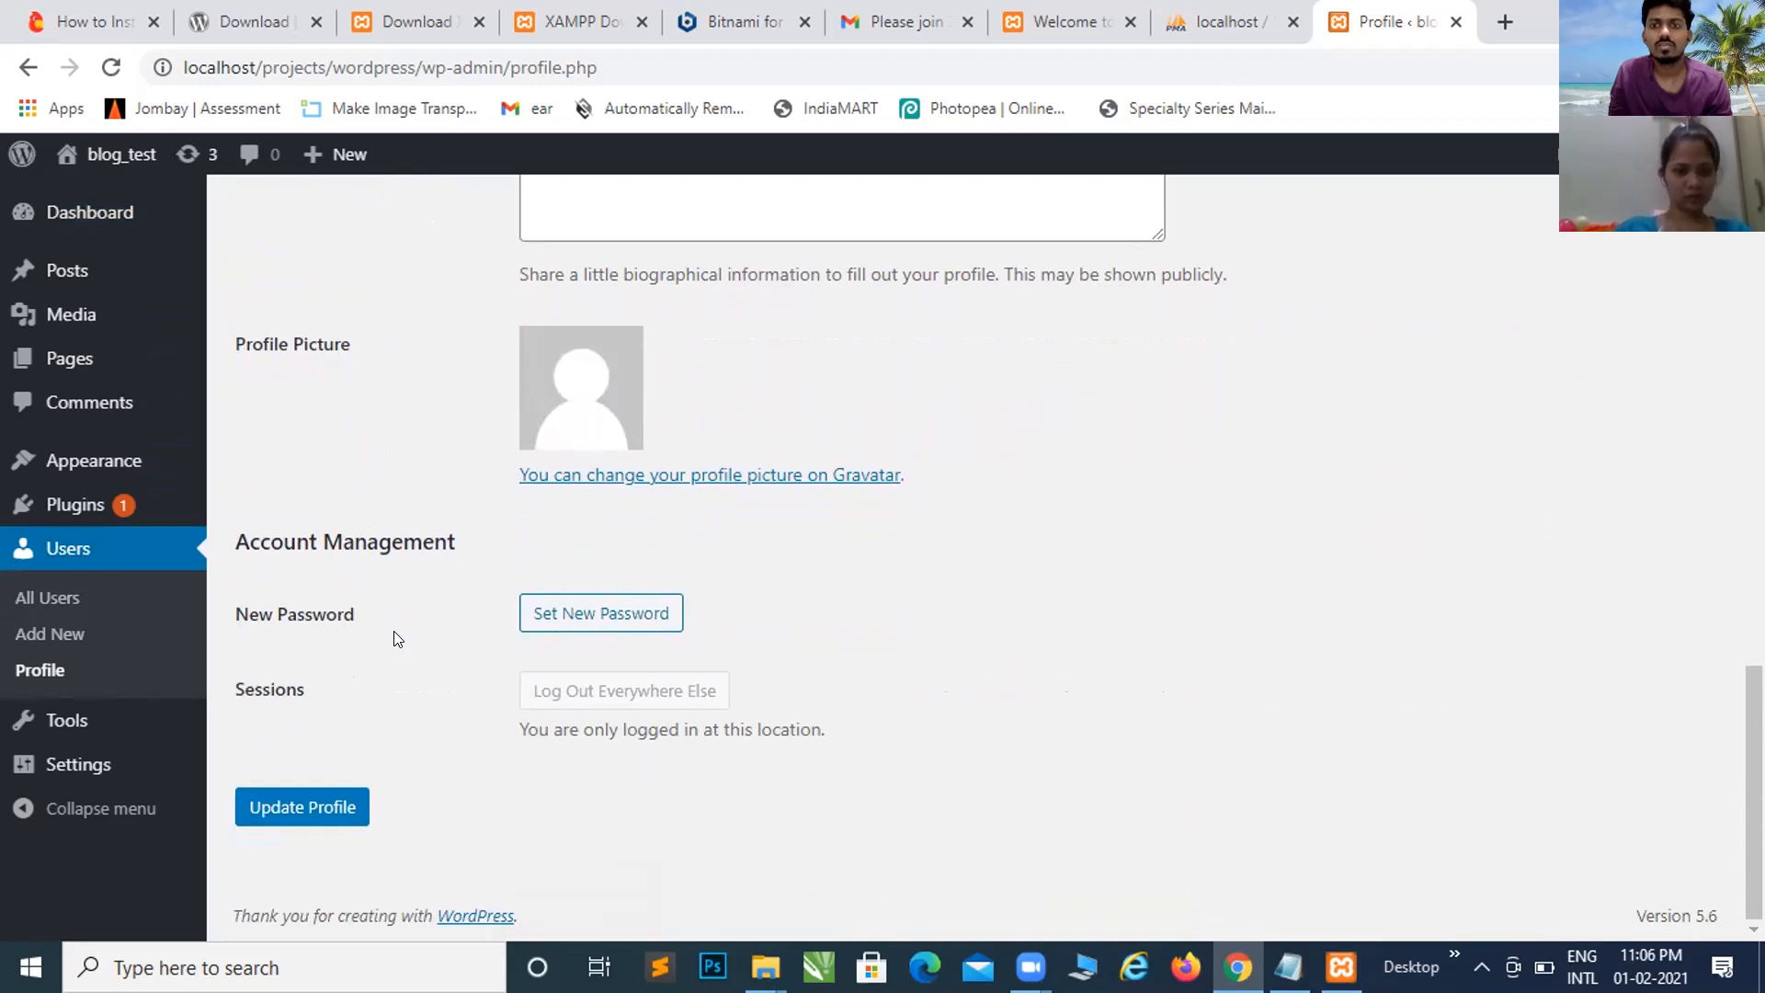
scroll(398, 639, up, 3)
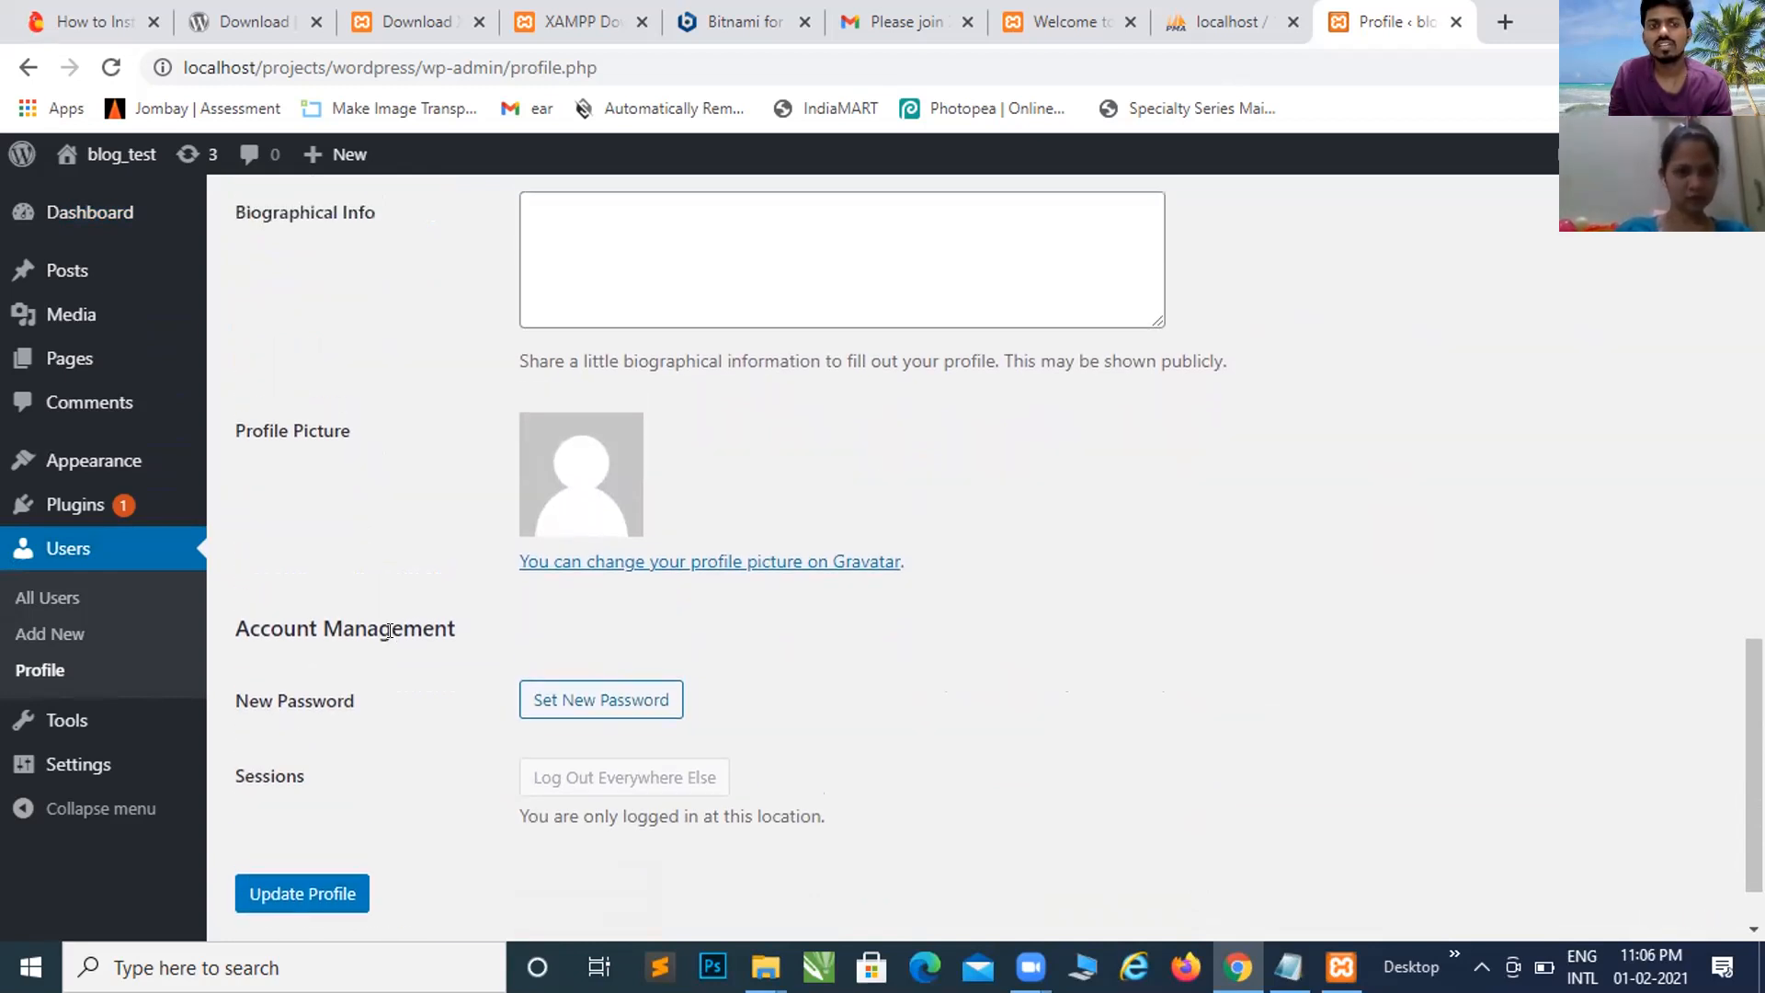
scroll(397, 639, up, 1)
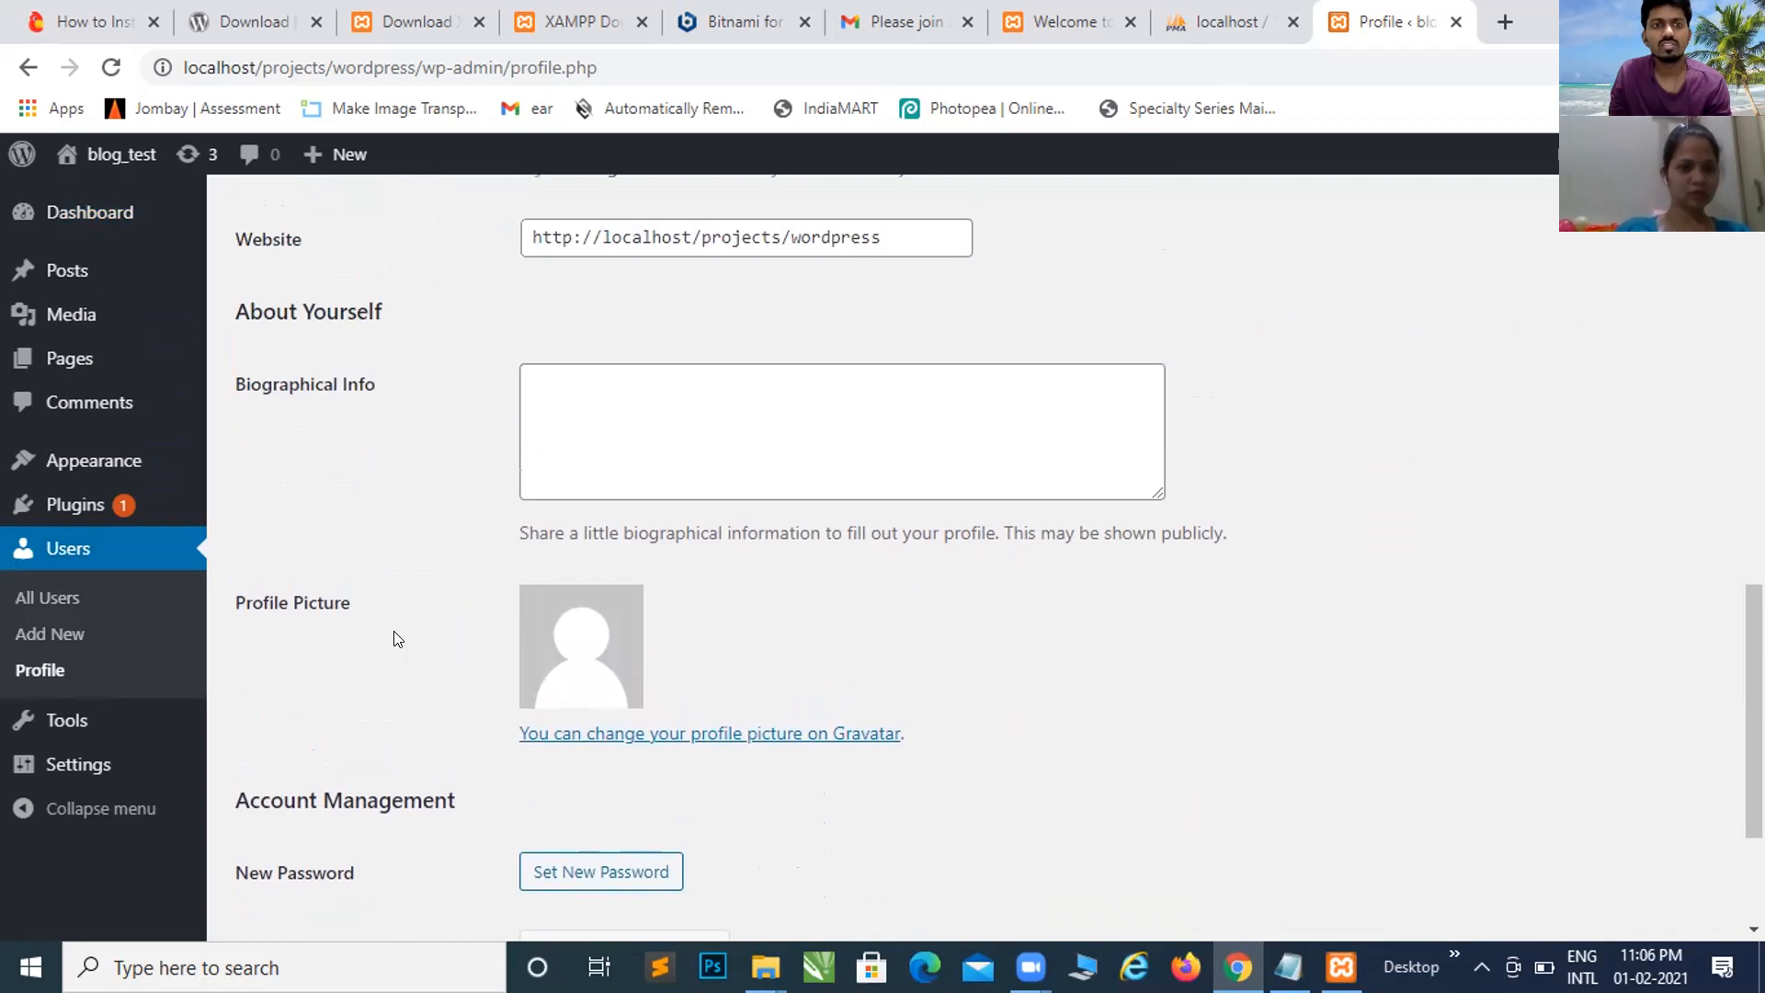
scroll(397, 638, down, 3)
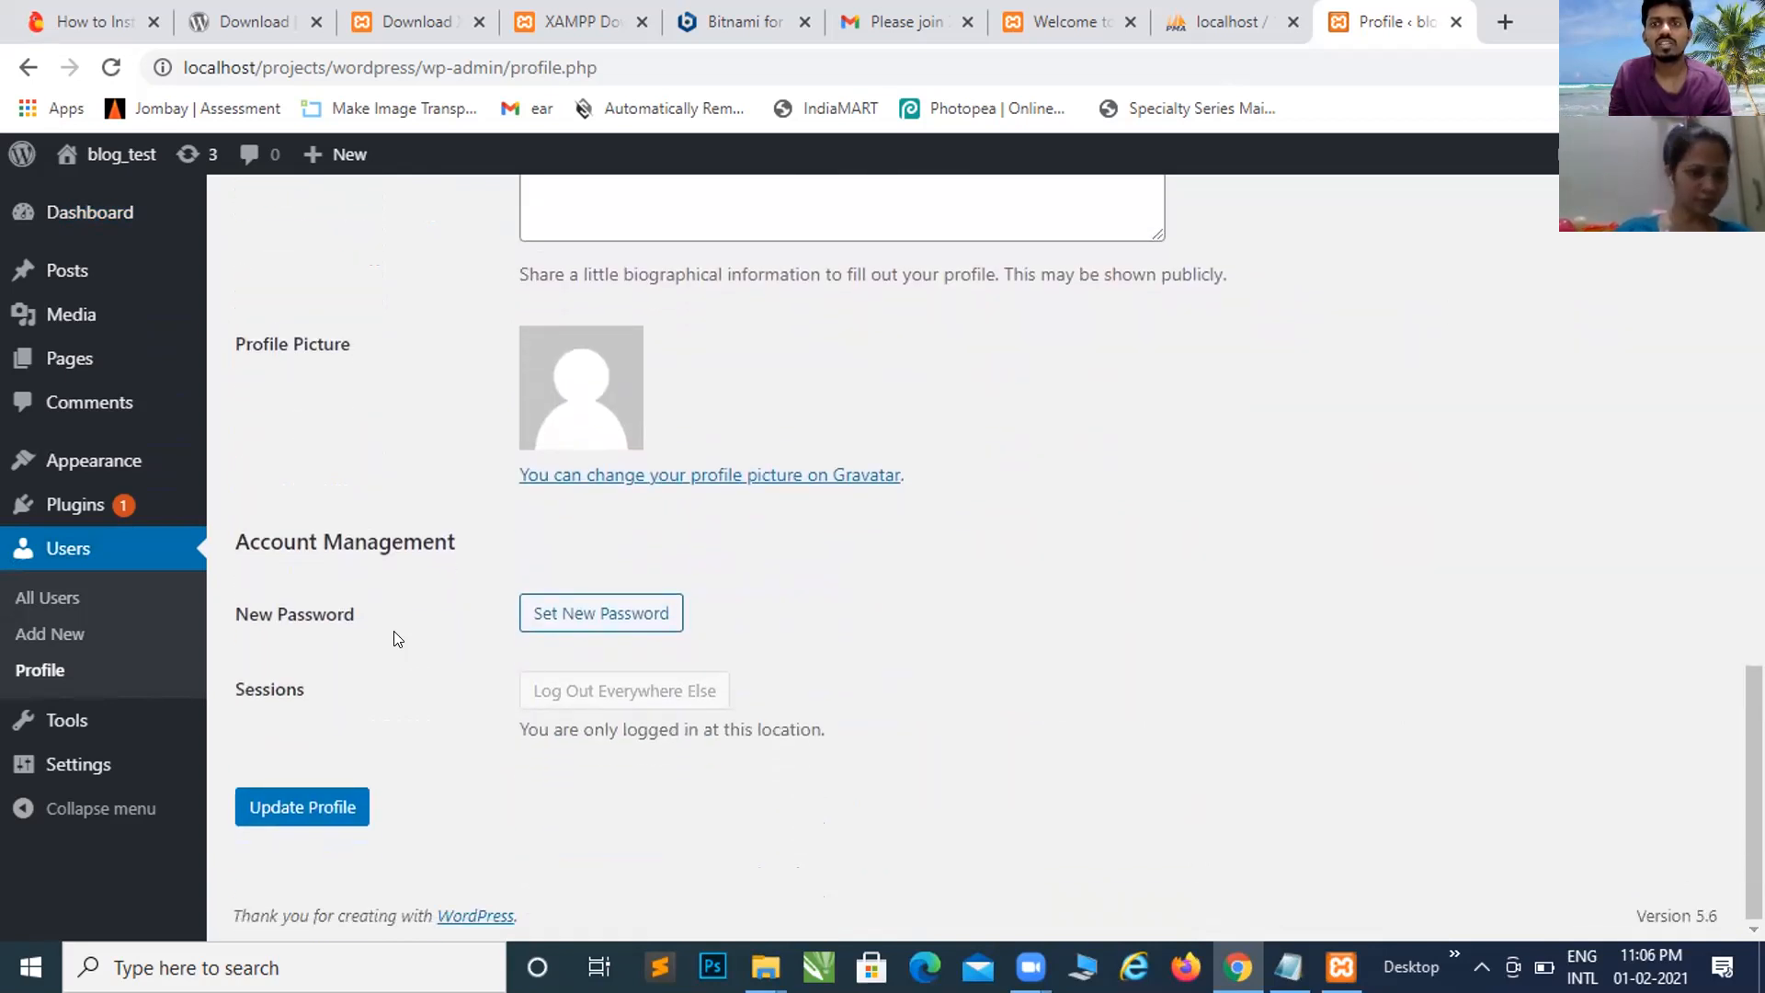
scroll(397, 639, up, 15)
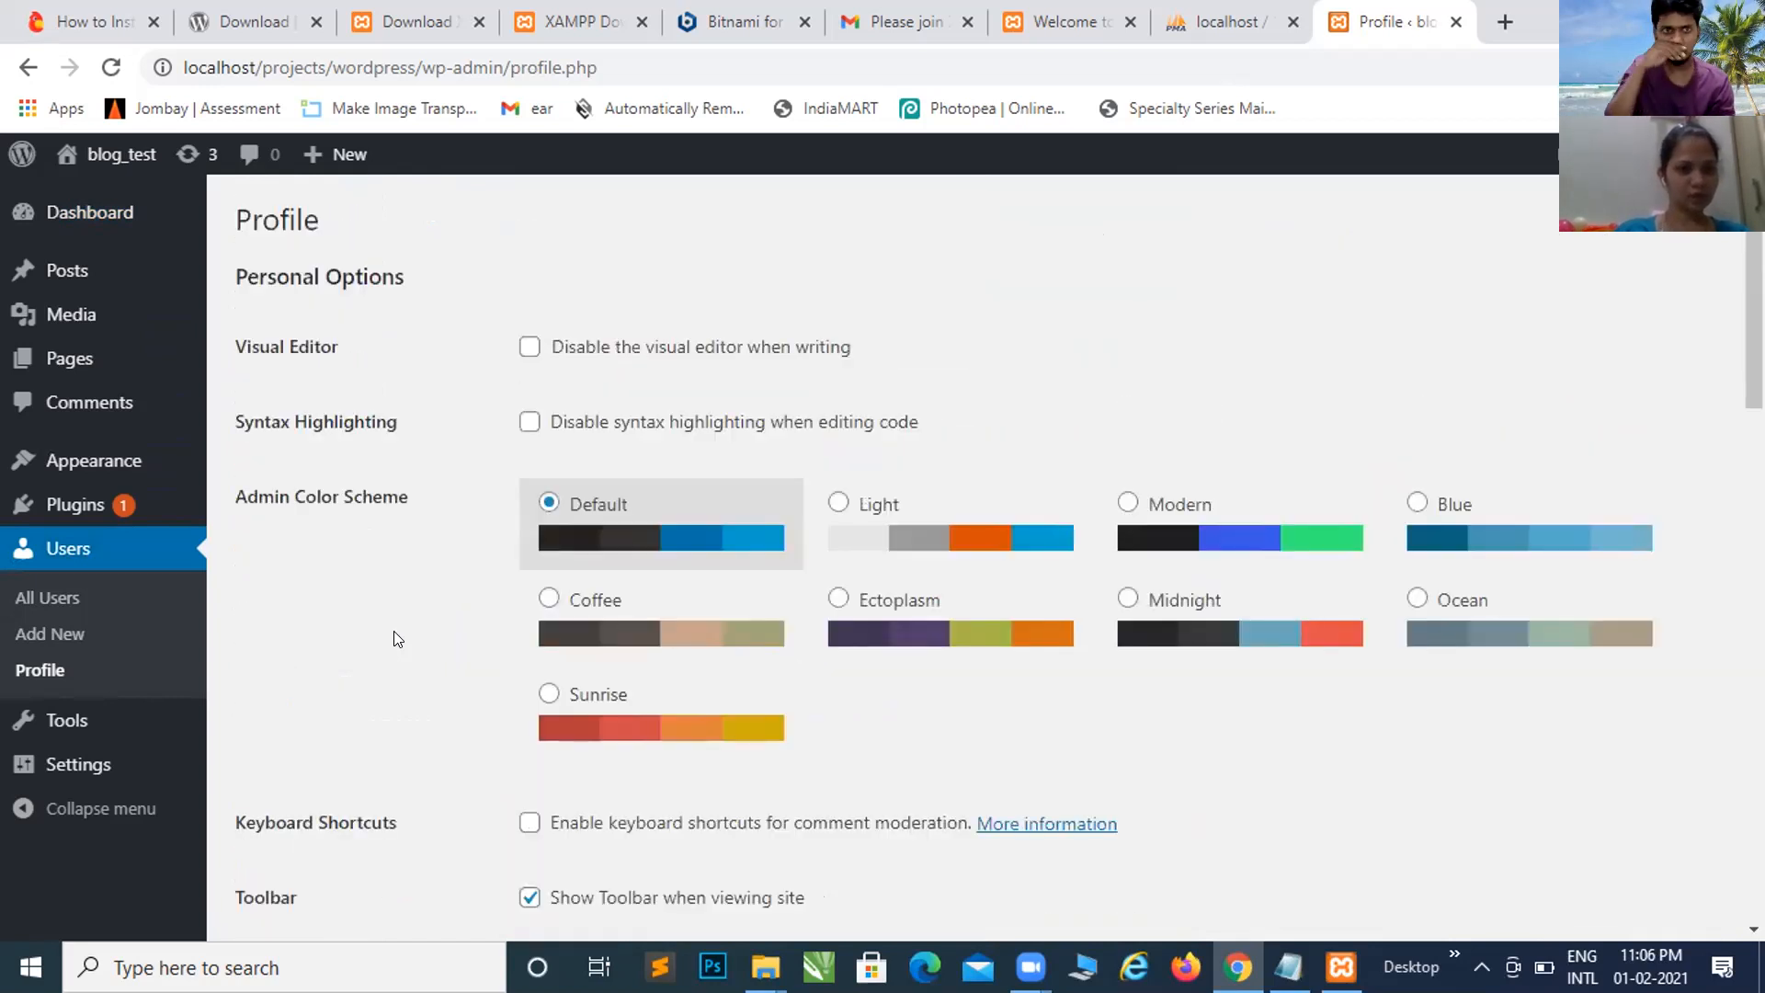
Step: Open All Users and browse the Change role to and Bulk actions menus without applying anything
click(73, 550)
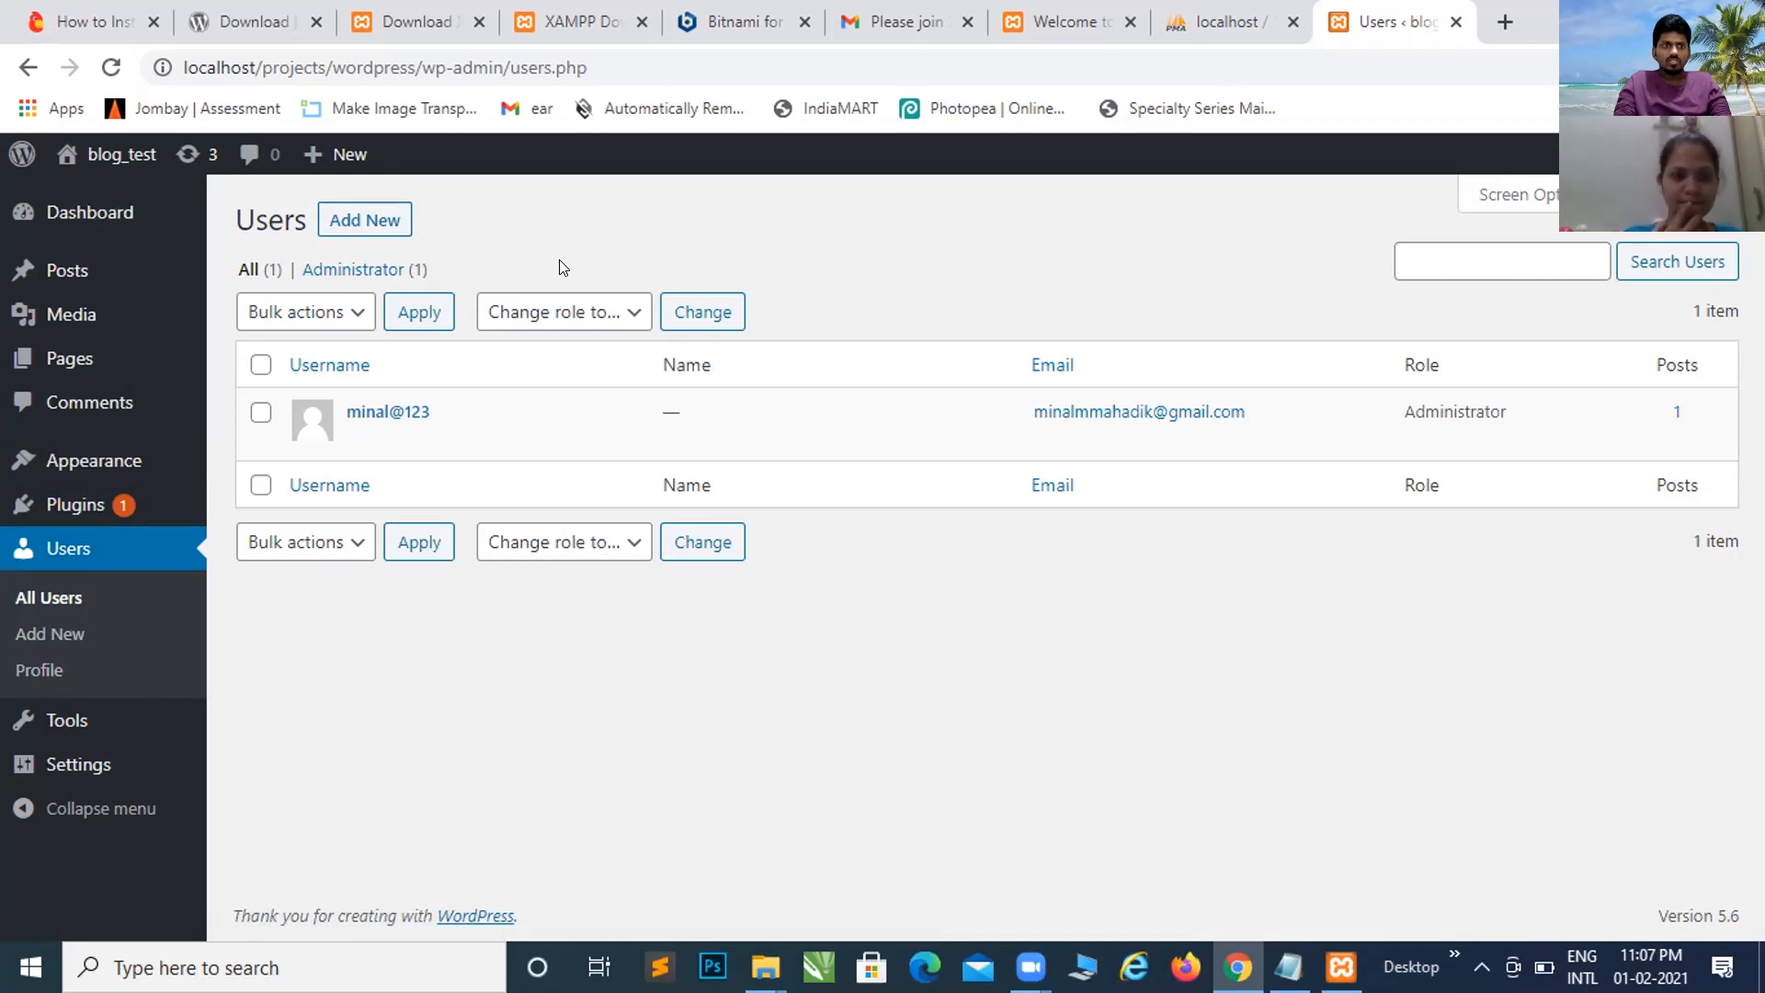
click(633, 314)
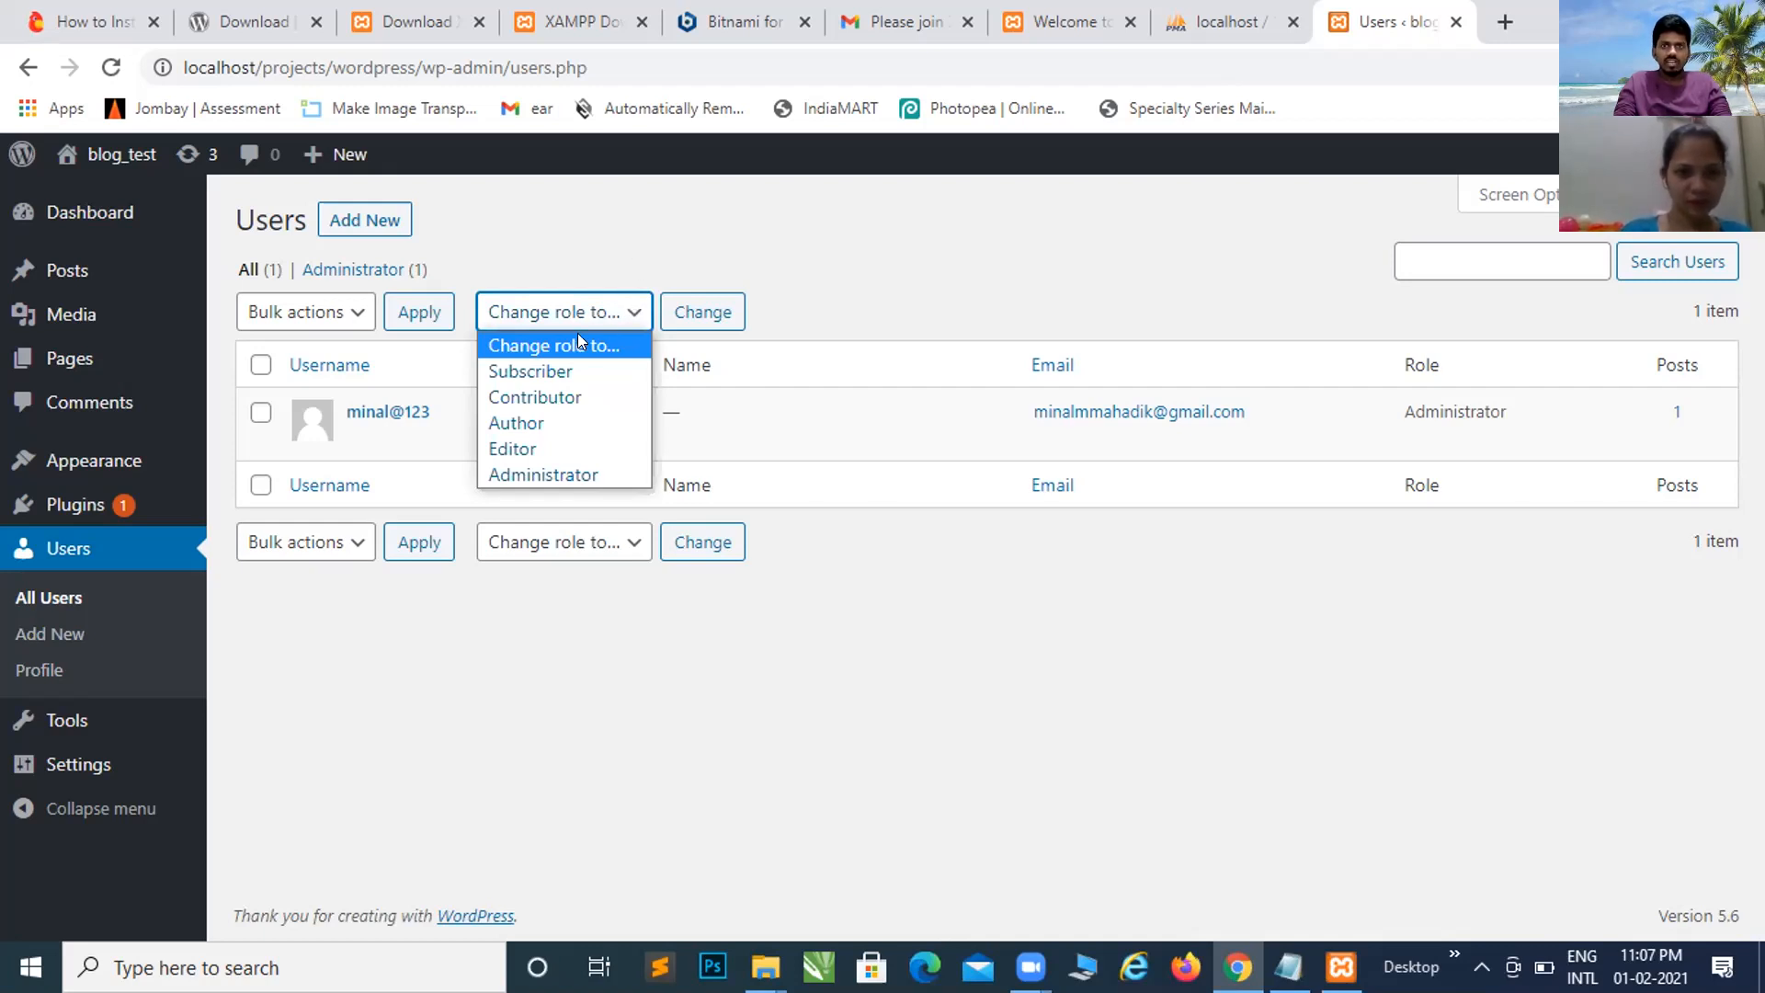
click(585, 228)
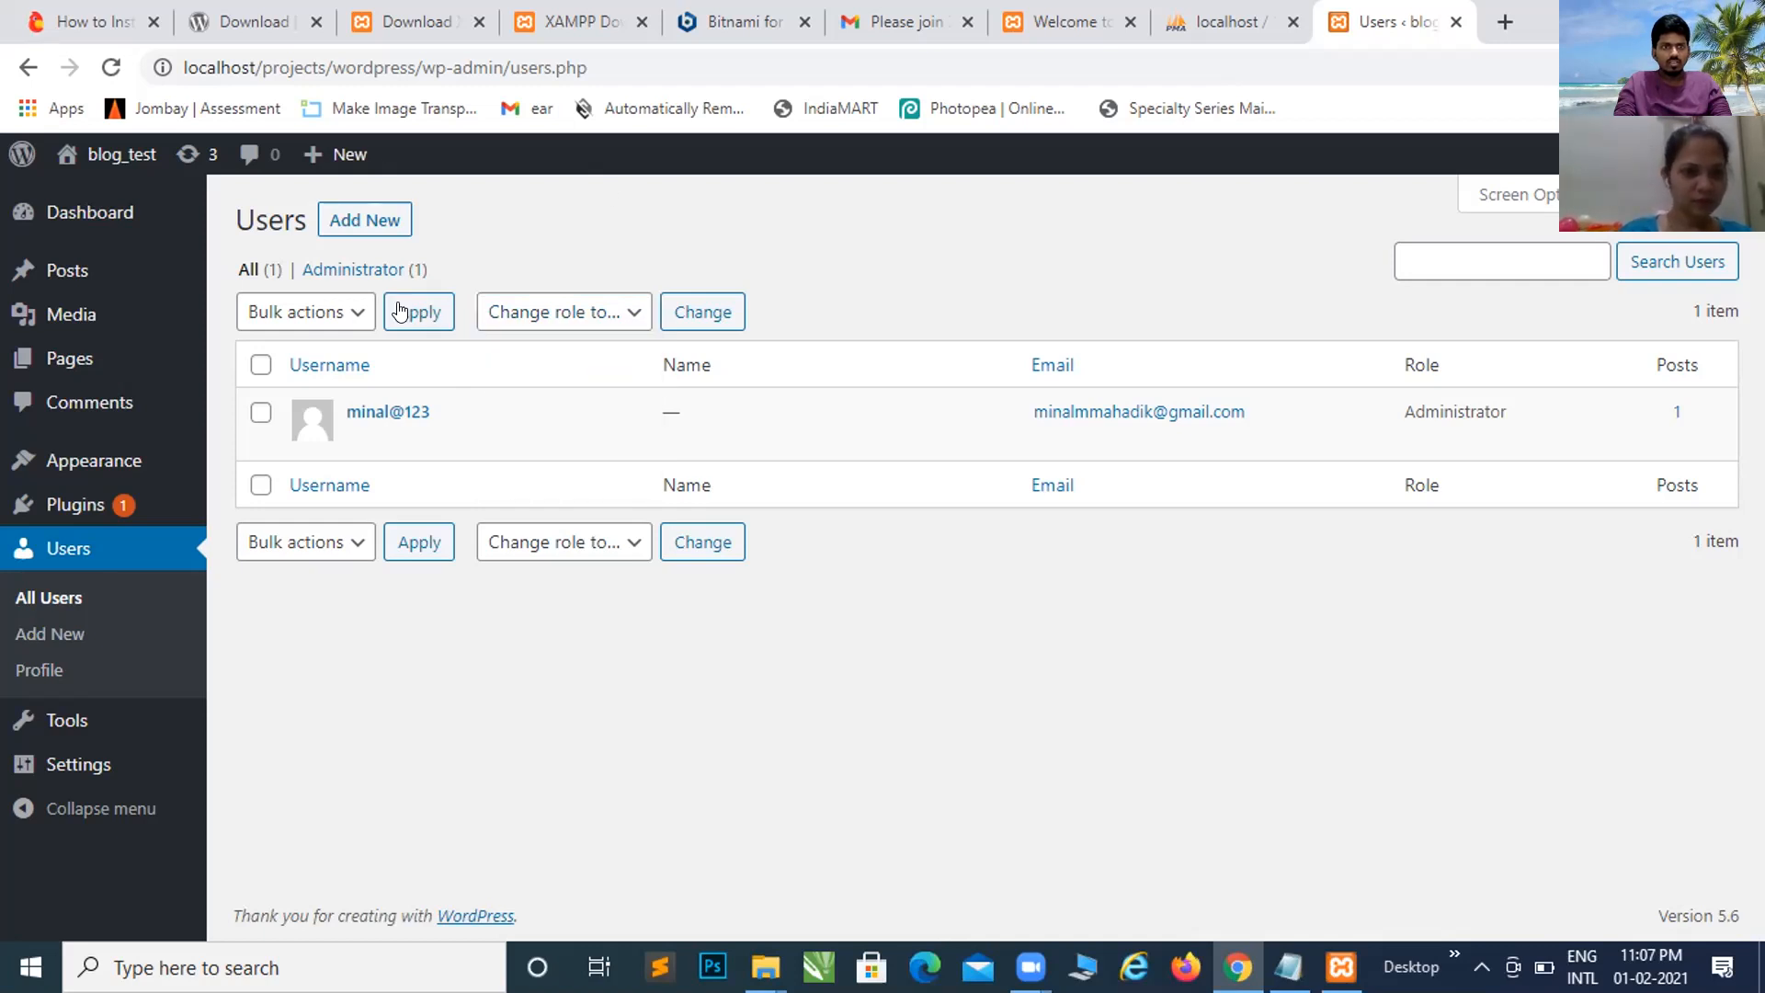
click(346, 318)
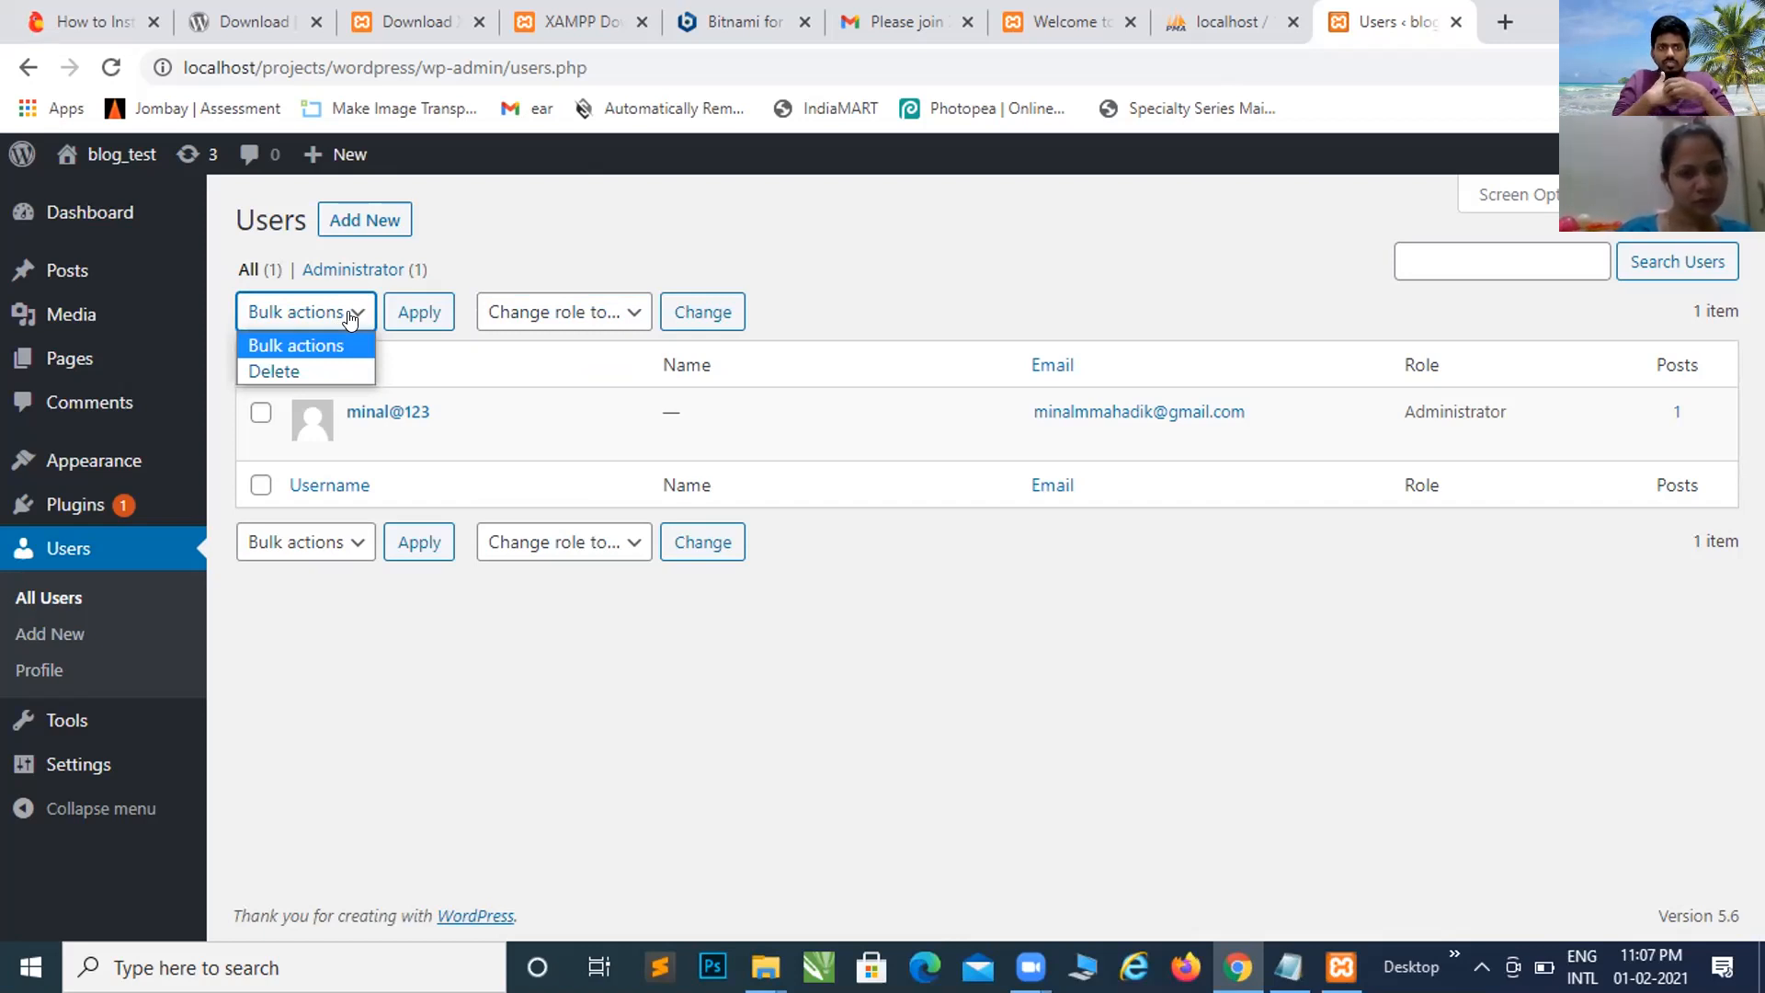
click(349, 317)
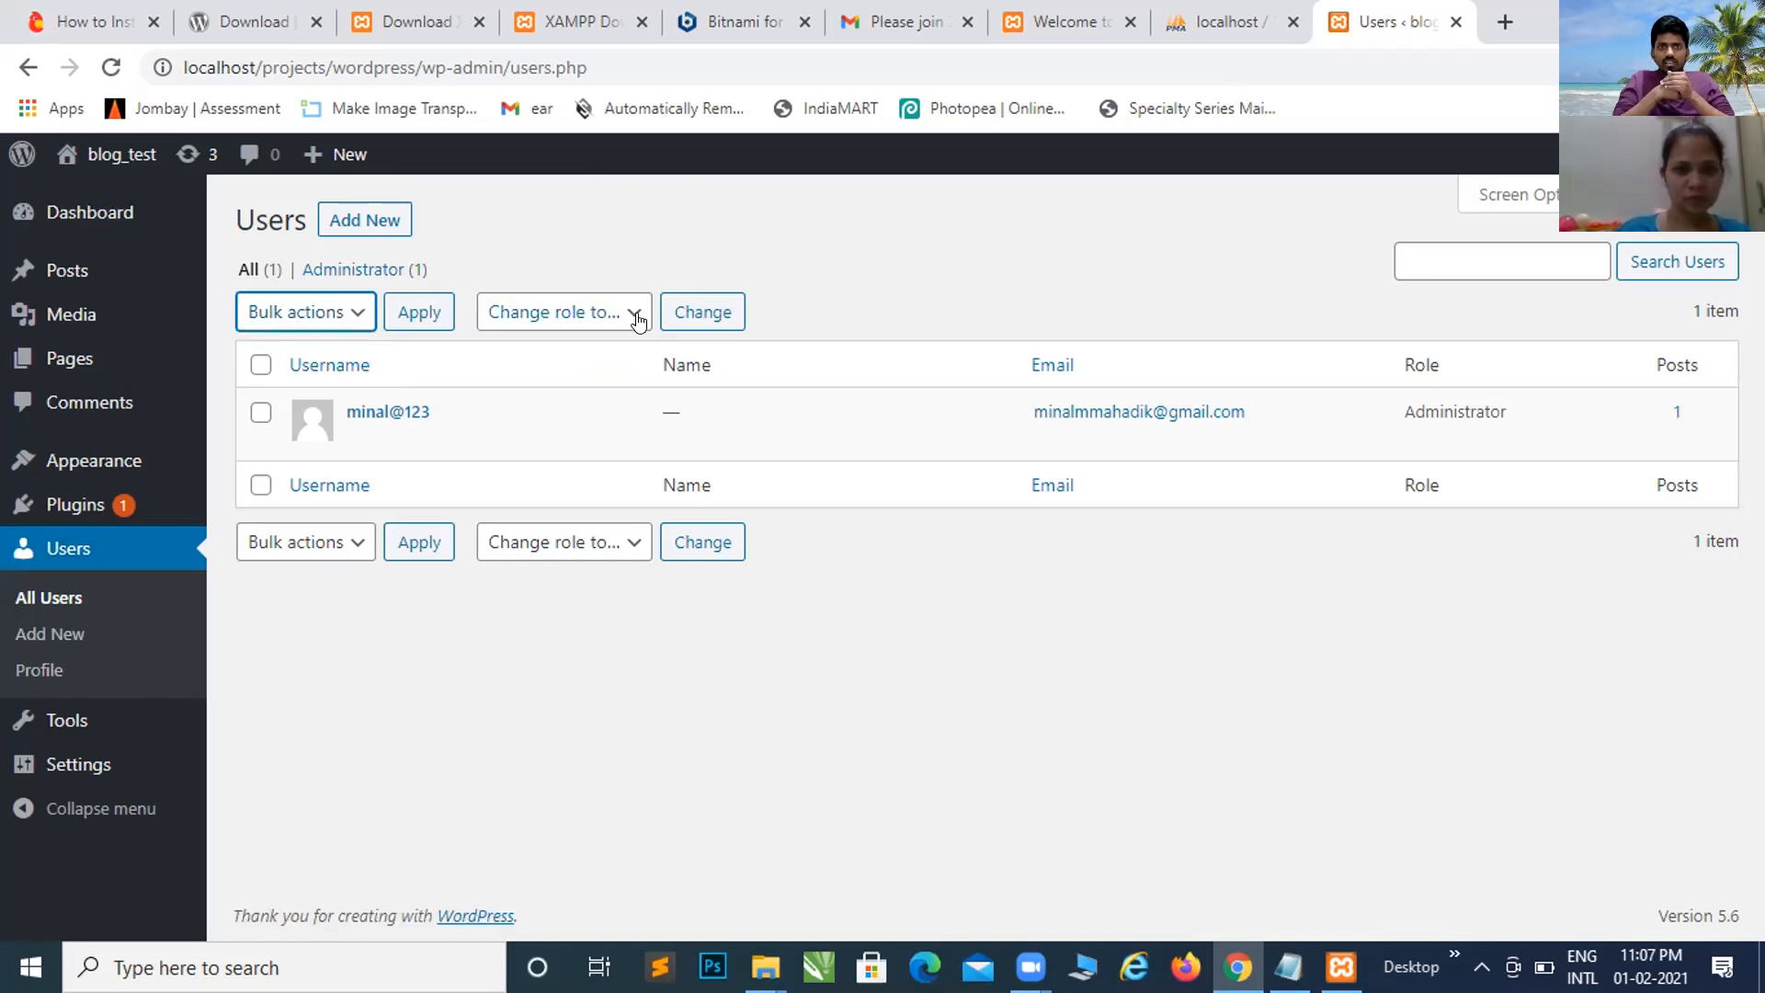
click(639, 317)
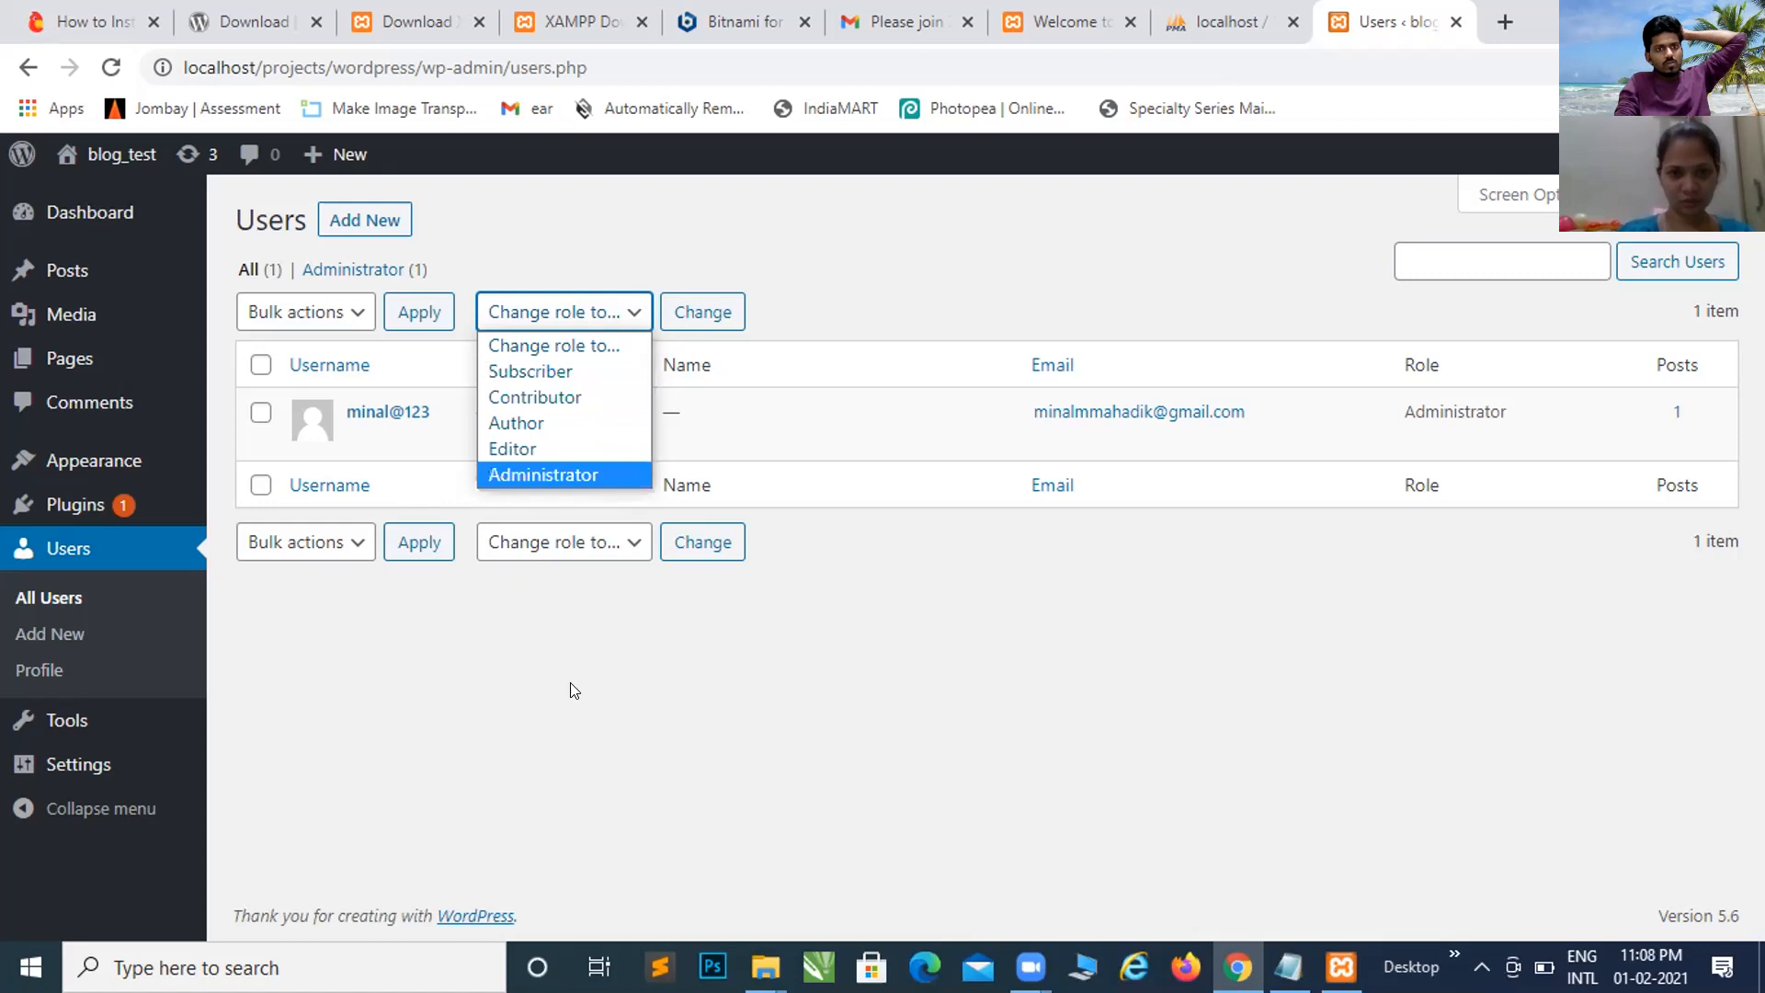
click(620, 645)
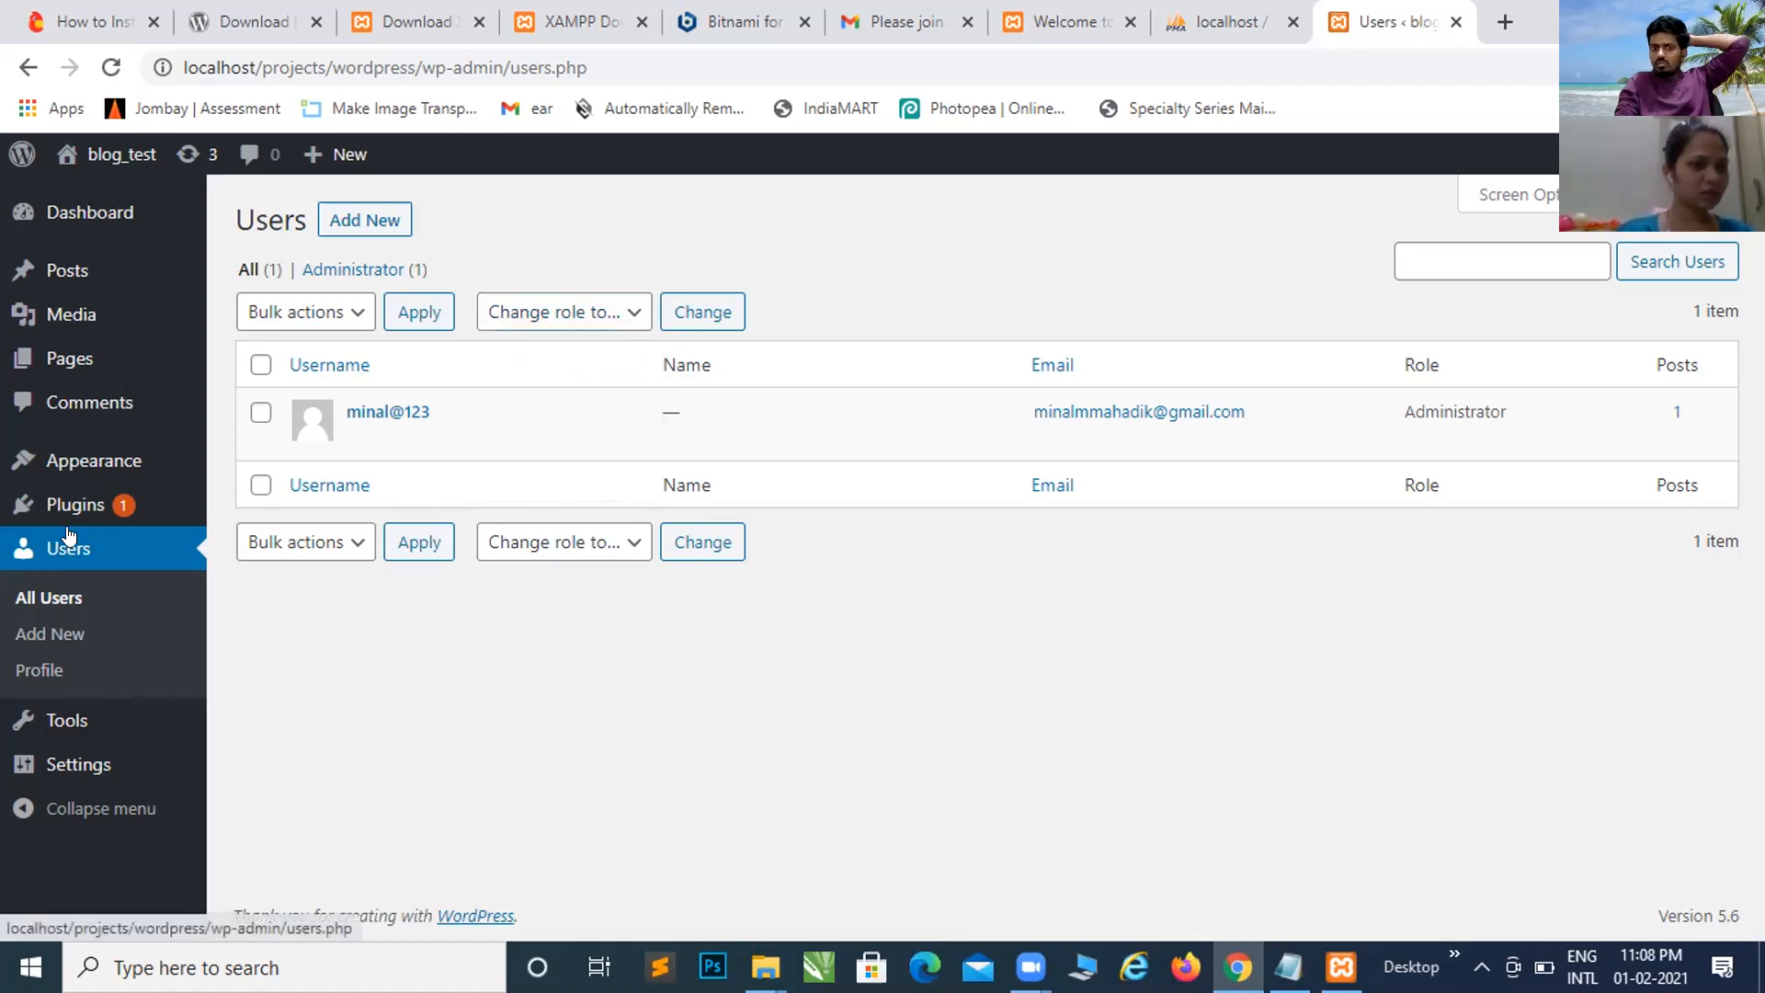
Step: Bring the wp-admin File Explorer window to the front
mouse_move(71, 515)
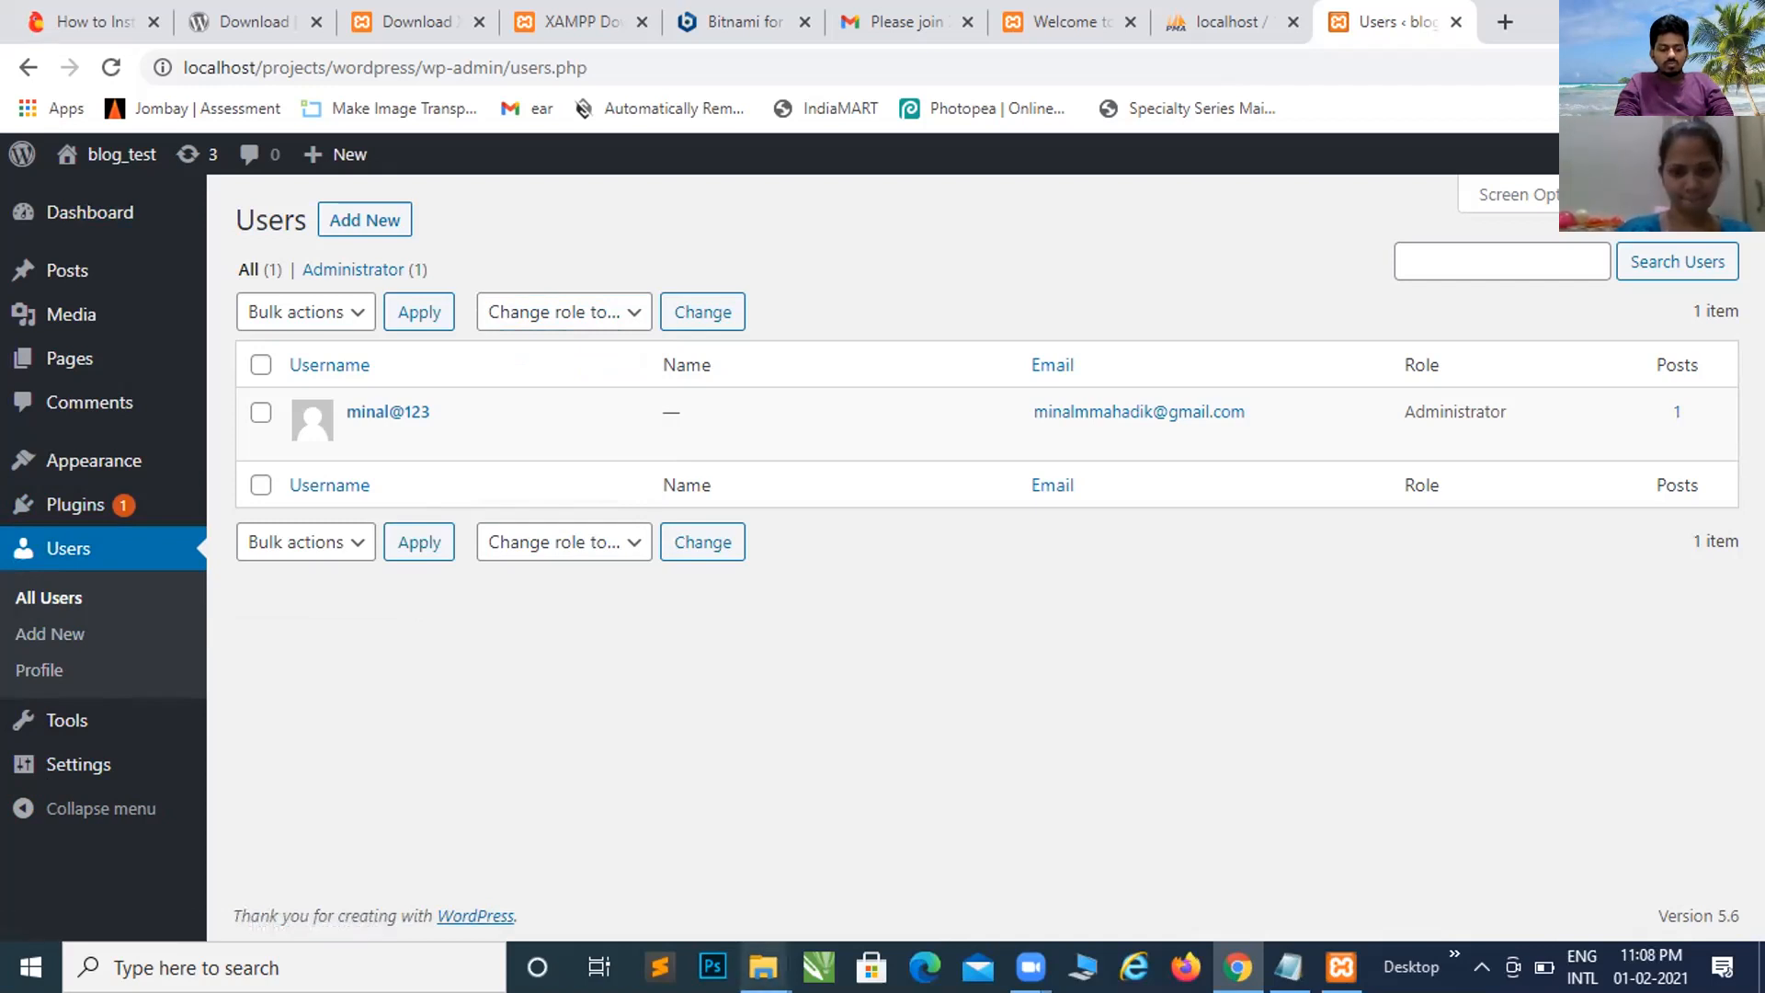
mouse_move(765, 966)
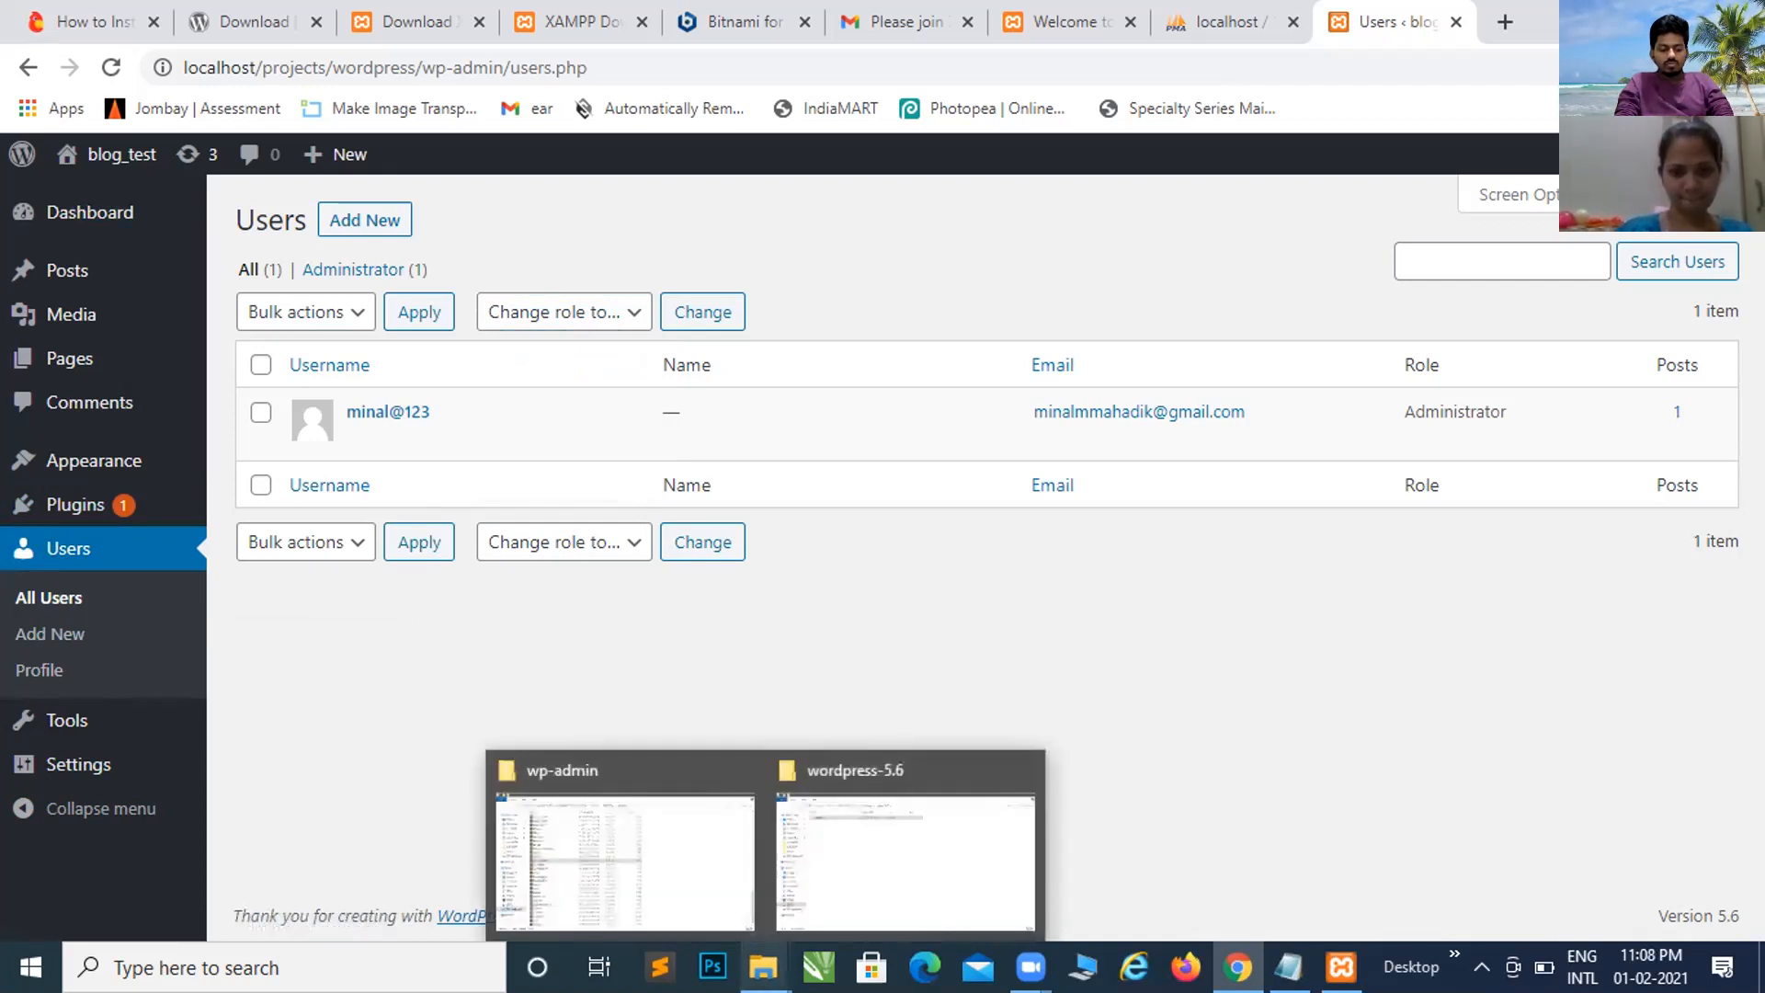
click(713, 878)
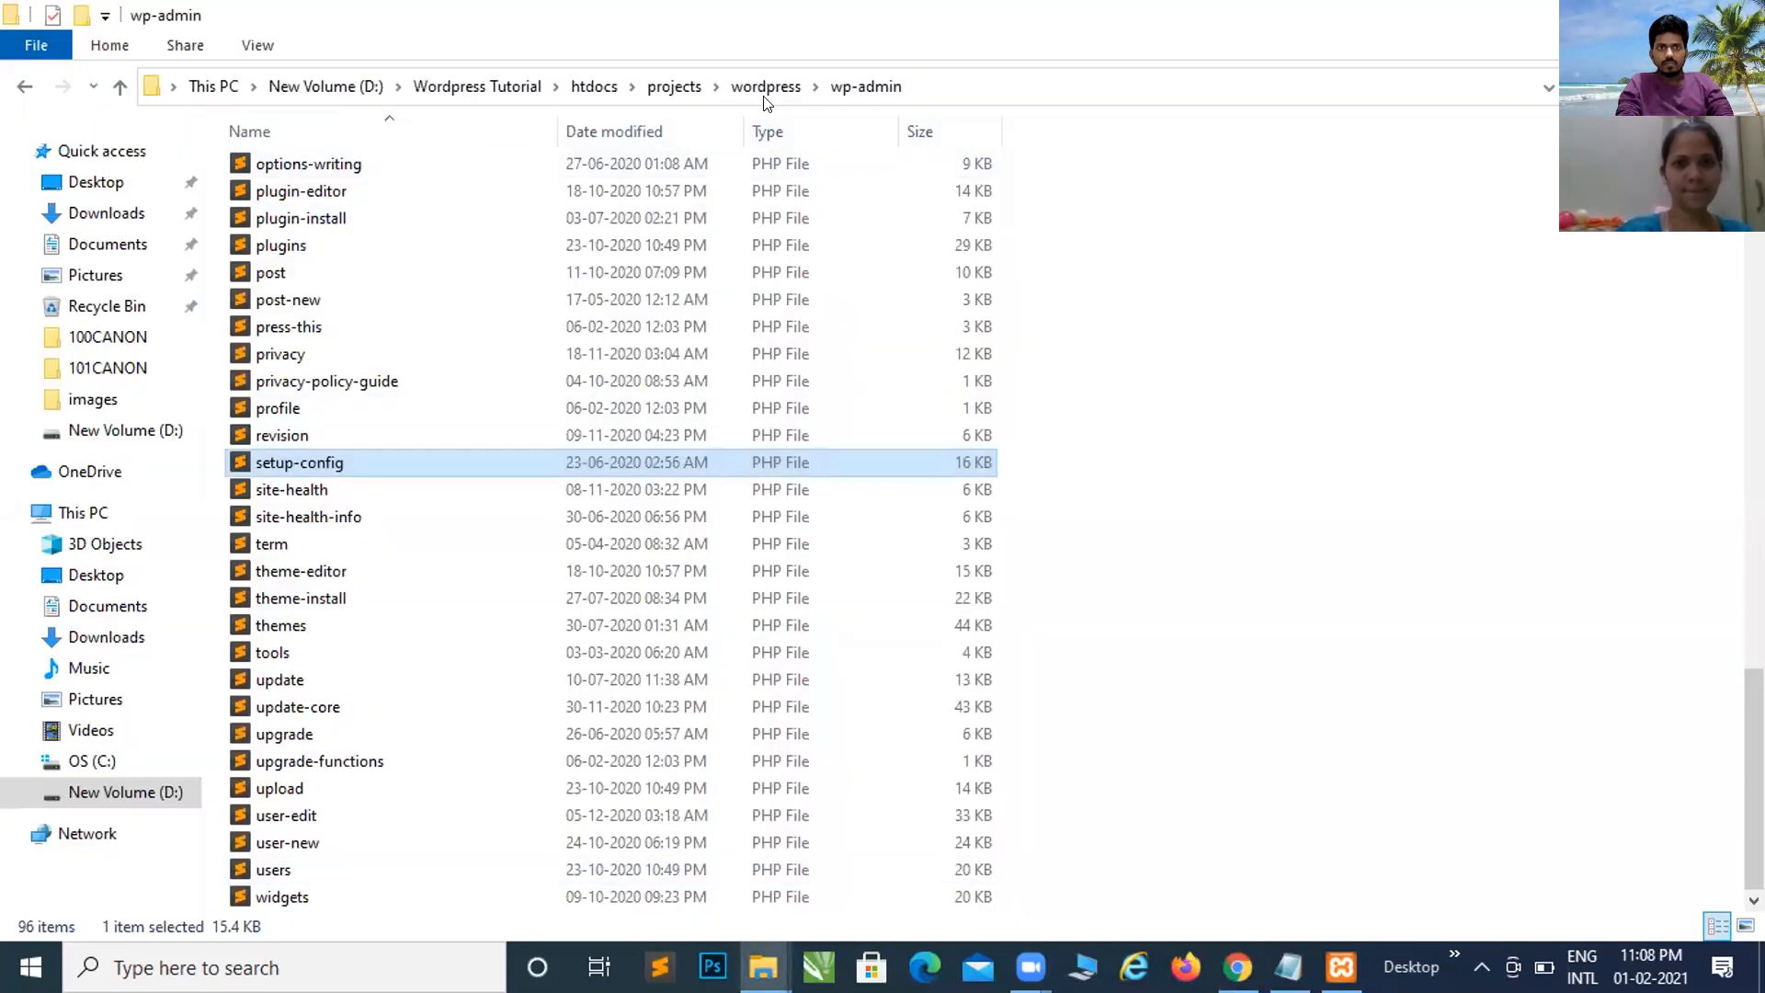
Step: Open wp-admin from the wordpress folder and scroll through its file list
click(767, 87)
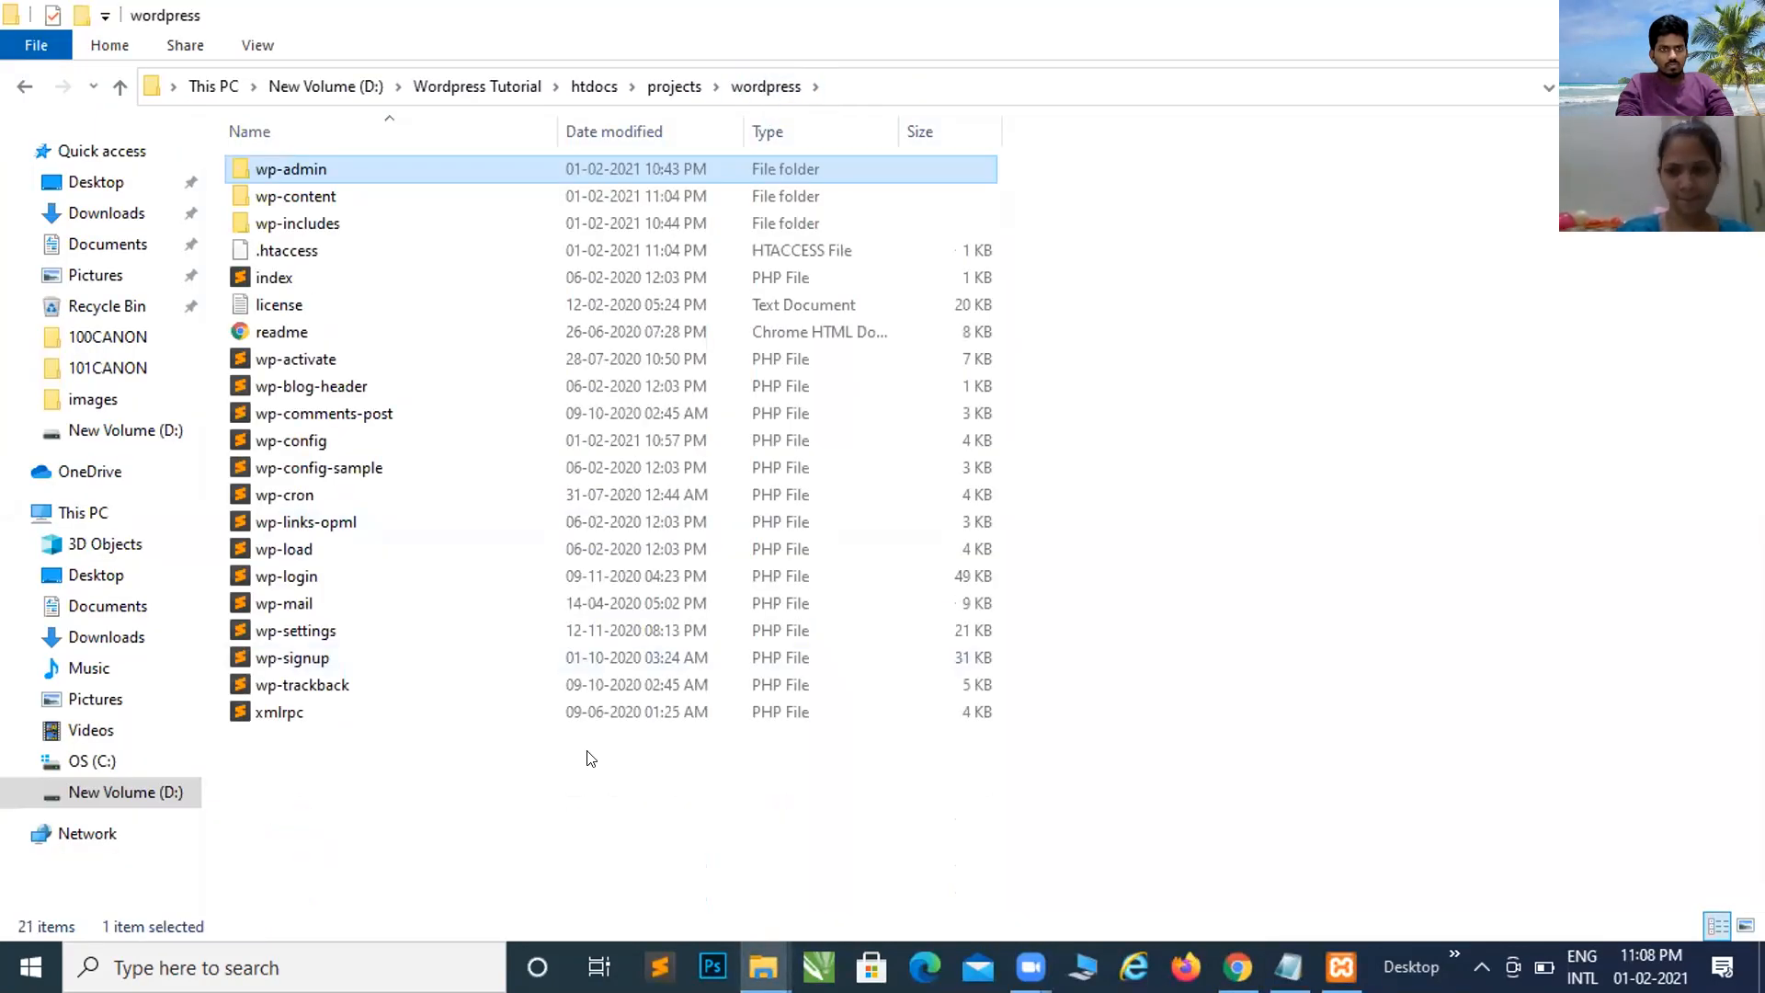
click(581, 837)
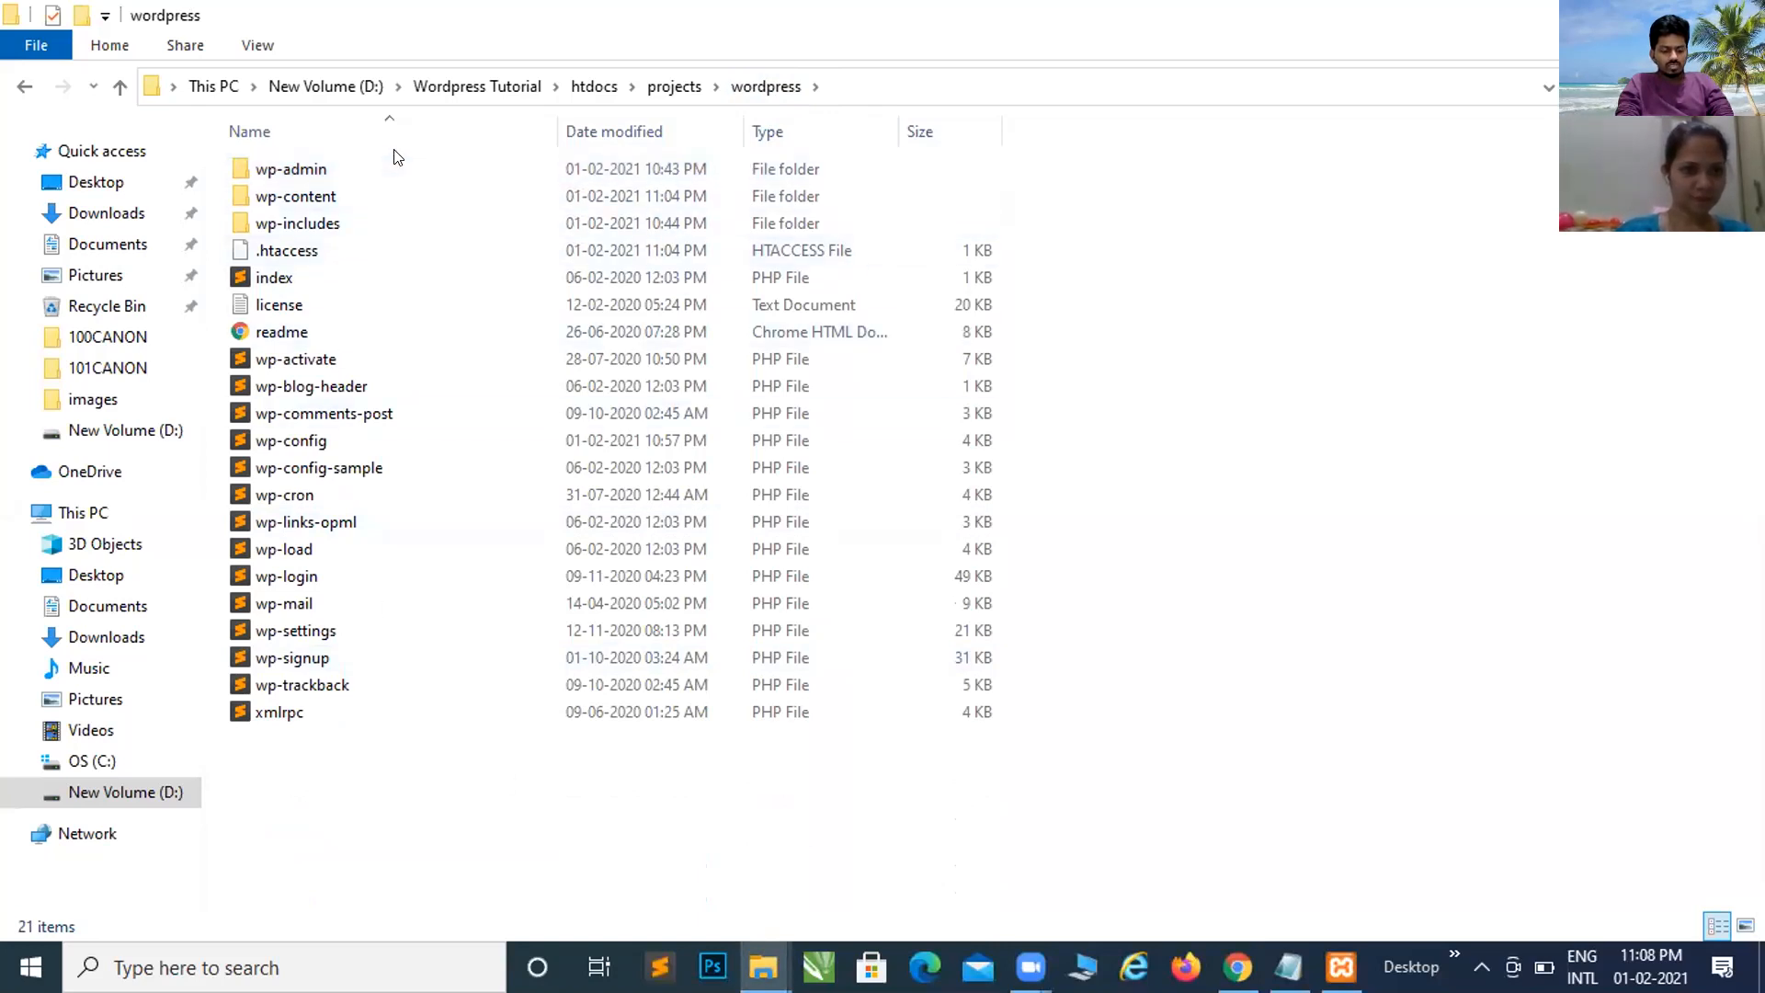
double_click(384, 171)
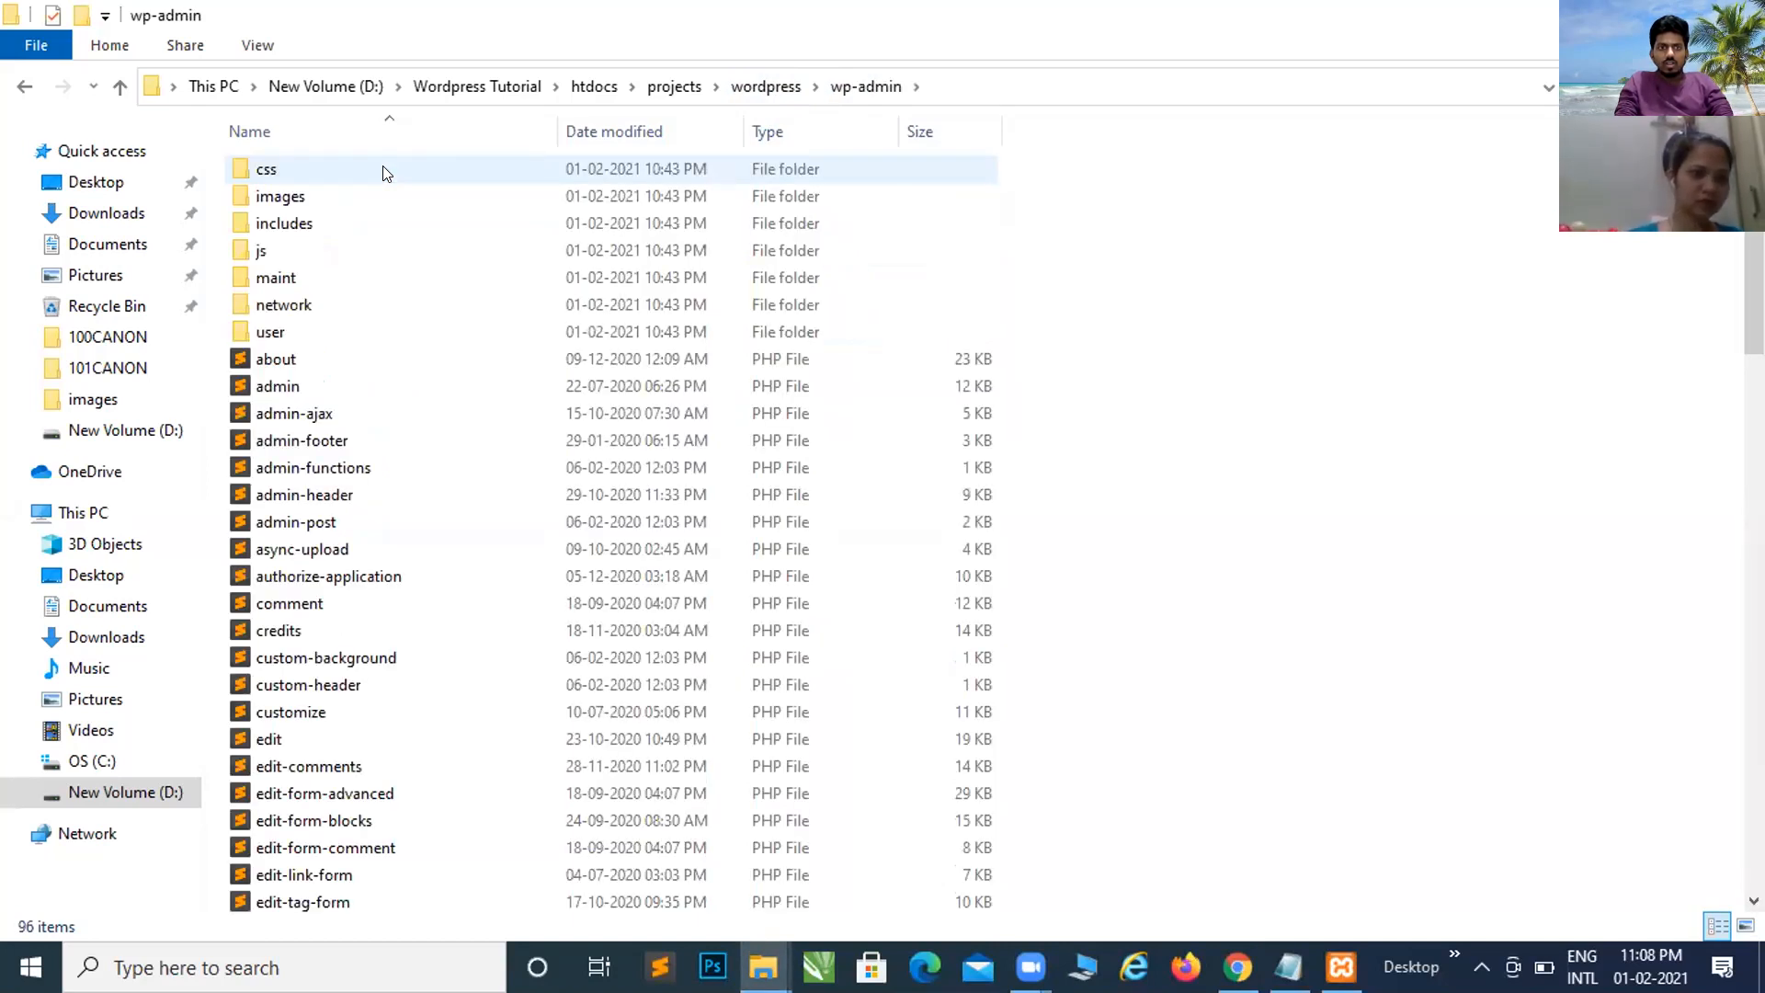
scroll(382, 465, down, 1)
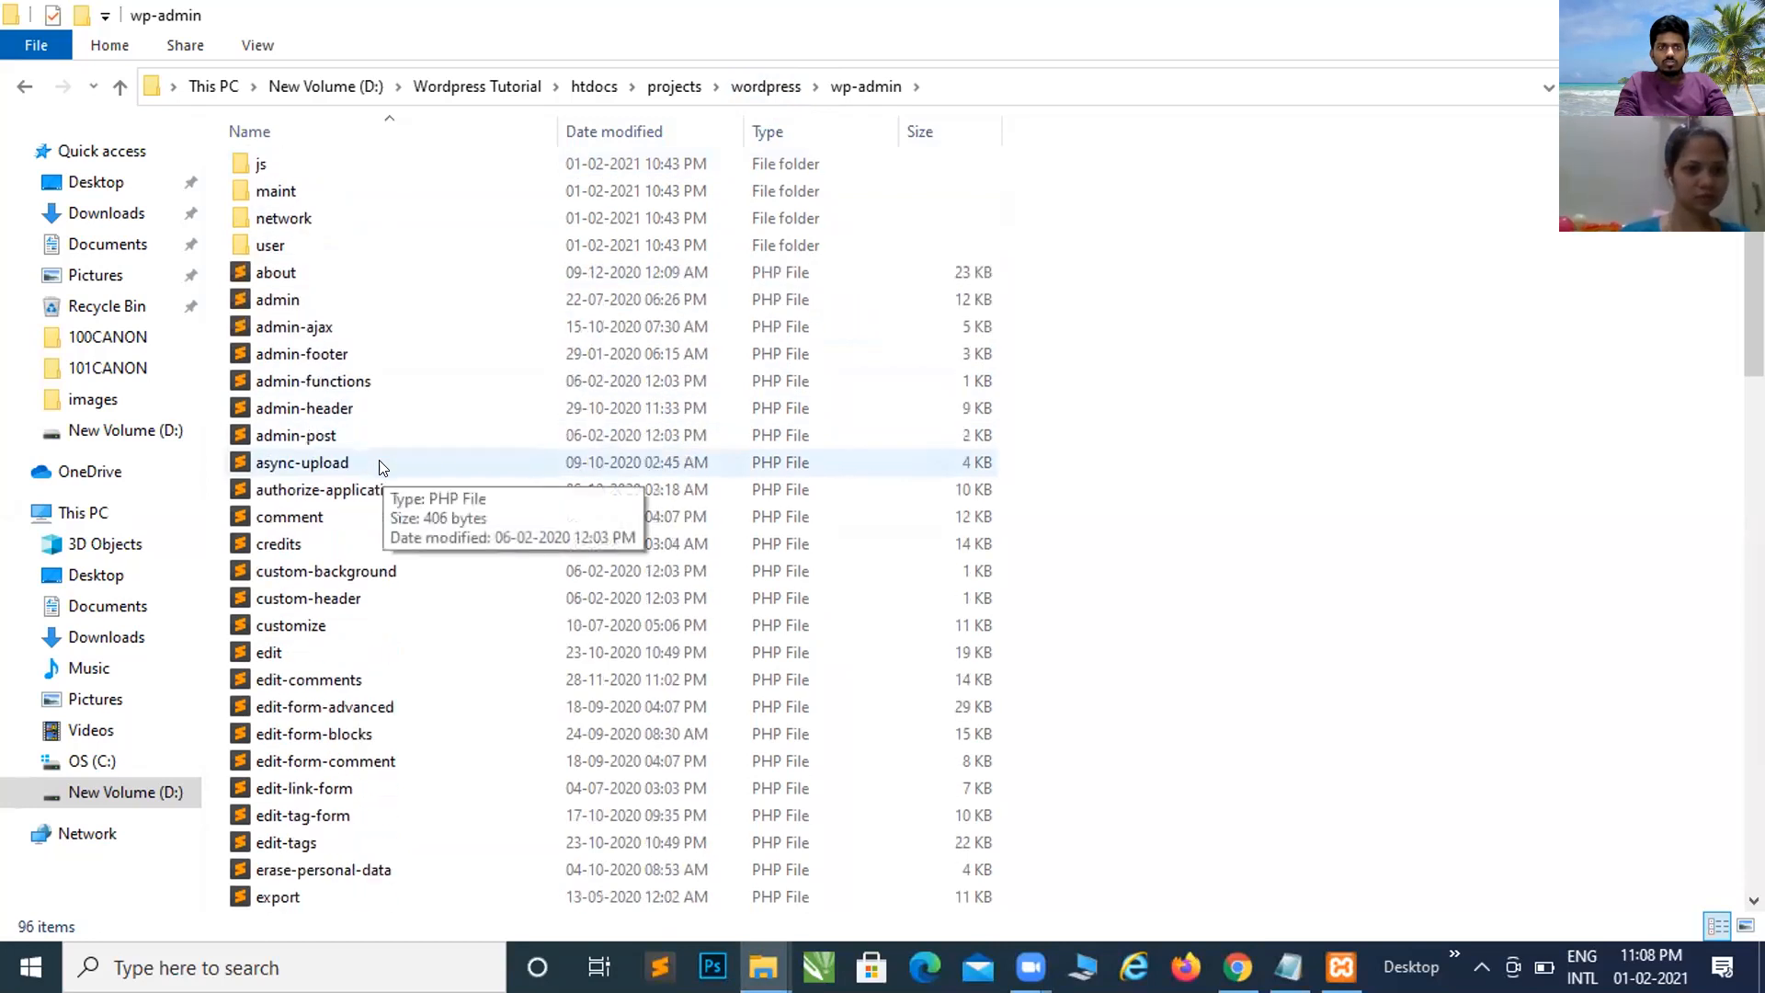
scroll(382, 467, down, 4)
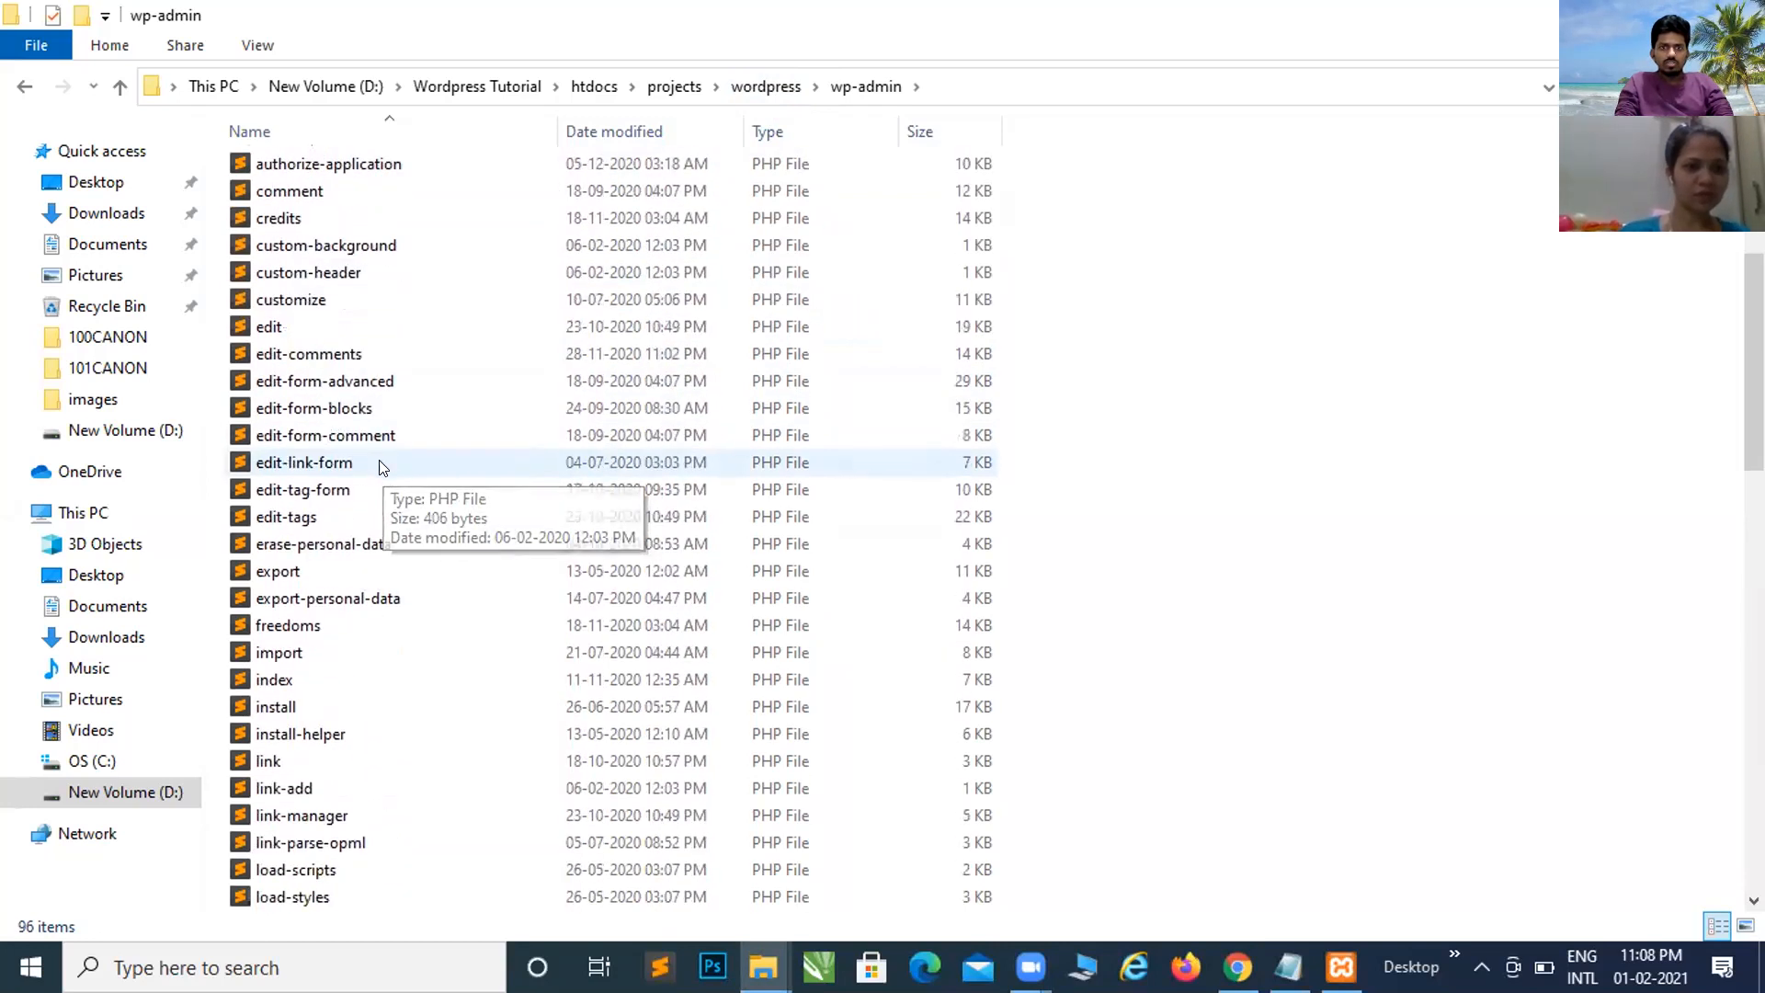
scroll(383, 467, down, 5)
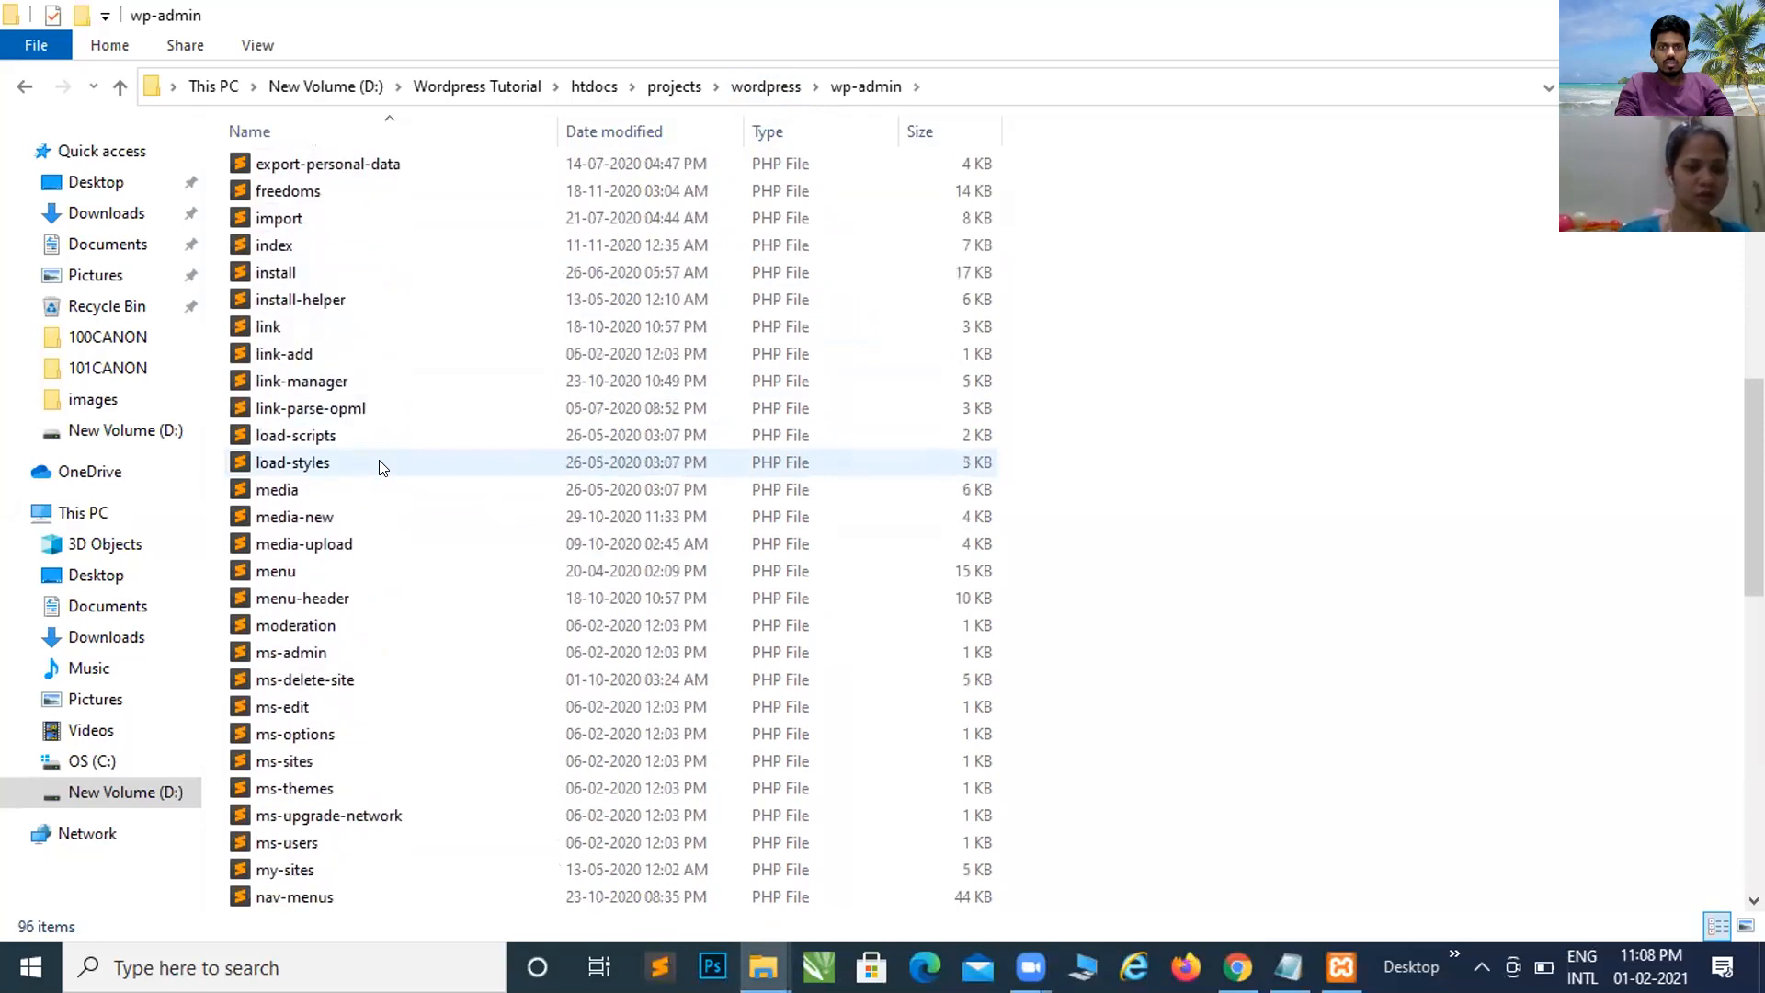
scroll(382, 467, down, 5)
scroll(383, 467, down, 3)
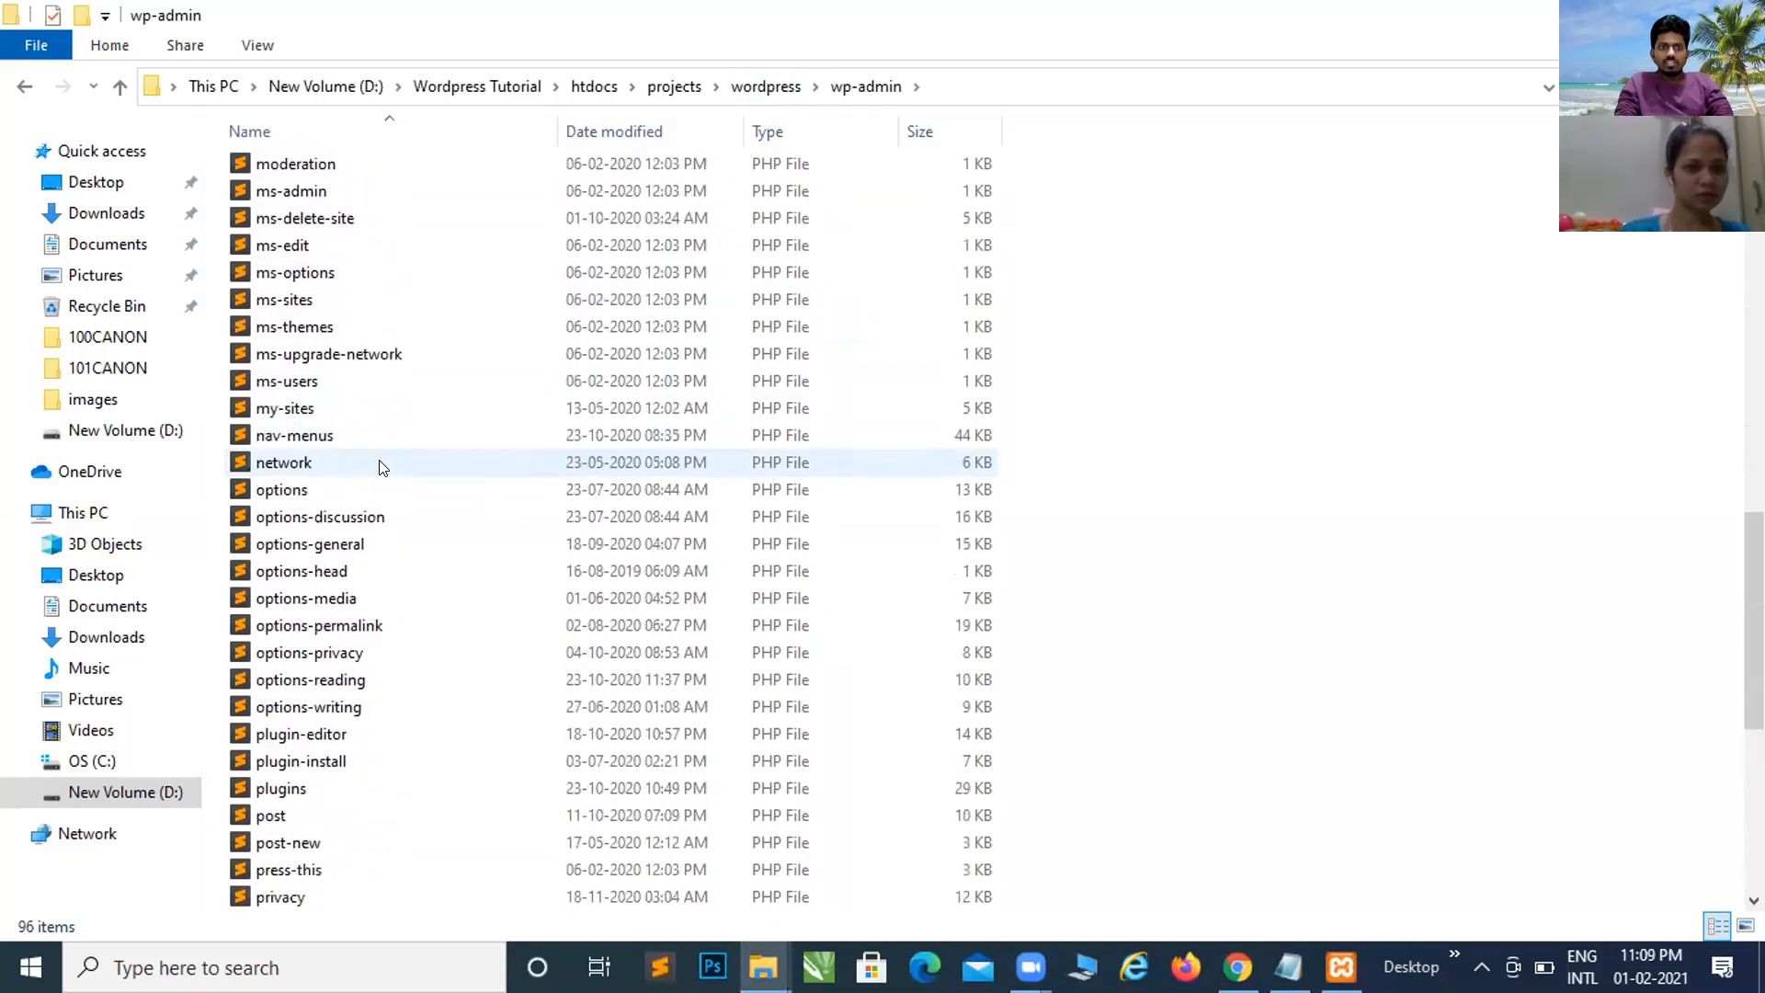
scroll(382, 464, down, 2)
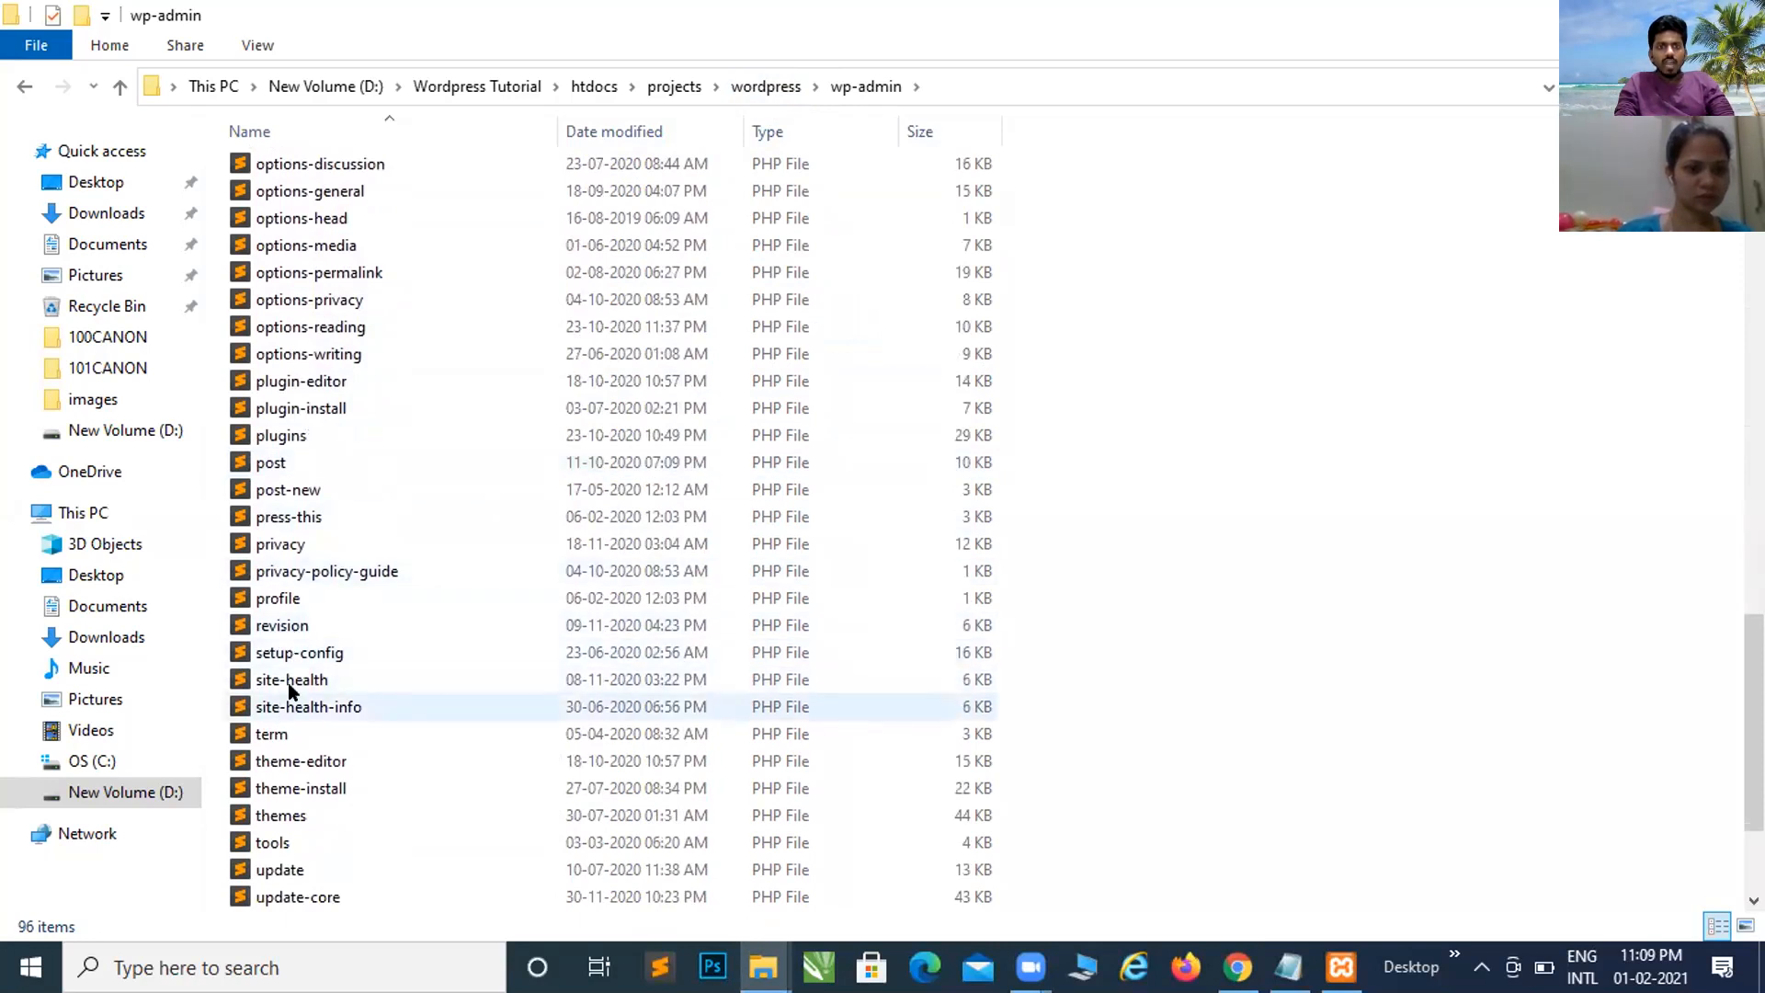
Step: Select the setup-config file, then return to the wordpress folder
click(300, 652)
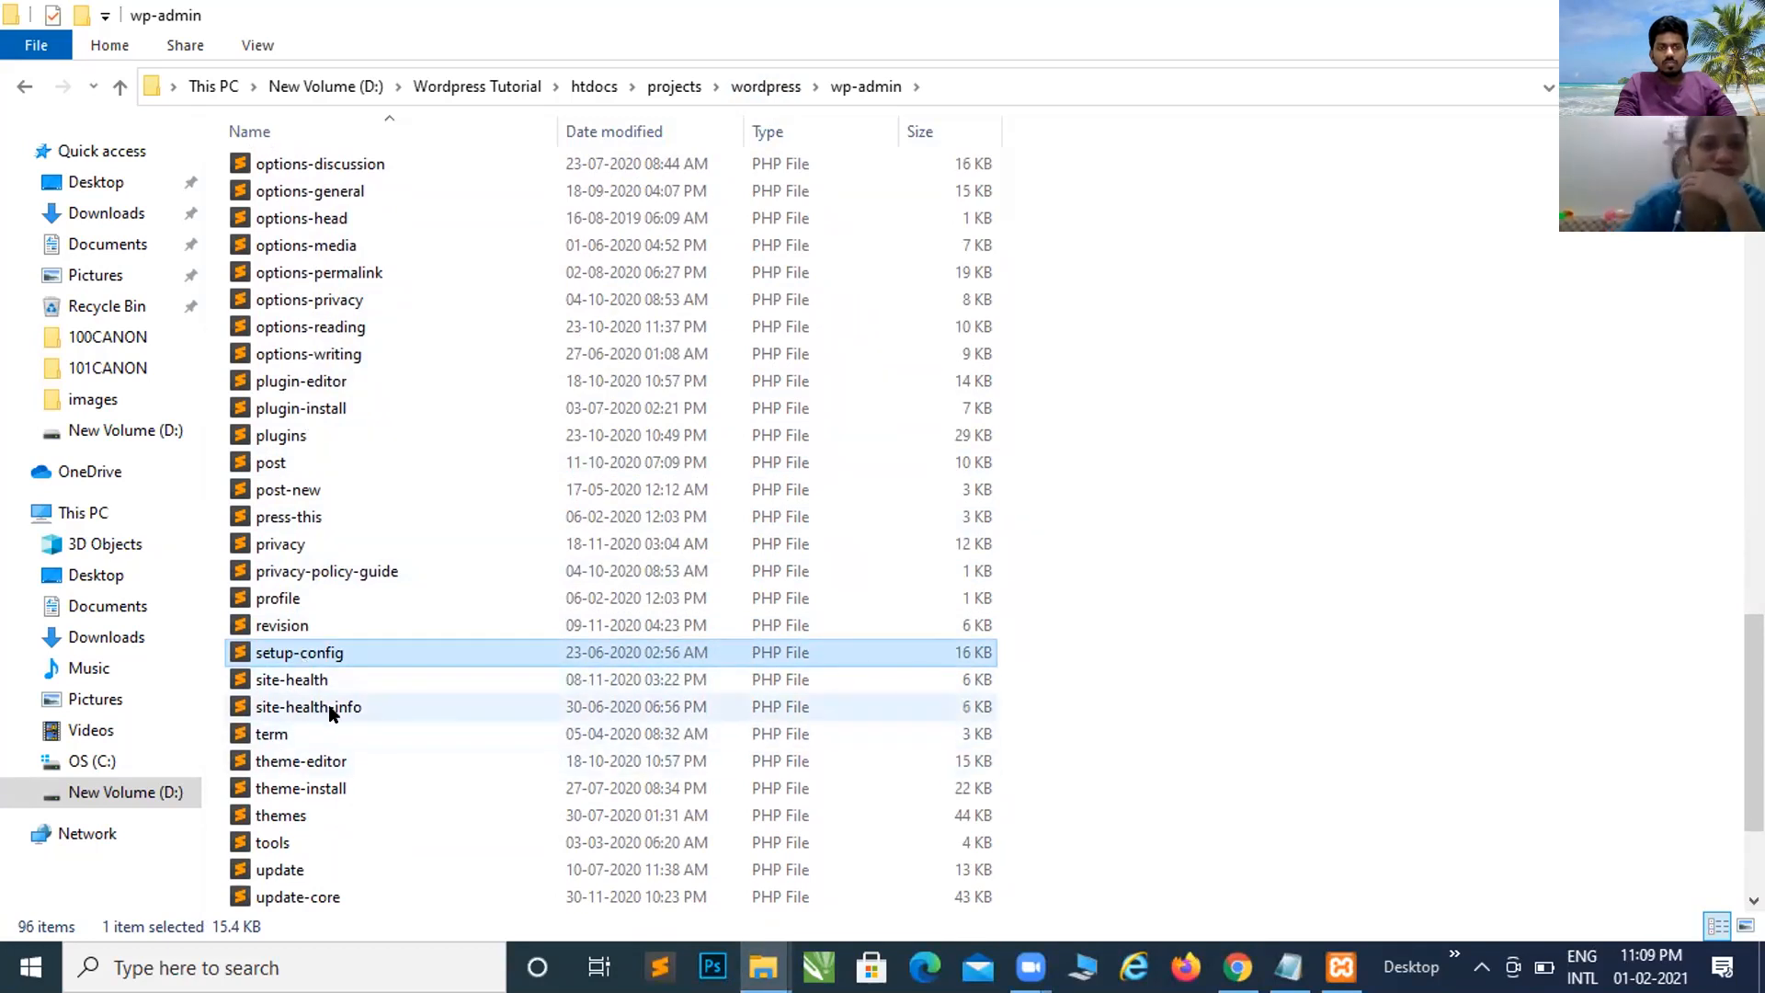
scroll(335, 709, up, 1)
scroll(335, 709, up, 20)
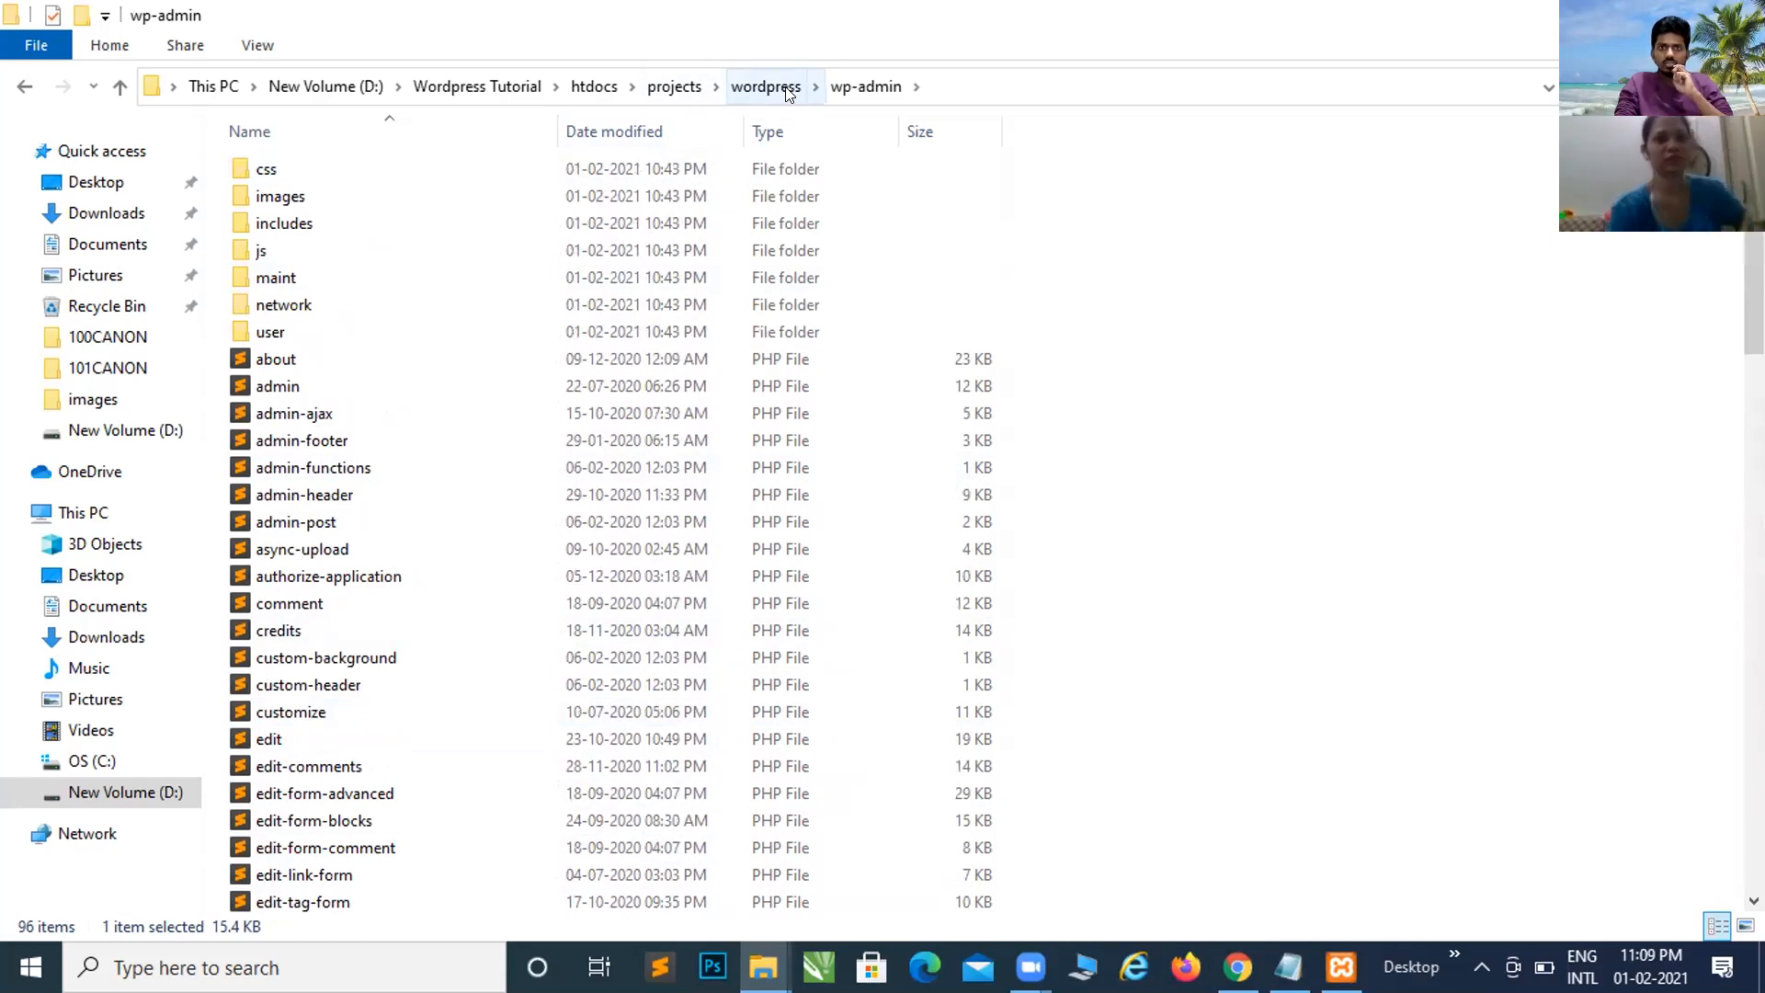
click(766, 86)
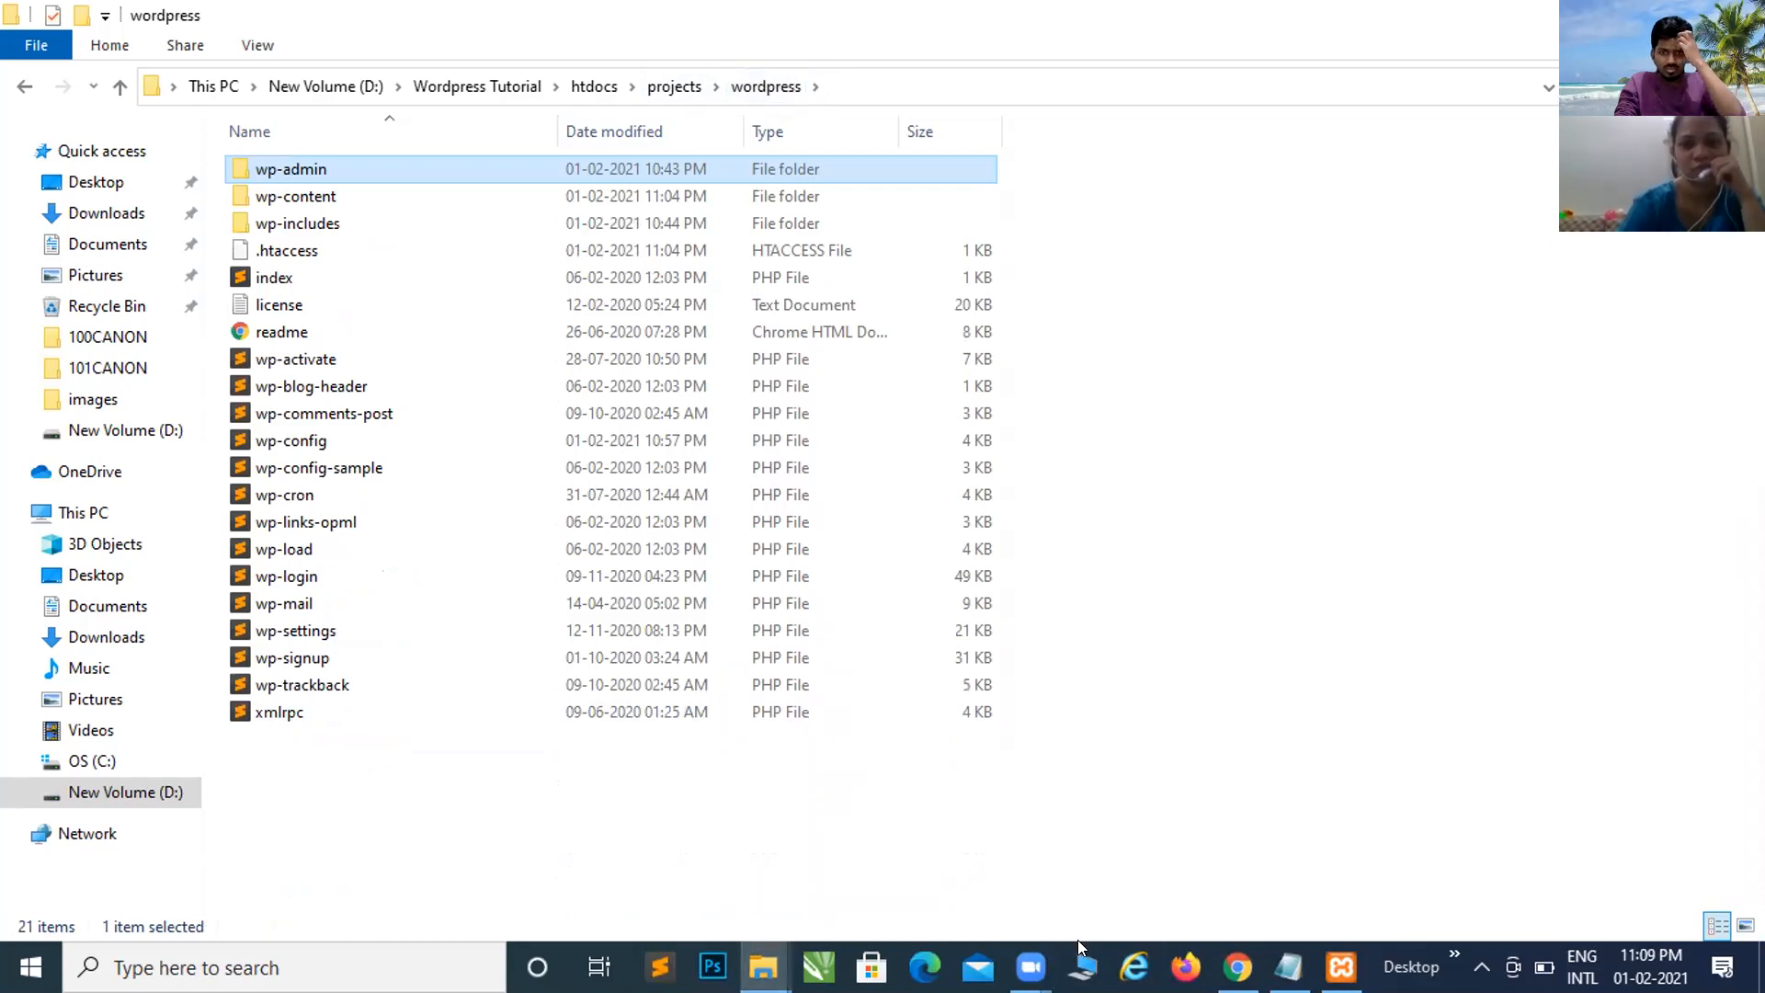
Step: Switch to the WordPress course-plan Google Sheet after dismissing the Zoom window previews
click(1030, 967)
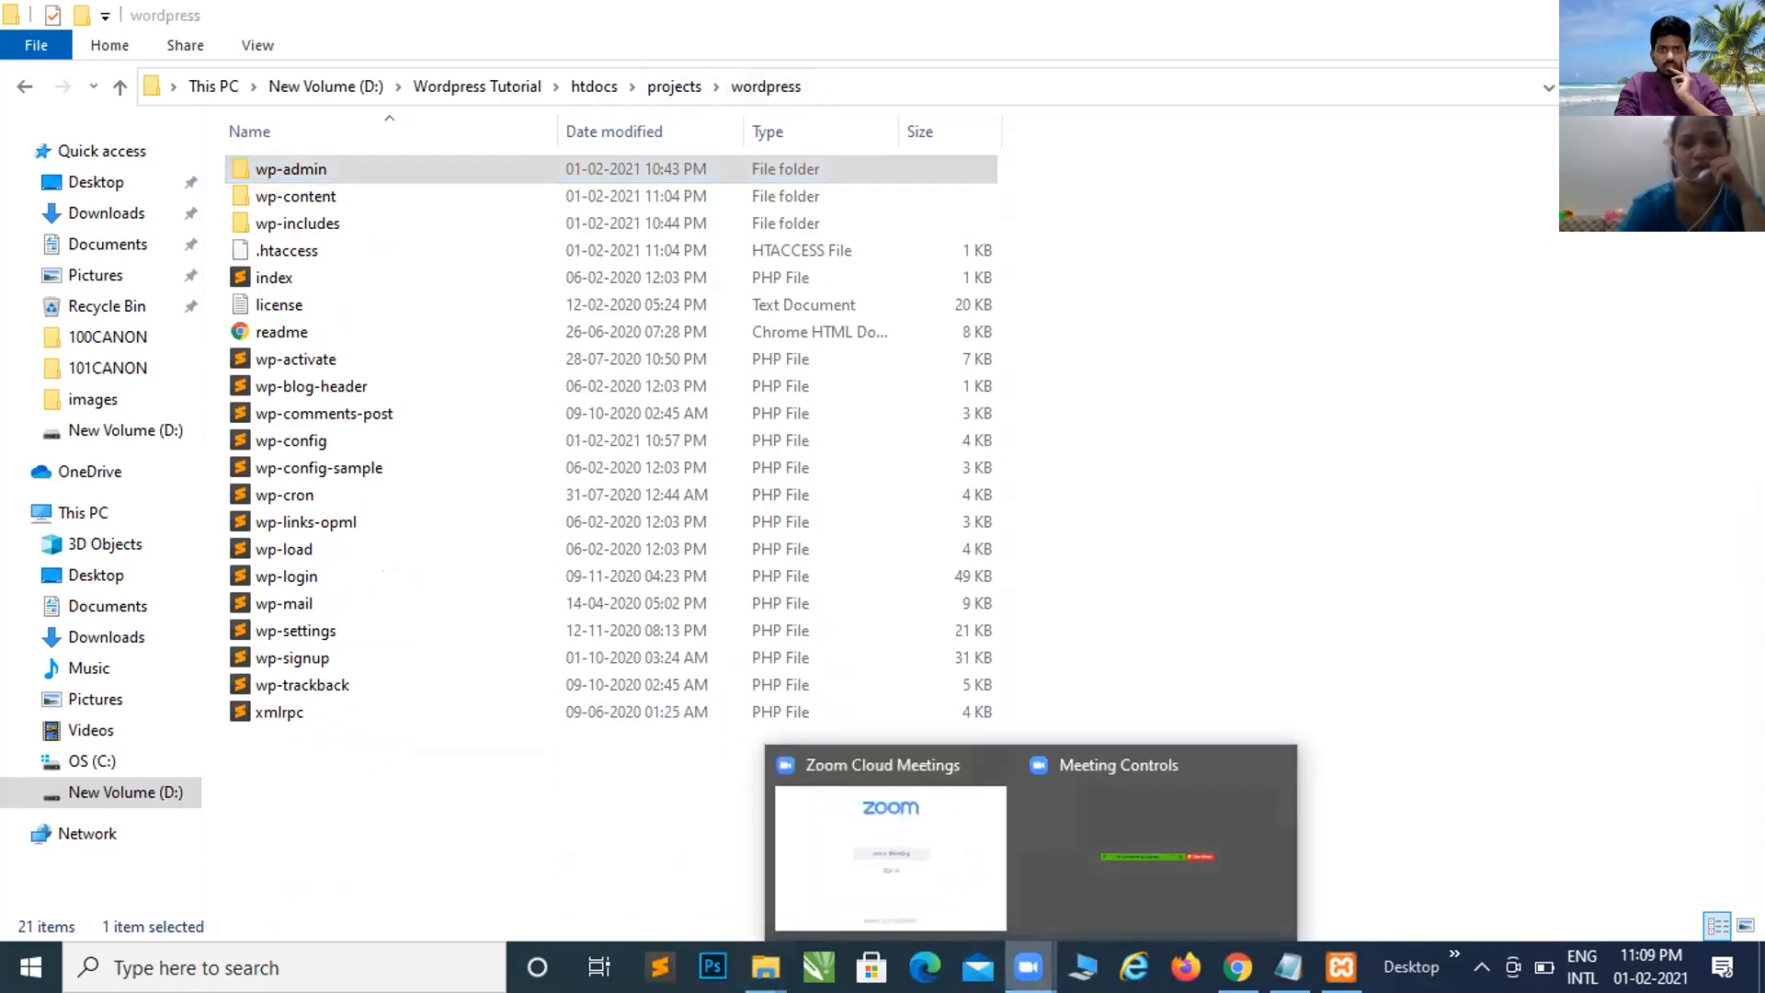
click(1044, 852)
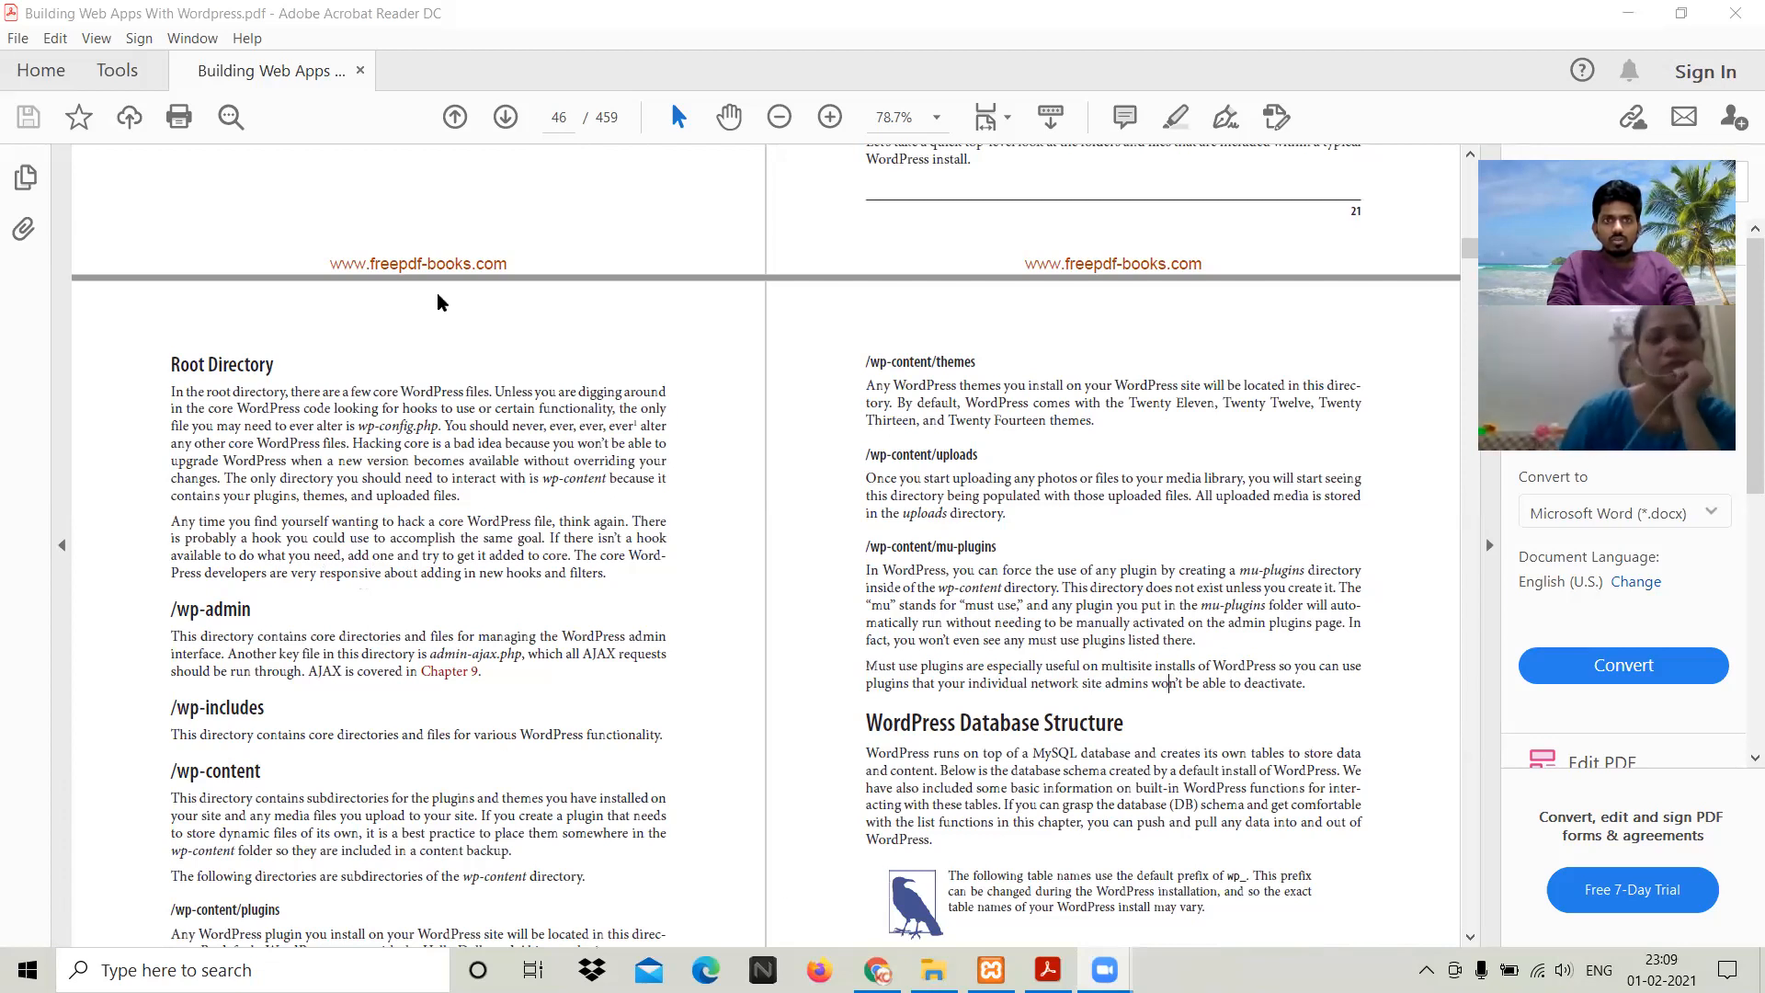
key(alt+Tab)
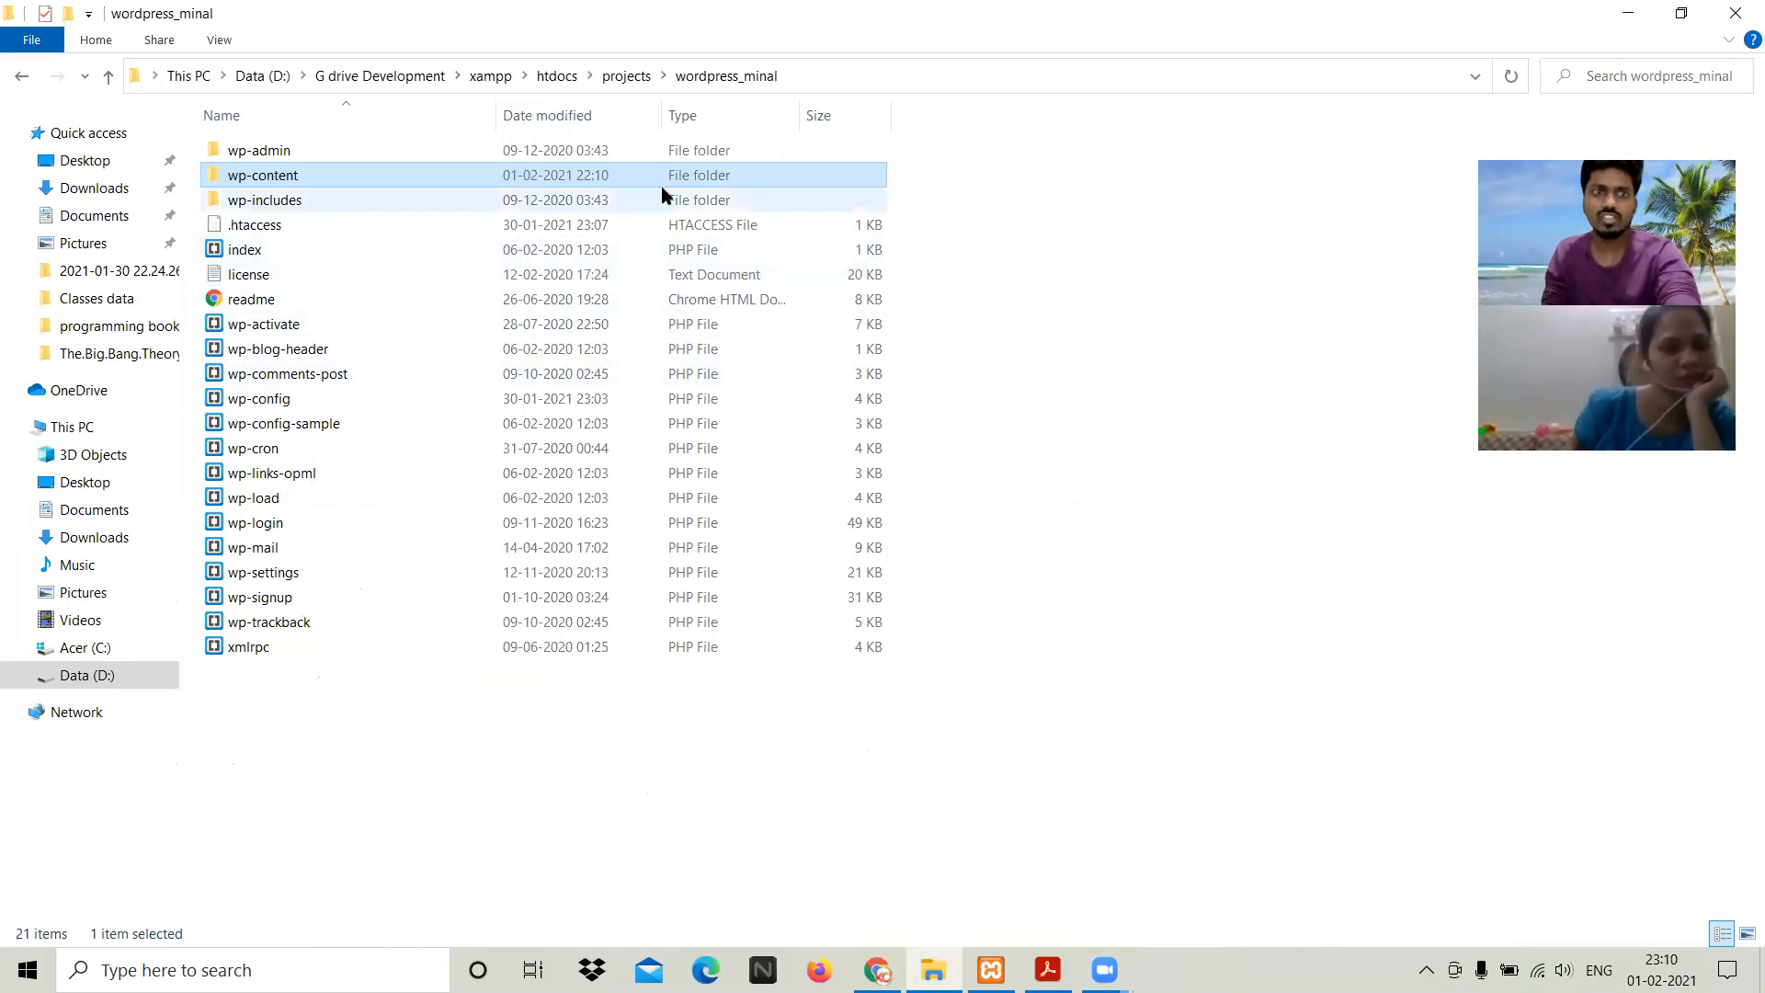
click(1176, 436)
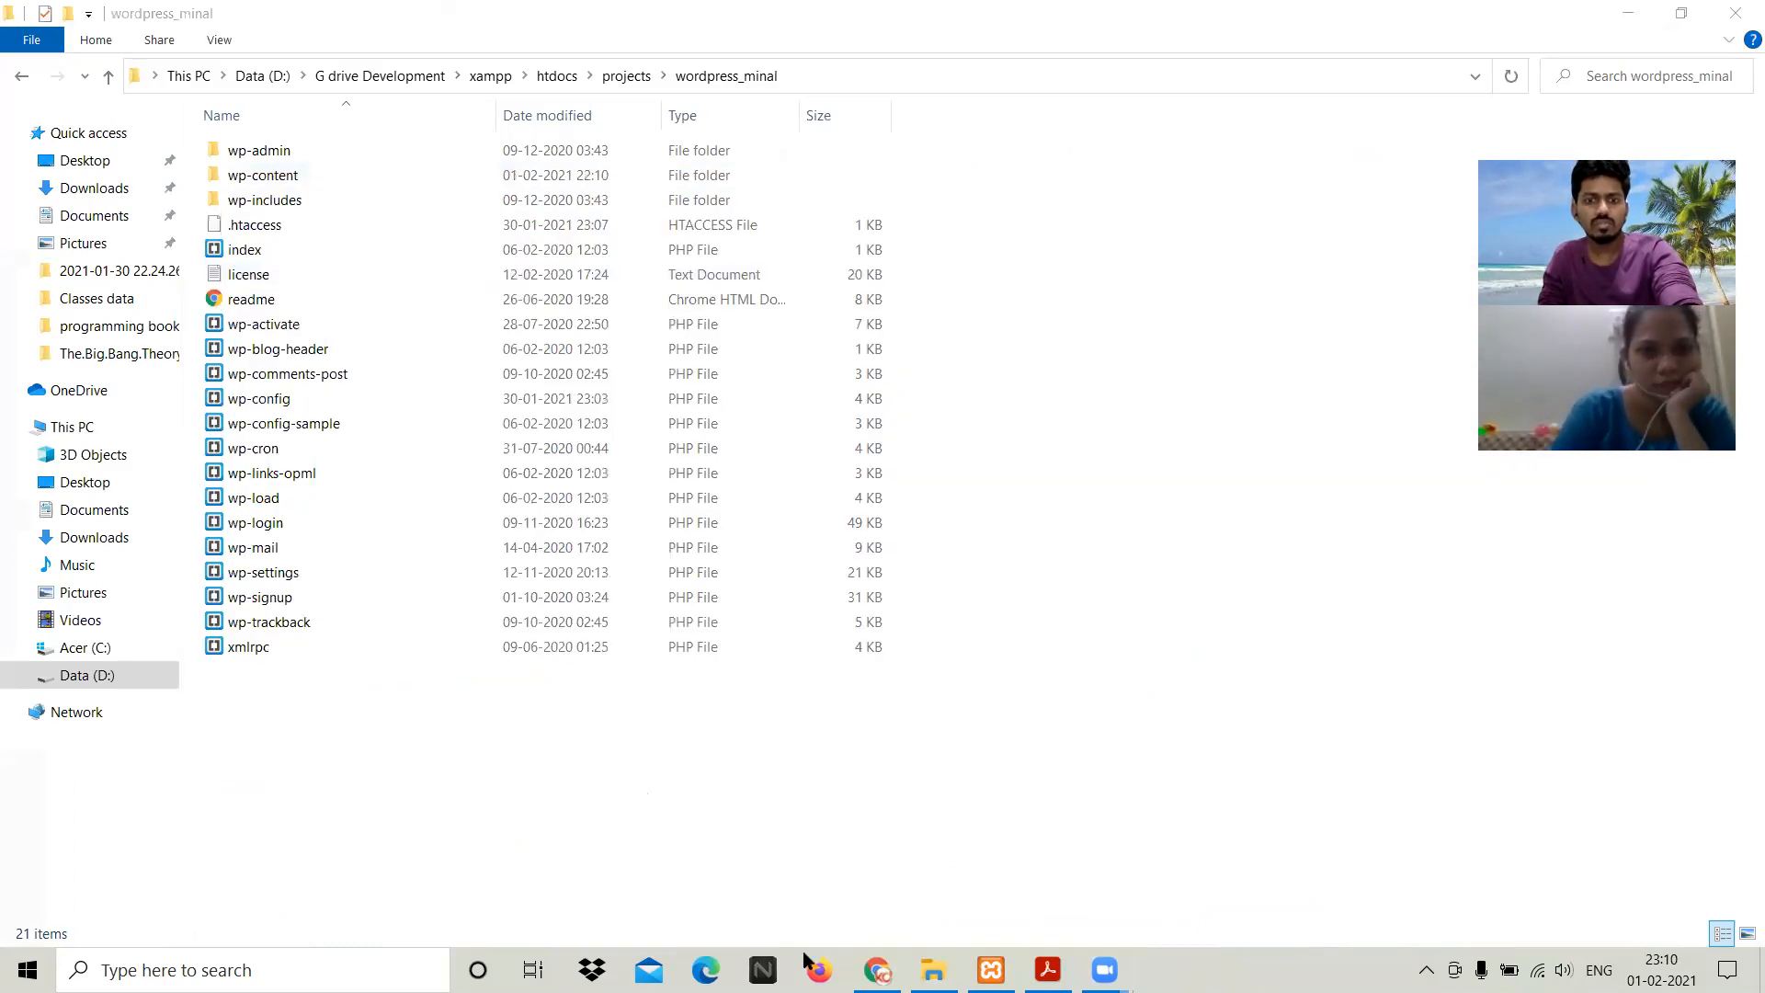
click(820, 815)
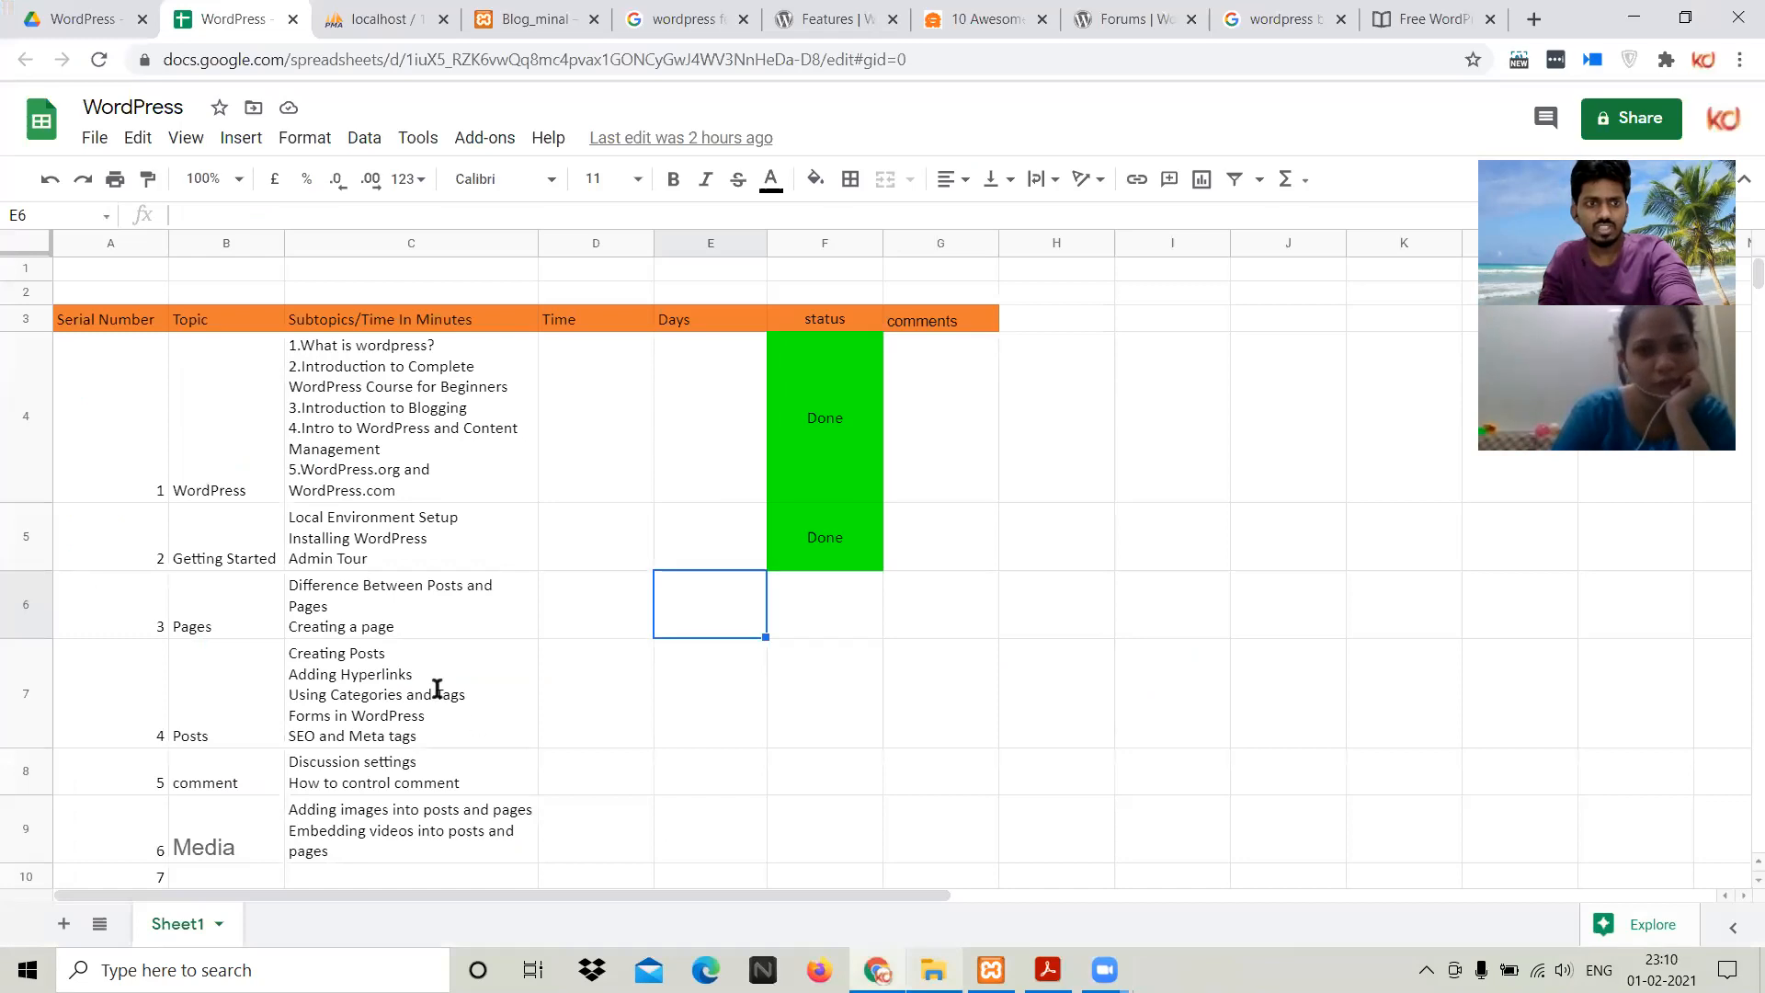
Step: Glance at the Building Web Apps With WordPress PDF, then return to the wordpress install folder
key(alt+Tab)
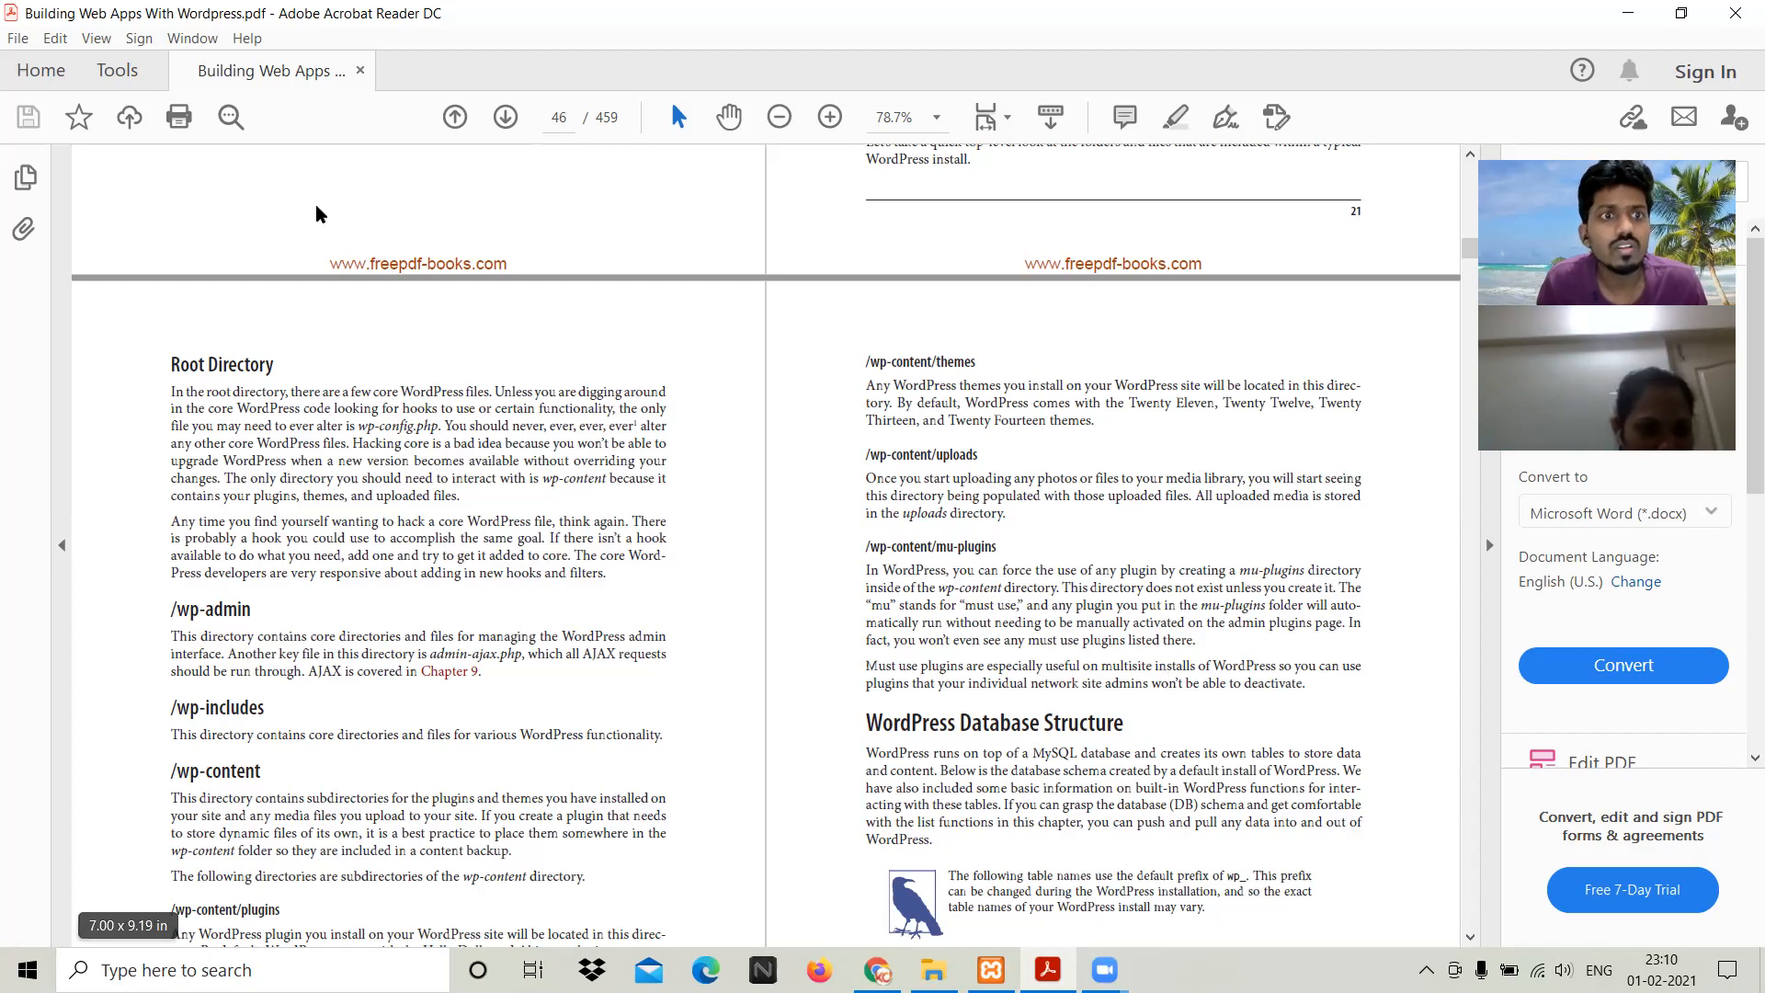
key(alt+Tab)
Step: Open wp-content, stepping back to wordpress_minal and into wp-content again
double_click(304, 175)
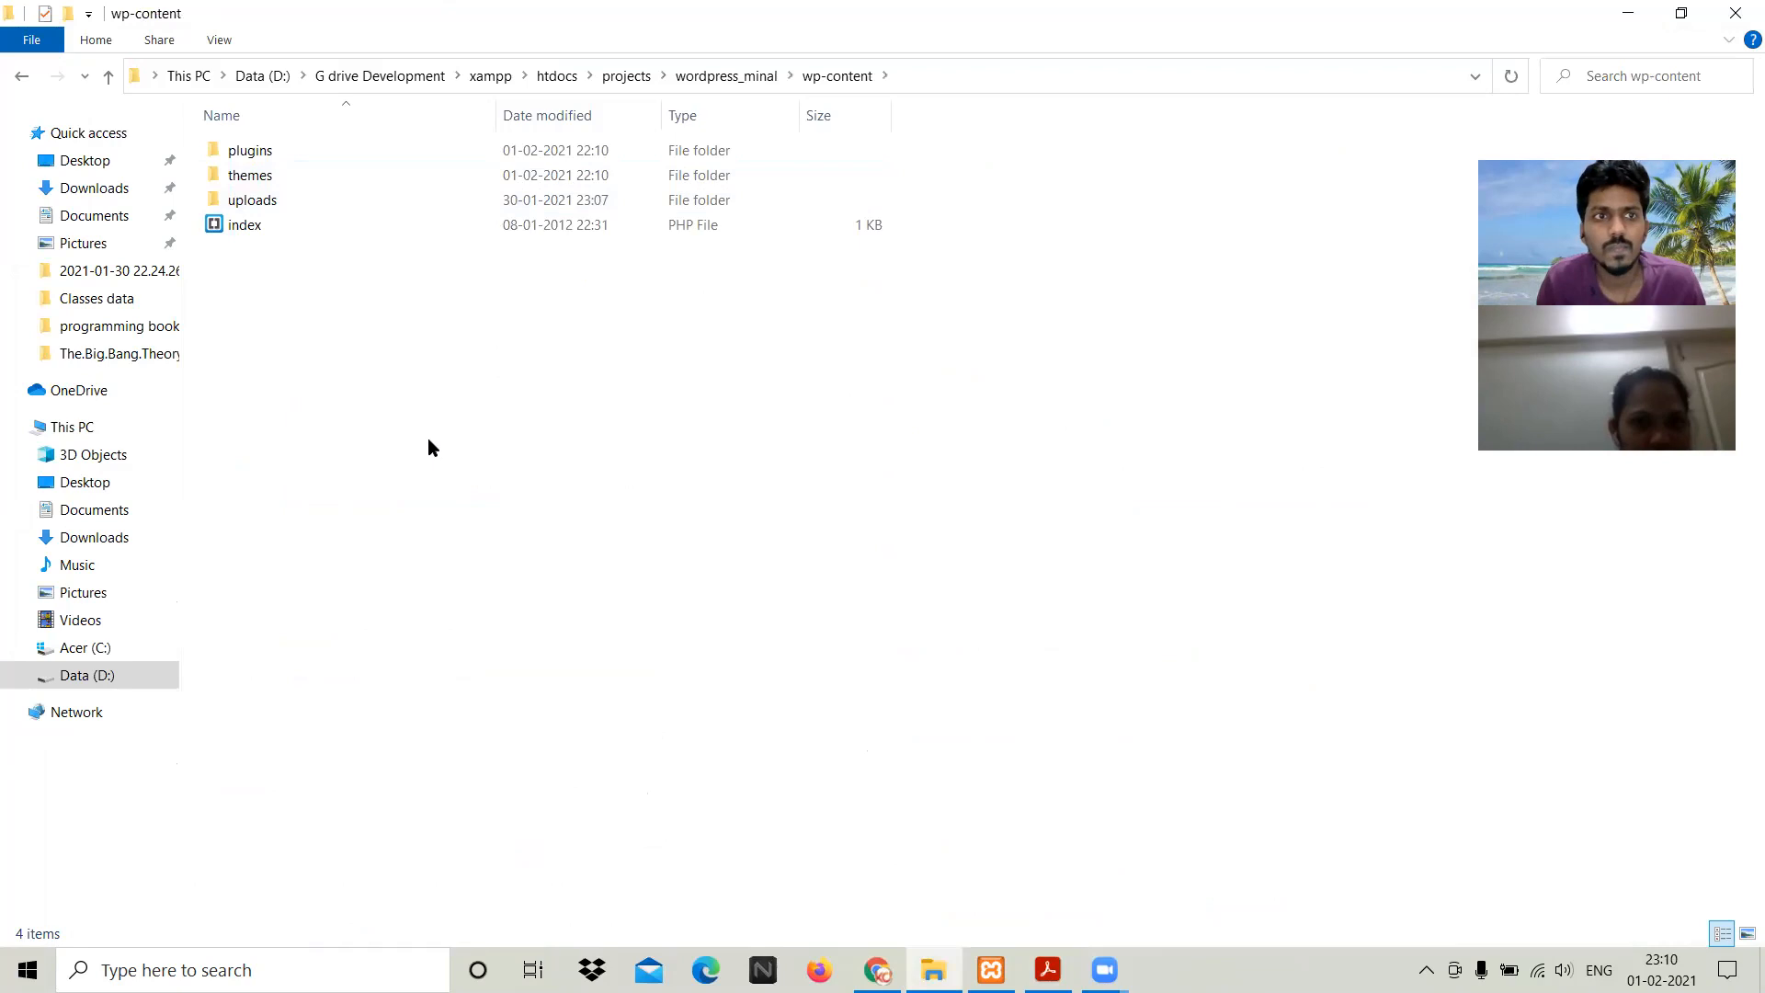
key(BackSpace)
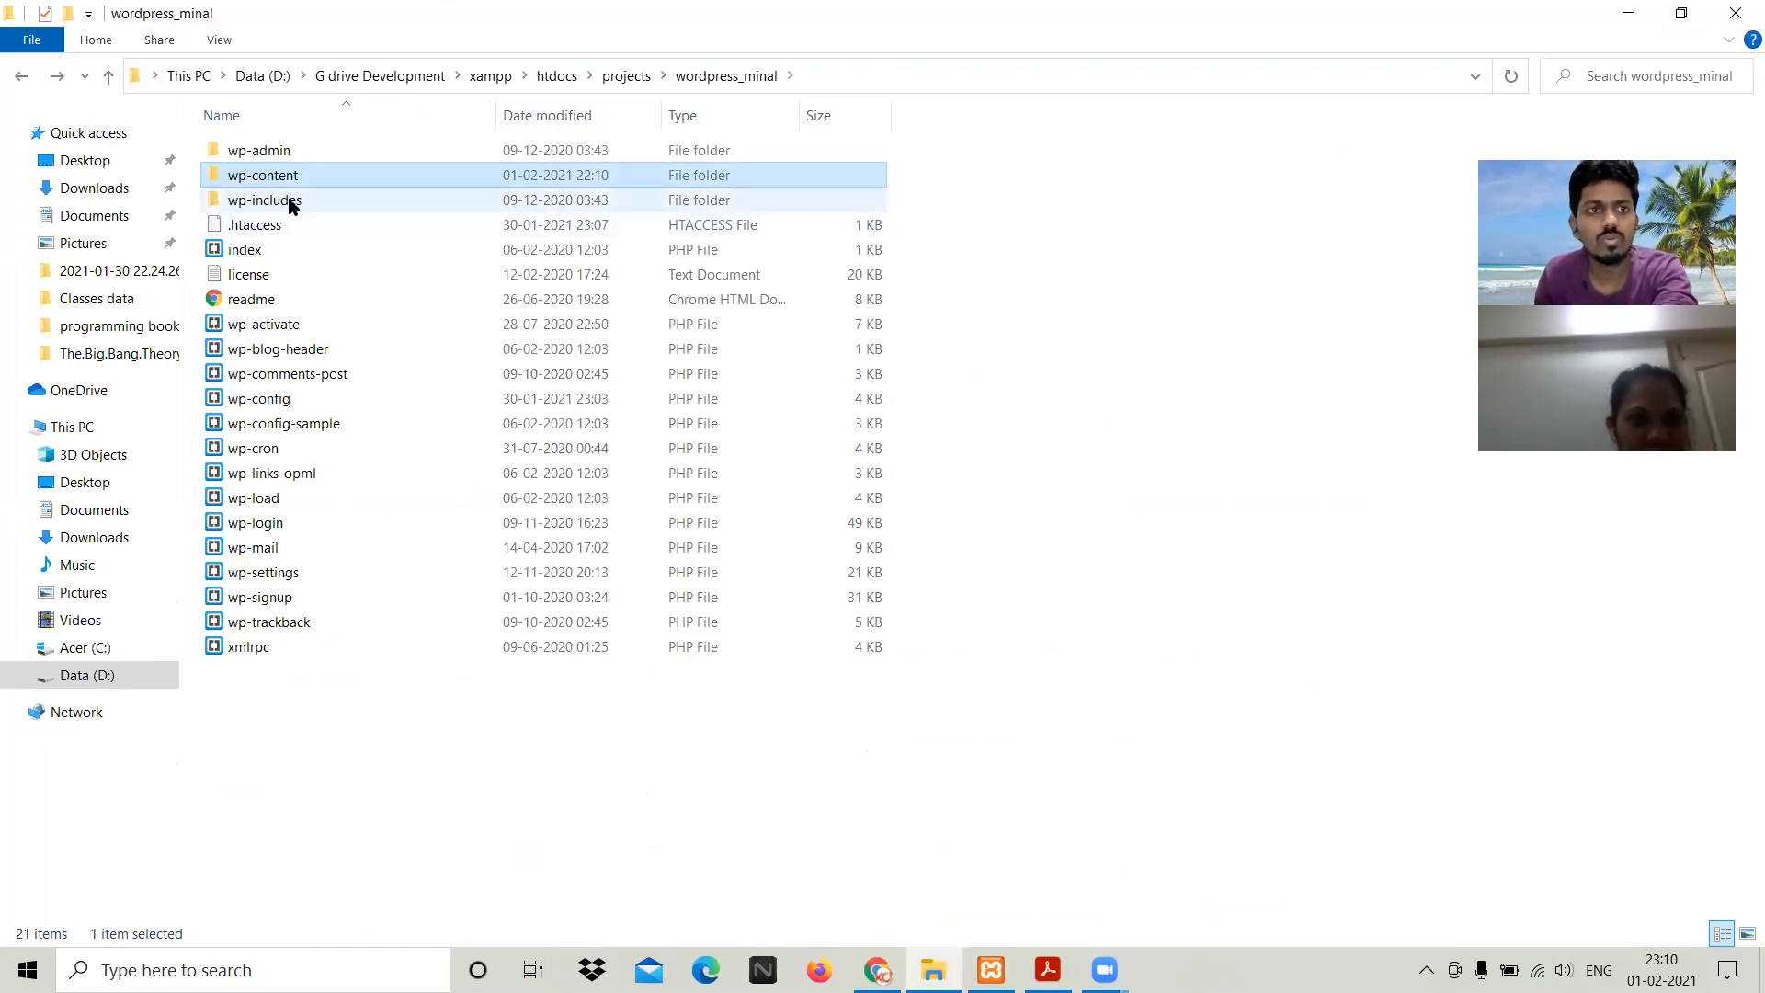
key(Return)
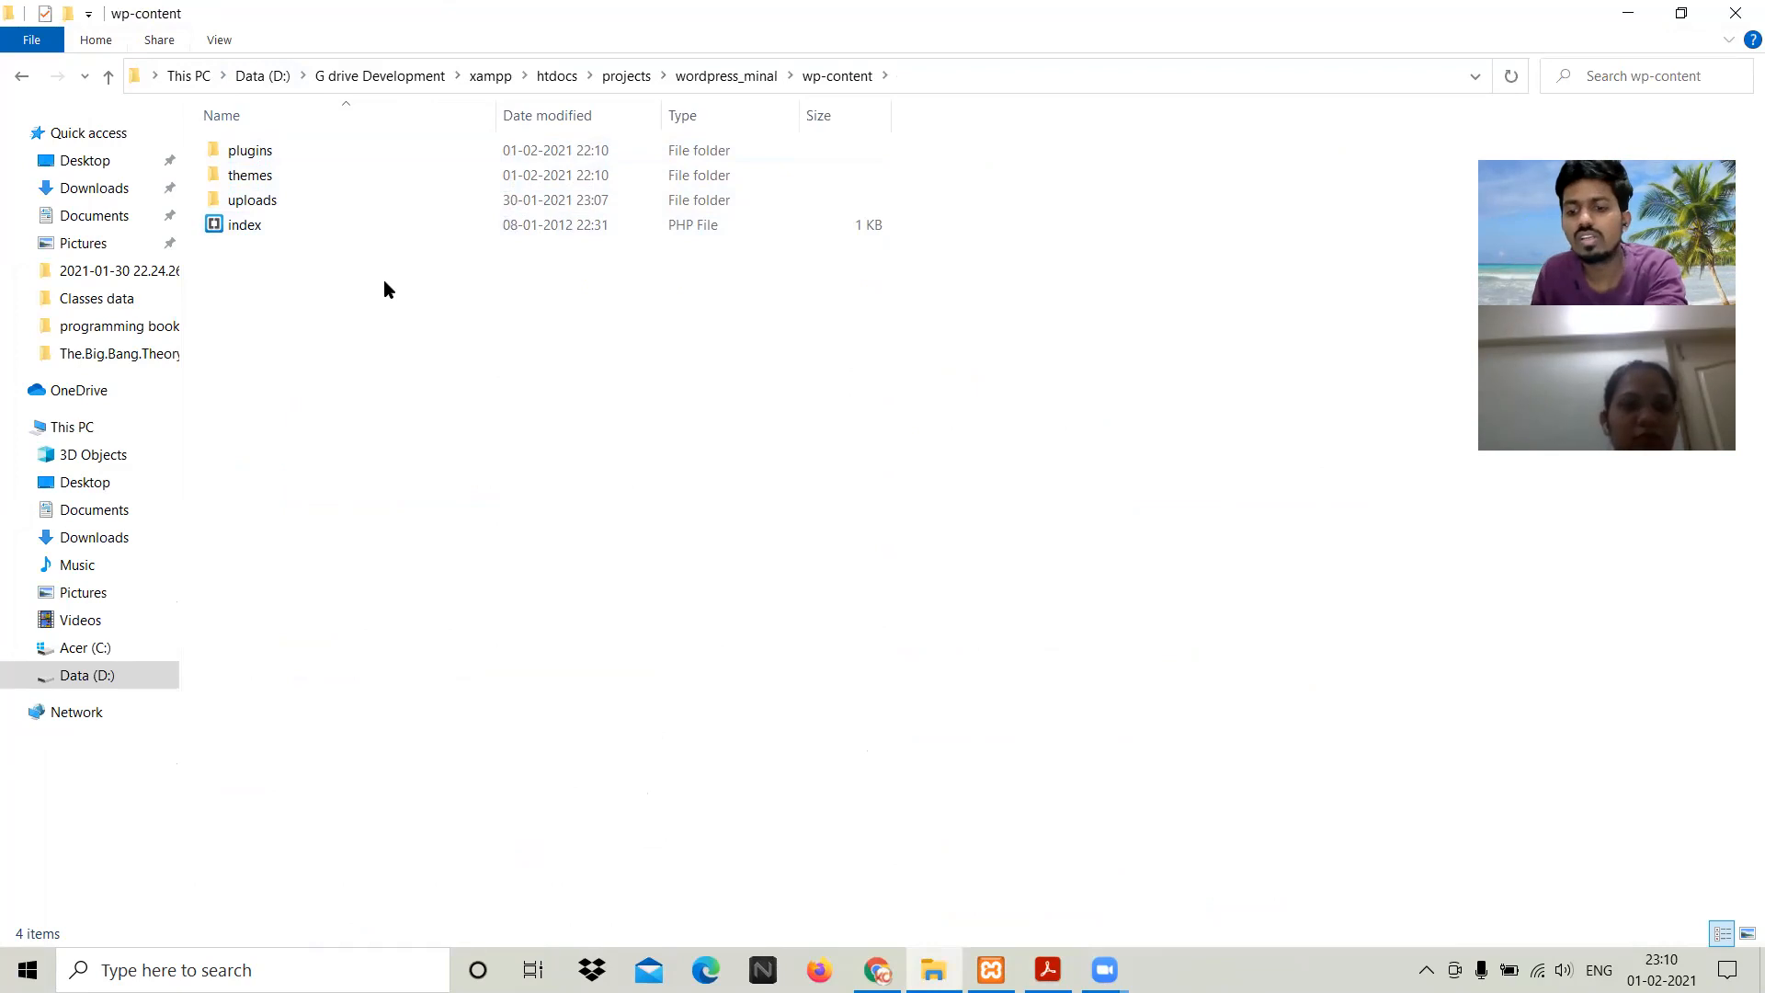
key(BackSpace)
key(Return)
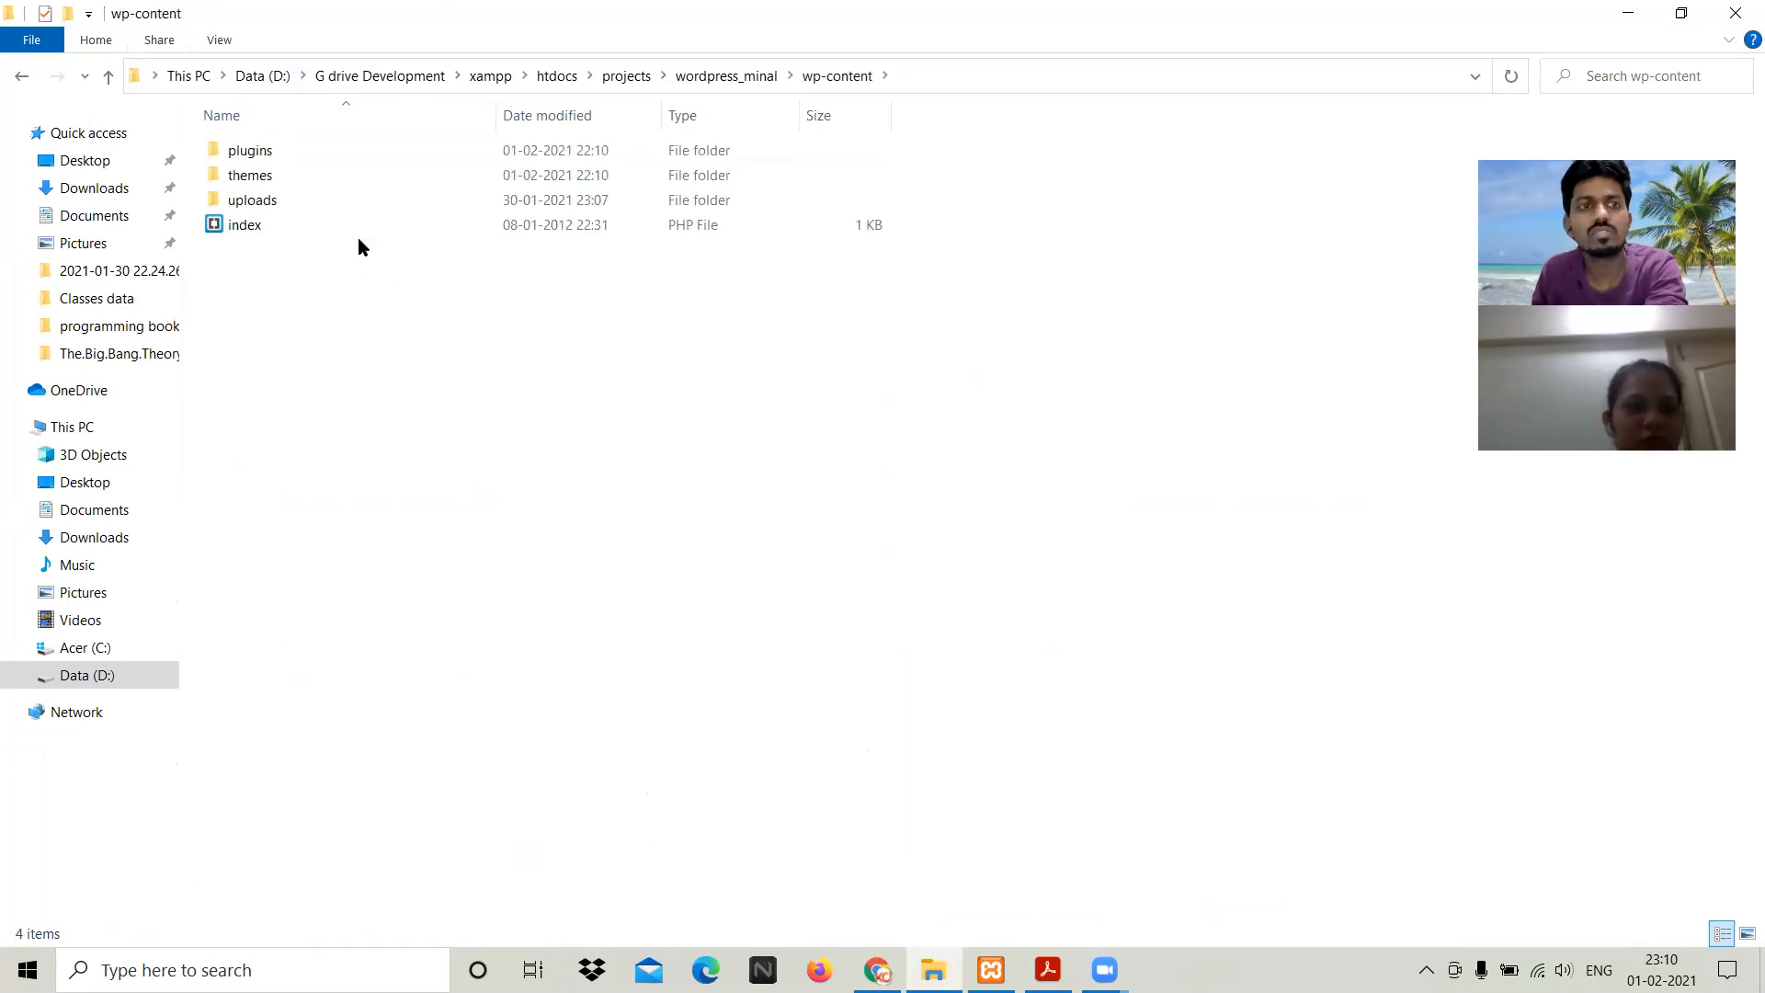
Step: Open the plugins folder to list akismet, hello and index
key(Down)
key(Down)
key(Up)
key(Up)
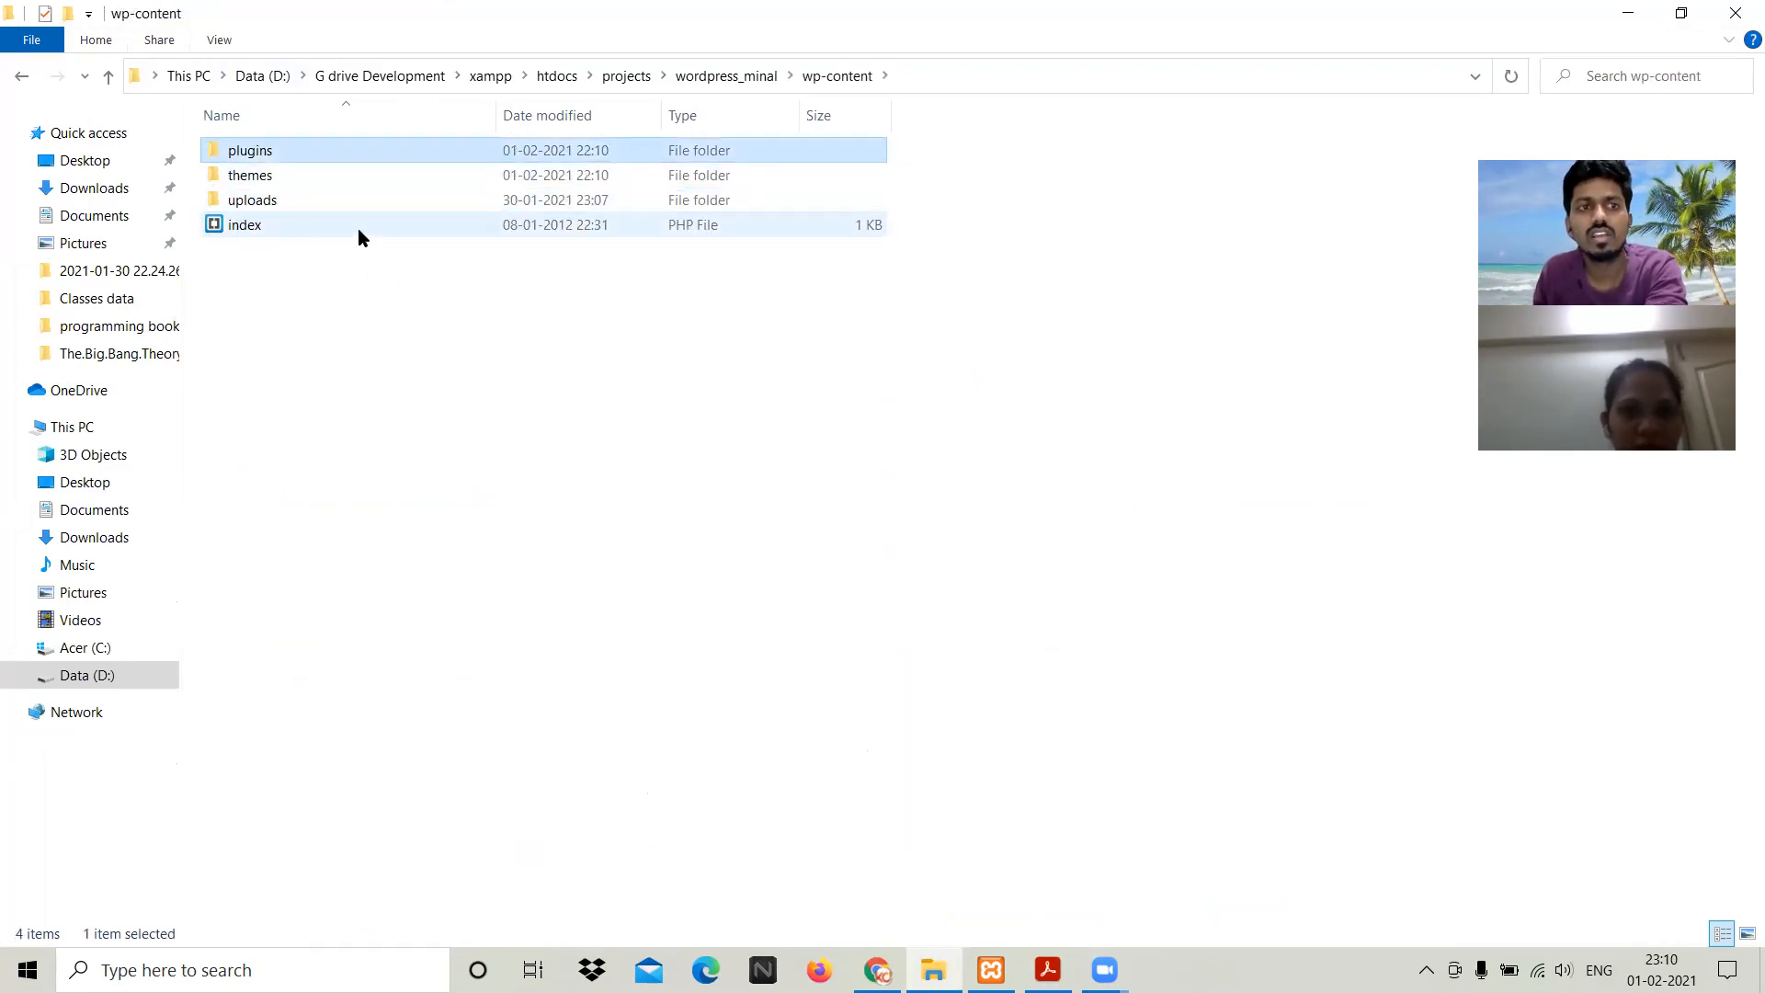
key(Return)
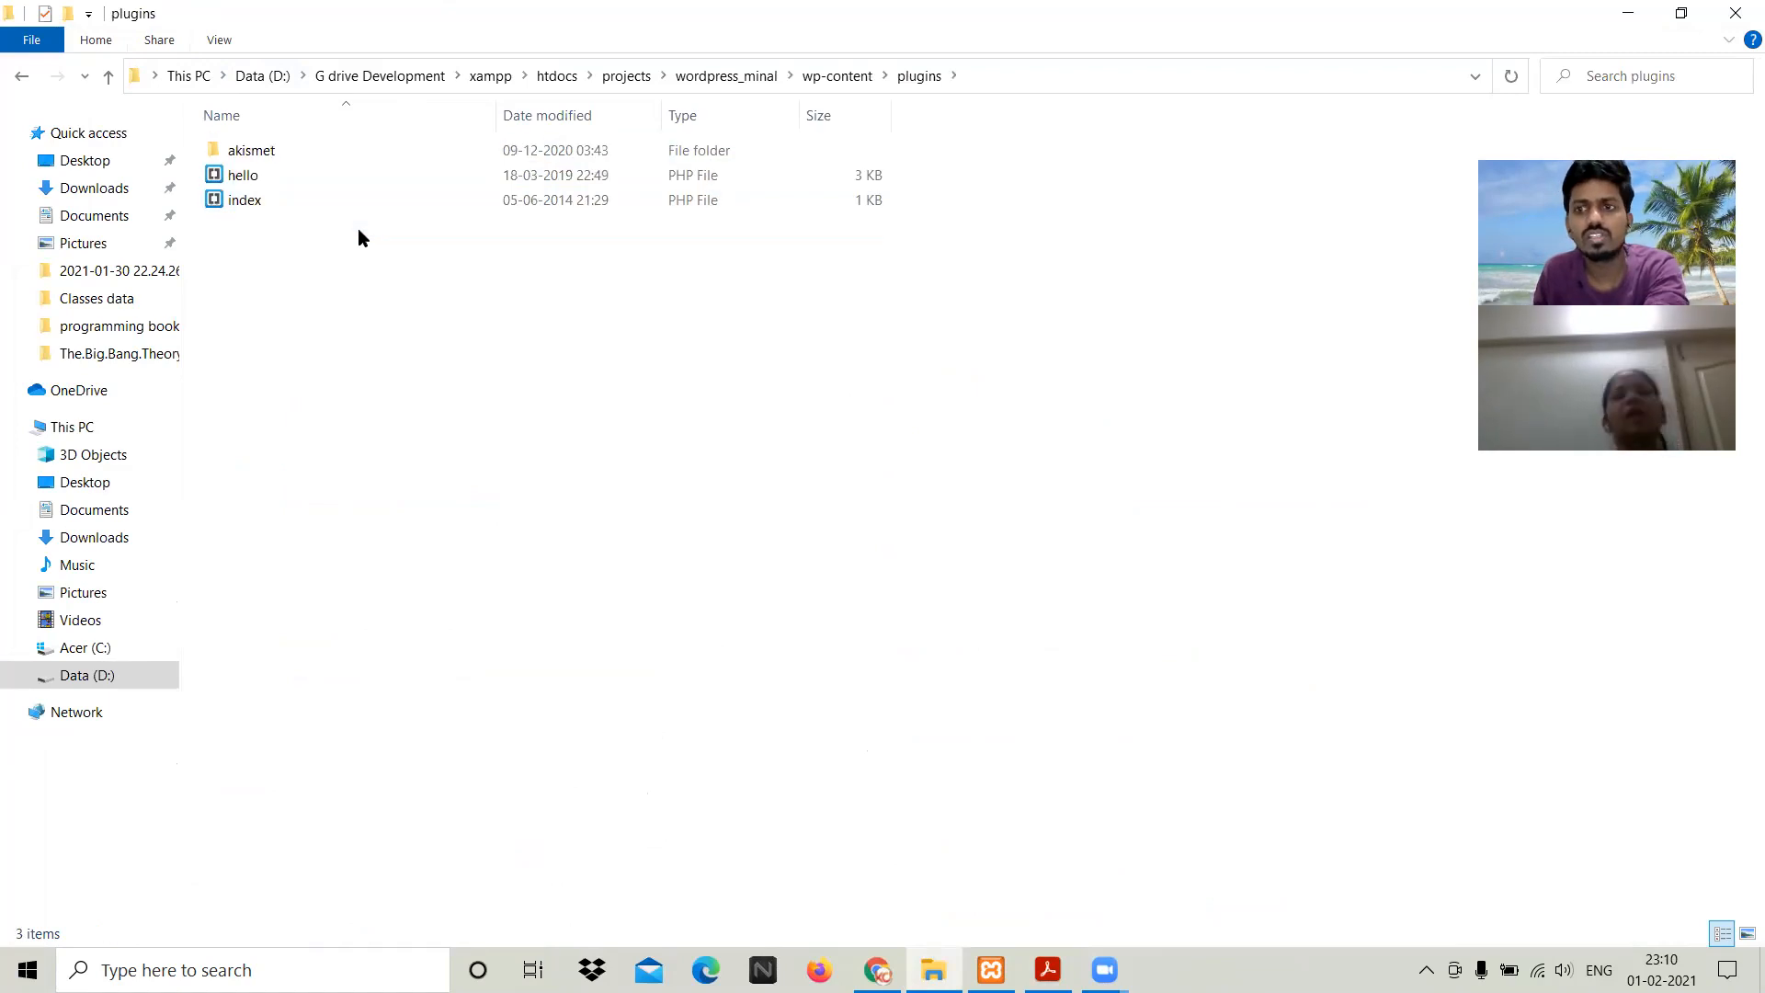
key(BackSpace)
click(390, 307)
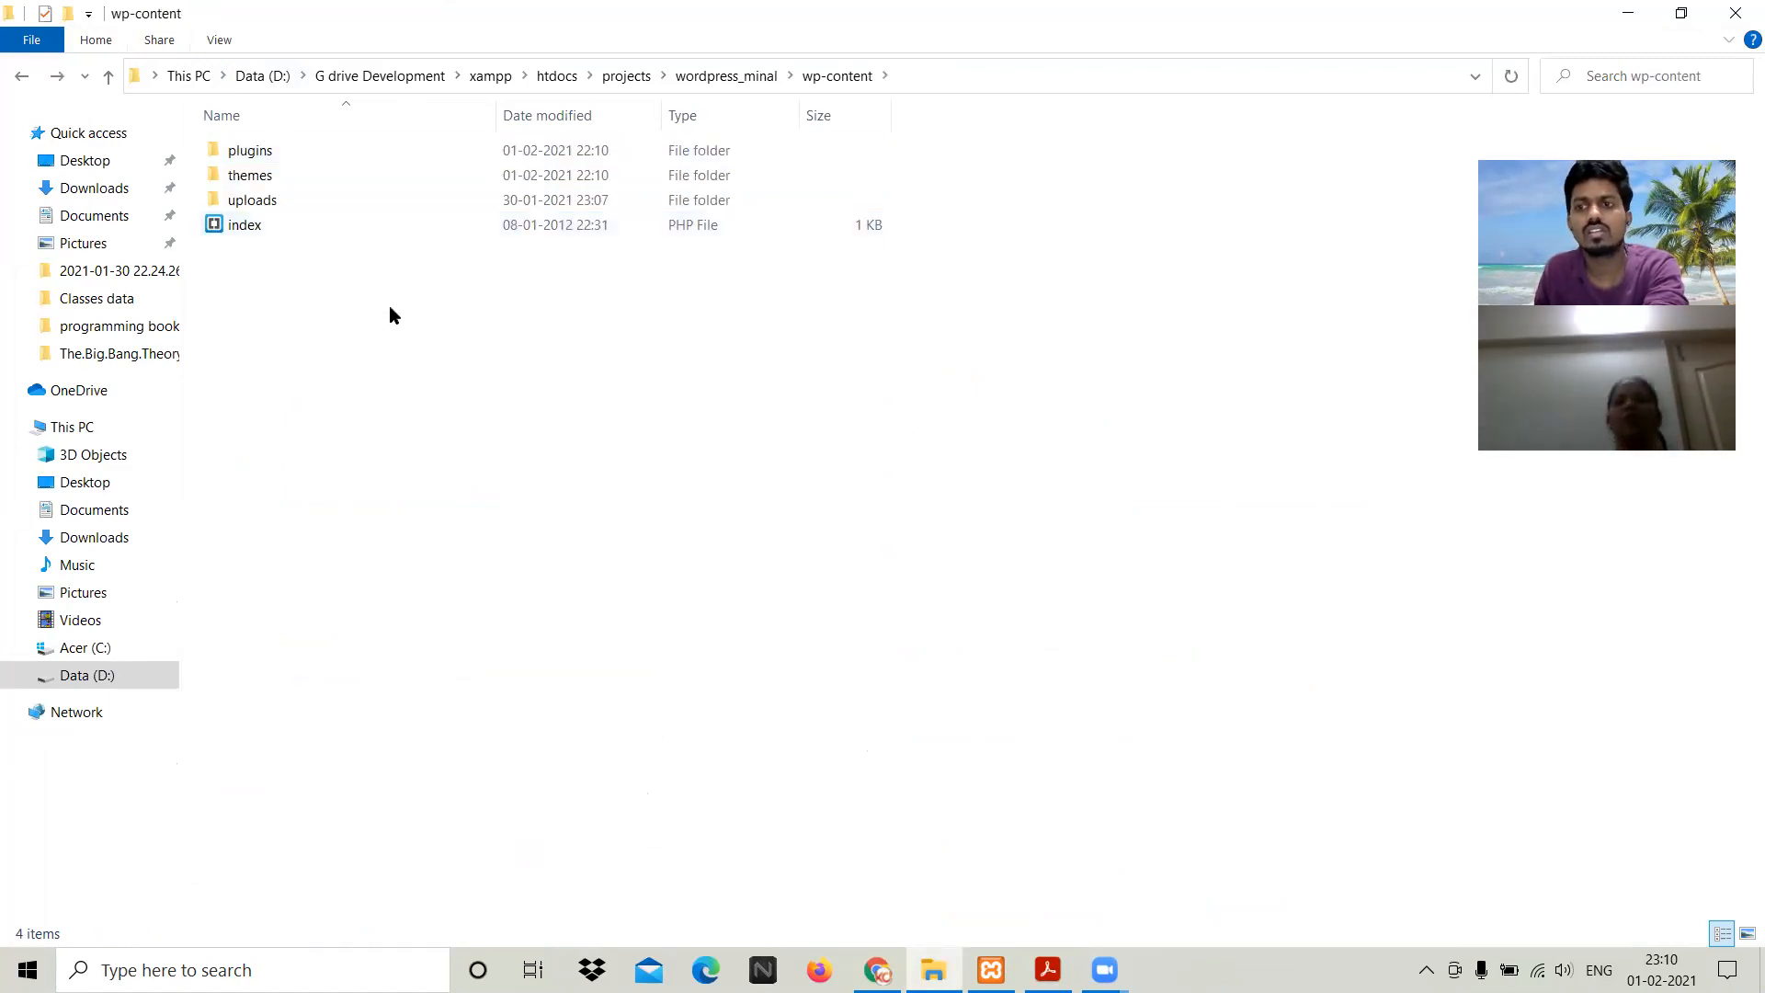
key(Up)
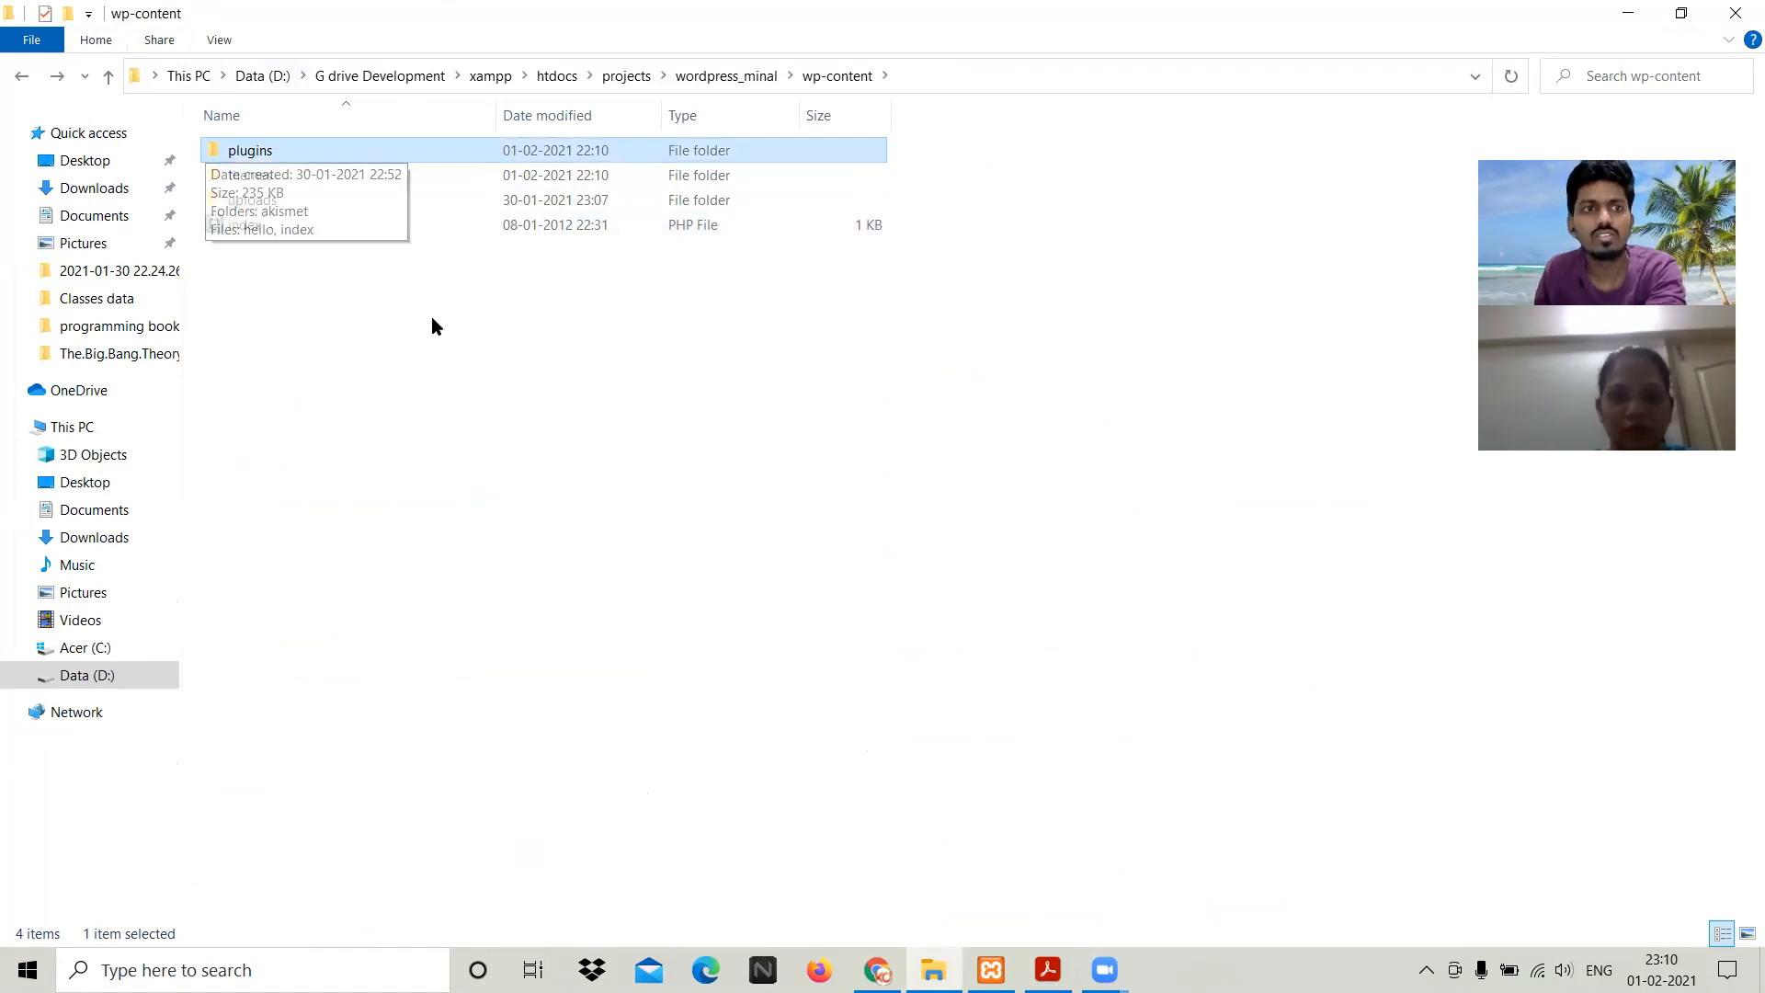
key(BackSpace)
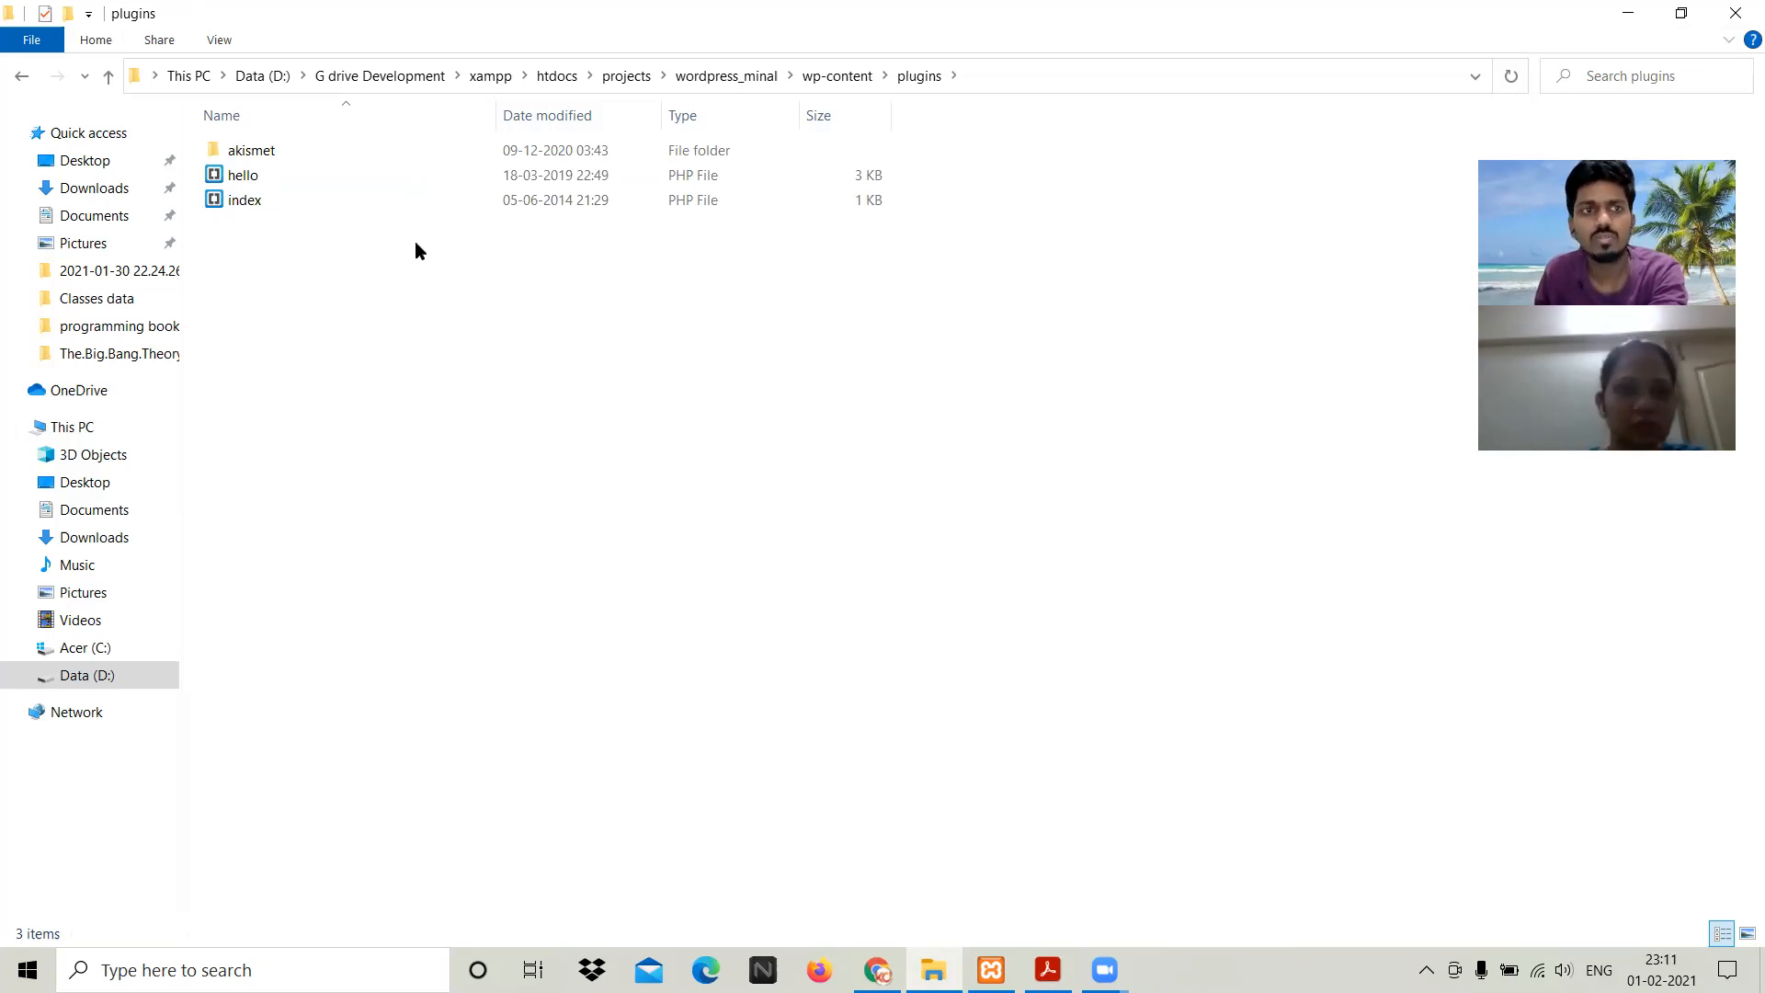
mouse_move(305, 206)
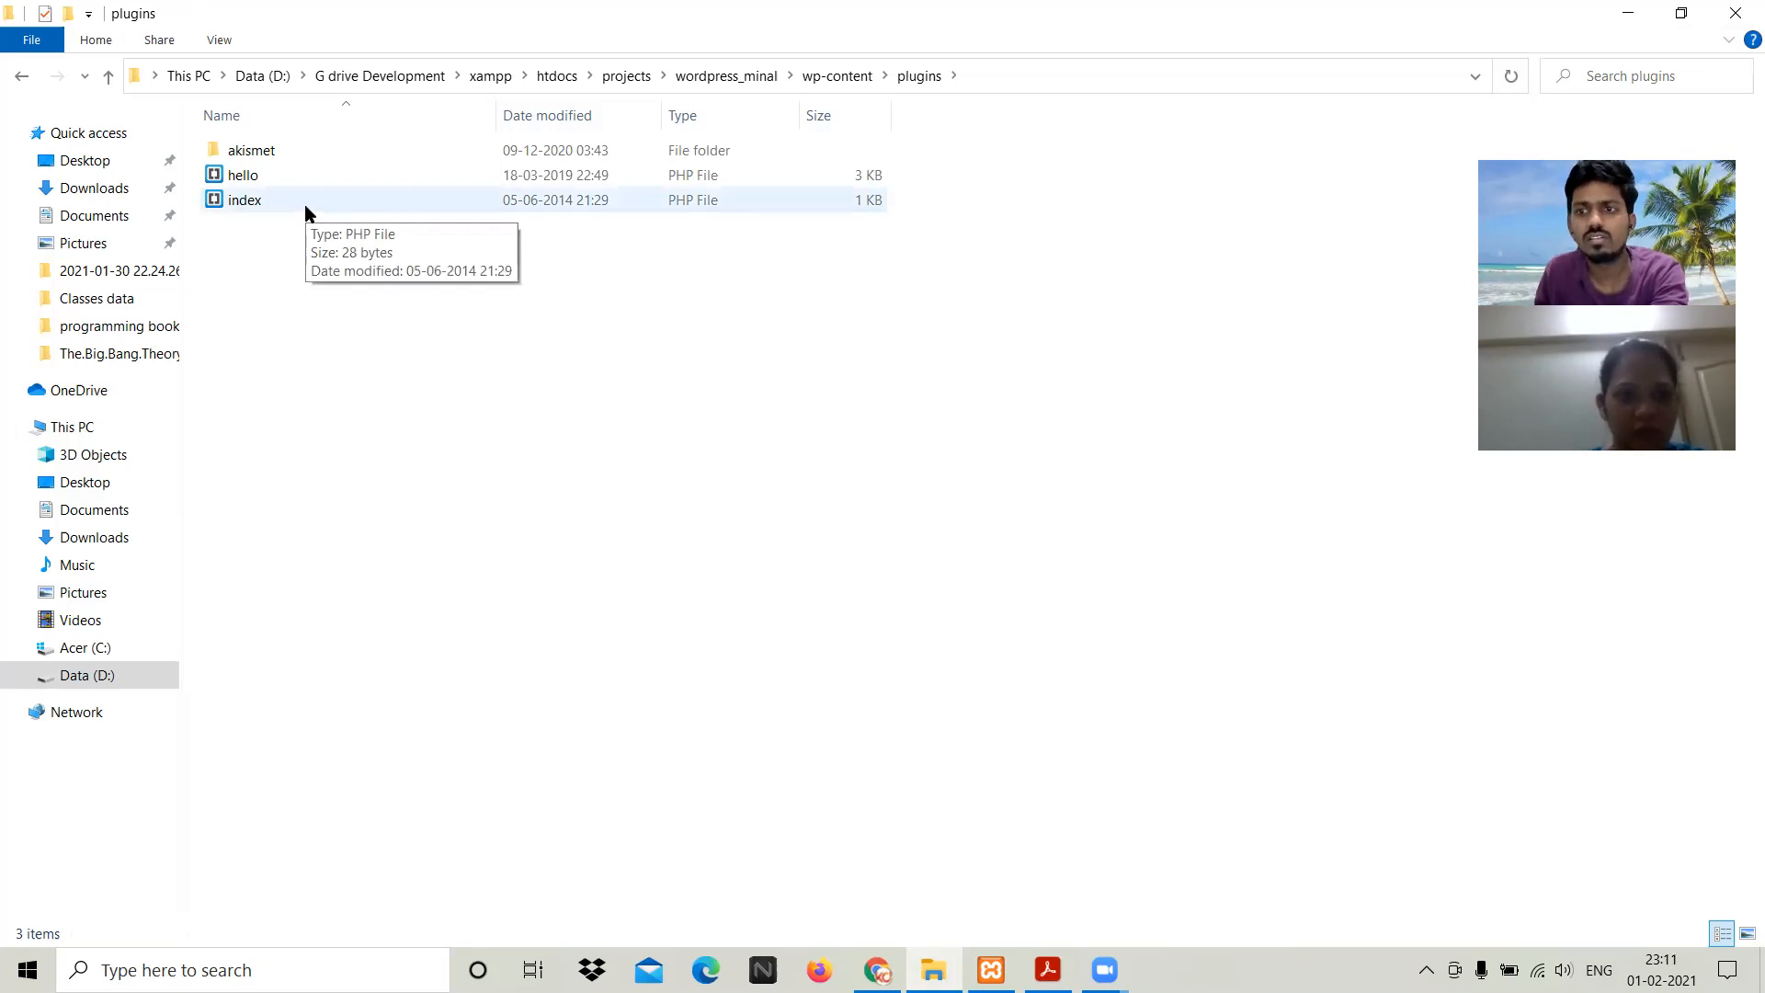
key(BackSpace)
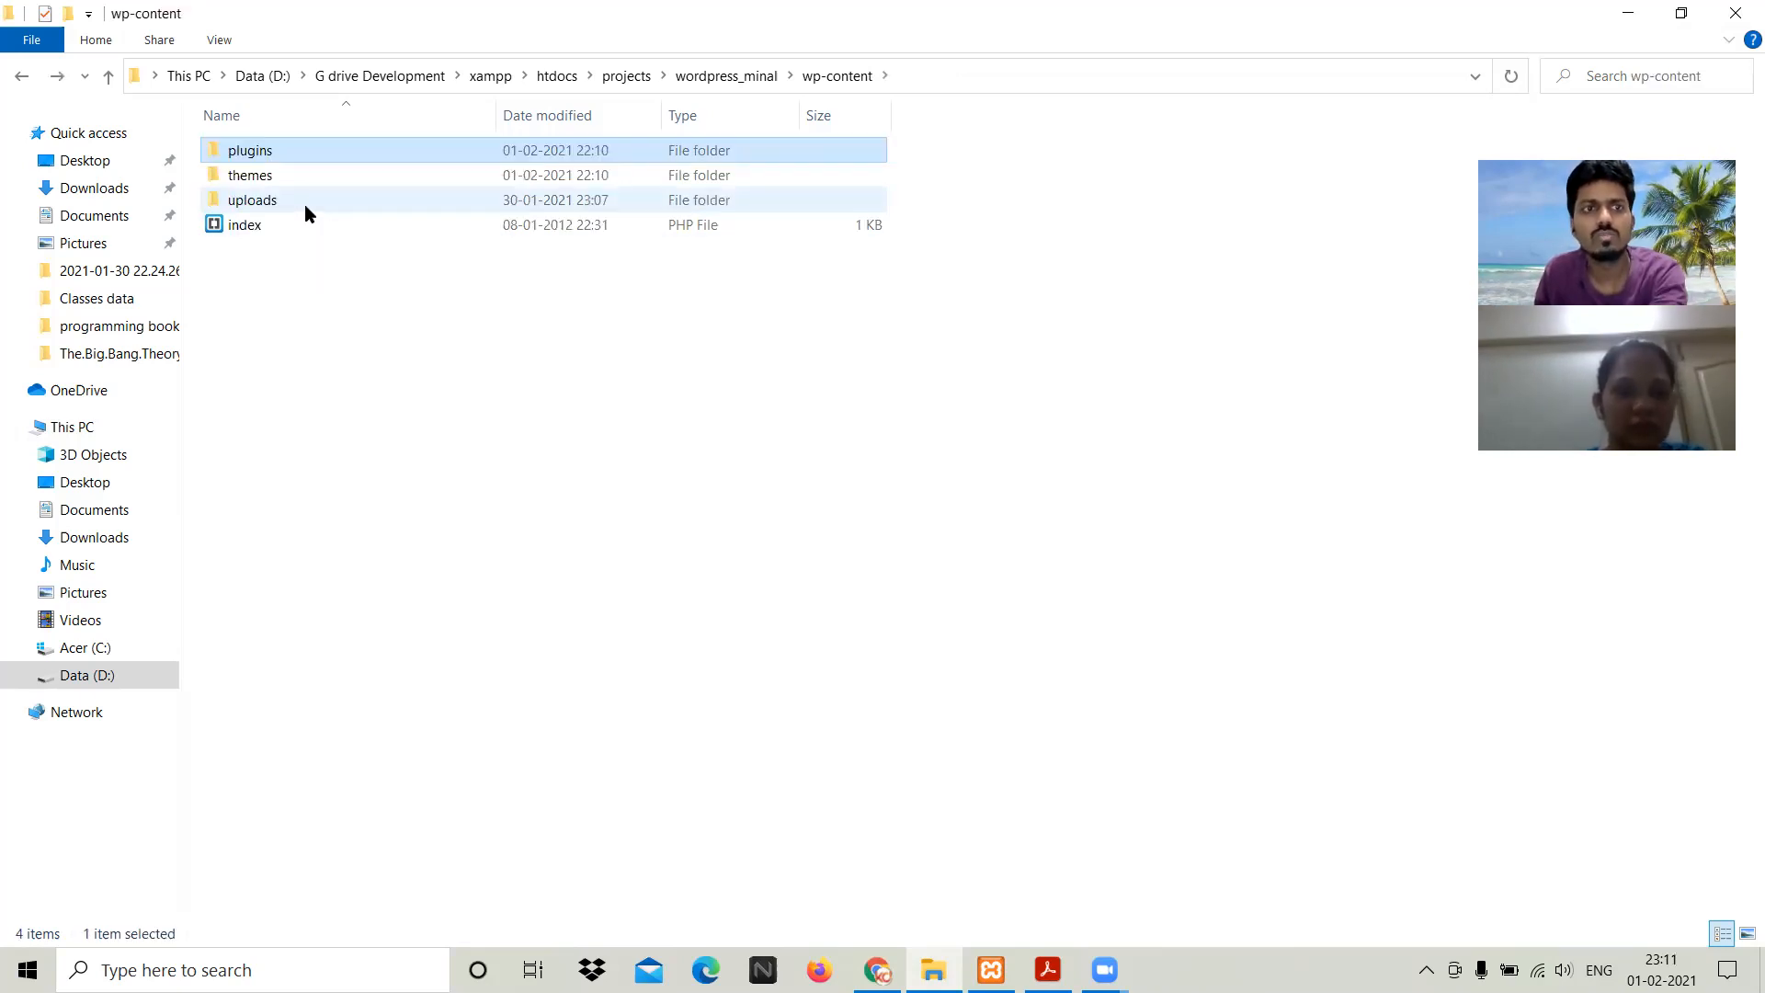
key(Return)
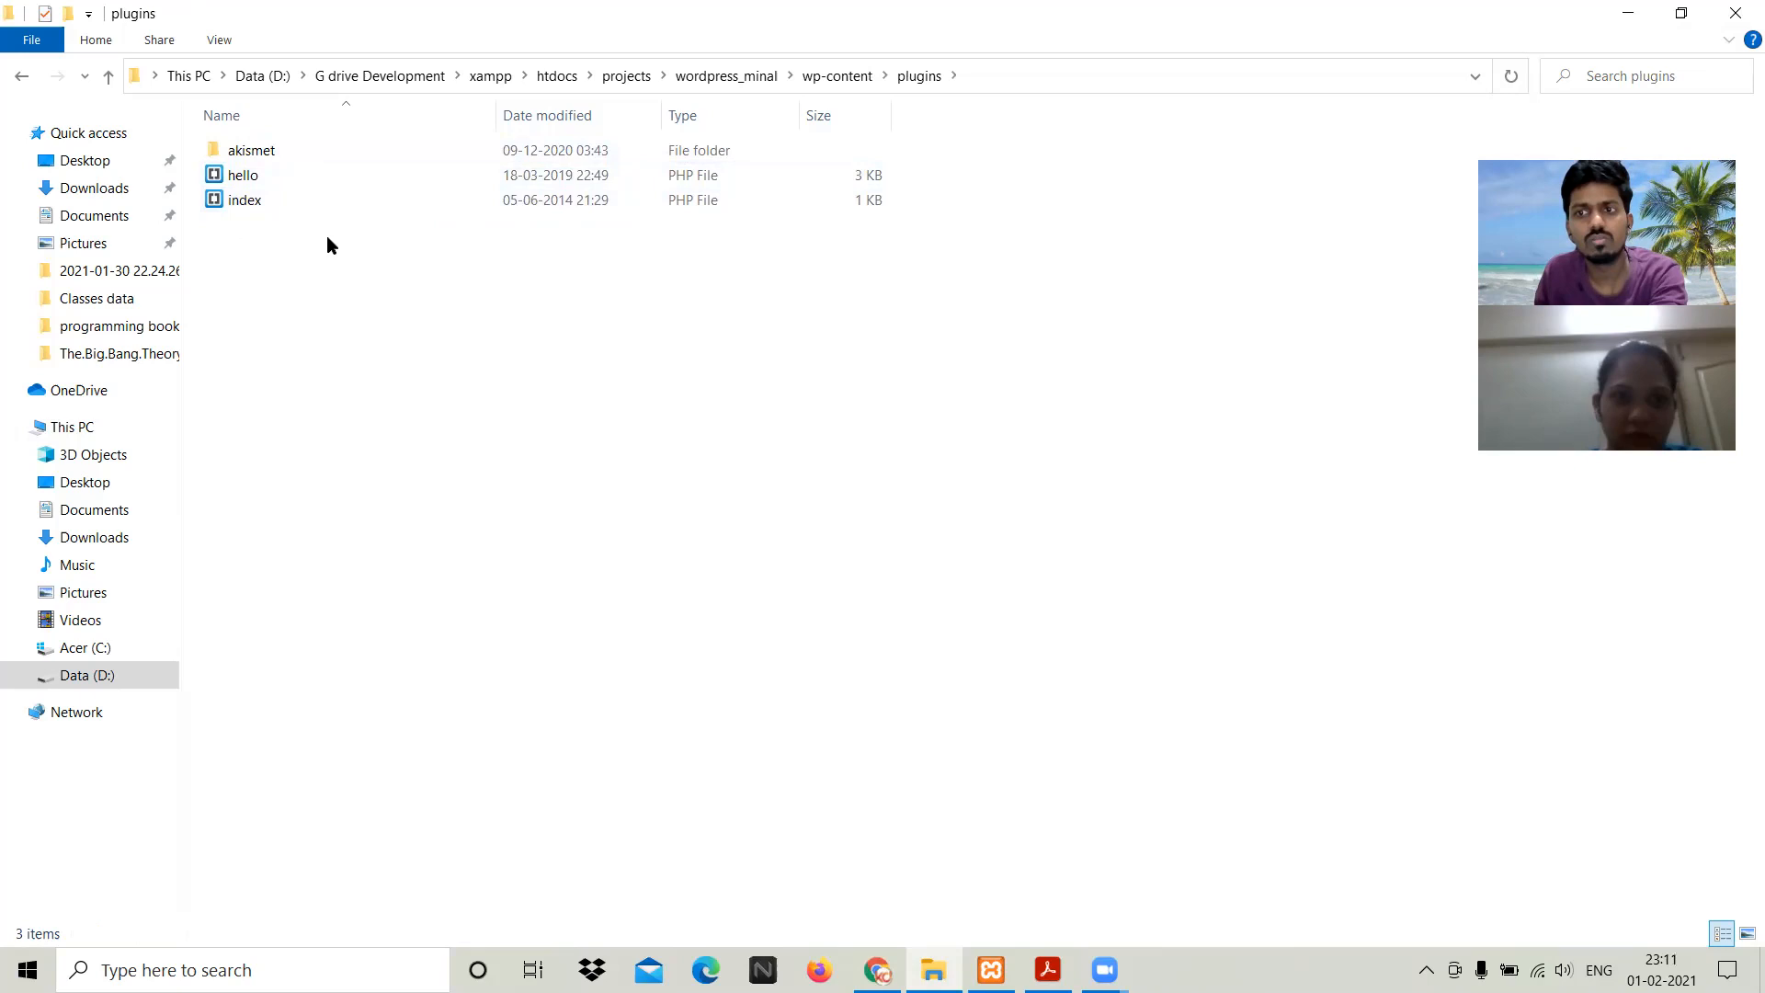
Step: Look inside the themes folder, then return to wp-content
key(BackSpace)
key(Down)
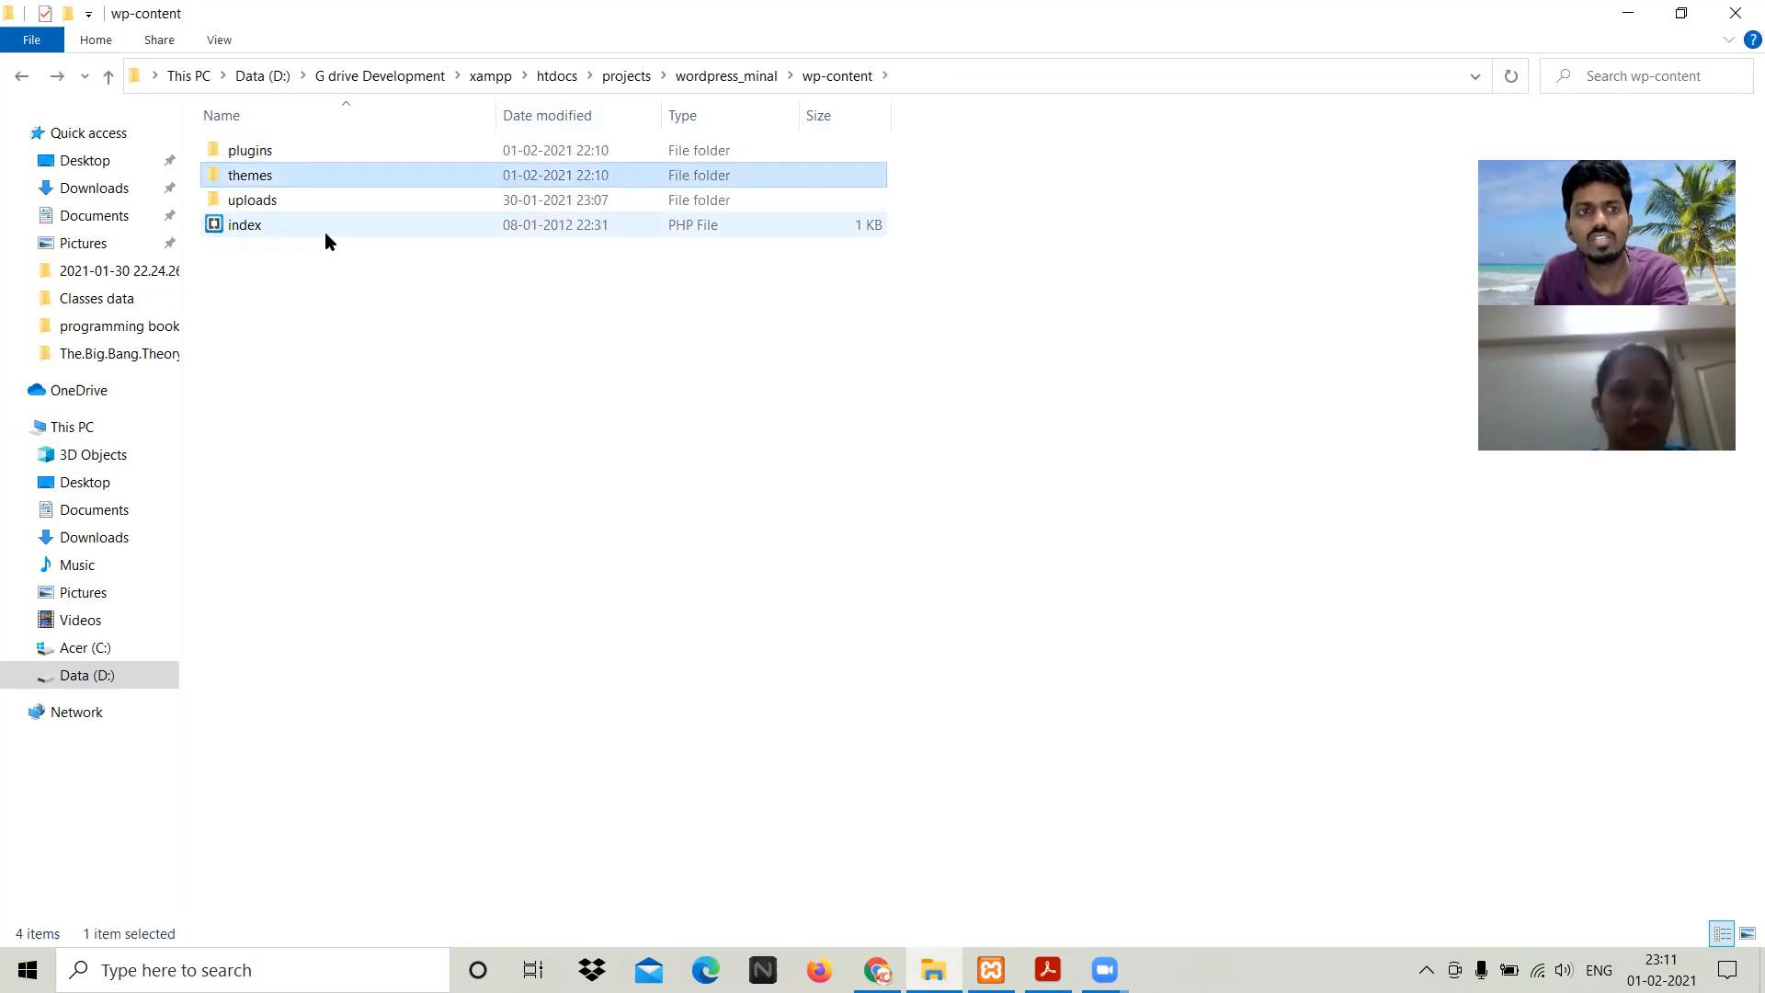
key(Return)
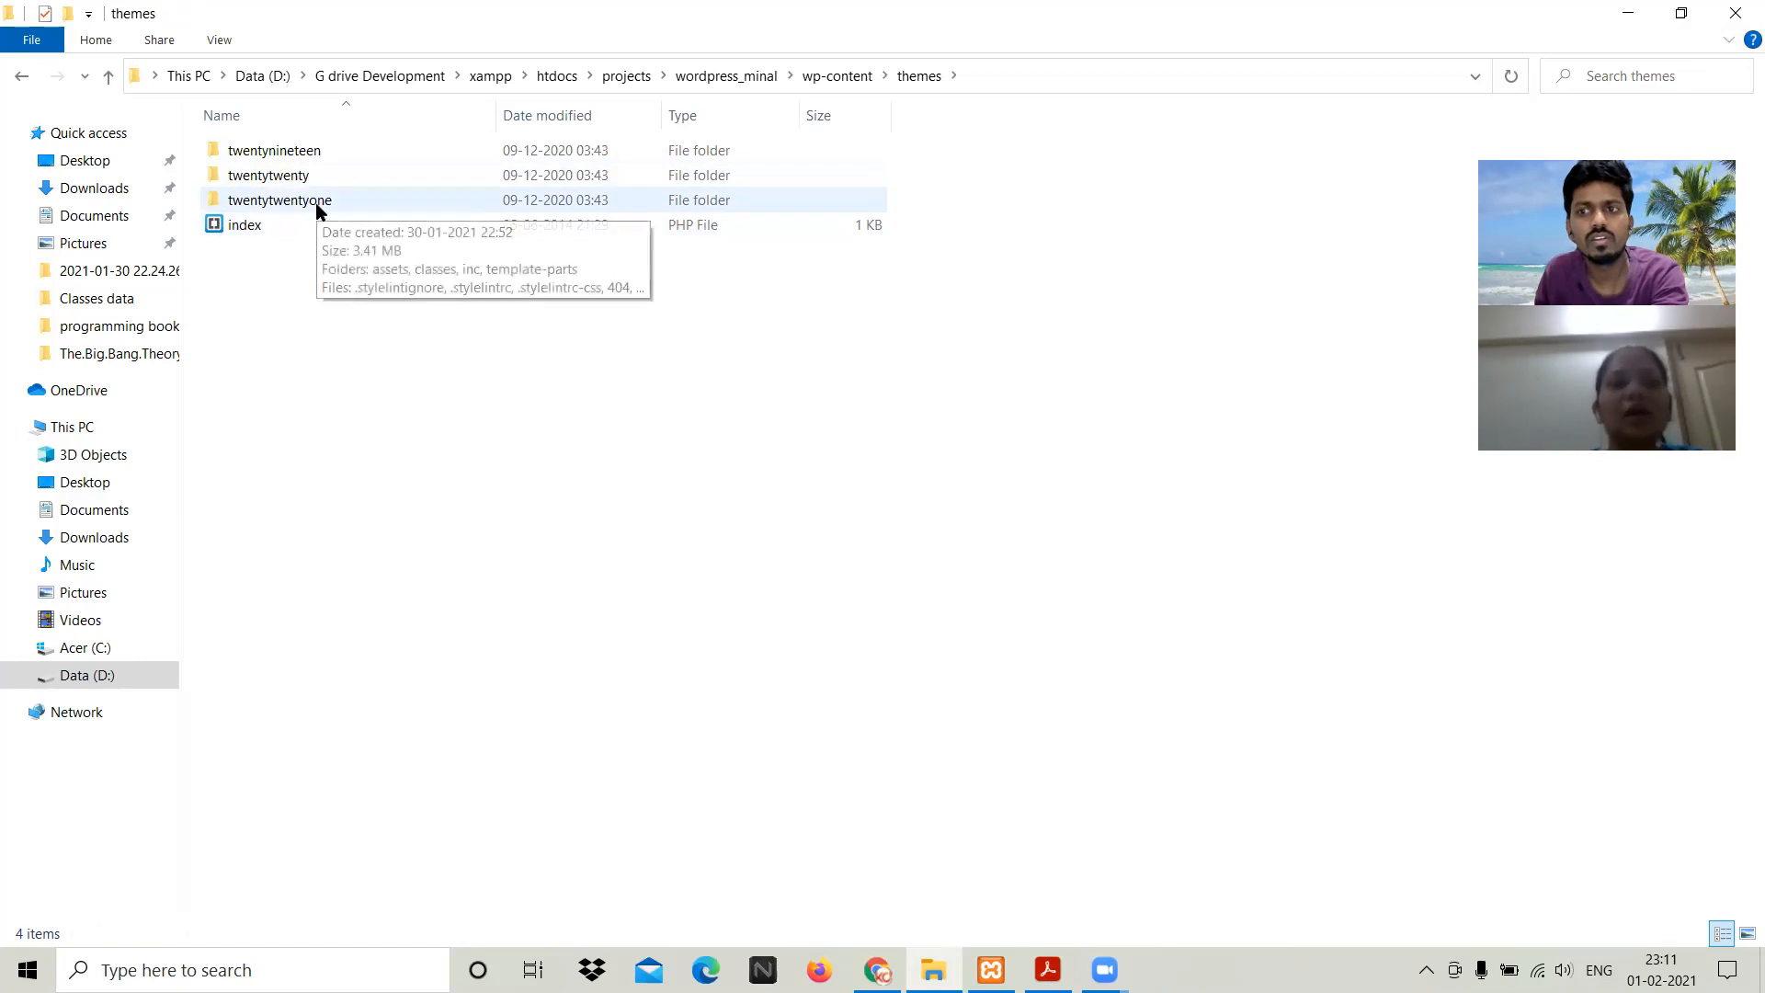
key(BackSpace)
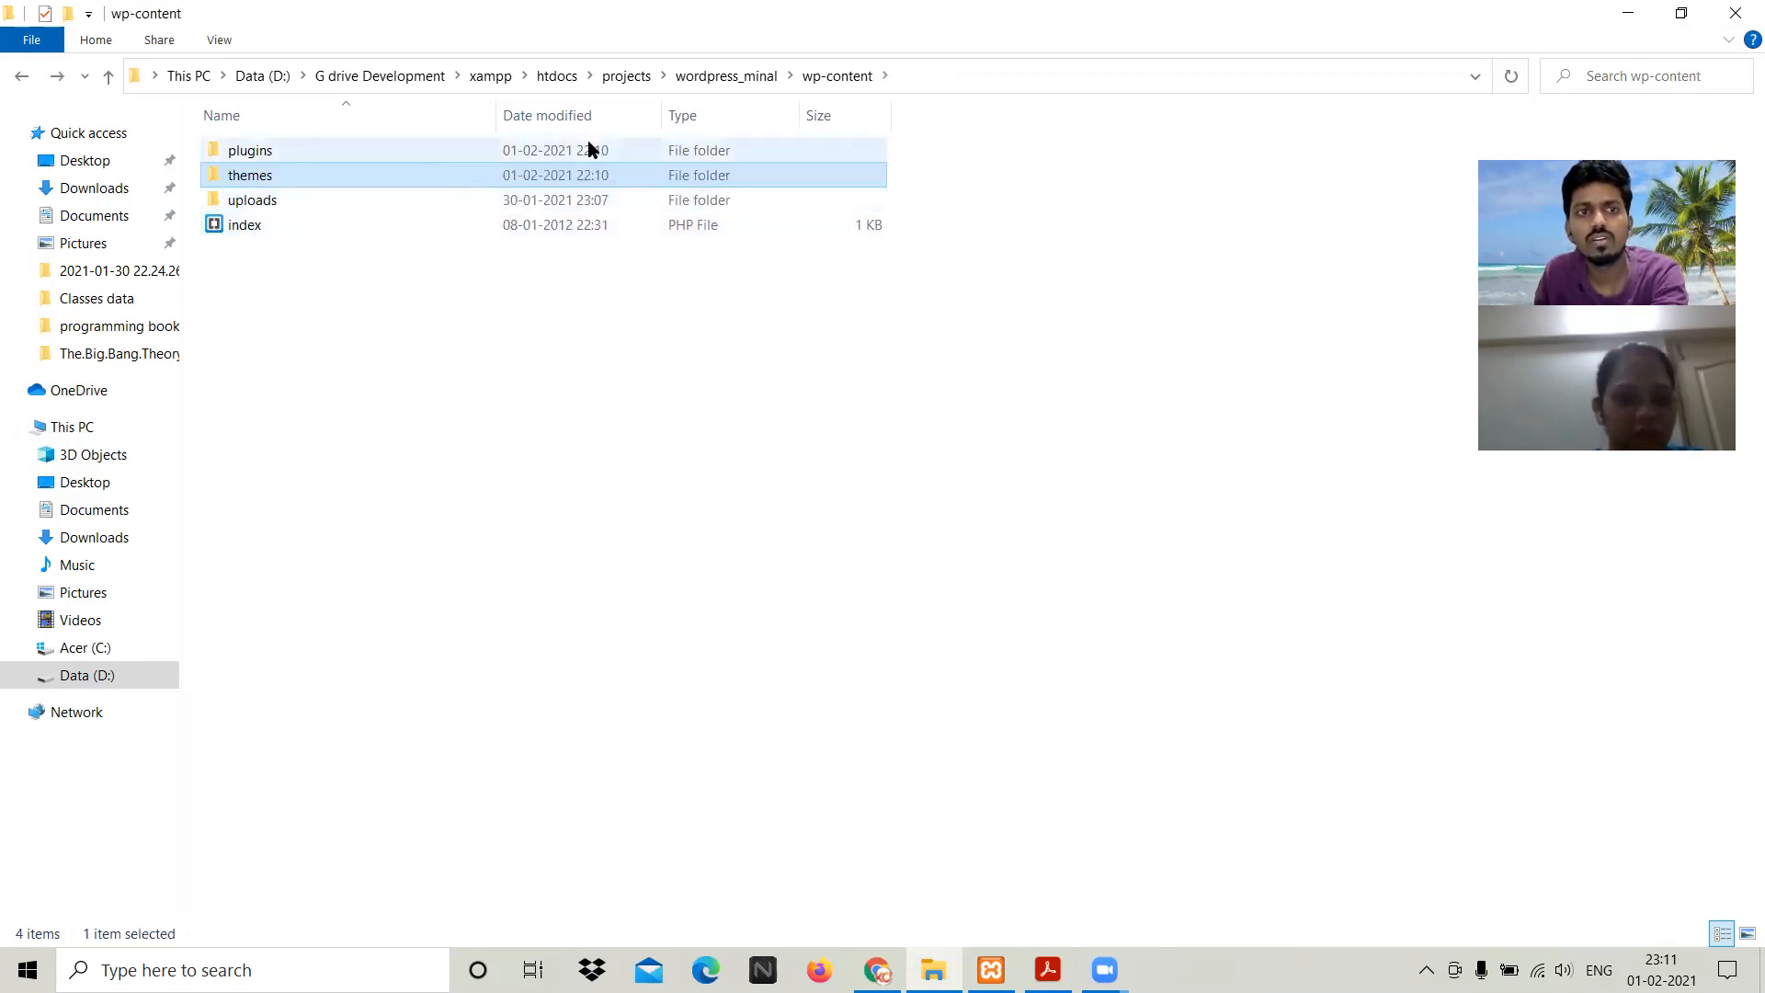
Step: Browse uploads/2021/01 for uploaded images and check the empty 02 folder
click(585, 200)
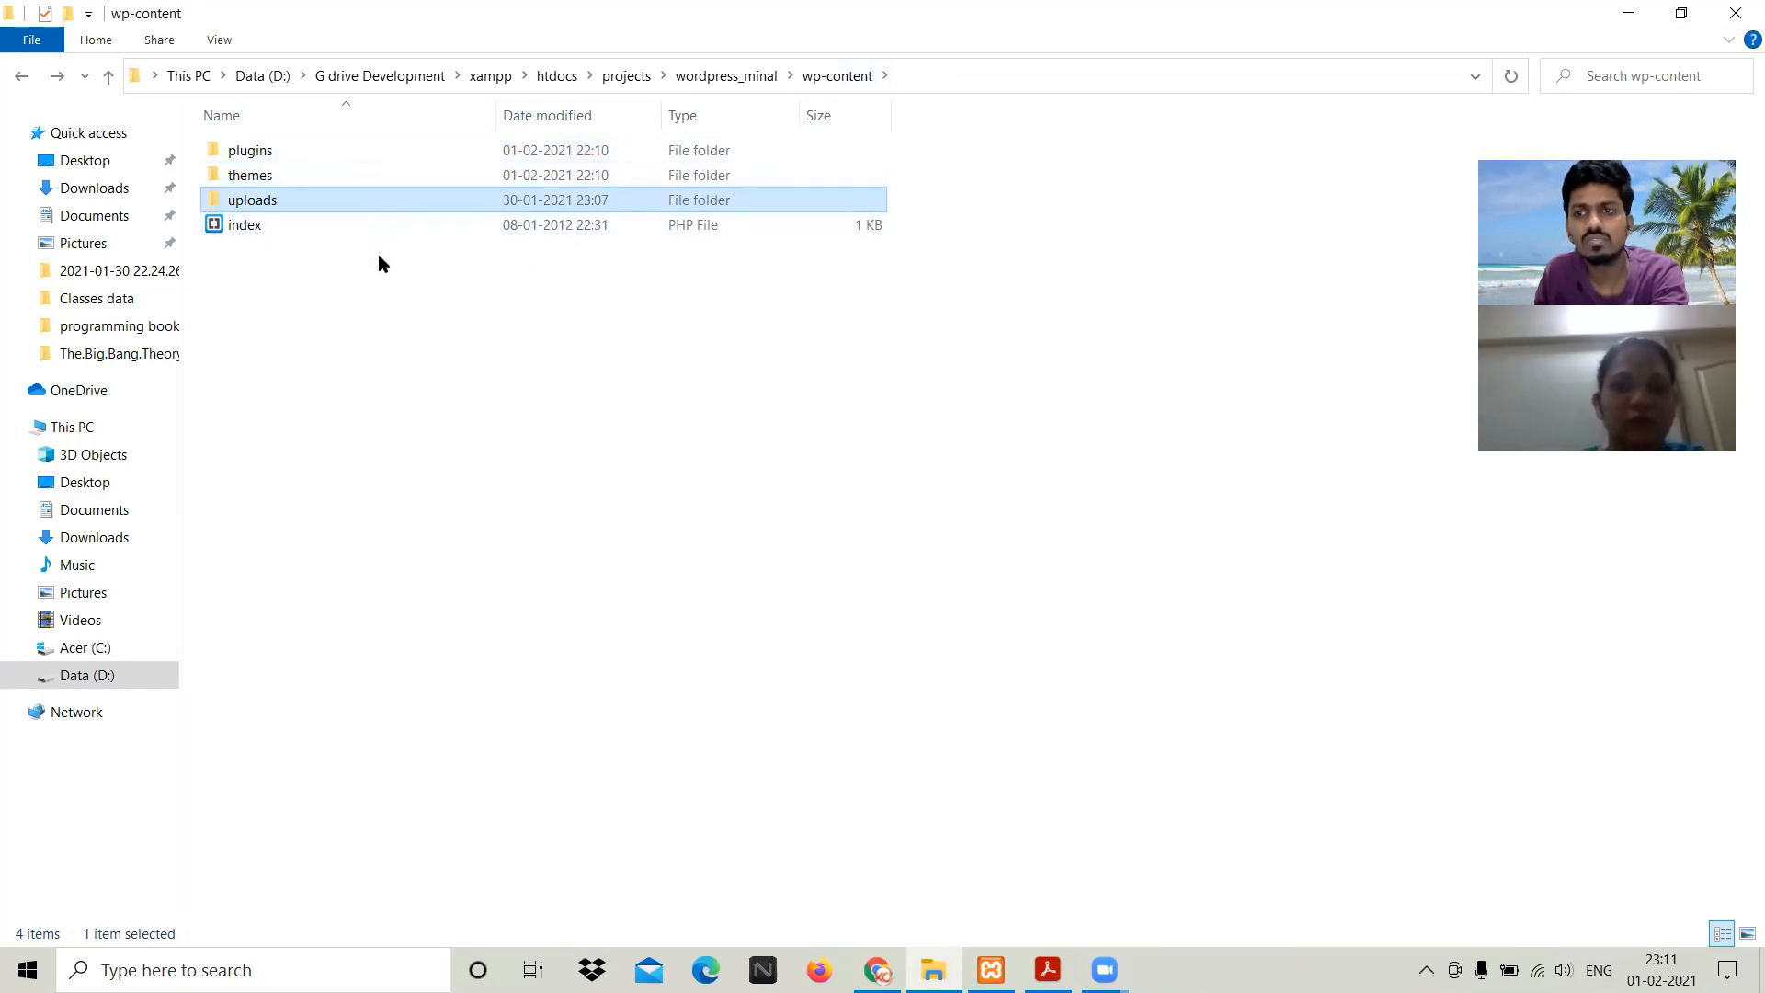
key(Return)
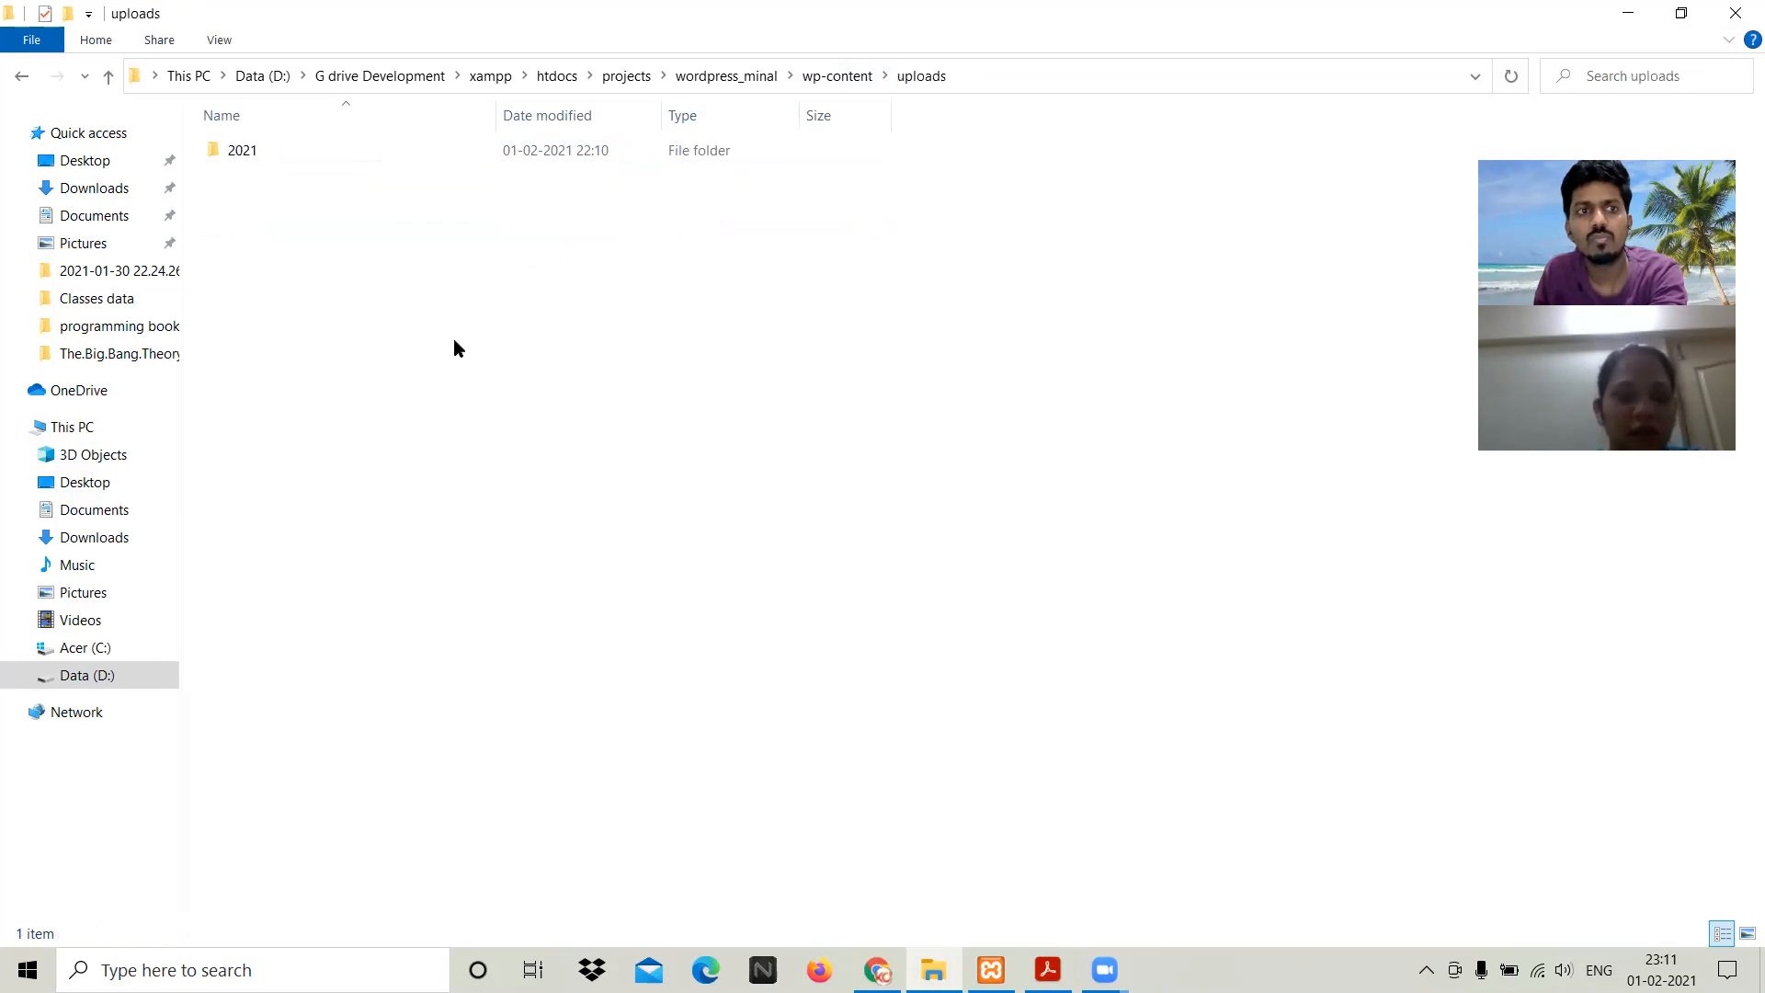
key(Down)
key(Return)
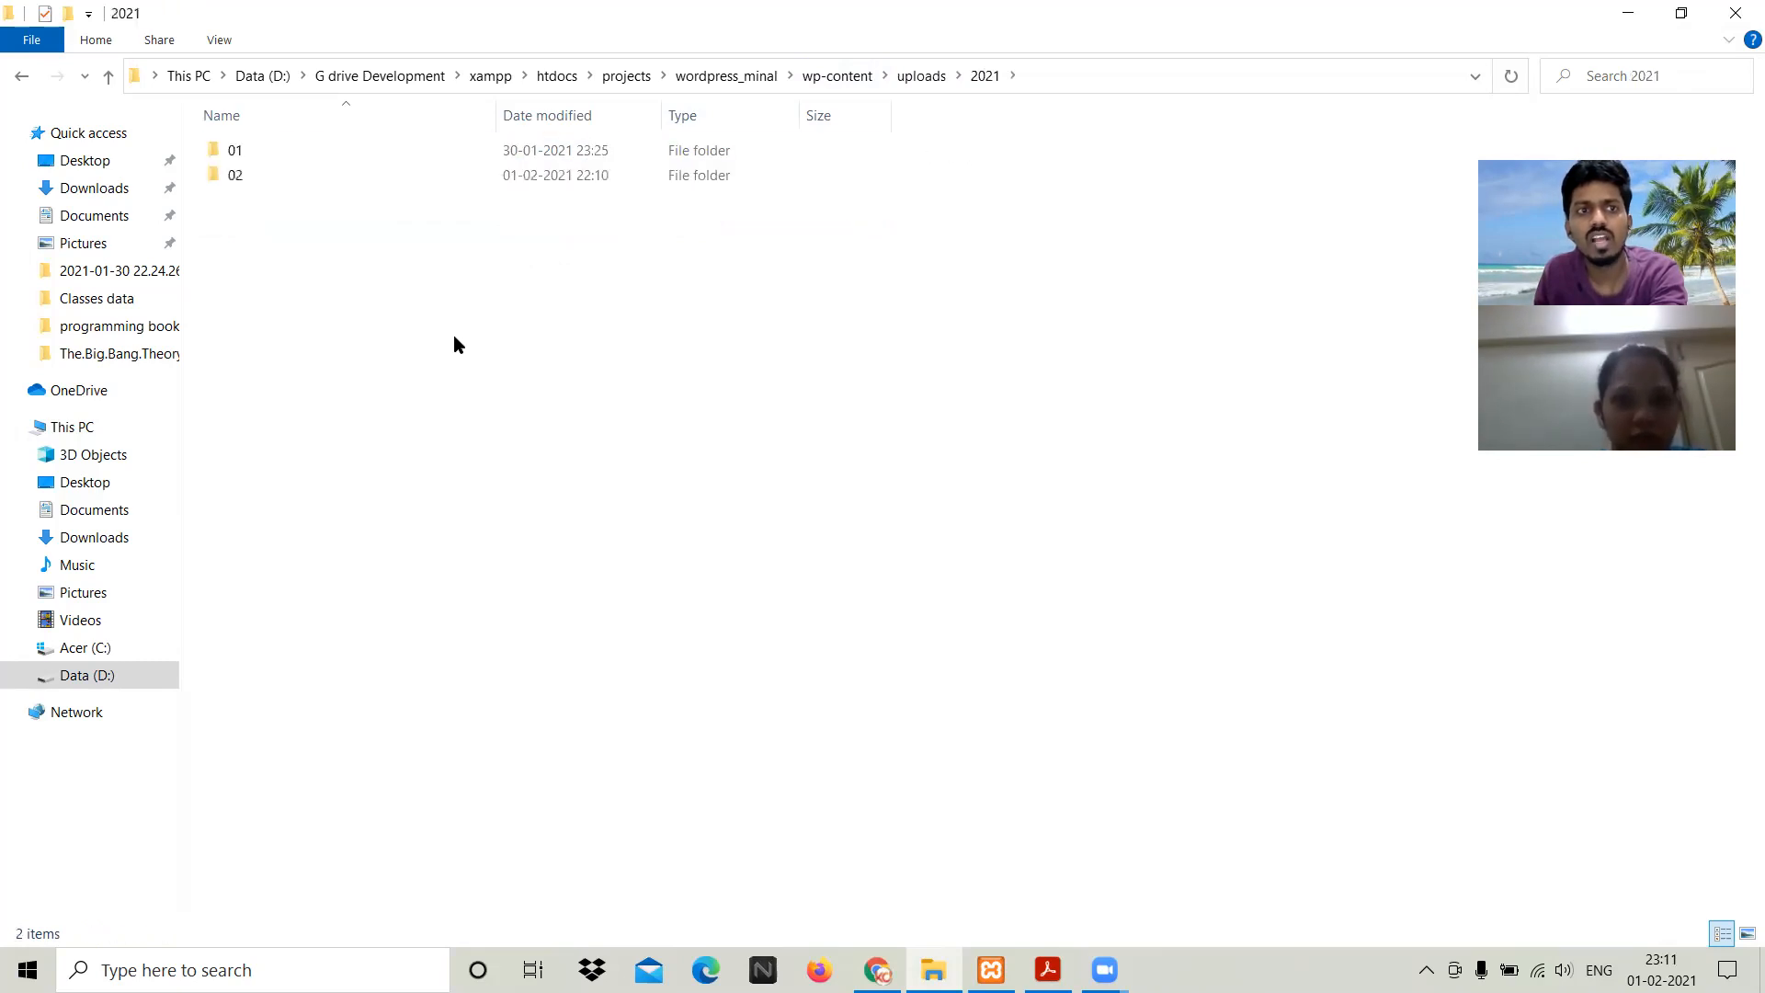
key(Down)
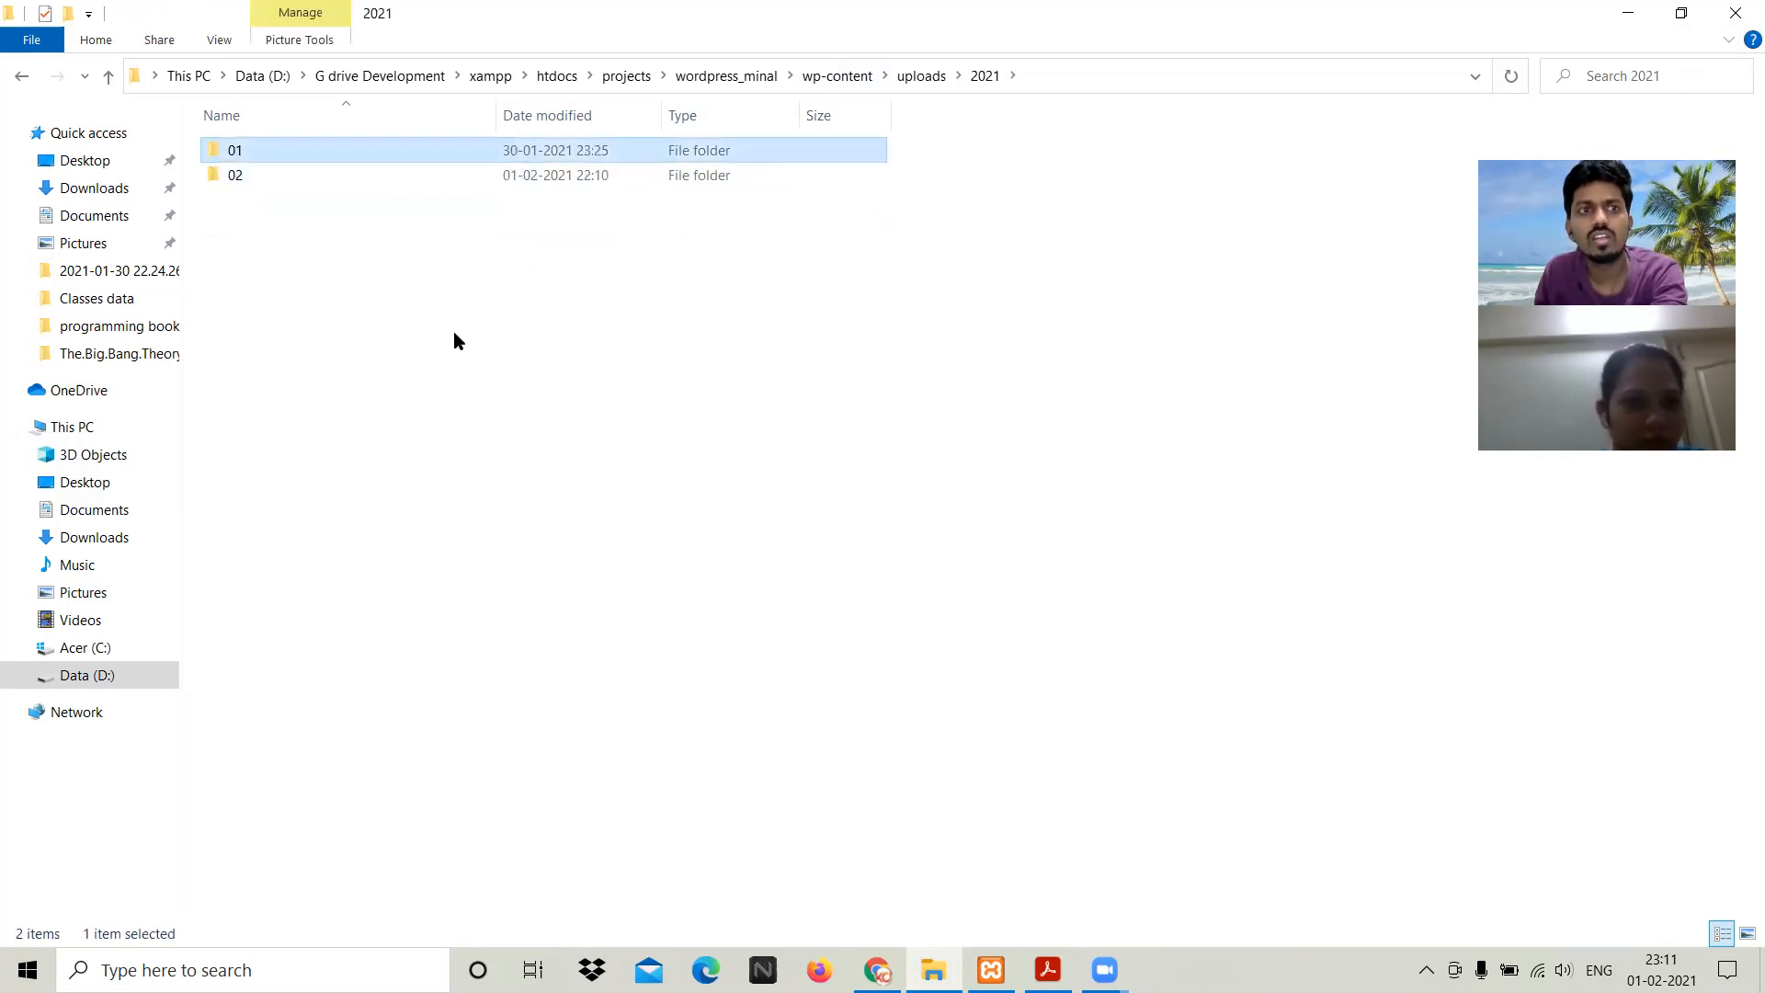
key(Return)
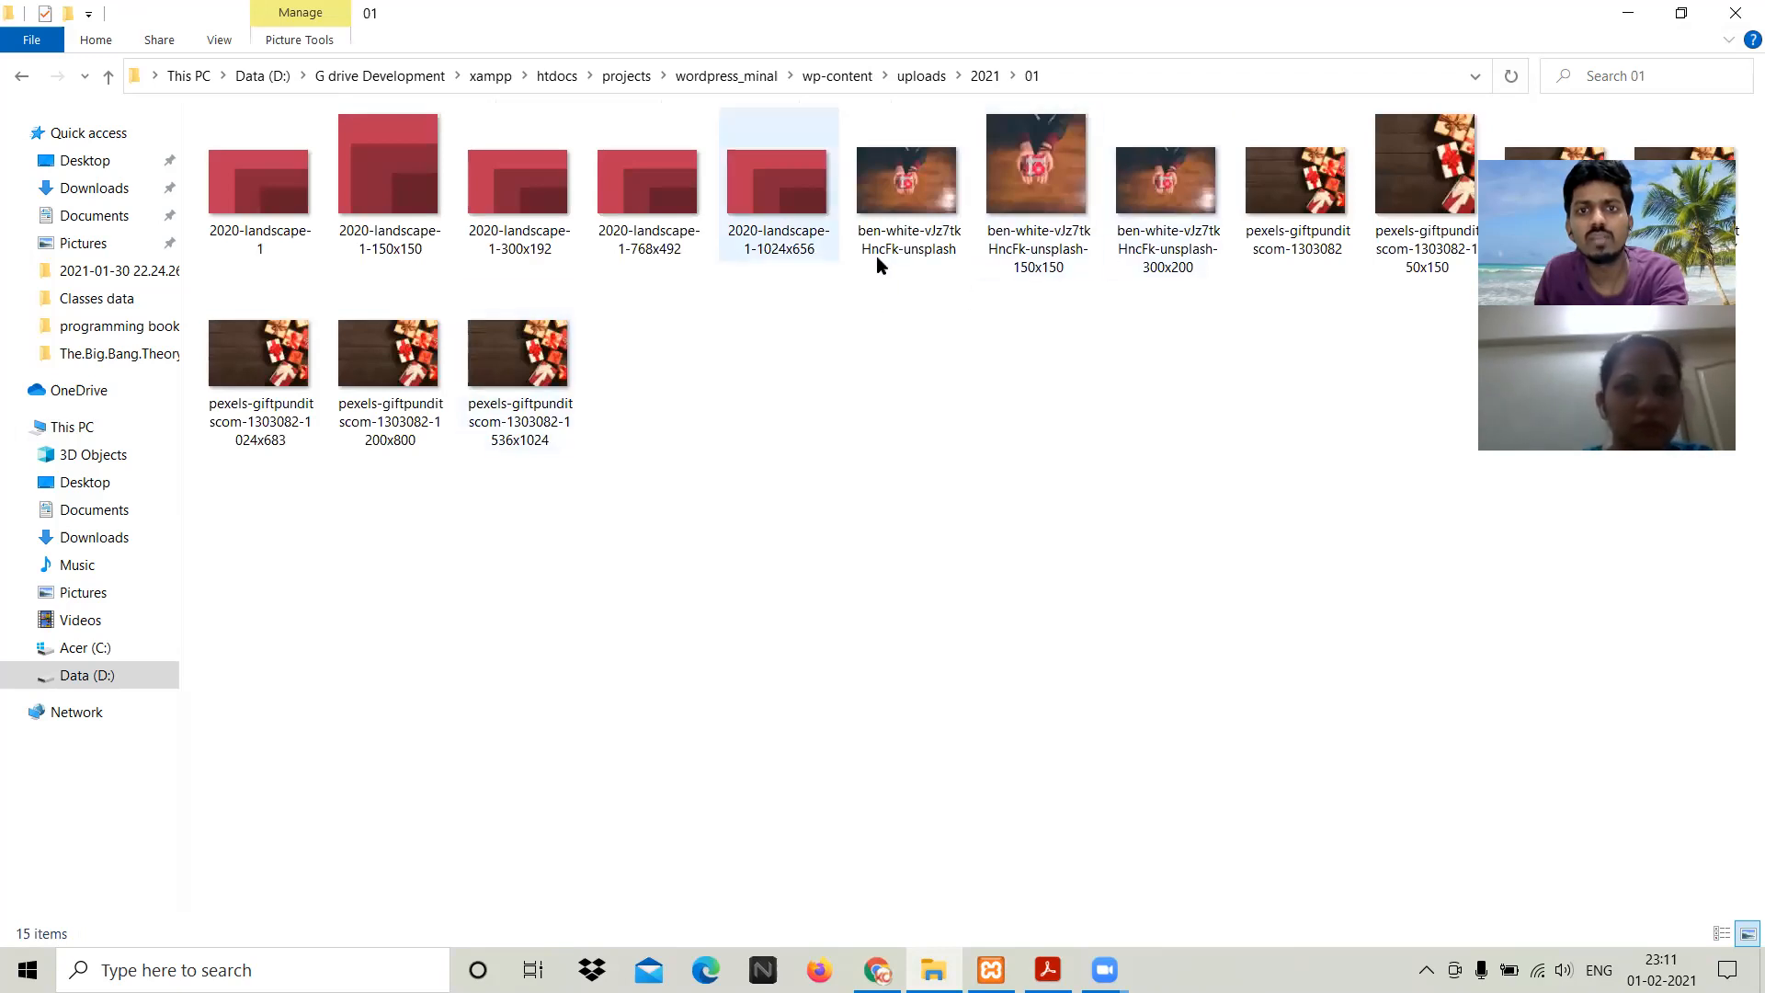
key(BackSpace)
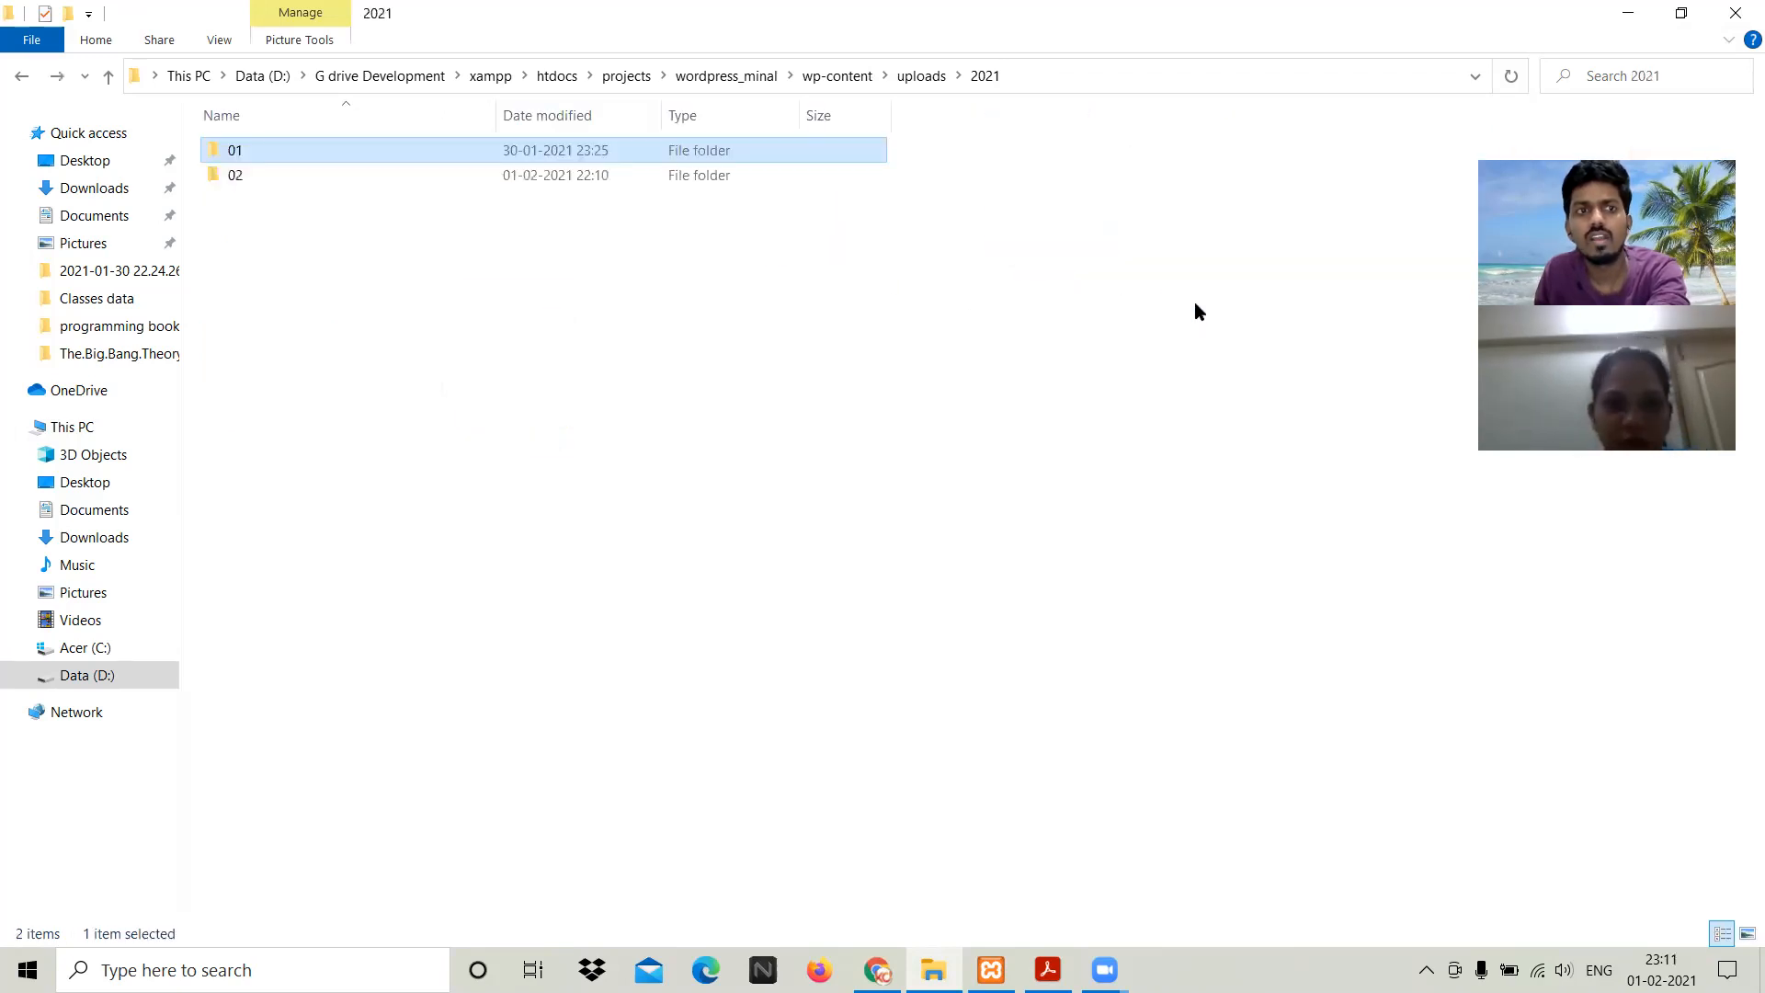
key(BackSpace)
key(Return)
key(Down)
key(Return)
key(BackSpace)
key(BackSpace)
key(BackSpace)
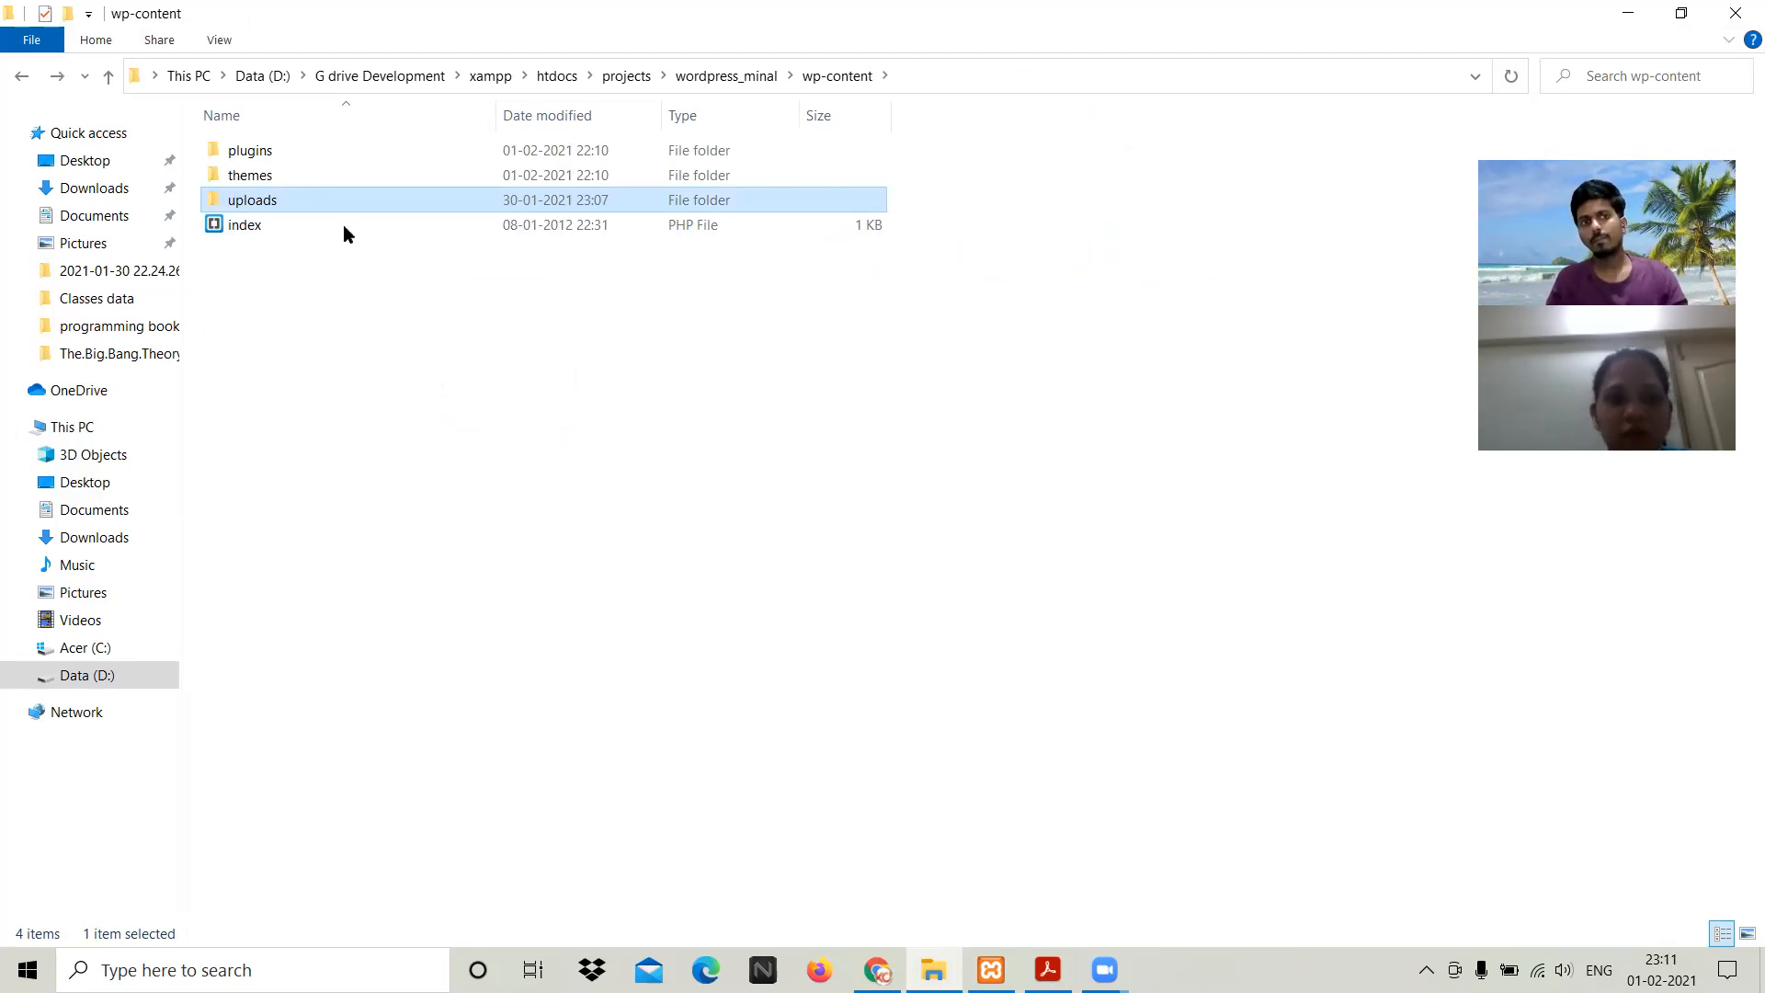
Step: Go back to wordpress_minal and bring the WordPress book PDF to the front
click(722, 76)
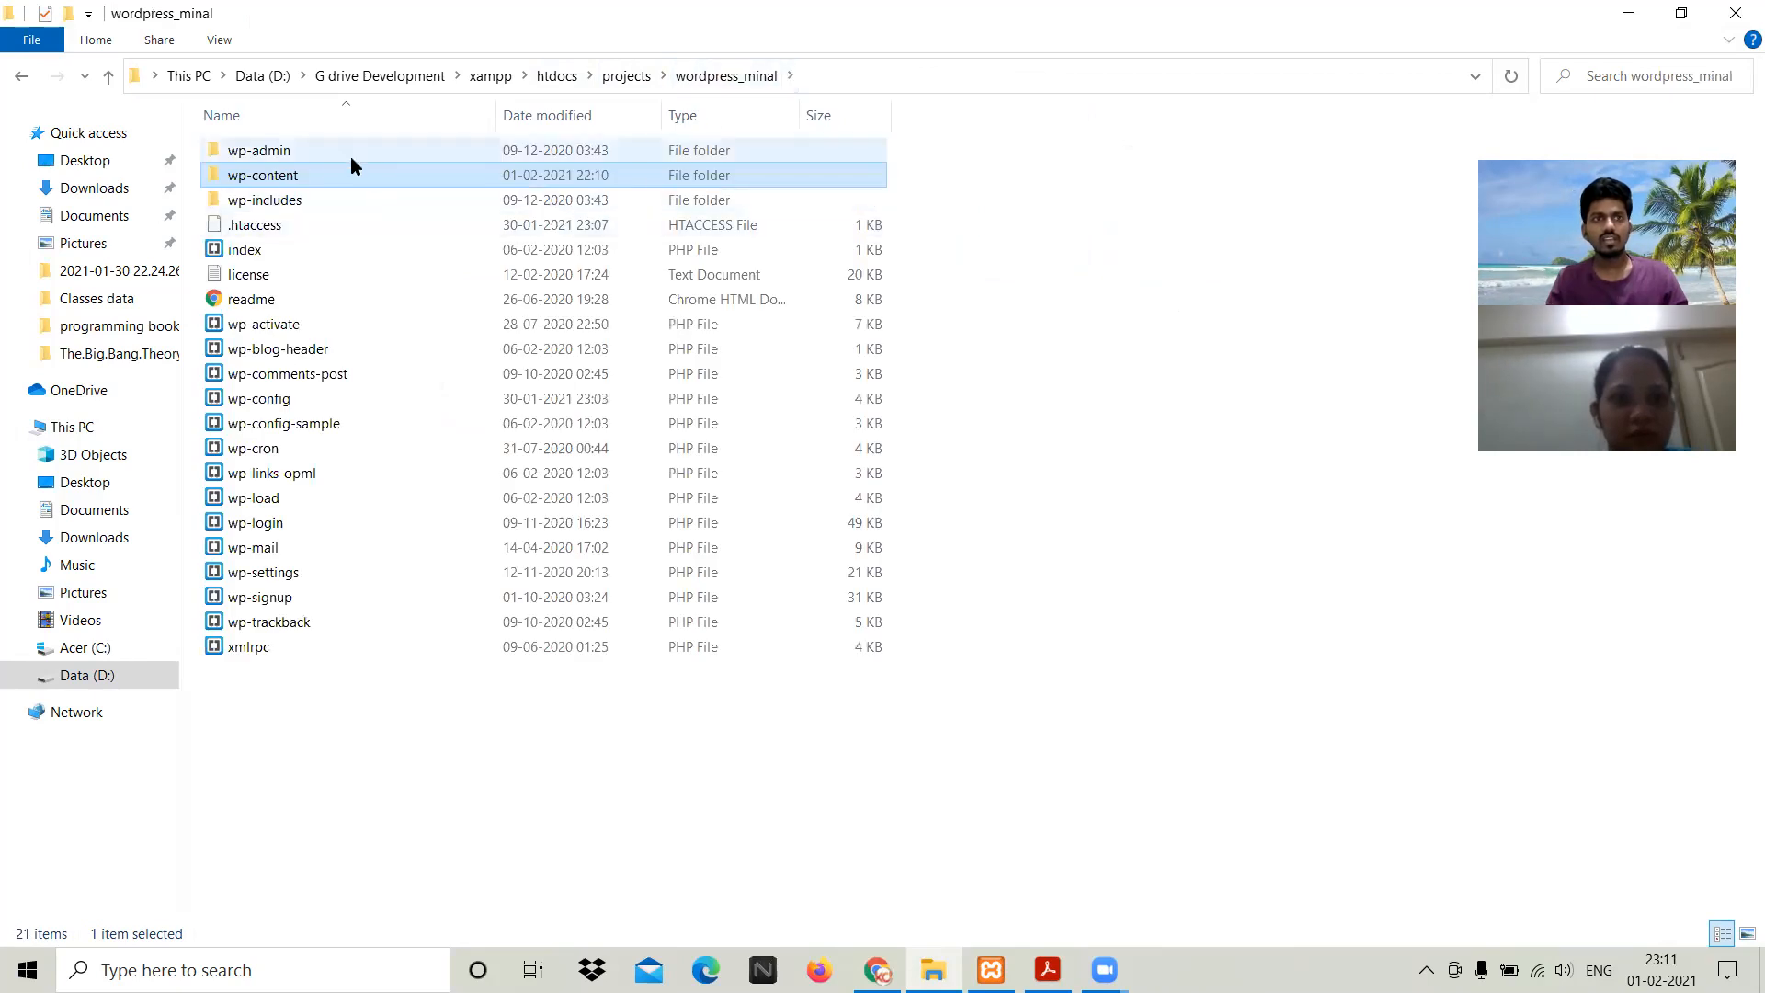
double_click(321, 175)
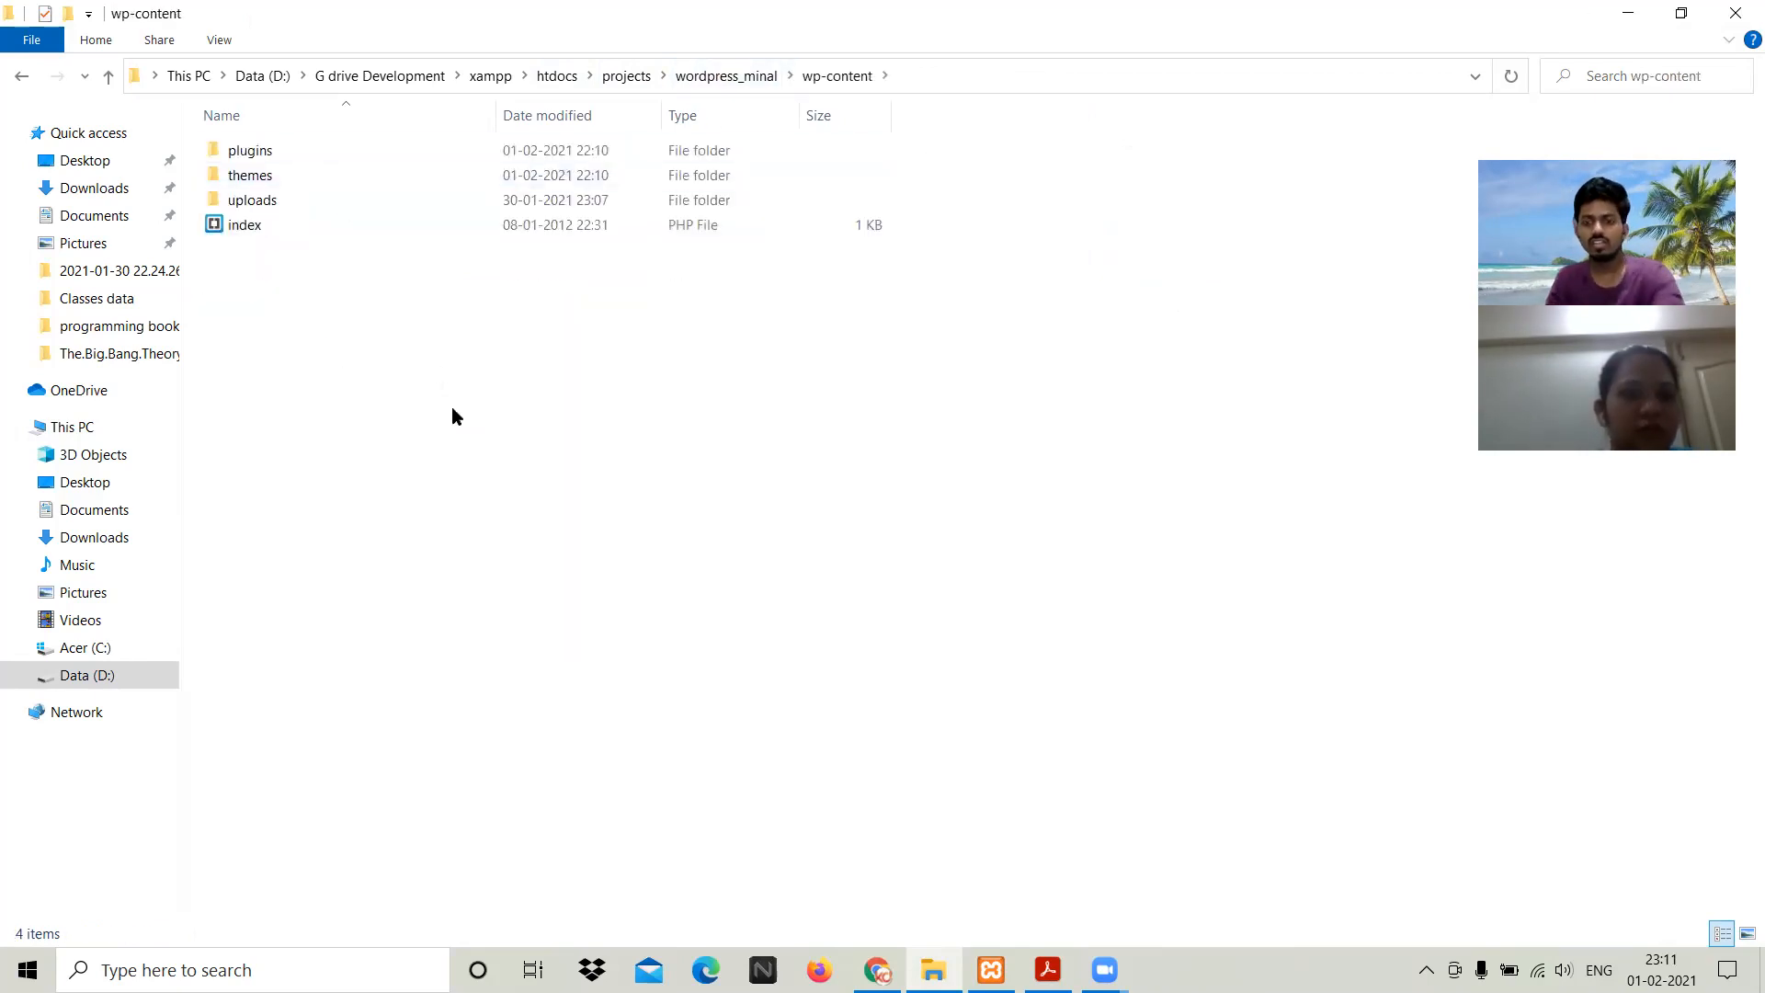
key(alt+Left)
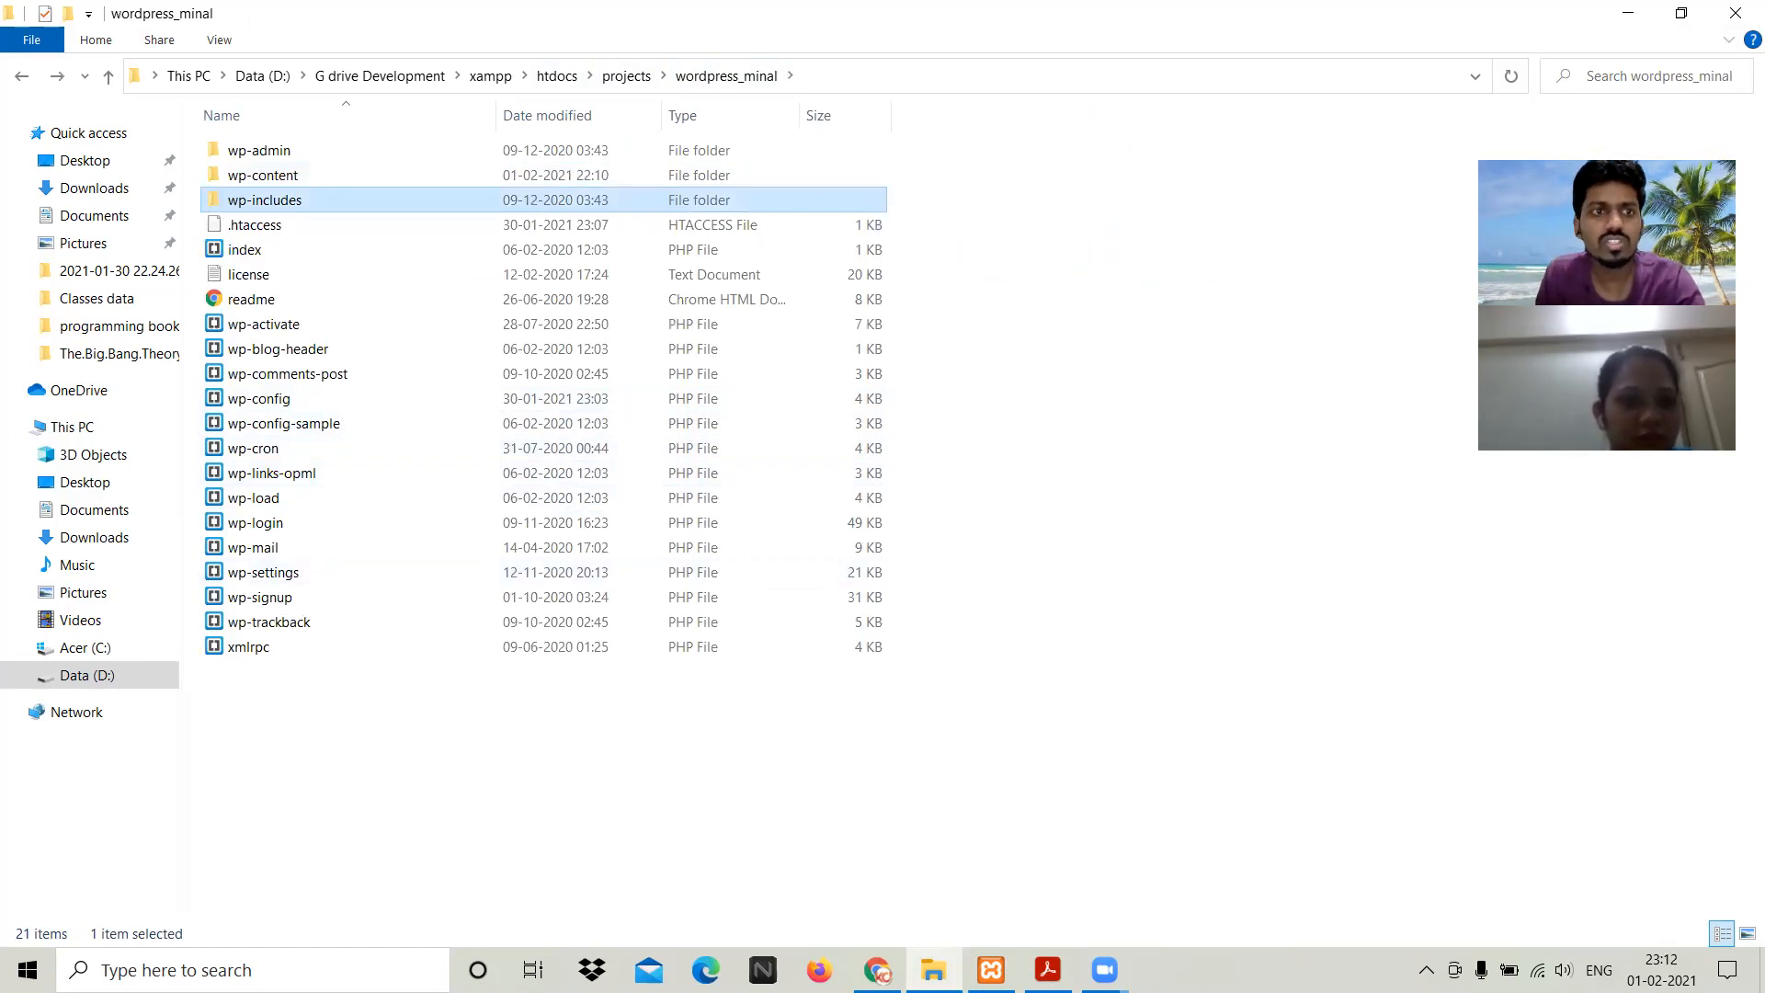
mouse_move(1048, 970)
click(1048, 869)
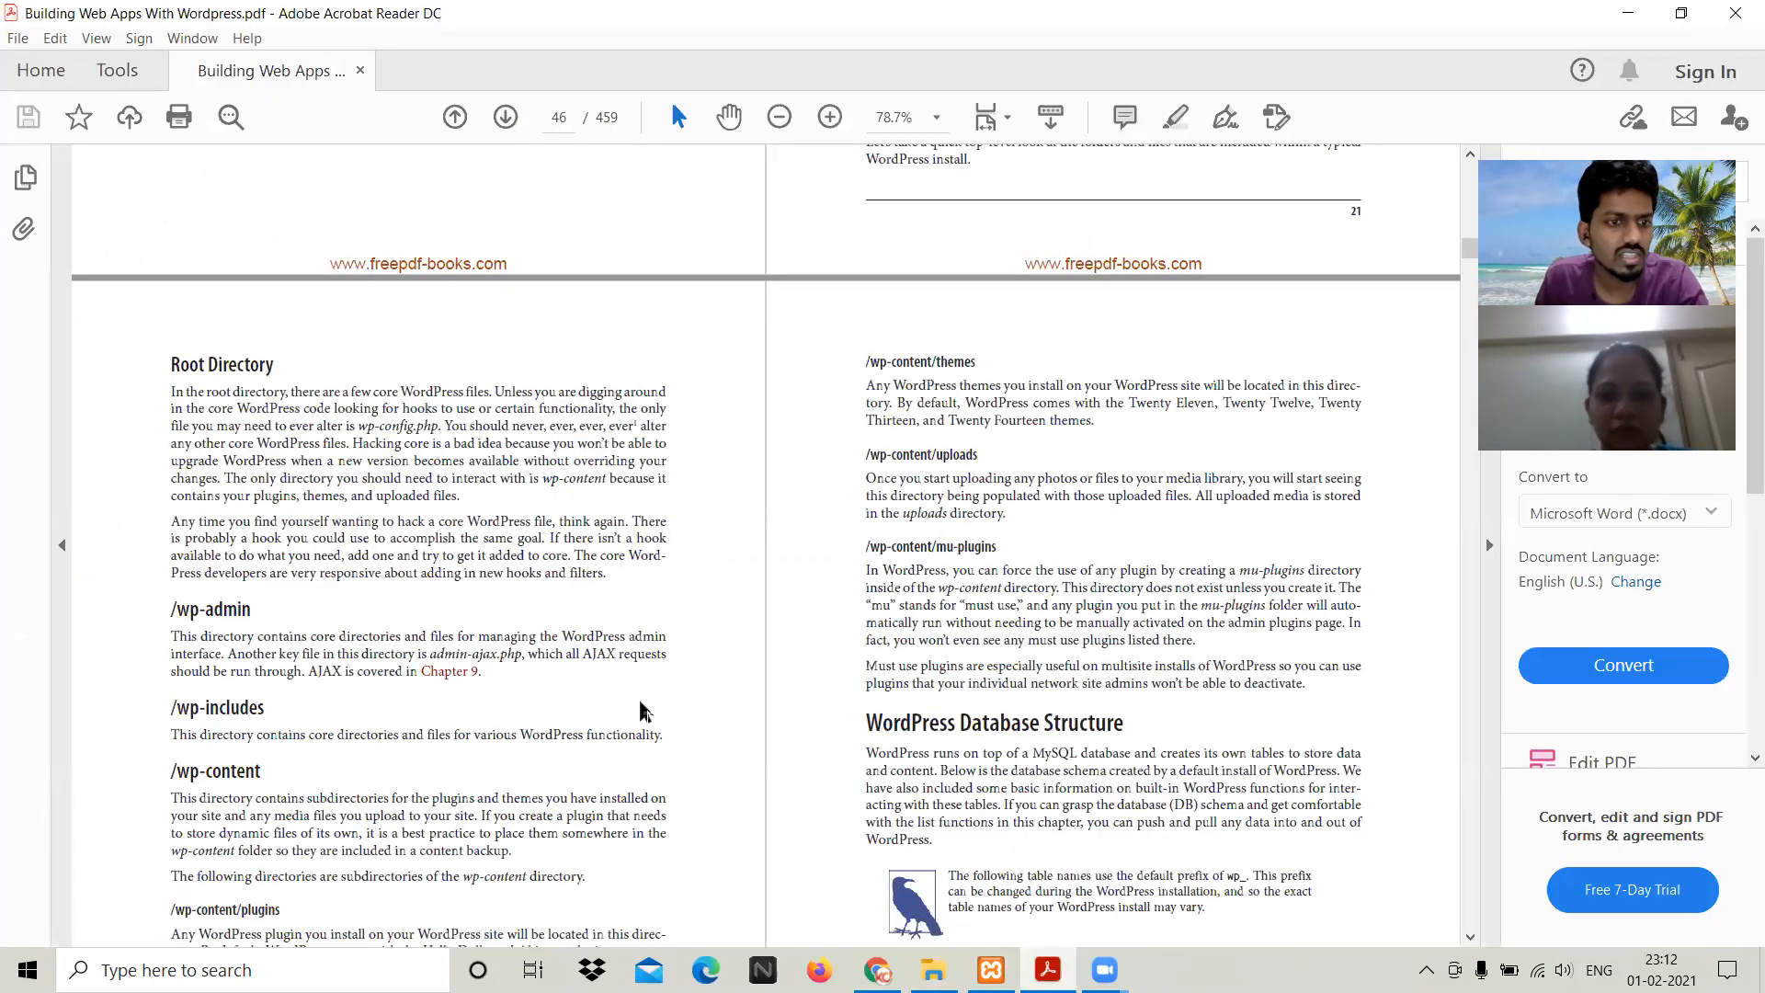
Step: Read a little further in the PDF's directory section, then return to wp-includes in File Explorer
scroll(453, 688, down, 1)
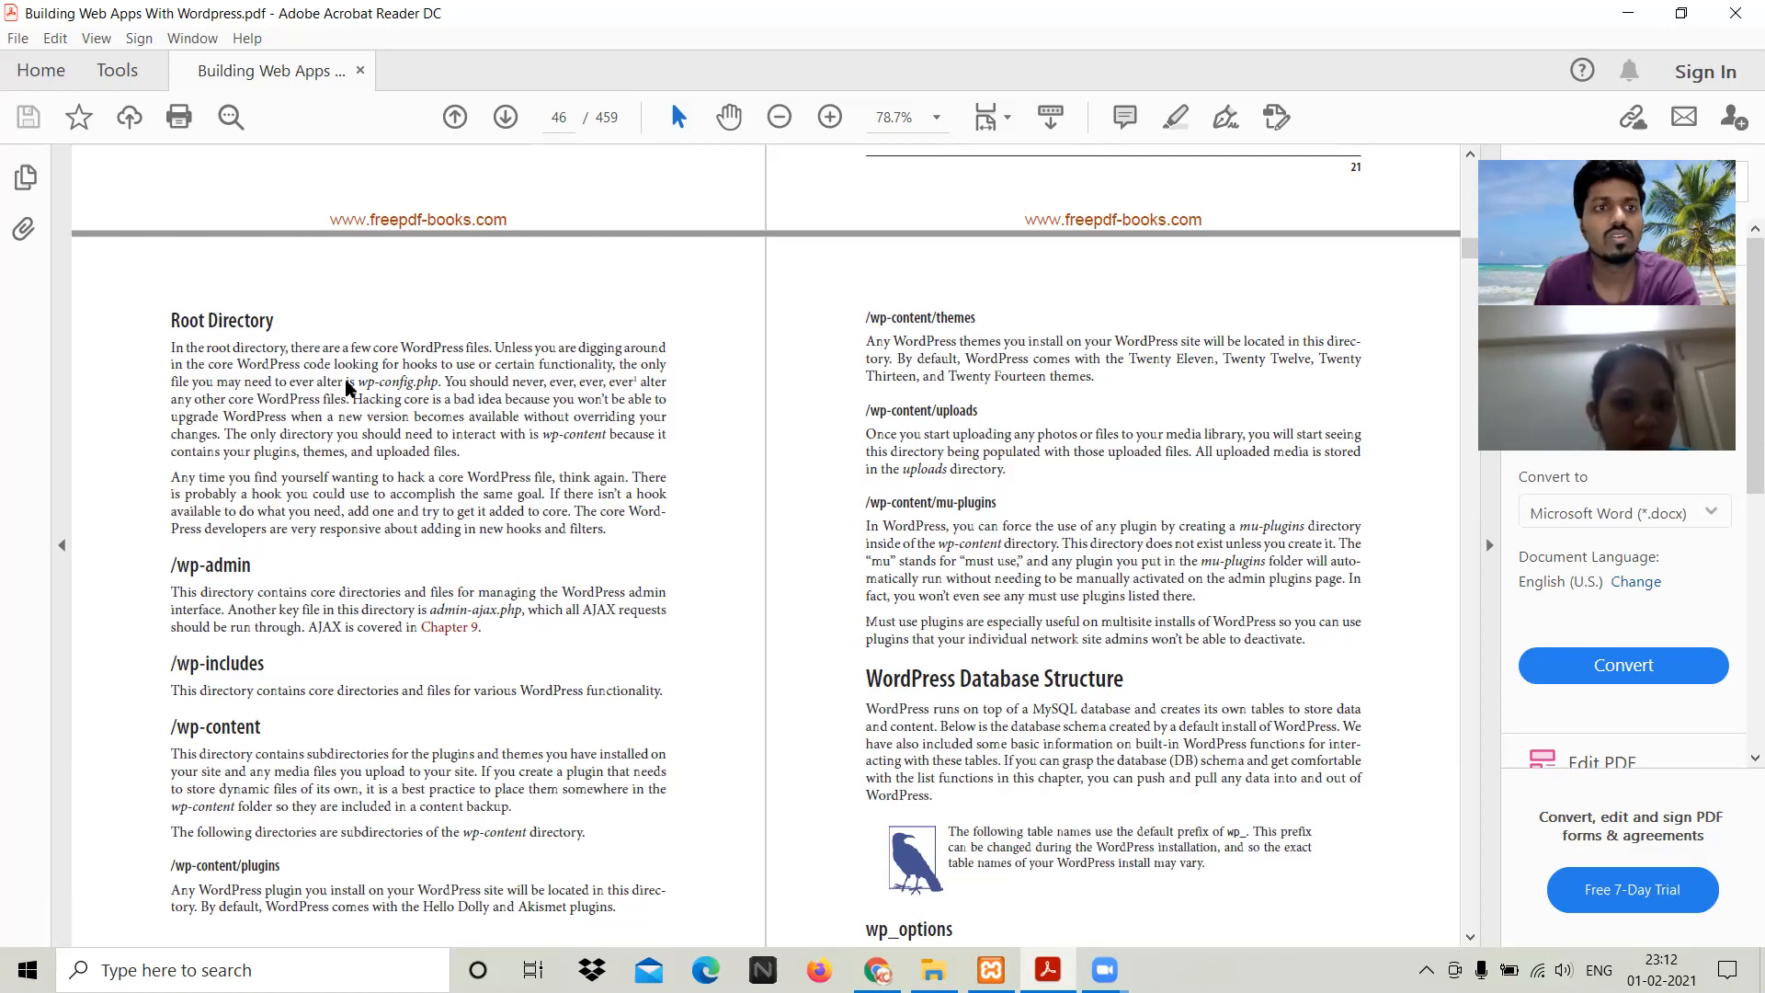
key(alt+Tab)
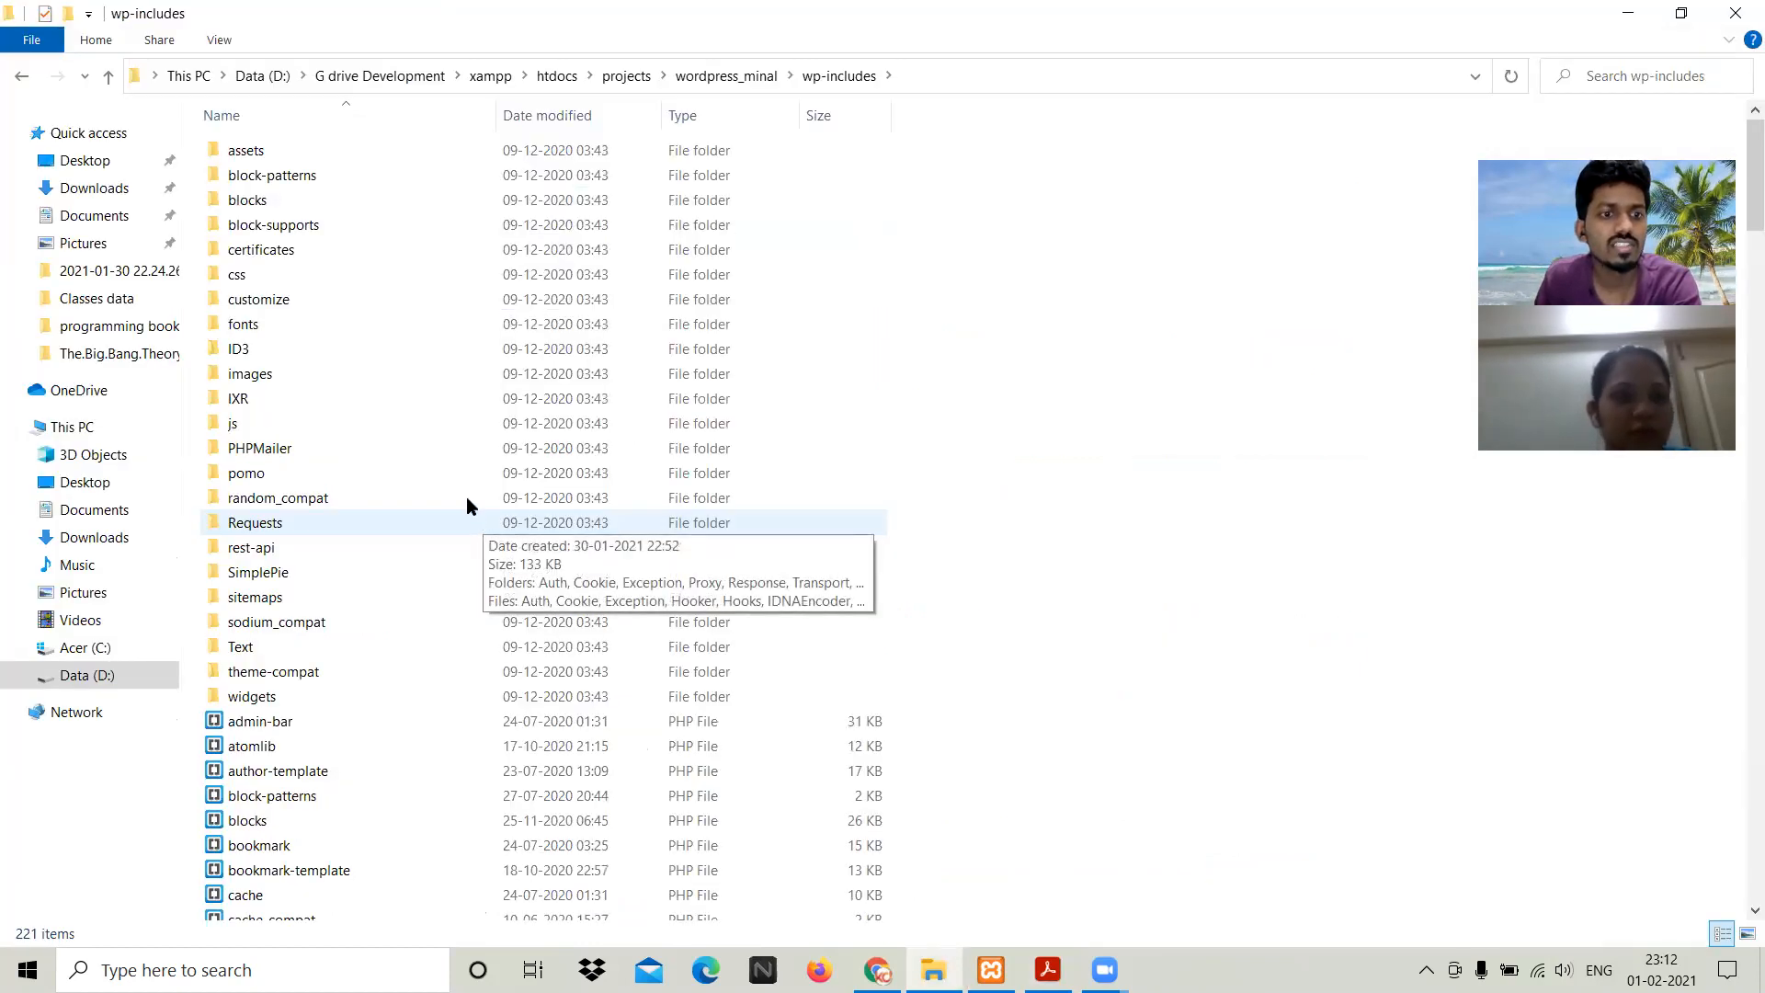
Step: Look through wp-includes' PHPMailer and certificates folders, then go back to wordpress_minal
click(335, 453)
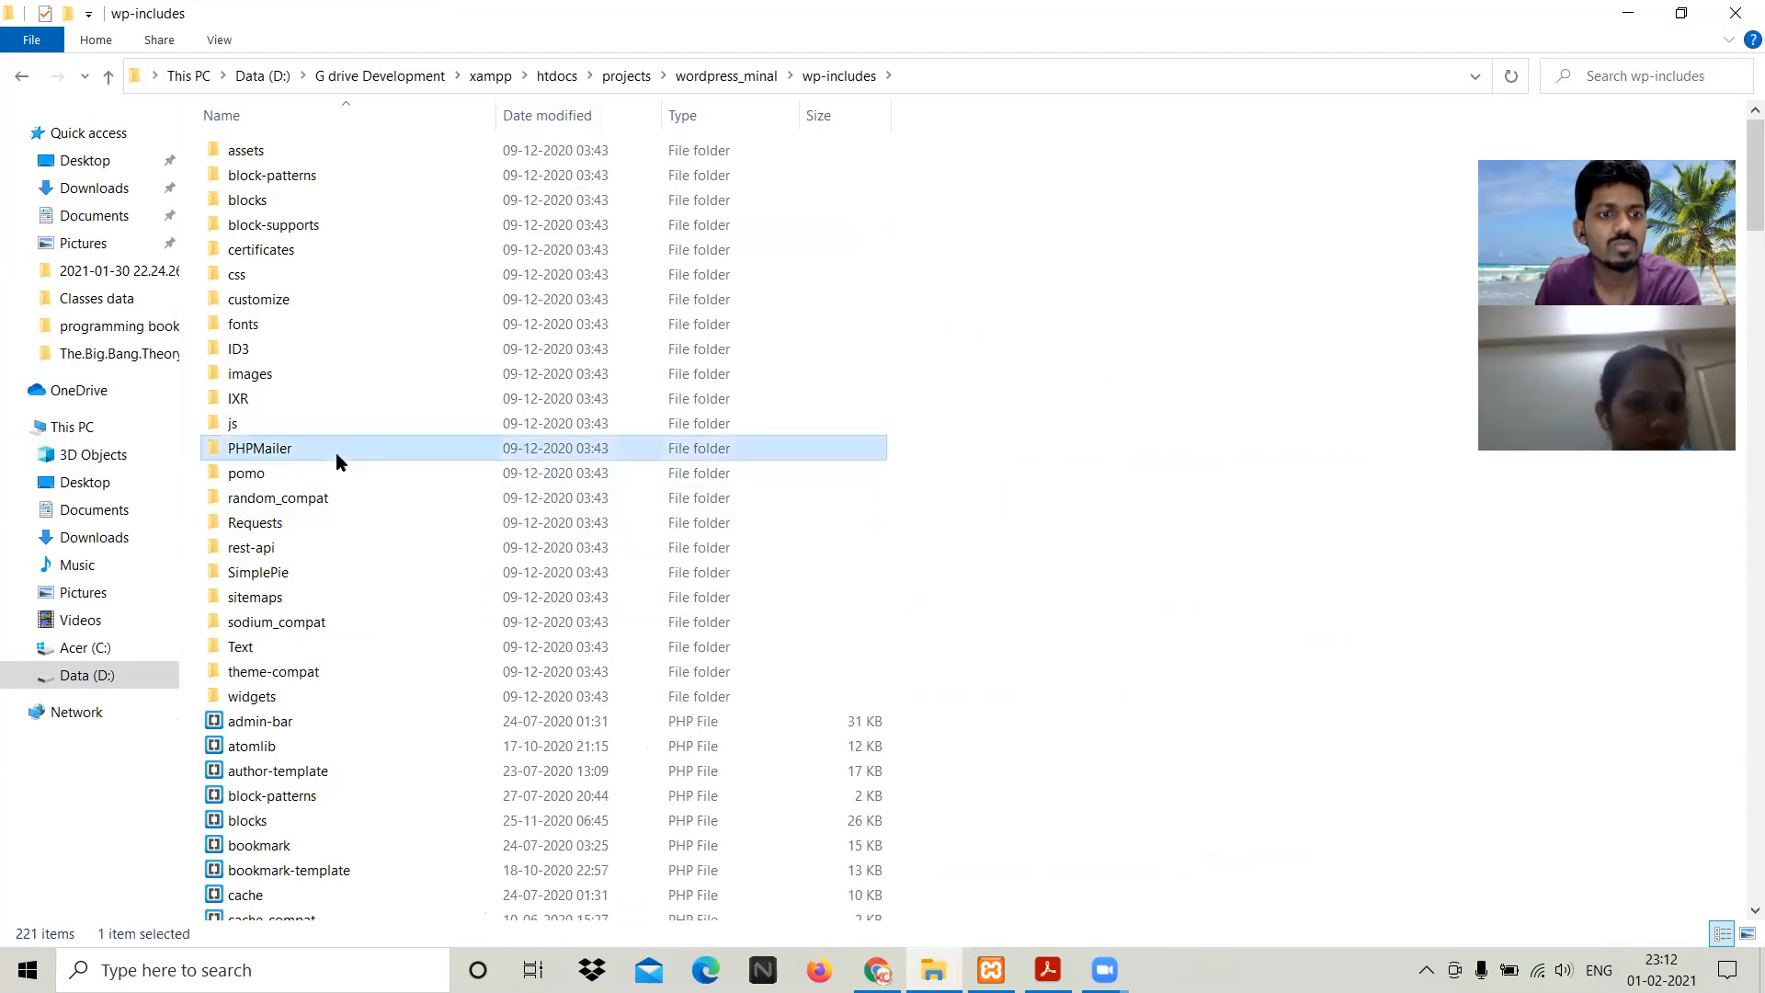
click(288, 254)
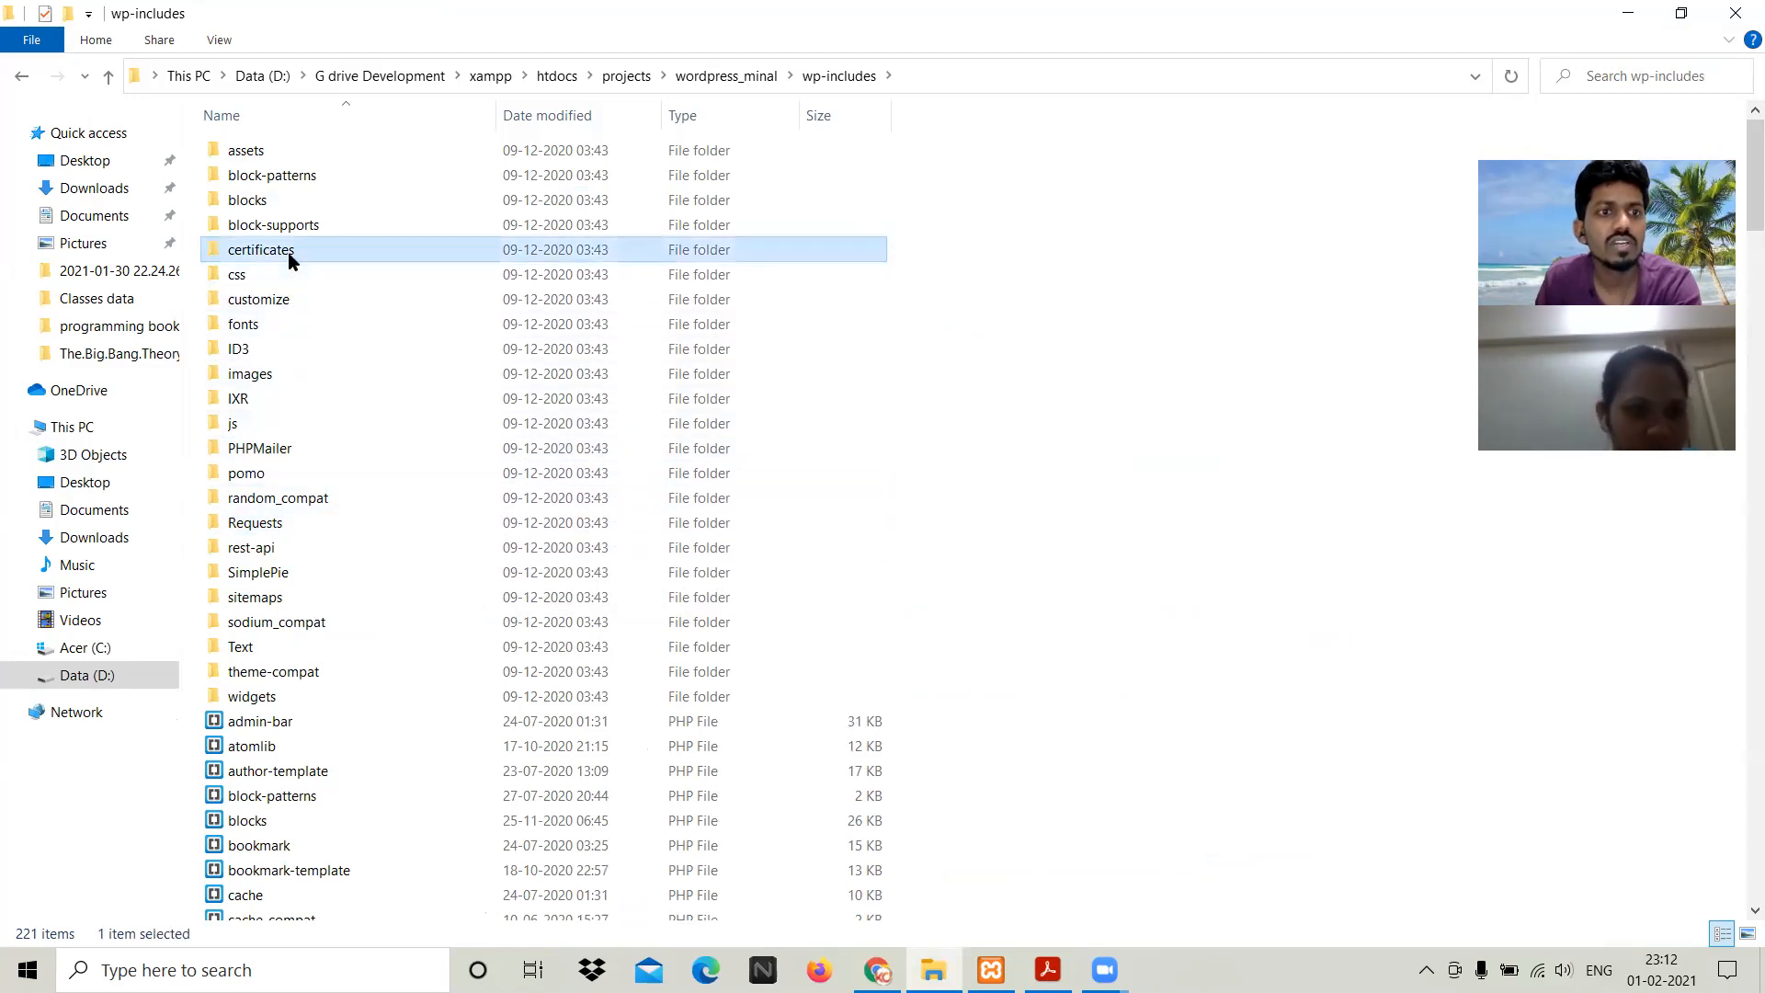
scroll(410, 414, down, 20)
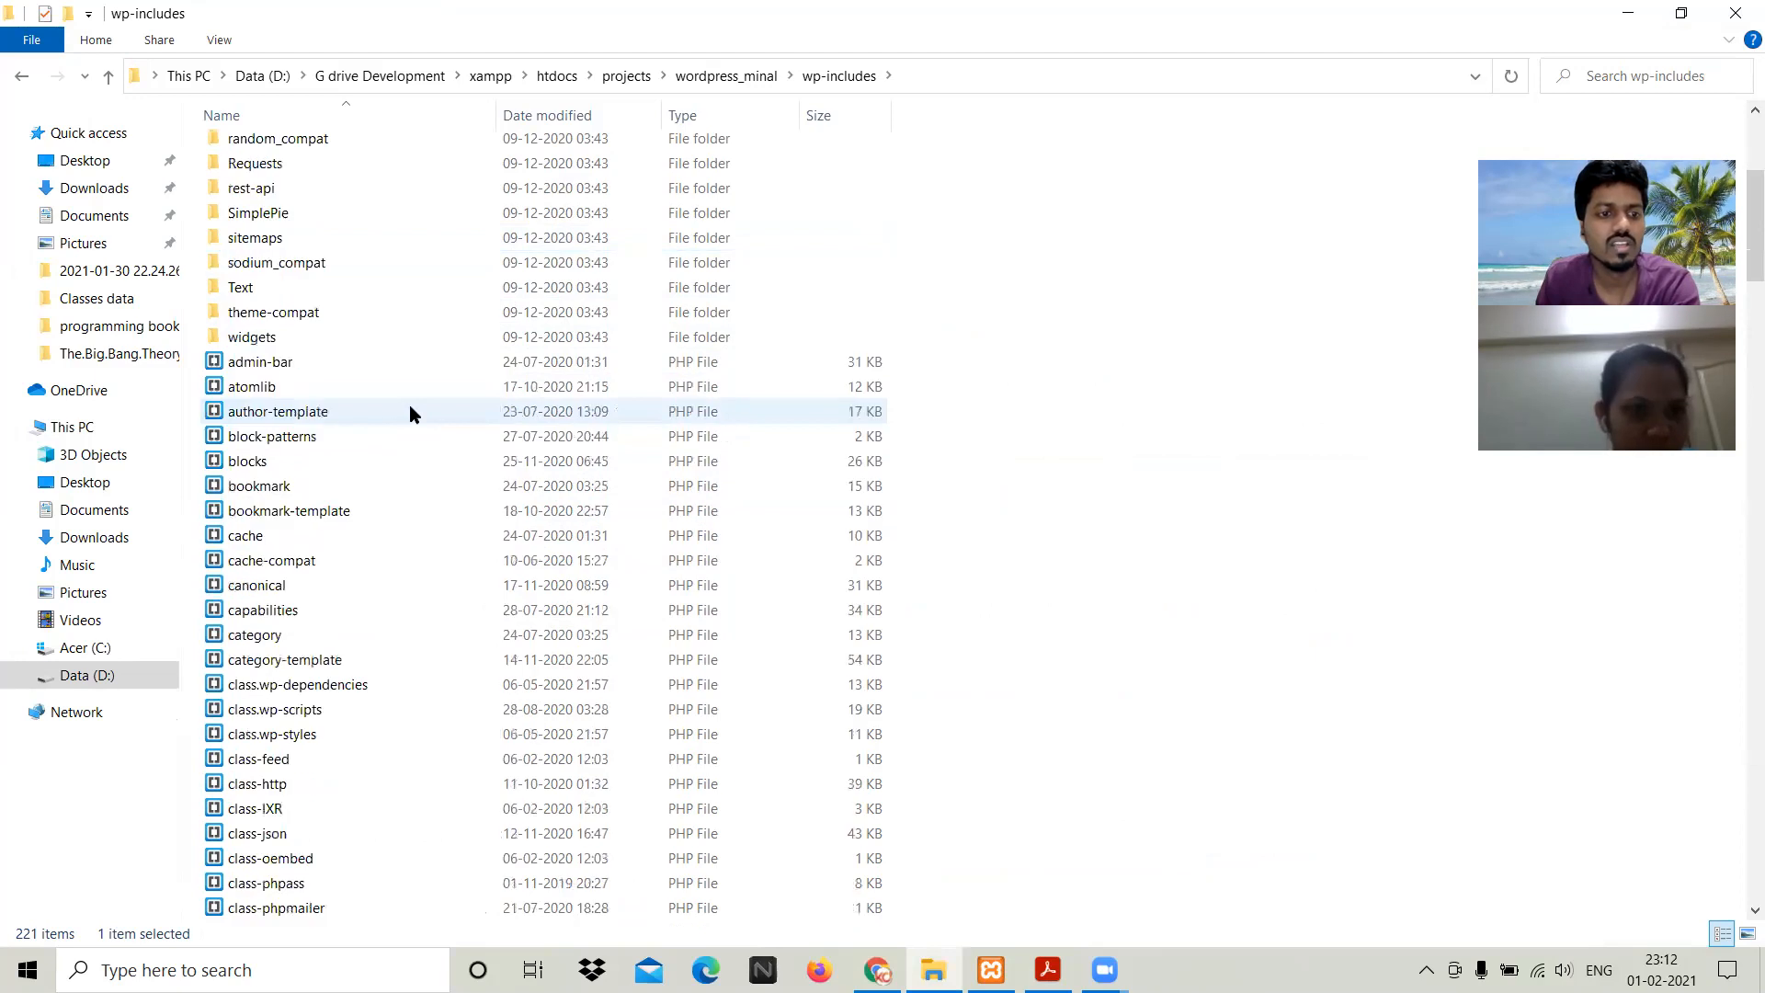
scroll(410, 411, down, 20)
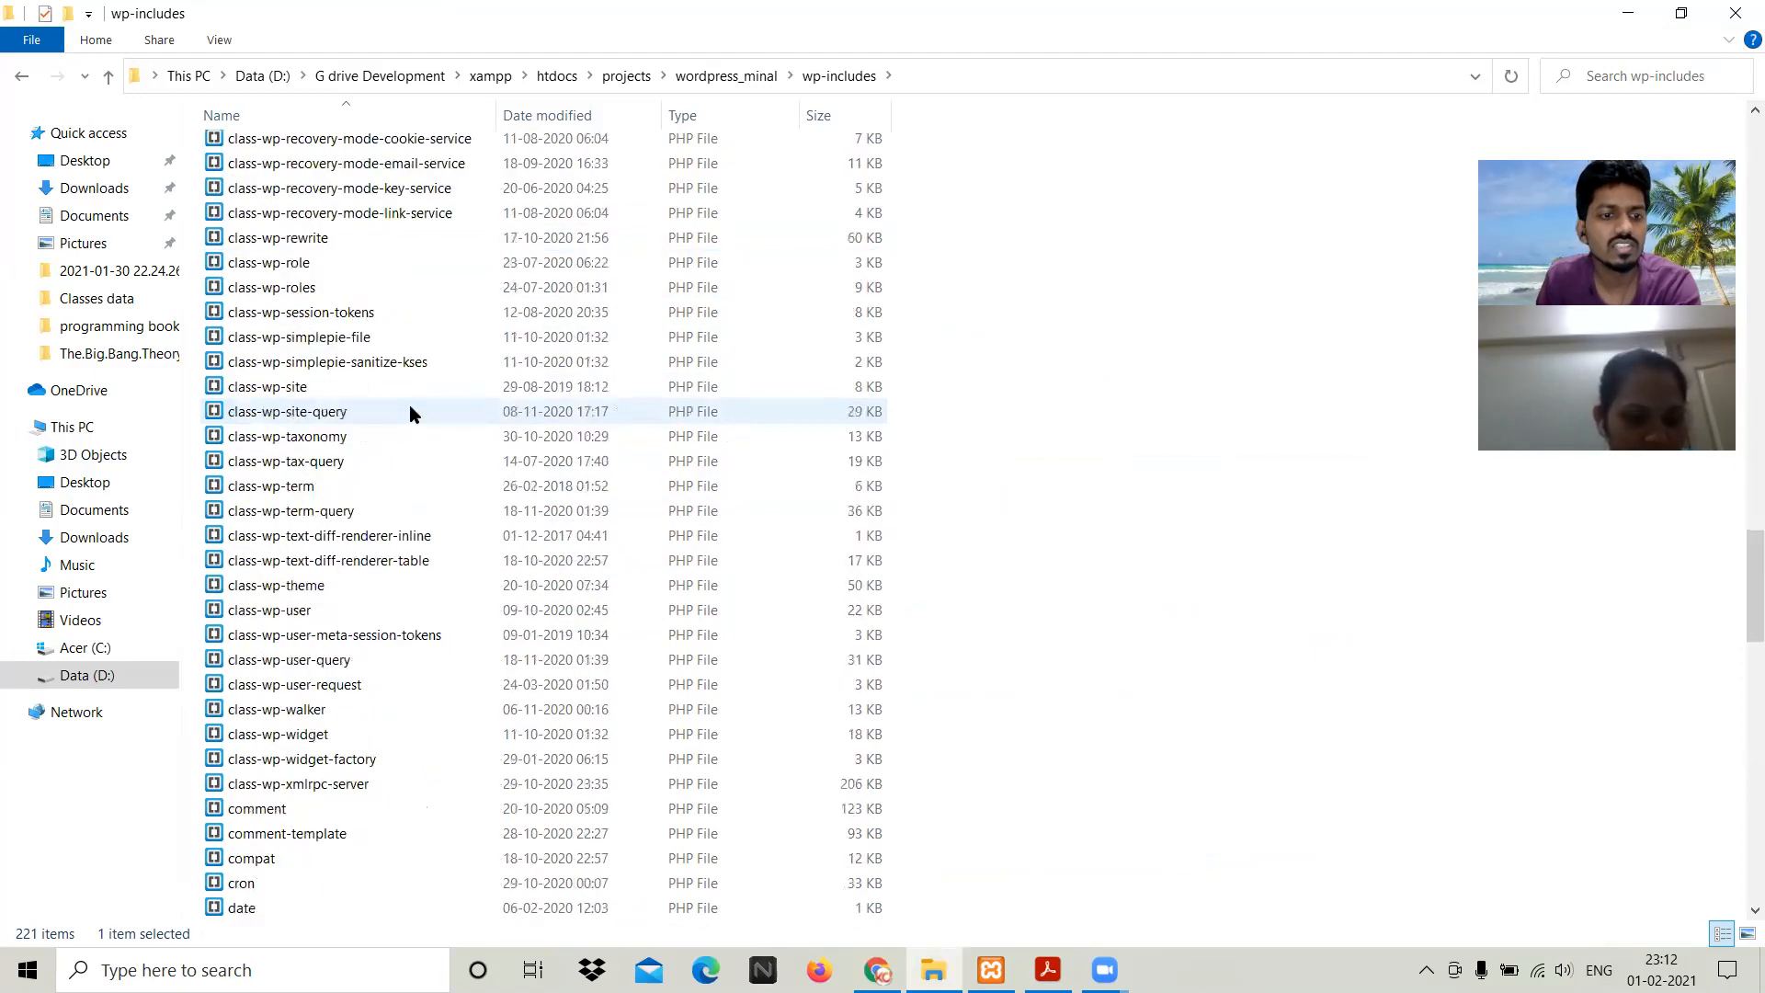
scroll(410, 415, down, 7)
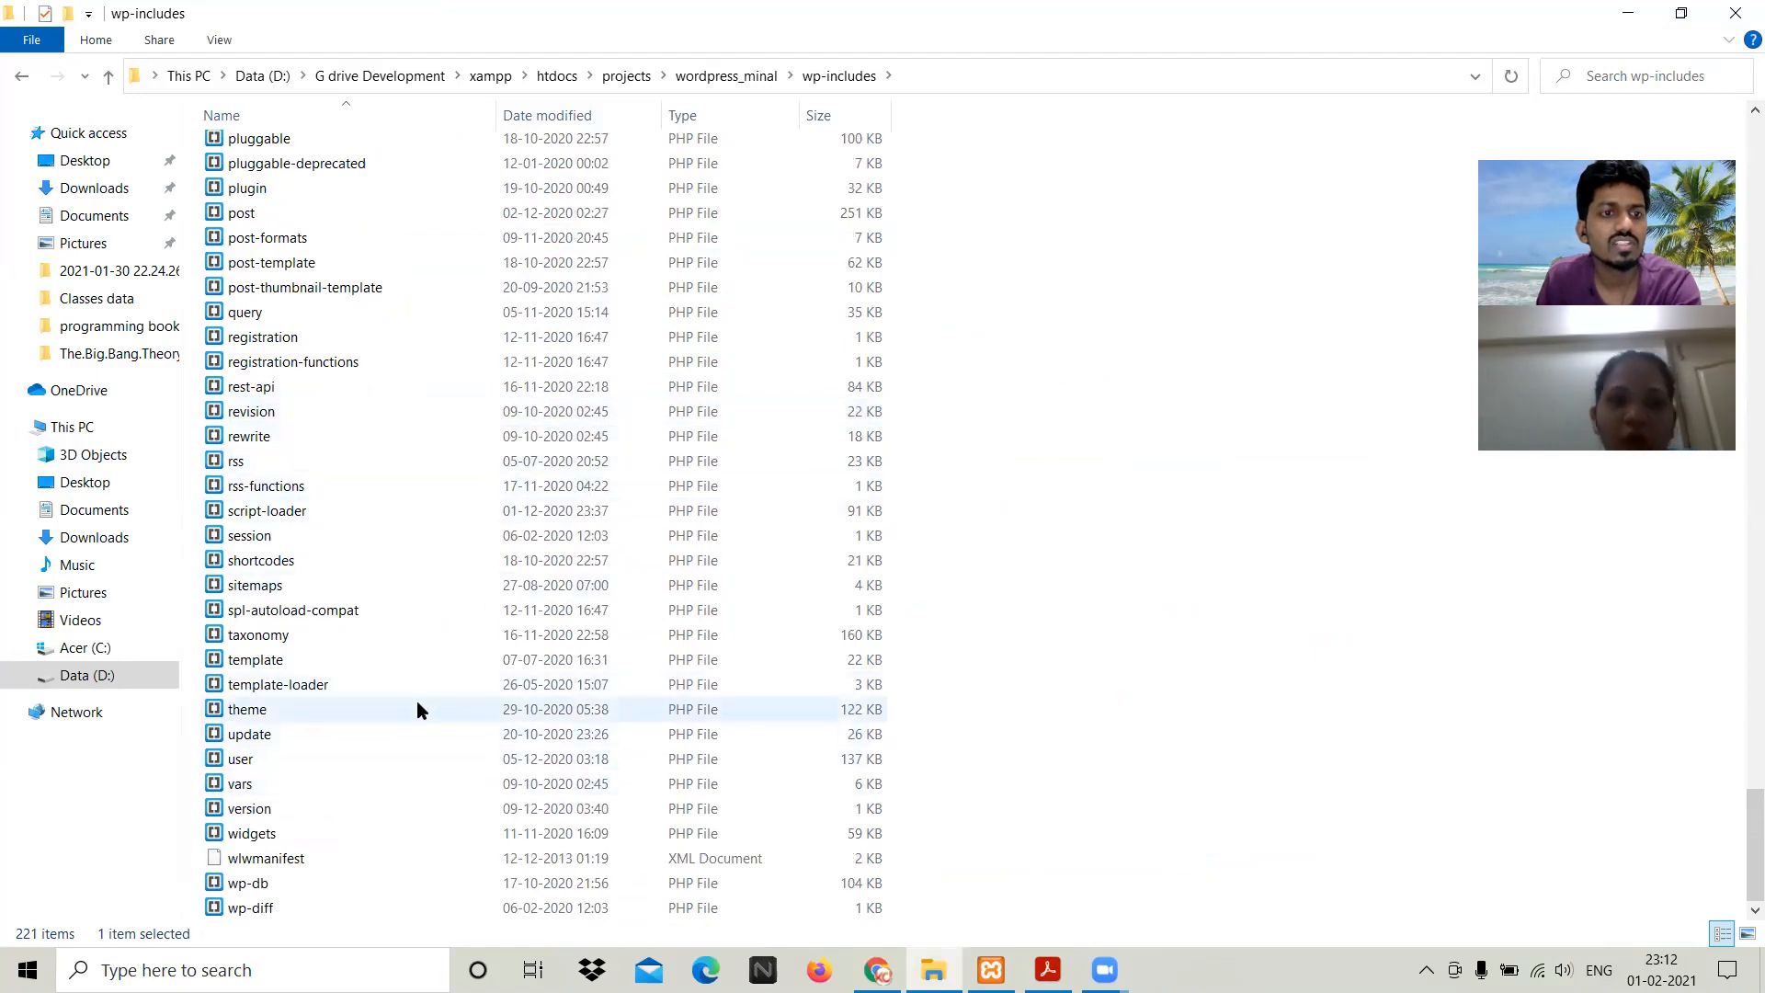
scroll(394, 511, up, 1)
scroll(394, 511, up, 2)
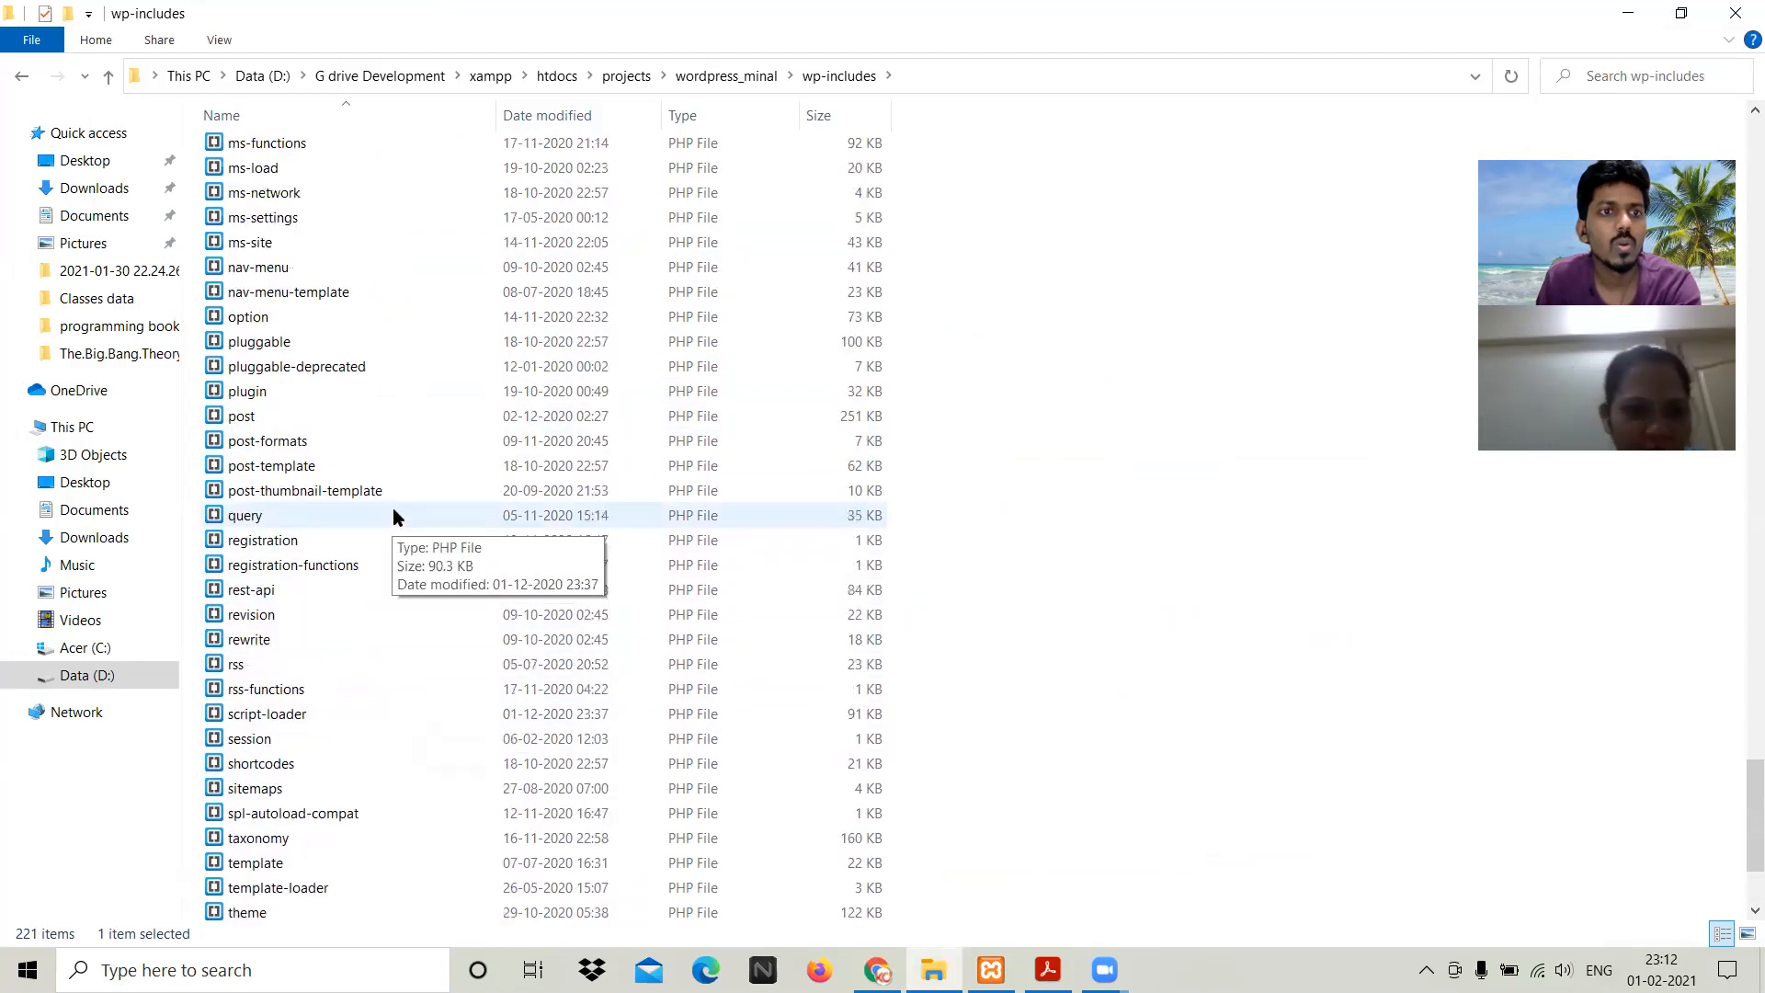
scroll(394, 508, up, 2)
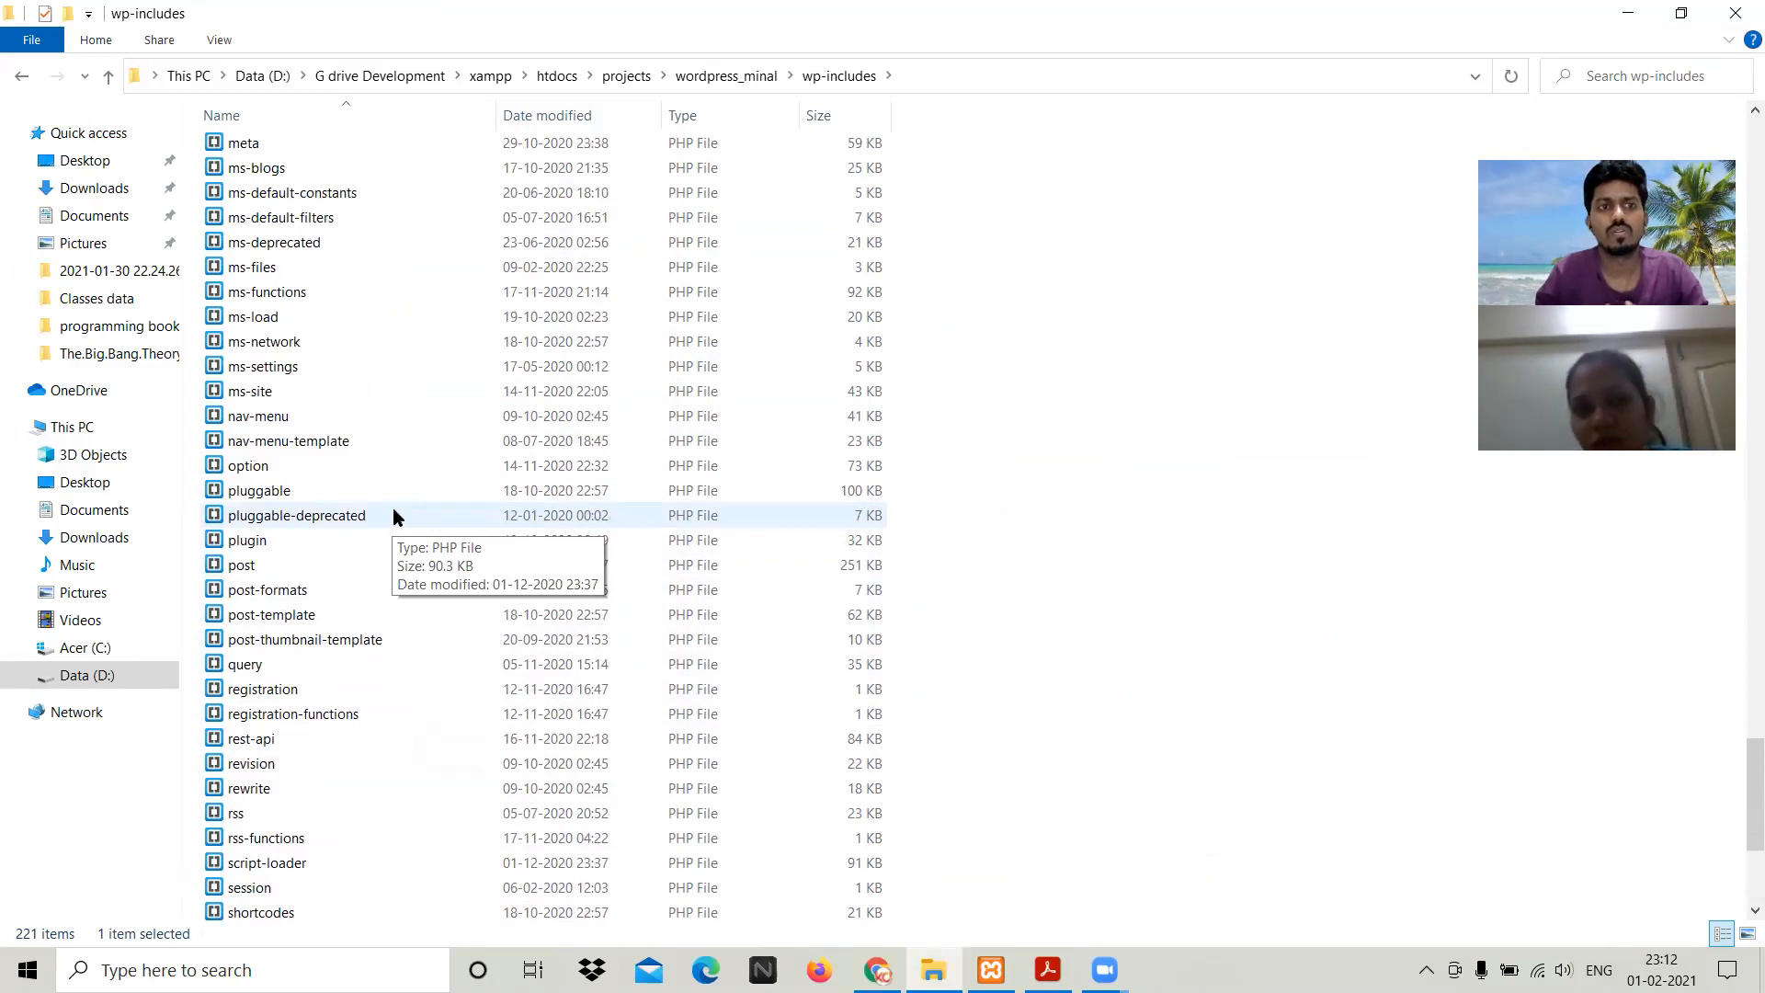
key(BackSpace)
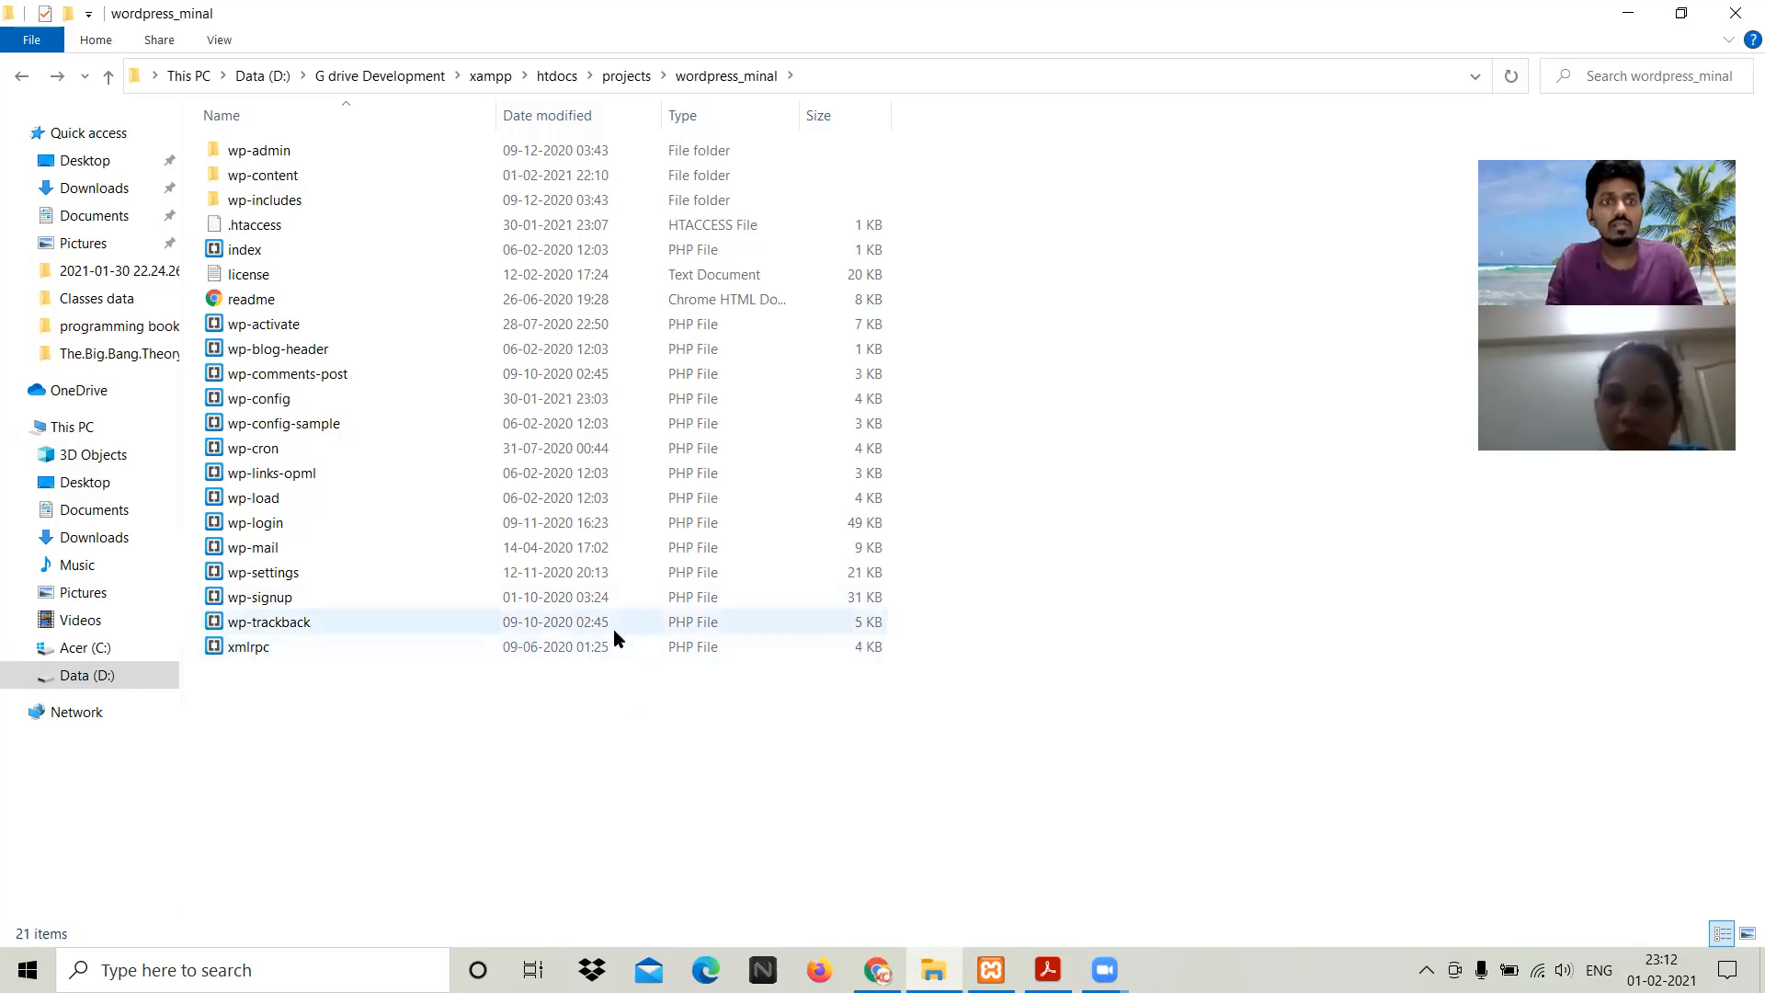
Step: Reopen wp-includes, scroll its full file list, then return to wordpress_minal via the address bar
double_click(333, 206)
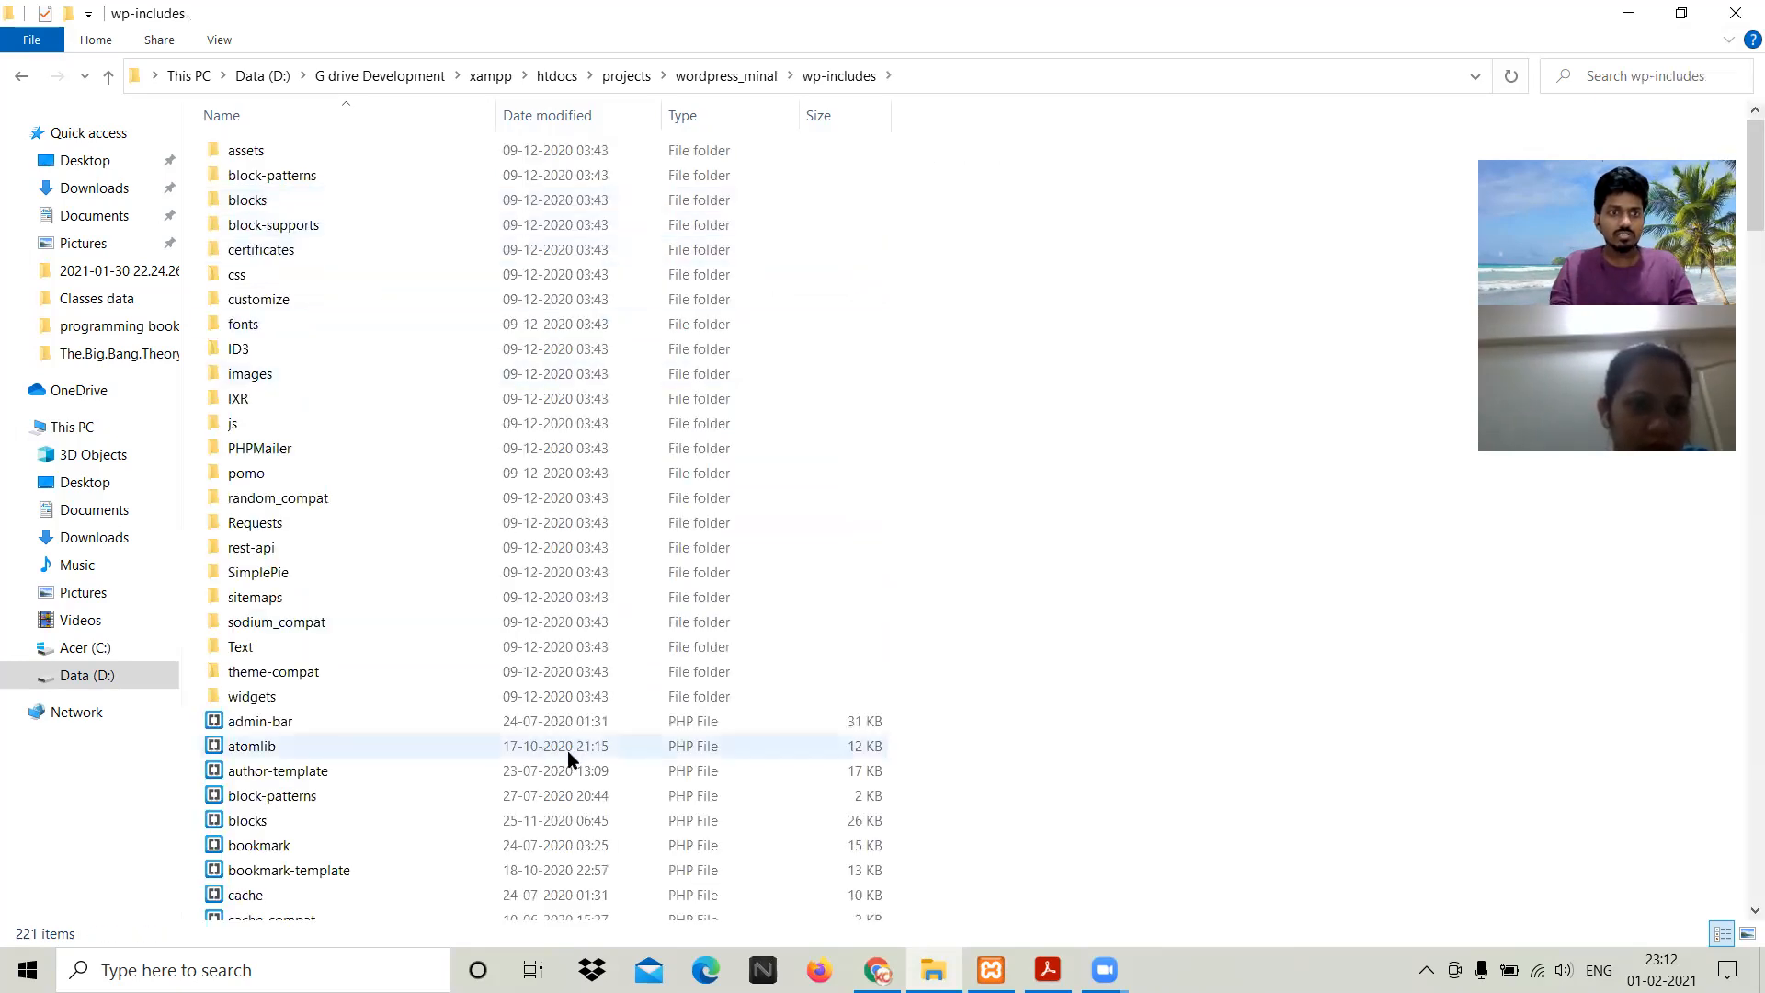
scroll(472, 612, down, 1)
scroll(474, 616, down, 2)
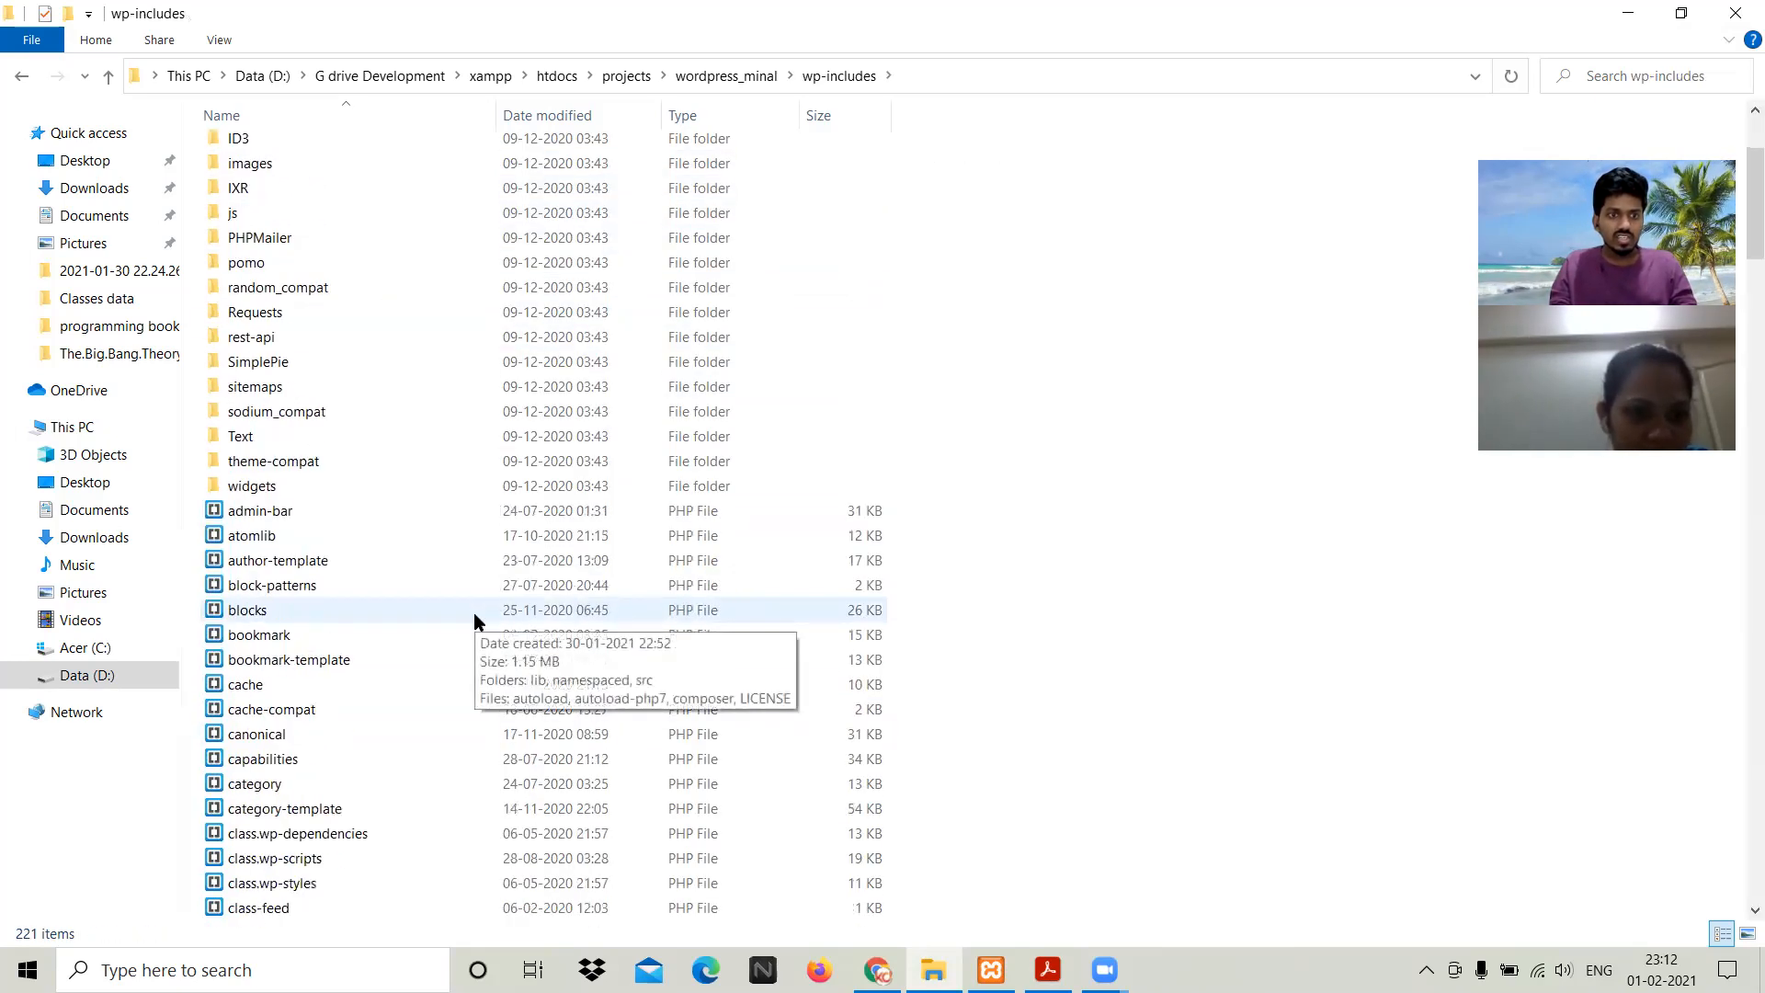
scroll(472, 612, down, 1)
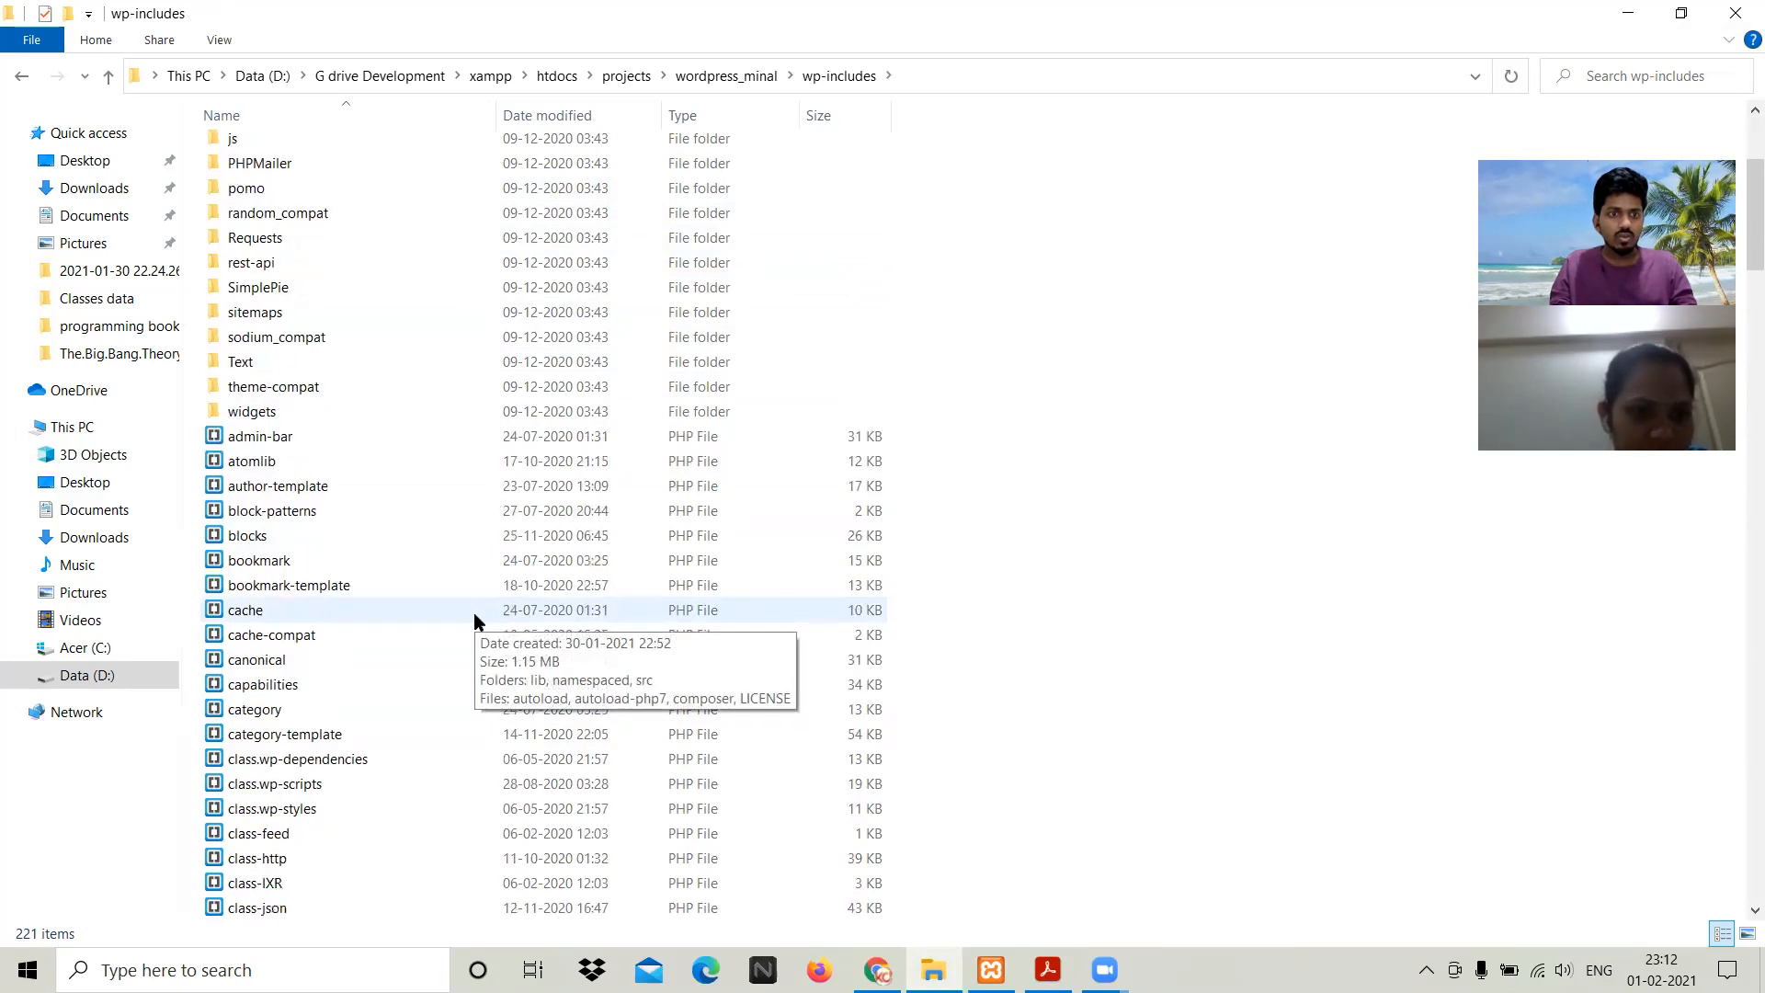
scroll(473, 612, down, 1)
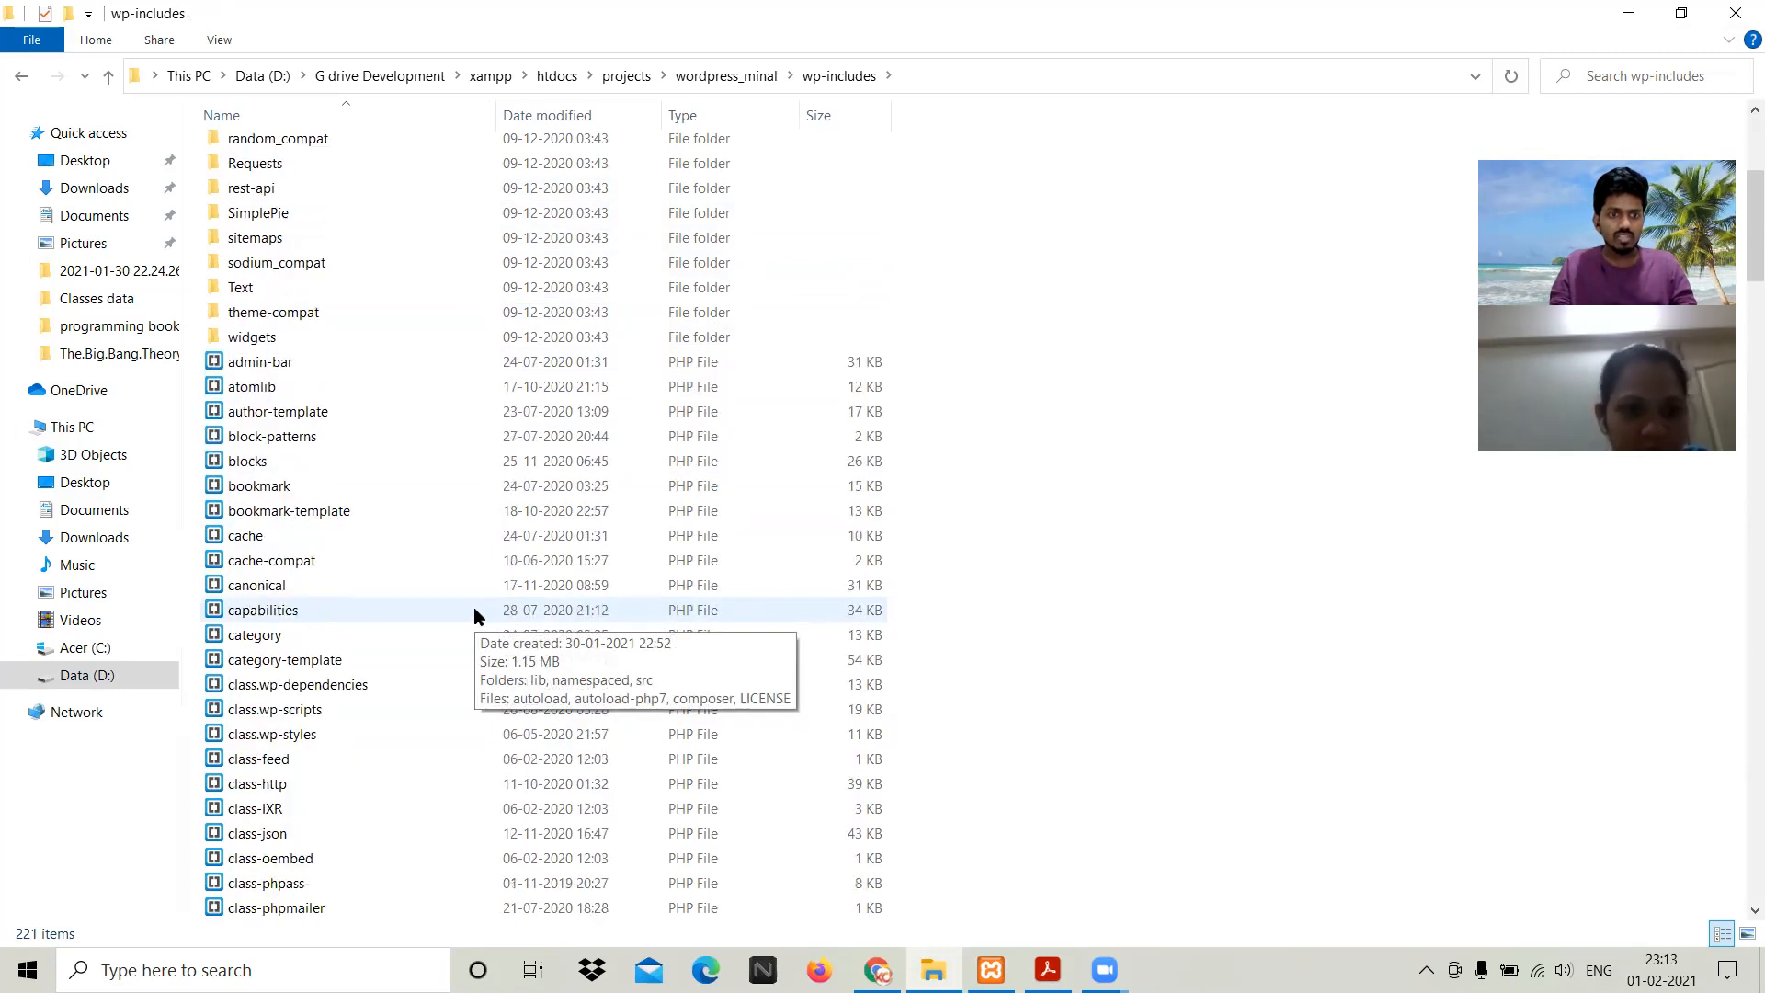
scroll(474, 612, down, 2)
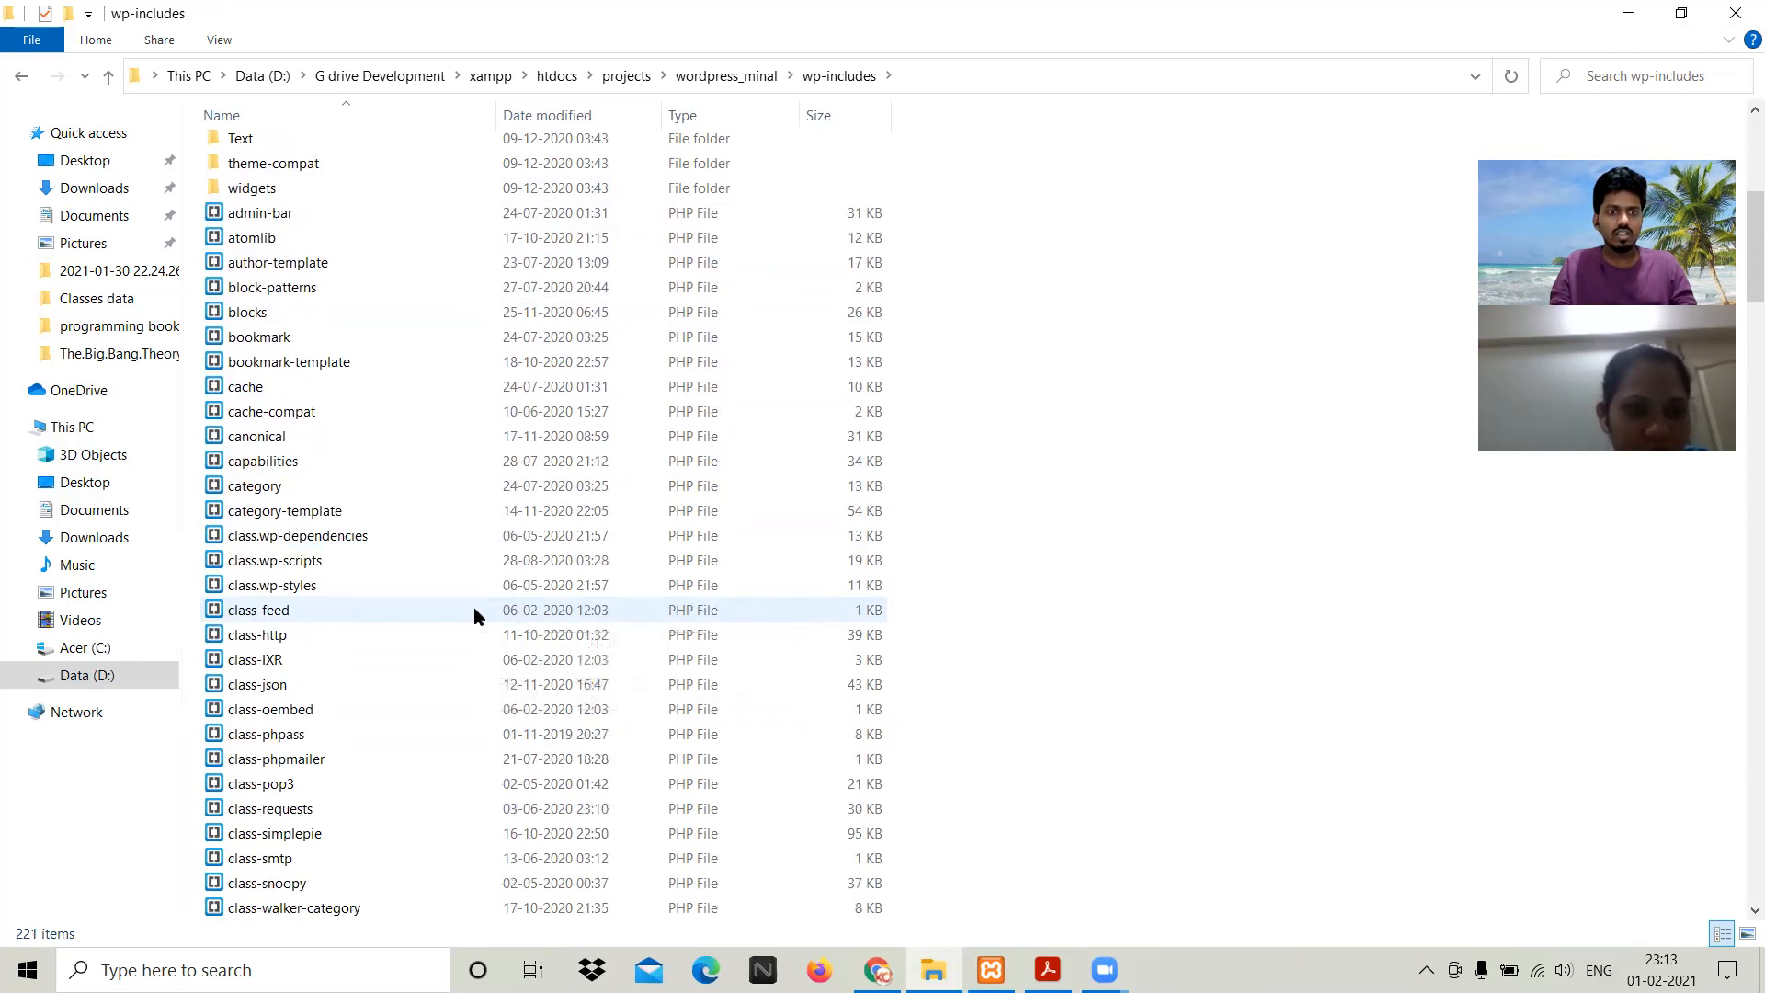
scroll(474, 611, down, 2)
scroll(475, 611, down, 4)
scroll(475, 612, down, 8)
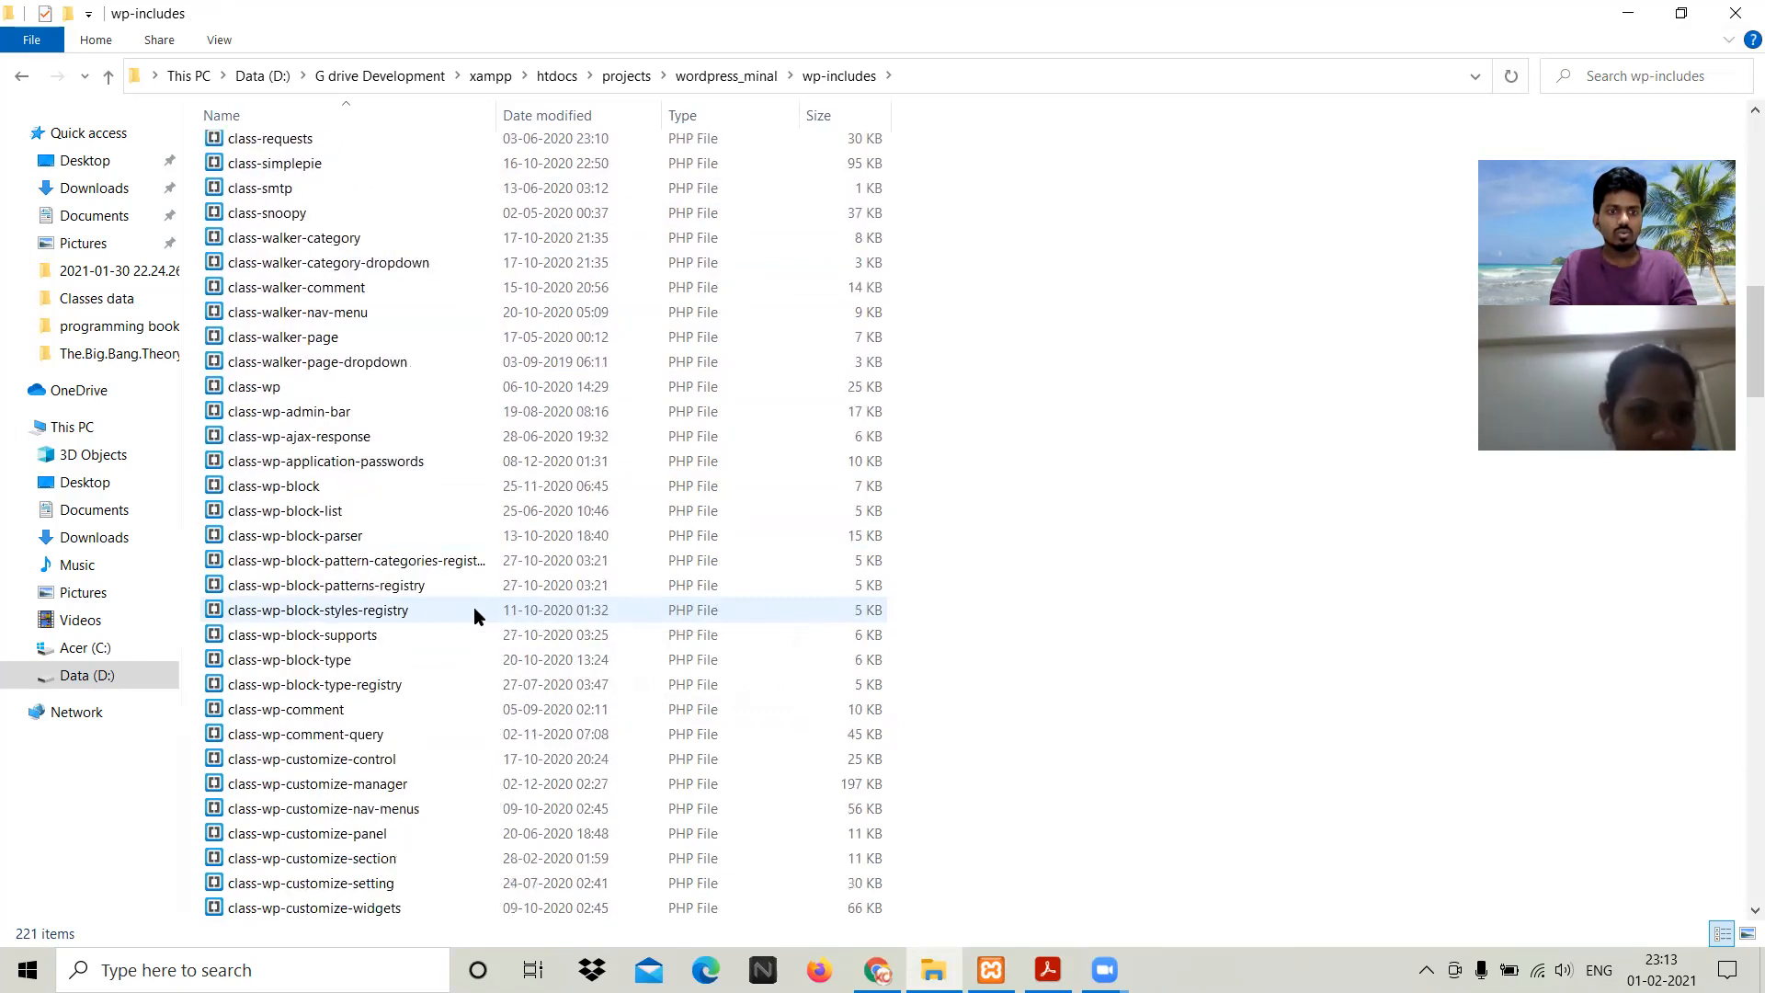
scroll(474, 611, down, 19)
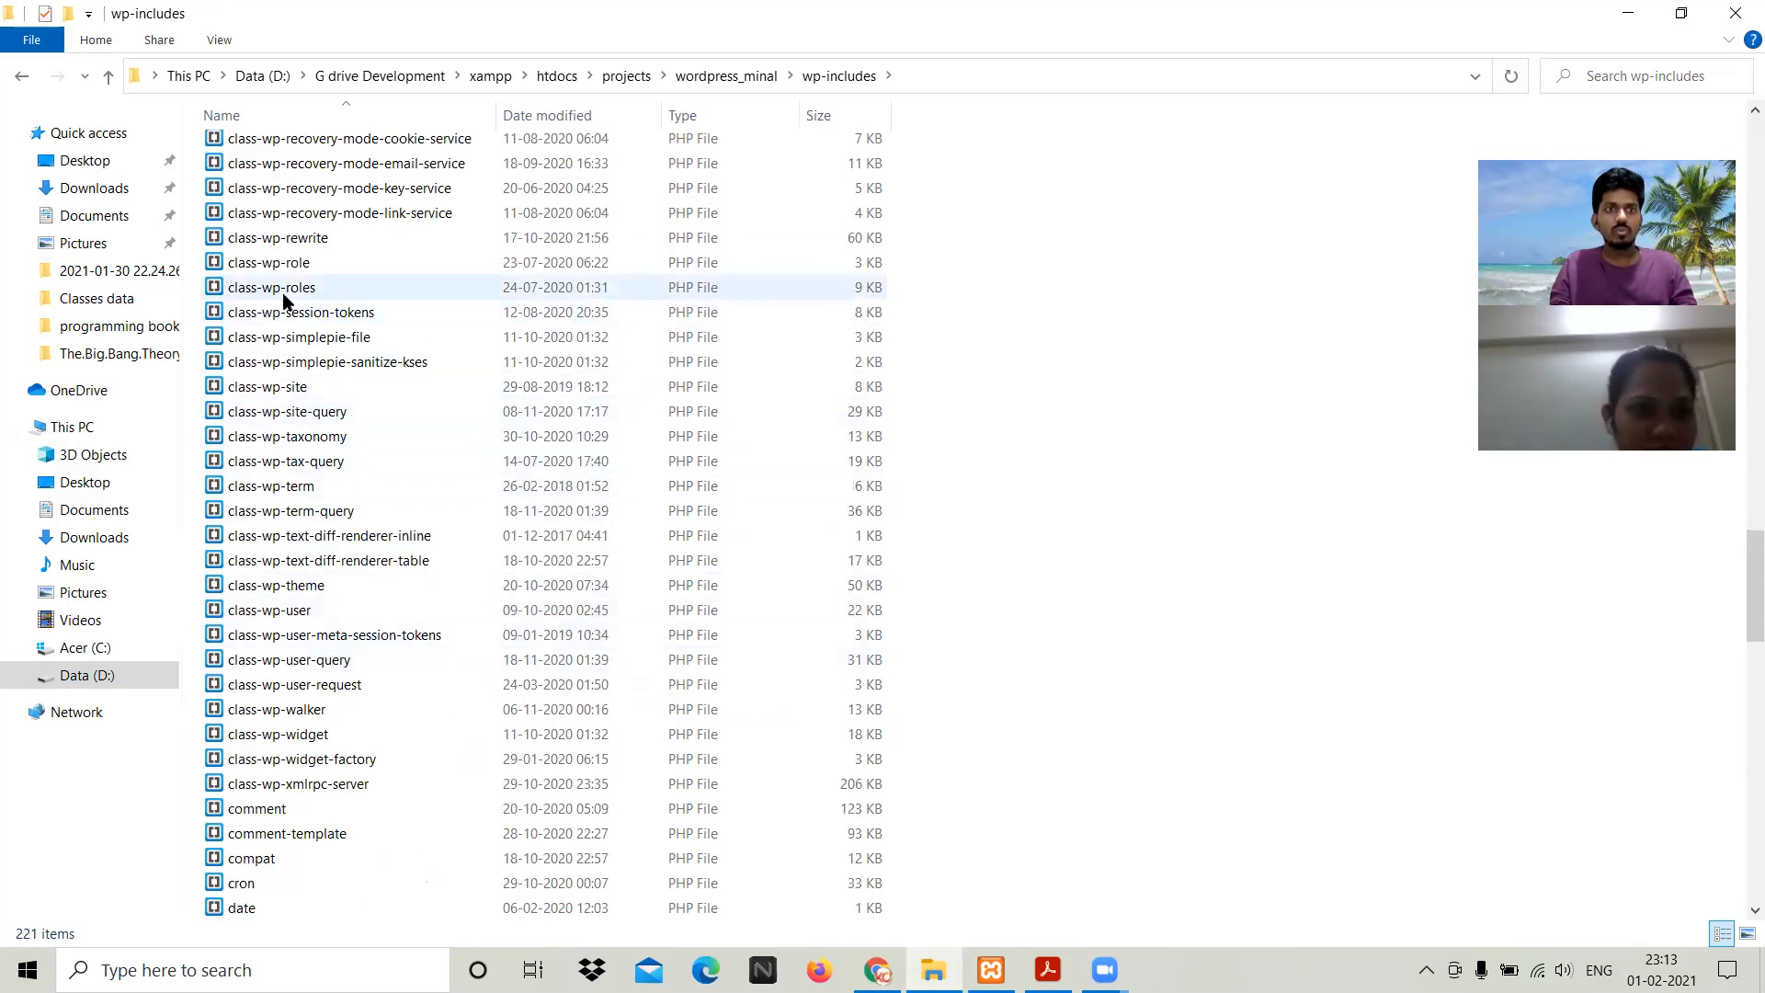
scroll(389, 472, up, 6)
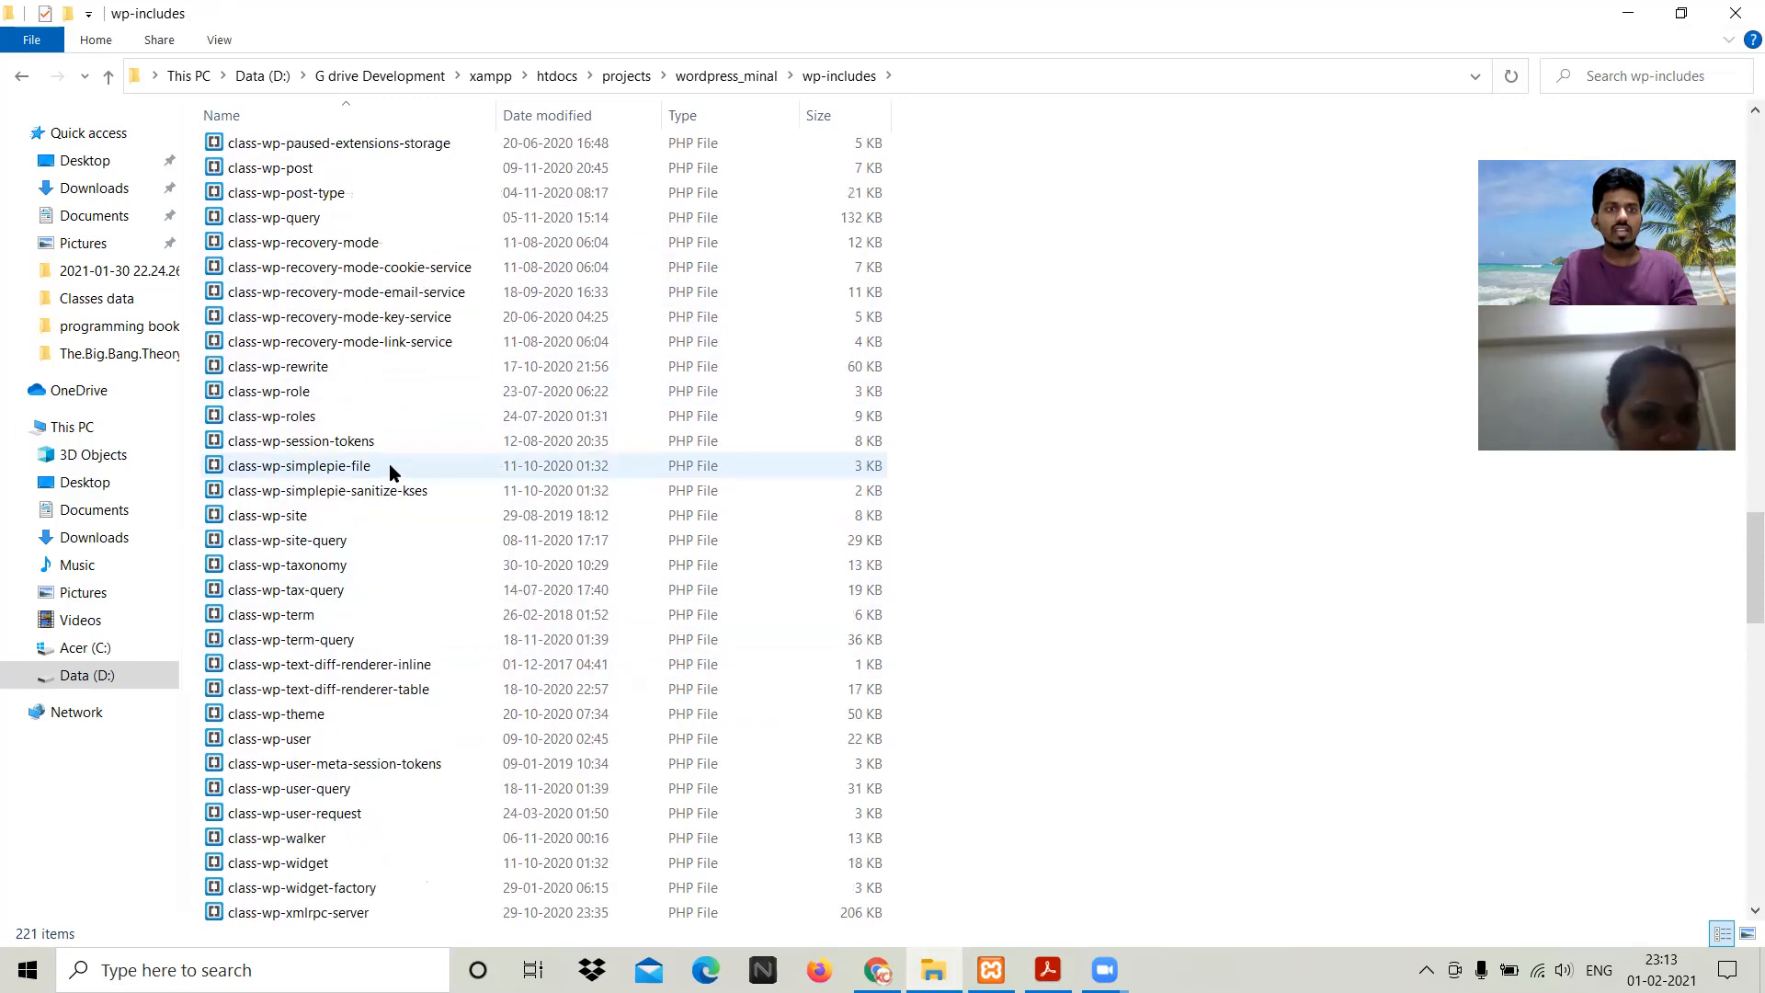
click(695, 77)
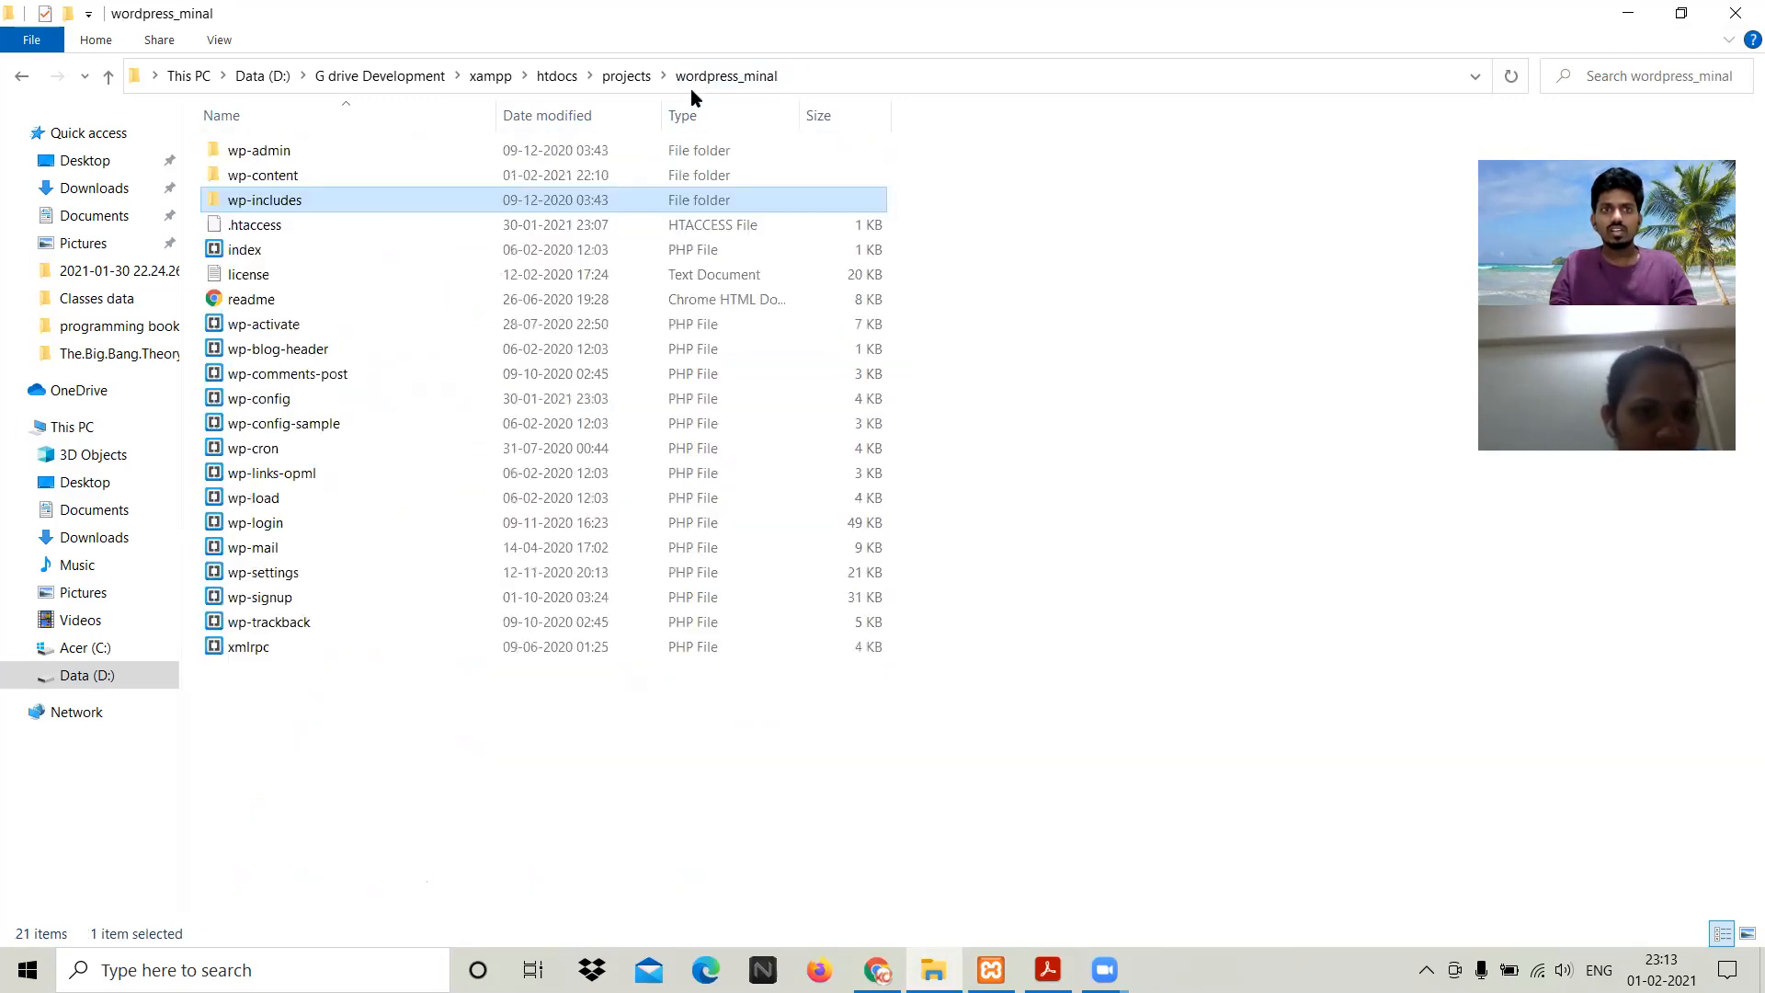
Step: Glance at the WordPress course spreadsheet, then return to the Building Web Apps With Wordpress PDF
click(638, 680)
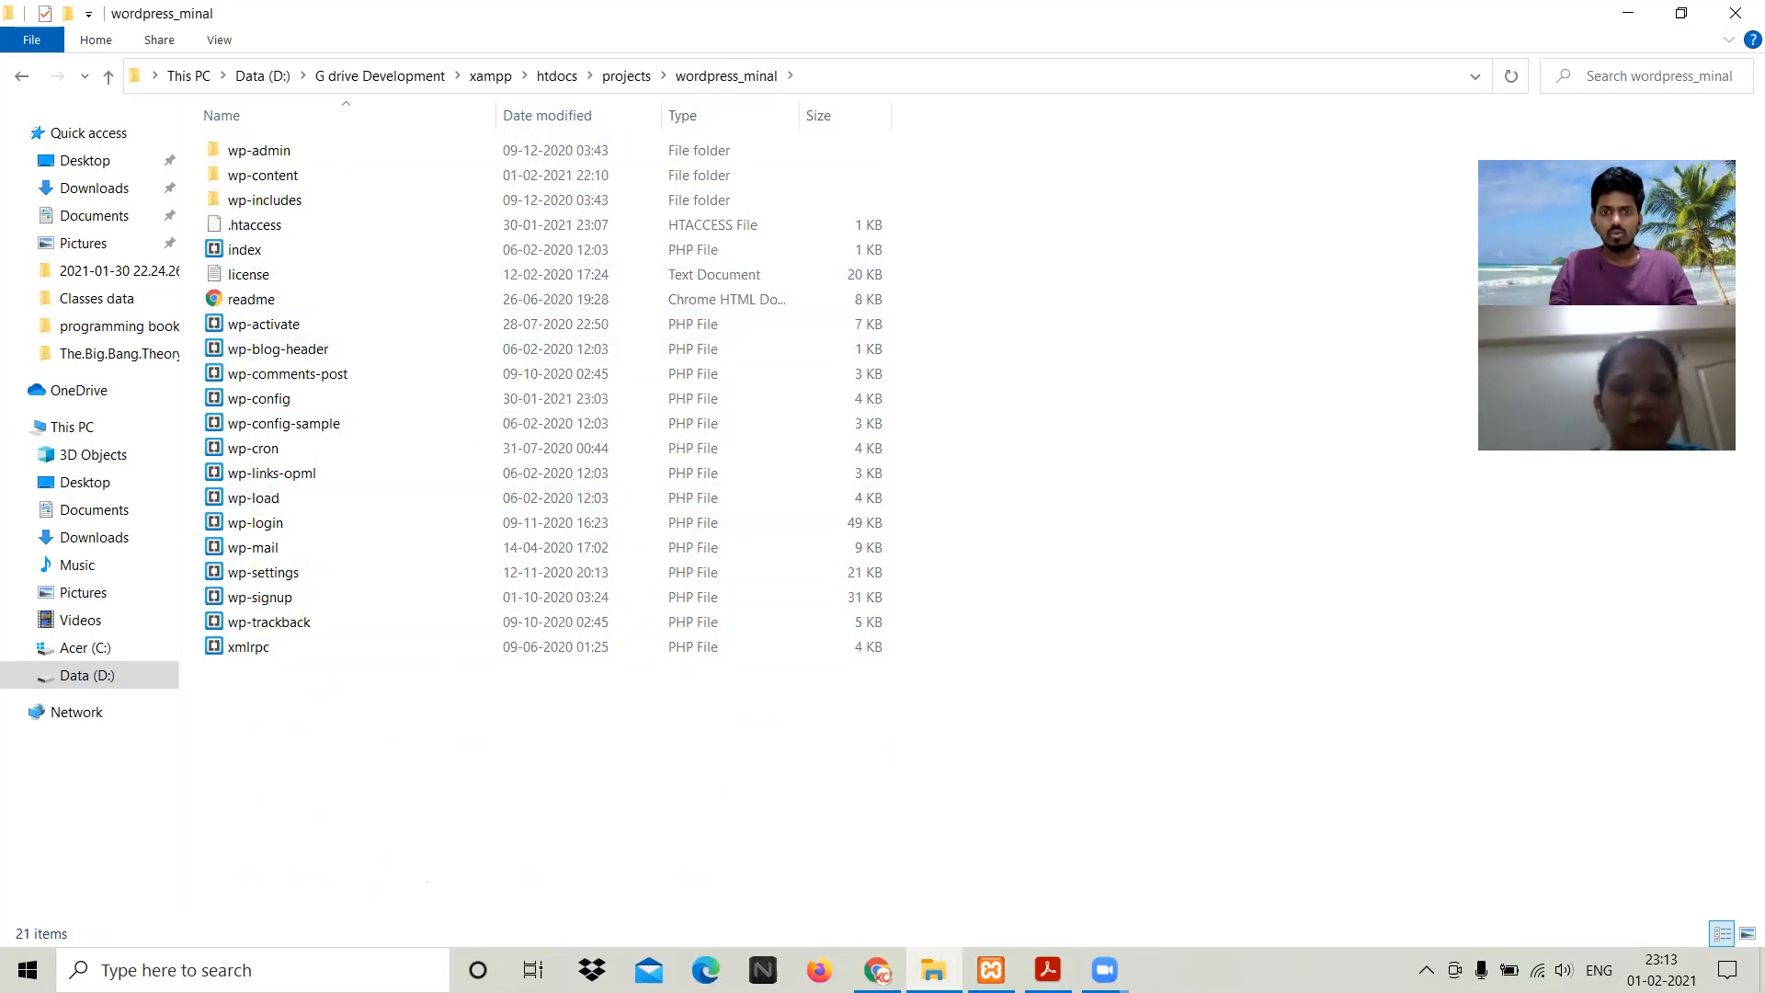
click(878, 971)
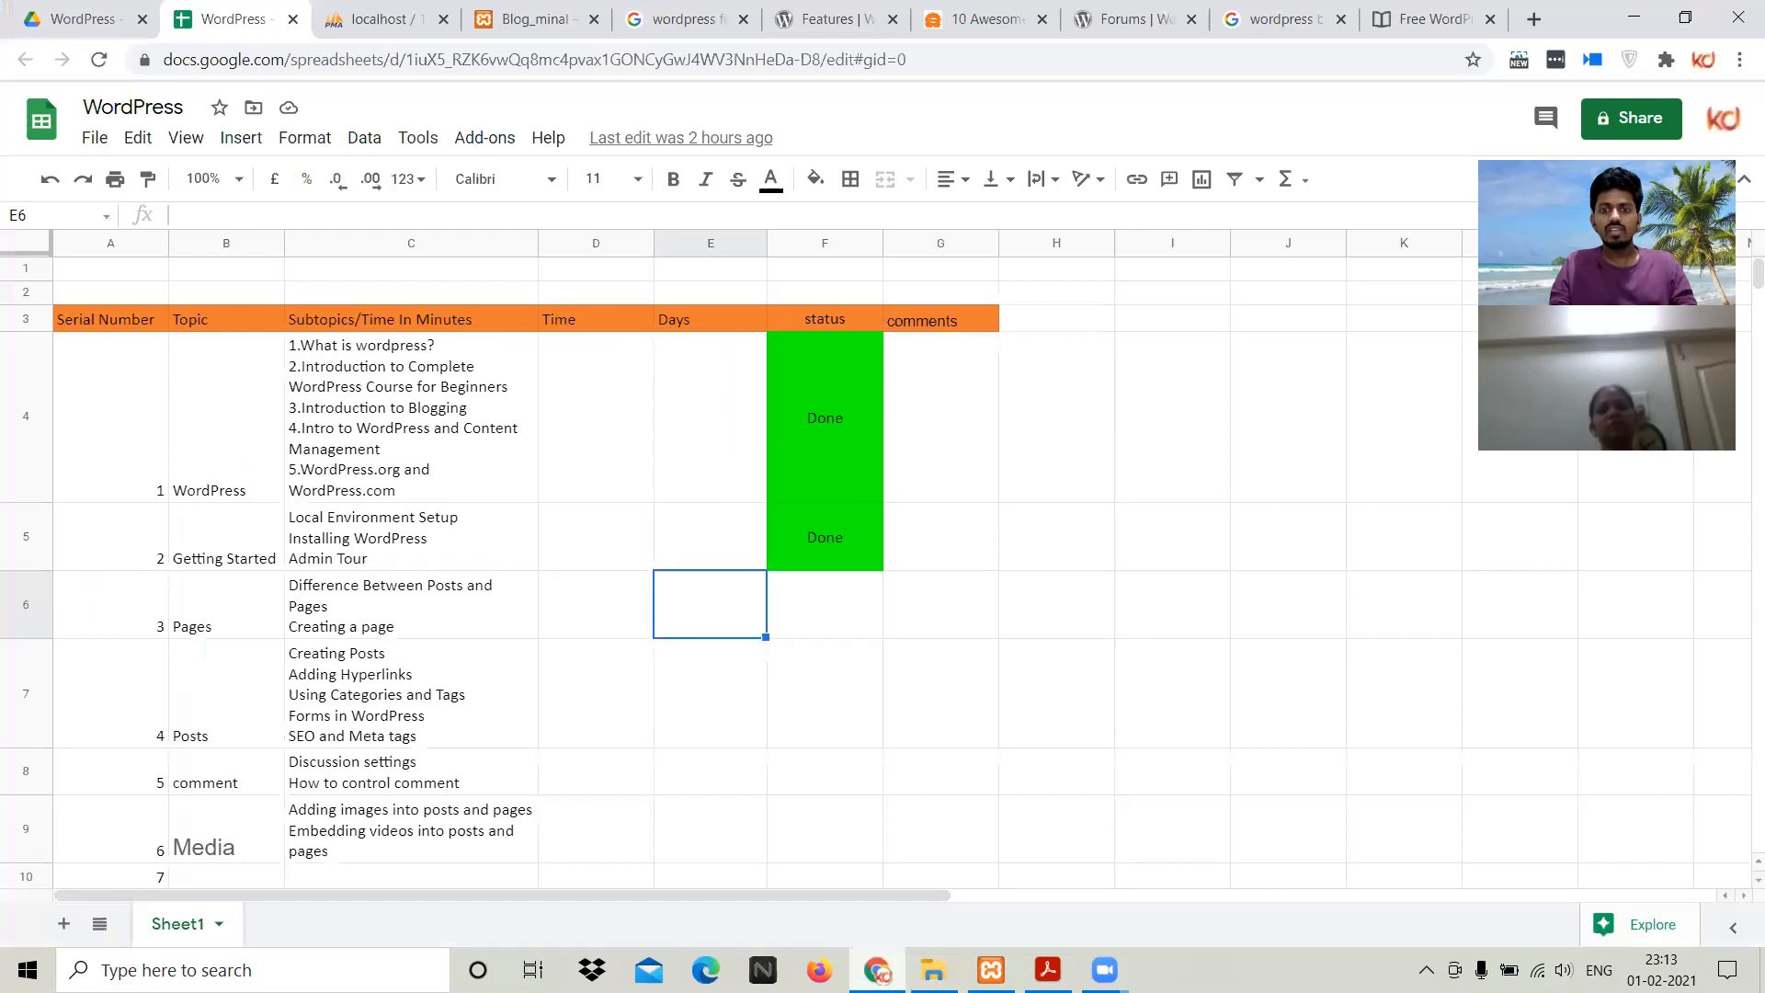
key(alt+Tab)
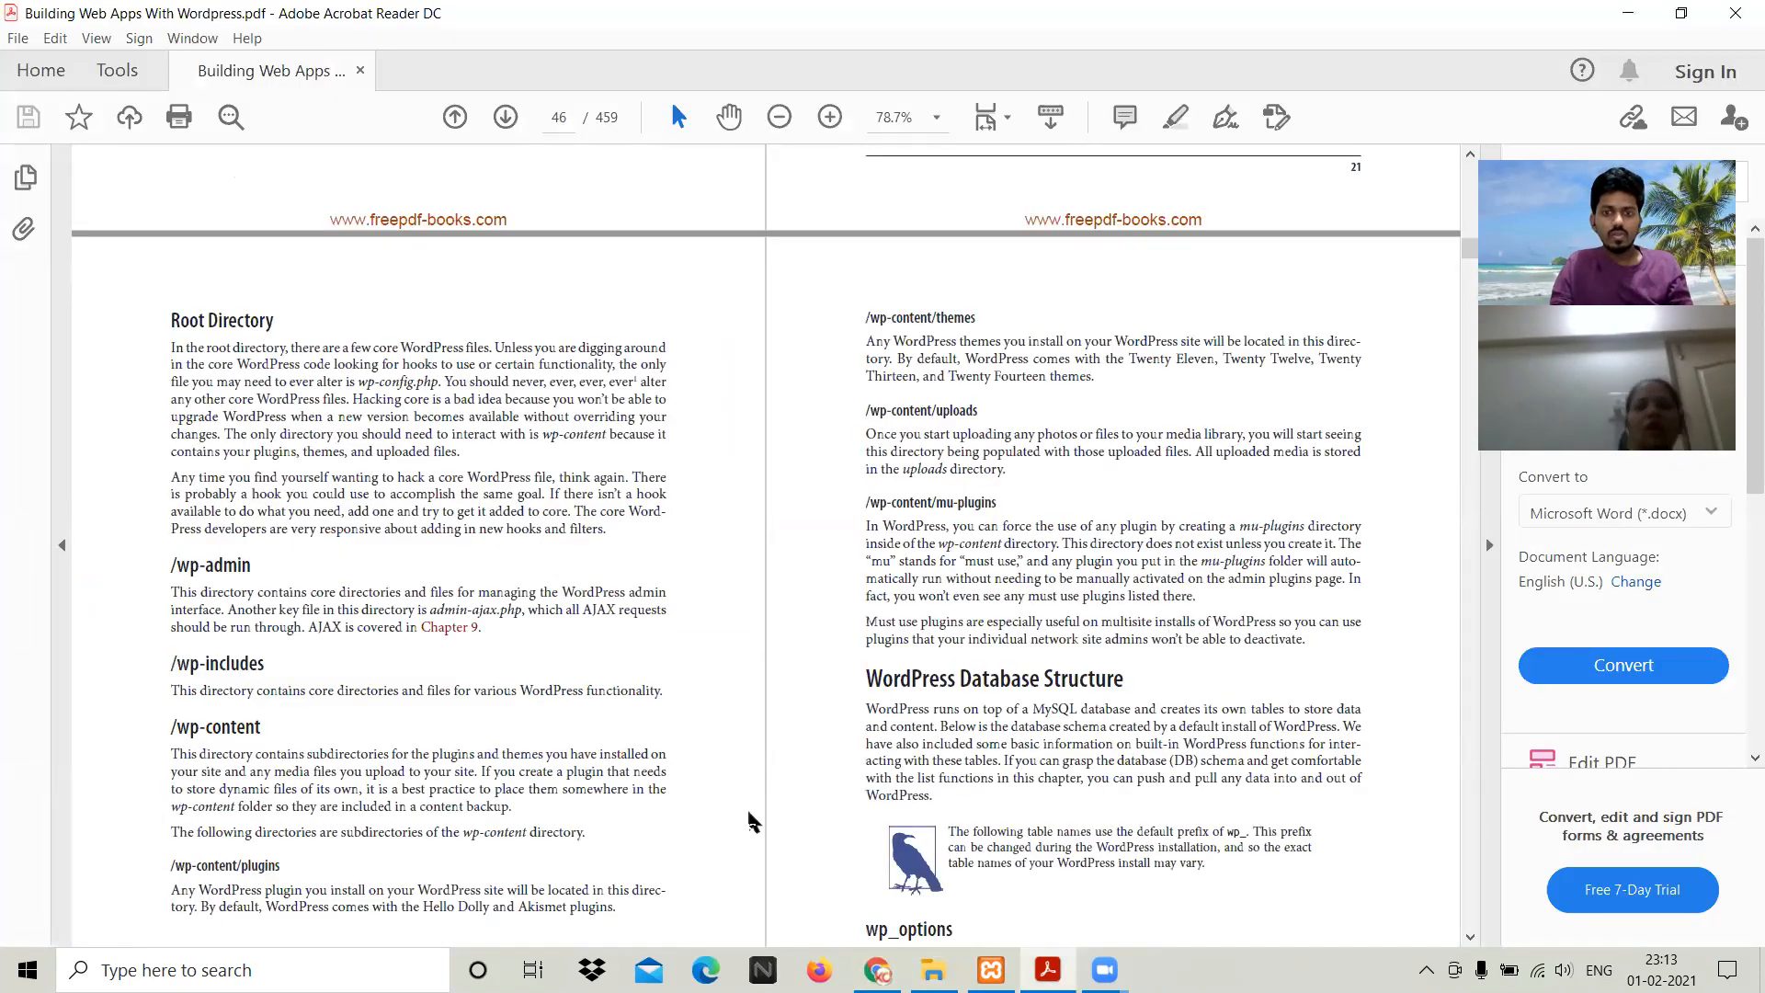
Step: Select 'mu-plugins' in the book's /wp-content/mu-plugins heading, then open the site's wp-content folder
key(alt+Tab)
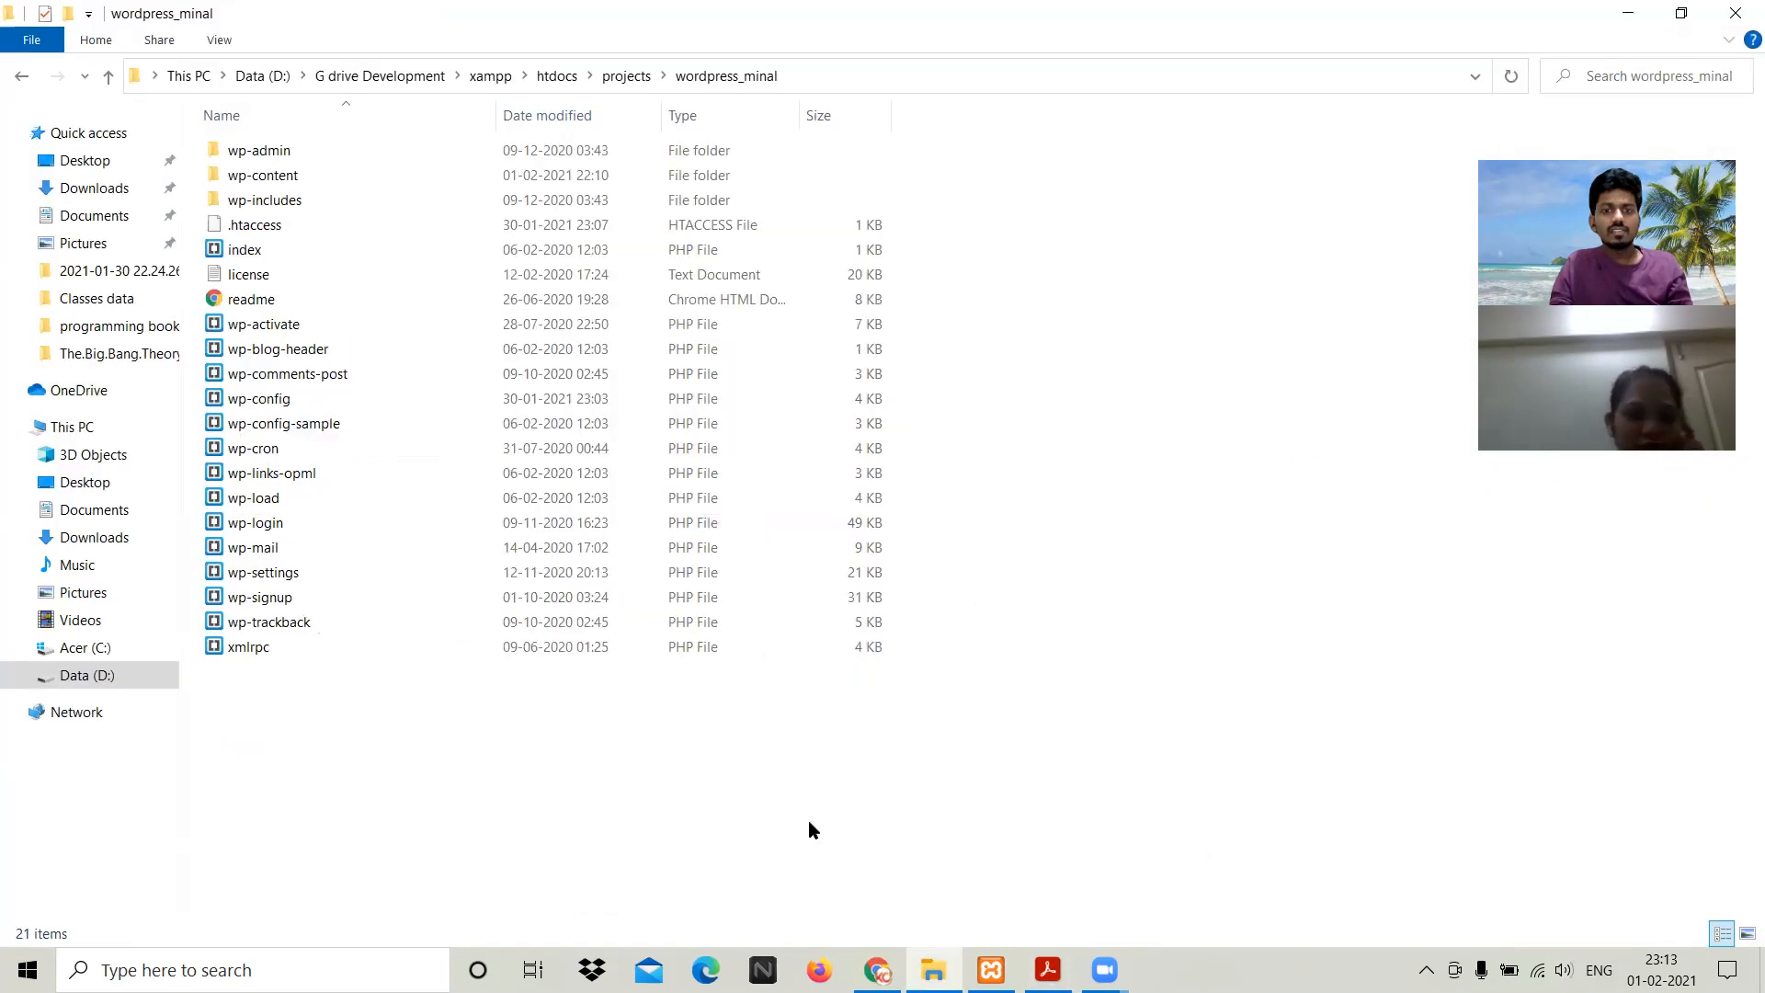
key(alt+Tab)
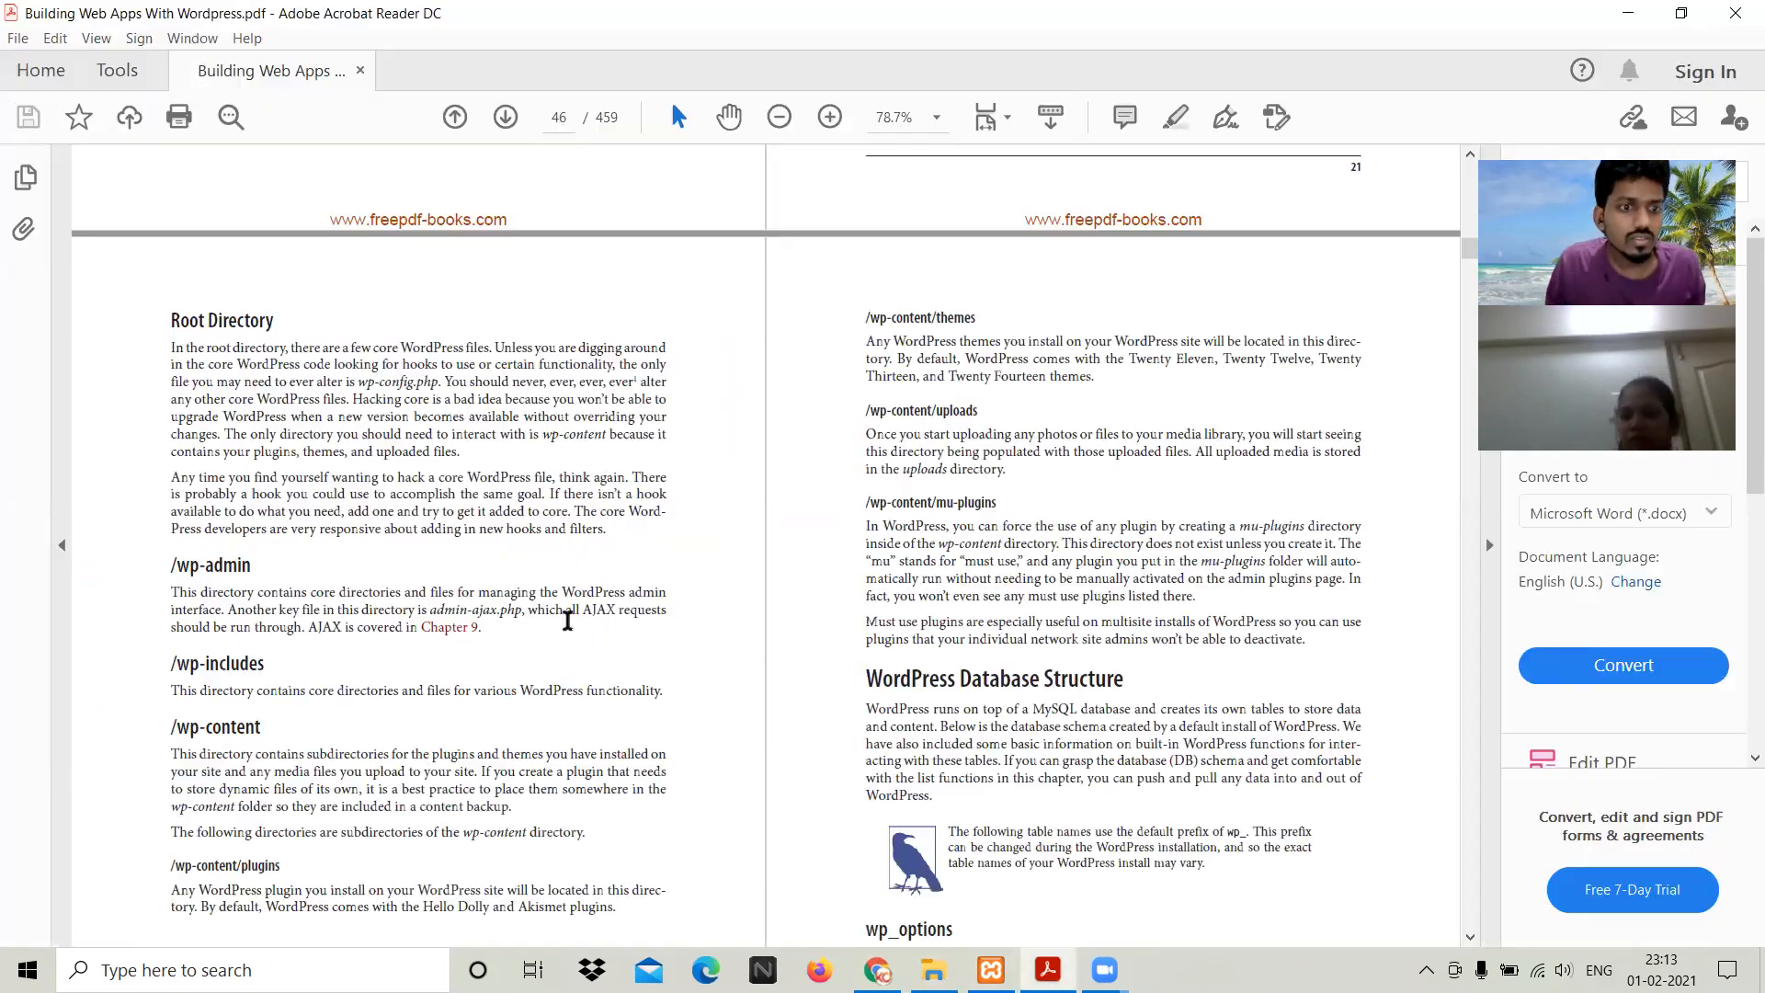
scroll(567, 618, down, 4)
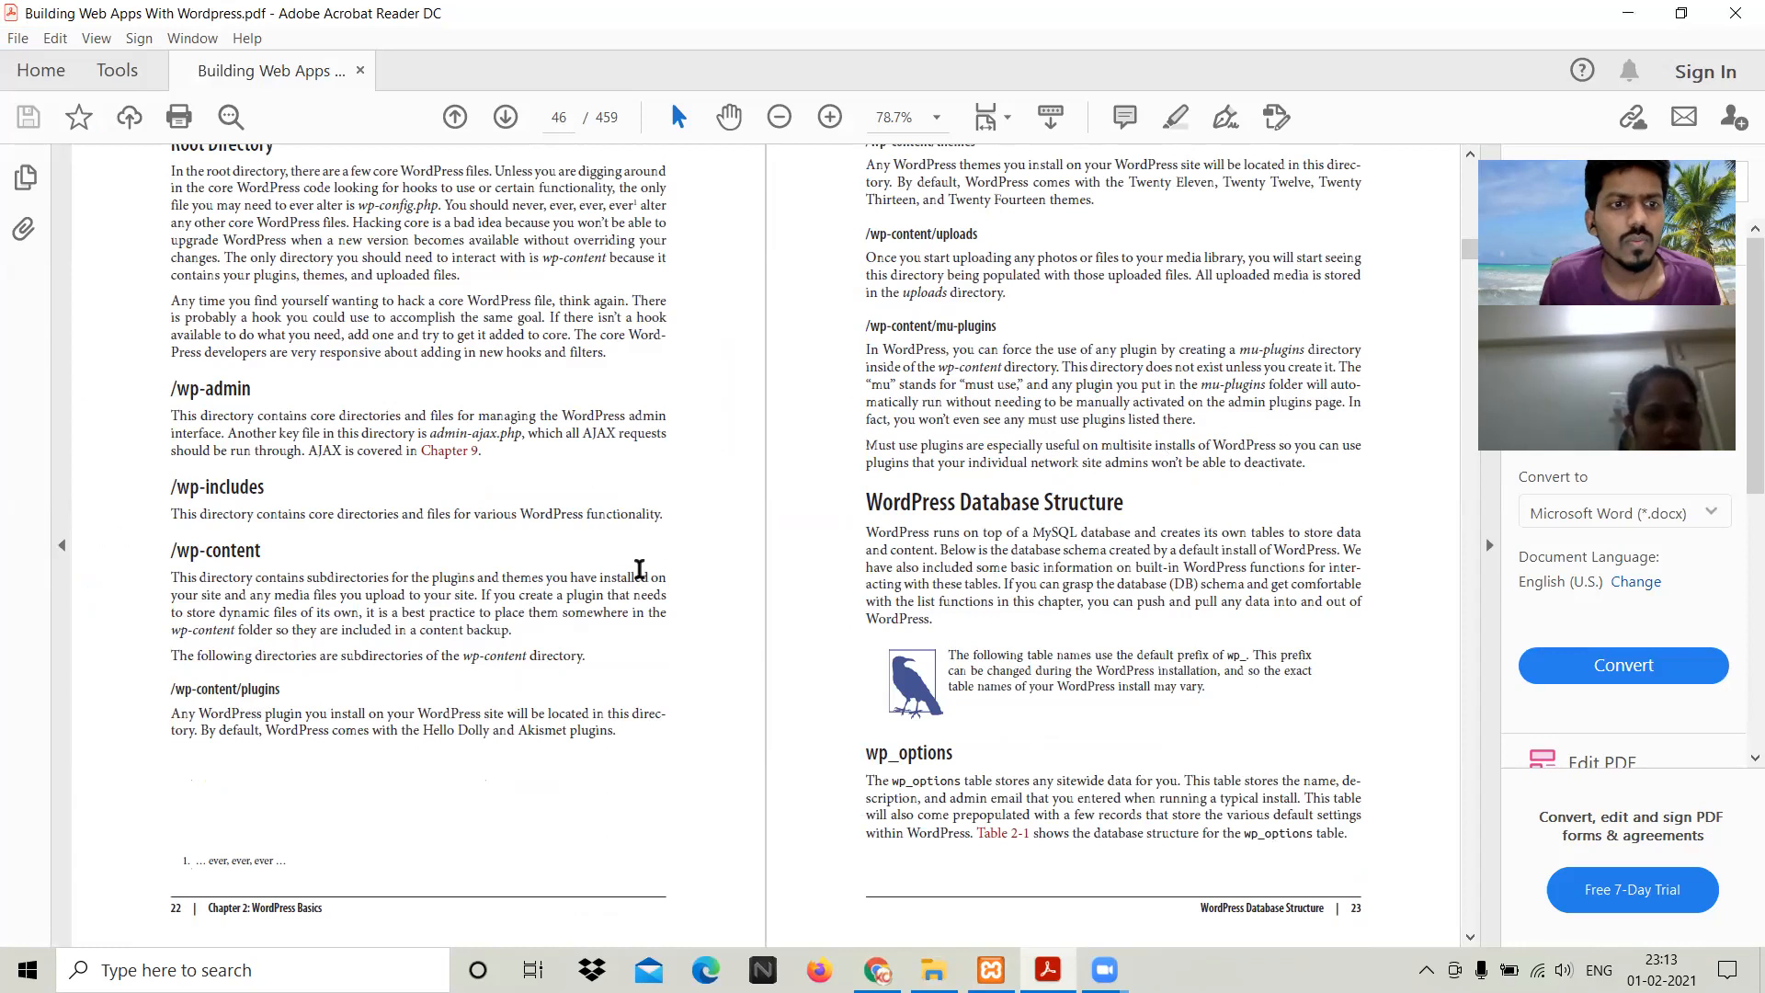
scroll(795, 564, up, 3)
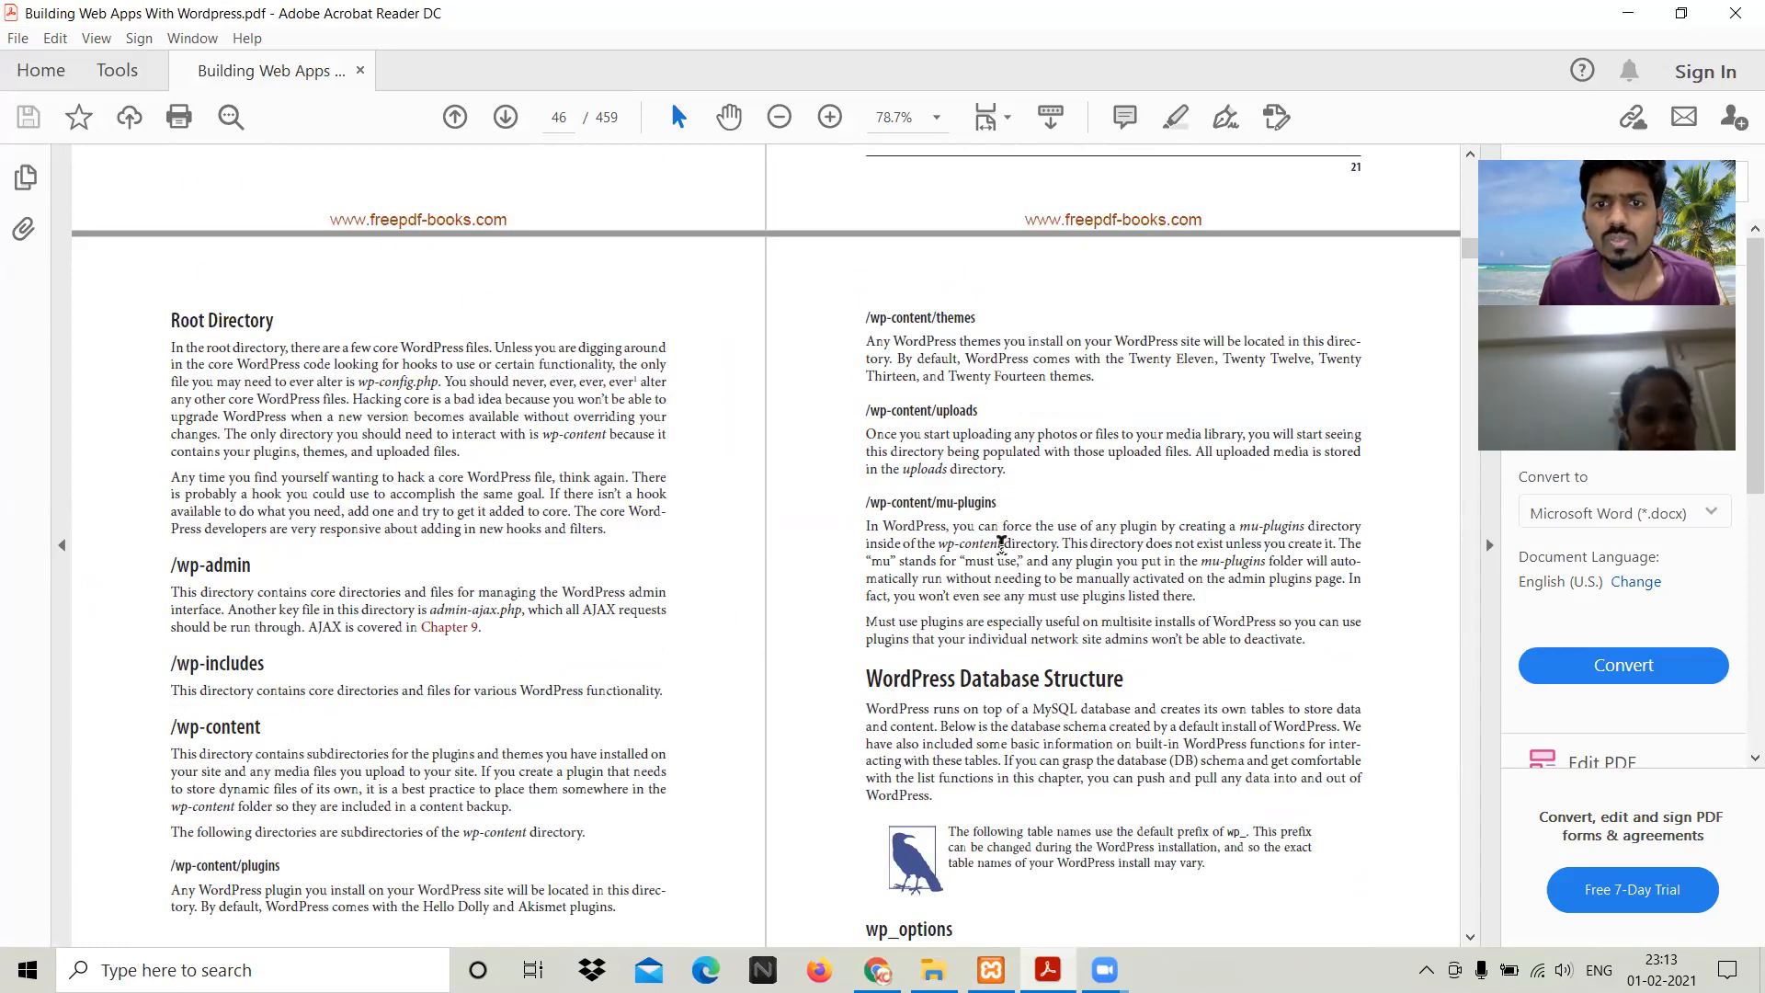
scroll(991, 504, down, 2)
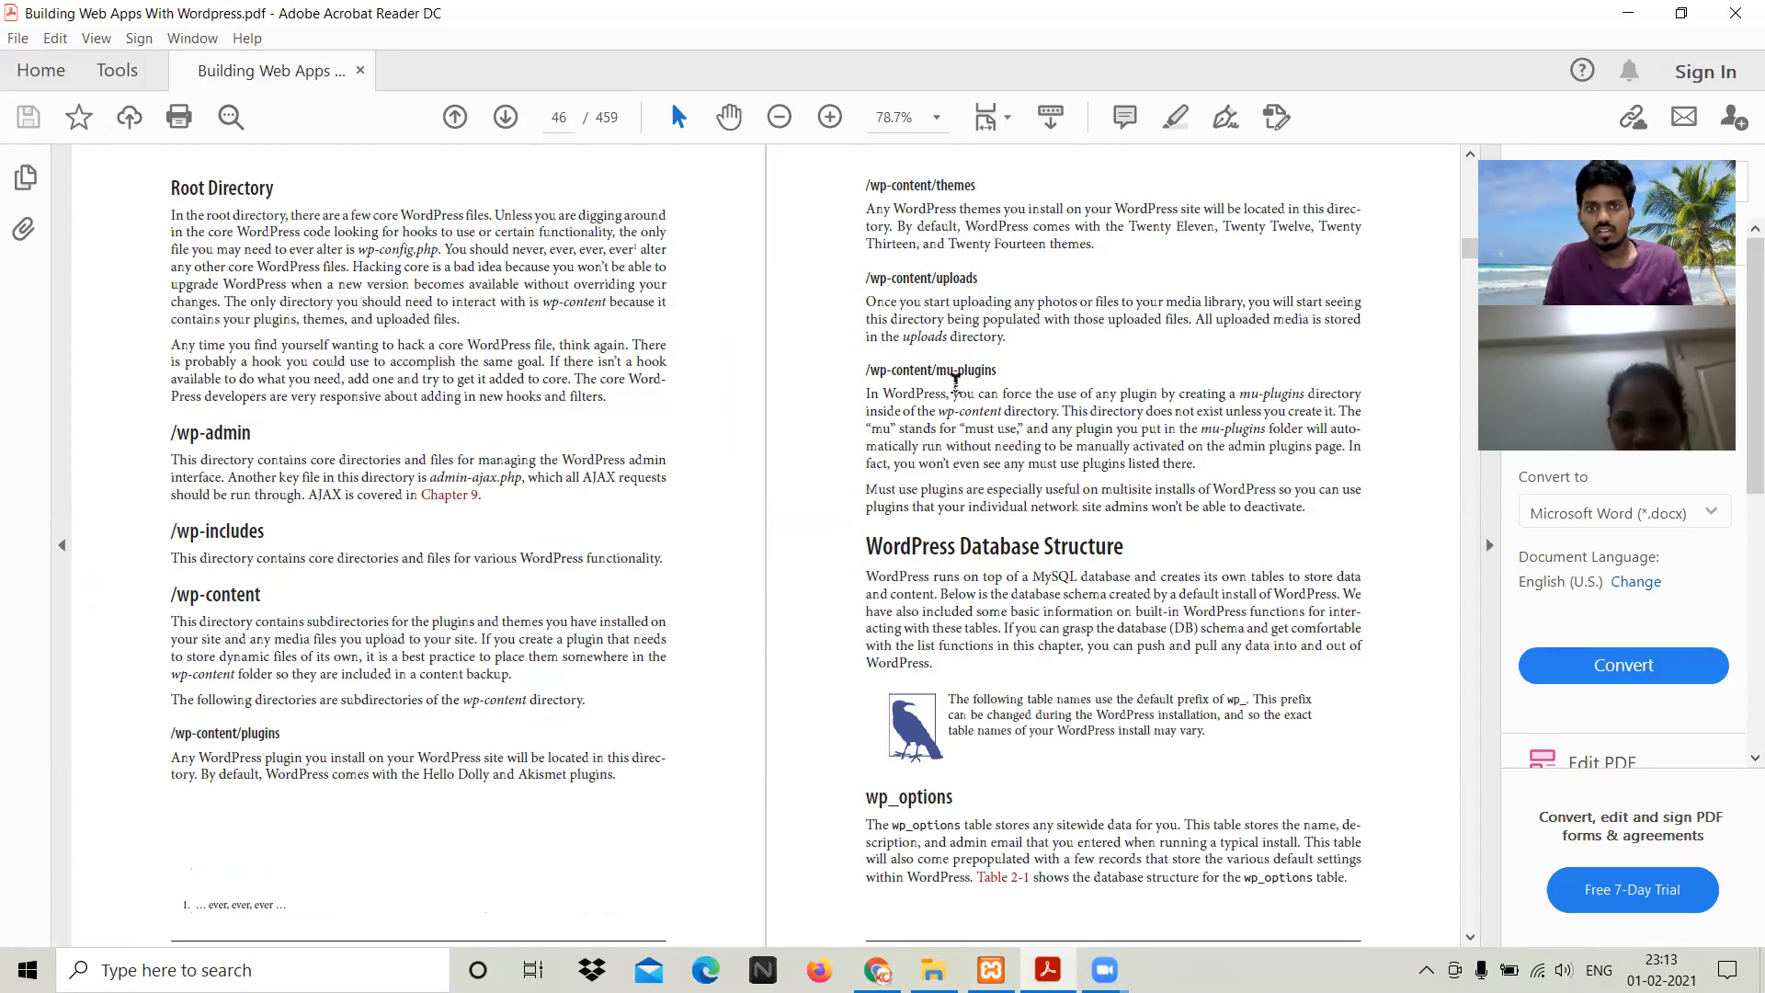
drag(939, 374, 998, 371)
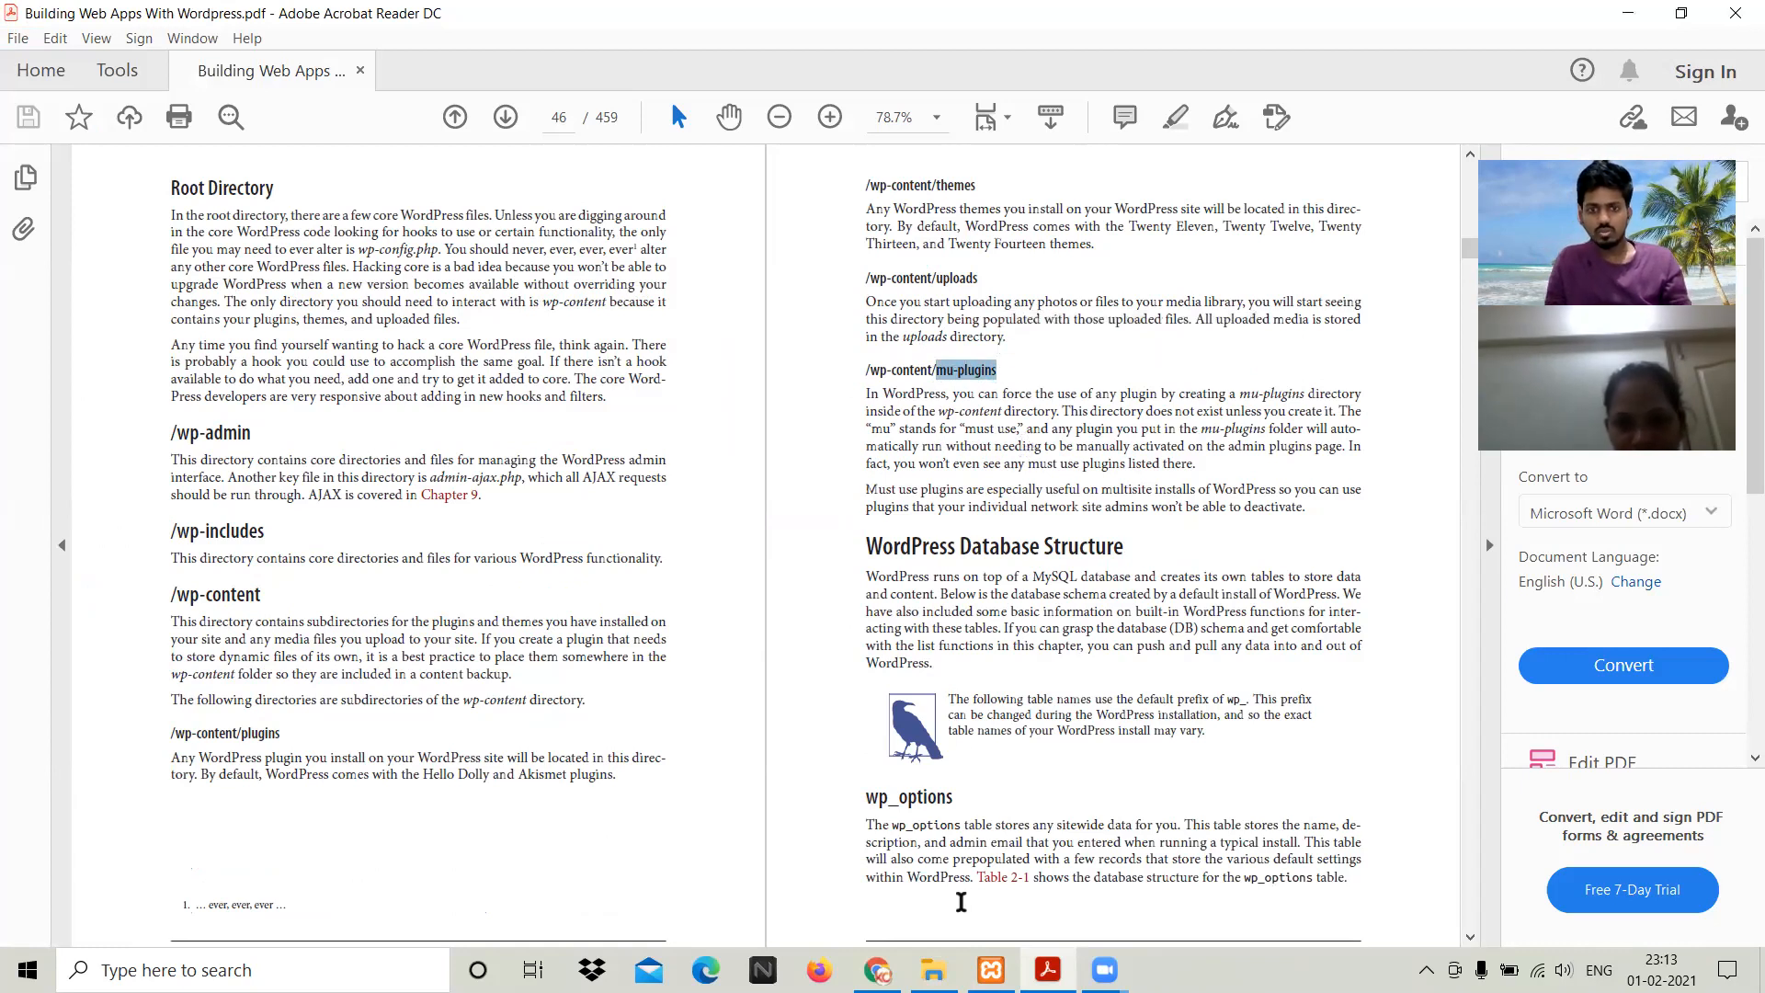
key(alt+Tab)
double_click(351, 175)
Step: Show the XAMPP Control Panel, with Apache and MySQL running, beside the wp-content folder
right_click(400, 307)
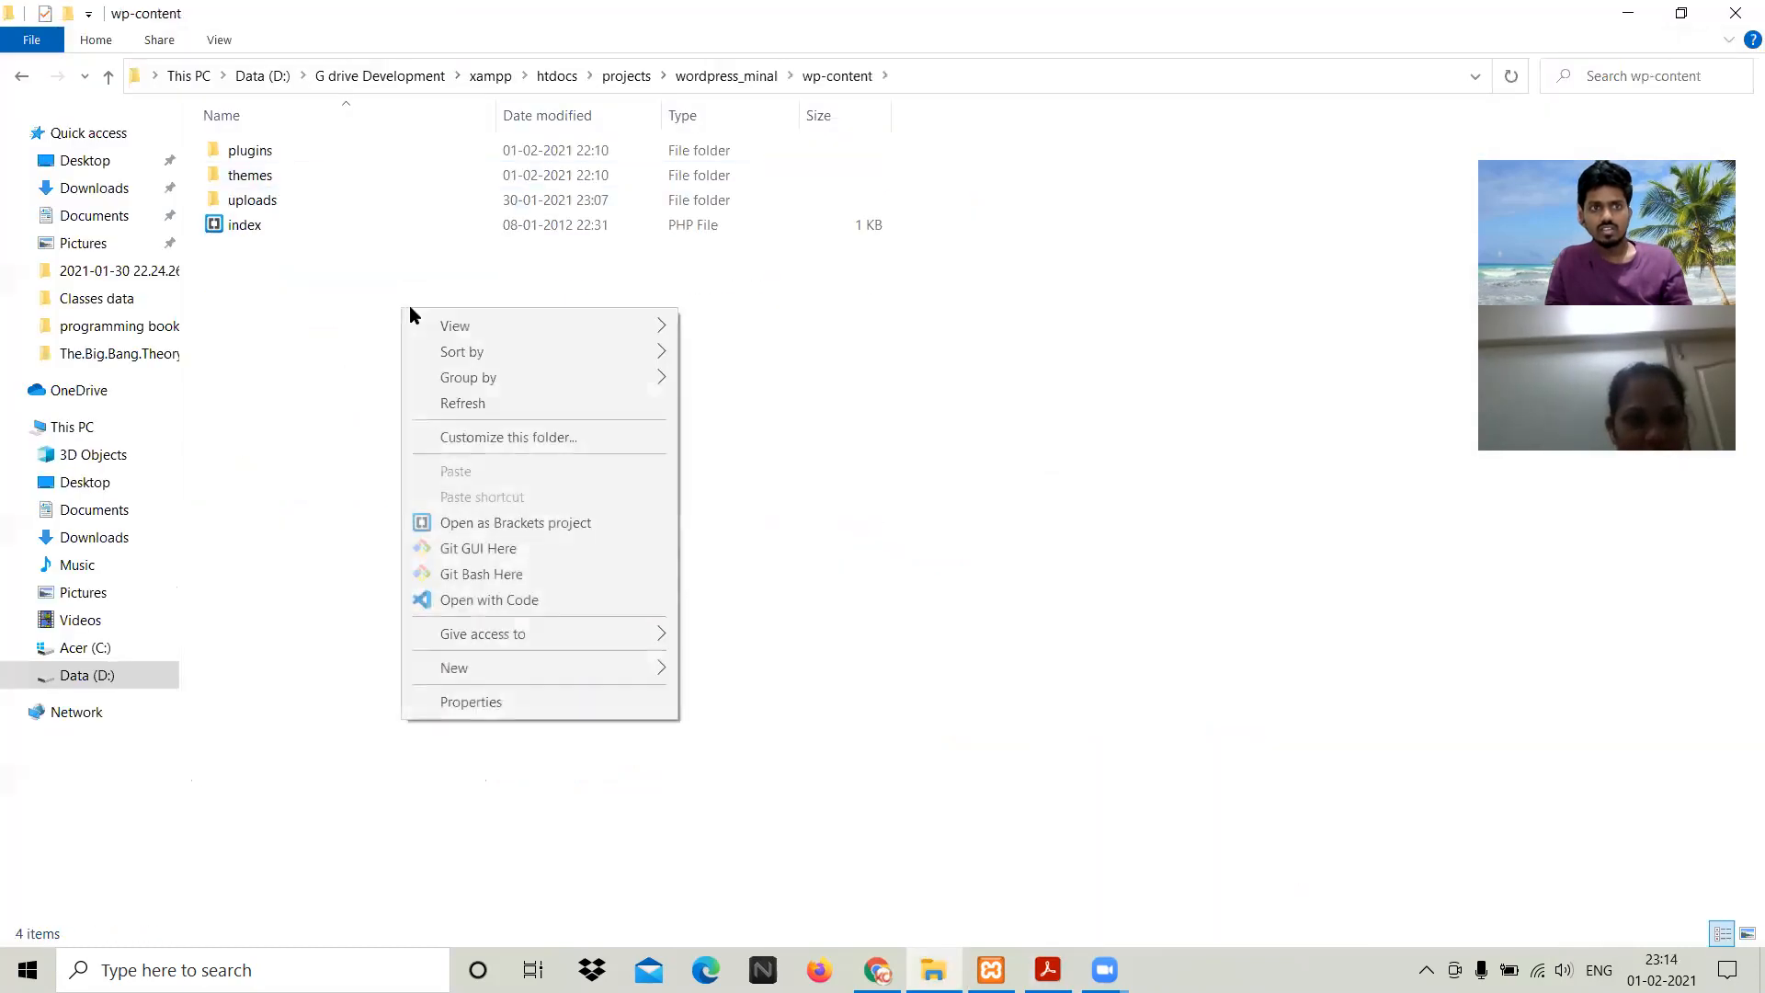
click(962, 632)
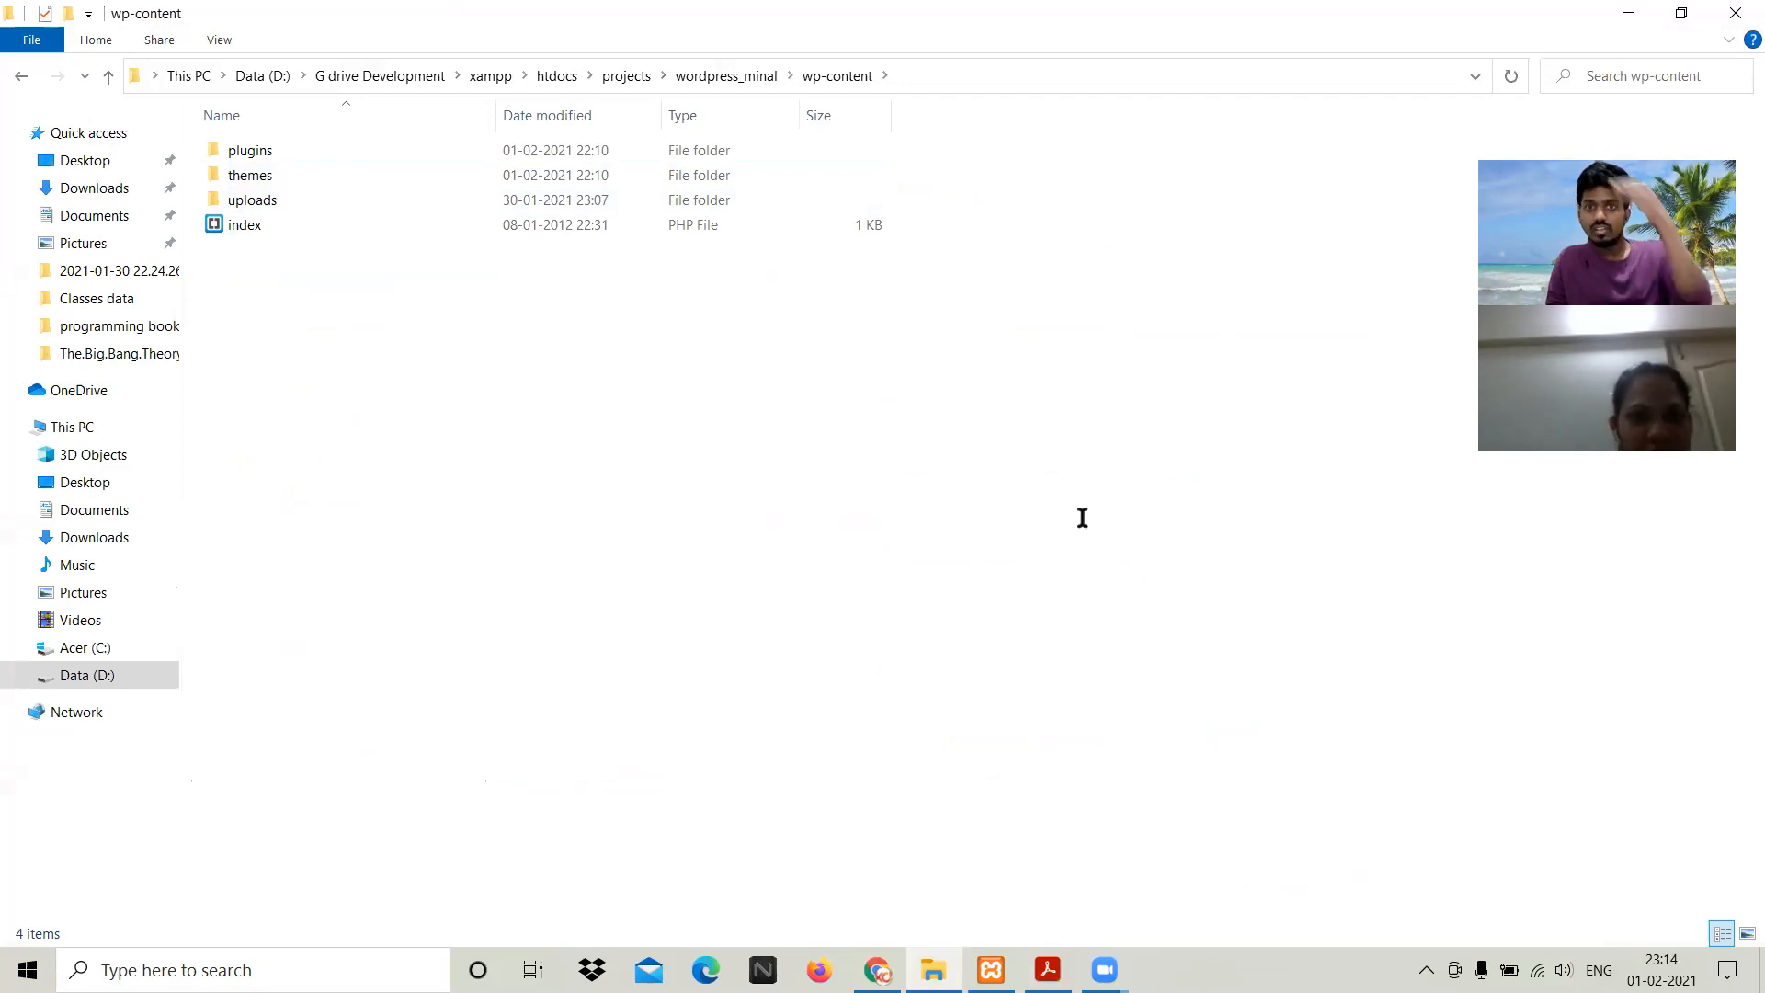
key(alt+Tab)
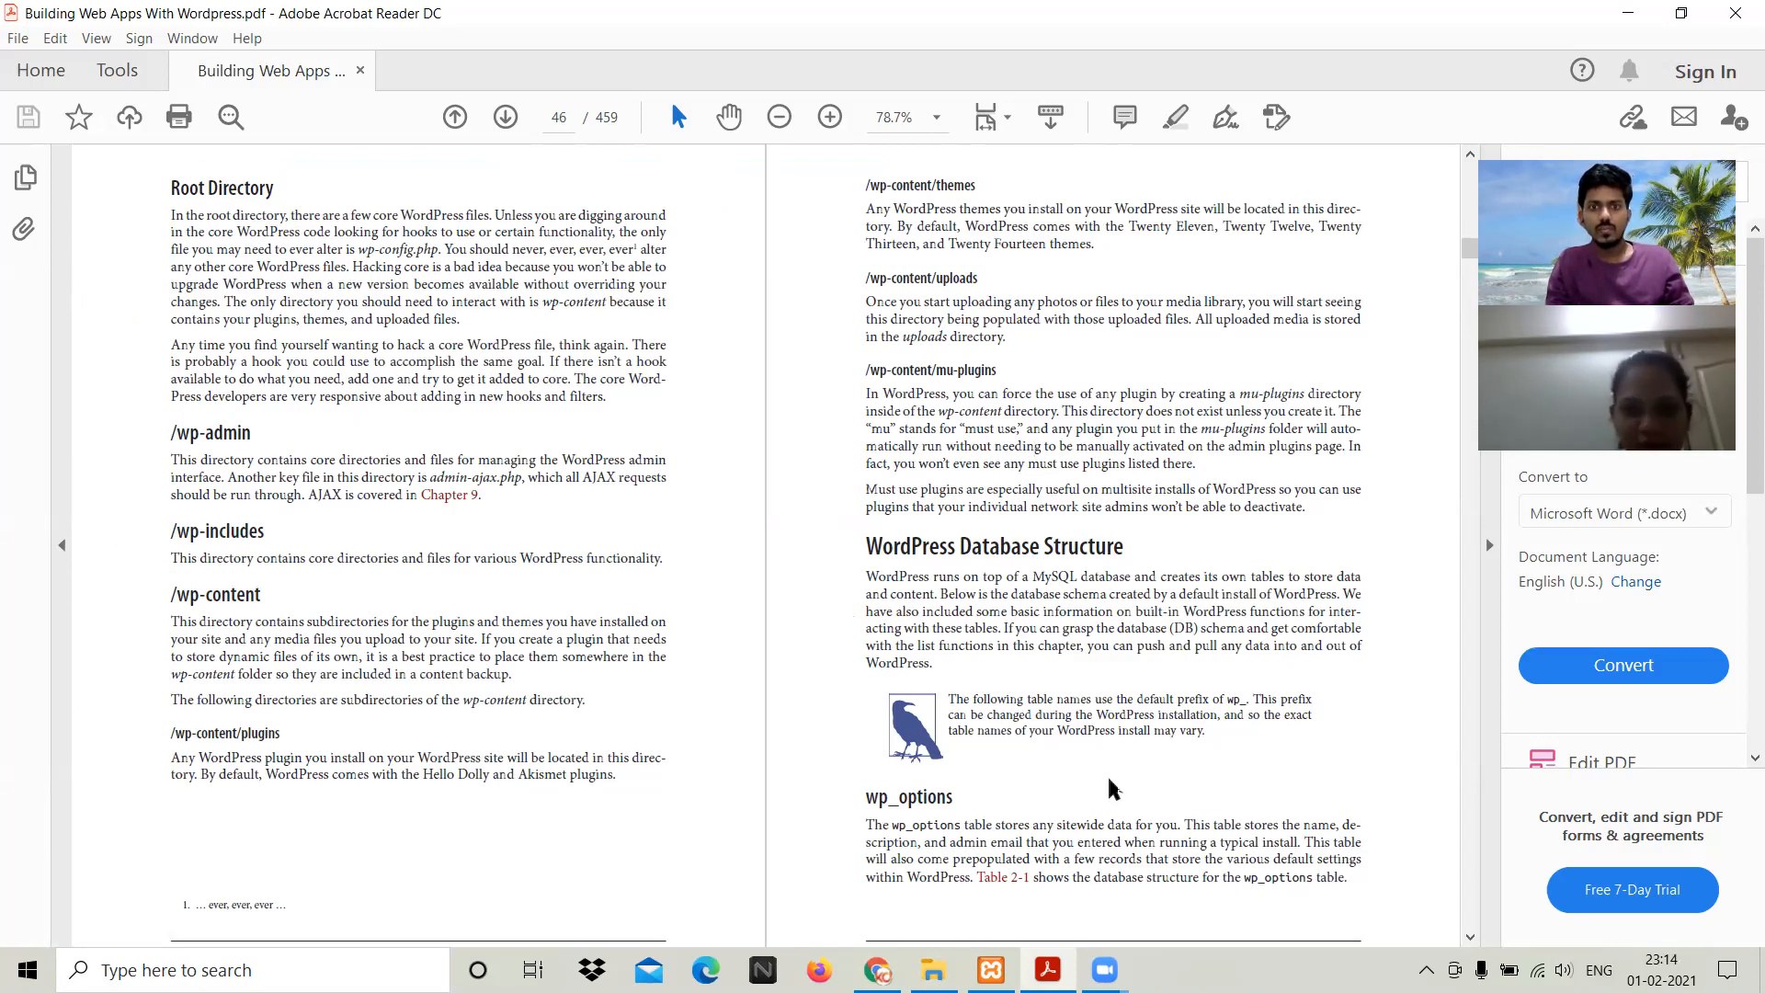
click(933, 970)
click(991, 970)
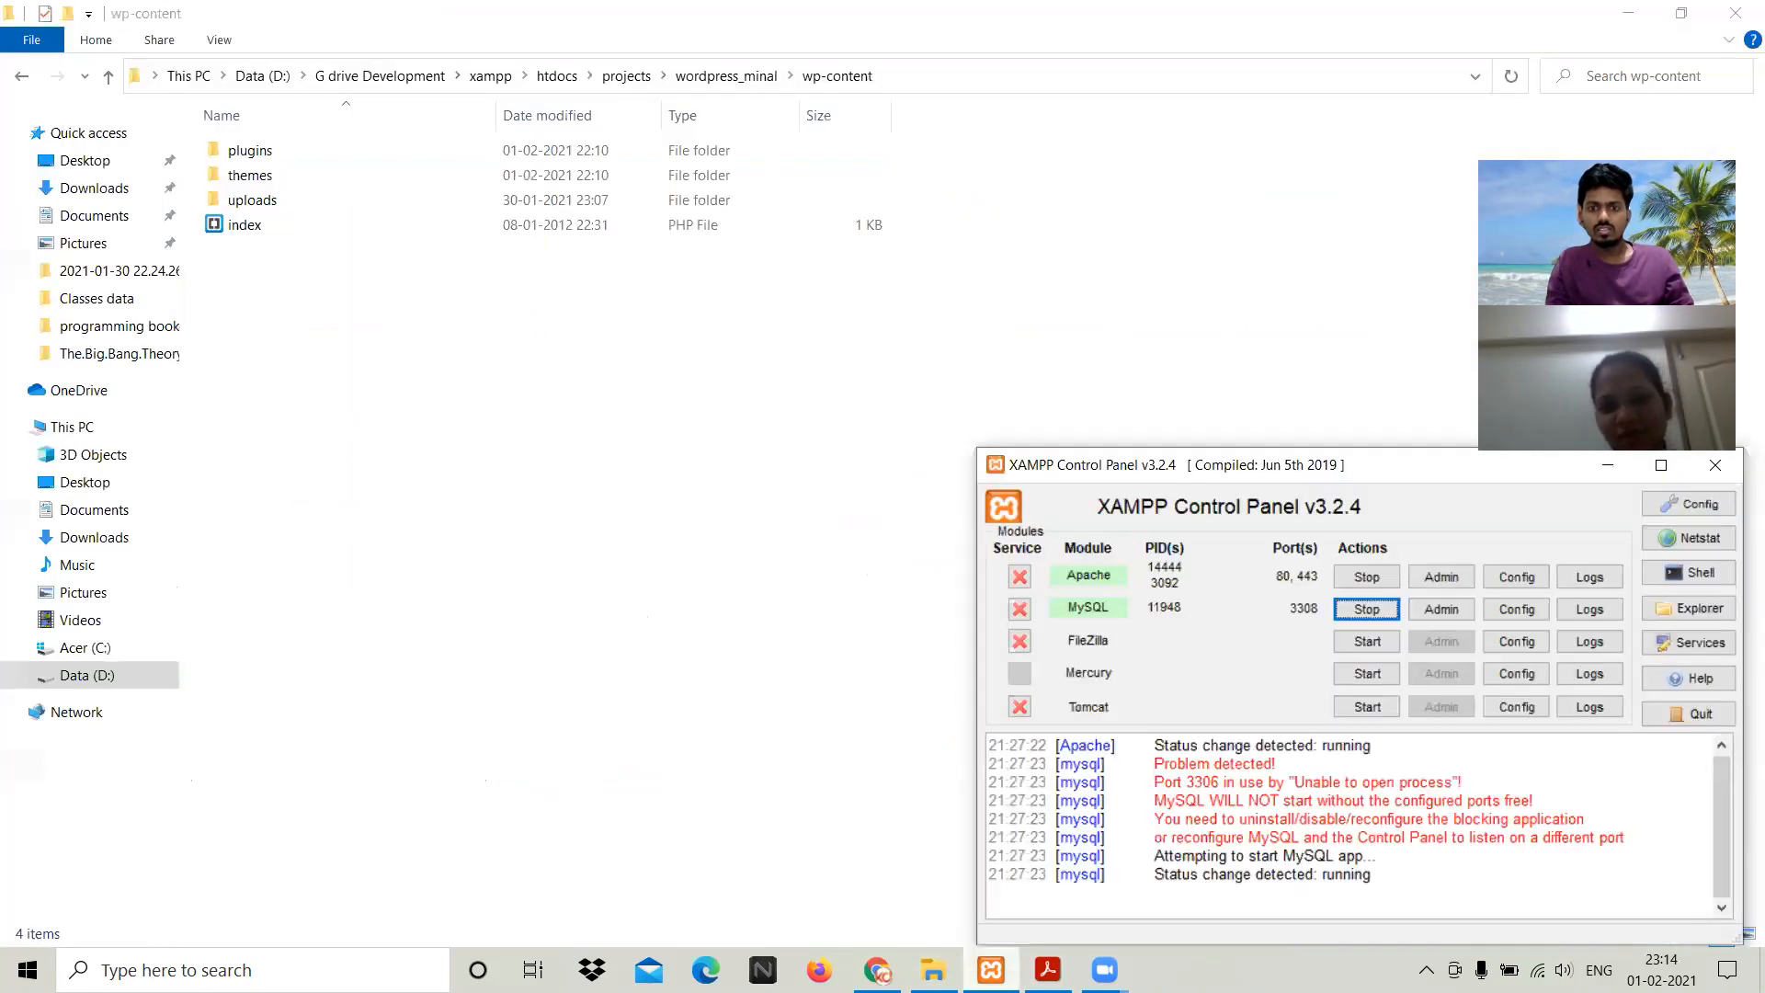
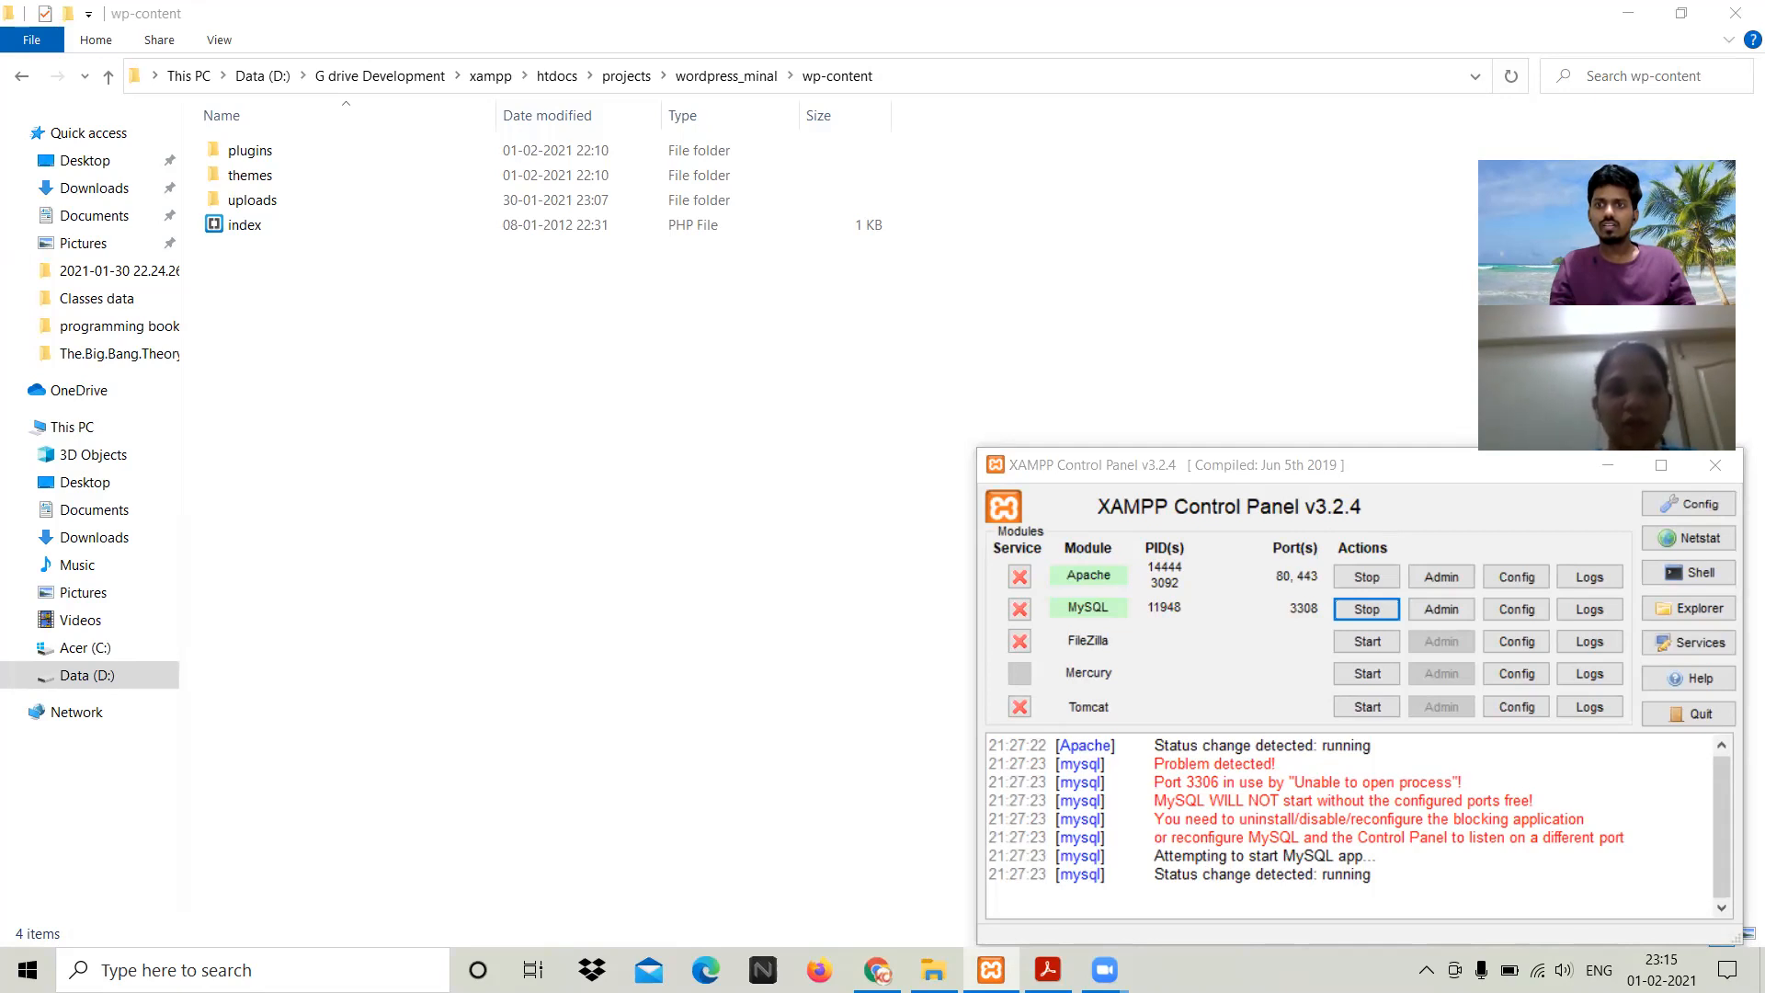
Step: Bring the XAMPP Control Panel forward, with Apache on ports 80/443 and MySQL on 3308
click(1232, 459)
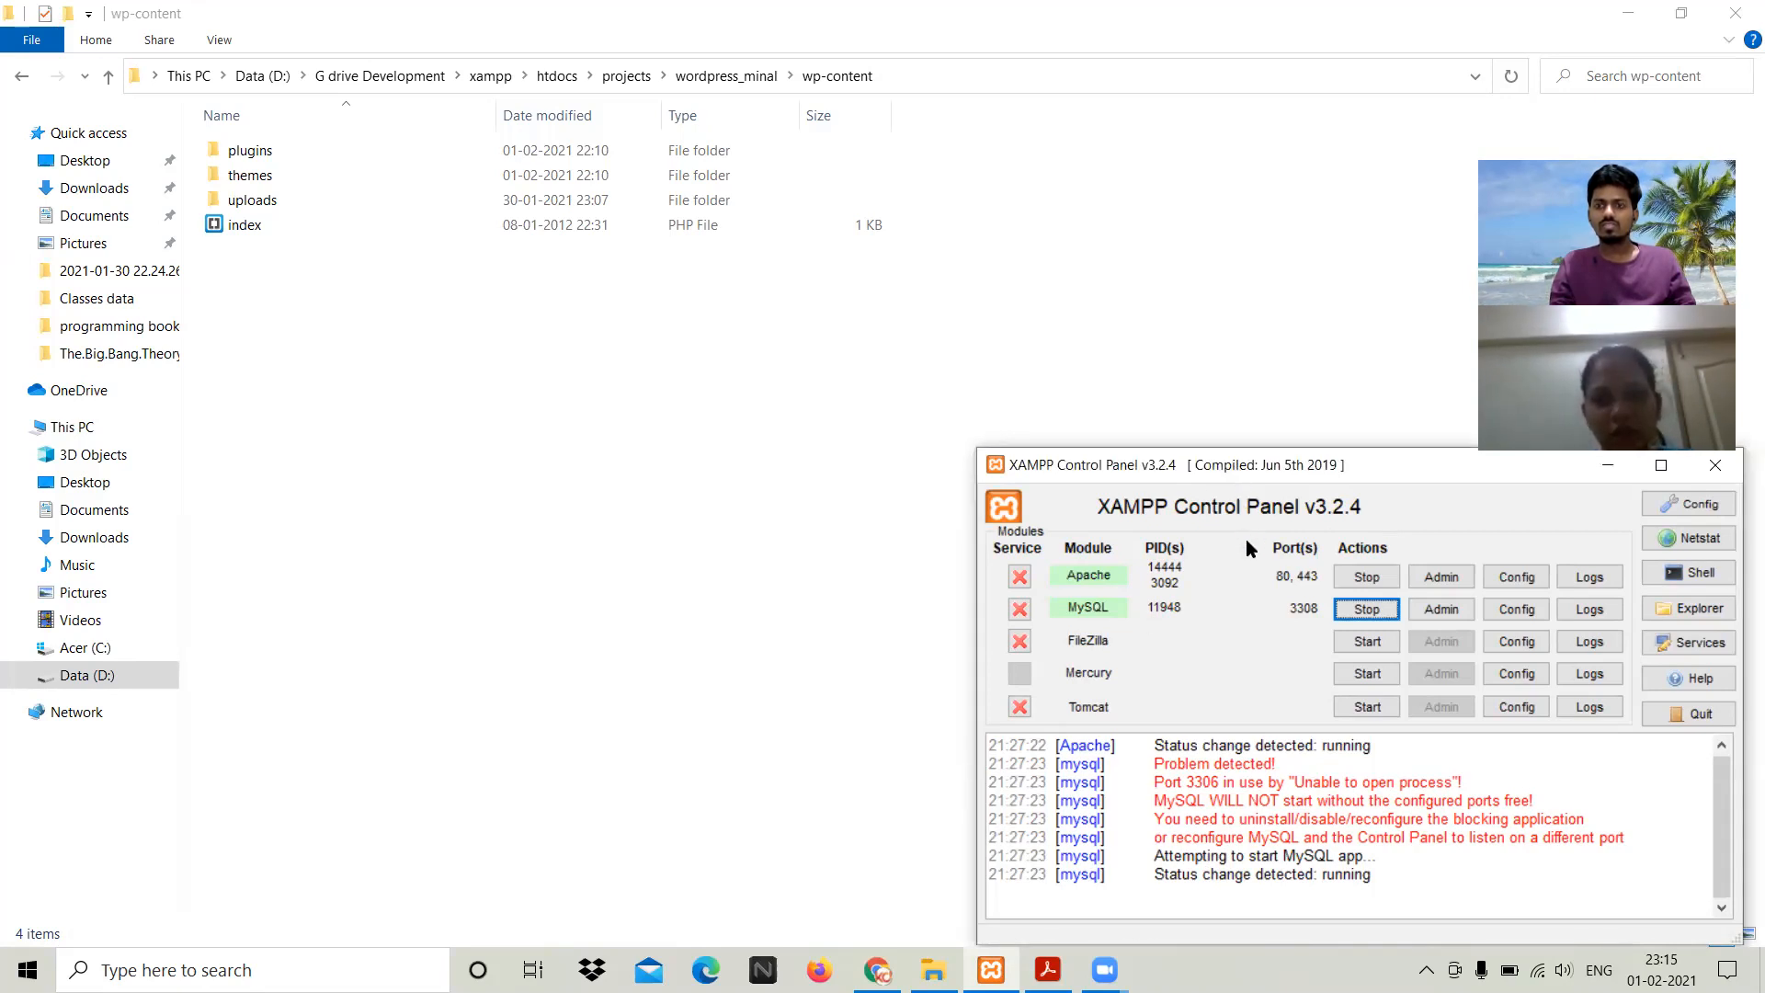